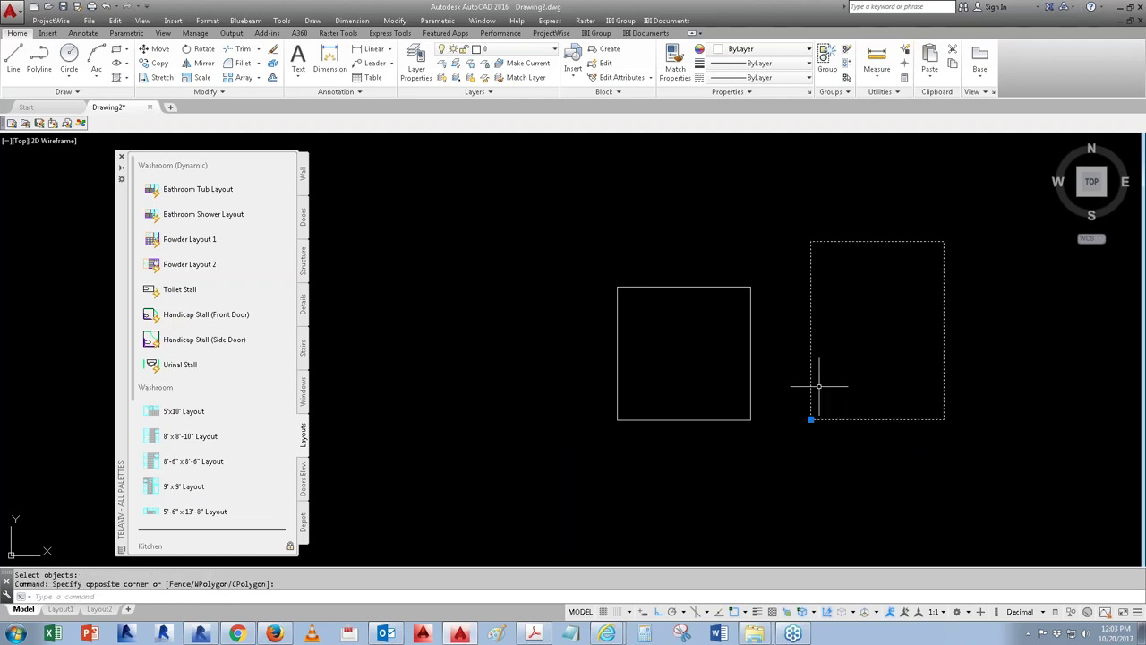
Step: Open the block definition named column in the Block Editor
{"action": "key", "text": "Escape"}
{"action": "key", "text": "Escape"}
{"action": "left_click", "coordinate": [737, 295]}
{"action": "left_click", "coordinate": [708, 272]}
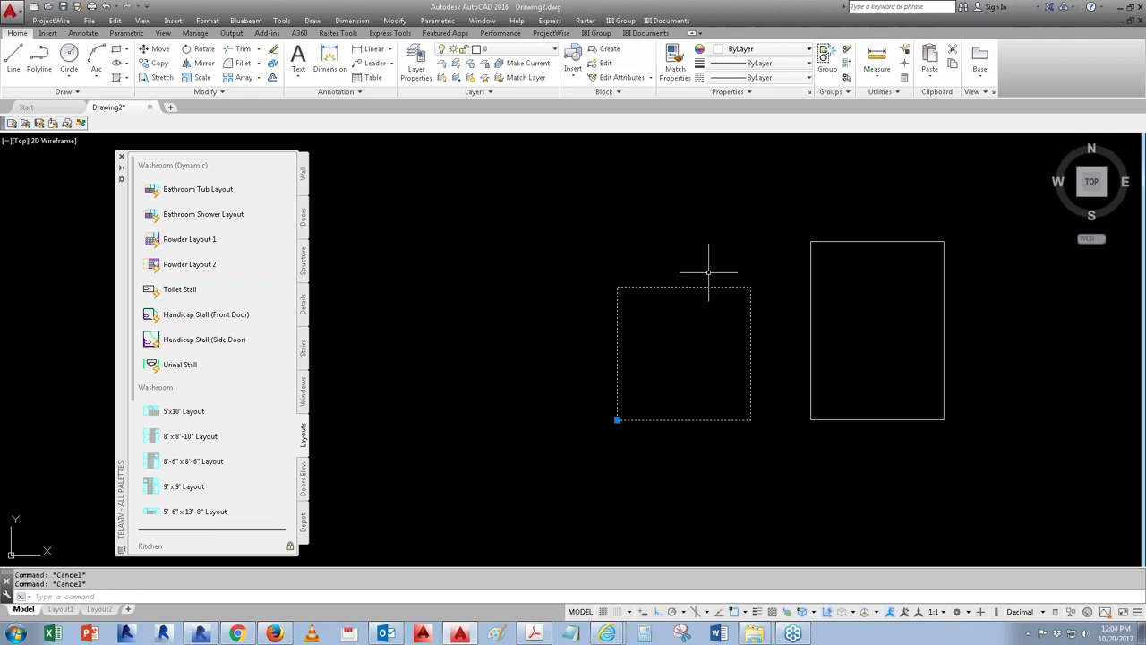
{"action": "left_click", "coordinate": [659, 342]}
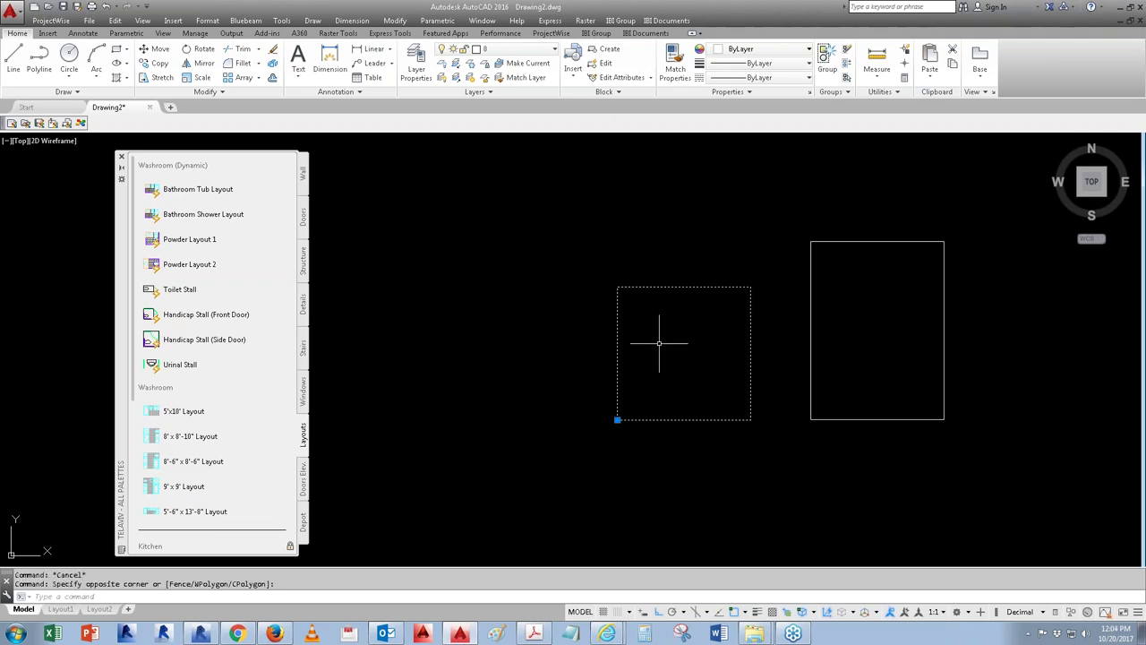
{"action": "type", "text": "be"}
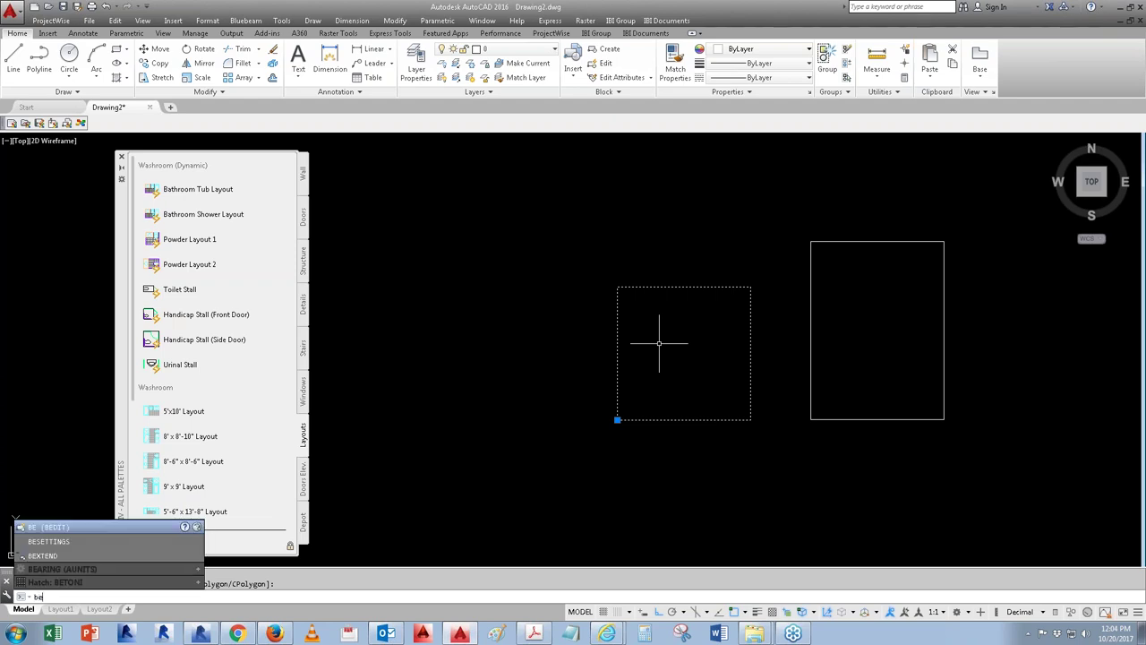
{"action": "type", "text": "dit"}
{"action": "key", "text": "Return"}
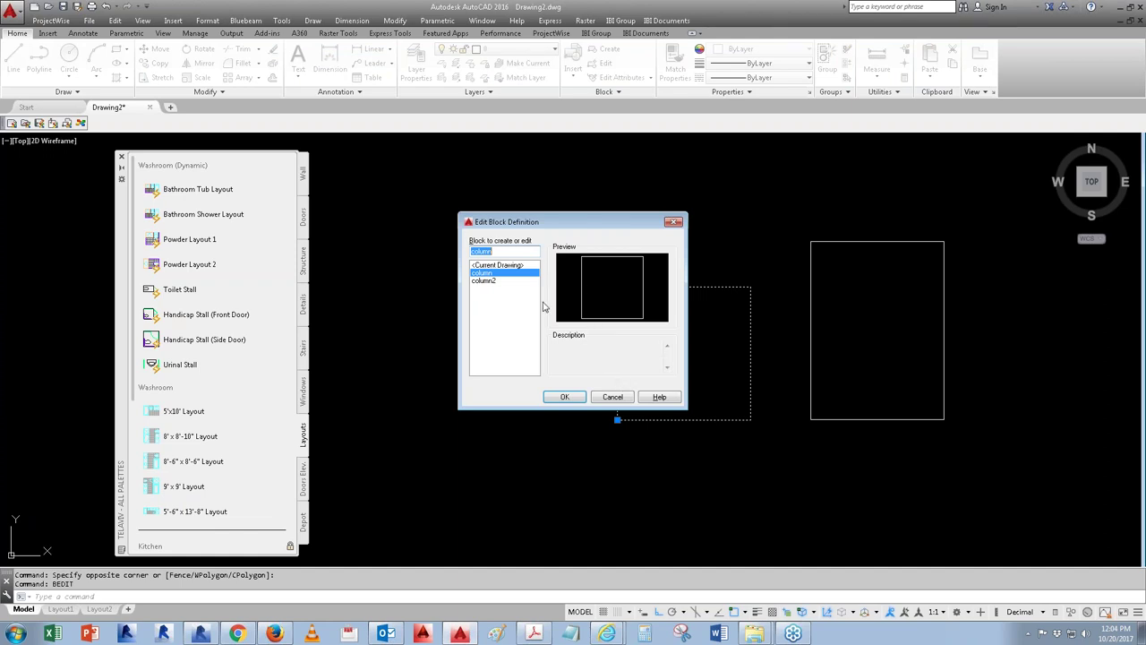
{"action": "left_click", "coordinate": [562, 397]}
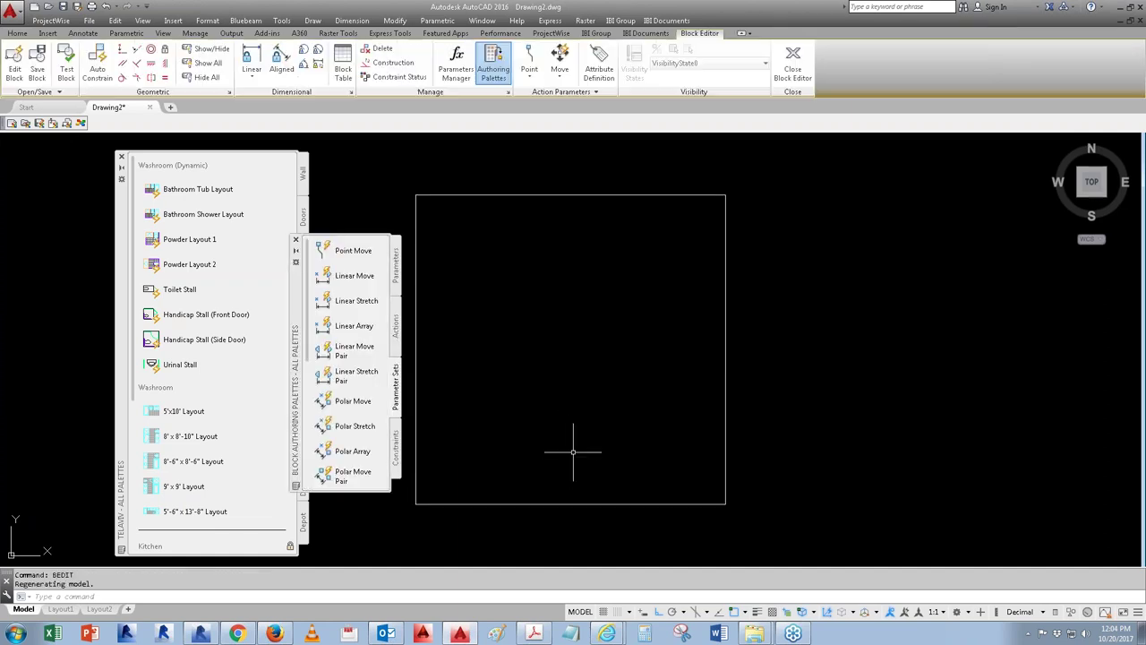
Step: Add a Linear Stretch parameter set along the square's full bottom edge, placing its label below the edge
{"action": "left_click", "coordinate": [121, 157]}
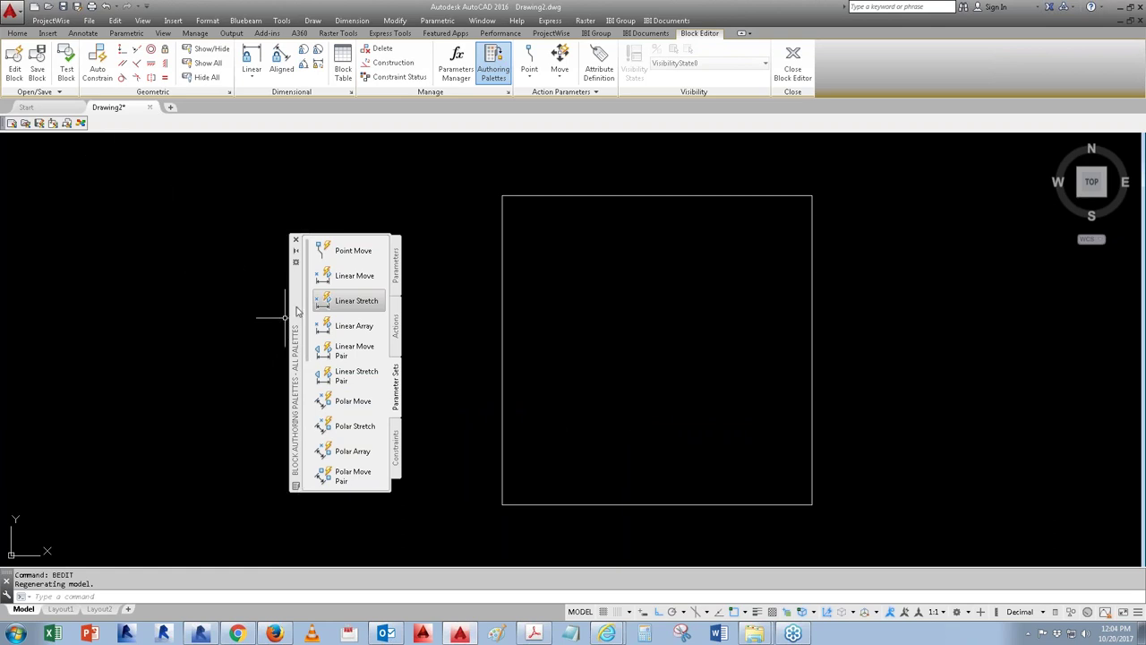
{"action": "left_click_drag", "start_coordinate": [296, 311], "coordinate": [184, 250]}
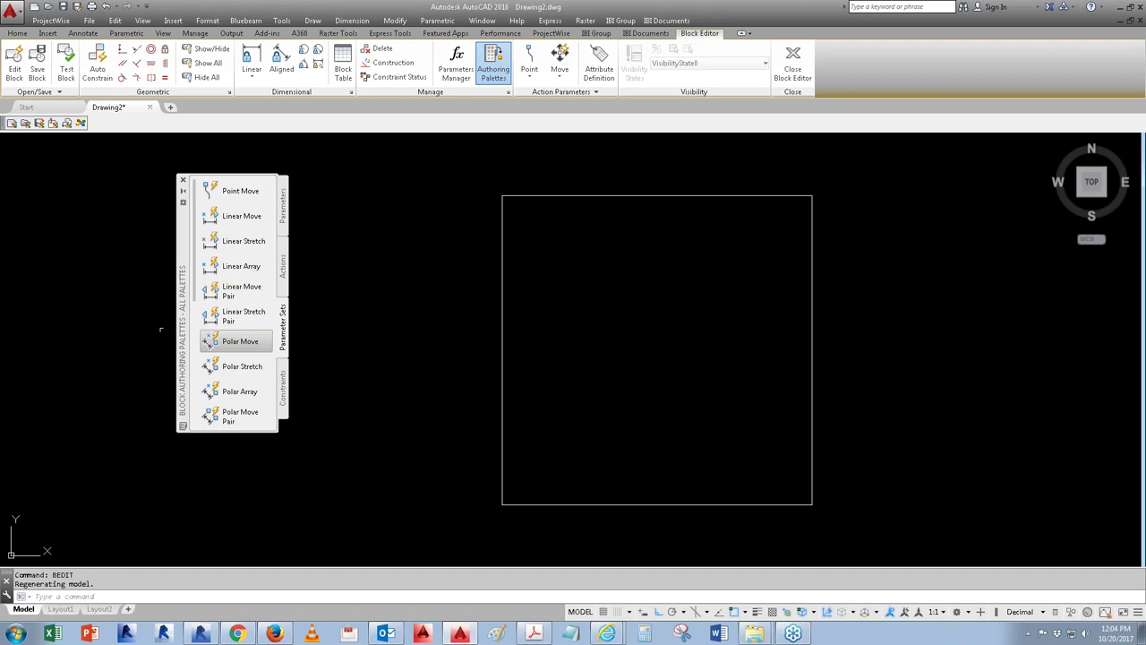
{"action": "left_click", "coordinate": [210, 247]}
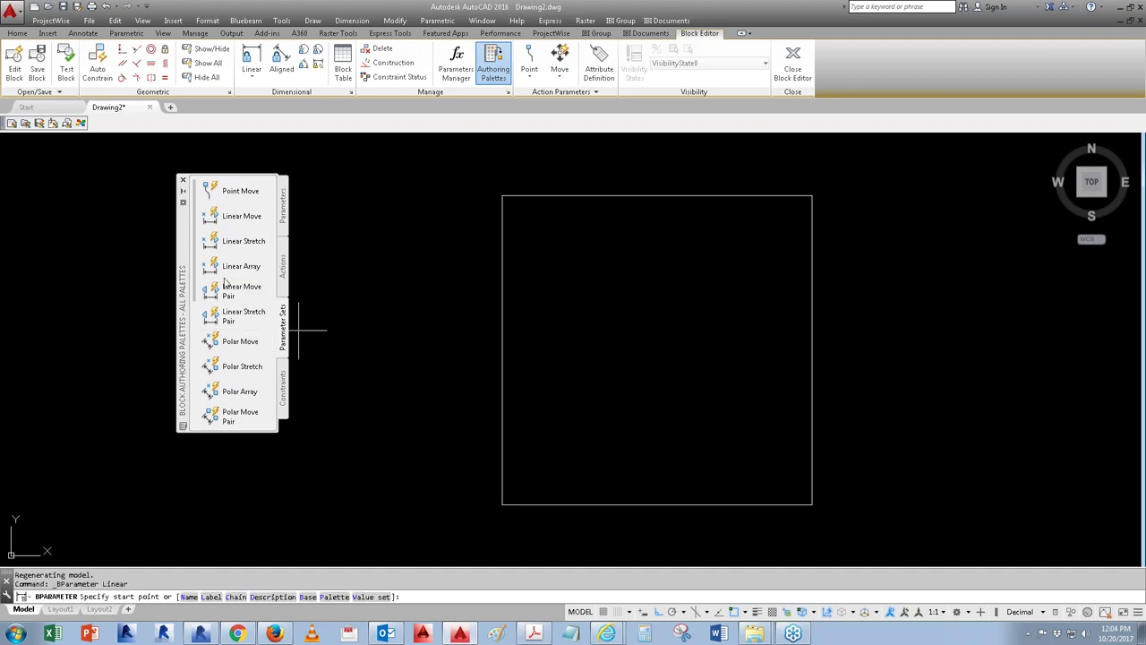
{"action": "left_click", "coordinate": [502, 504]}
{"action": "middle_click_drag", "start_coordinate": [734, 383], "coordinate": [726, 342]}
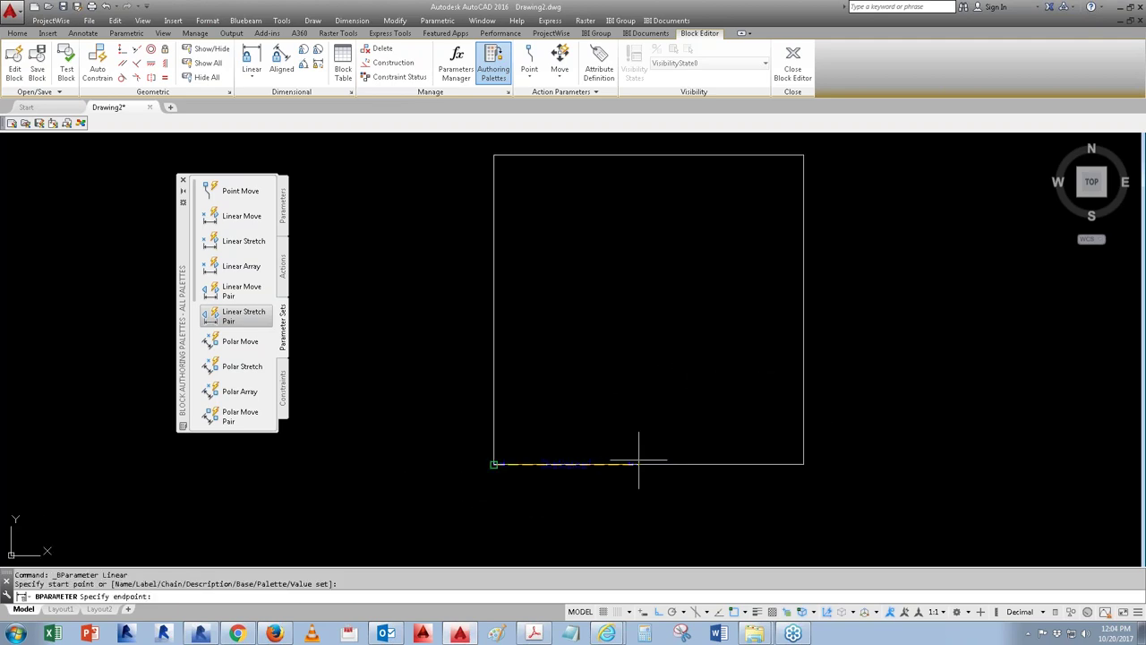
{"action": "left_click", "coordinate": [730, 464]}
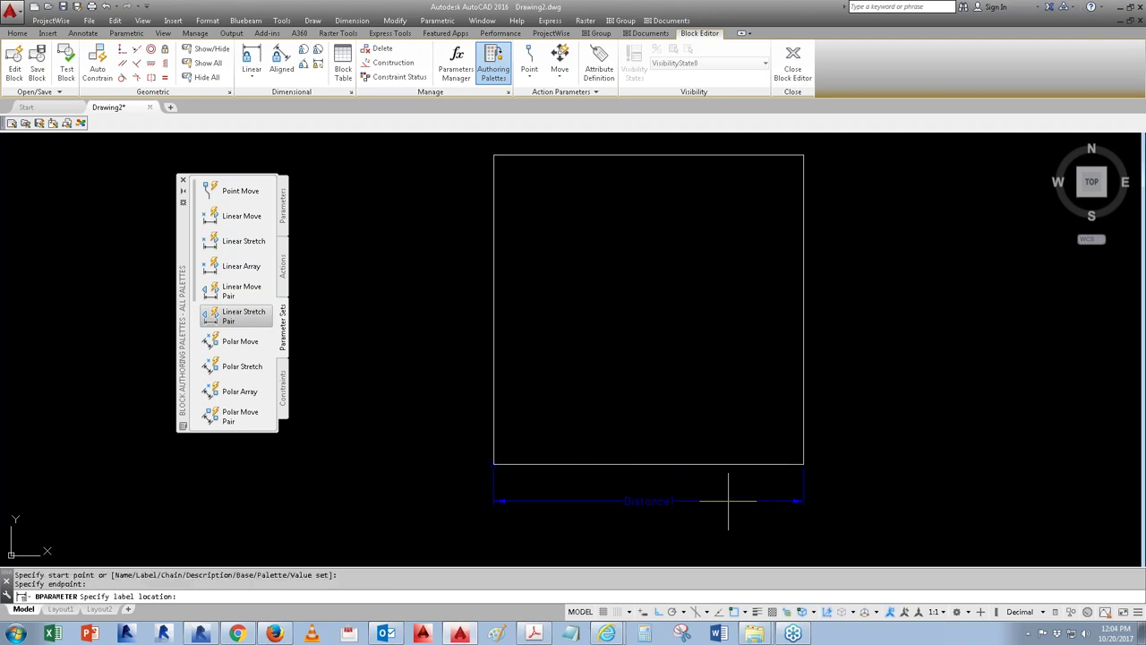
{"action": "left_click", "coordinate": [743, 523]}
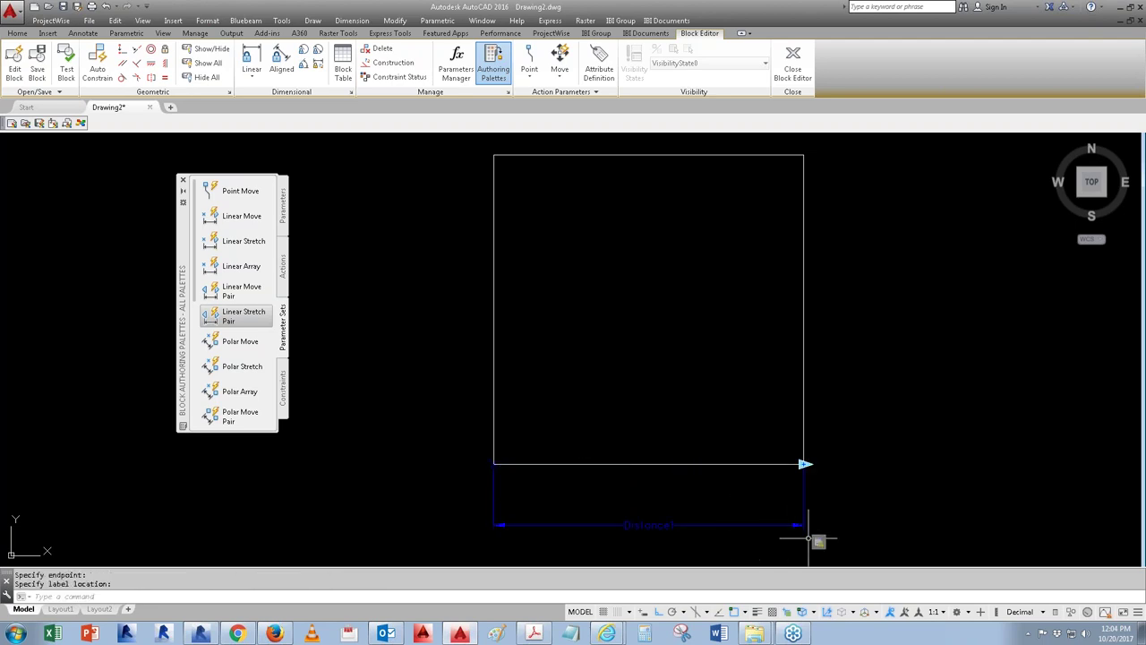
Step: Define the horizontal stretch action's selection set with a frame around the square's right side and the square as the object
{"action": "middle_click_drag", "start_coordinate": [842, 508], "coordinate": [827, 488]}
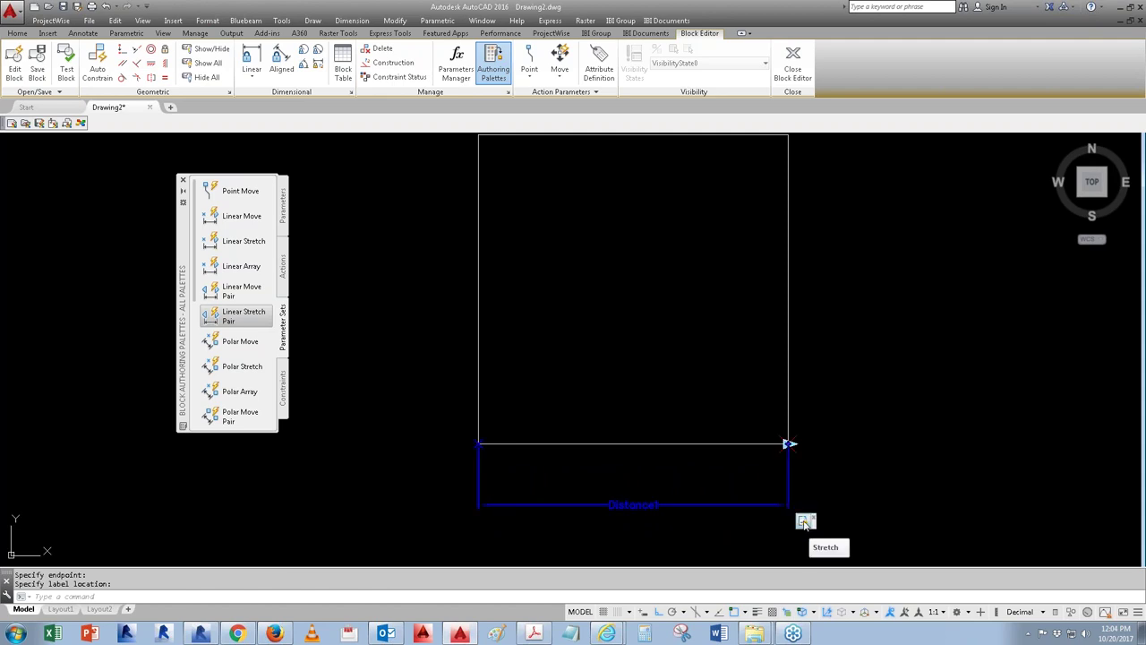
{"action": "right_click", "coordinate": [804, 525]}
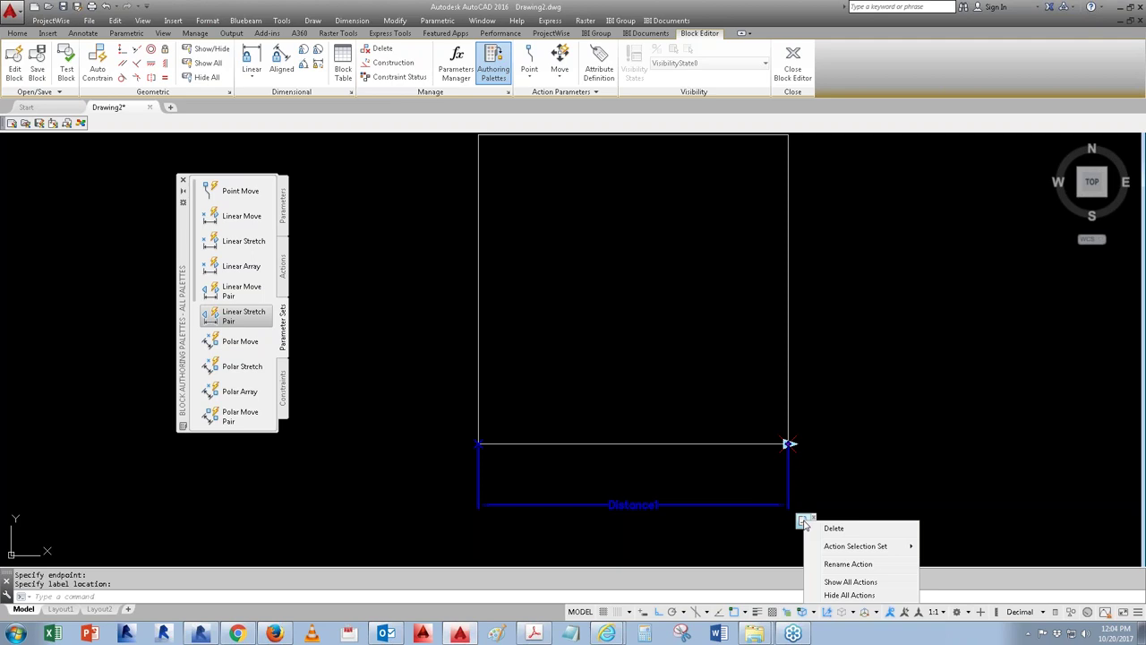
{"action": "mouse_move", "coordinate": [825, 548]}
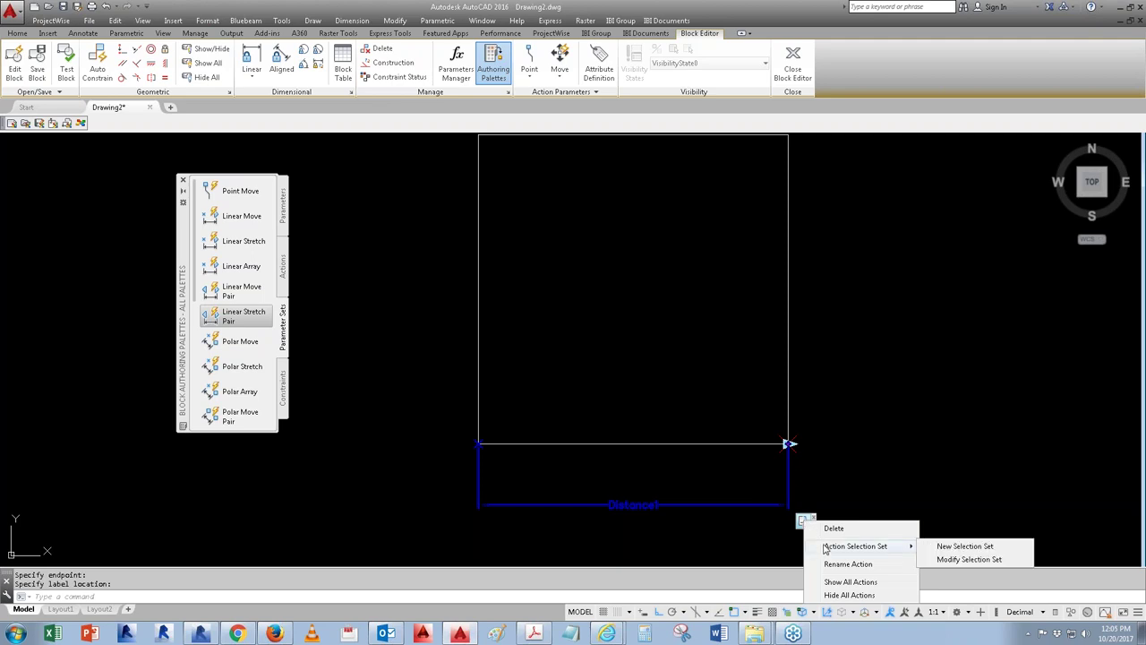
{"action": "left_click", "coordinate": [961, 559]}
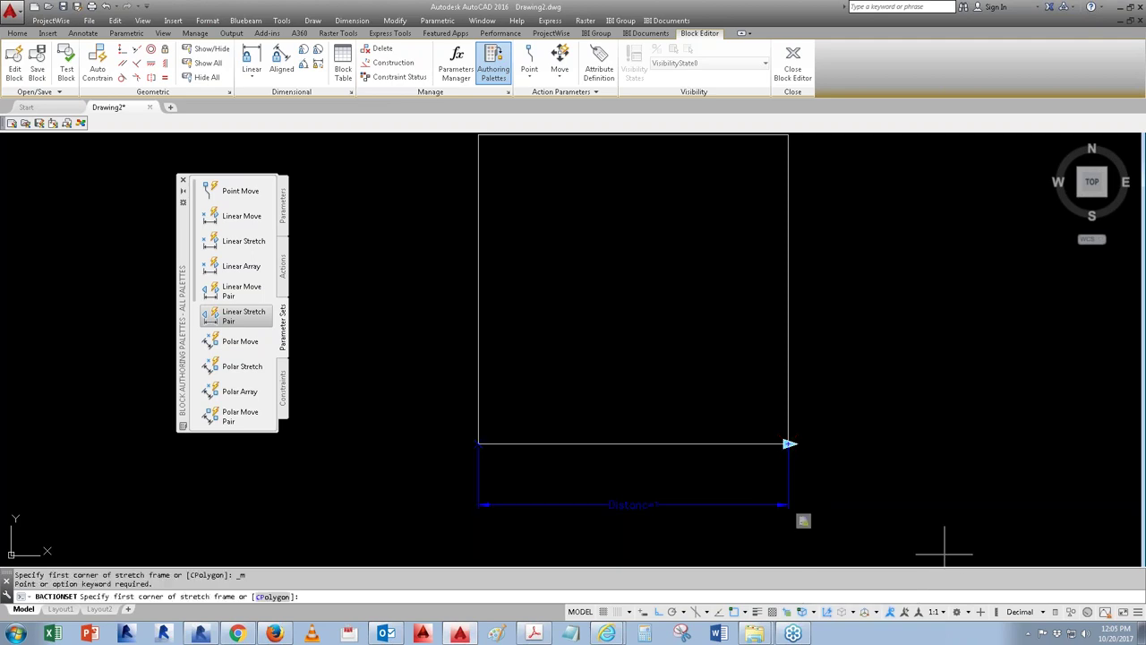
{"action": "scroll", "coordinate": [821, 515], "scroll_direction": "down", "scroll_amount": 4}
{"action": "left_click", "coordinate": [837, 534]}
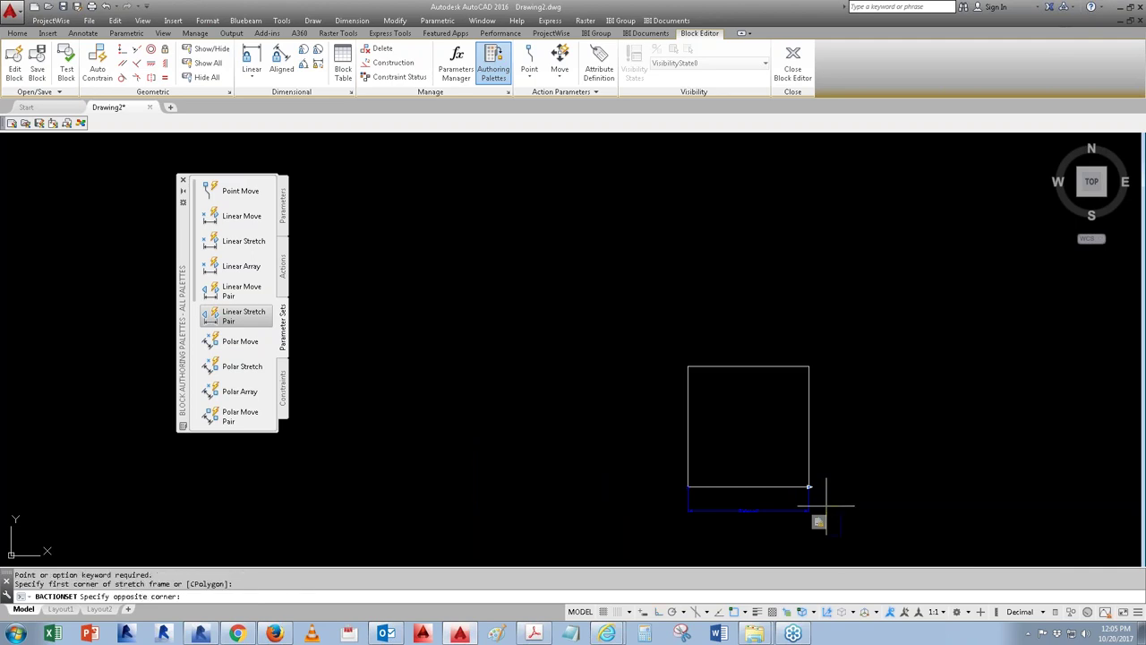
{"action": "left_click", "coordinate": [780, 345]}
{"action": "left_click", "coordinate": [821, 344]}
{"action": "left_click", "coordinate": [798, 370]}
{"action": "key", "text": "Return"}
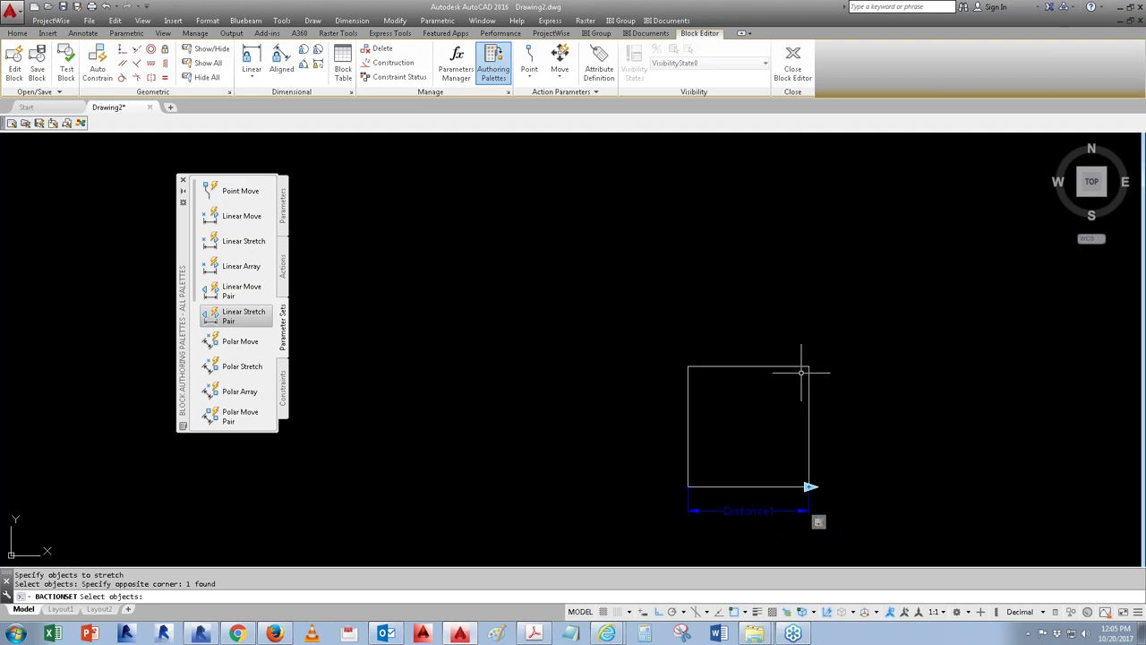
{"action": "left_click", "coordinate": [820, 527]}
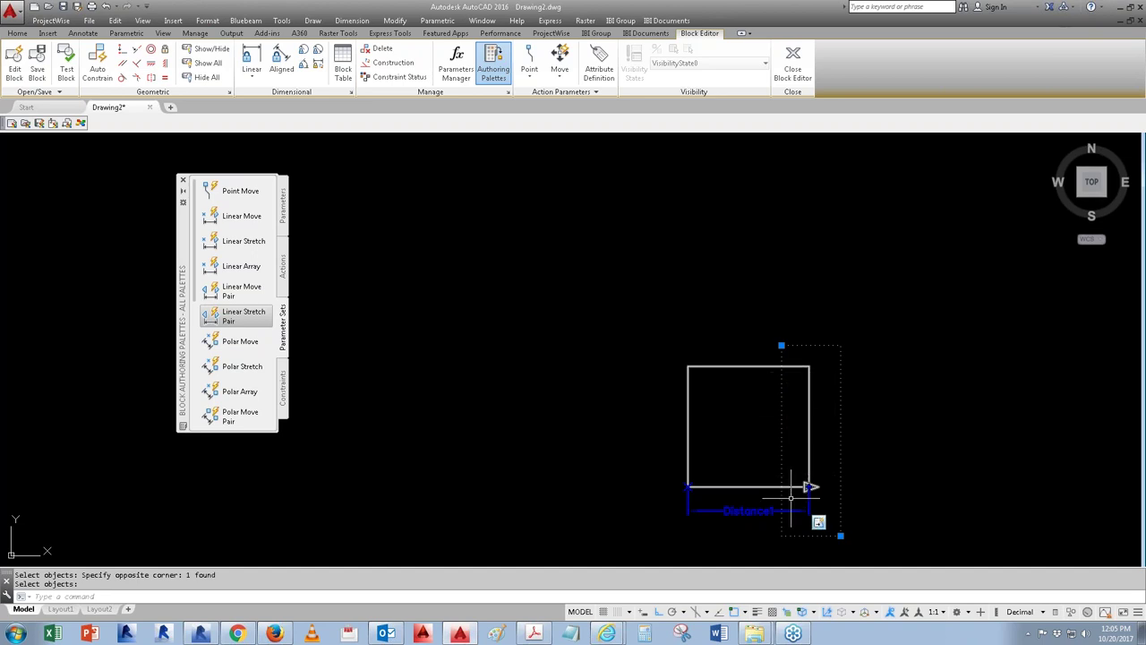
{"action": "key", "text": "Escape"}
Step: Rename the horizontal parameter's label to Width
{"action": "type", "text": "ed"}
{"action": "key", "text": "Return"}
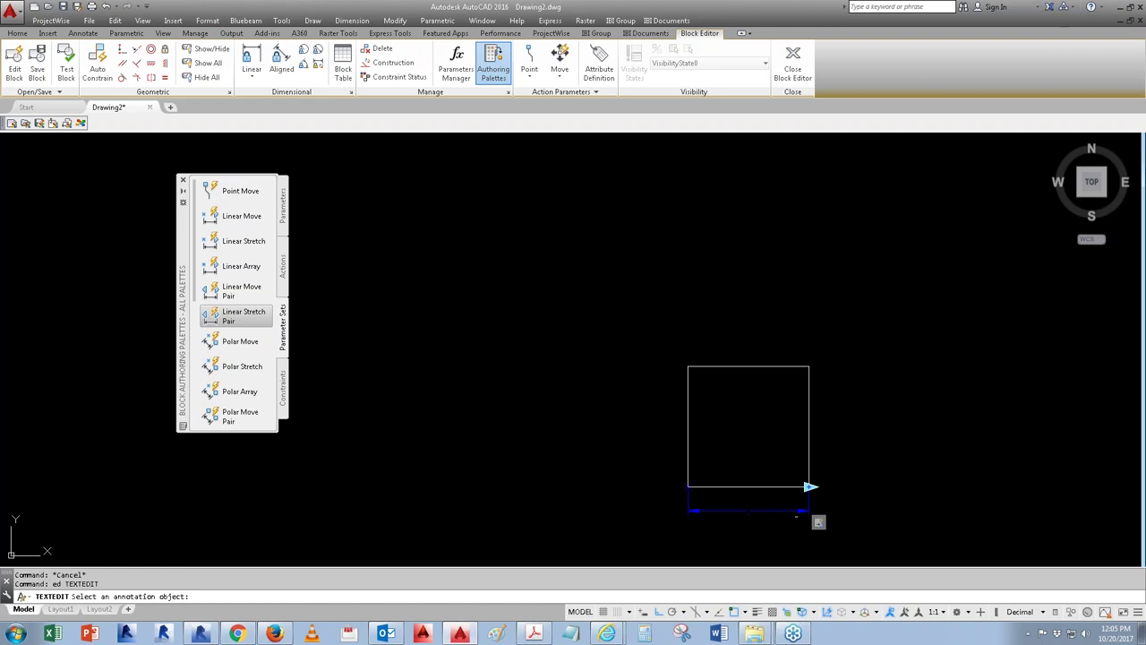
{"action": "type", "text": "Width"}
{"action": "key", "text": "Return"}
{"action": "key", "text": "Return"}
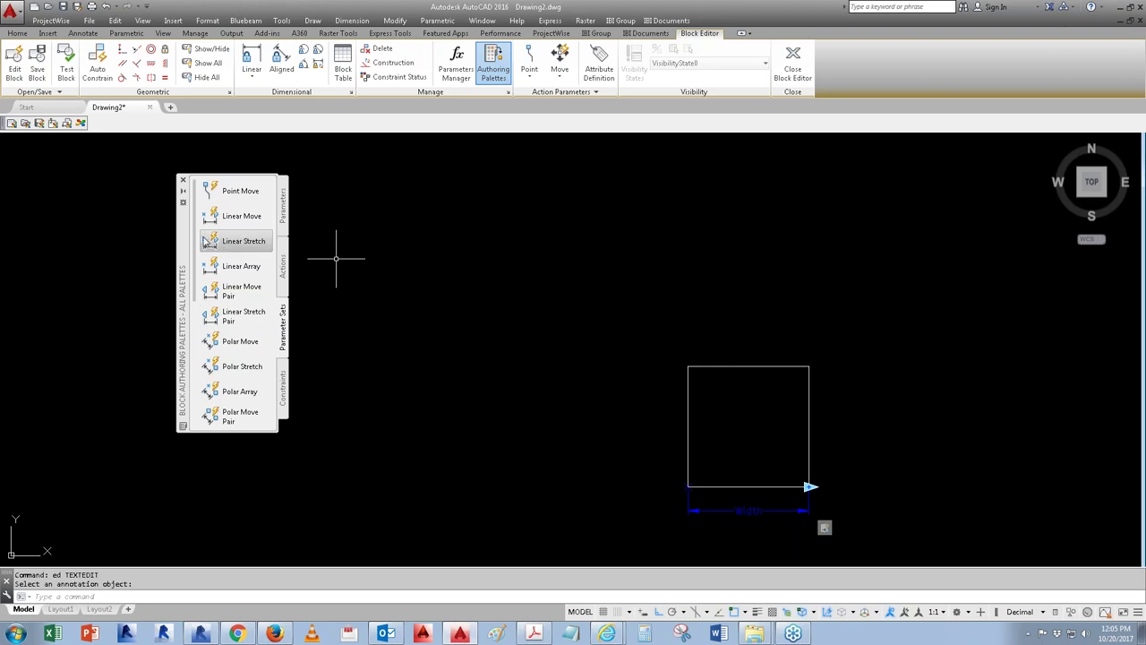
Step: Add a Linear Stretch parameter set up the square's full left edge, placing its label outside the square
{"action": "left_click", "coordinate": [205, 242]}
{"action": "left_click", "coordinate": [687, 487]}
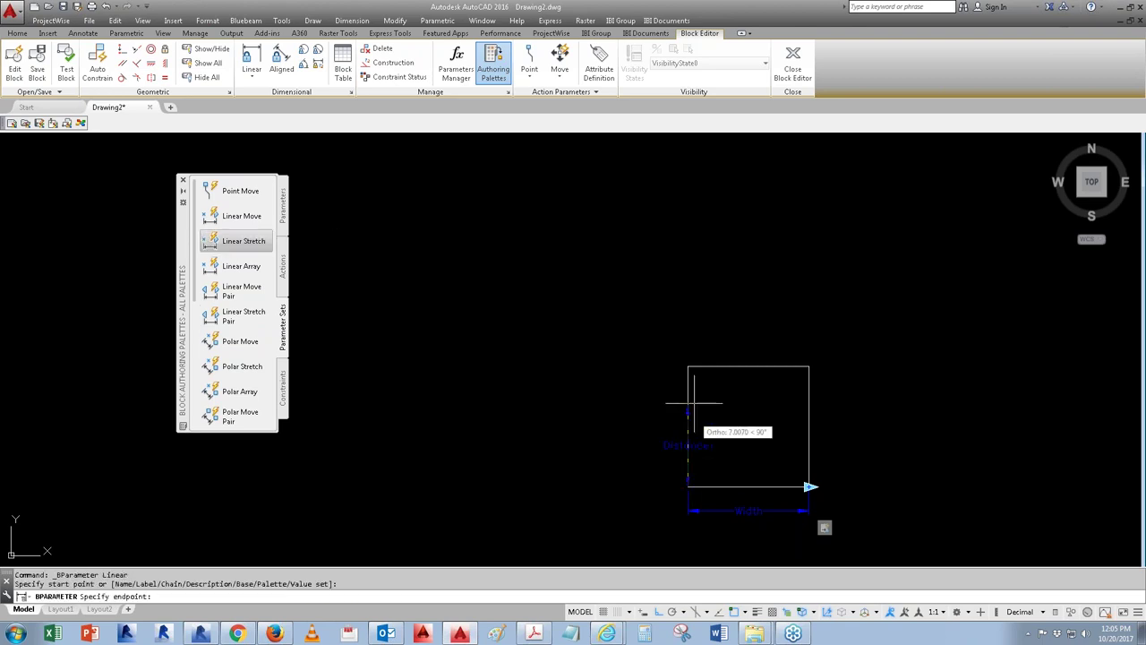
{"action": "left_click", "coordinate": [688, 366]}
{"action": "left_click", "coordinate": [647, 365]}
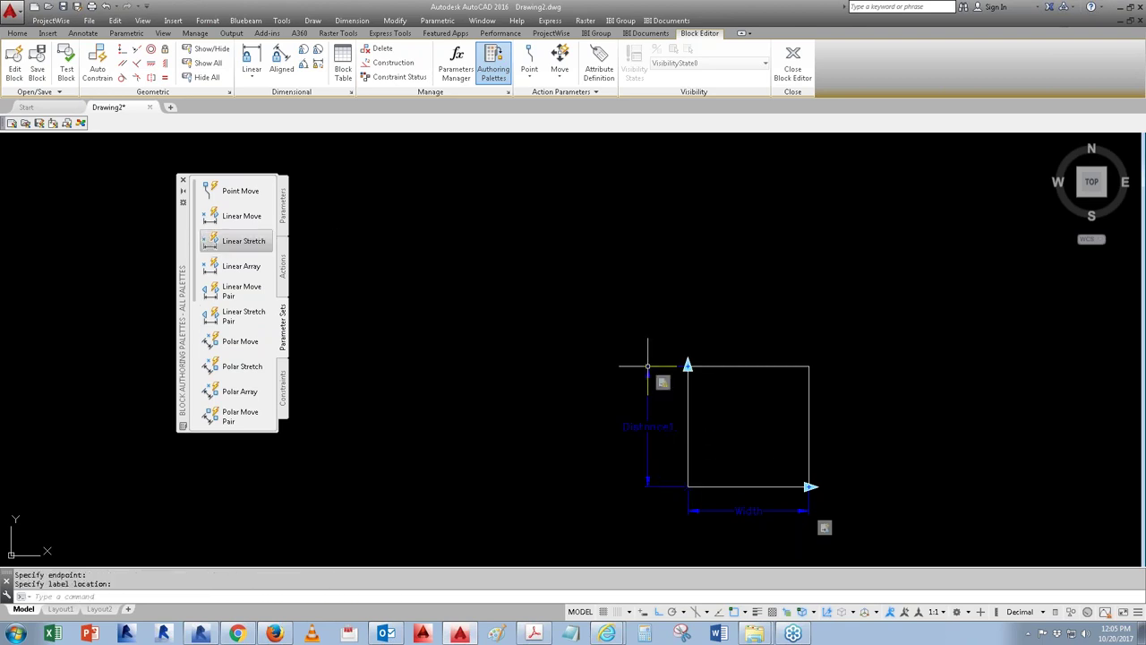
Step: Rename the vertical parameter's label to length
{"action": "type", "text": "ed"}
{"action": "key", "text": "Return"}
{"action": "left_click", "coordinate": [670, 428]}
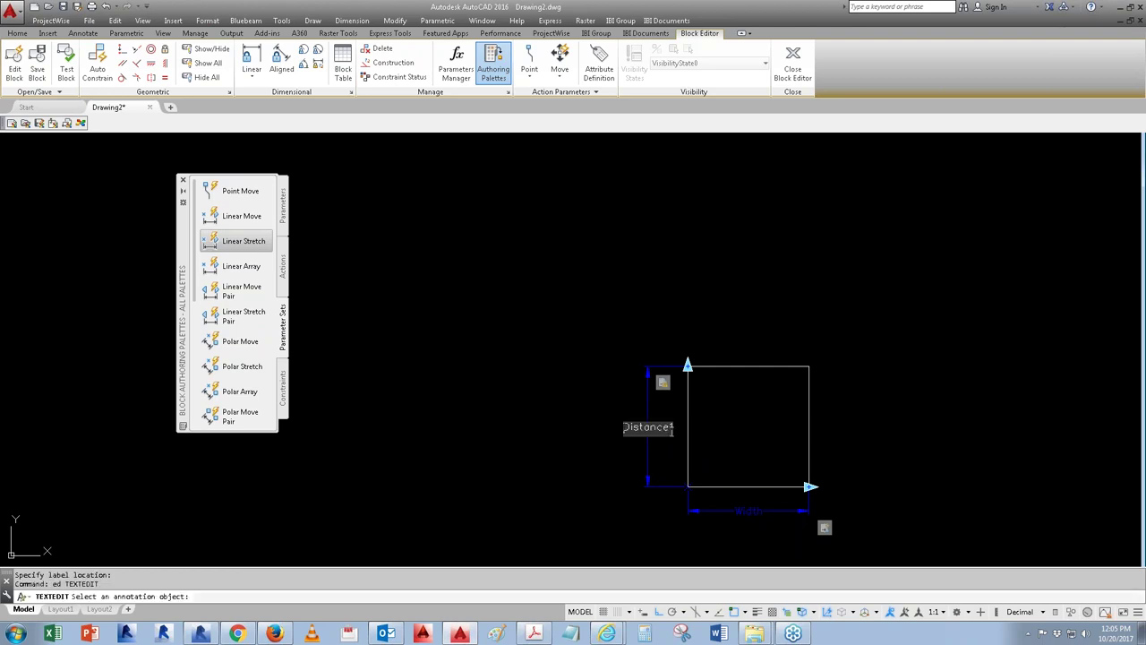
{"action": "type", "text": "length"}
{"action": "key", "text": "Return"}
{"action": "key", "text": "Return"}
Step: Define the vertical stretch action's selection set with a frame around the square's top side and the square as the object
{"action": "right_click", "coordinate": [664, 383]}
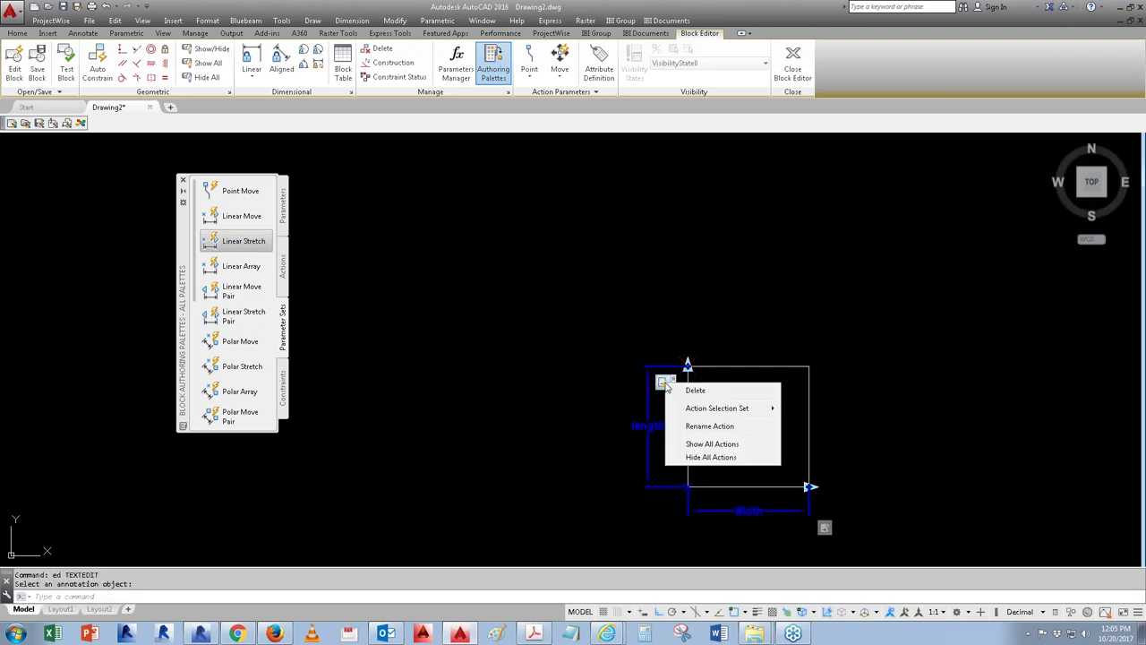
{"action": "mouse_move", "coordinate": [692, 408]}
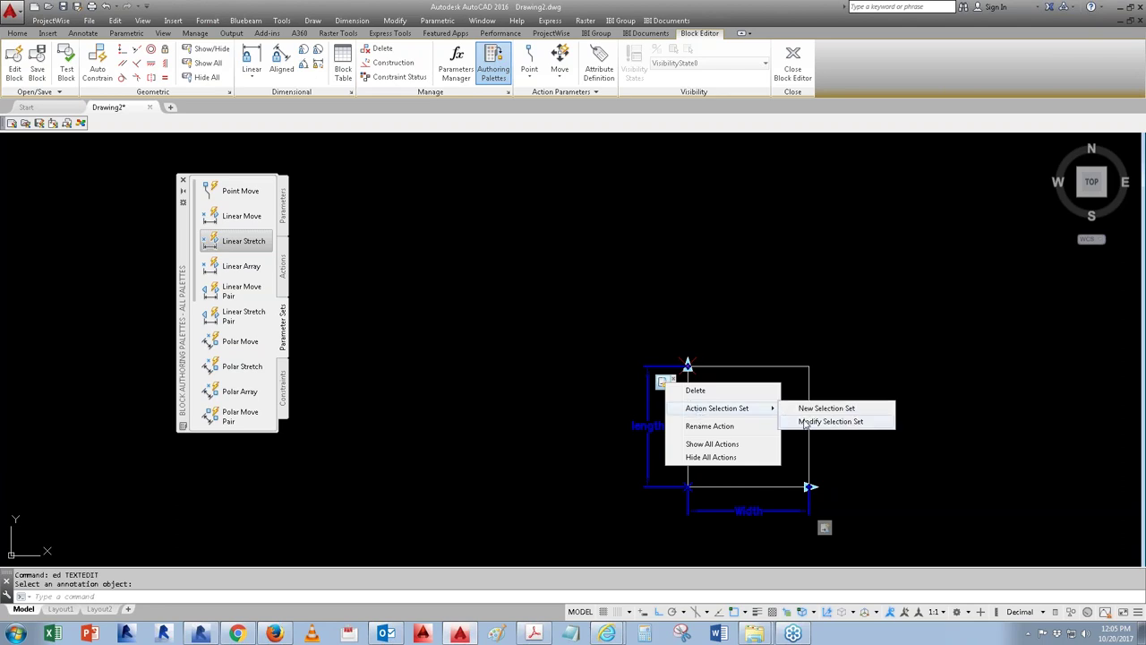
{"action": "left_click", "coordinate": [805, 409]}
{"action": "left_click", "coordinate": [857, 328]}
{"action": "left_click", "coordinate": [605, 400]}
{"action": "left_click", "coordinate": [770, 354]}
{"action": "left_click", "coordinate": [745, 376]}
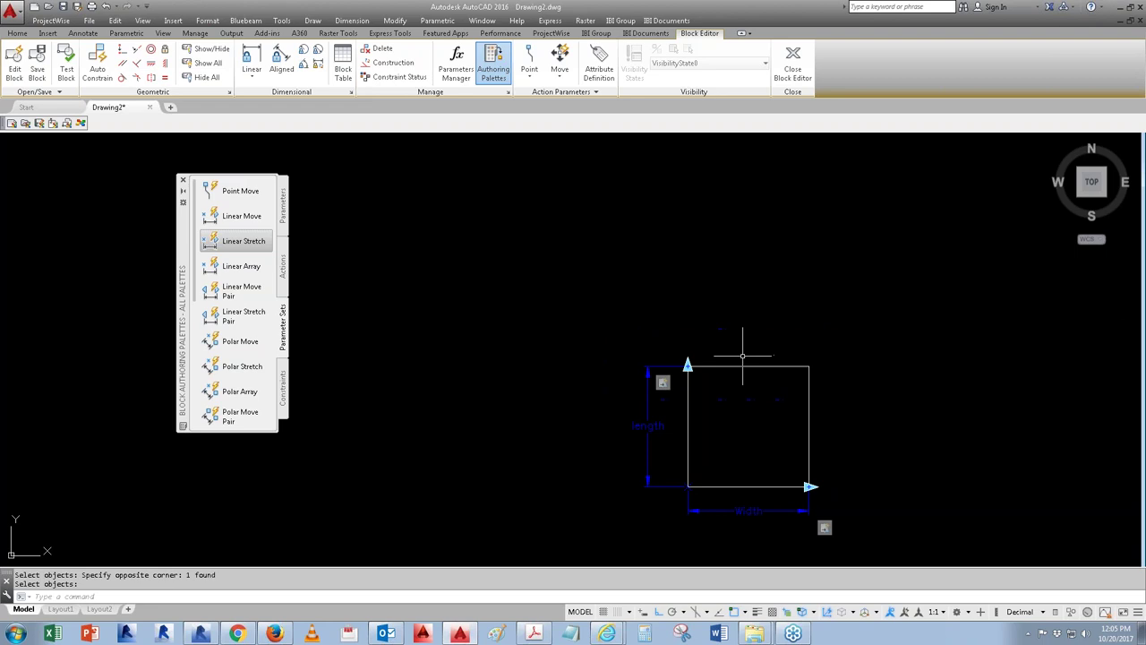
{"action": "key", "text": "Return"}
Step: Close the Block Editor and grip-stretch the edited column block to about 34 wide and 20.8 long
{"action": "left_click", "coordinate": [792, 61]}
{"action": "left_click", "coordinate": [600, 297]}
{"action": "left_click", "coordinate": [729, 448]}
{"action": "left_click", "coordinate": [672, 388]}
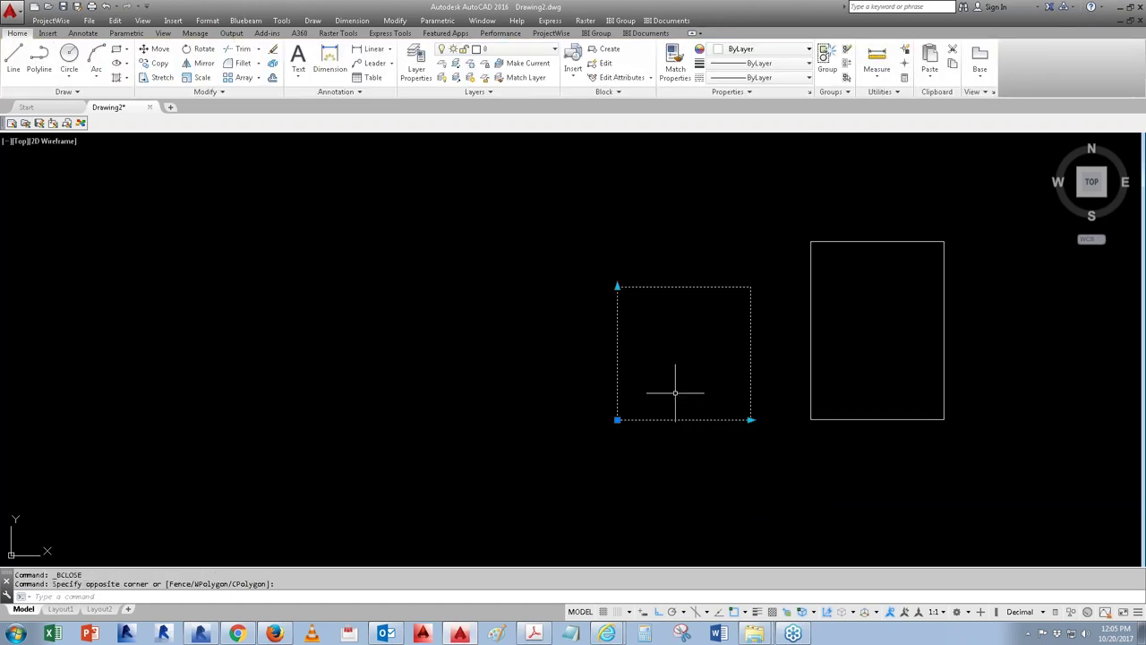
{"action": "left_click", "coordinate": [750, 419]}
{"action": "left_click", "coordinate": [993, 454]}
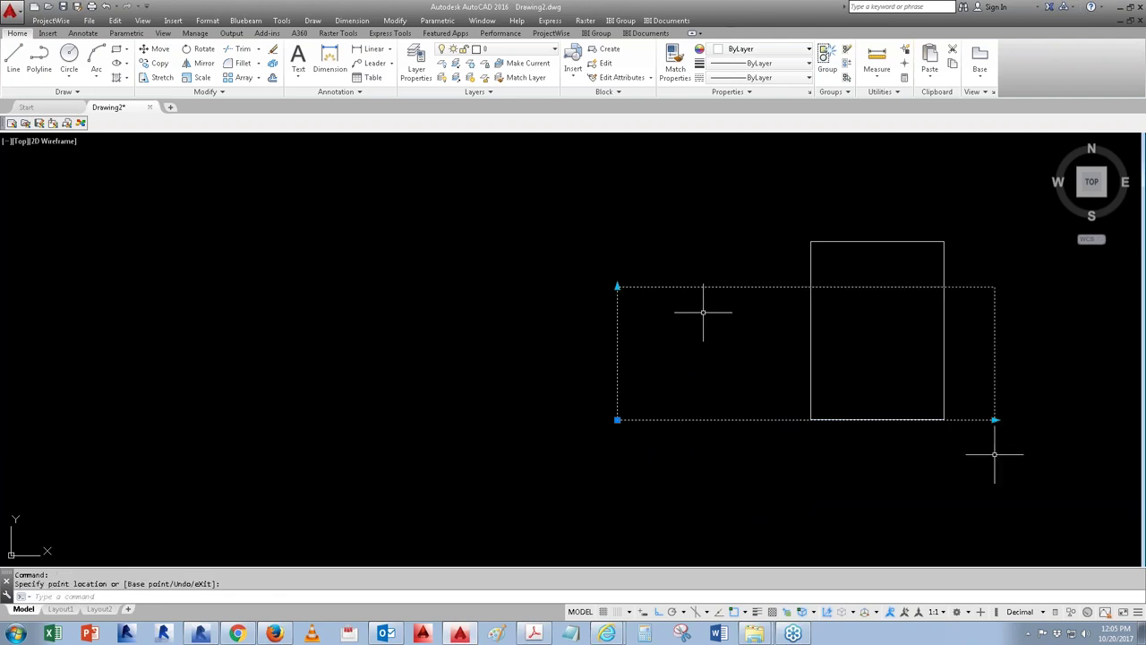
{"action": "left_click", "coordinate": [618, 287]}
{"action": "left_click", "coordinate": [616, 188]}
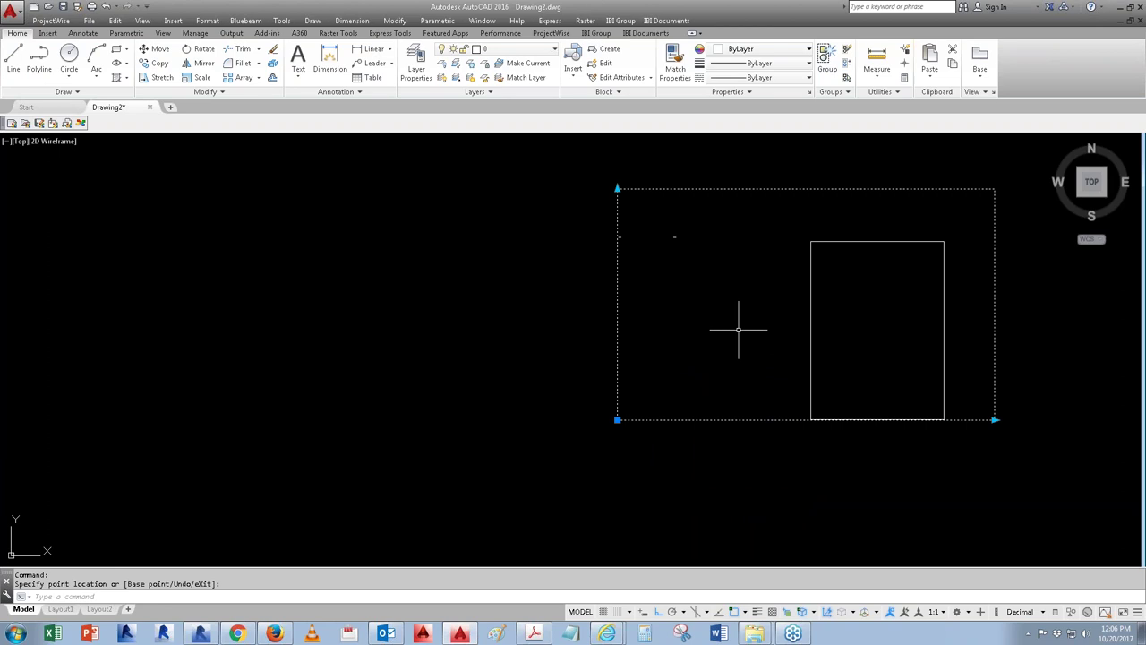
Step: Set the column block's custom properties to Width 34 and length 26
{"action": "type", "text": "PR"}
{"action": "key", "text": "Return"}
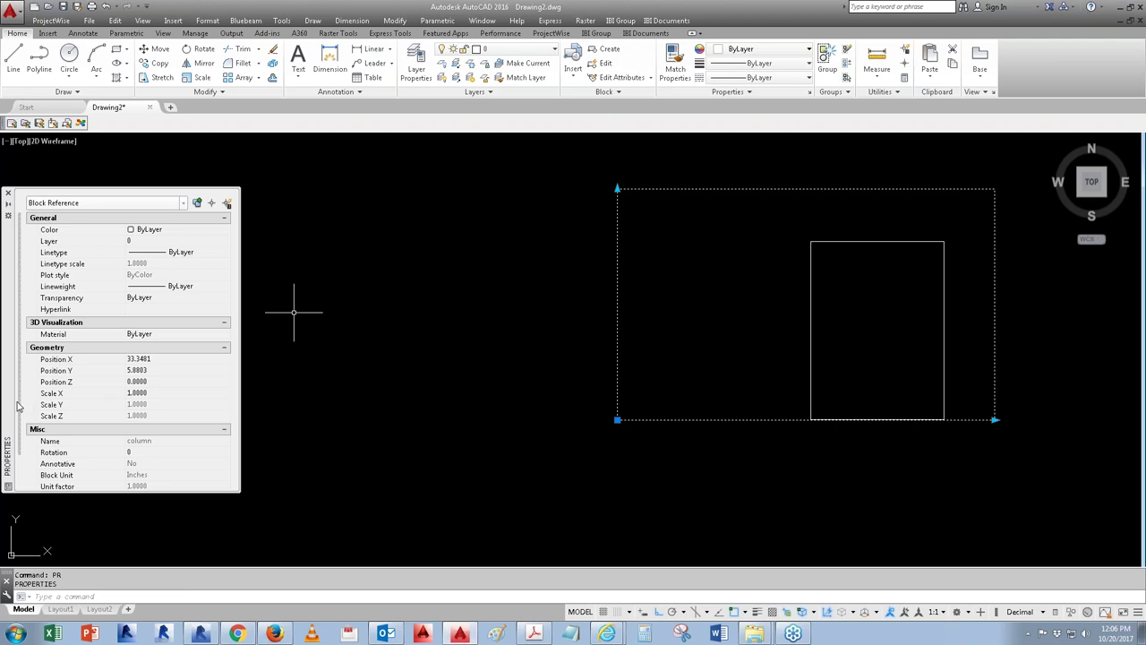
{"action": "scroll", "coordinate": [19, 450], "scroll_direction": "down", "scroll_amount": 2}
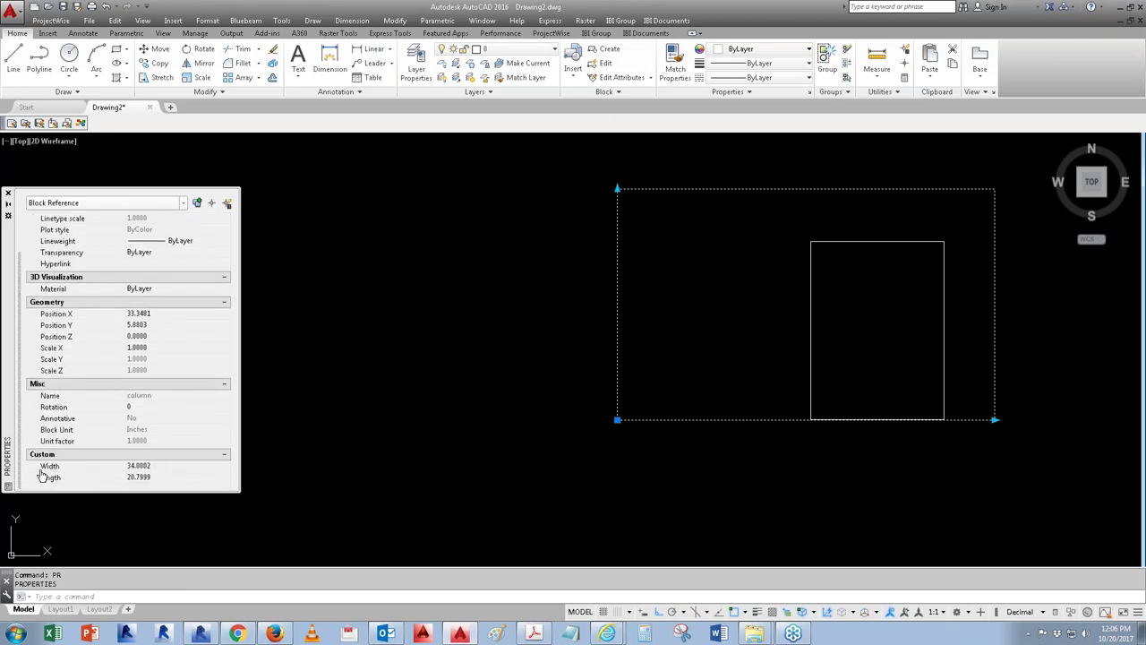
{"action": "left_click", "coordinate": [172, 466]}
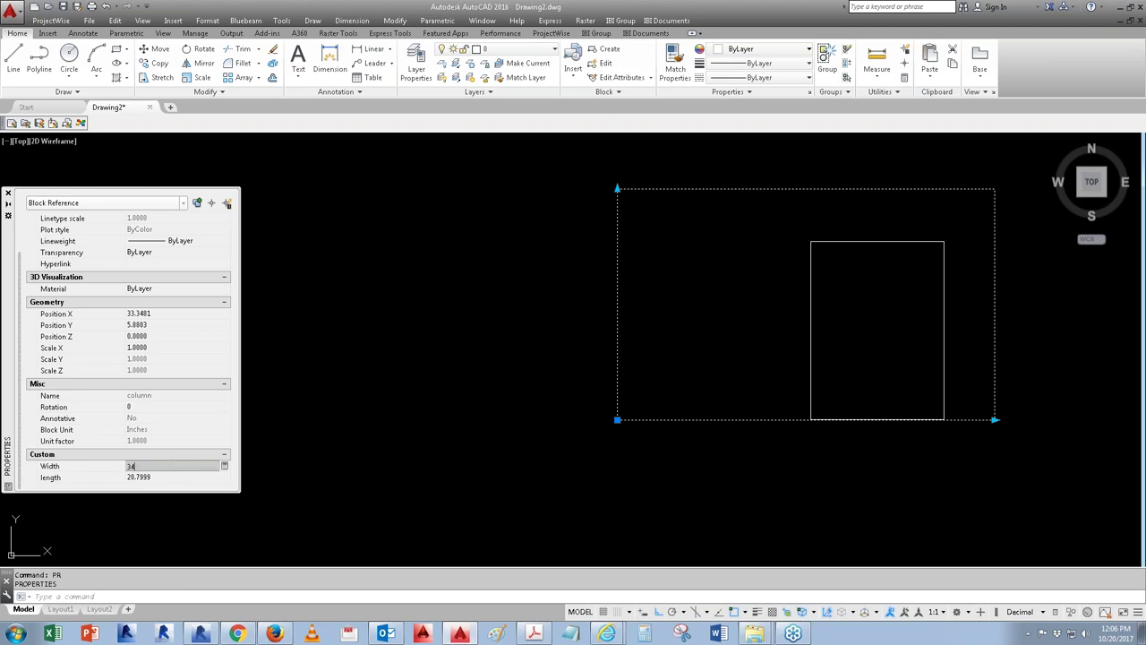
{"action": "left_click", "coordinate": [161, 477]}
{"action": "type", "text": "26"}
{"action": "key", "text": "Return"}
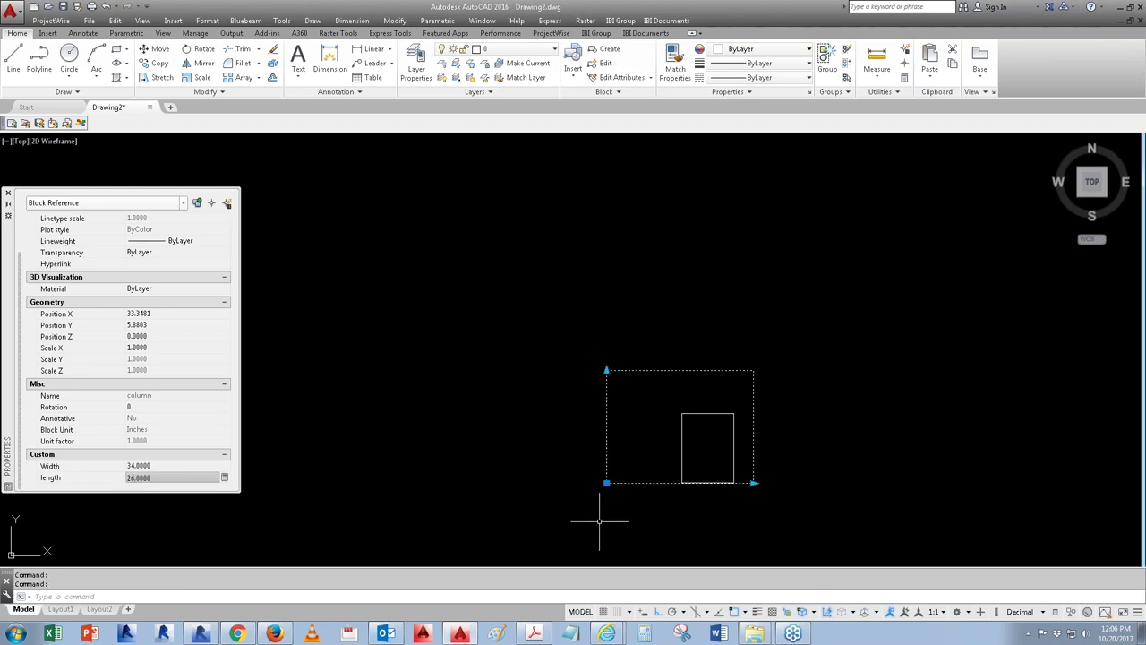
Step: Copy the resized column block about 103 units horizontally to the right
{"action": "scroll", "coordinate": [599, 520], "scroll_direction": "down", "scroll_amount": 1}
{"action": "type", "text": "co"}
{"action": "key", "text": "Return"}
{"action": "left_click", "coordinate": [601, 521]}
{"action": "left_click", "coordinate": [880, 521]}
{"action": "key", "text": "Escape"}
{"action": "key", "text": "Escape"}
Step: Set the copied column block's custom properties to Width 12 and length 14
{"action": "left_click", "coordinate": [900, 524]}
{"action": "left_click", "coordinate": [859, 533]}
{"action": "left_click", "coordinate": [1003, 524]}
{"action": "left_click", "coordinate": [974, 504]}
{"action": "left_click", "coordinate": [985, 391]}
{"action": "left_click", "coordinate": [921, 429]}
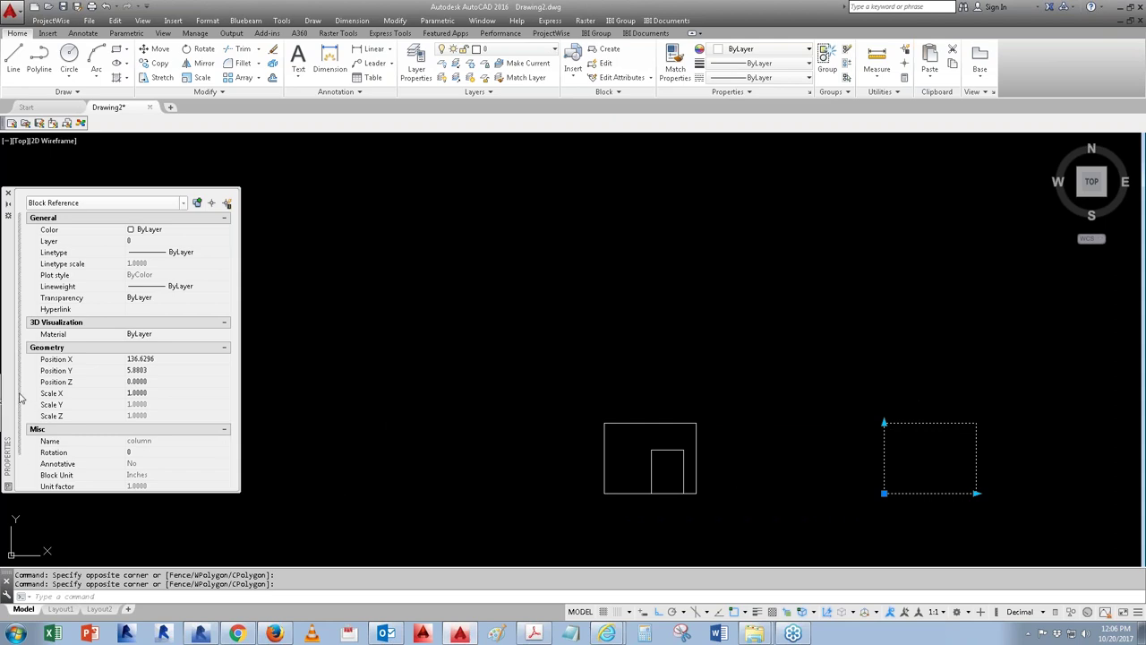
{"action": "left_click_drag", "start_coordinate": [20, 398], "coordinate": [17, 481]}
{"action": "left_click", "coordinate": [165, 466]}
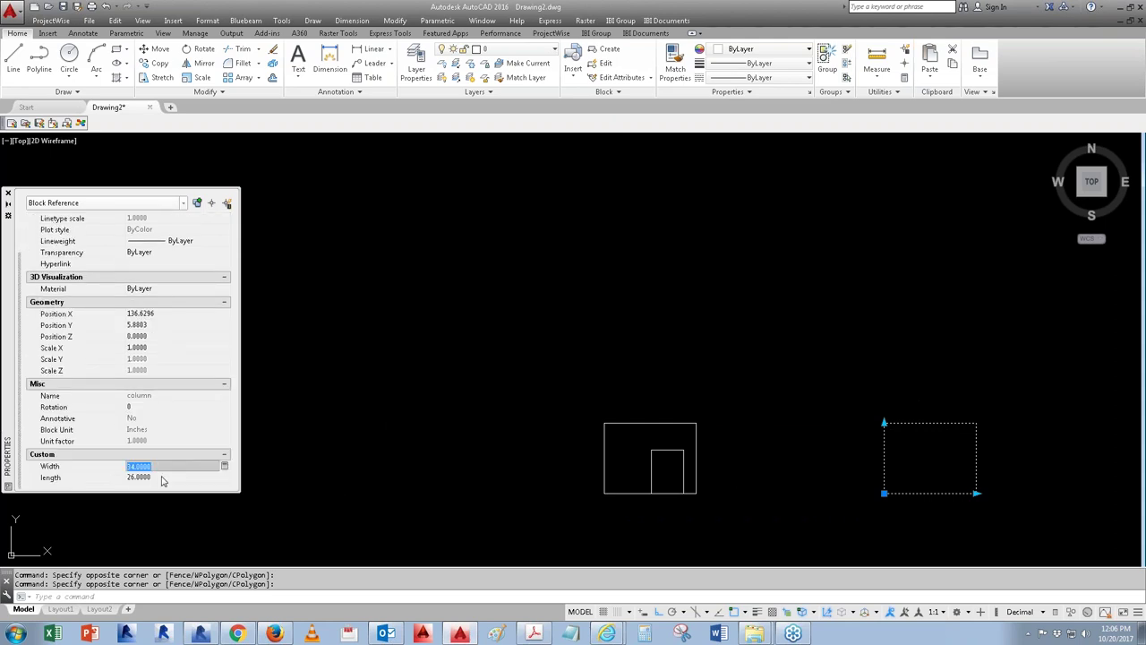
{"action": "type", "text": "12"}
{"action": "key", "text": "Tab"}
{"action": "type", "text": "14"}
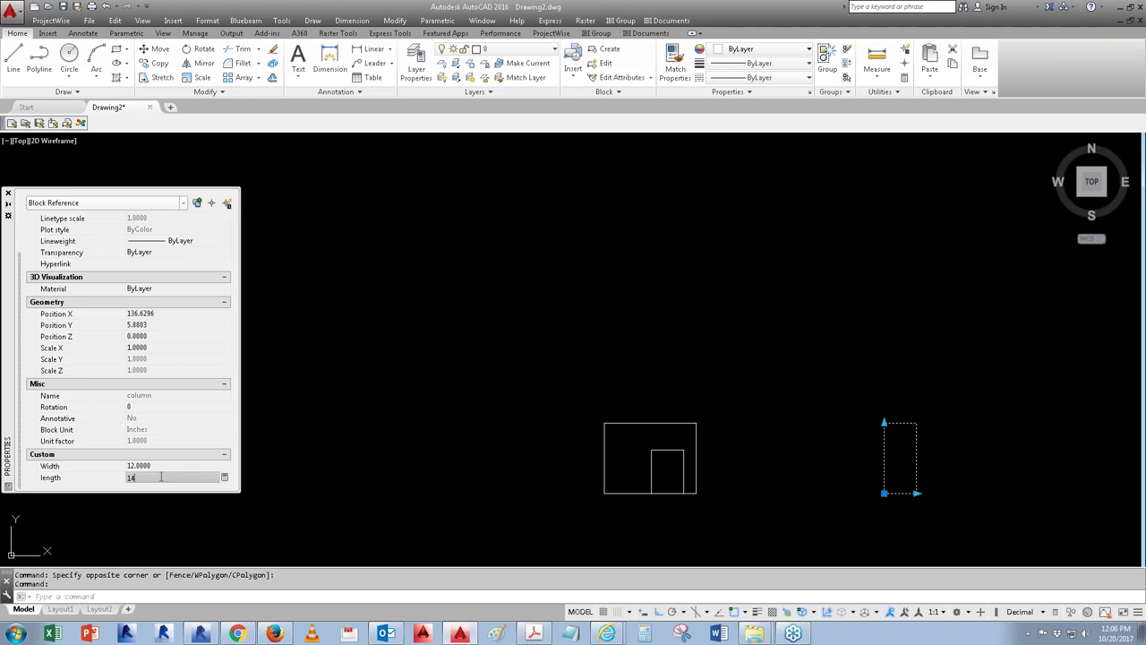
{"action": "key", "text": "Return"}
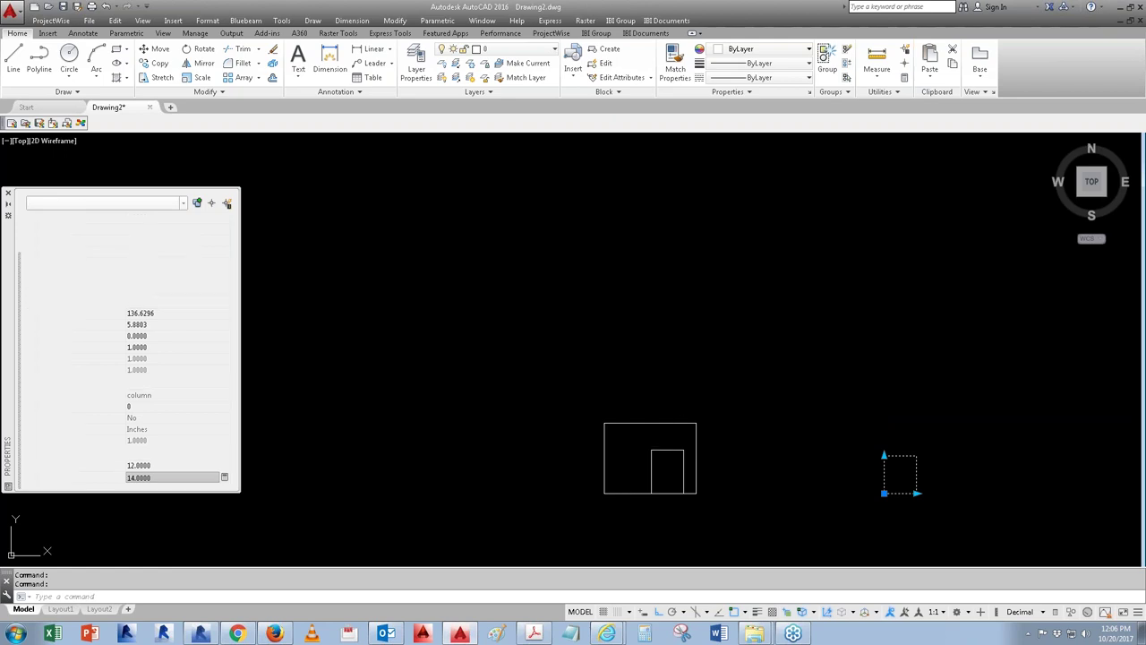
Step: Erase the small rectangle inside the large column block
{"action": "key", "text": "Escape"}
{"action": "left_click", "coordinate": [683, 445]}
{"action": "left_click", "coordinate": [652, 459]}
{"action": "type", "text": "e"}
{"action": "key", "text": "Return"}
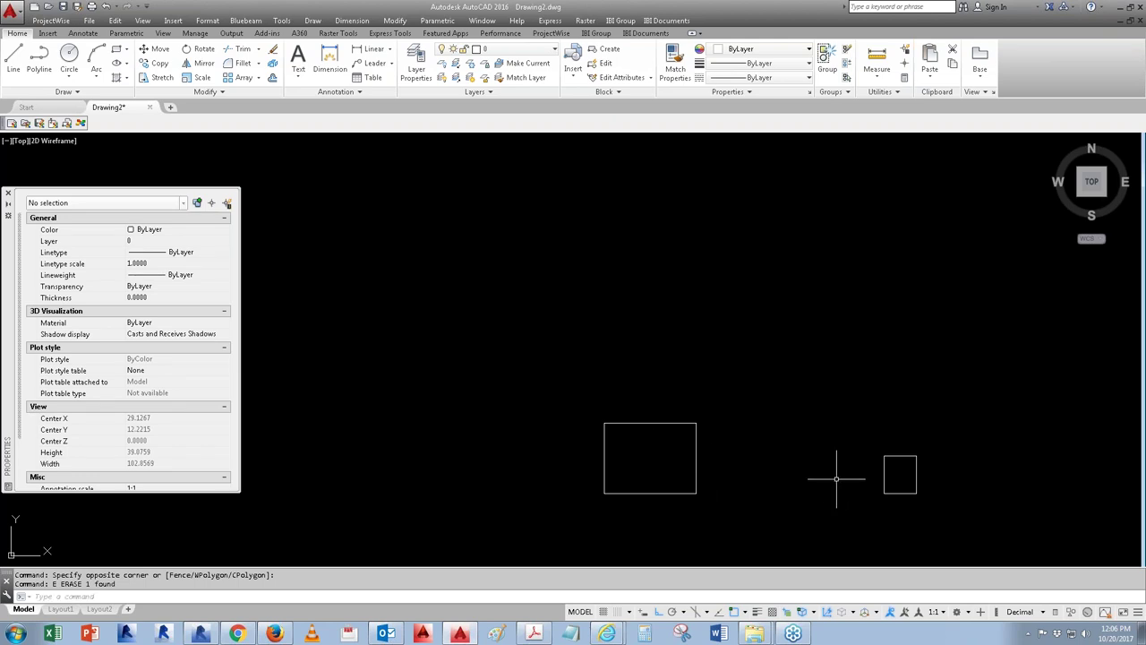
Step: Open the small column block copy in the Block Editor
{"action": "left_click", "coordinate": [866, 489]}
{"action": "left_click", "coordinate": [958, 435]}
{"action": "left_click", "coordinate": [947, 492]}
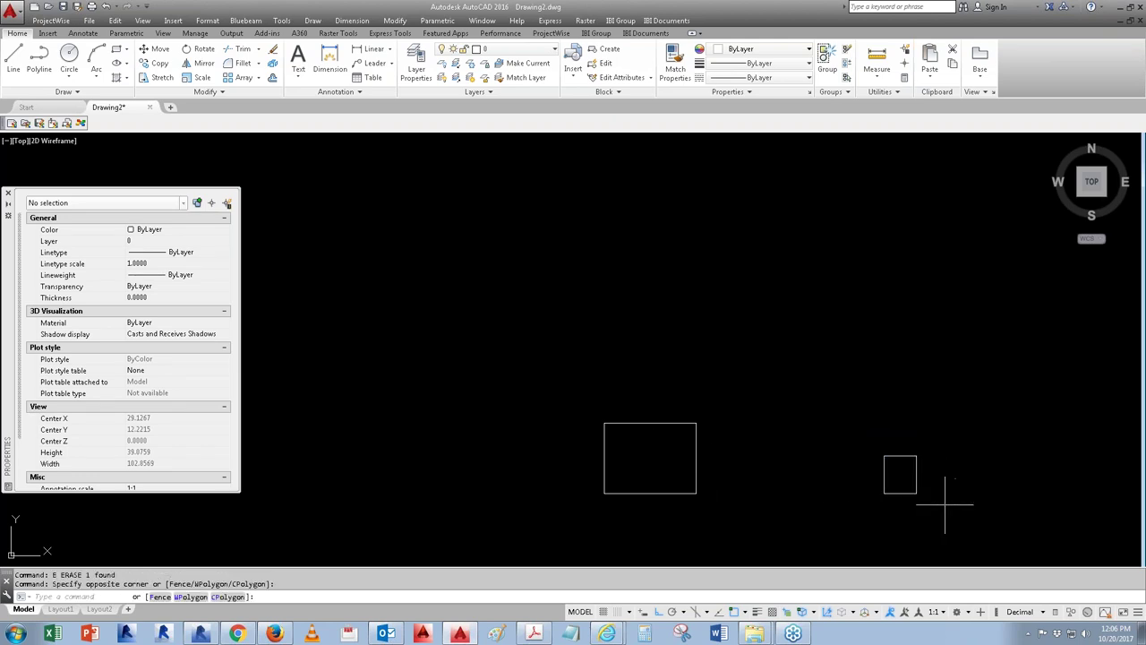
{"action": "left_click", "coordinate": [851, 460]}
{"action": "right_click", "coordinate": [862, 467]}
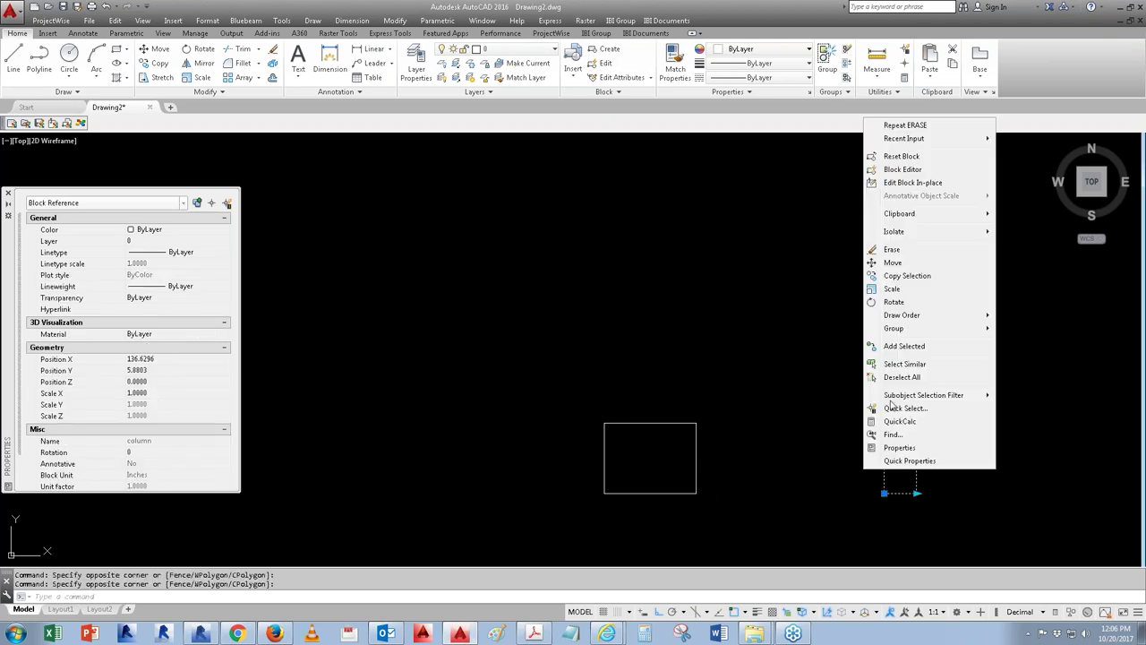
{"action": "left_click", "coordinate": [903, 169]}
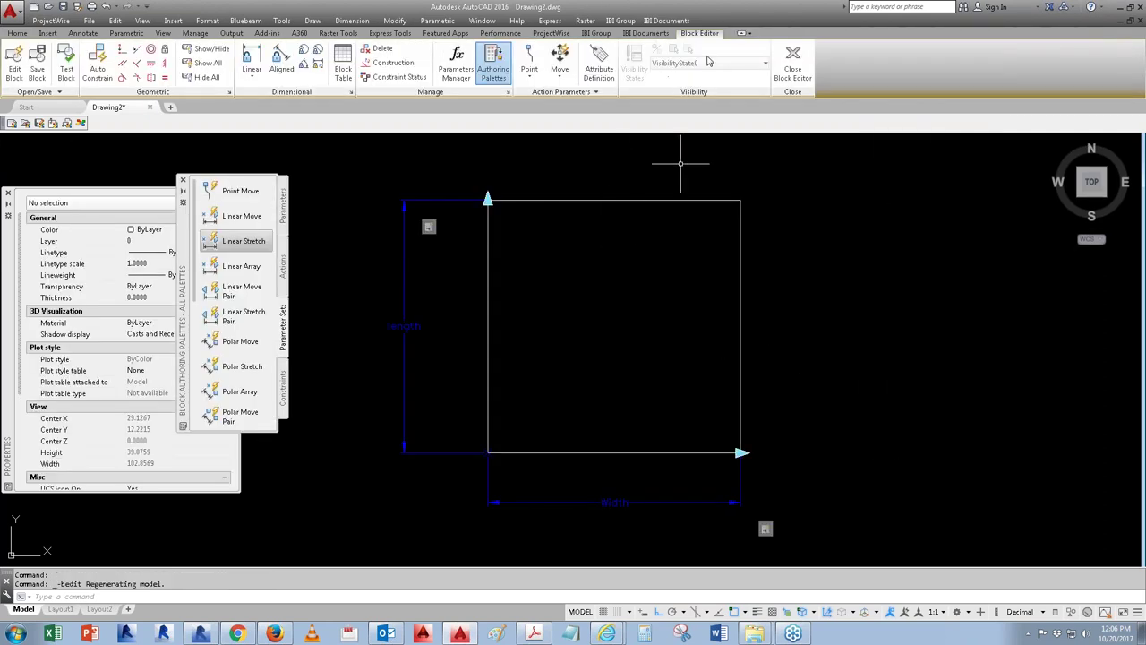
Step: Add a visibility parameter set just outside the square's lower-left corner
{"action": "scroll", "coordinate": [195, 281], "scroll_direction": "down", "scroll_amount": 5}
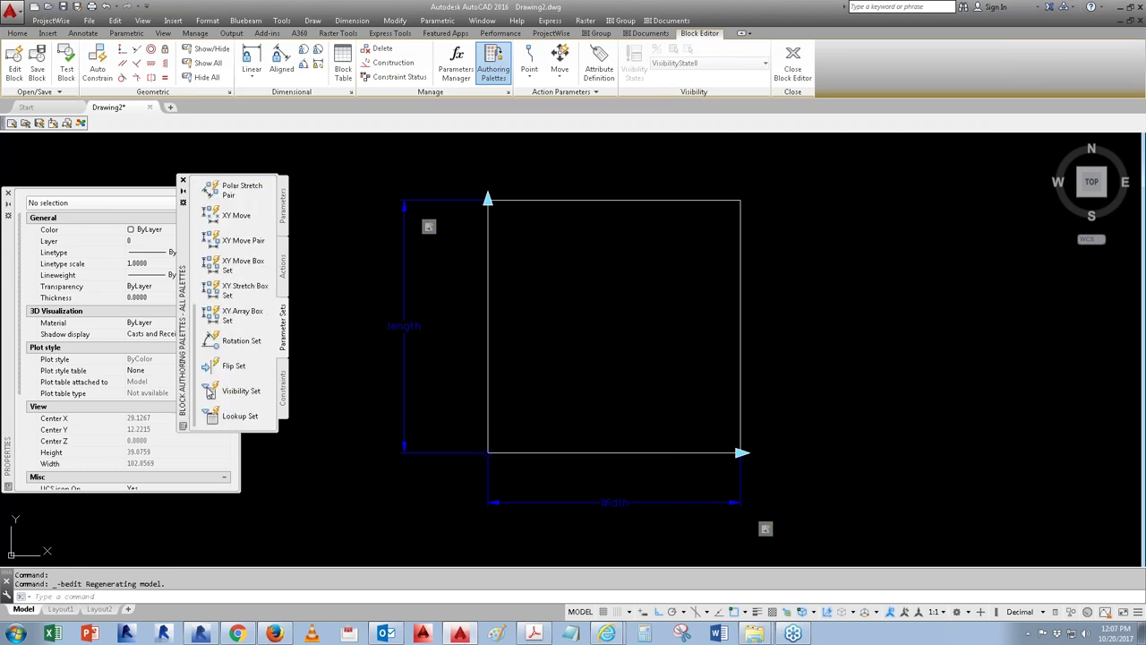
{"action": "left_click", "coordinate": [209, 391]}
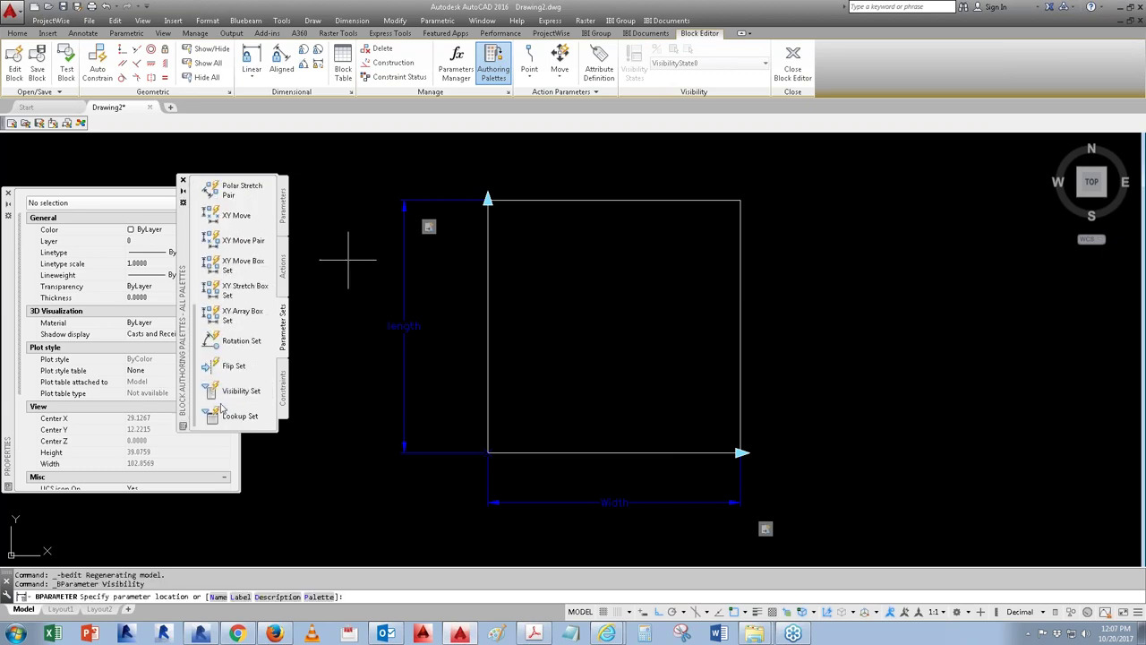
{"action": "left_click", "coordinate": [425, 491]}
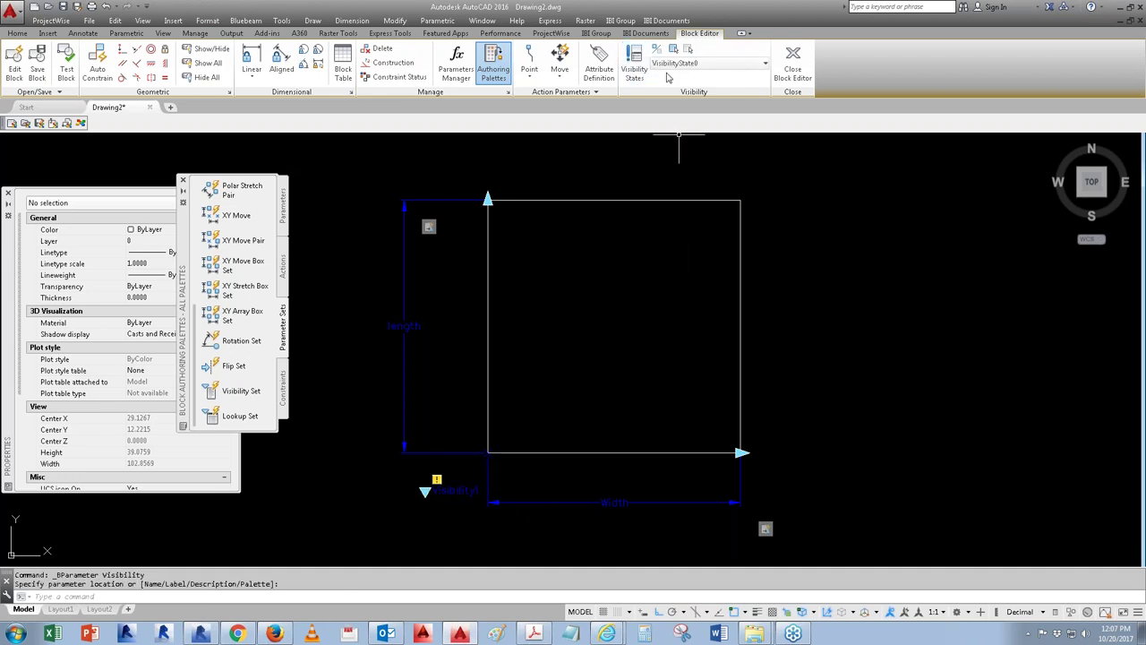
Step: Rename the default visibility state as Blank
{"action": "left_click", "coordinate": [638, 71]}
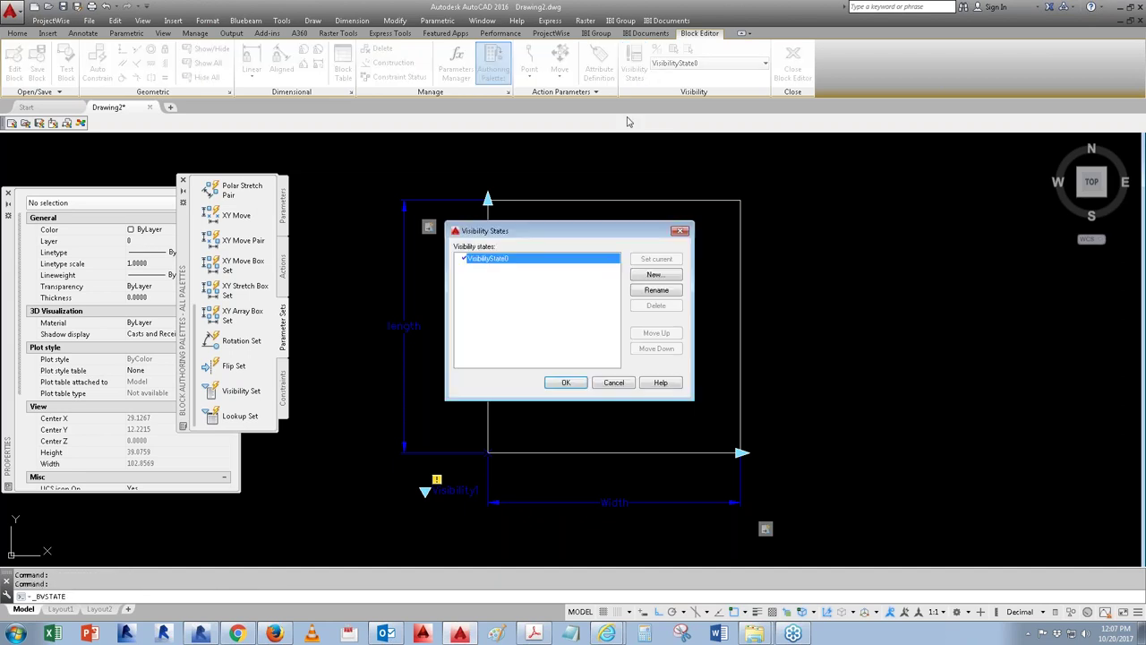
{"action": "left_click", "coordinate": [657, 291]}
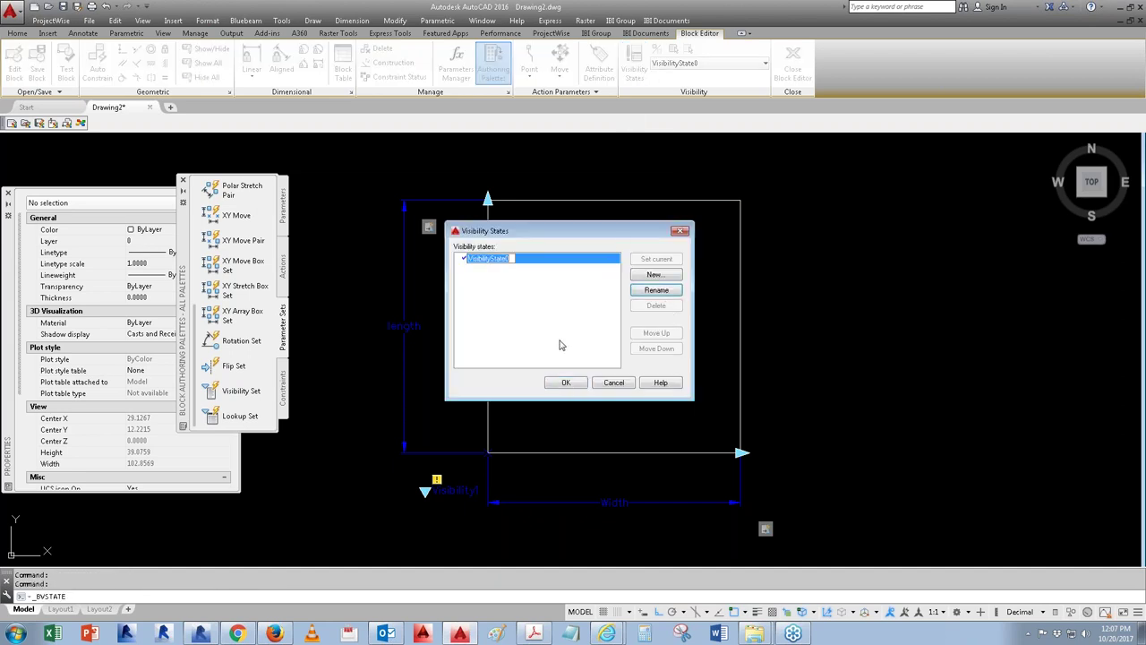
{"action": "type", "text": "Blac"}
{"action": "key", "text": "BackSpace"}
{"action": "key", "text": "BackSpace"}
{"action": "type", "text": "nk"}
{"action": "key", "text": "Return"}
Step: Create three more visibility states named Wood, Steel and Conc, leaving the visibility of existing objects unchanged
{"action": "left_click", "coordinate": [657, 276]}
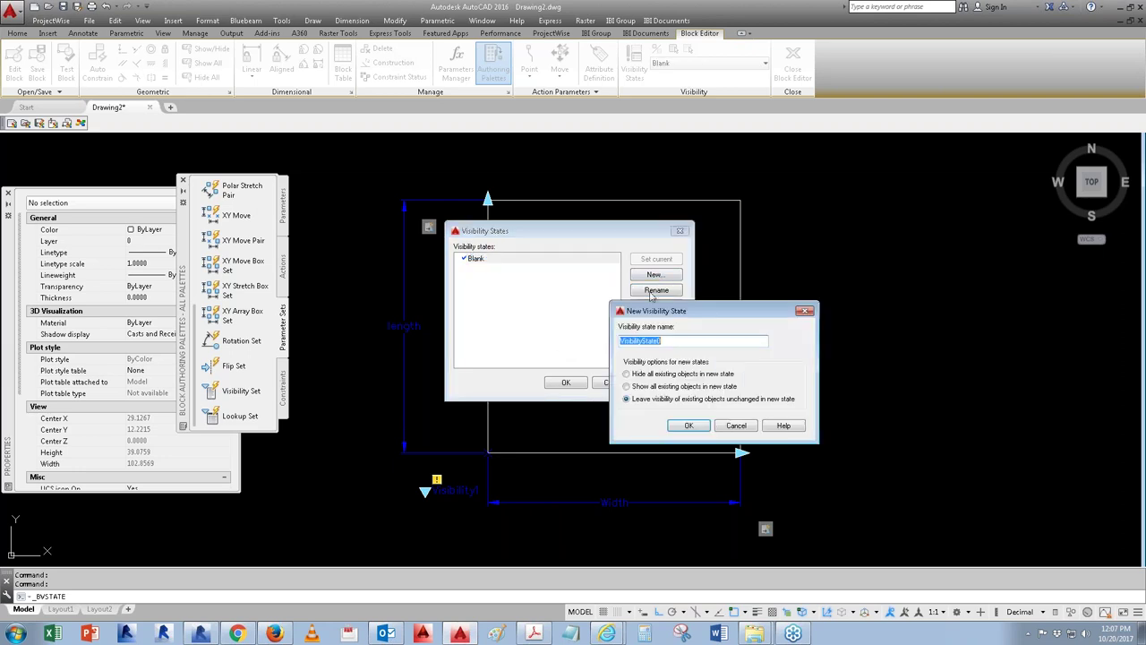
{"action": "type", "text": "Wa"}
{"action": "key", "text": "Return"}
{"action": "left_click", "coordinate": [640, 276]}
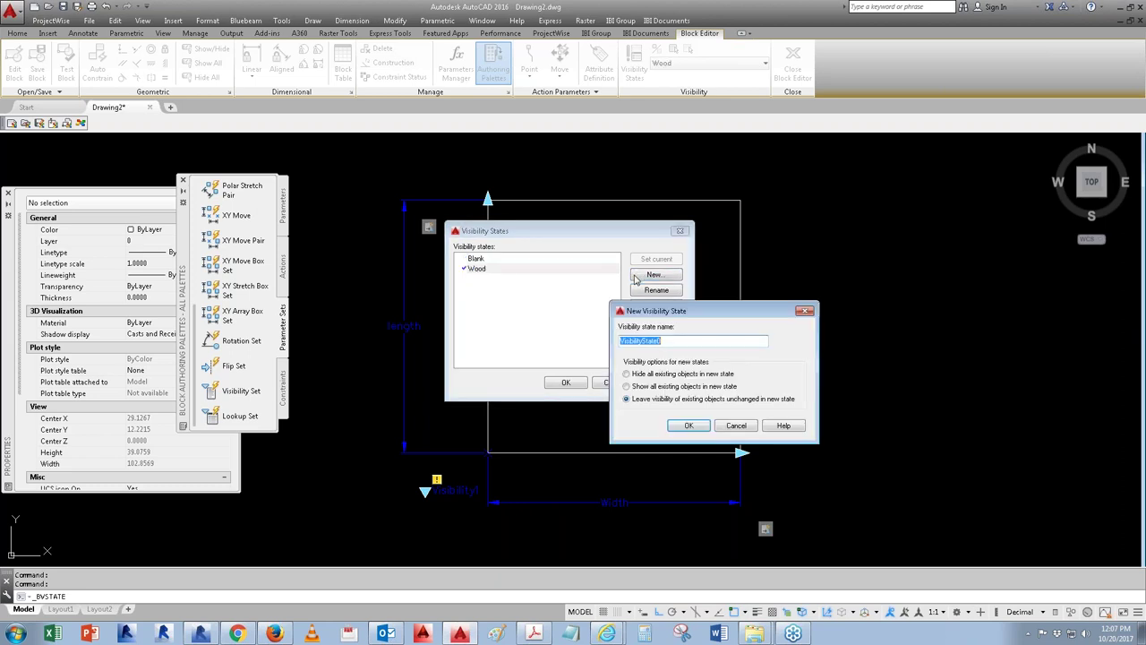
{"action": "type", "text": "Steel"}
{"action": "key", "text": "Return"}
{"action": "left_click", "coordinate": [649, 277]}
{"action": "type", "text": "COnc"}
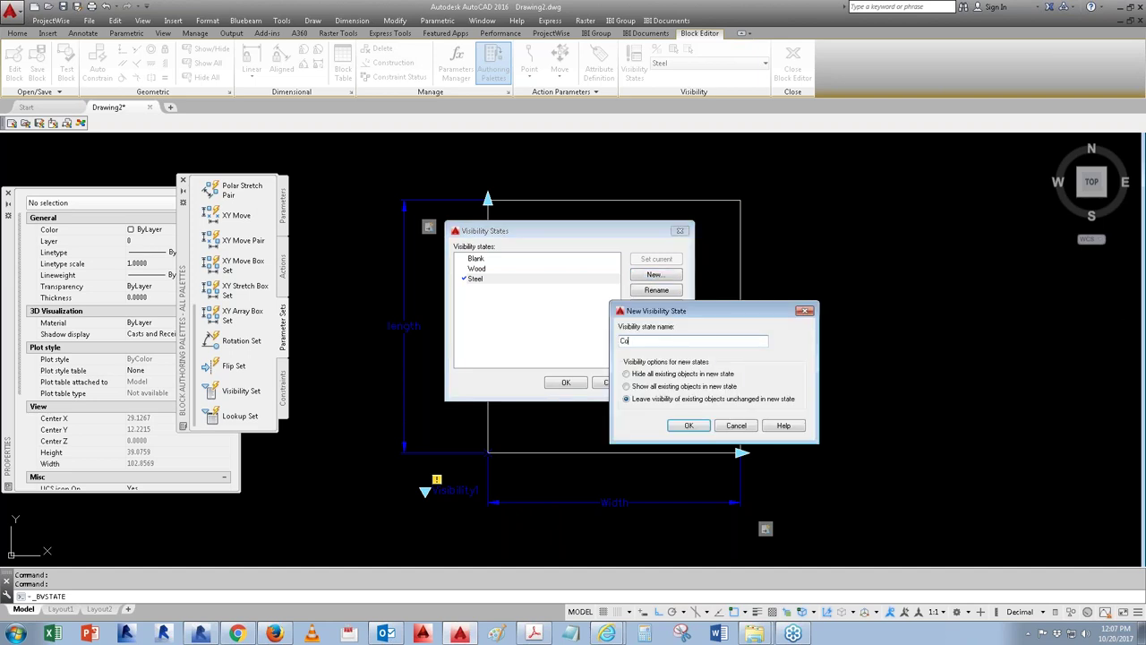
{"action": "key", "text": "Return"}
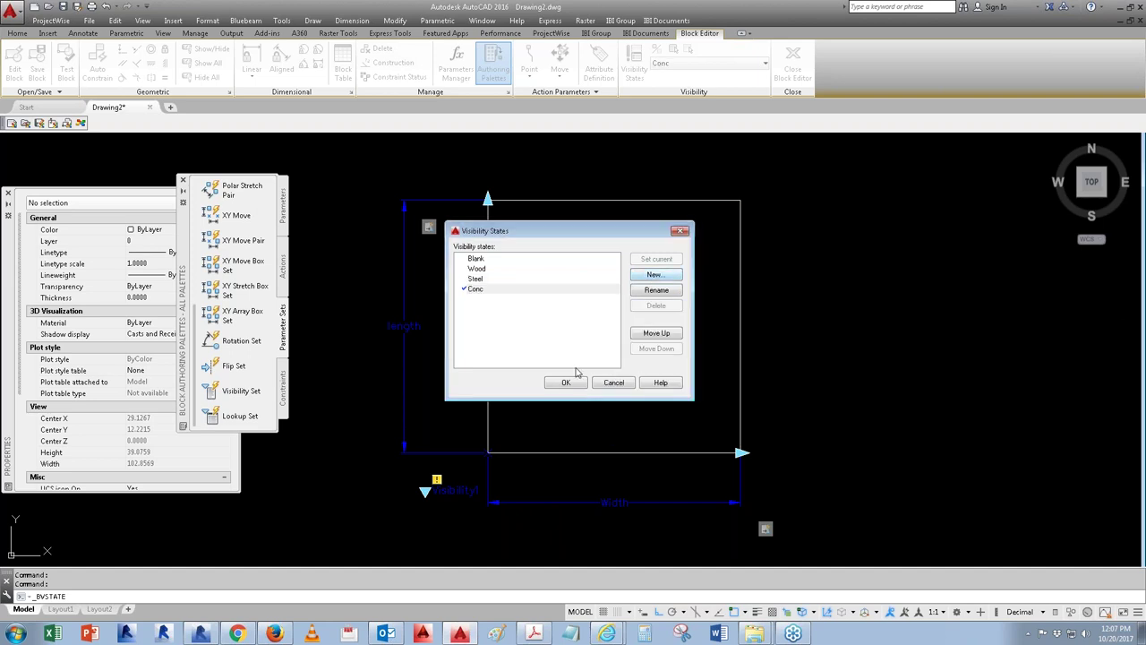
{"action": "left_click", "coordinate": [570, 382]}
Step: Switch between the Wood and Blank visibility states and make Wood the current one
{"action": "left_click", "coordinate": [697, 64]}
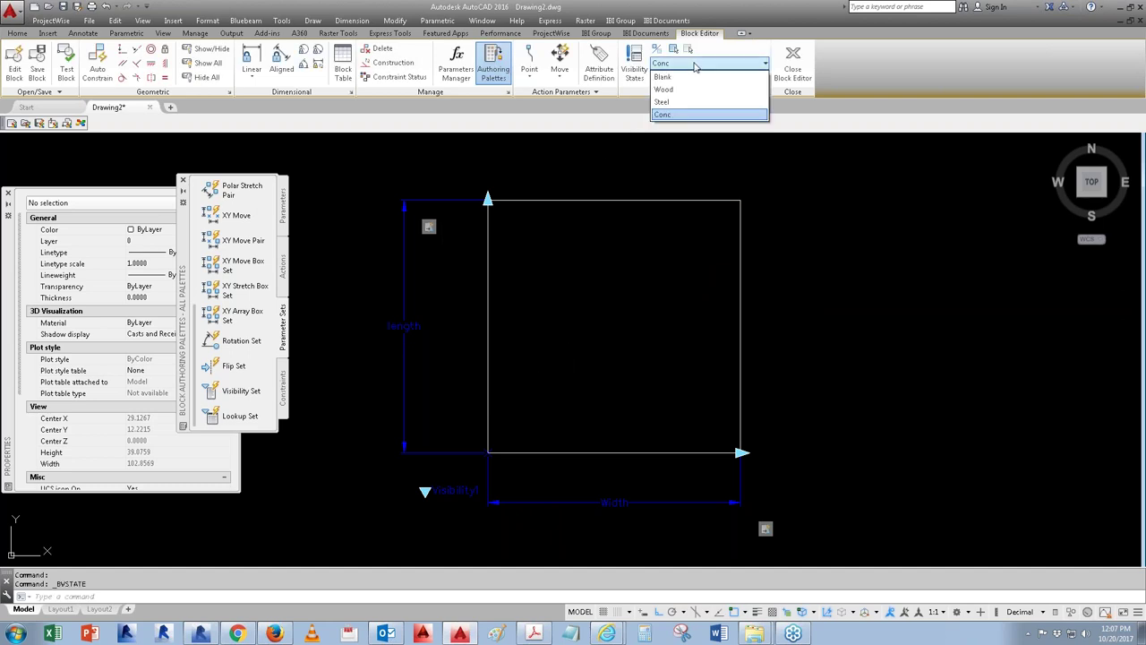
{"action": "left_click", "coordinate": [683, 89]}
{"action": "left_click", "coordinate": [696, 64]}
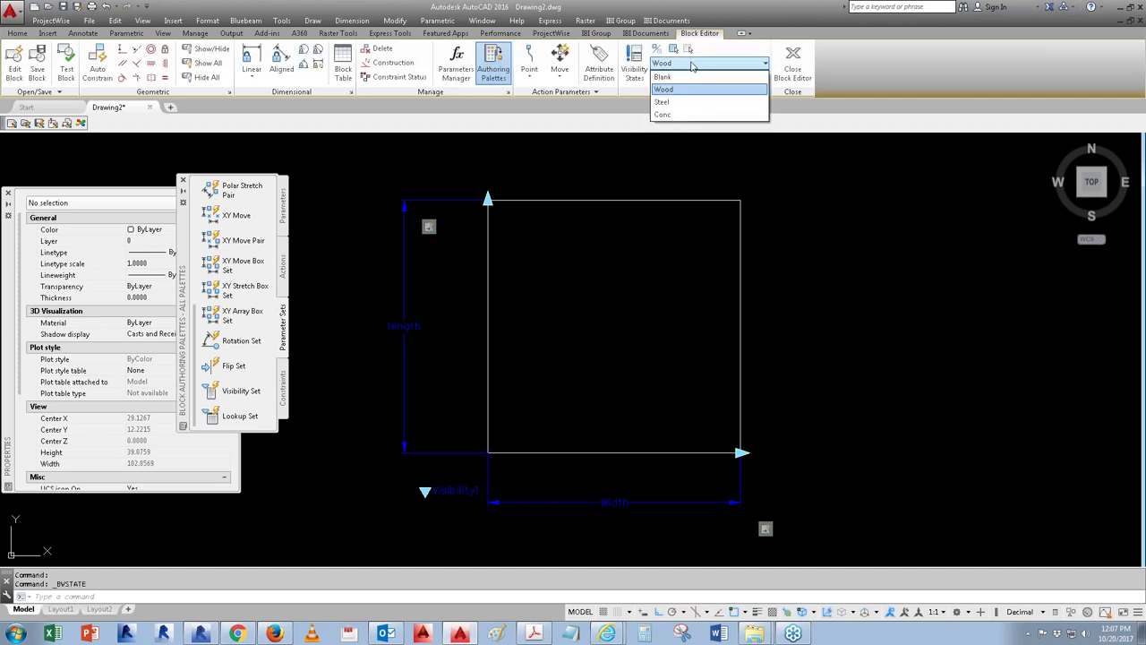
{"action": "left_click", "coordinate": [677, 77]}
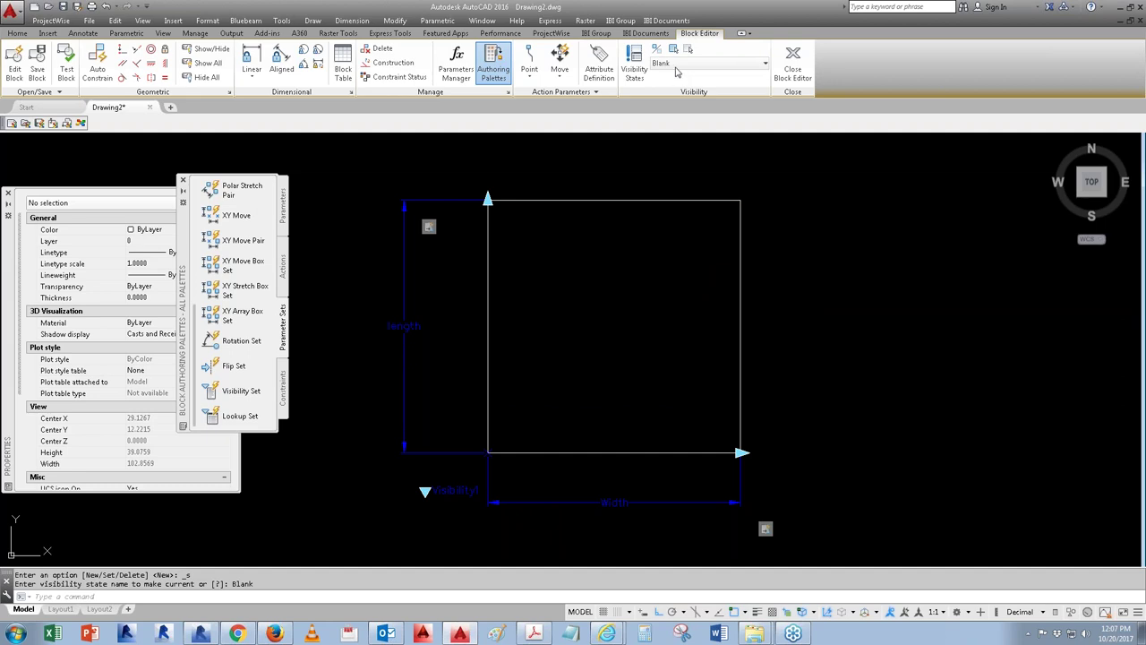
{"action": "left_click", "coordinate": [677, 64]}
{"action": "left_click", "coordinate": [674, 89]}
Step: Start a hatch for the Wood state and browse the hatch pattern library for a wood pattern
{"action": "type", "text": "h"}
{"action": "key", "text": "Return"}
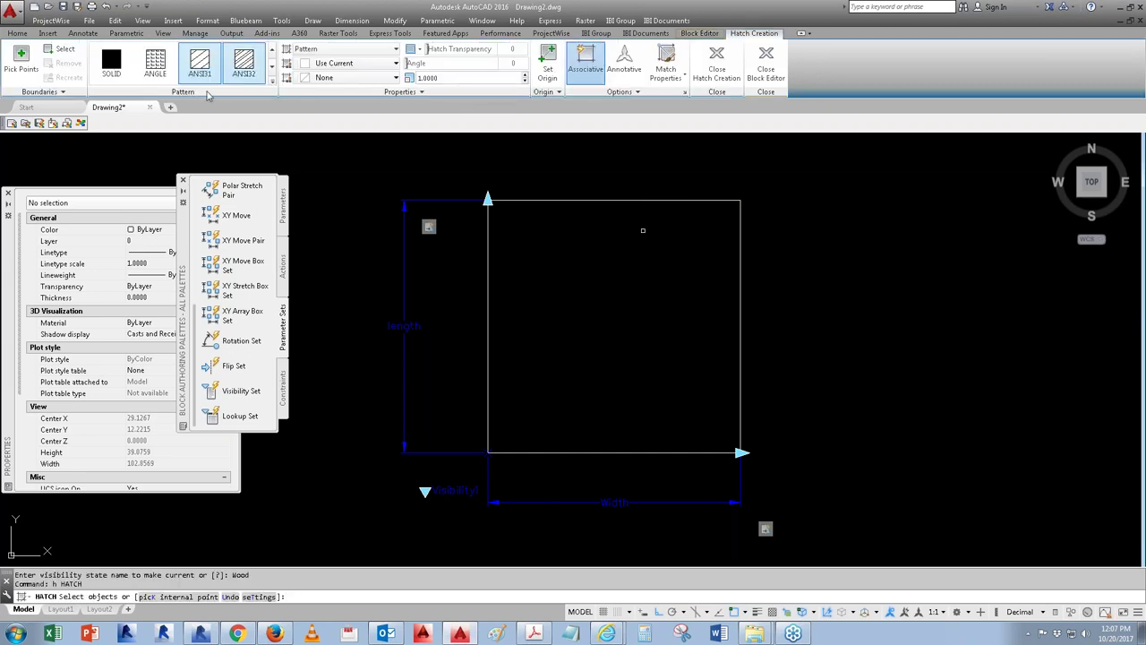
{"action": "left_click", "coordinate": [274, 86]}
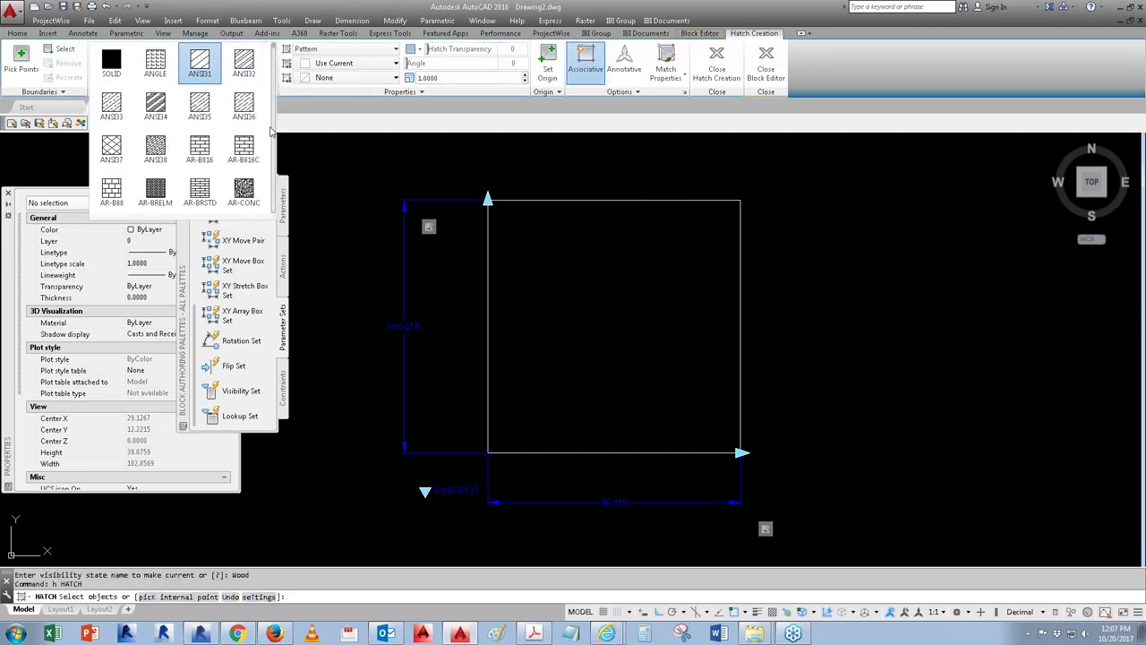
{"action": "left_click", "coordinate": [276, 89]}
{"action": "scroll", "coordinate": [268, 143], "scroll_direction": "down", "scroll_amount": 5}
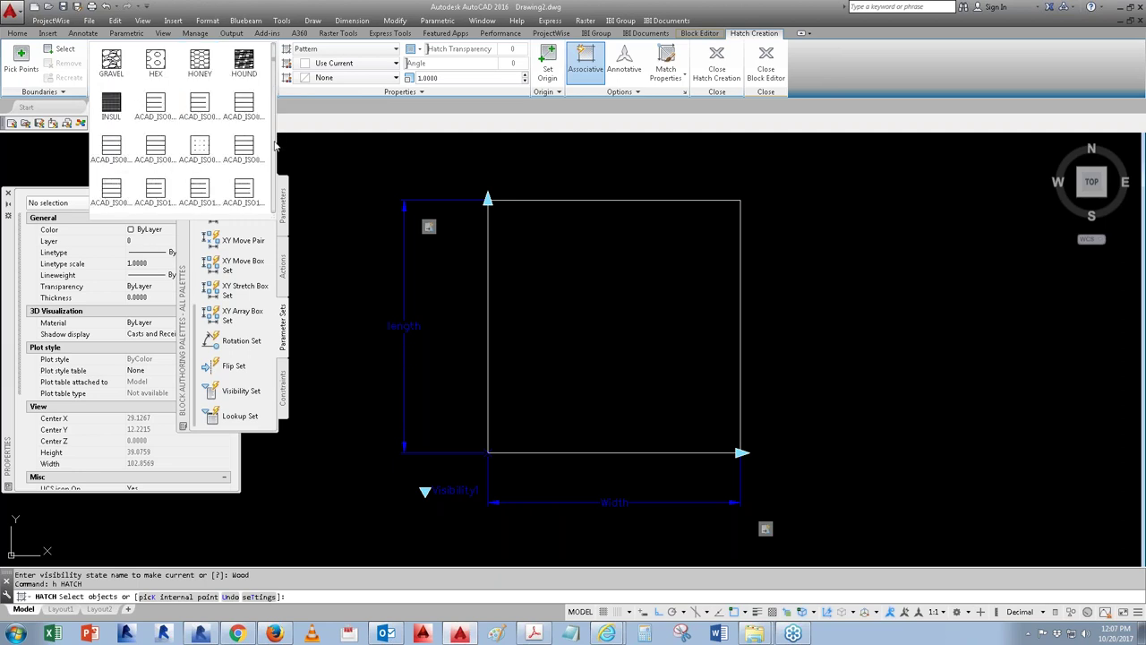
{"action": "scroll", "coordinate": [273, 188], "scroll_direction": "down", "scroll_amount": 4}
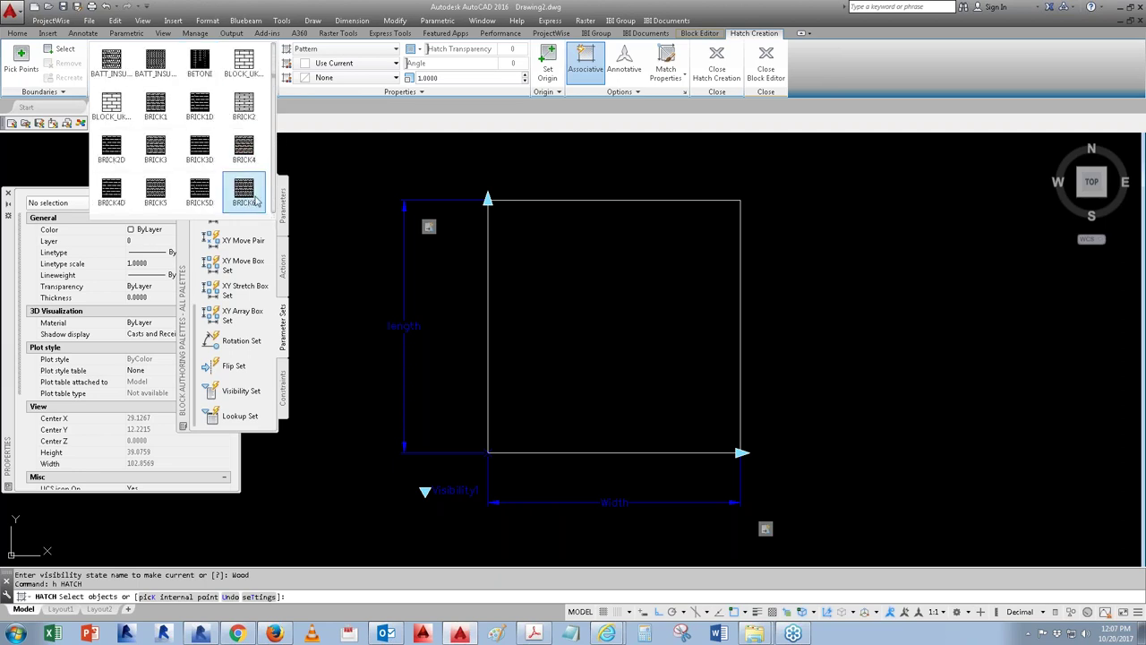
{"action": "scroll", "coordinate": [259, 195], "scroll_direction": "down", "scroll_amount": 4}
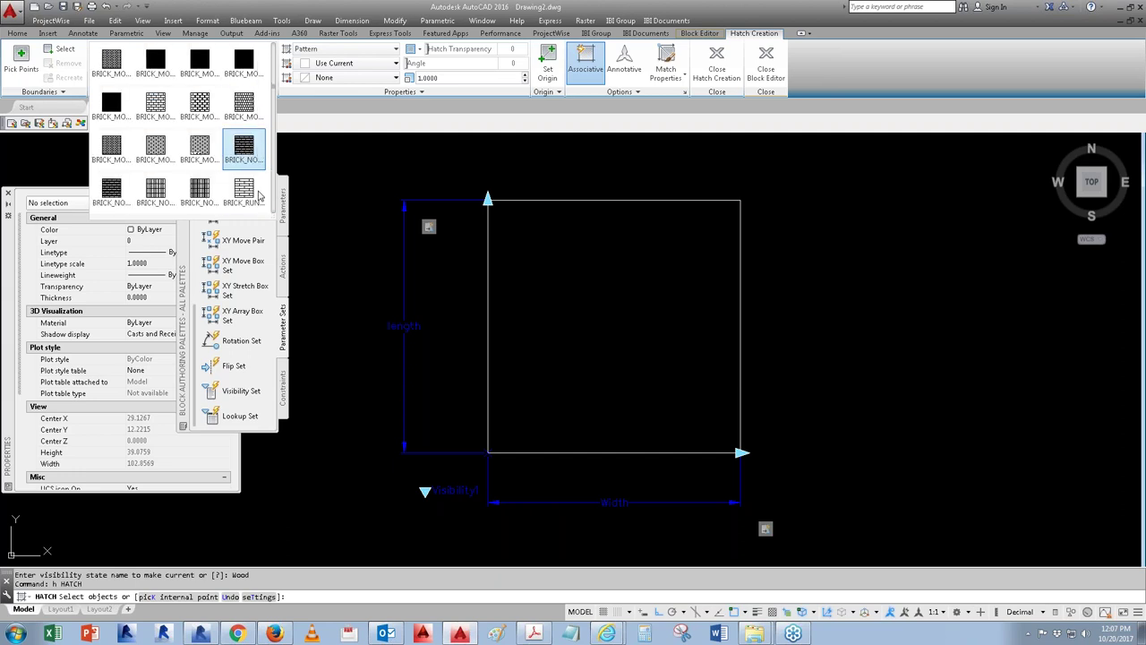
{"action": "scroll", "coordinate": [258, 195], "scroll_direction": "down", "scroll_amount": 1}
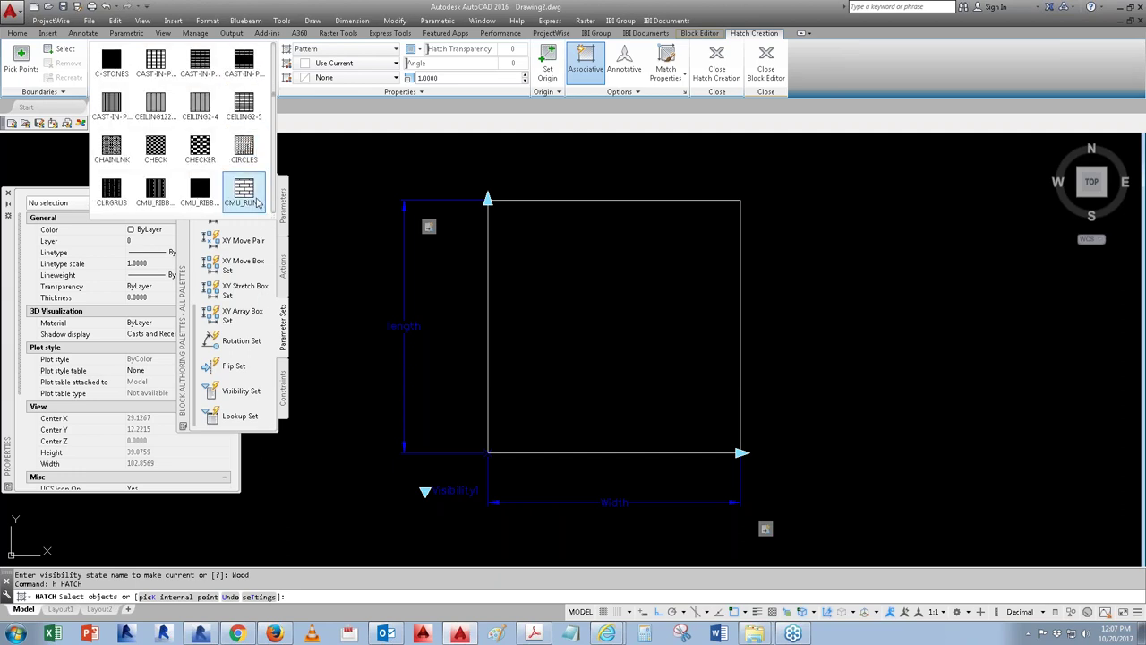
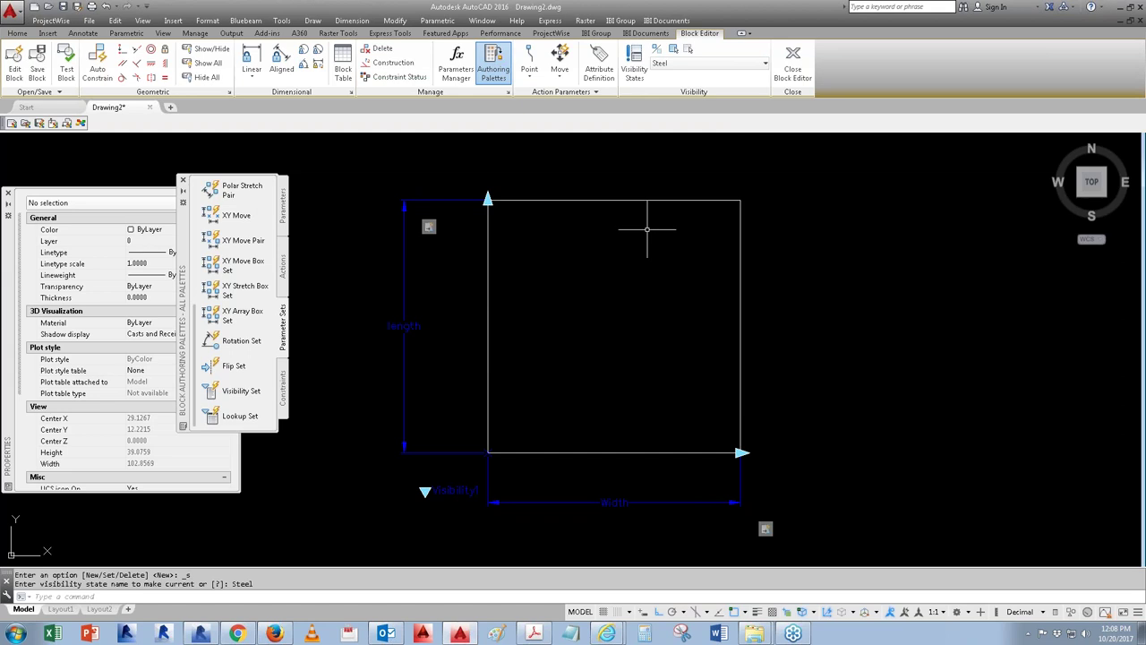
Step: Hatch the square in the Steel visibility state with the ANSI32 pattern, using the square as the boundary object
{"action": "type", "text": "h"}
{"action": "key", "text": "Return"}
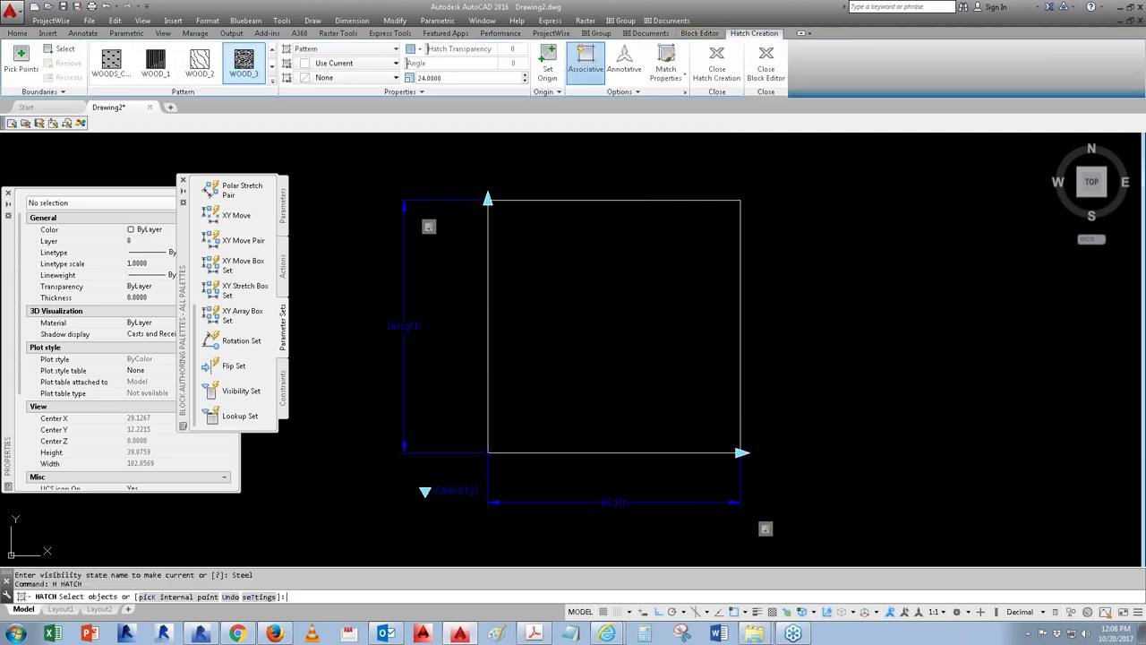
{"action": "left_click", "coordinate": [253, 597]}
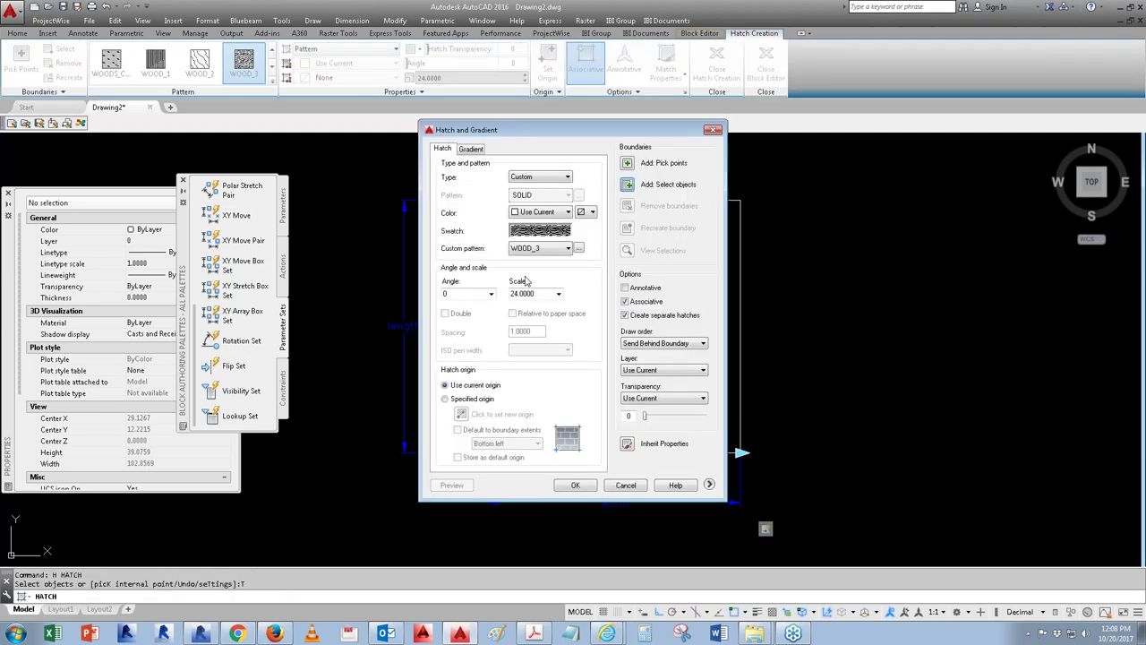
{"action": "left_click", "coordinate": [534, 238]}
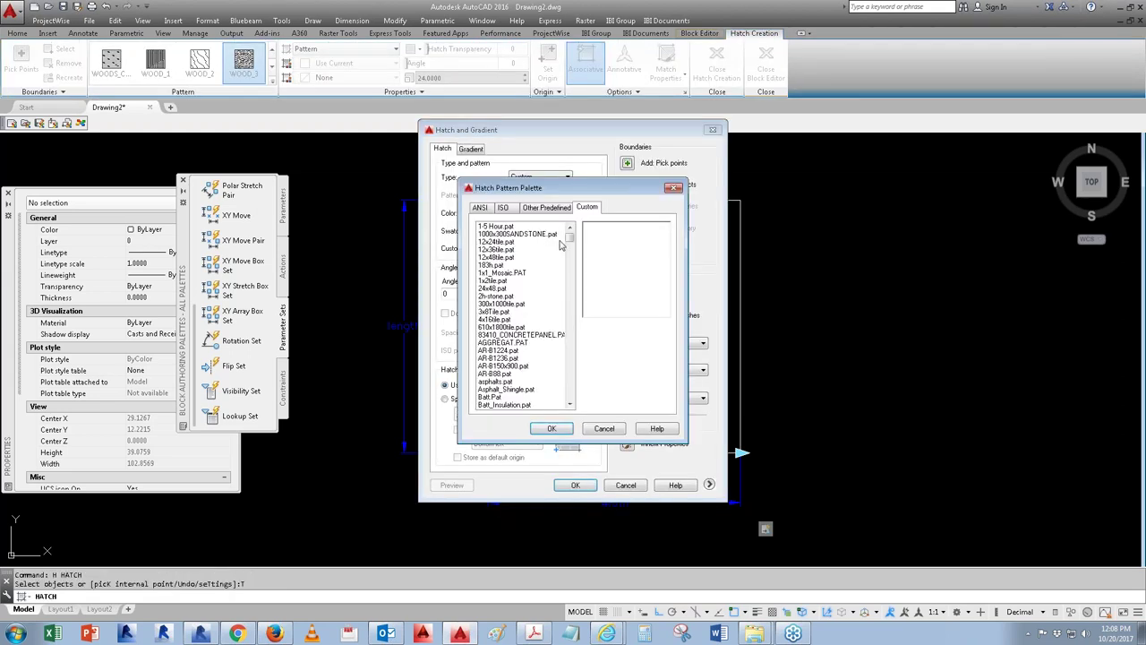
{"action": "left_click", "coordinate": [483, 208]}
{"action": "left_click", "coordinate": [546, 235]}
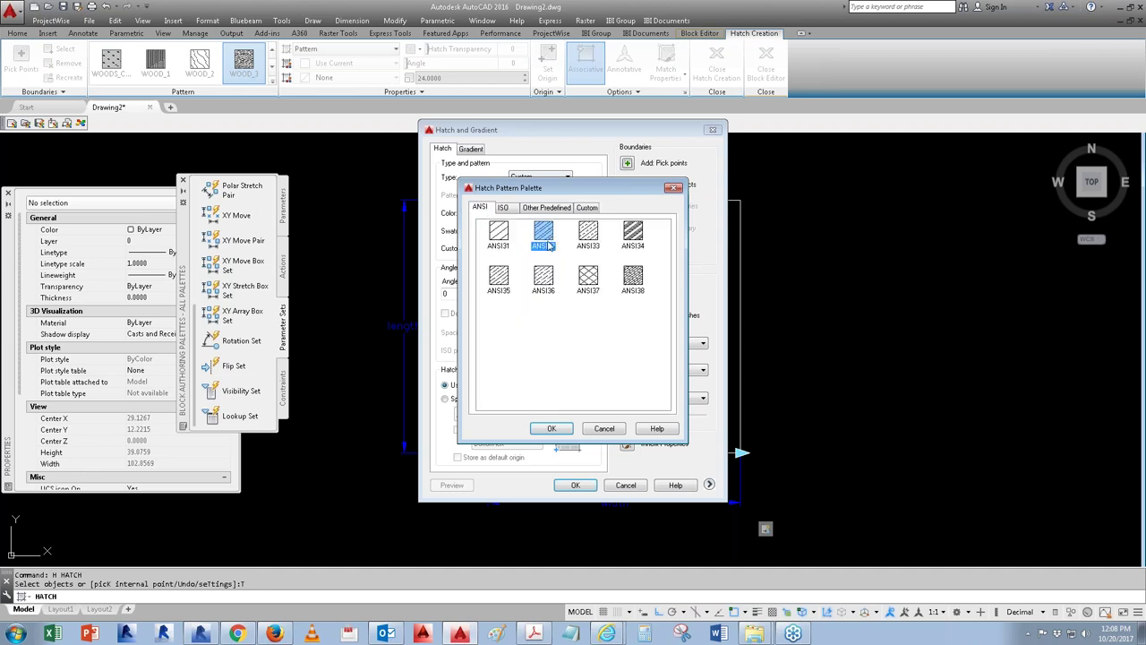
{"action": "left_click", "coordinate": [553, 427]}
{"action": "left_click", "coordinate": [629, 184]}
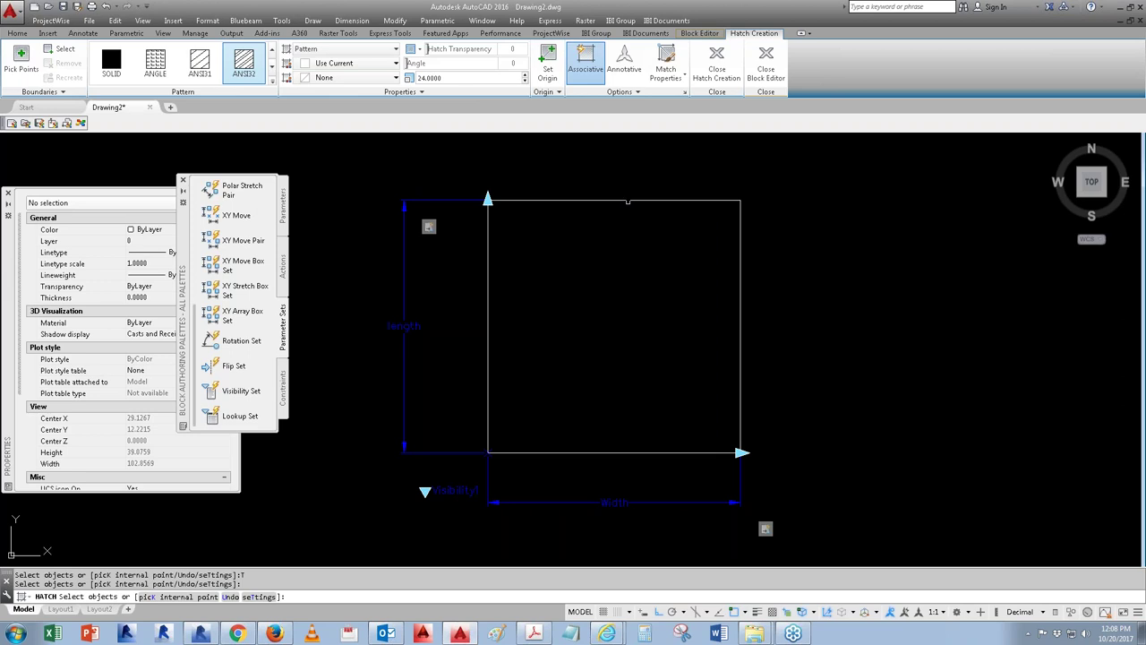
{"action": "left_click", "coordinate": [628, 205]}
{"action": "left_click", "coordinate": [616, 187]}
{"action": "key", "text": "Return"}
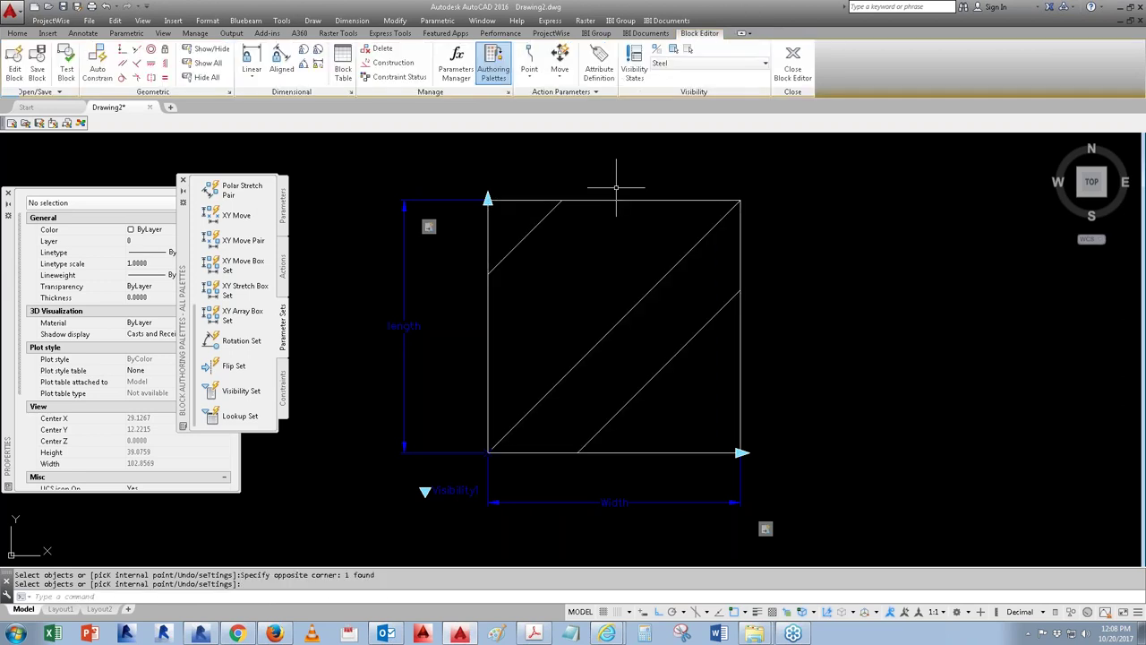
Step: Select the ANSI32 hatch in the Steel visibility state and try to change its spacing to 12
{"action": "left_click", "coordinate": [606, 324]}
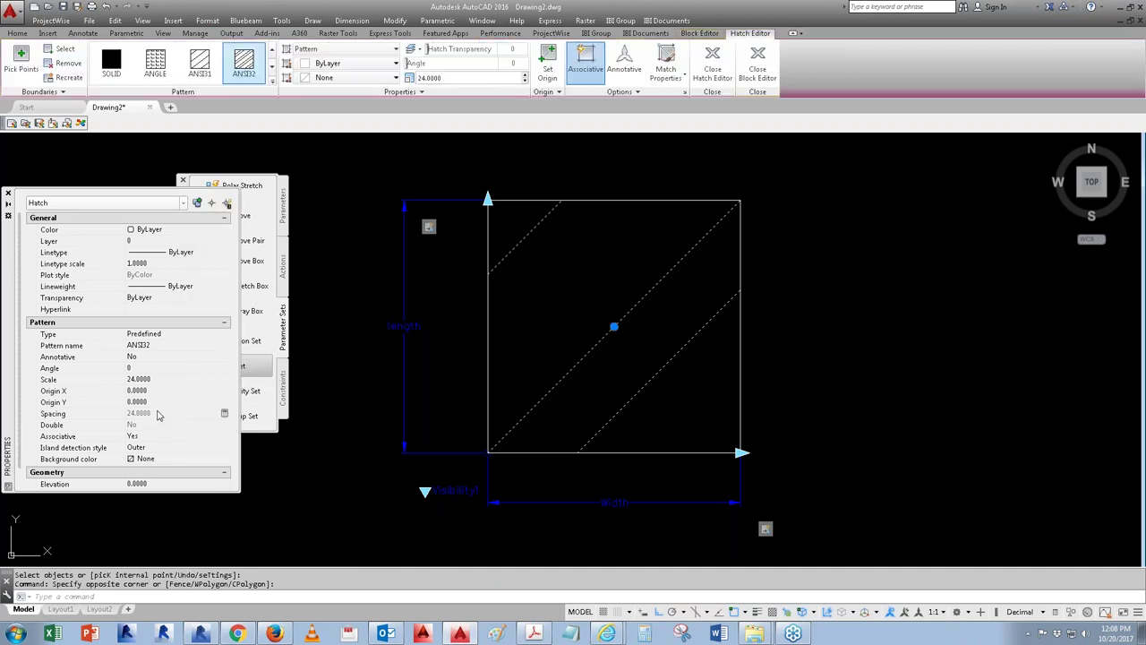
{"action": "left_click", "coordinate": [225, 416]}
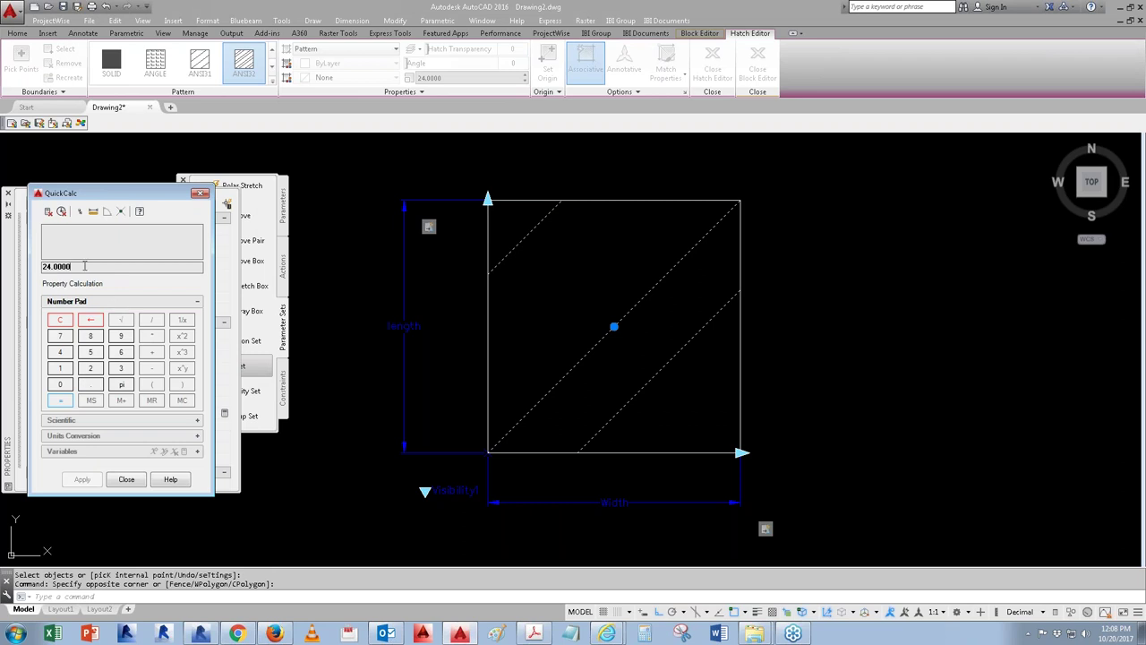
{"action": "type", "text": "12"}
{"action": "left_click", "coordinate": [126, 479]}
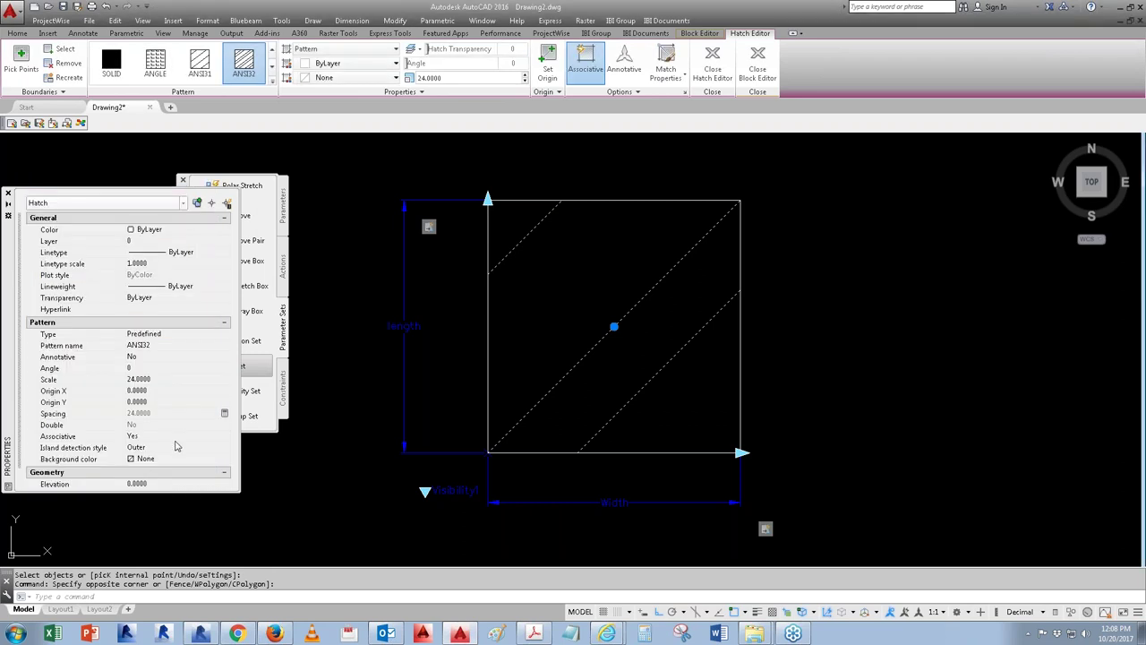
Step: Set the scale of the Steel state's ANSI32 hatch to 12 and deselect it
{"action": "left_click", "coordinate": [169, 380]}
{"action": "type", "text": "12"}
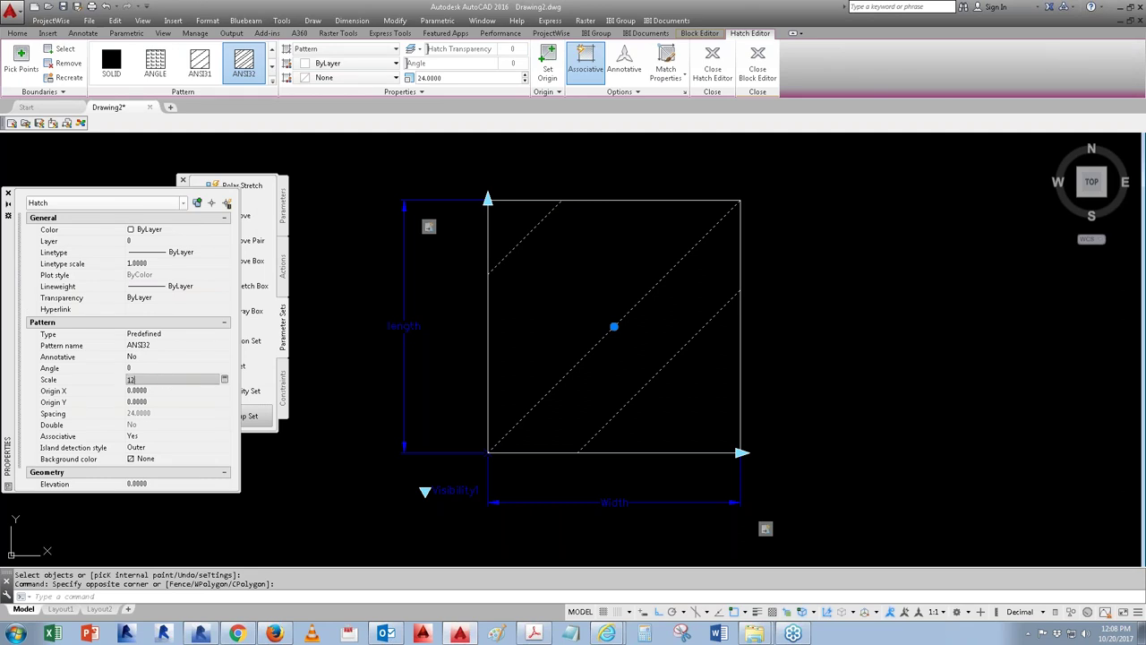
{"action": "key", "text": "Return"}
{"action": "key", "text": "Escape"}
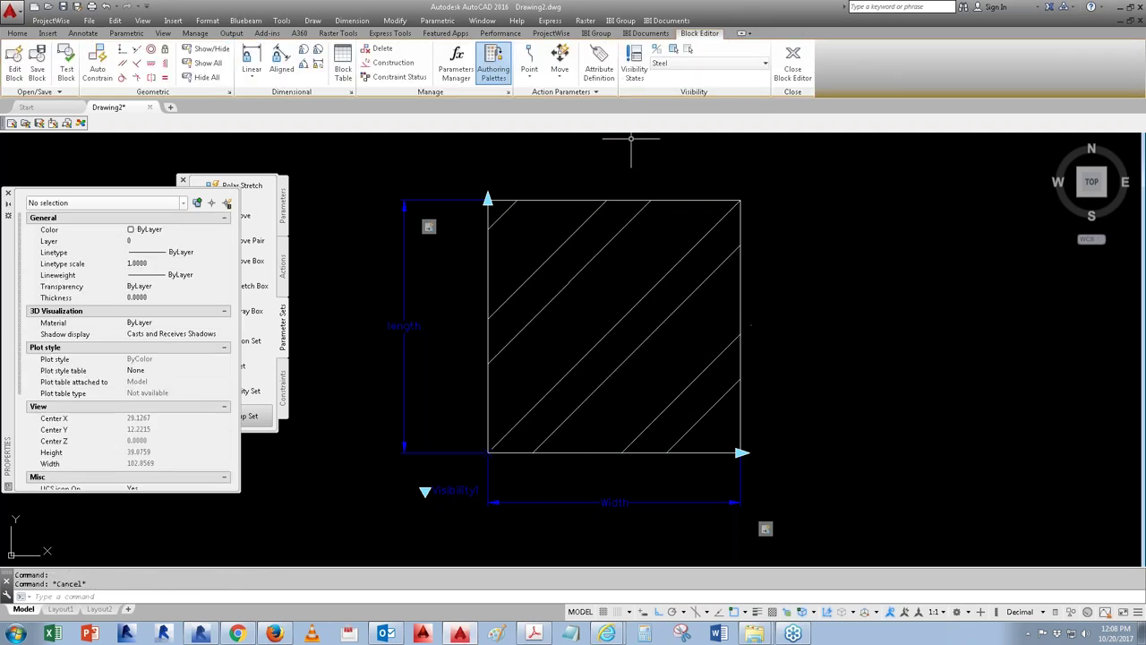
Step: Make Conc the current visibility state, start a hatch and choose the AR-CONC pattern in its settings
{"action": "left_click", "coordinate": [694, 64]}
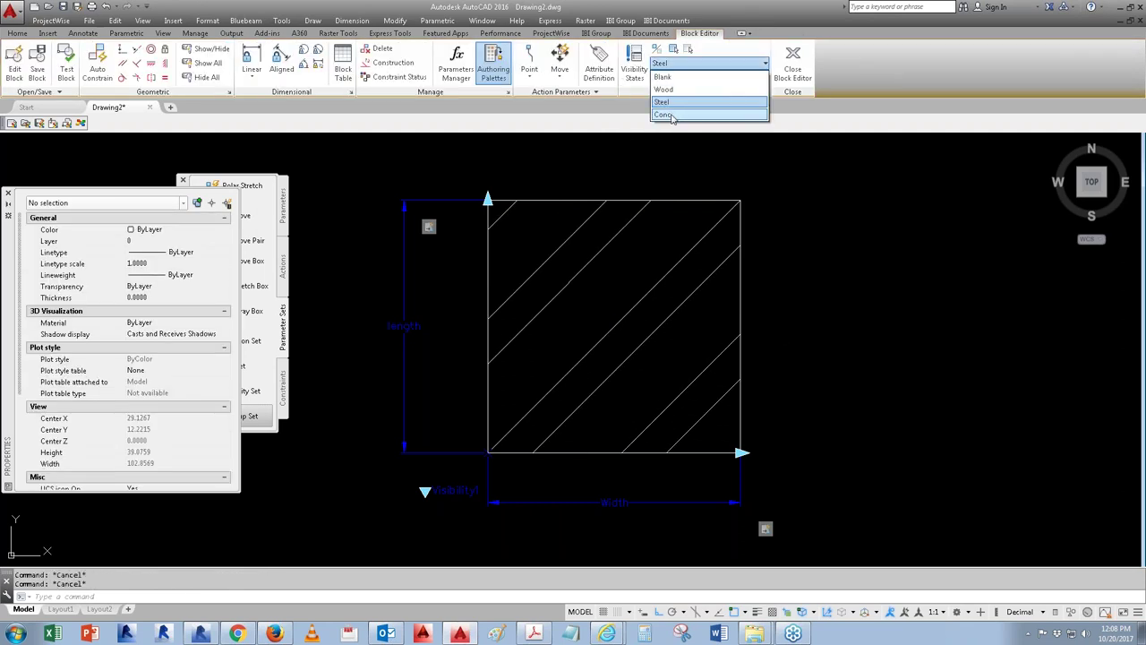
{"action": "left_click", "coordinate": [674, 115]}
{"action": "type", "text": "h"}
{"action": "key", "text": "Return"}
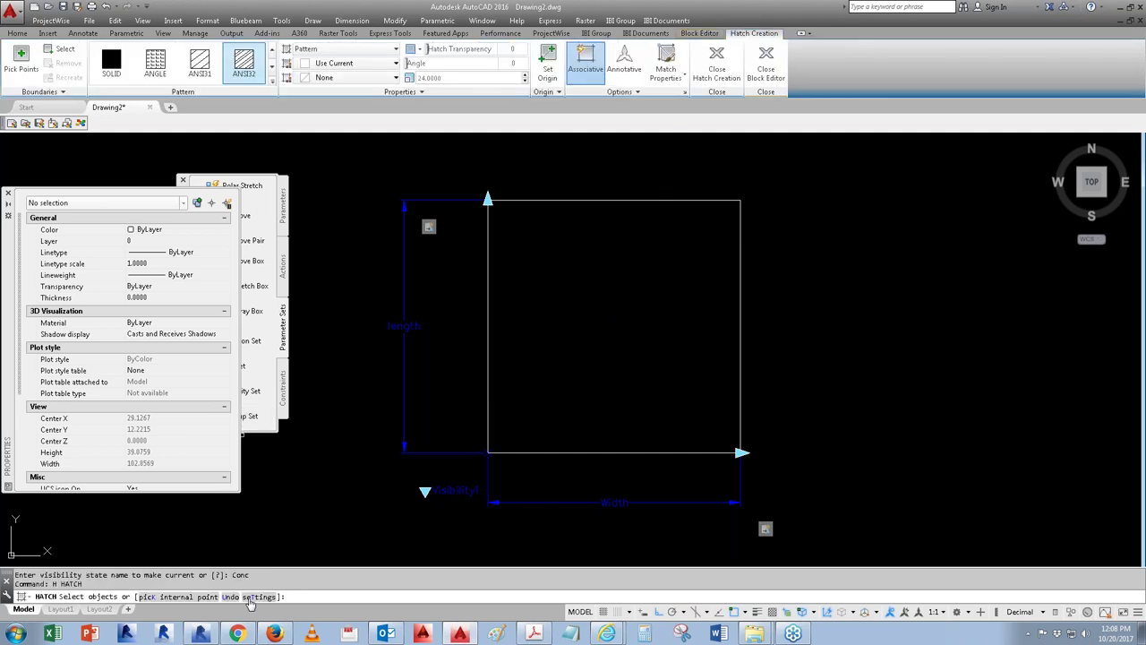
{"action": "type", "text": "t"}
{"action": "key", "text": "Return"}
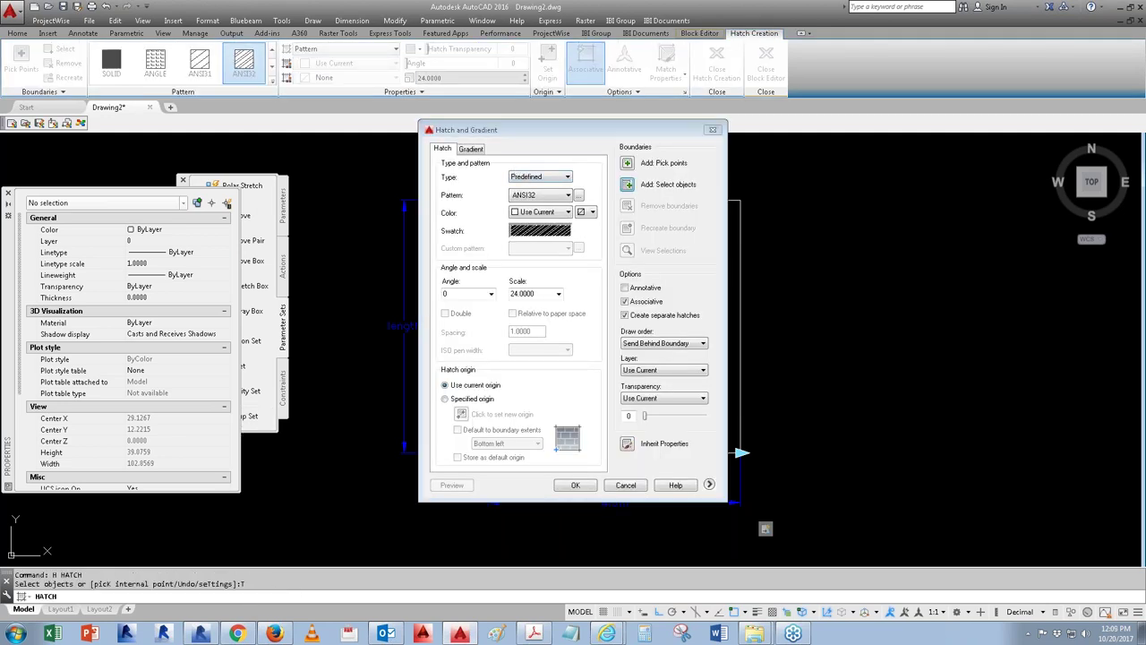
{"action": "left_click", "coordinate": [532, 230]}
{"action": "left_click", "coordinate": [531, 209]}
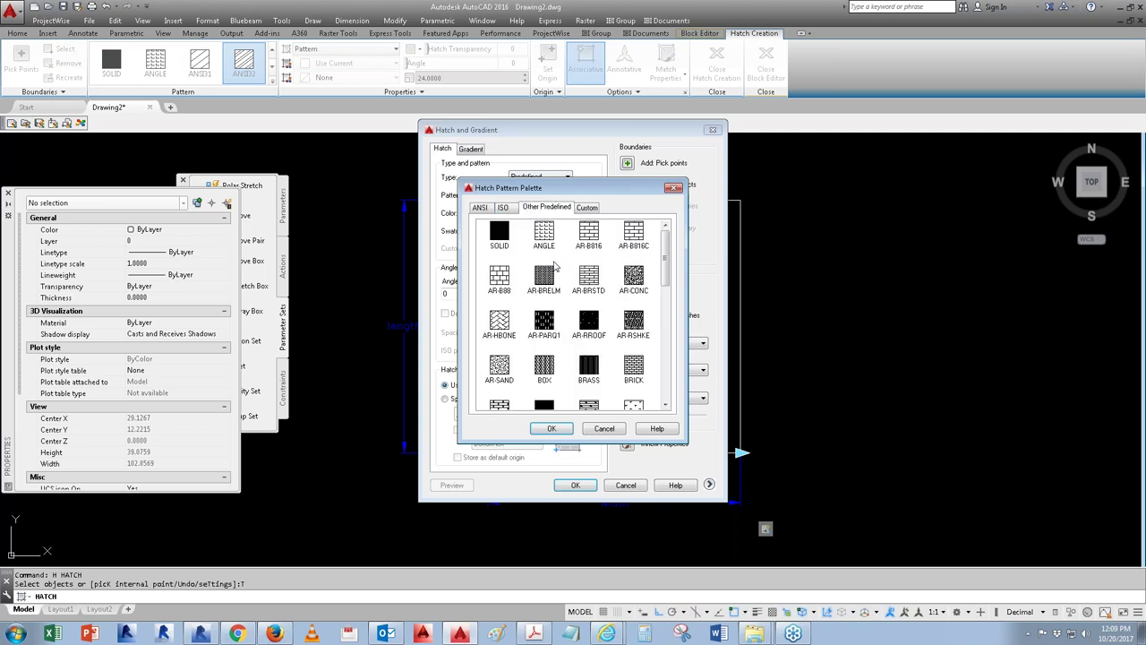
{"action": "left_click", "coordinate": [633, 278]}
{"action": "left_click", "coordinate": [551, 428]}
Step: Set the hatch scale to 8 and apply the AR-CONC hatch with the square as the boundary object
{"action": "double_click", "coordinate": [541, 293]}
{"action": "type", "text": "8"}
{"action": "left_click", "coordinate": [664, 184]}
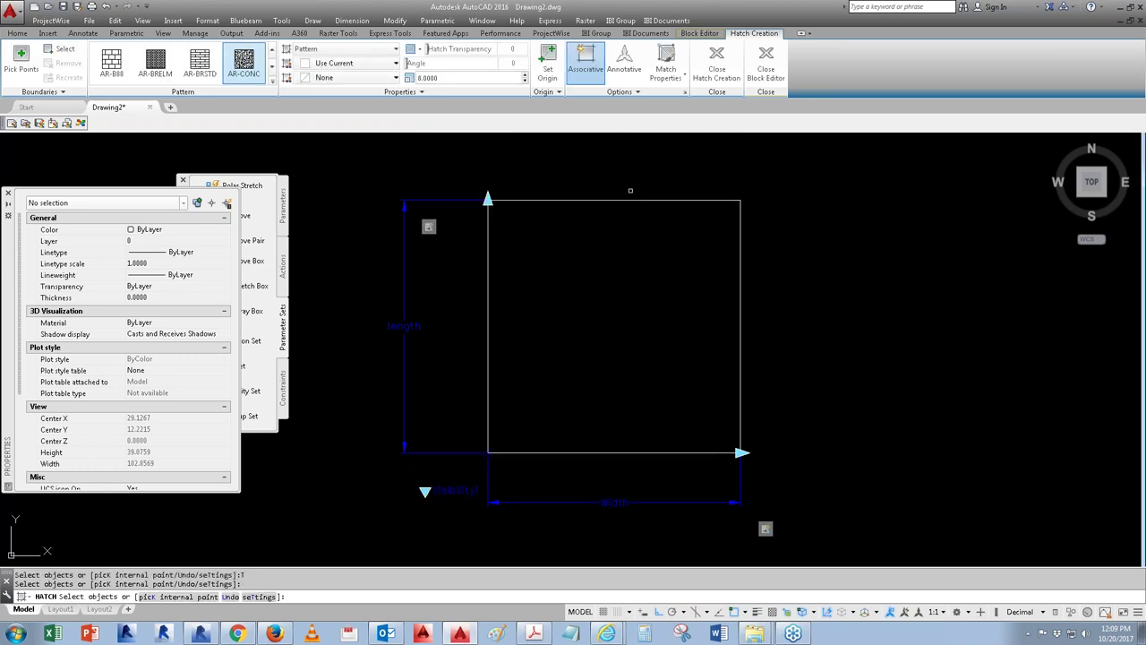
{"action": "left_click", "coordinate": [633, 200]}
{"action": "key", "text": "Return"}
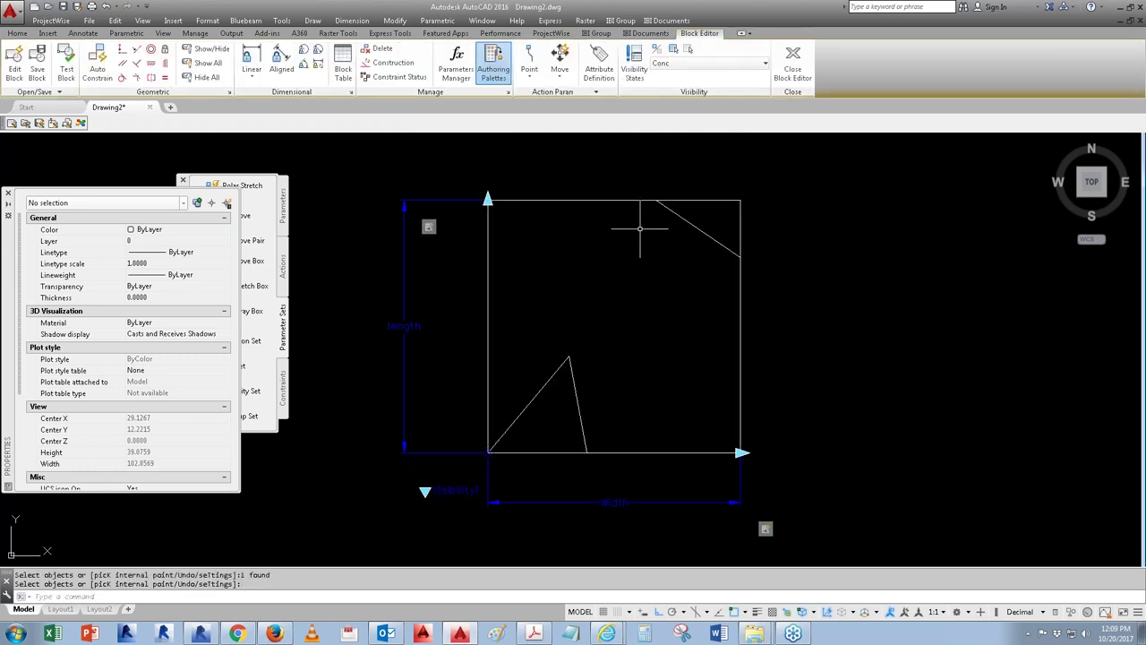
Step: Change the scale of the AR-CONC hatch to 1 and finish editing the hatch
{"action": "left_click", "coordinate": [686, 223]}
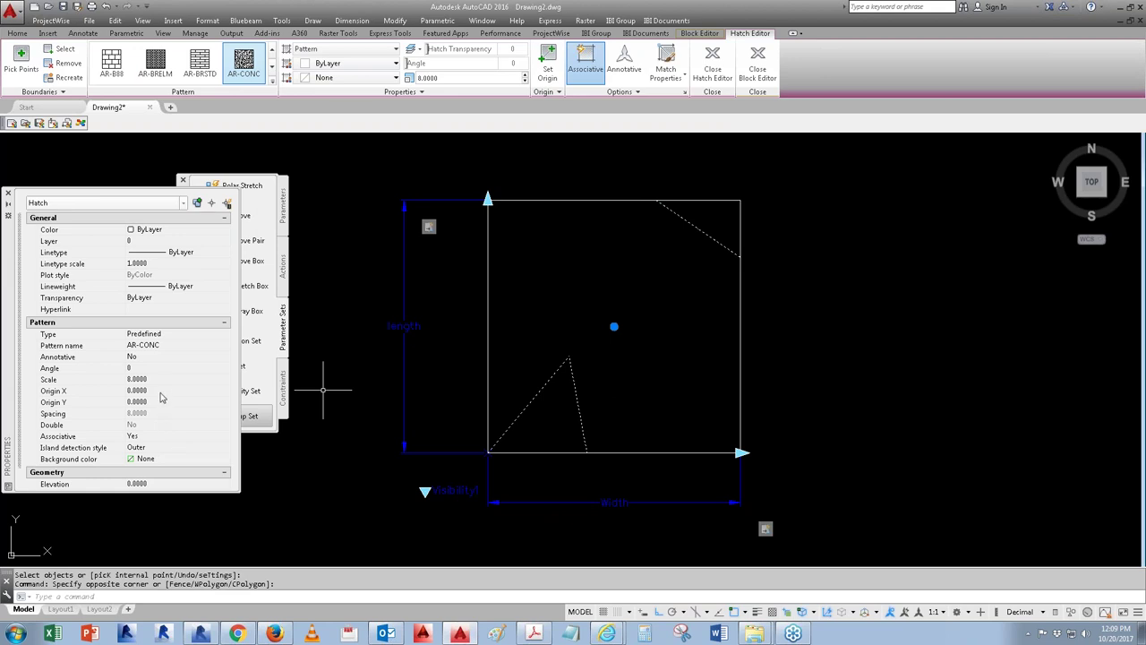
{"action": "left_click", "coordinate": [161, 378]}
{"action": "type", "text": "1"}
{"action": "key", "text": "Return"}
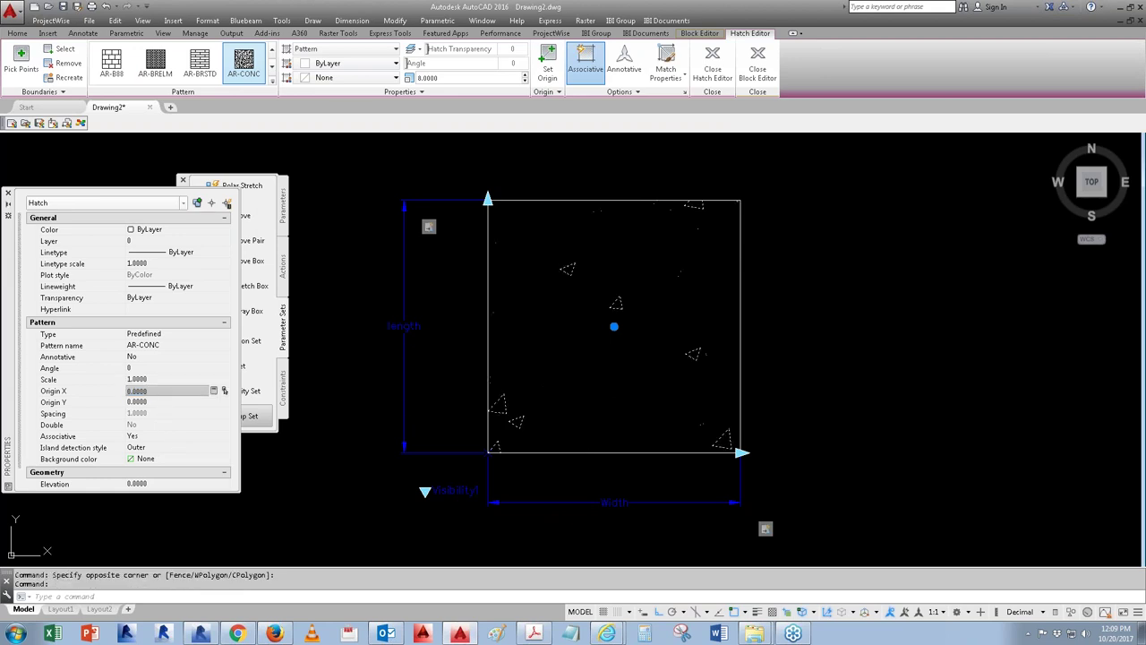
{"action": "left_click", "coordinate": [713, 63]}
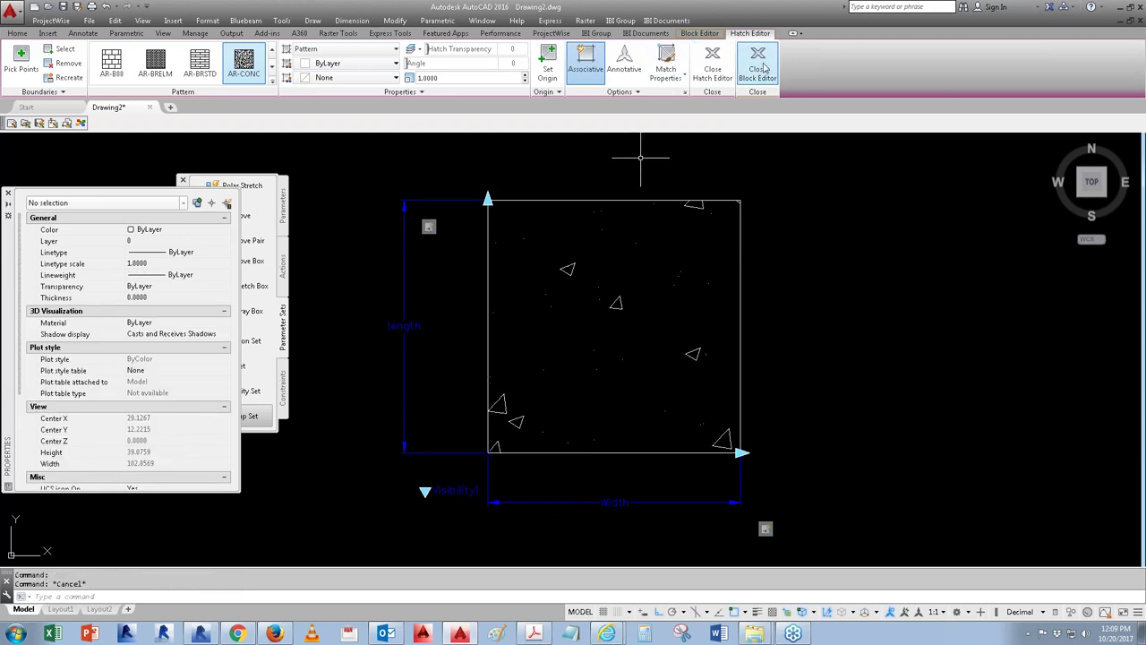
Step: Close the block editor and save the parameter changes to the column block
{"action": "left_click", "coordinate": [763, 64]}
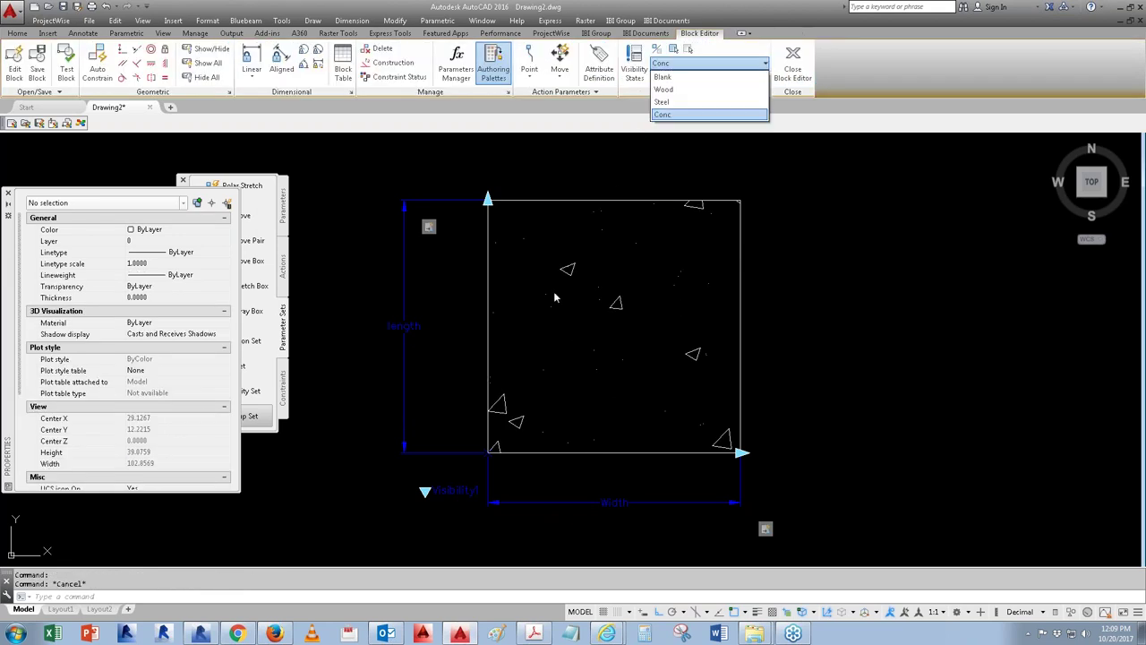
{"action": "left_click", "coordinate": [787, 77]}
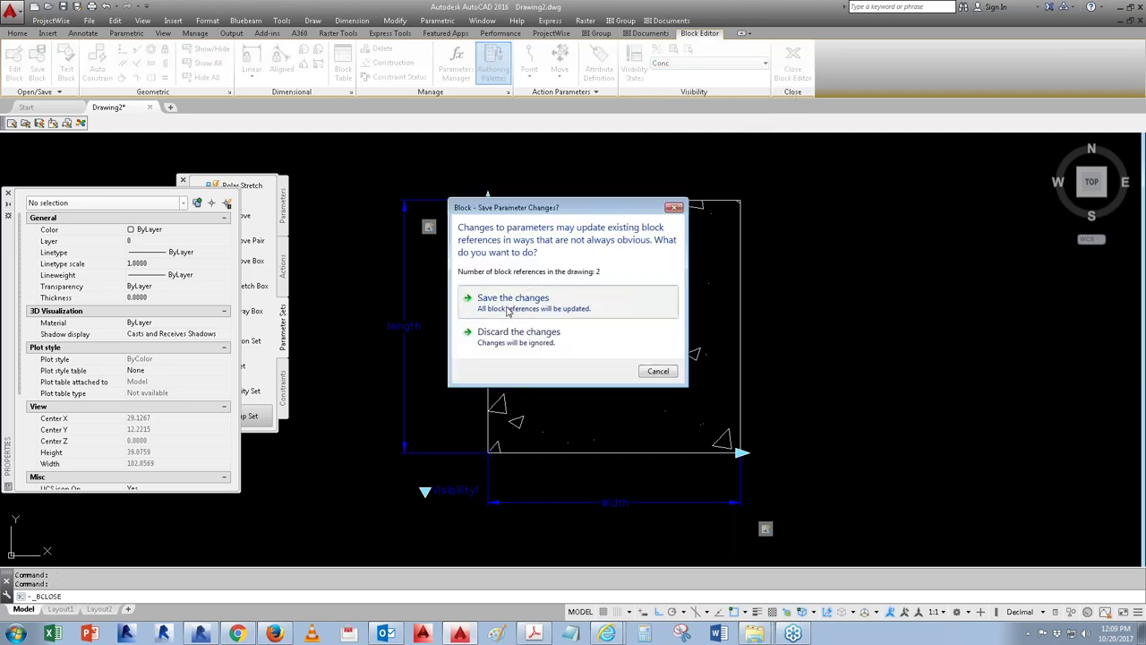
{"action": "left_click", "coordinate": [508, 302]}
Step: Test the larger column block by switching it through the Wood, Steel and Conc visibility states, leaving Conc active
{"action": "left_click", "coordinate": [726, 456]}
{"action": "left_click", "coordinate": [607, 439]}
{"action": "middle_click_drag", "start_coordinate": [607, 439], "coordinate": [601, 366]}
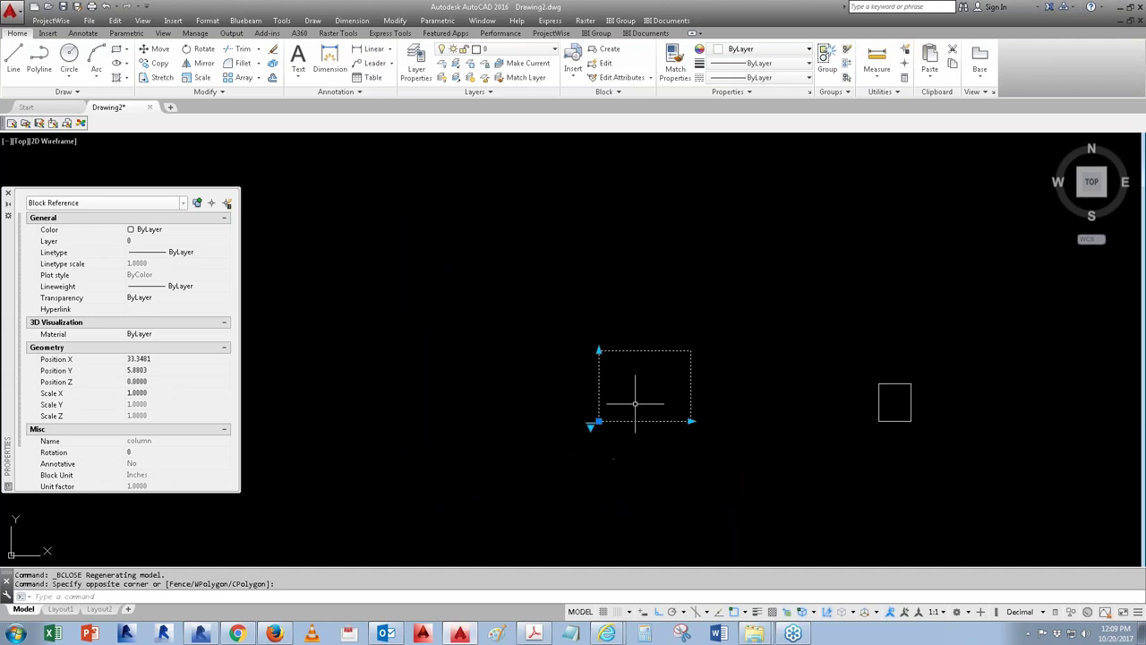
{"action": "left_click", "coordinate": [593, 425]}
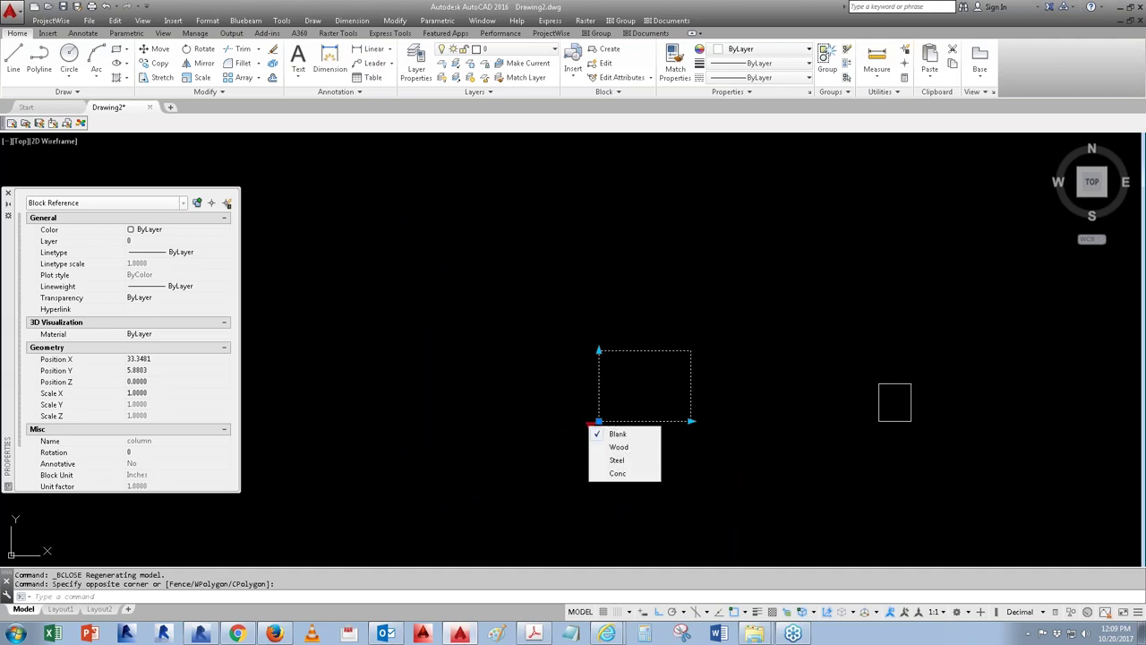
{"action": "left_click", "coordinate": [611, 447]}
{"action": "left_click", "coordinate": [594, 423]}
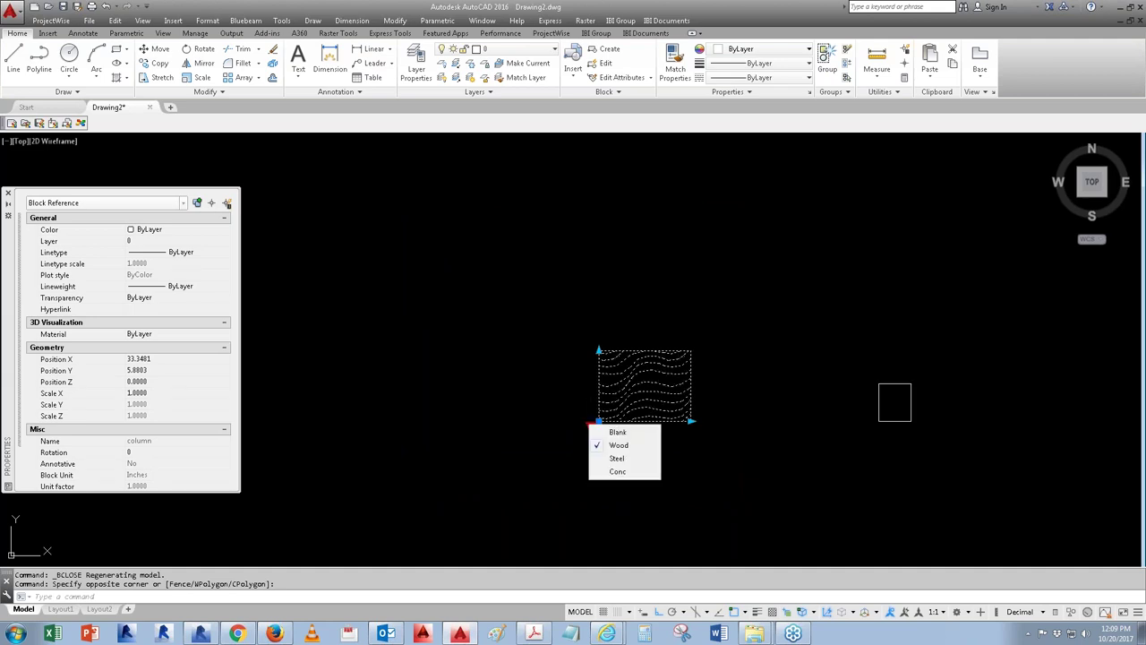
{"action": "left_click", "coordinate": [601, 457]}
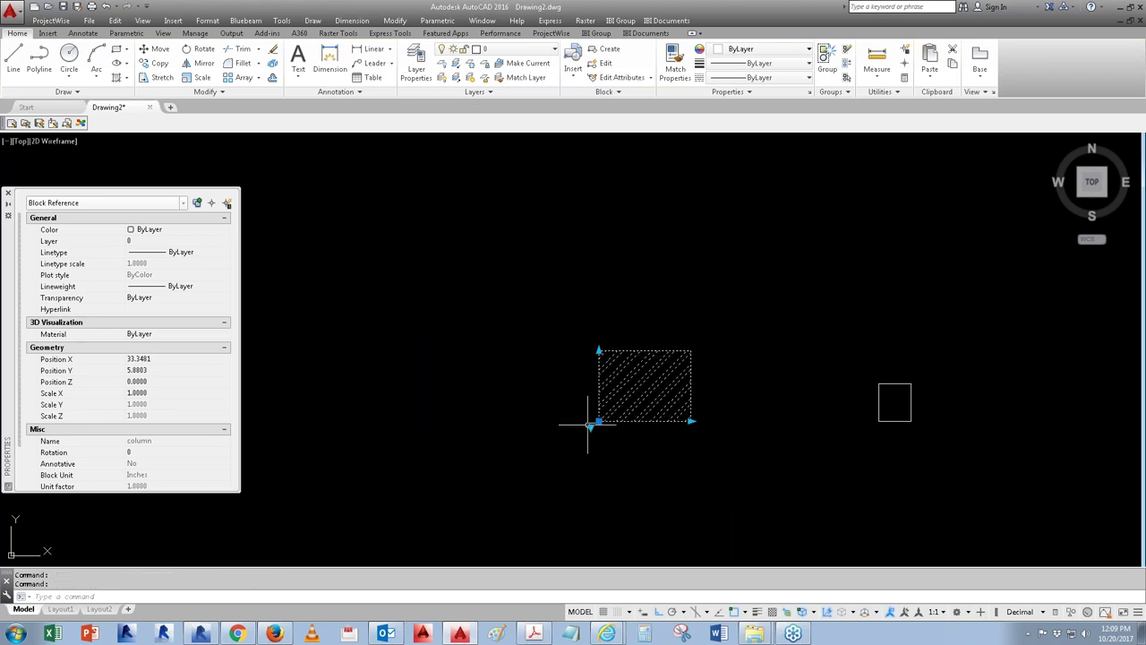
{"action": "left_click", "coordinate": [592, 425]}
{"action": "left_click", "coordinate": [616, 470]}
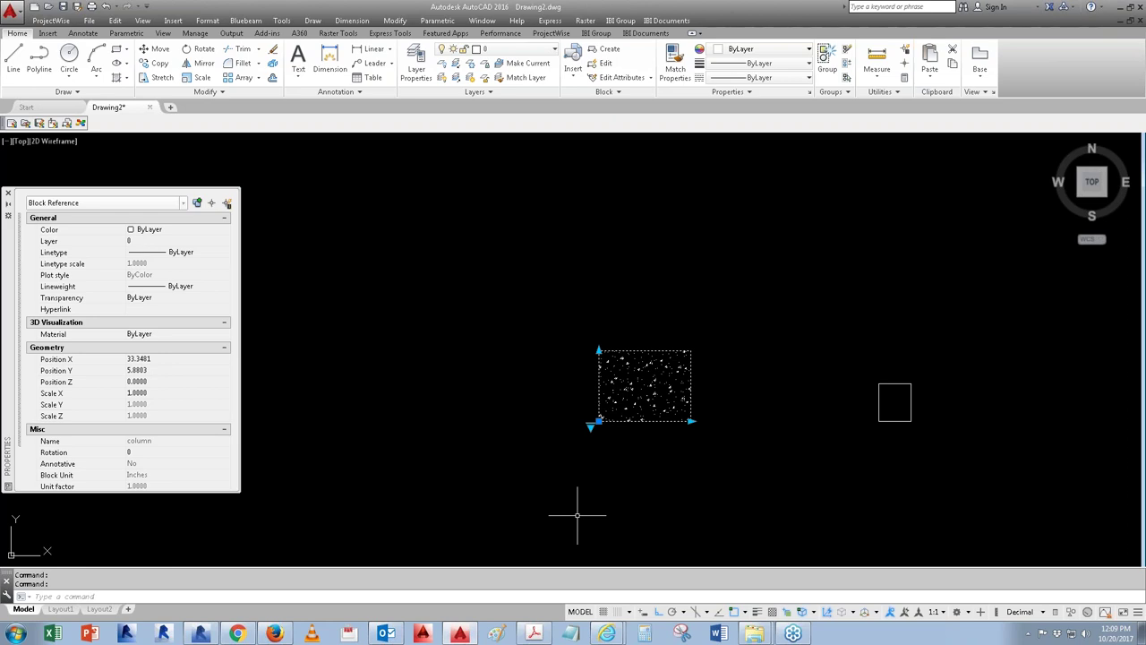
{"action": "key", "text": "Escape"}
{"action": "key", "text": "Escape"}
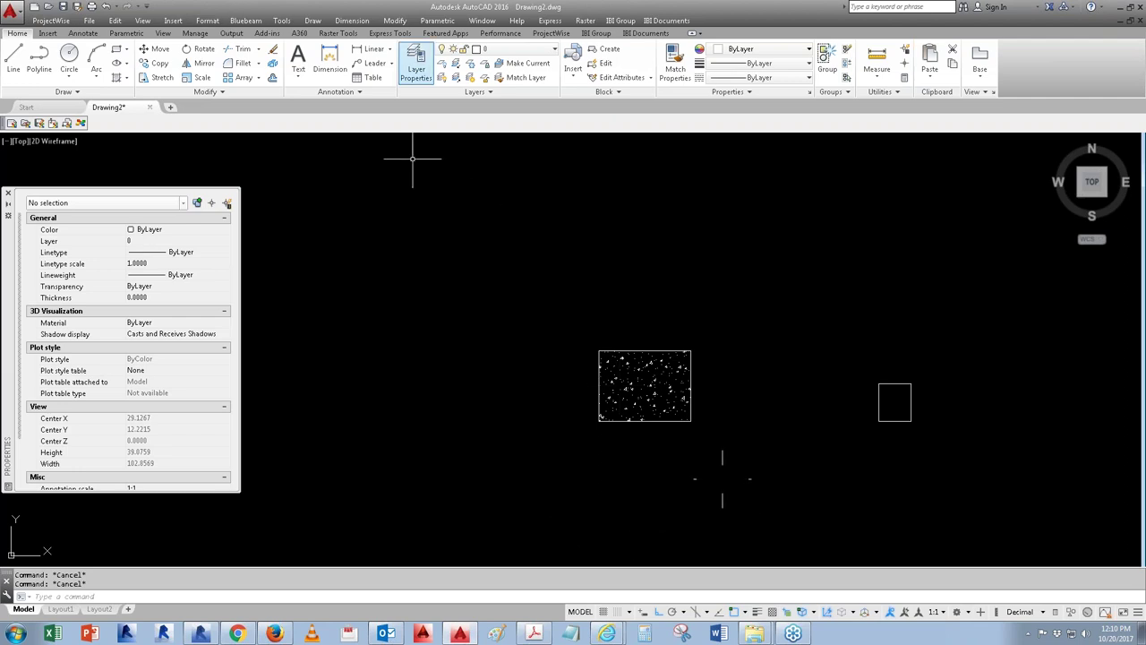
Step: Open the Architectural Imperial Design tool palettes and show the Structure blocks
{"action": "left_click", "coordinate": [600, 34]}
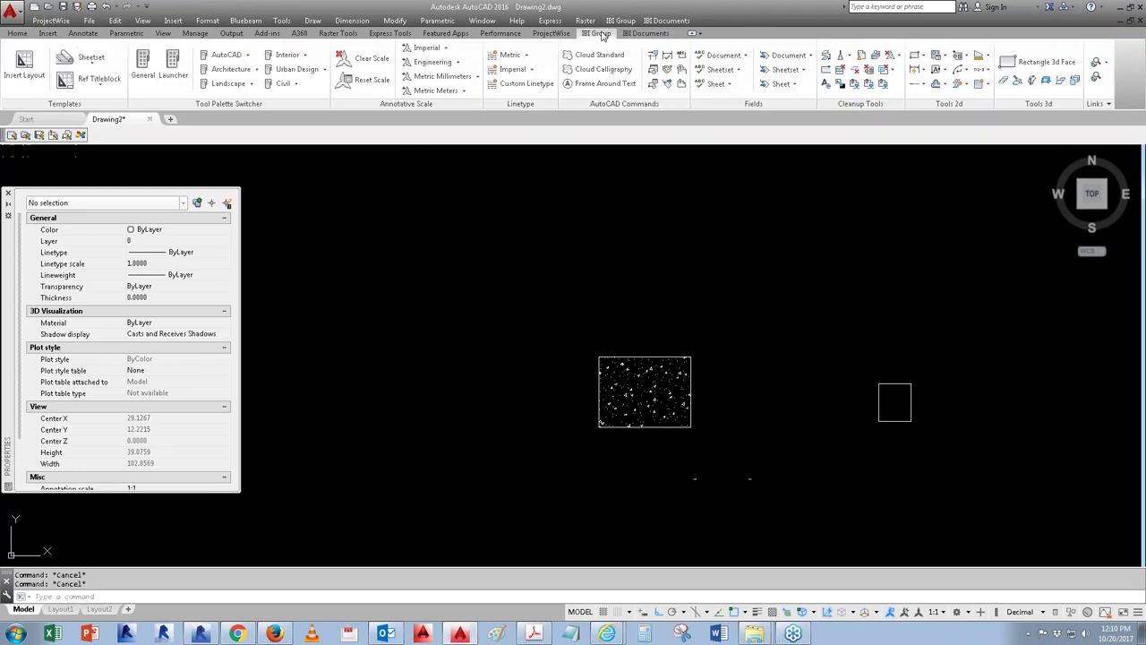
{"action": "left_click", "coordinate": [257, 70]}
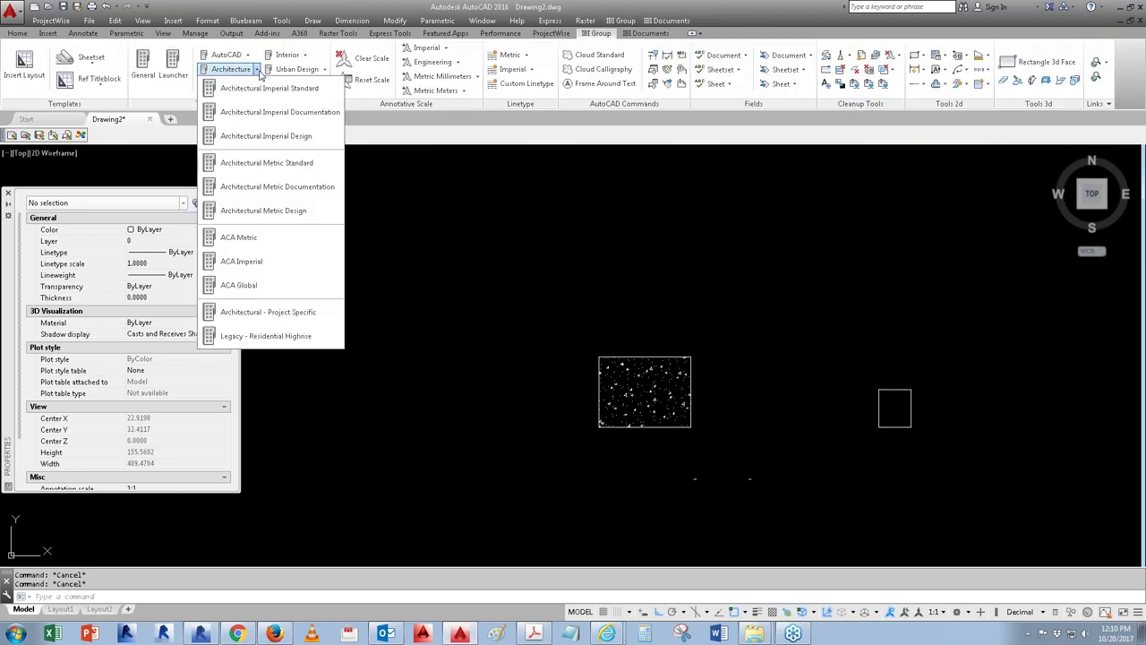
{"action": "left_click", "coordinate": [266, 137]}
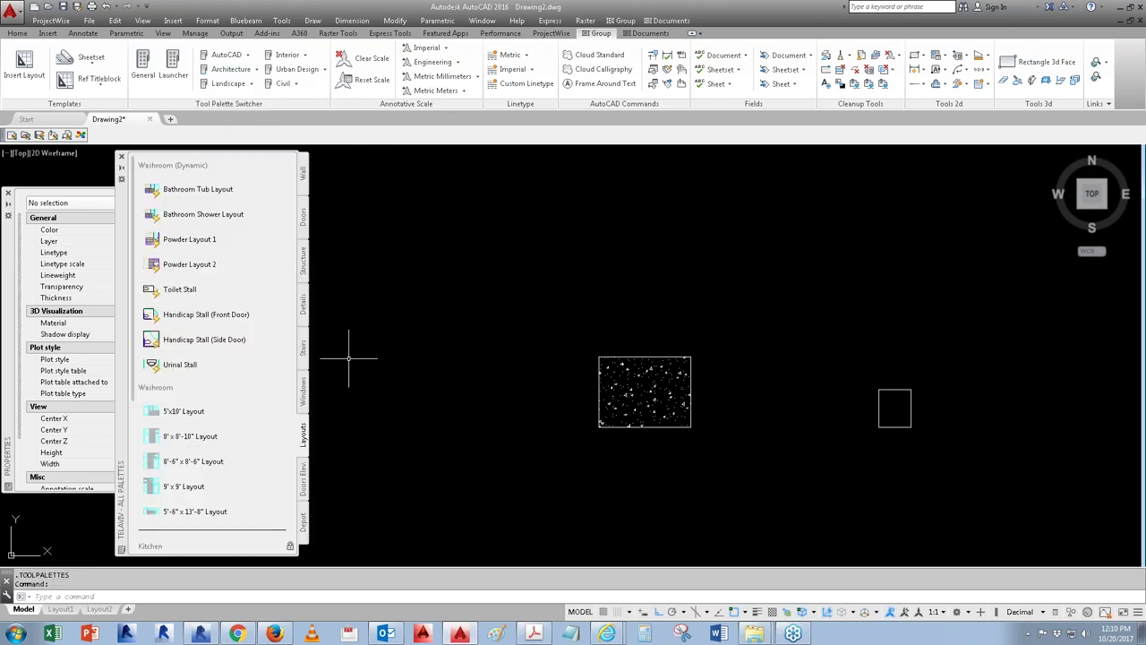
{"action": "left_click", "coordinate": [303, 269]}
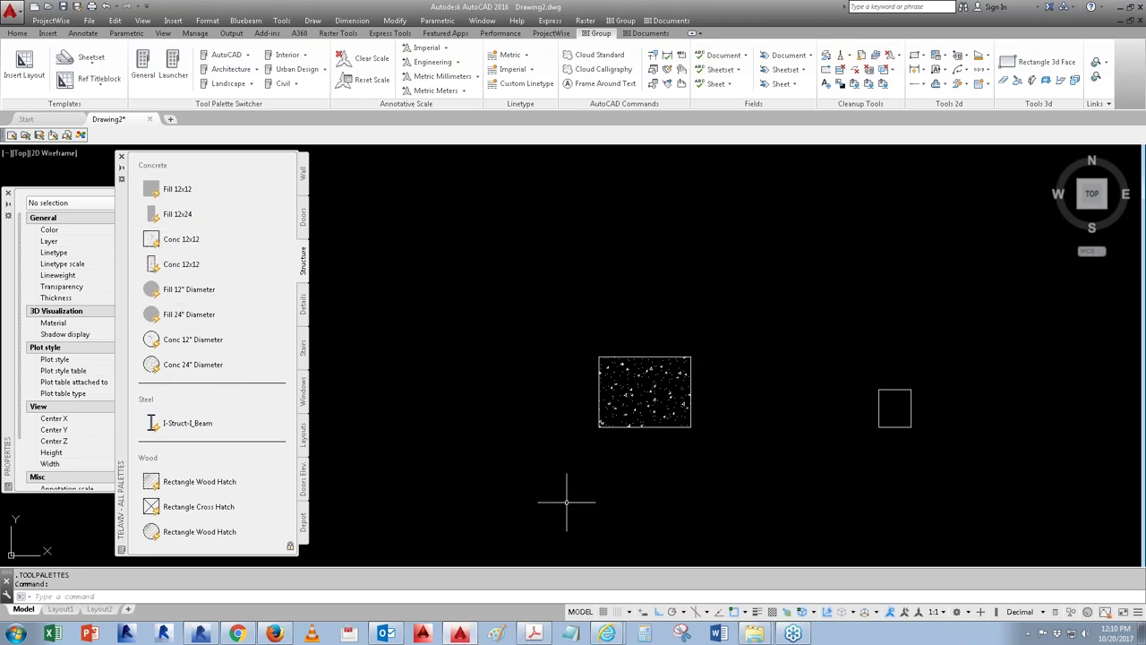
Step: Insert the Fill 12x24 concrete column beside the Conc column and select it to inspect its dynamic grips
{"action": "left_click", "coordinate": [172, 350]}
{"action": "left_click", "coordinate": [154, 217]}
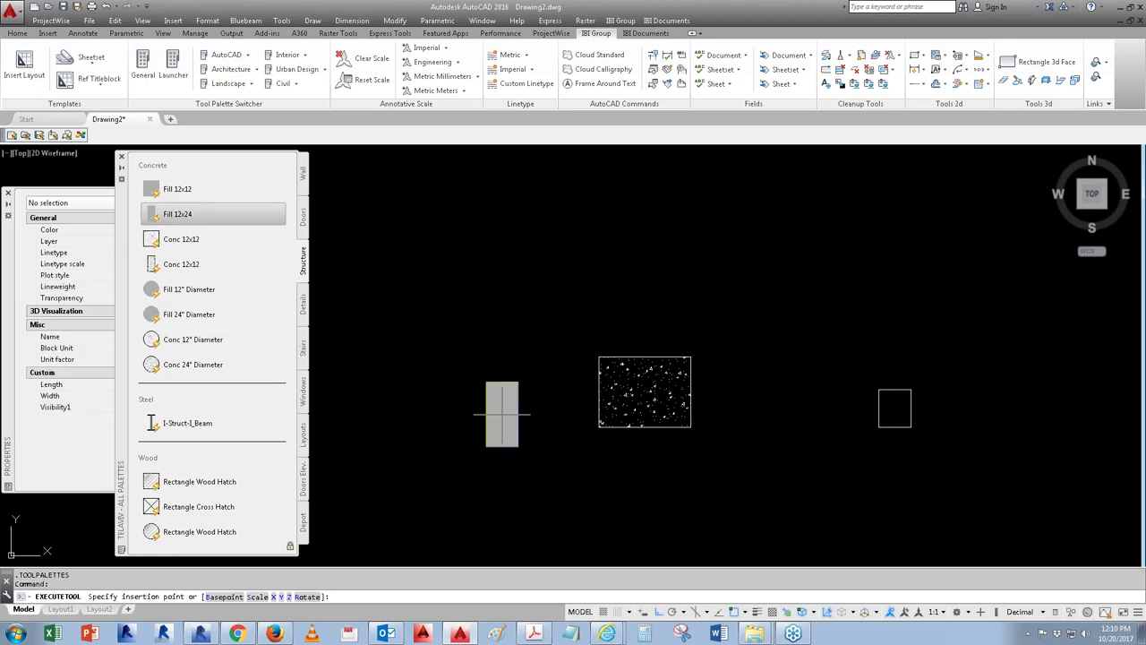
{"action": "left_click", "coordinate": [537, 463]}
{"action": "left_click", "coordinate": [488, 458]}
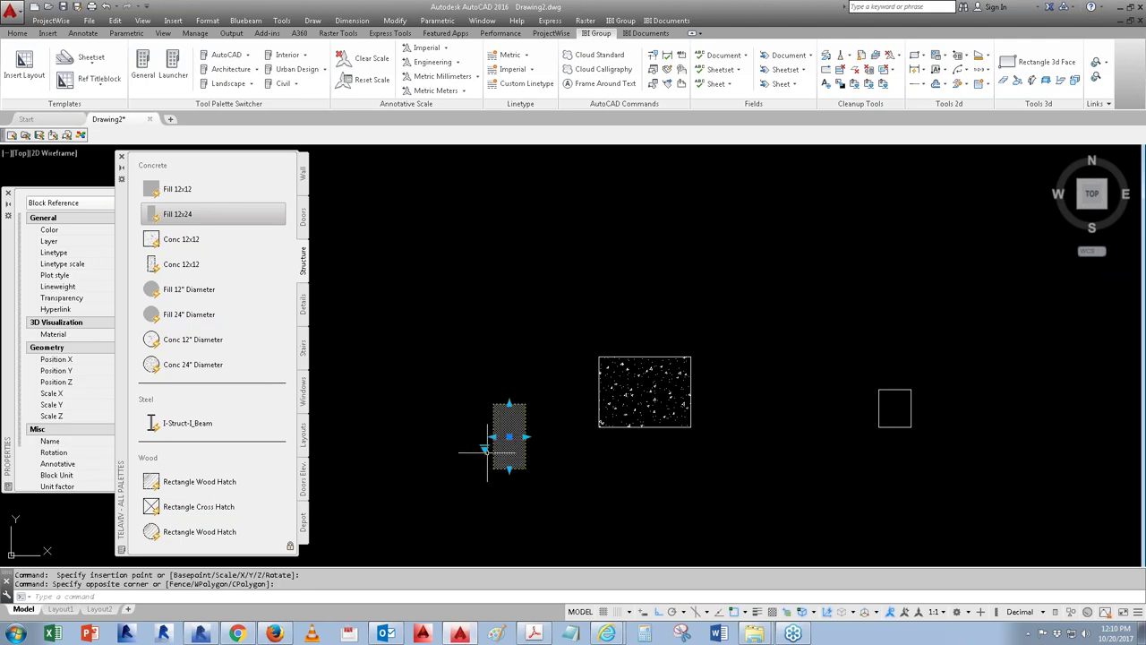
{"action": "key", "text": "Escape"}
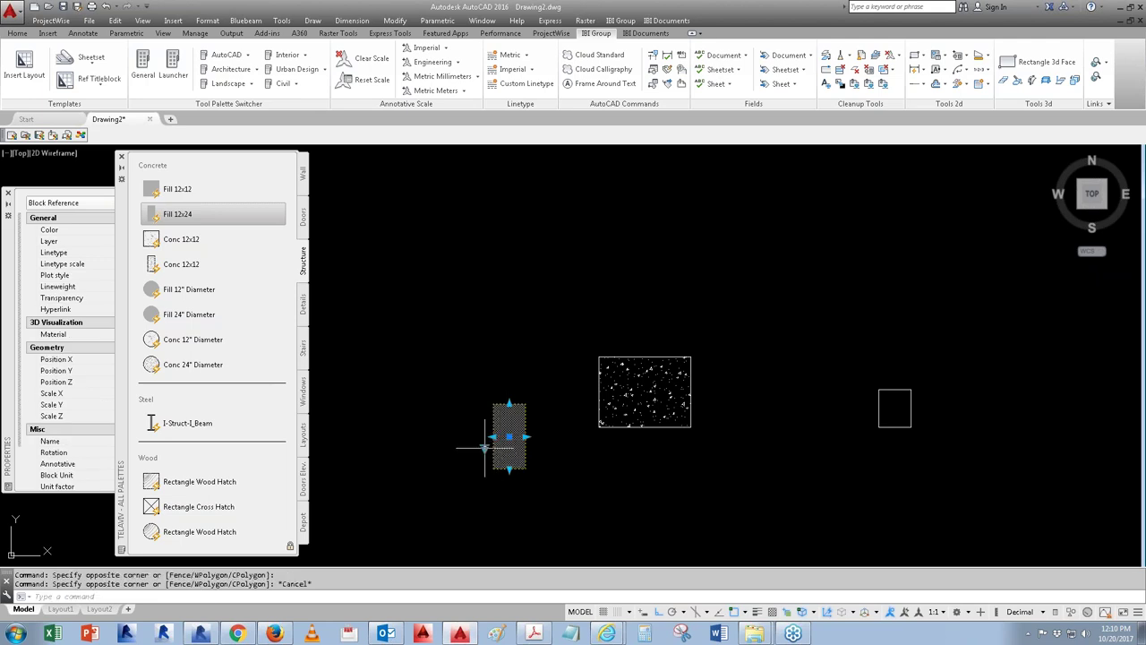
{"action": "key", "text": "Escape"}
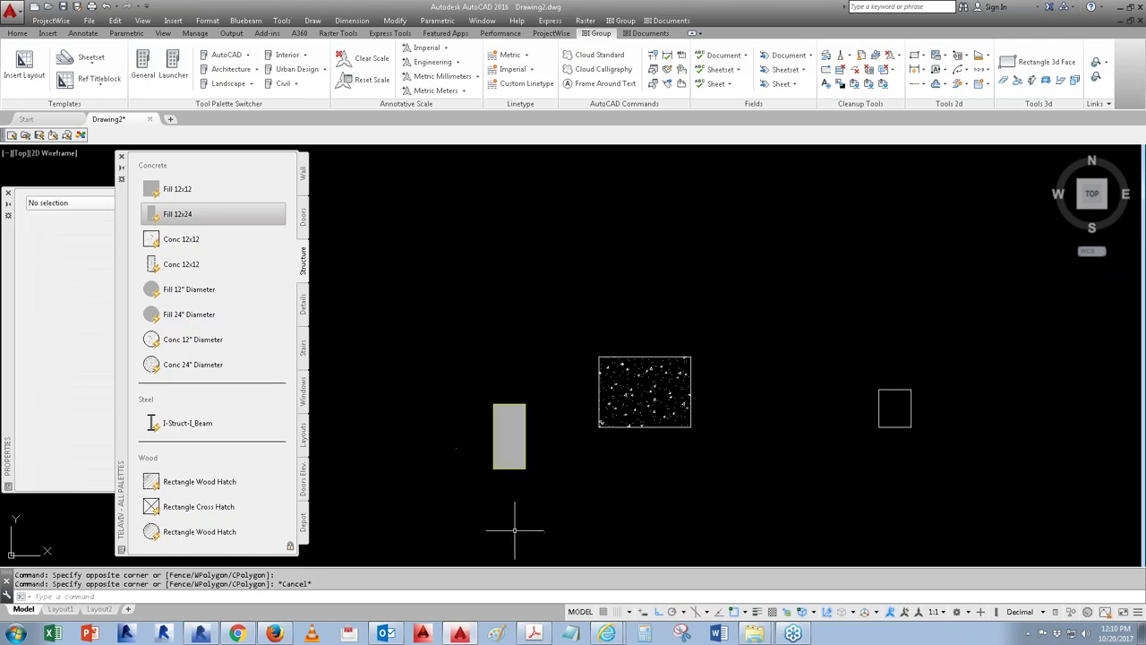
Step: Erase the inserted Fill 12x24 column
{"action": "left_click", "coordinate": [534, 499]}
{"action": "left_click", "coordinate": [471, 417]}
{"action": "type", "text": "e"}
{"action": "key", "text": "Return"}
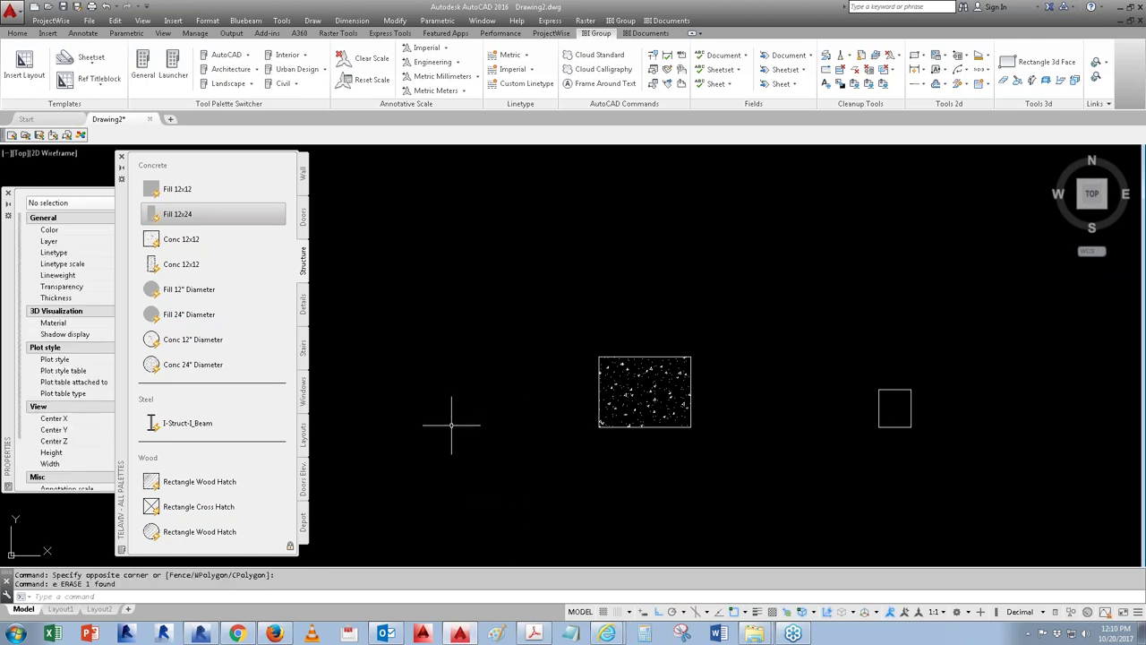
Step: Erase the two remaining column blocks from the drawing
{"action": "left_click", "coordinate": [768, 429]}
{"action": "left_click", "coordinate": [590, 350]}
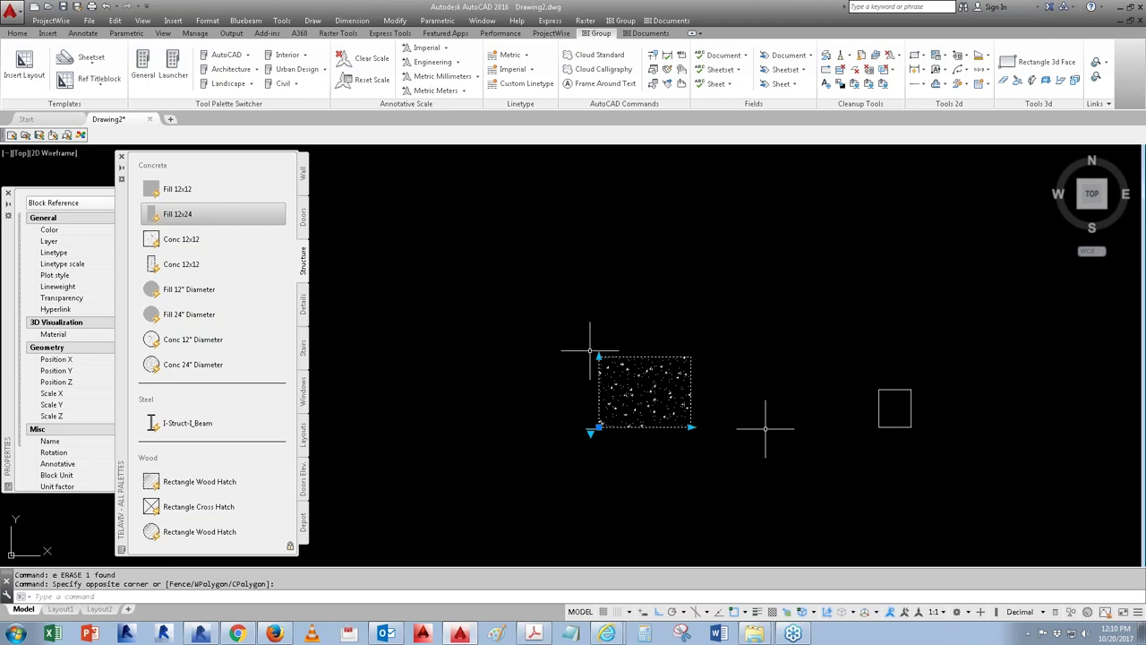
{"action": "key", "text": "Escape"}
{"action": "type", "text": "E"}
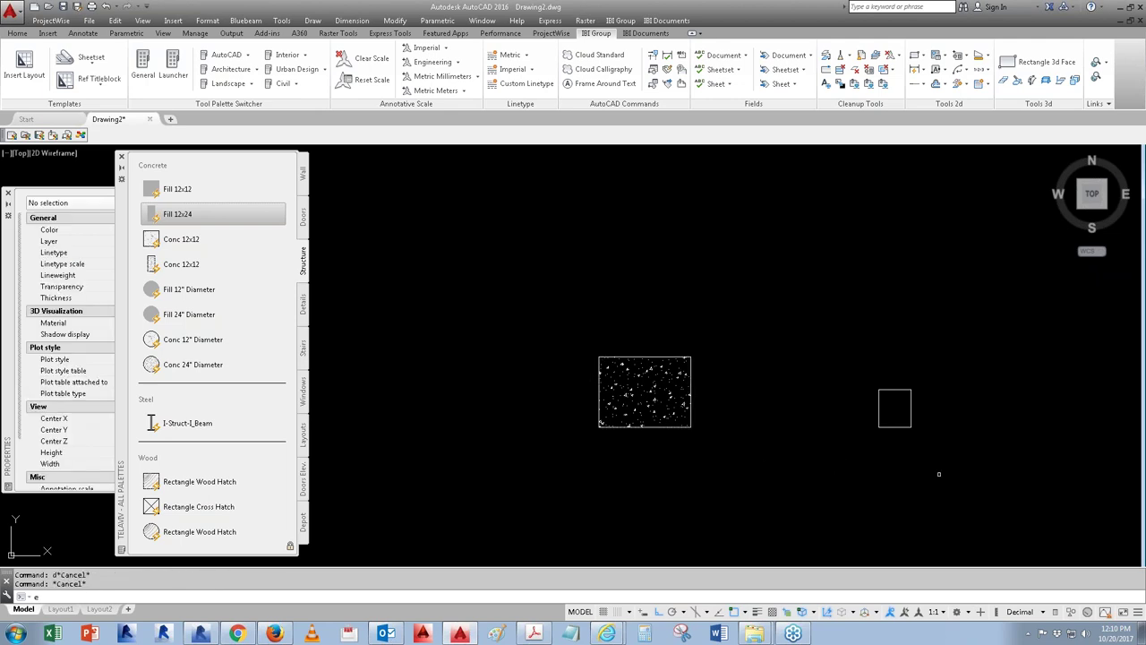
{"action": "key", "text": "Return"}
{"action": "left_click", "coordinate": [967, 473]}
{"action": "left_click", "coordinate": [686, 379]}
{"action": "key", "text": "Return"}
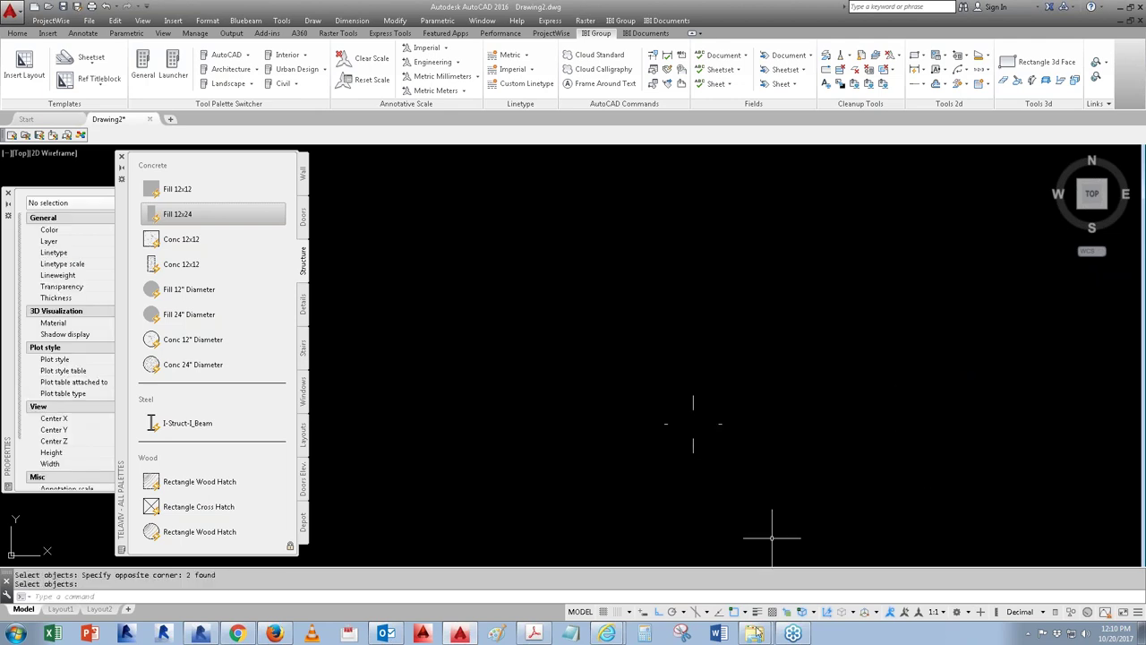
Step: Switch to the T005-Dynamic Blocks folder window in File Explorer and look through the training files
{"action": "mouse_move", "coordinate": [759, 636]}
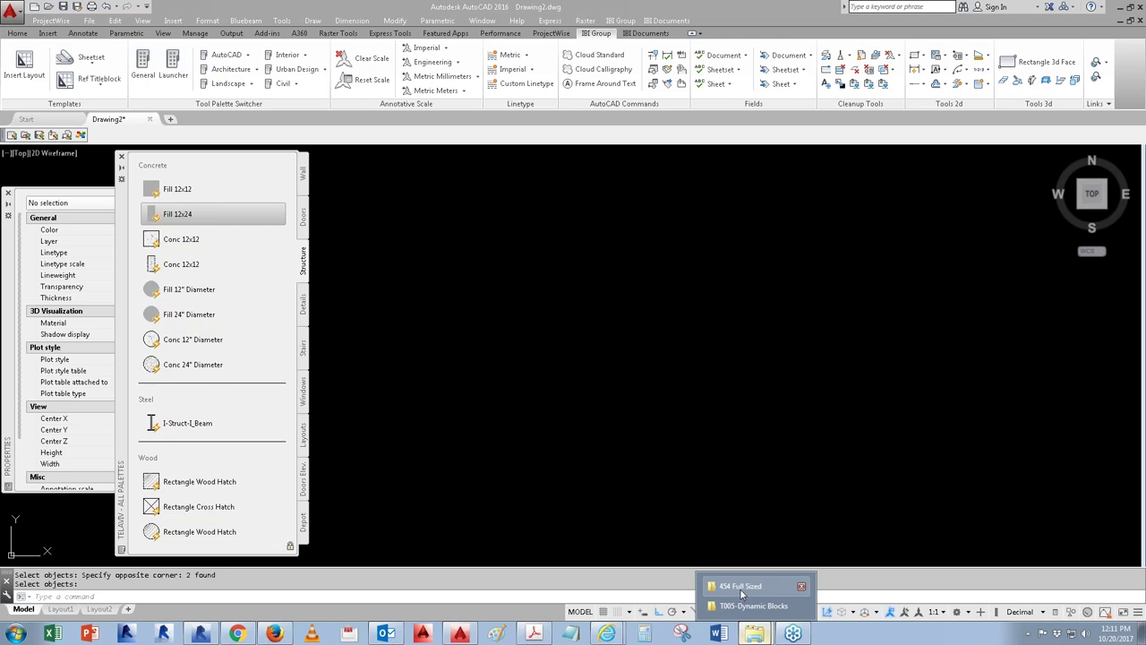
{"action": "left_click", "coordinate": [743, 605]}
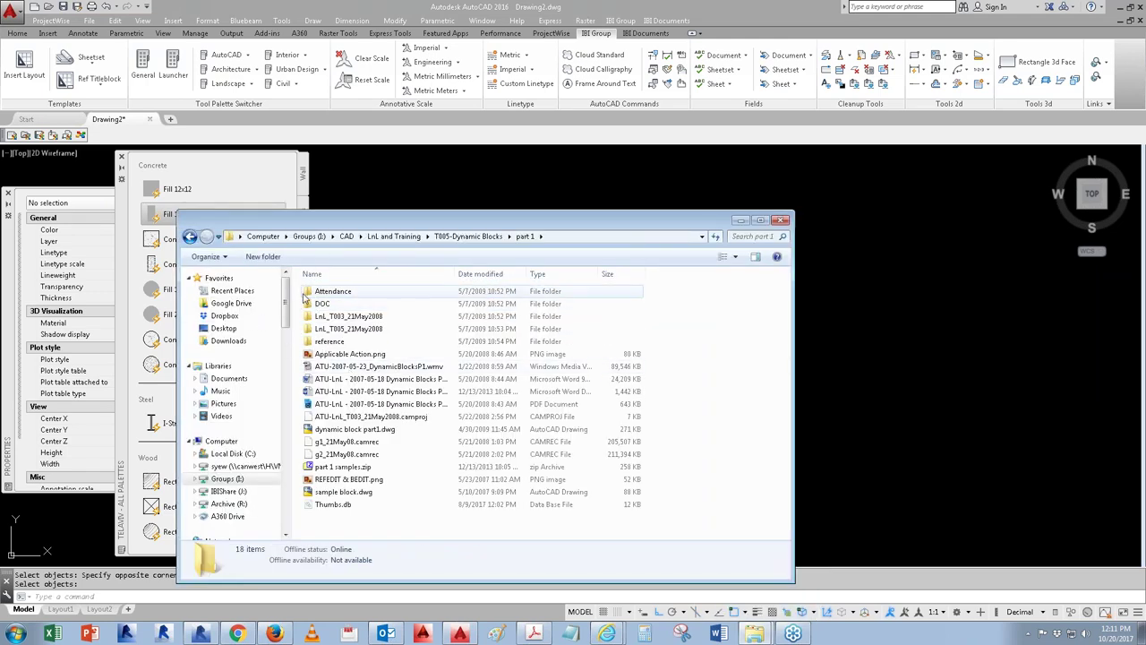
{"action": "left_click_drag", "start_coordinate": [374, 228], "coordinate": [478, 207]}
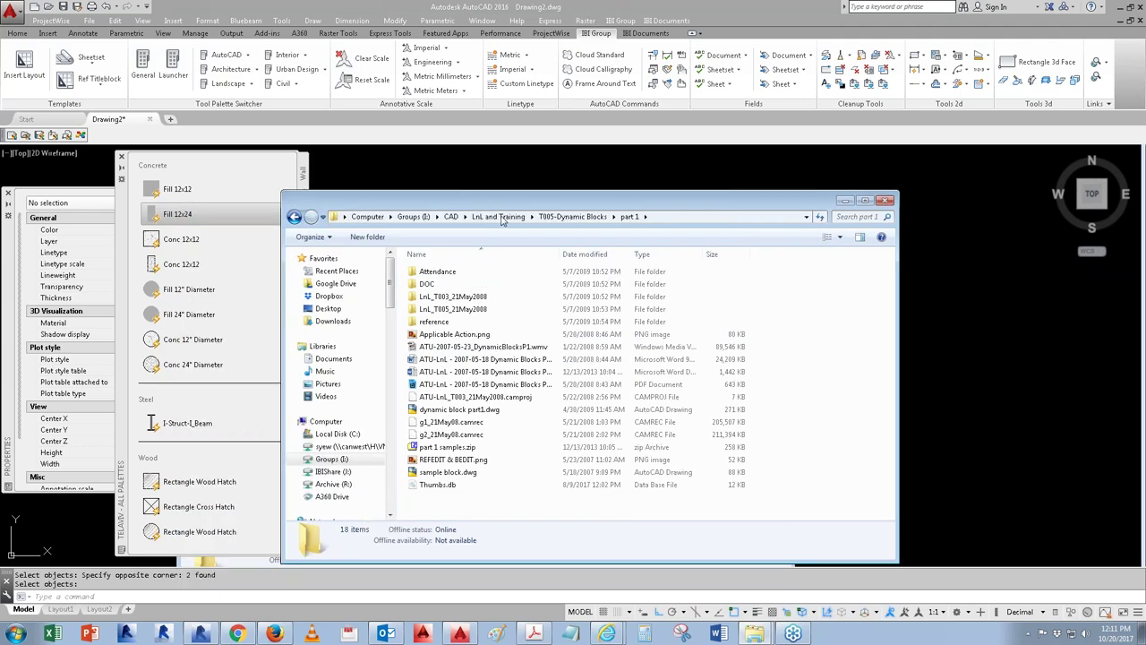
{"action": "left_click", "coordinate": [502, 217]}
Step: Return to AutoCAD and open the recent sheet set 101209-pd parcel c sale centre.dst
{"action": "left_click", "coordinate": [16, 12]}
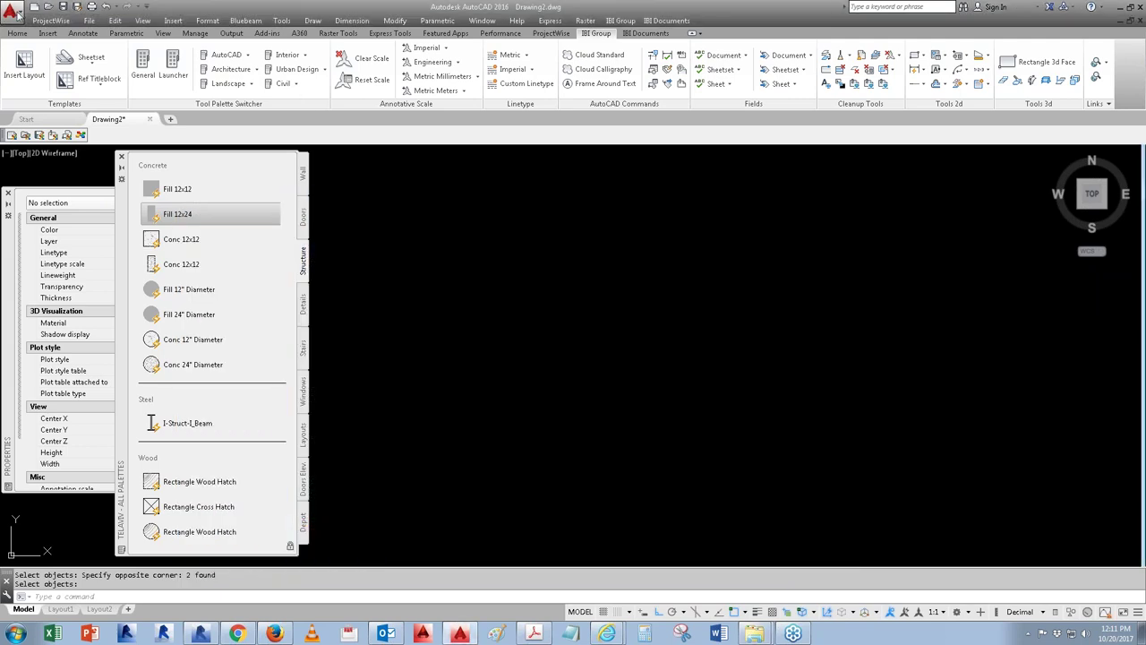
{"action": "left_click", "coordinate": [7, 18]}
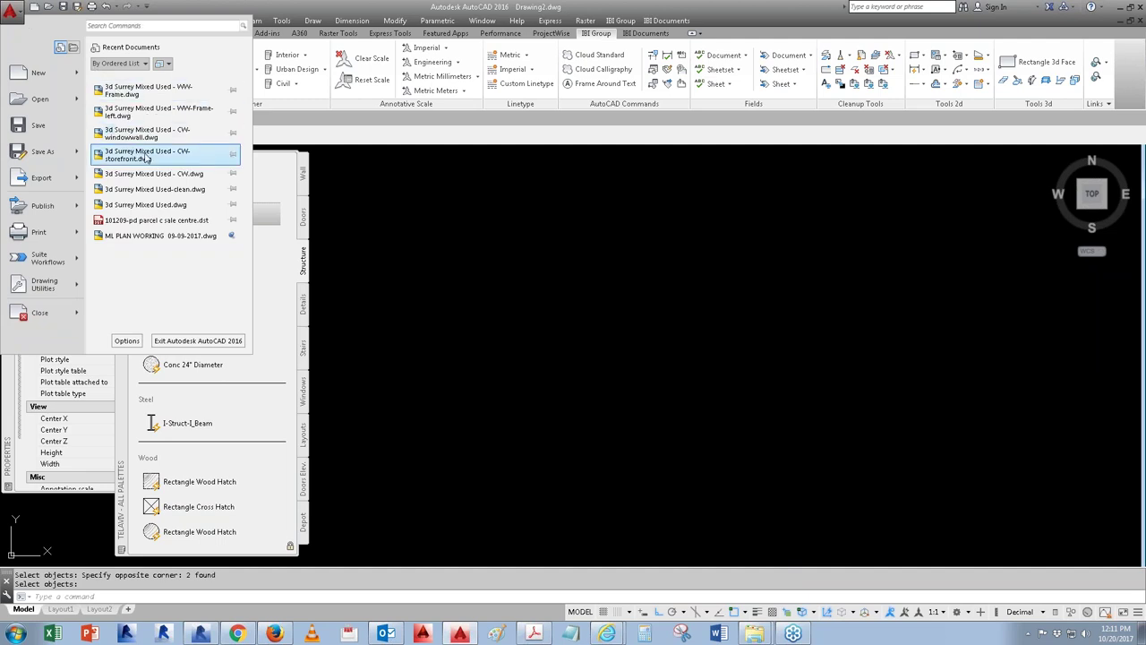
{"action": "left_click", "coordinate": [139, 221]}
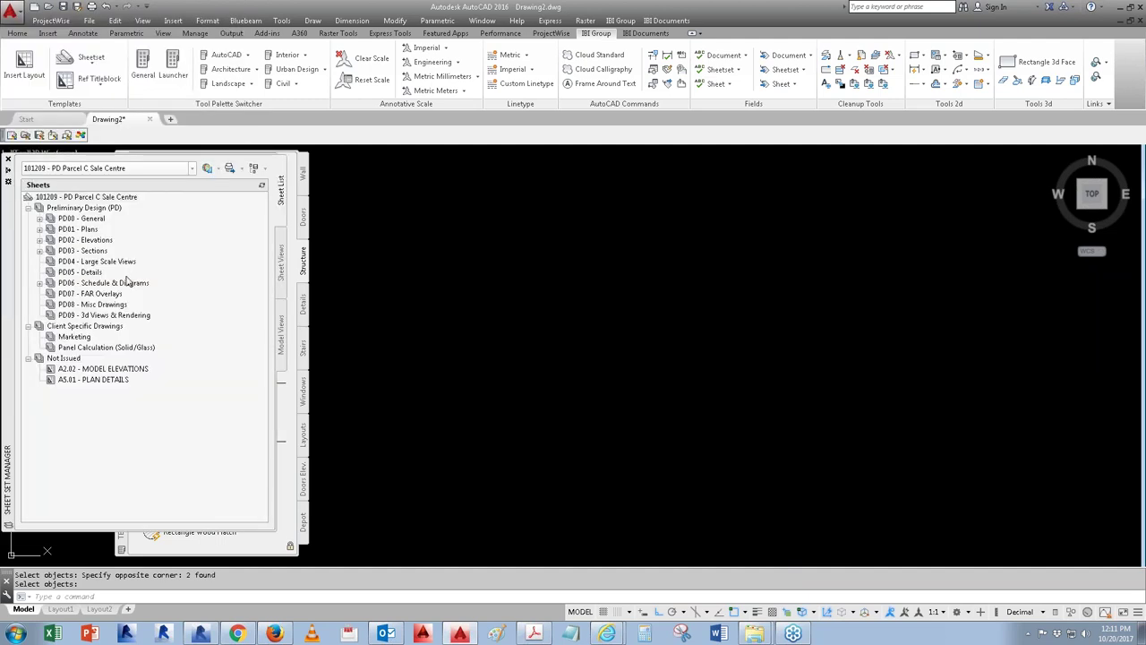
Step: Open sheet A1.01 - SITE PLAN from the PD01 - Plans subset and view its building in model space
{"action": "double_click", "coordinate": [78, 229]}
{"action": "double_click", "coordinate": [98, 240]}
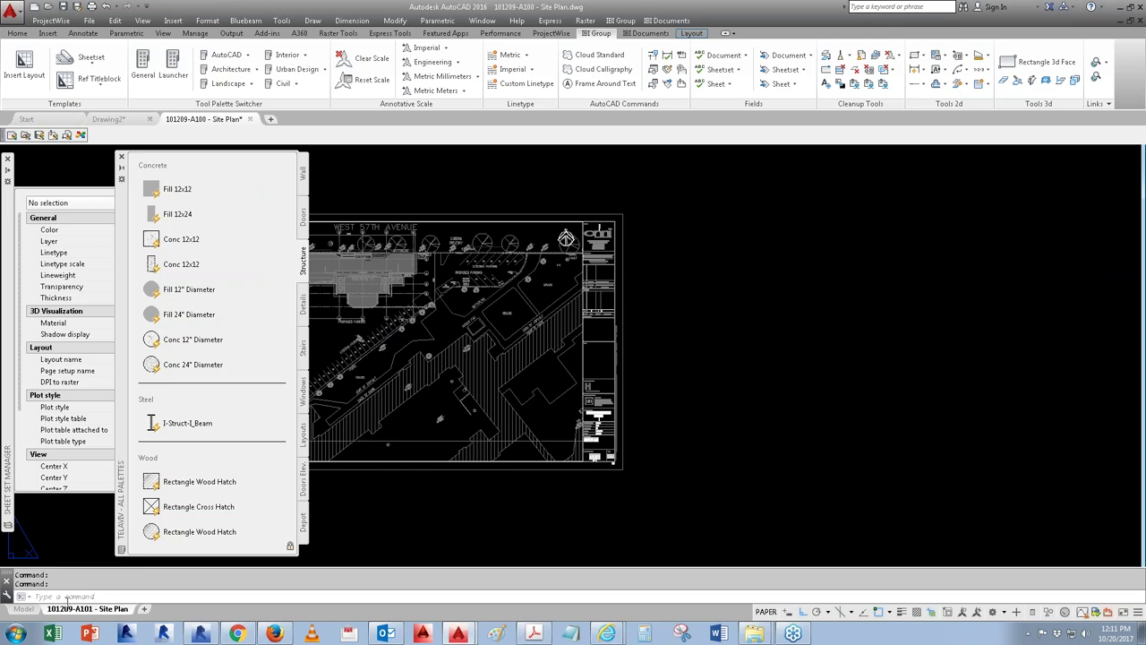
{"action": "left_click", "coordinate": [23, 608]}
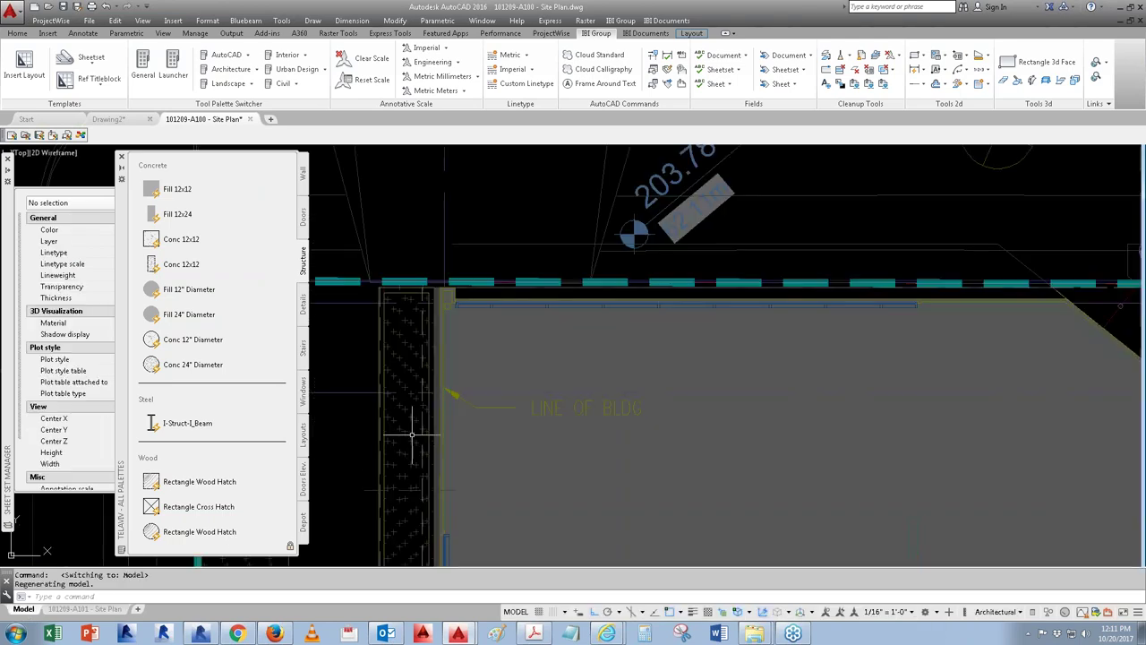
{"action": "scroll", "coordinate": [533, 283], "scroll_direction": "down", "scroll_amount": 2}
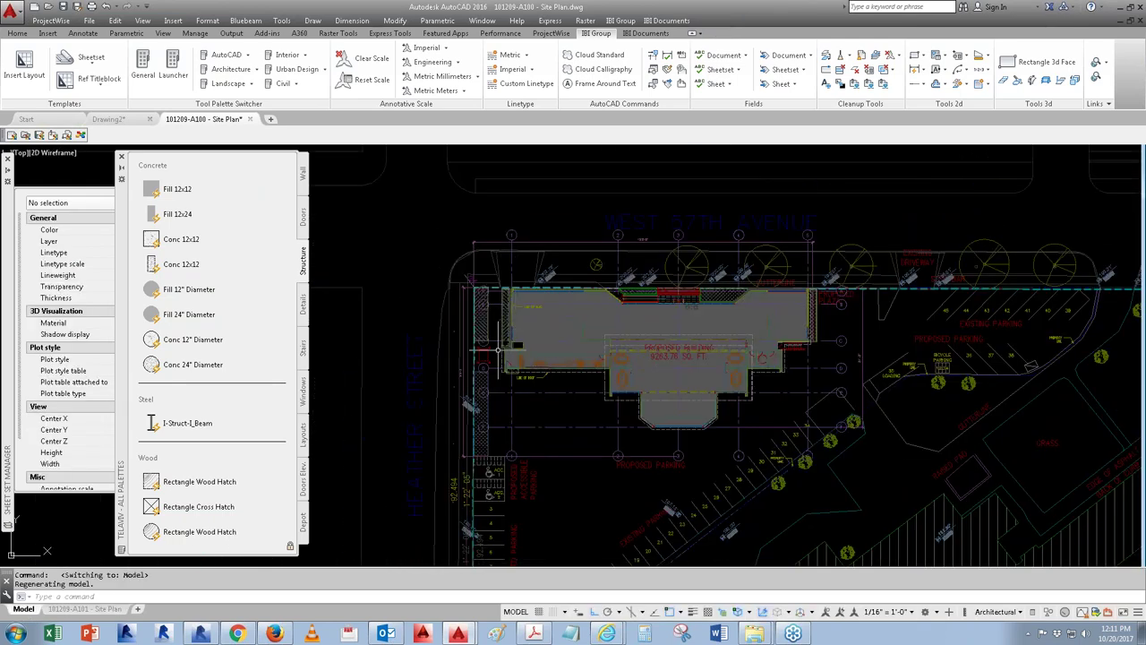
Step: Open sheet A1.02 - MAIN FLOOR PLAN from the sheet set and show the whole plan in model space
{"action": "mouse_move", "coordinate": [9, 483]}
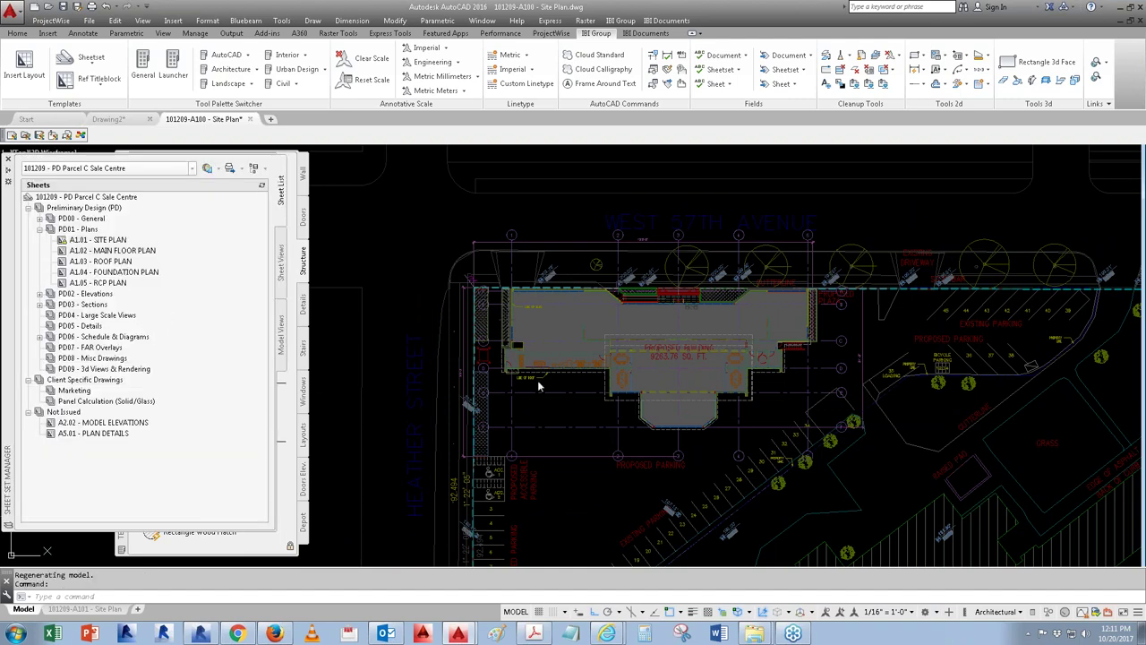
{"action": "mouse_move", "coordinate": [12, 358]}
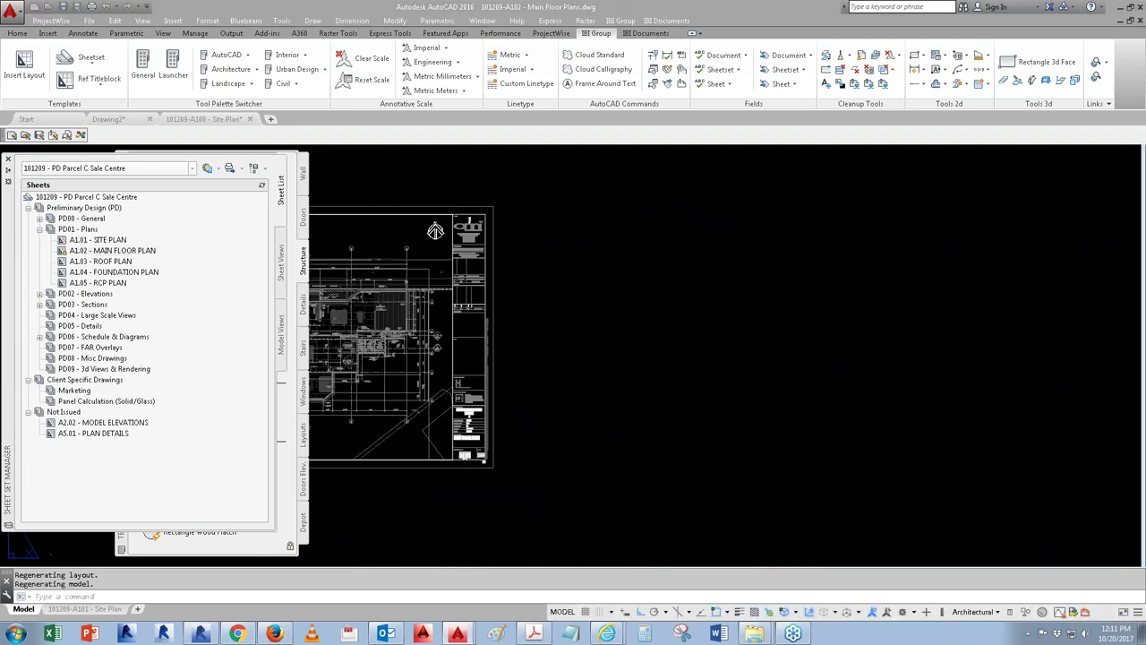
{"action": "left_click", "coordinate": [30, 608]}
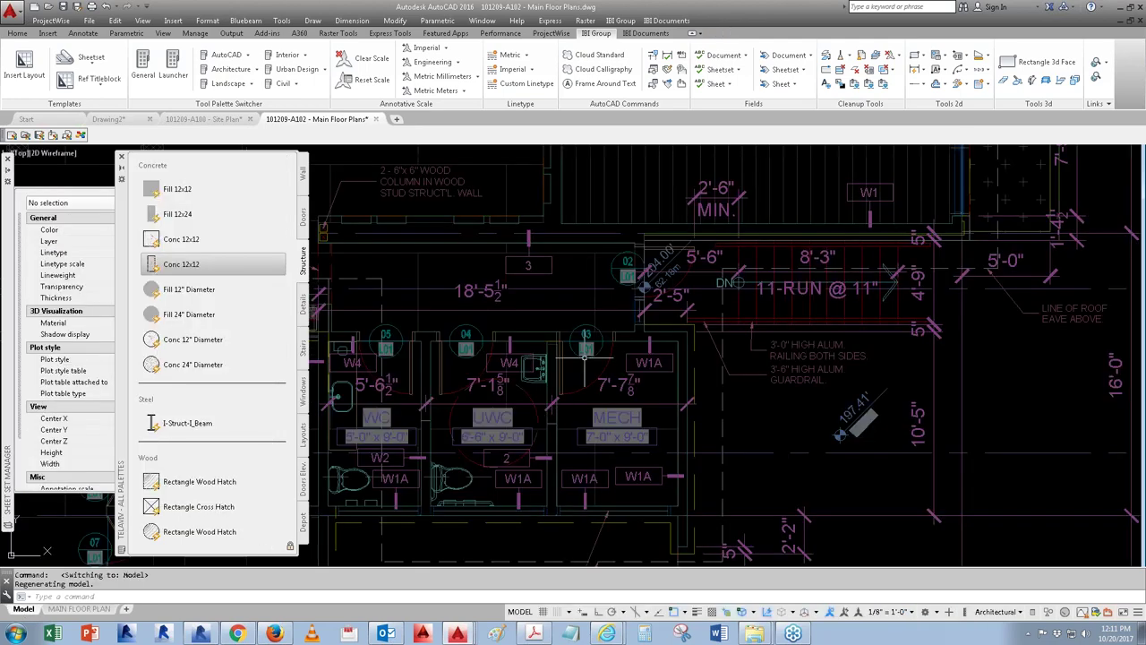
{"action": "scroll", "coordinate": [540, 409], "scroll_direction": "down", "scroll_amount": 5}
{"action": "scroll", "coordinate": [857, 382], "scroll_direction": "down", "scroll_amount": 5}
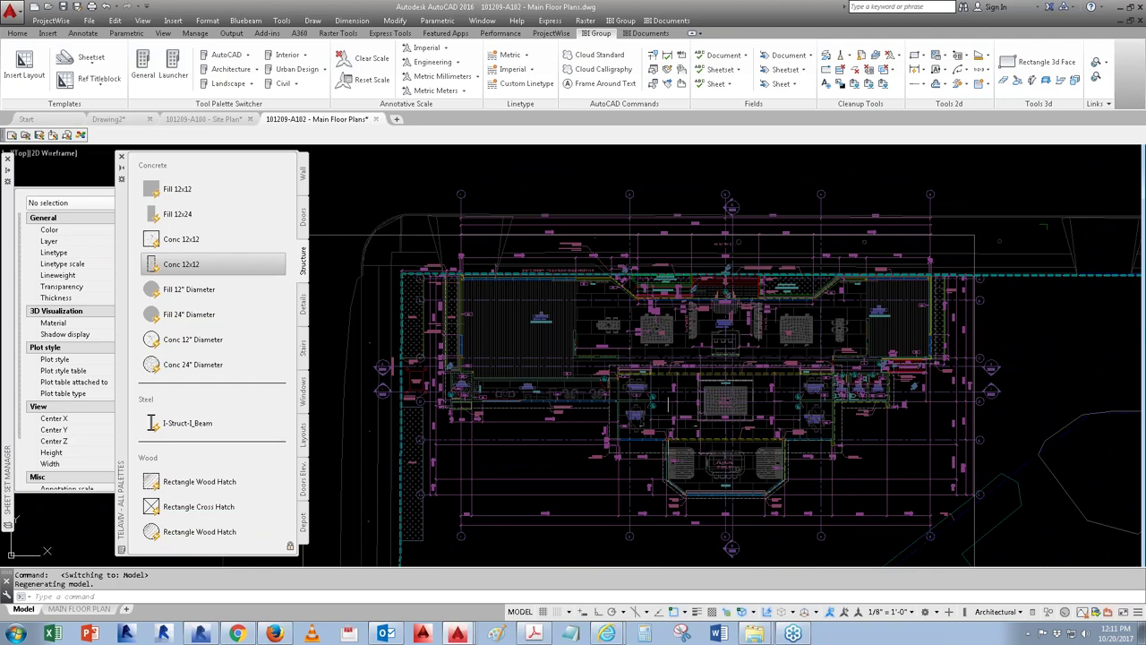
Step: Draw a horizontal polyline about 17'-5" long in an empty area of the floor plan drawing, with Ortho on
{"action": "scroll", "coordinate": [668, 426], "scroll_direction": "up", "scroll_amount": 3}
{"action": "scroll", "coordinate": [555, 452], "scroll_direction": "up", "scroll_amount": 6}
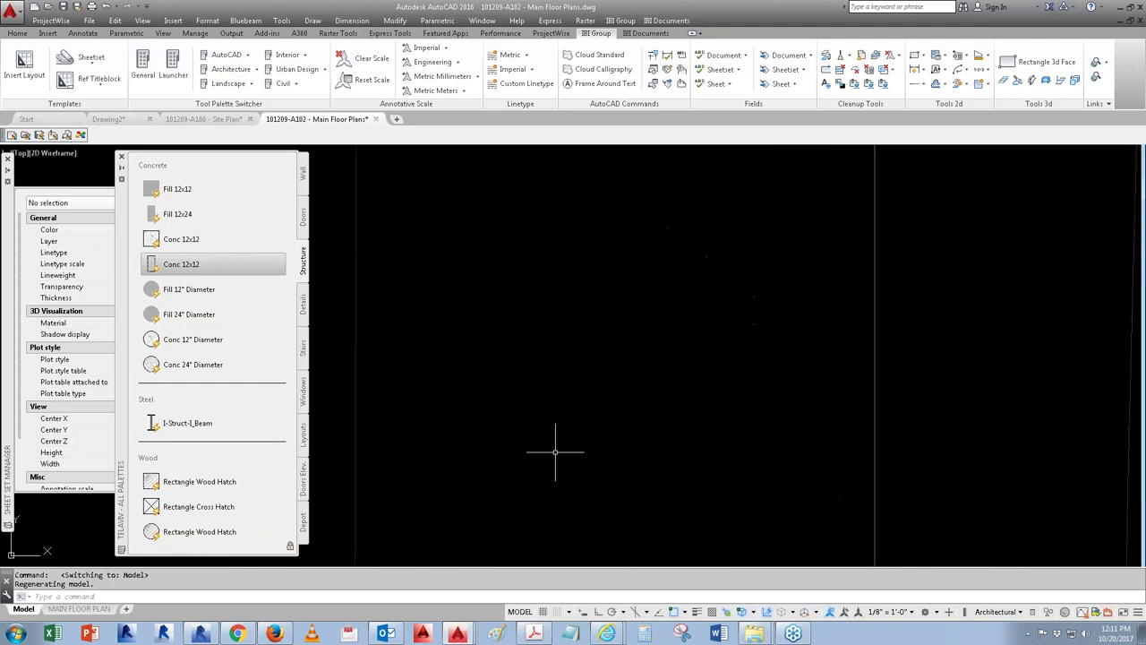
{"action": "type", "text": "pl"}
{"action": "key", "text": "Return"}
{"action": "left_click", "coordinate": [513, 387]}
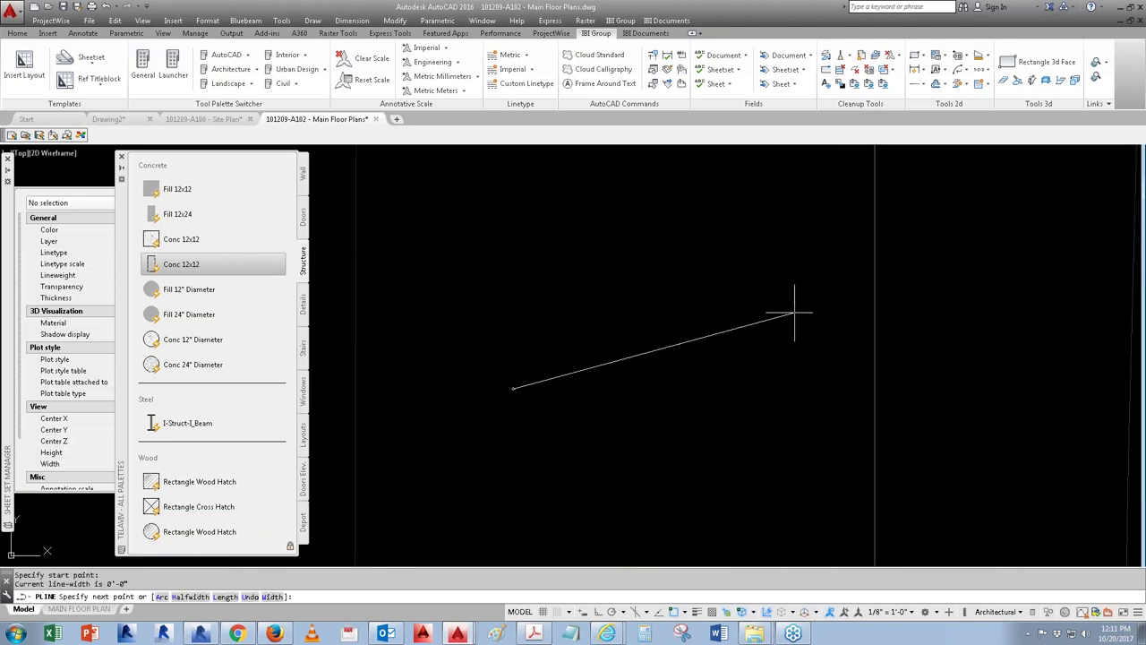
{"action": "key", "text": "F8"}
{"action": "left_click", "coordinate": [817, 388]}
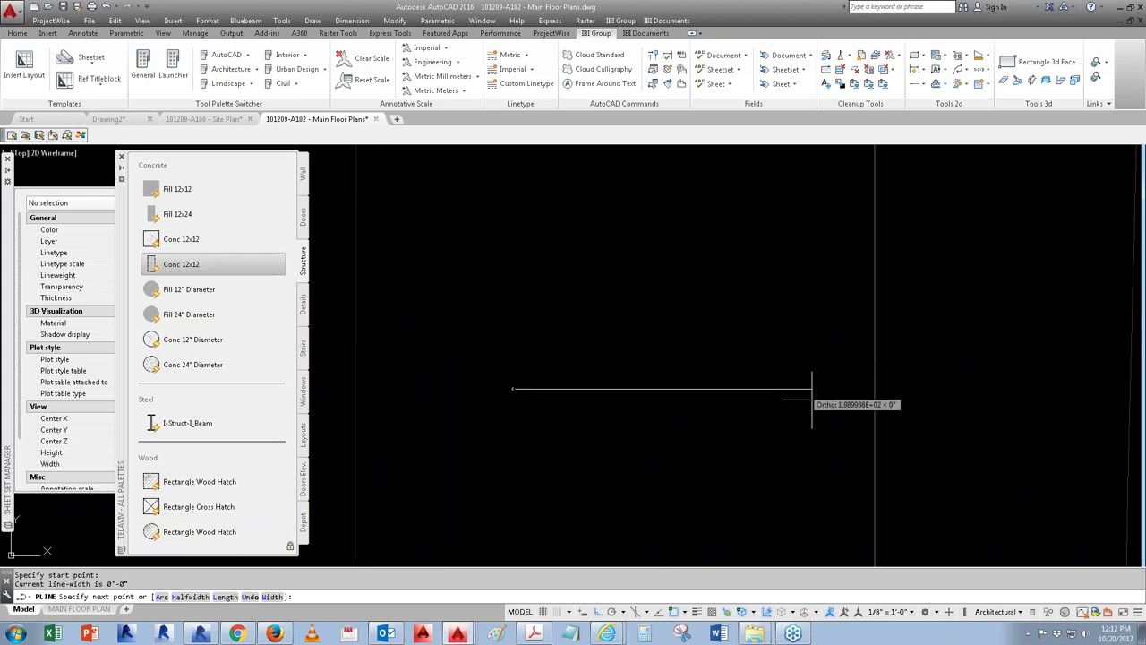
{"action": "key", "text": "Escape"}
{"action": "key", "text": "Escape"}
Step: Create a new layer named travel distance
{"action": "type", "text": "la"}
{"action": "key", "text": "Return"}
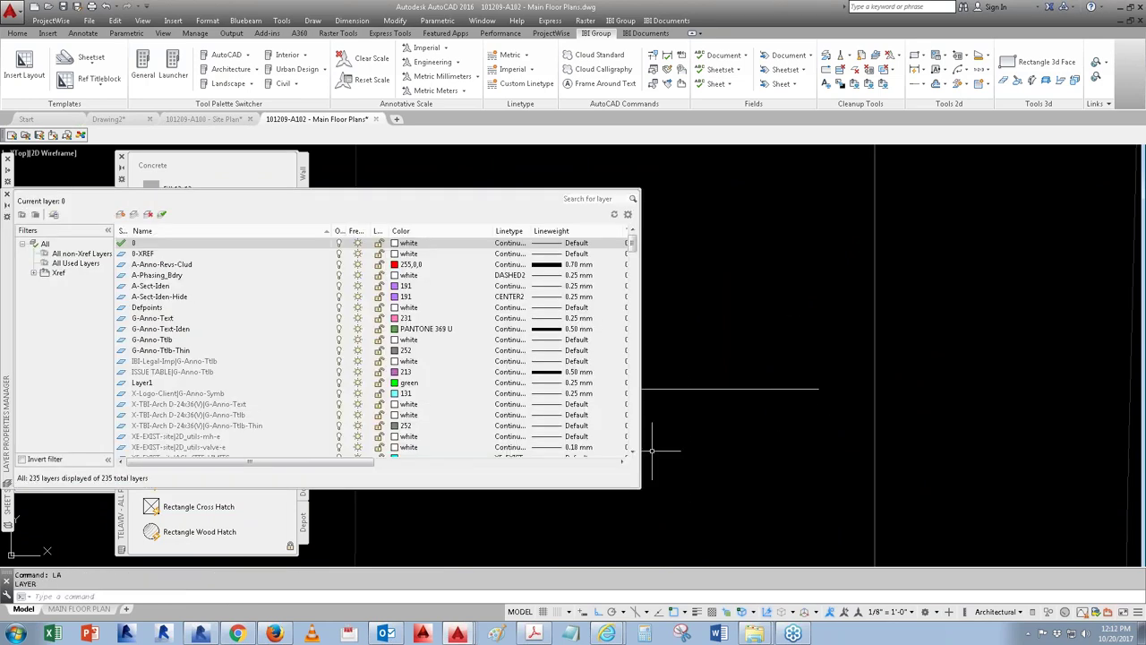
{"action": "left_click", "coordinate": [120, 214]}
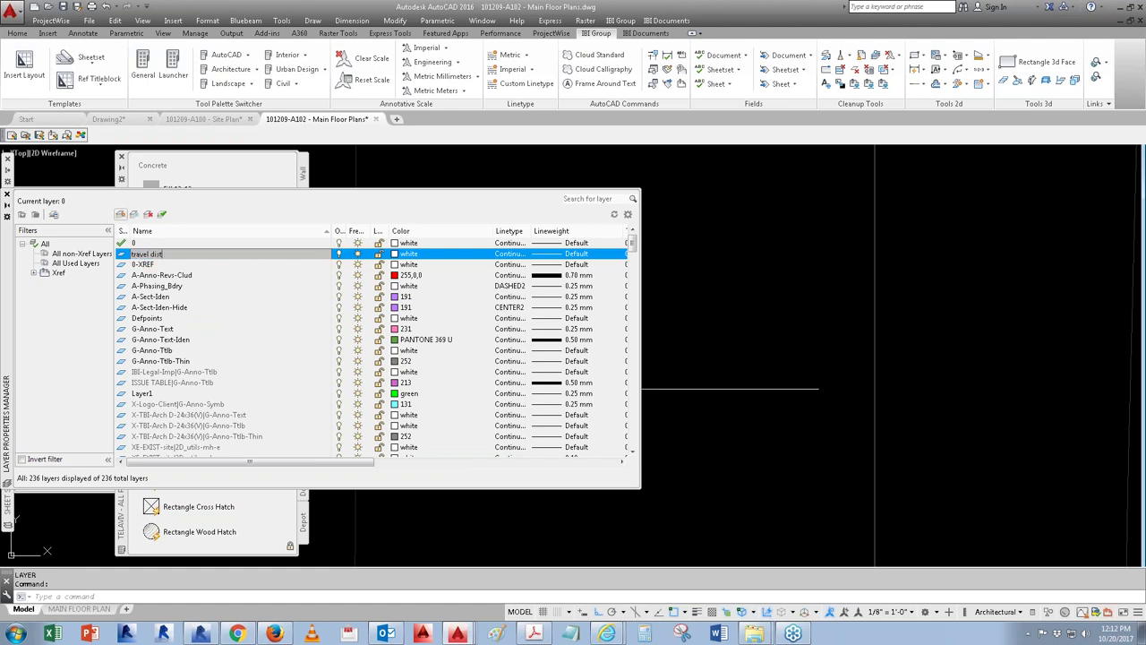
{"action": "type", "text": "travel distance"}
{"action": "key", "text": "Return"}
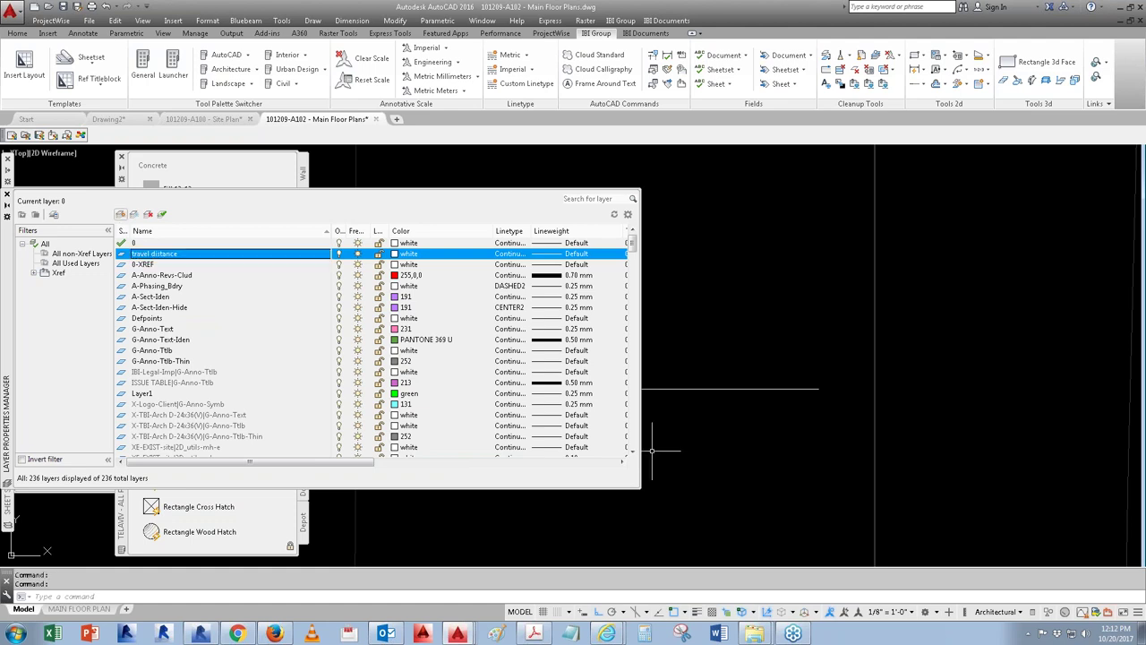
Step: Set the travel distance layer's color to the true color blue 35,118,154
{"action": "left_click", "coordinate": [402, 254]}
{"action": "left_click", "coordinate": [387, 251]}
{"action": "left_click", "coordinate": [460, 171]}
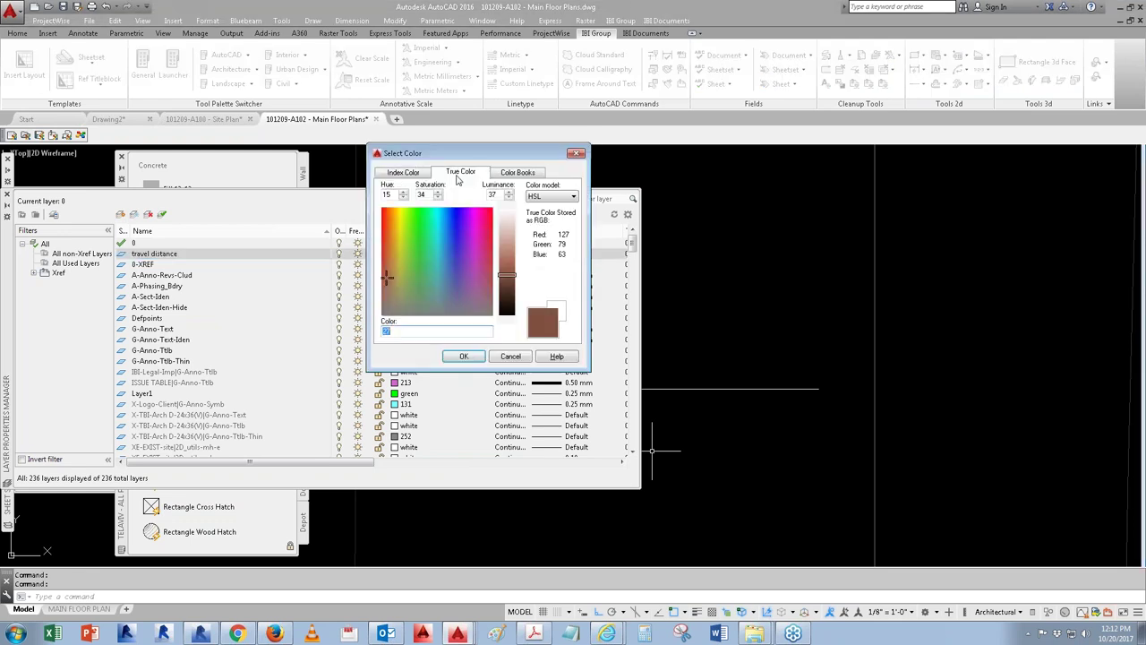
{"action": "left_click", "coordinate": [412, 243]}
{"action": "left_click", "coordinate": [395, 256]}
{"action": "left_click", "coordinate": [383, 231]}
{"action": "left_click", "coordinate": [448, 231]}
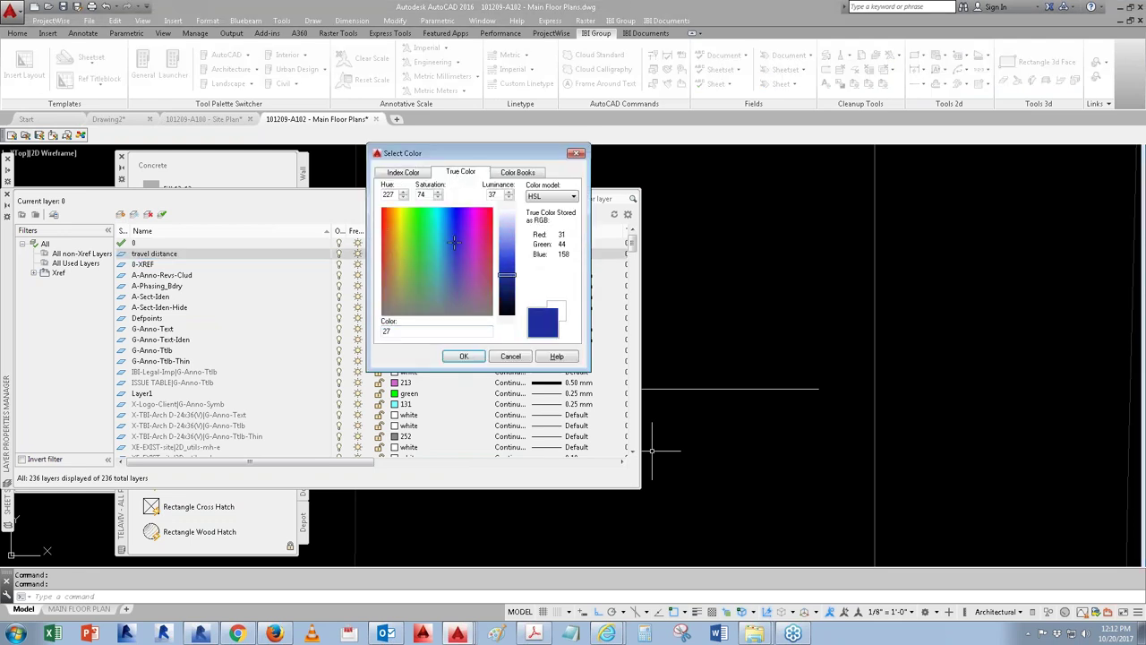
{"action": "left_click", "coordinate": [442, 247]}
{"action": "left_click", "coordinate": [464, 357]}
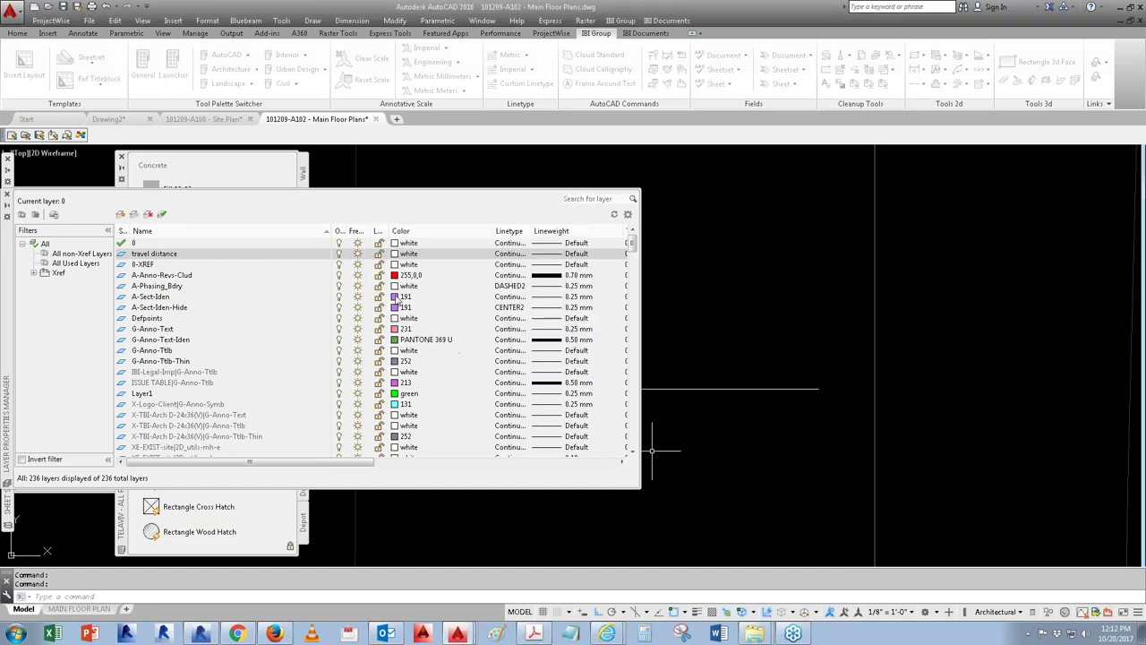
Step: Give the travel distance layer the DASHED2 linetype and a 1.00 mm lineweight
{"action": "left_click", "coordinate": [524, 259]}
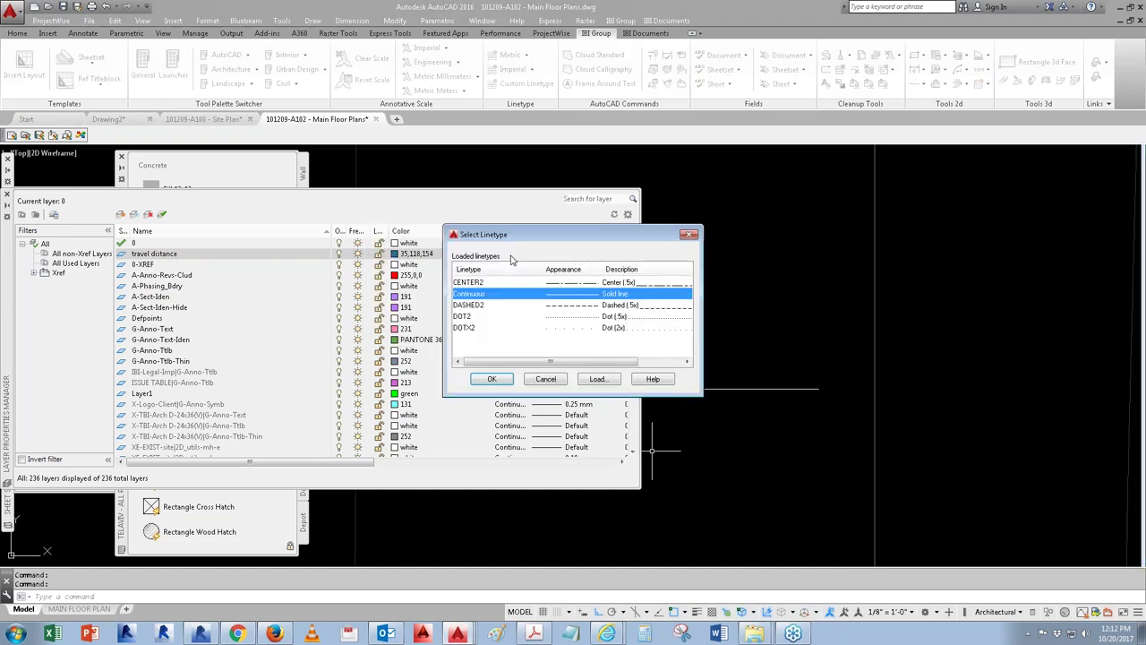
{"action": "left_click", "coordinate": [471, 309]}
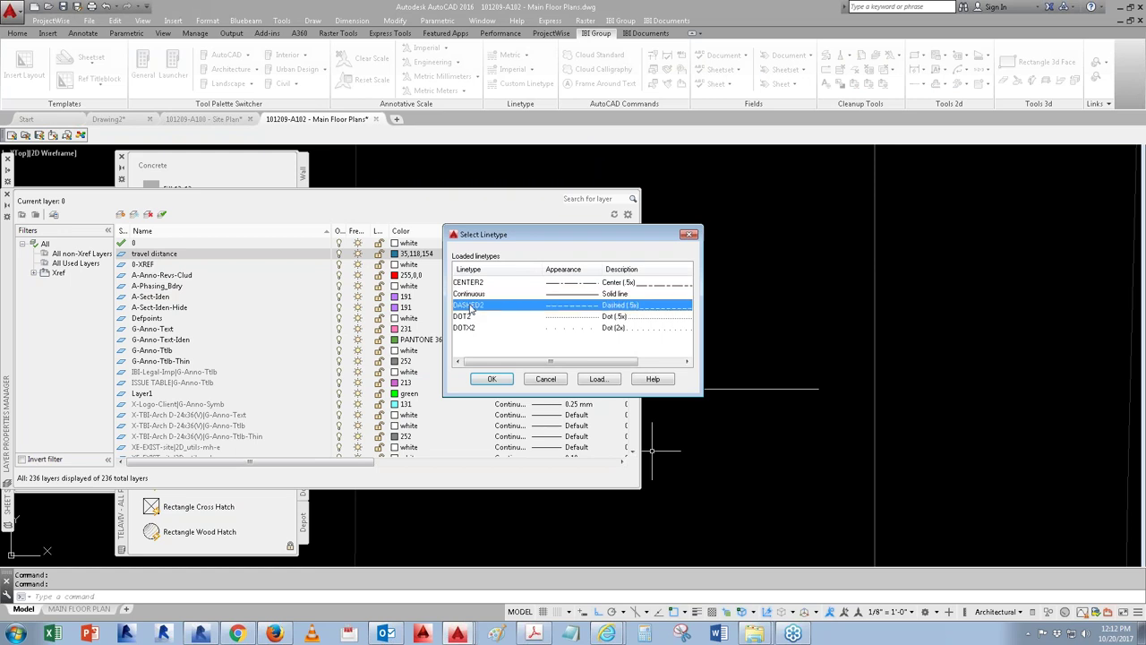
{"action": "left_click", "coordinate": [491, 378]}
{"action": "left_click", "coordinate": [575, 256]}
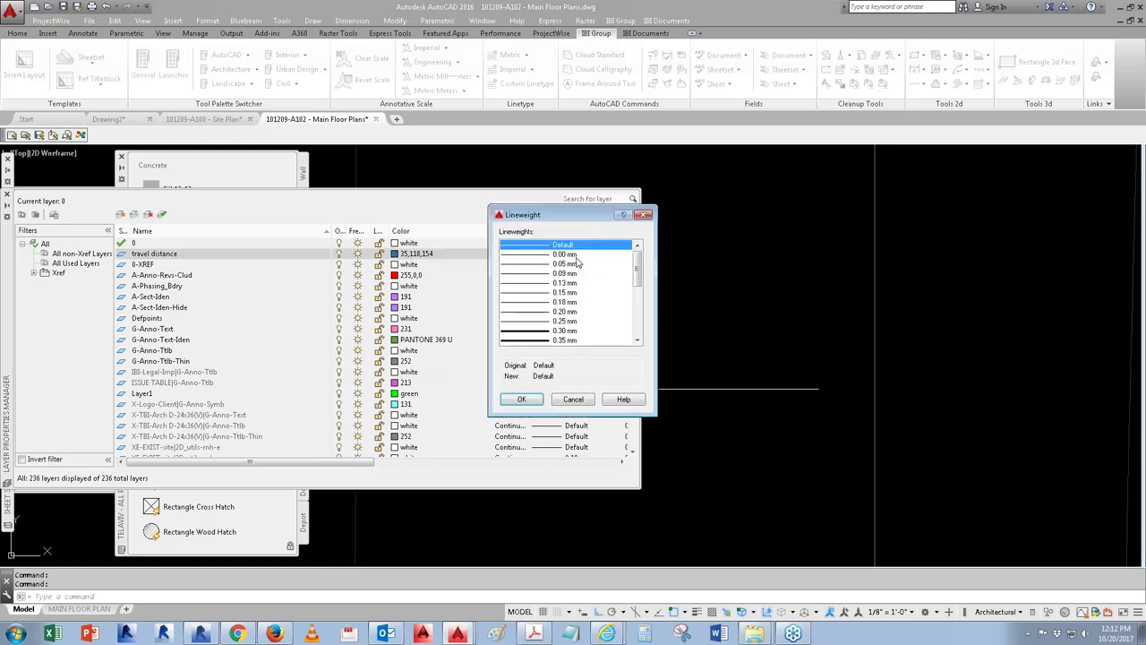
{"action": "left_click_drag", "start_coordinate": [637, 270], "coordinate": [638, 294]}
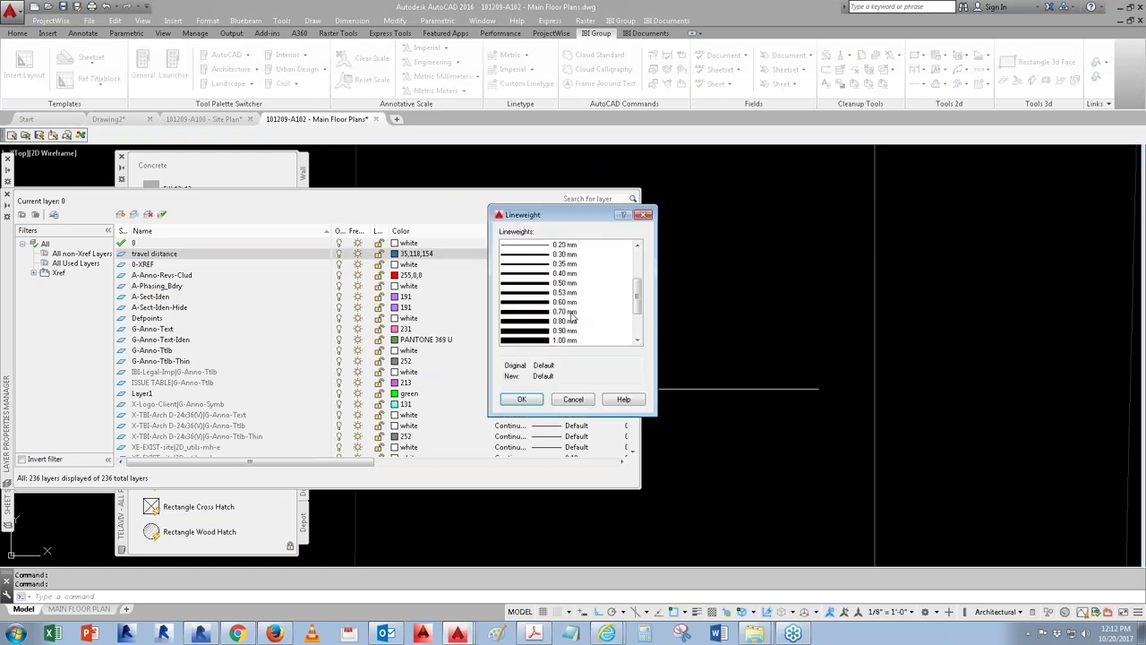
{"action": "left_click", "coordinate": [564, 310]}
{"action": "left_click", "coordinate": [522, 400]}
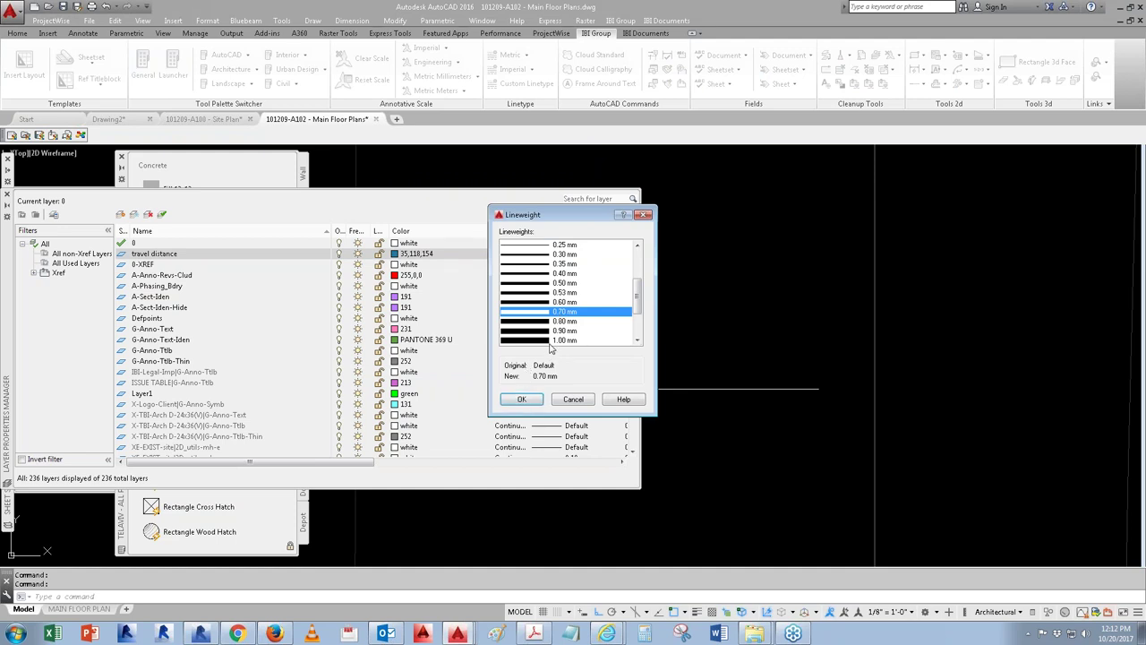
{"action": "left_click", "coordinate": [564, 340]}
{"action": "left_click", "coordinate": [522, 400]}
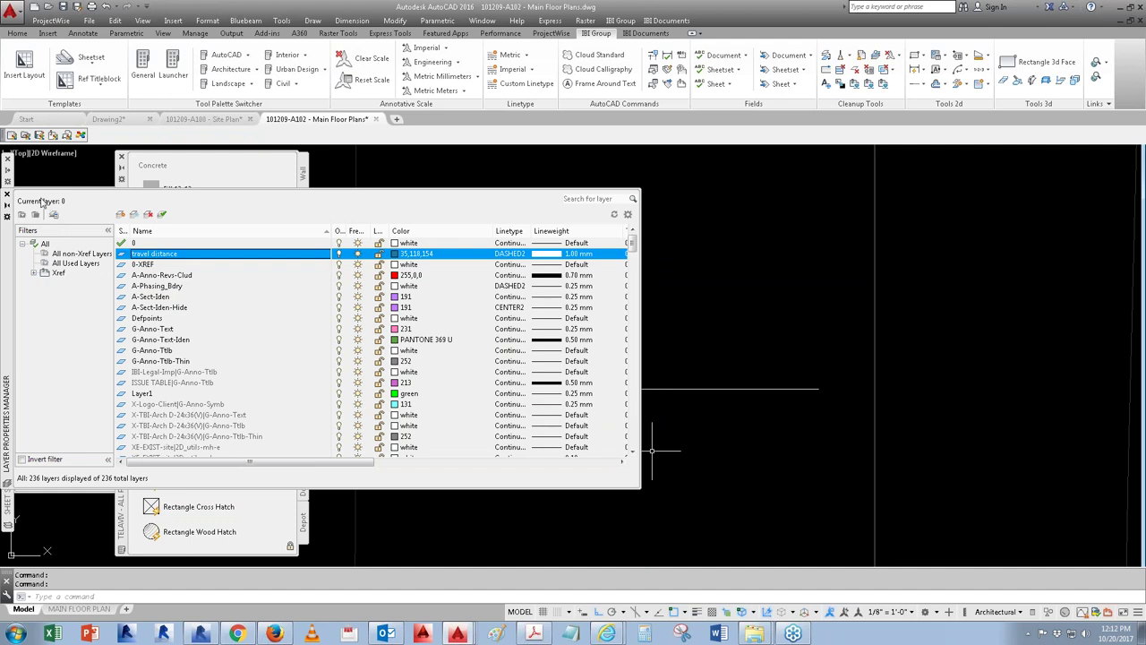
Step: Make travel distance the current layer and close the layer manager
{"action": "left_click", "coordinate": [171, 253]}
{"action": "key", "text": "Return"}
{"action": "double_click", "coordinate": [123, 254]}
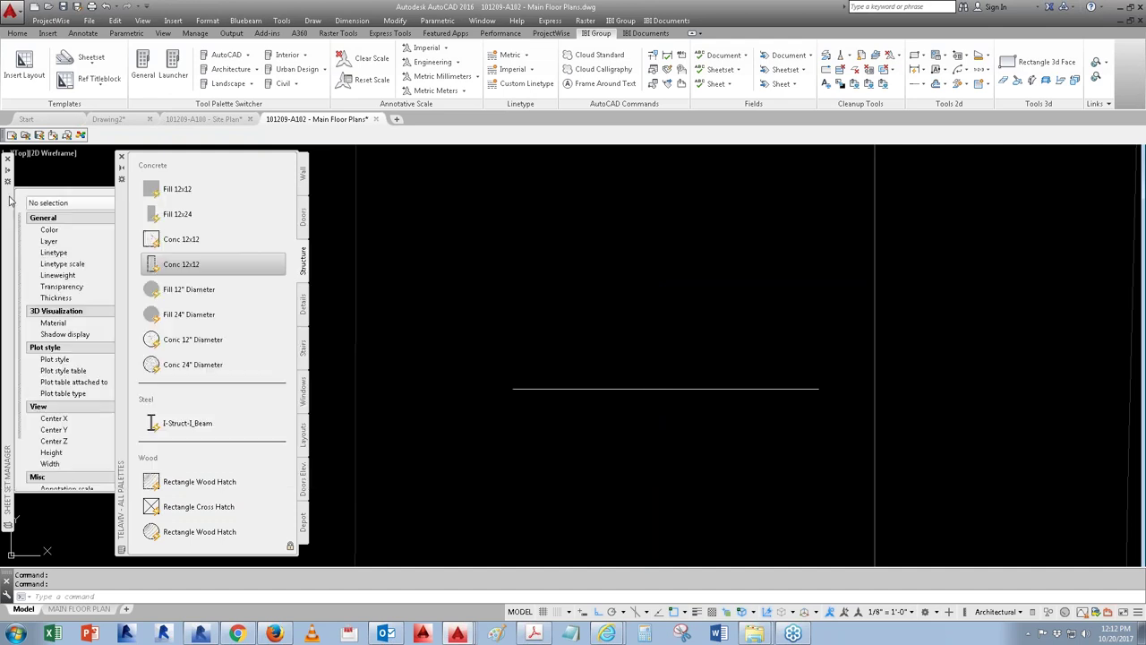
{"action": "left_click", "coordinate": [9, 197]}
Step: Move the horizontal polyline onto the travel distance layer and deselect it
{"action": "left_click", "coordinate": [345, 325]}
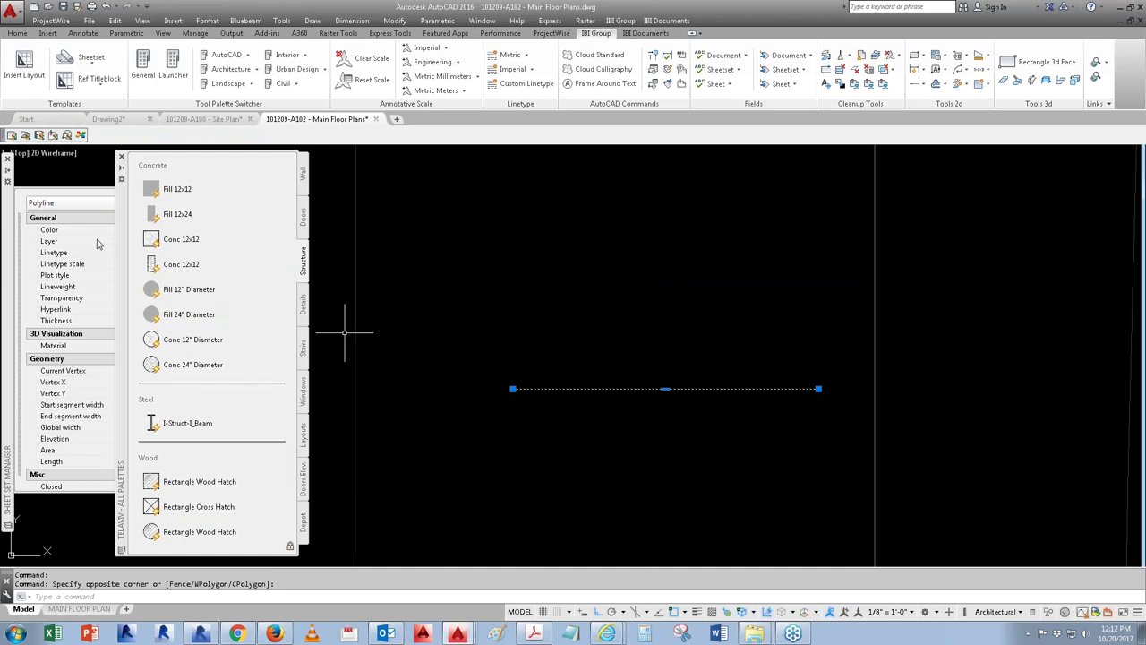
{"action": "mouse_move", "coordinate": [86, 240]}
{"action": "left_click", "coordinate": [144, 241]}
{"action": "scroll", "coordinate": [154, 304], "scroll_direction": "down", "scroll_amount": 3}
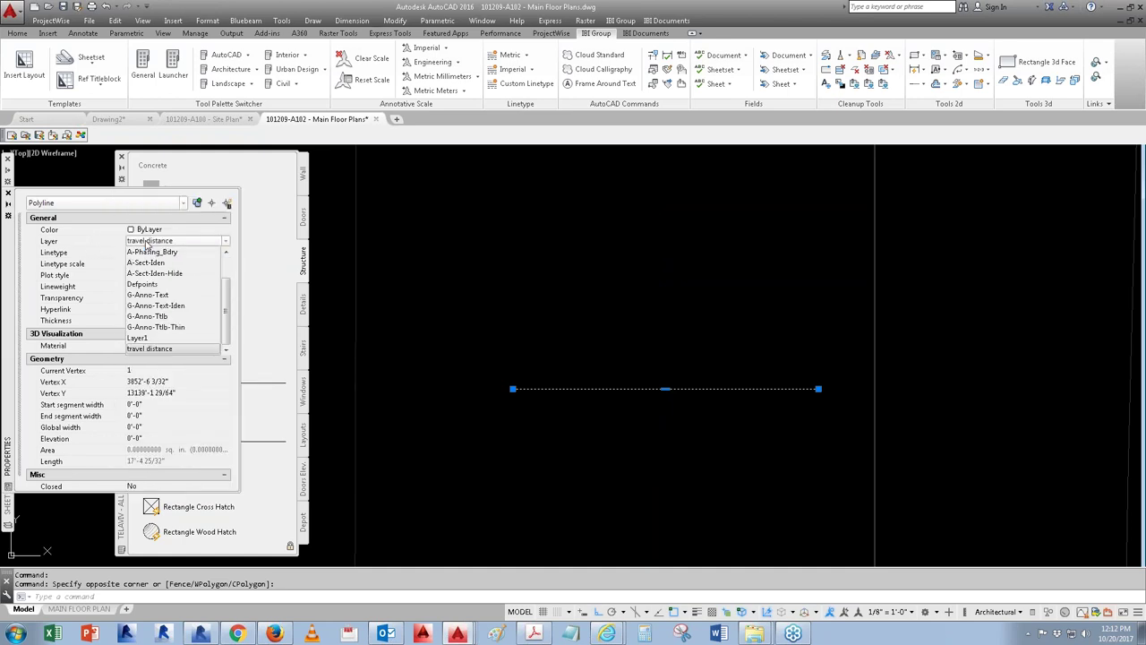
{"action": "left_click", "coordinate": [154, 347]}
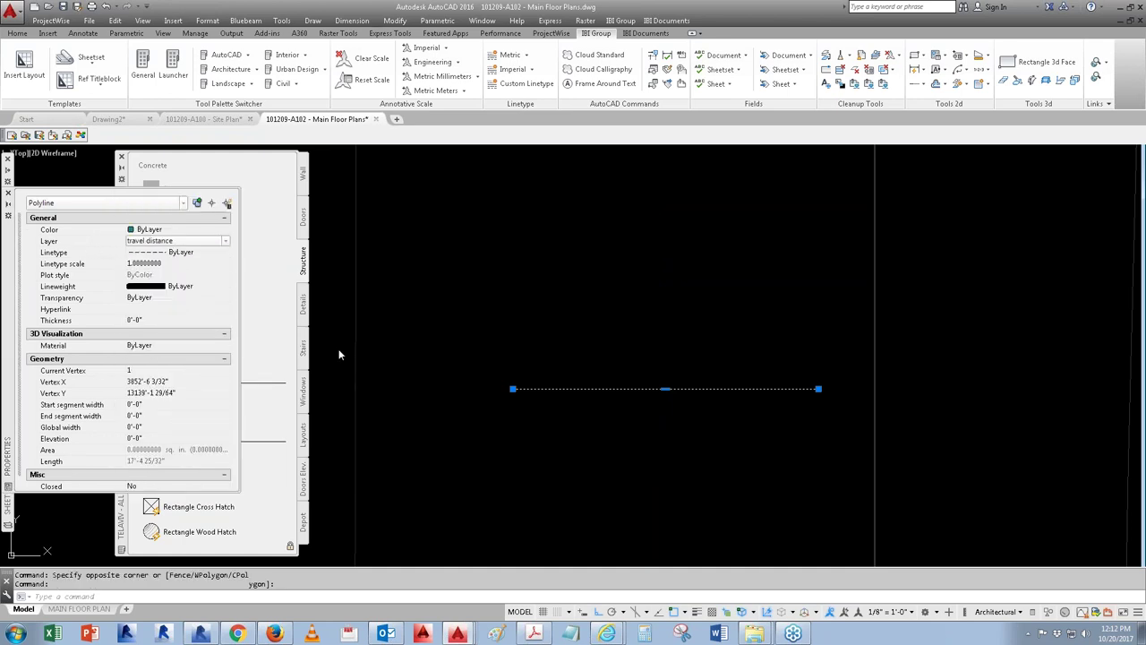
{"action": "key", "text": "Escape"}
{"action": "key", "text": "Escape"}
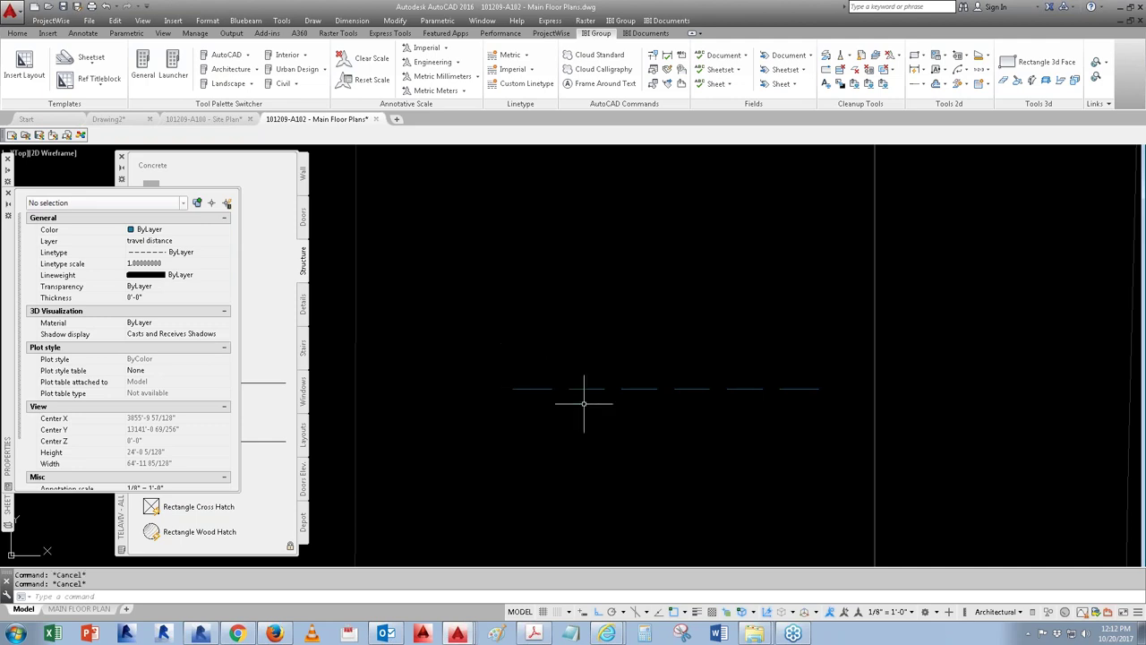
Step: Start a block definition named TRAVEL DISTANCE with its base point at the dashed line's left endpoint
{"action": "type", "text": "b"}
{"action": "key", "text": "Return"}
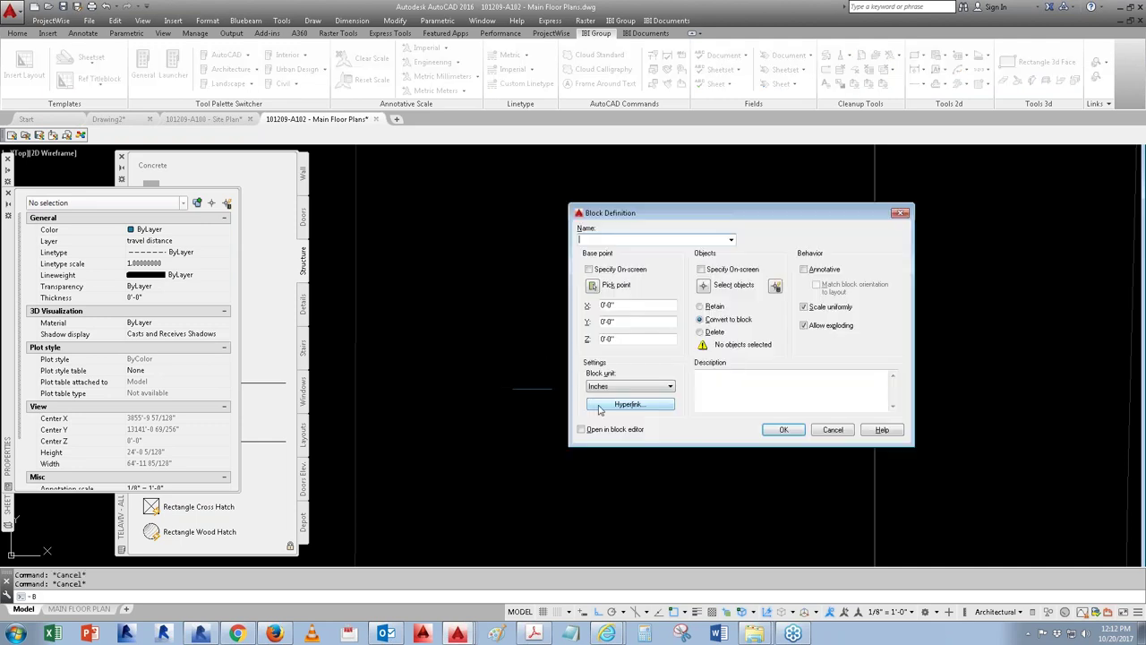
{"action": "left_click", "coordinate": [730, 240]}
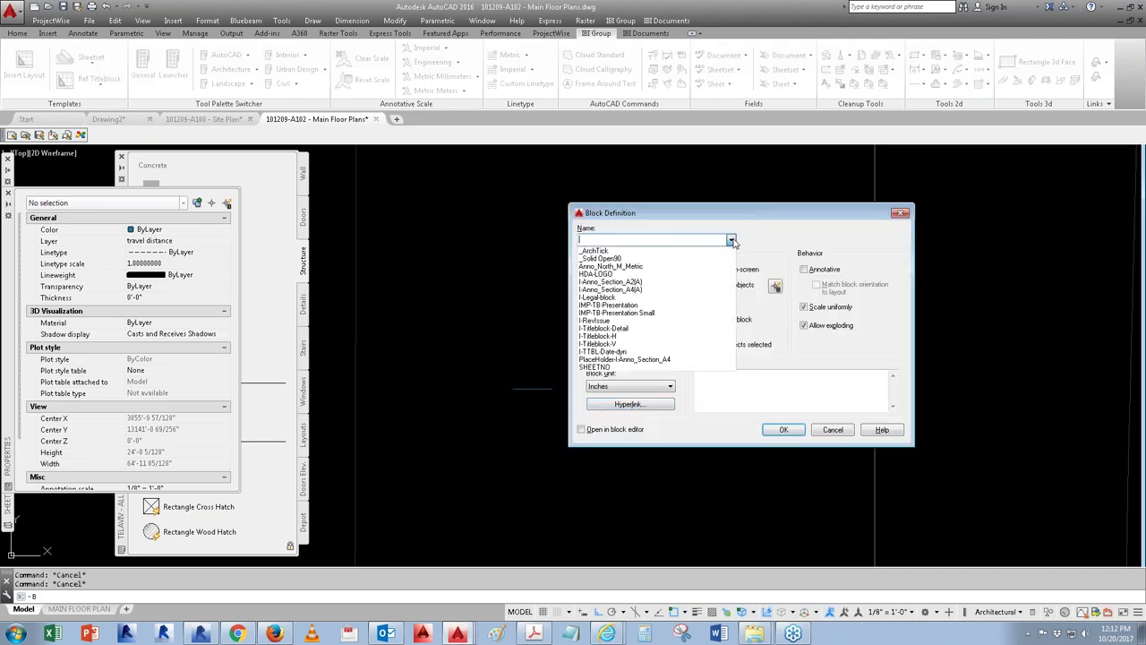
{"action": "left_click", "coordinate": [624, 240]}
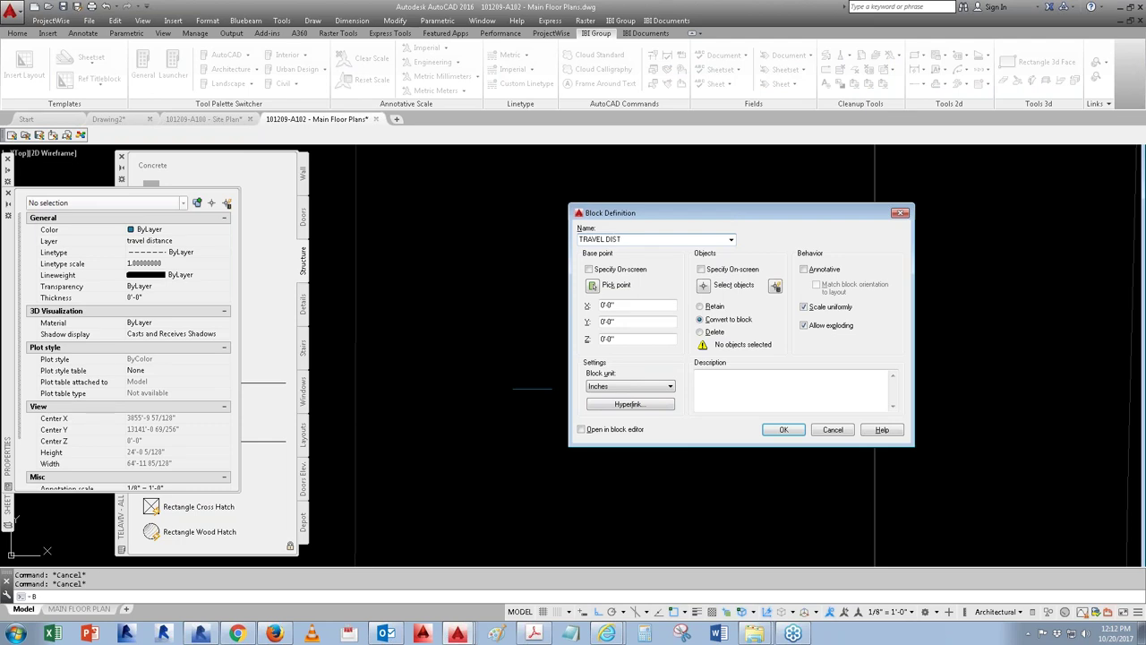
{"action": "left_click", "coordinate": [592, 285]}
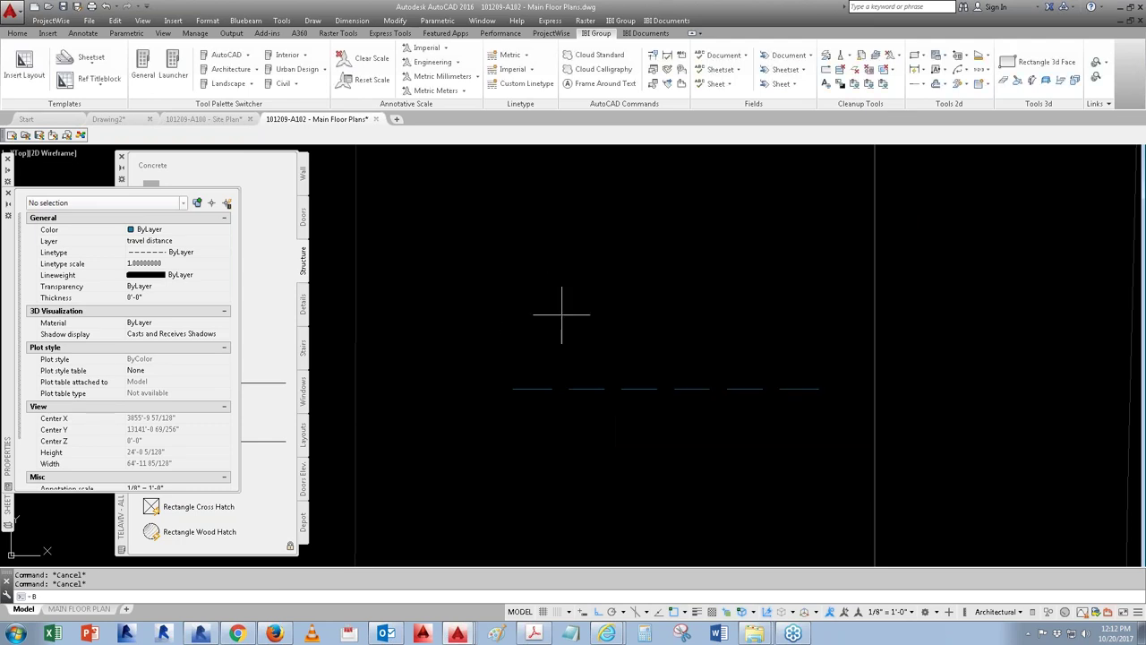
{"action": "left_click", "coordinate": [513, 389]}
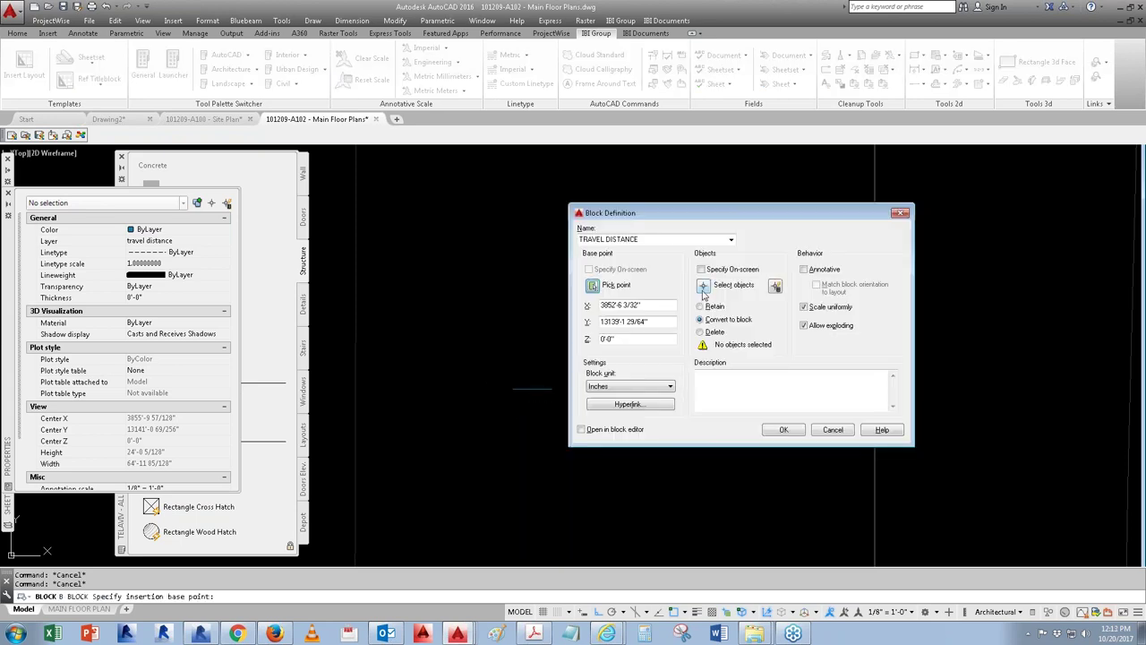
Step: Add the dashed polyline as the block's object and create the block, converting the original to a block
{"action": "left_click", "coordinate": [703, 284]}
{"action": "left_click", "coordinate": [707, 333]}
{"action": "left_click", "coordinate": [537, 407]}
{"action": "key", "text": "Return"}
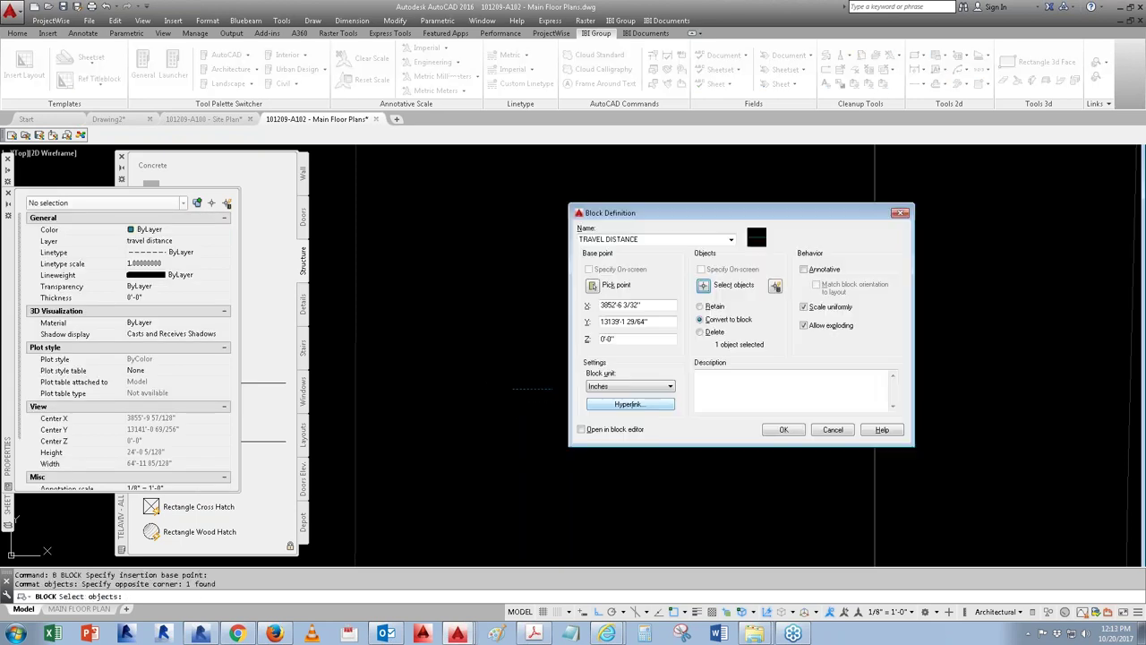
{"action": "left_click", "coordinate": [781, 429]}
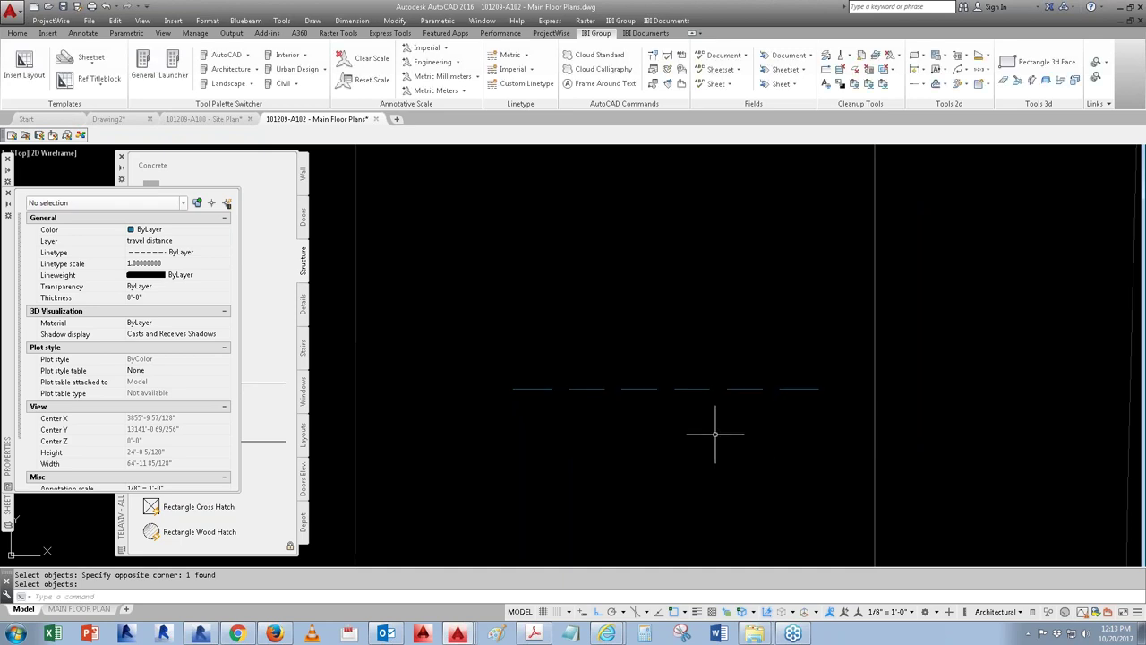
Step: Open the TRAVEL DISTANCE block for editing in the Block Editor
{"action": "left_click", "coordinate": [649, 337]}
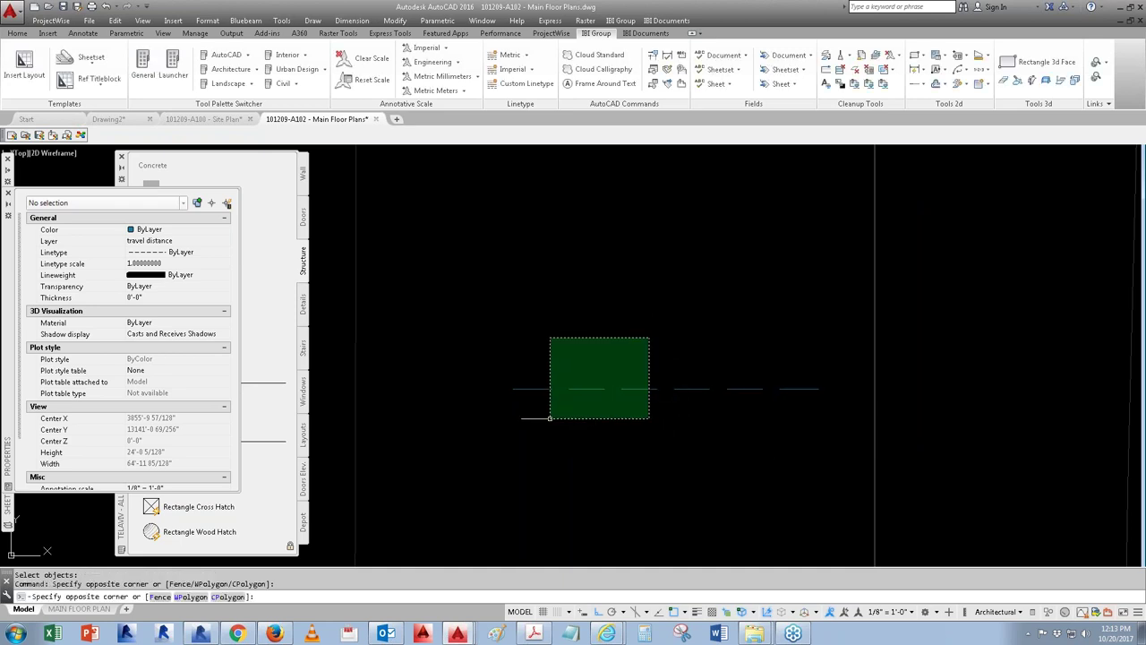
{"action": "left_click", "coordinate": [550, 418]}
{"action": "type", "text": "be"}
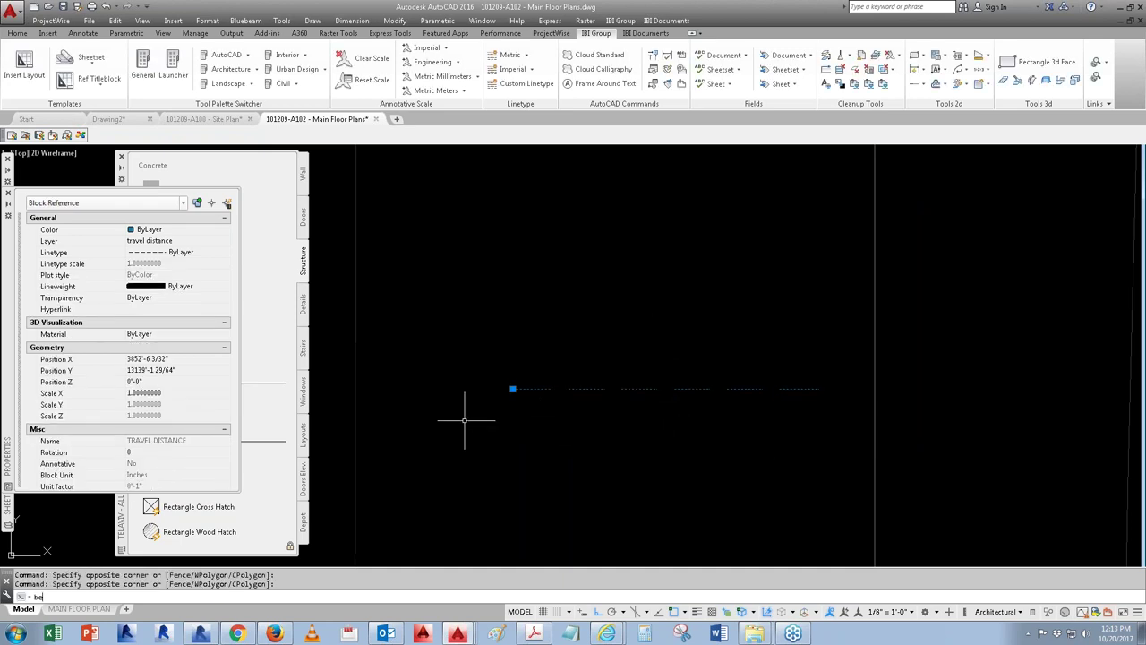
{"action": "key", "text": "Return"}
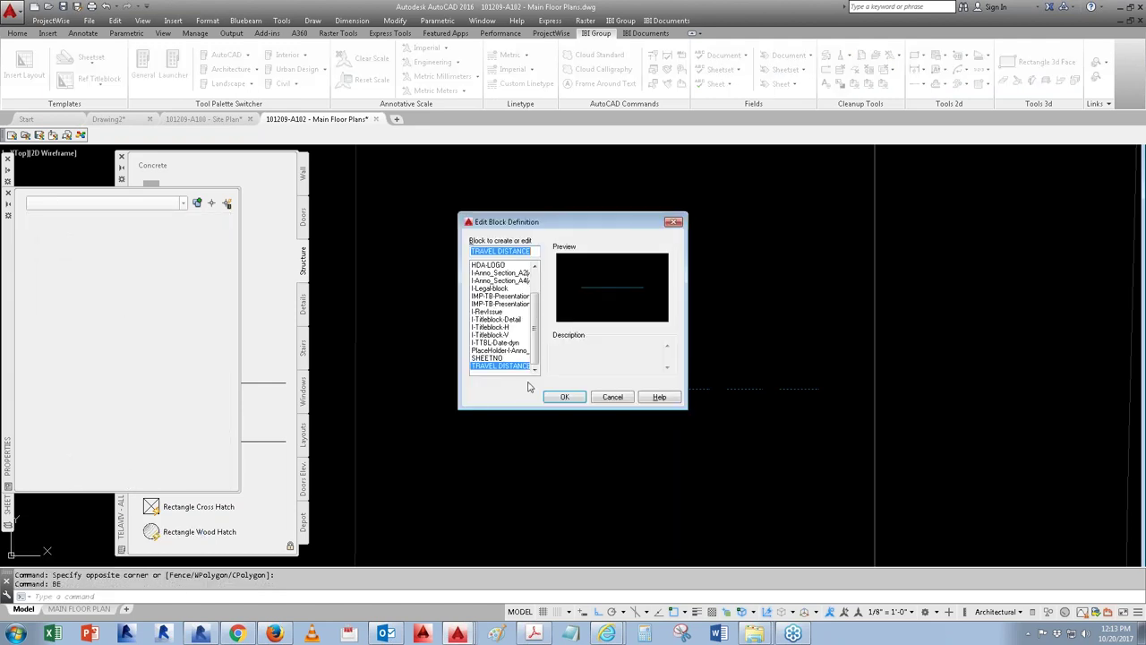
{"action": "left_click", "coordinate": [581, 398]}
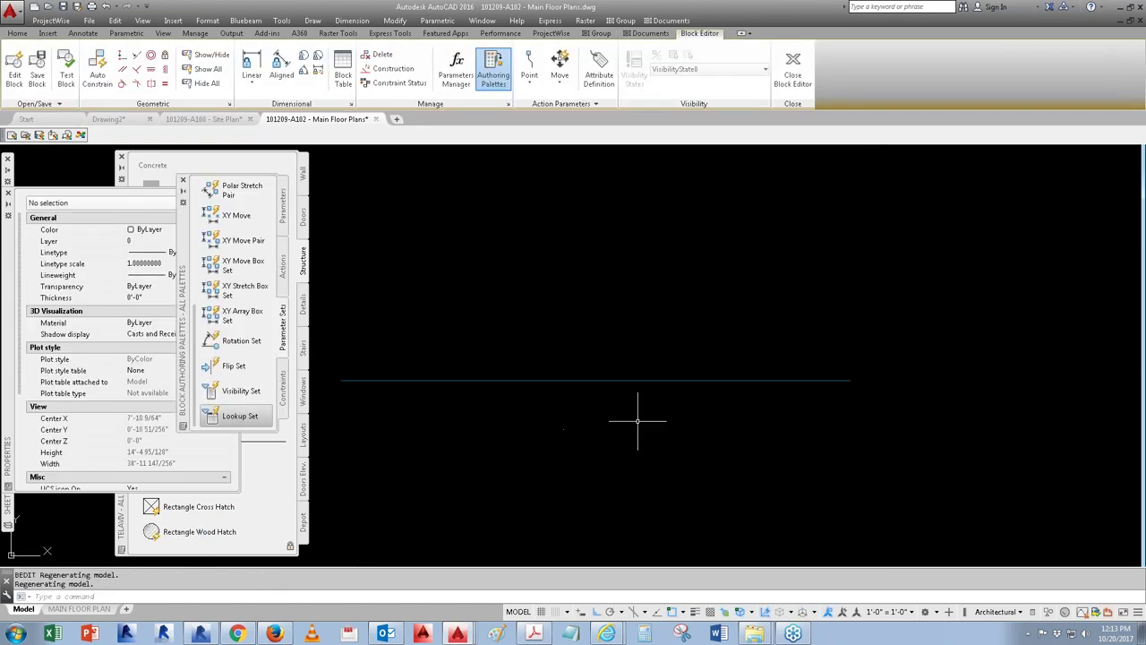
Step: Draw a vertical polyline downward from the left endpoint of the block's line as a construction reference
{"action": "type", "text": "pl"}
{"action": "key", "text": "Return"}
{"action": "left_click", "coordinate": [422, 383]}
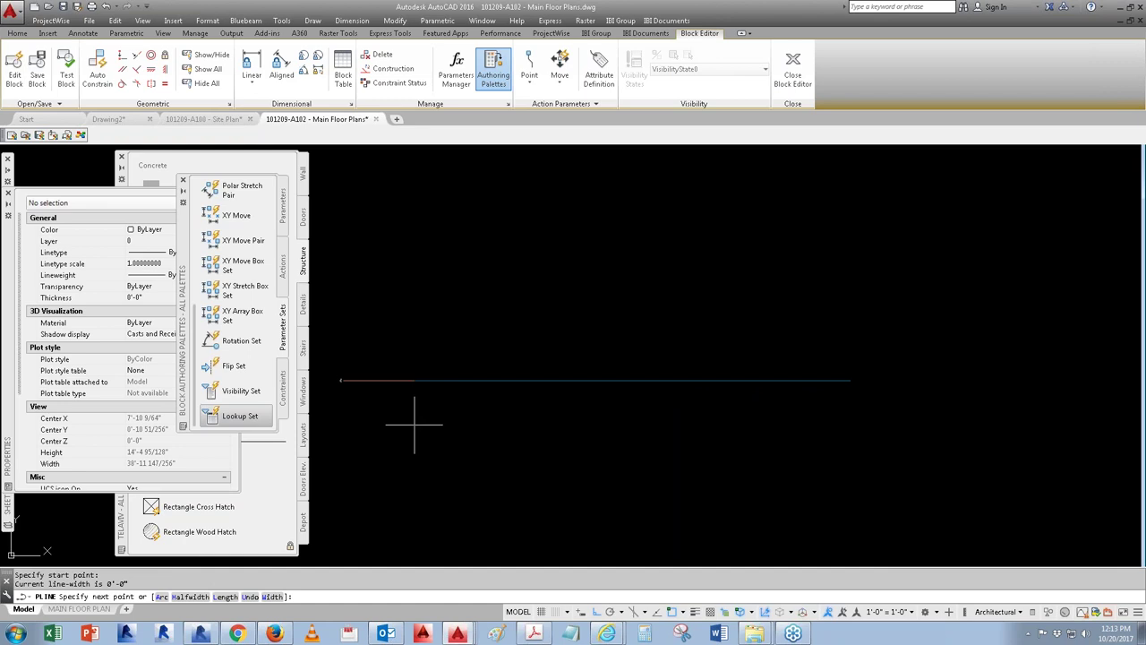
{"action": "left_click", "coordinate": [389, 482]}
{"action": "key", "text": "Escape"}
Step: Offset the vertical construction line 60 inches to the right
{"action": "type", "text": "o"}
{"action": "key", "text": "Return"}
{"action": "type", "text": "5"}
{"action": "key", "text": "Return"}
{"action": "key", "text": "Escape"}
{"action": "key", "text": "Return"}
{"action": "type", "text": "60"}
{"action": "key", "text": "Return"}
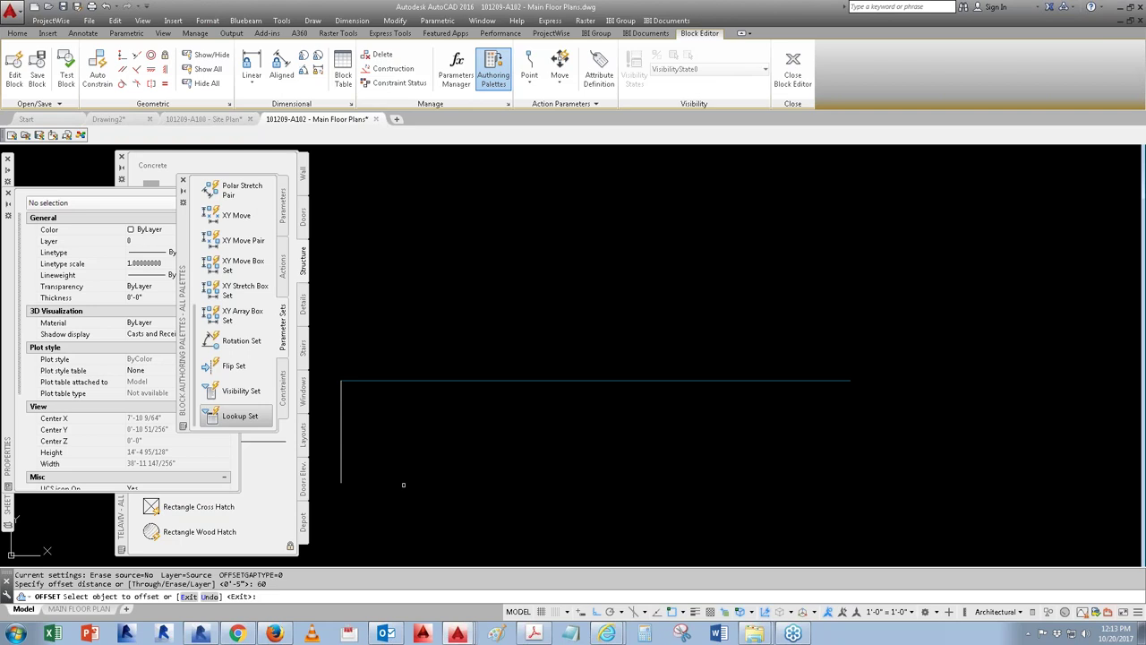
{"action": "left_click", "coordinate": [341, 444]}
{"action": "left_click", "coordinate": [430, 460]}
{"action": "key", "text": "Escape"}
{"action": "key", "text": "Escape"}
Step: Trim away the part of the horizontal line beyond the offset vertical line
{"action": "type", "text": "tr"}
{"action": "key", "text": "Return"}
{"action": "left_click", "coordinate": [491, 437]}
{"action": "key", "text": "Return"}
{"action": "key", "text": "Return"}
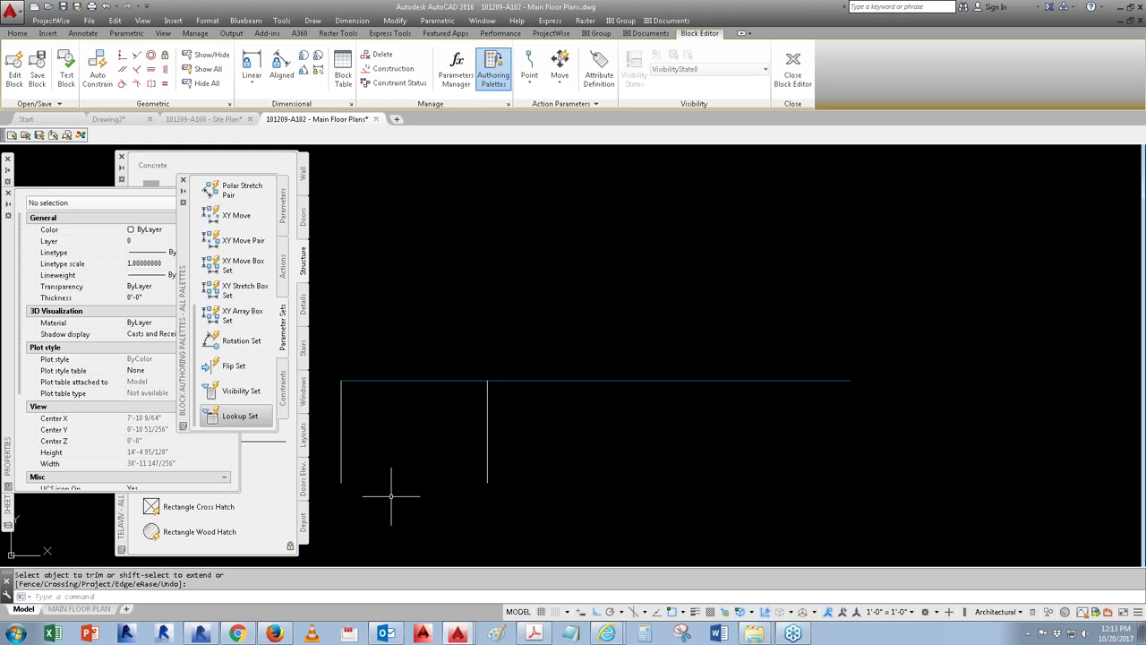
{"action": "key", "text": "Return"}
{"action": "key", "text": "Return"}
{"action": "left_click", "coordinate": [514, 429]}
{"action": "left_click", "coordinate": [470, 405]}
{"action": "key", "text": "Return"}
Step: Erase the two vertical construction lines, keeping only the shortened horizontal line
{"action": "left_click", "coordinate": [505, 459]}
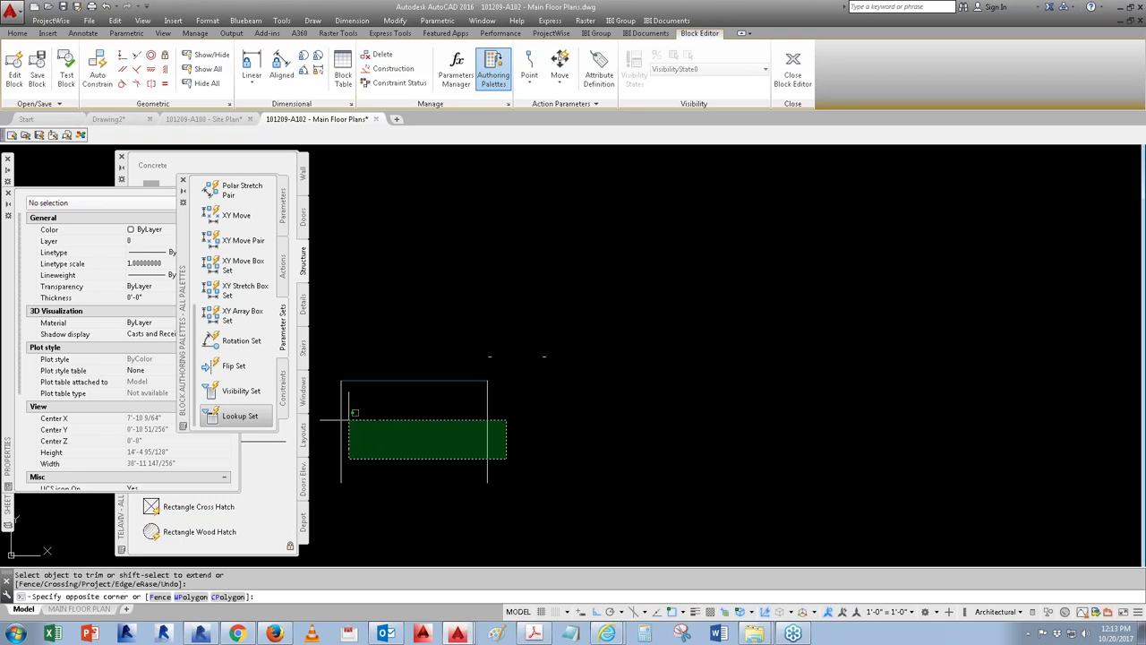
{"action": "left_click", "coordinate": [346, 383]}
{"action": "type", "text": "e"}
{"action": "key", "text": "Return"}
Step: Add a Linear Stretch parameter set from the line's left end to its right end, with the label above the line
{"action": "scroll", "coordinate": [511, 429], "scroll_direction": "up", "scroll_amount": 2}
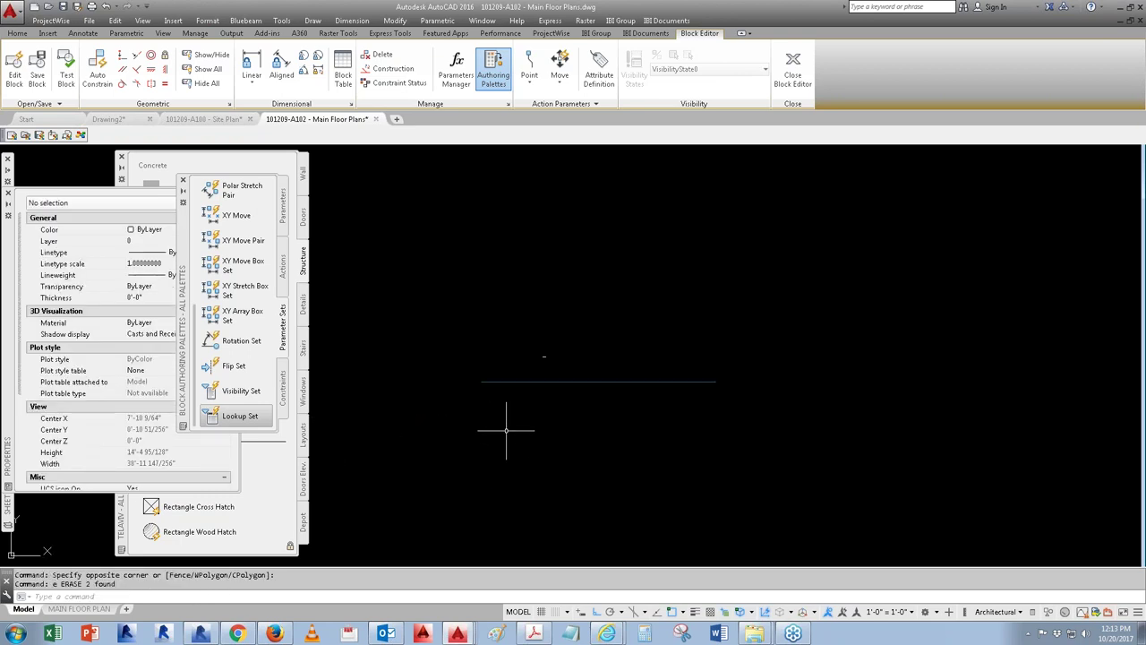
{"action": "scroll", "coordinate": [511, 430], "scroll_direction": "up", "scroll_amount": 4}
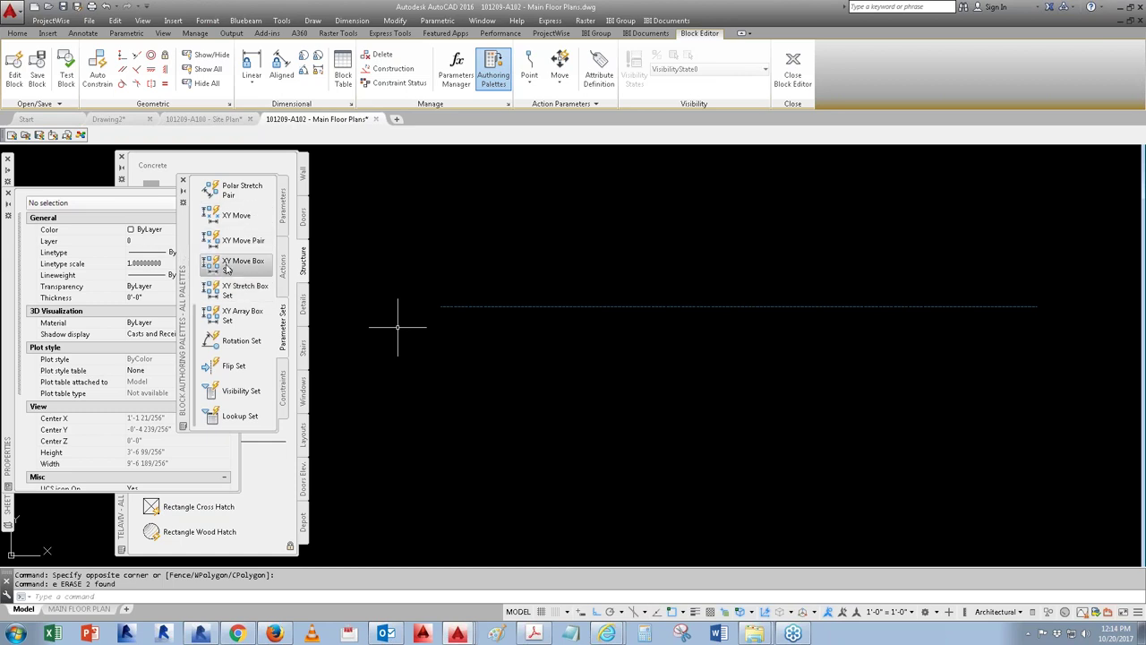
{"action": "scroll", "coordinate": [198, 322], "scroll_direction": "up", "scroll_amount": 5}
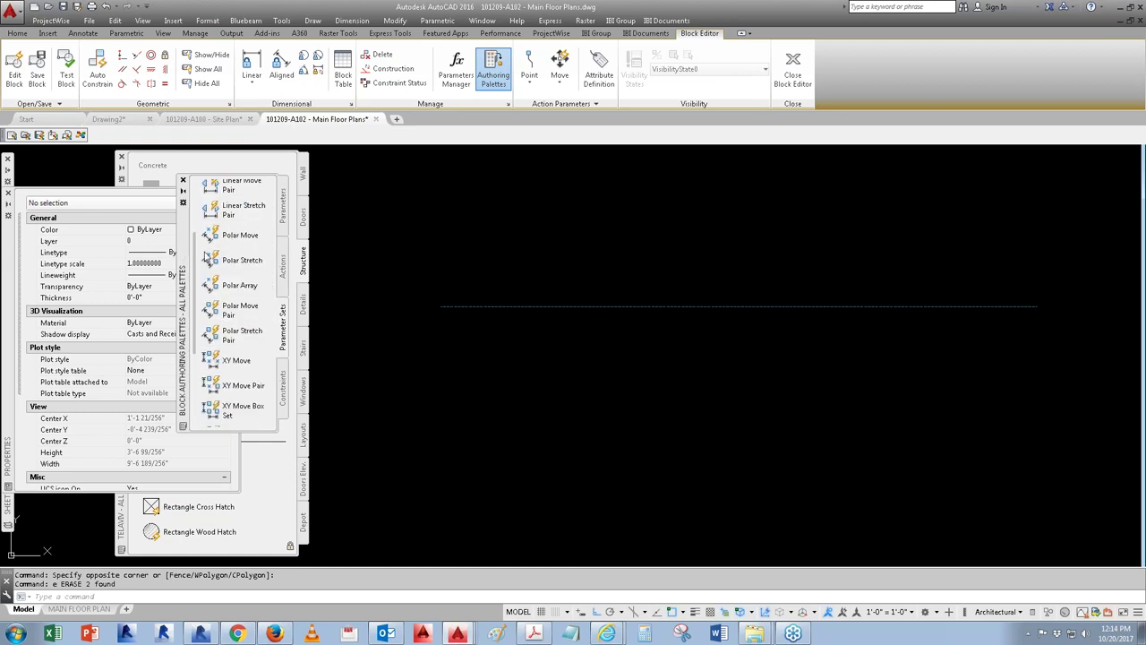
{"action": "left_click", "coordinate": [235, 241]}
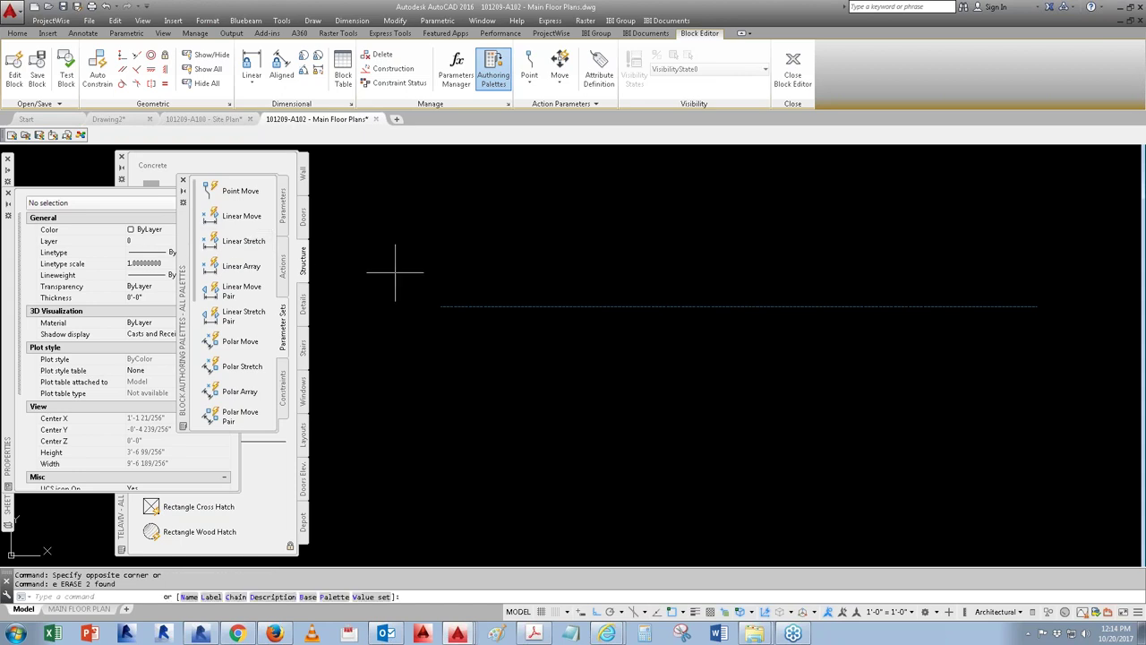
{"action": "left_click", "coordinate": [445, 306]}
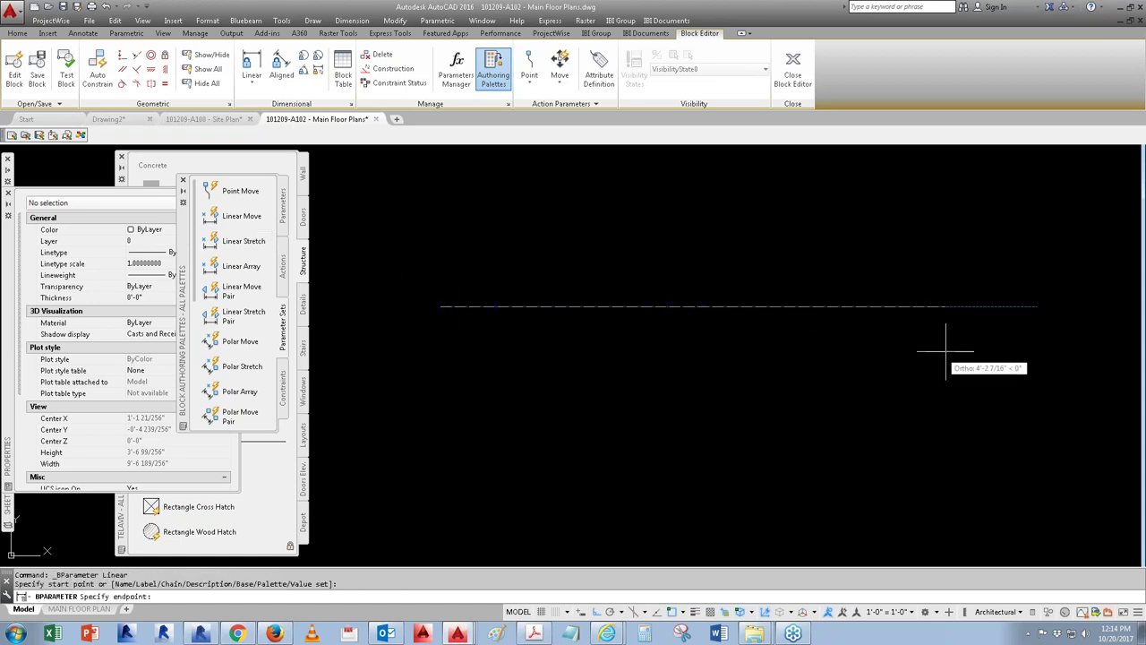
{"action": "left_click", "coordinate": [1035, 306]}
{"action": "left_click", "coordinate": [983, 224]}
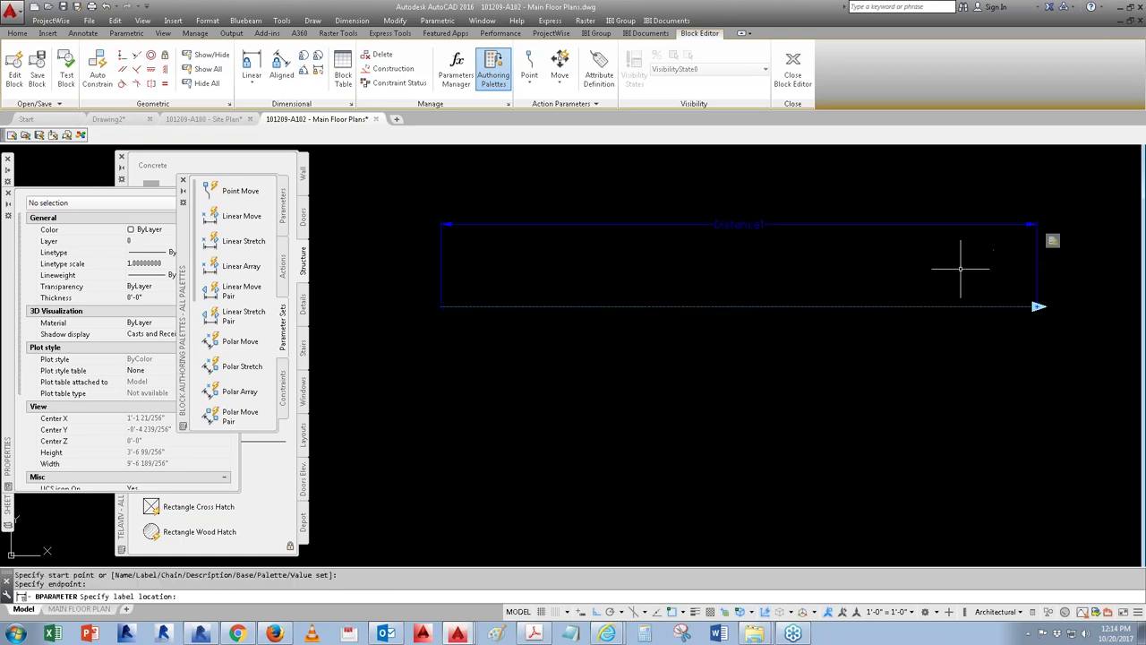
Step: Define the stretch action's selection set with a stretch frame around the line's right end and the line as its object
{"action": "right_click", "coordinate": [1056, 243]}
{"action": "mouse_move", "coordinate": [1069, 268]}
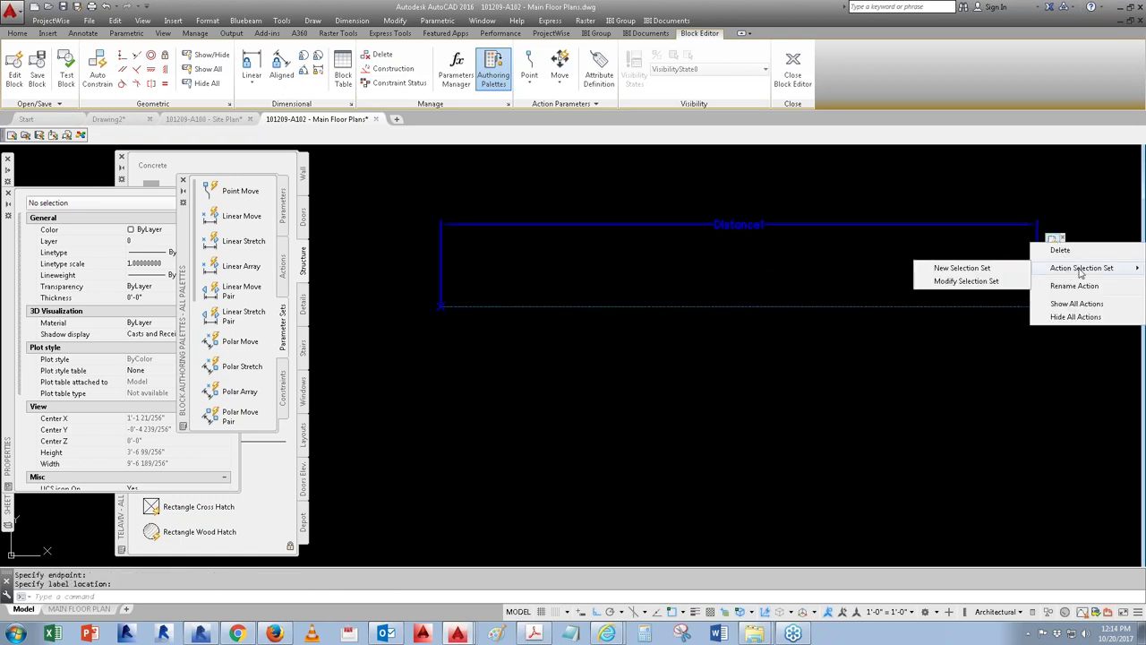
{"action": "left_click", "coordinate": [995, 285]}
{"action": "left_click", "coordinate": [1088, 352]}
{"action": "left_click", "coordinate": [942, 261]}
{"action": "left_click", "coordinate": [985, 315]}
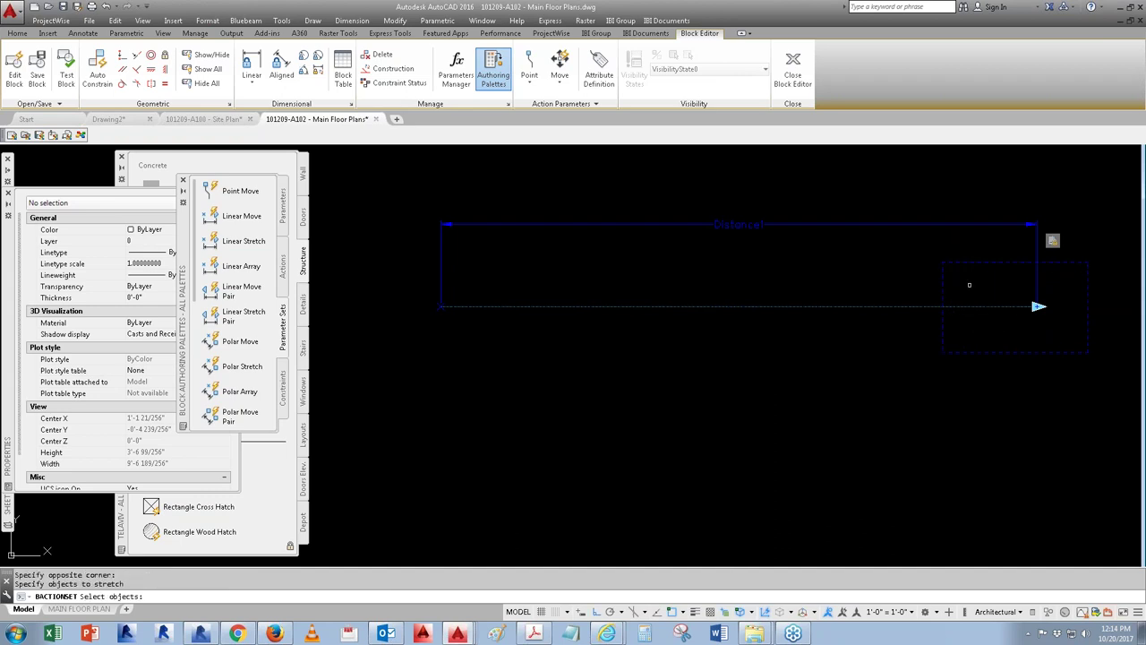
{"action": "left_click", "coordinate": [973, 286]}
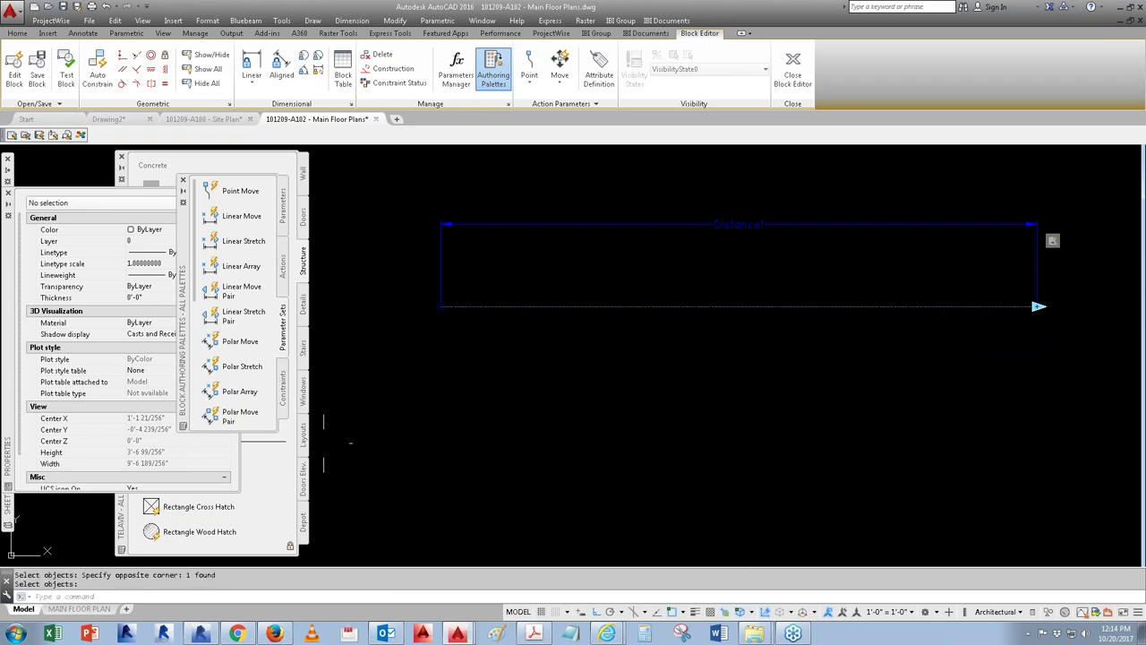
{"action": "key", "text": "Return"}
Step: Set the linear parameter's minimum distance to 1'-0" and maximum distance to 45'-0"
{"action": "left_click", "coordinate": [620, 224]}
{"action": "left_click", "coordinate": [473, 188]}
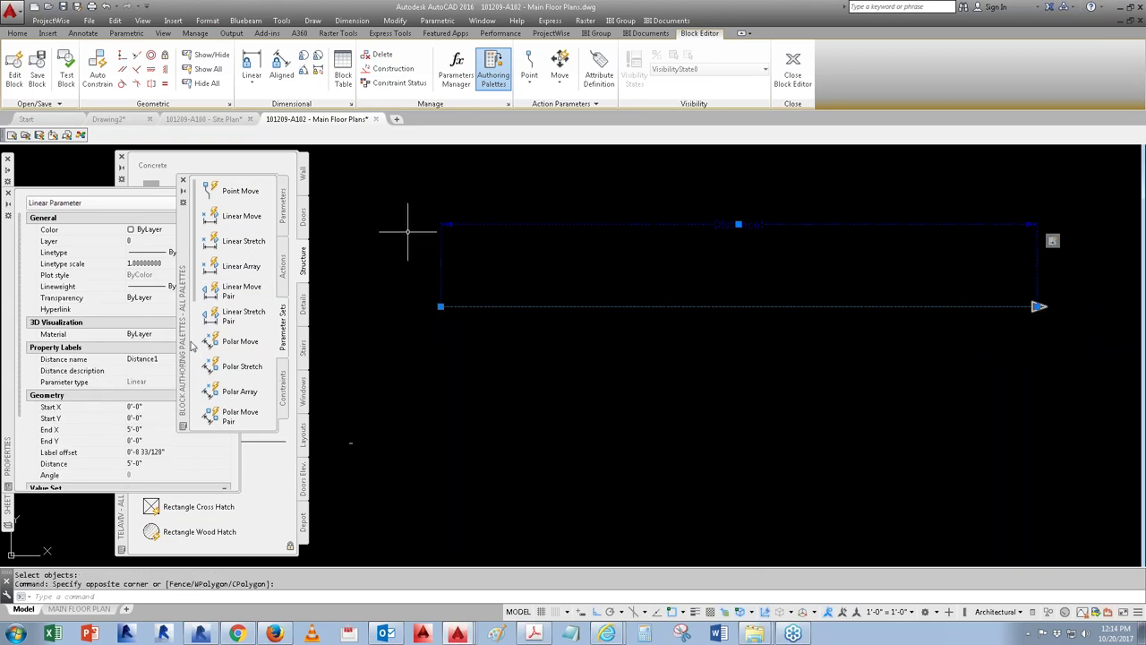
{"action": "left_click_drag", "start_coordinate": [187, 345], "coordinate": [360, 382]}
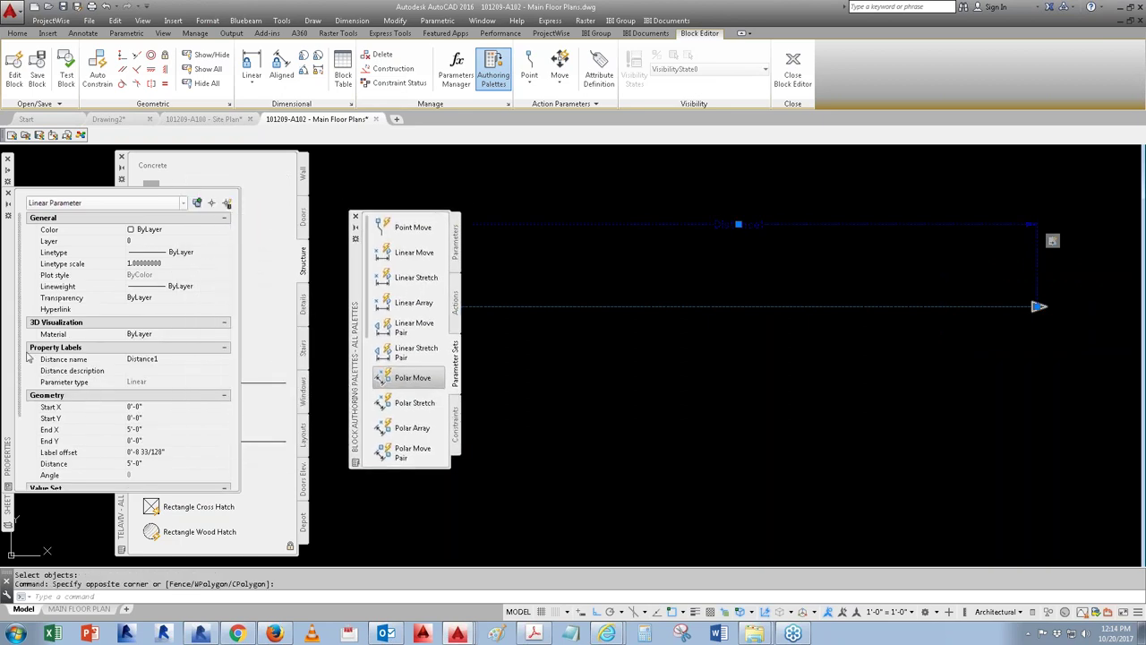
{"action": "left_click_drag", "start_coordinate": [21, 352], "coordinate": [25, 441]}
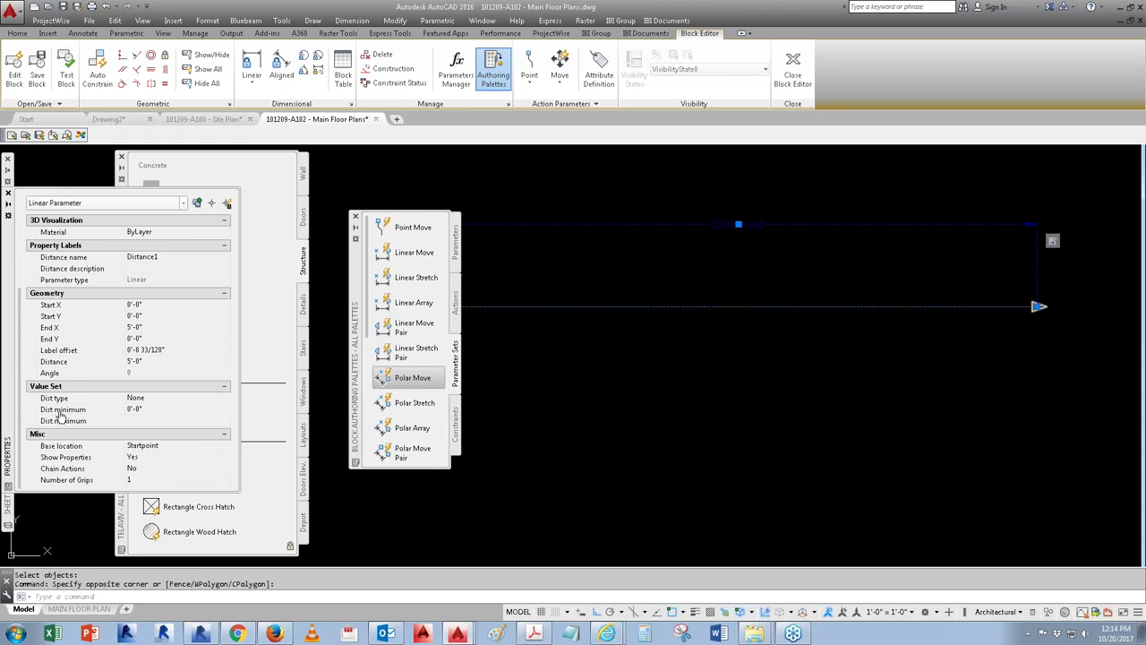
{"action": "left_click", "coordinate": [166, 410]}
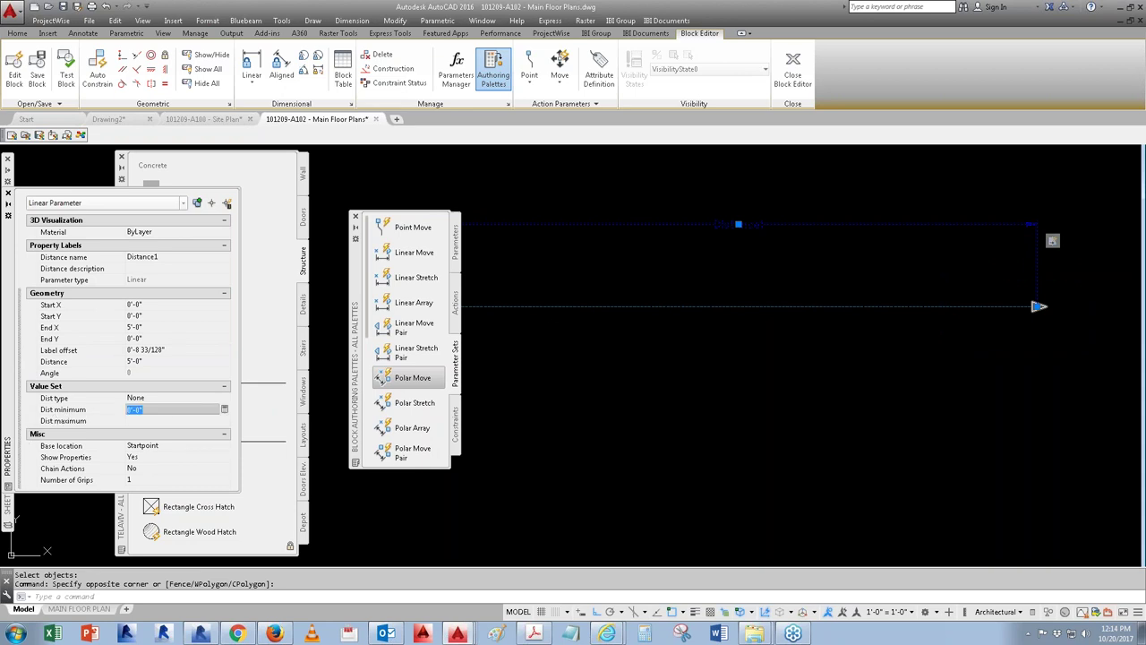
{"action": "type", "text": "1'"}
{"action": "key", "text": "Return"}
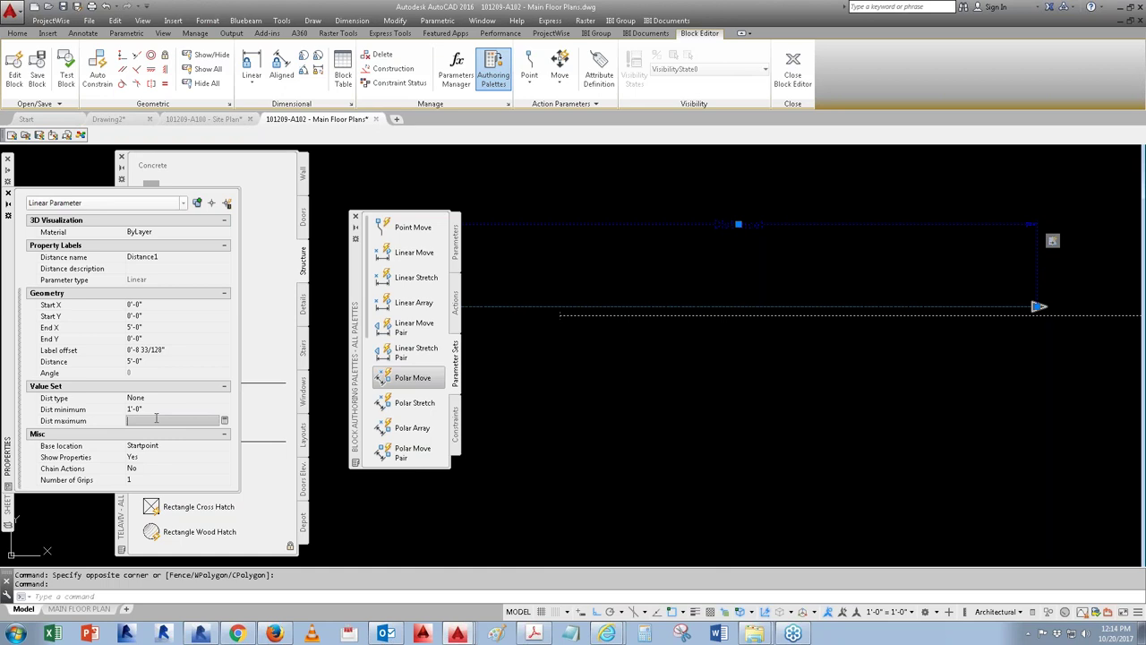
{"action": "type", "text": "45'-0\""}
{"action": "key", "text": "Return"}
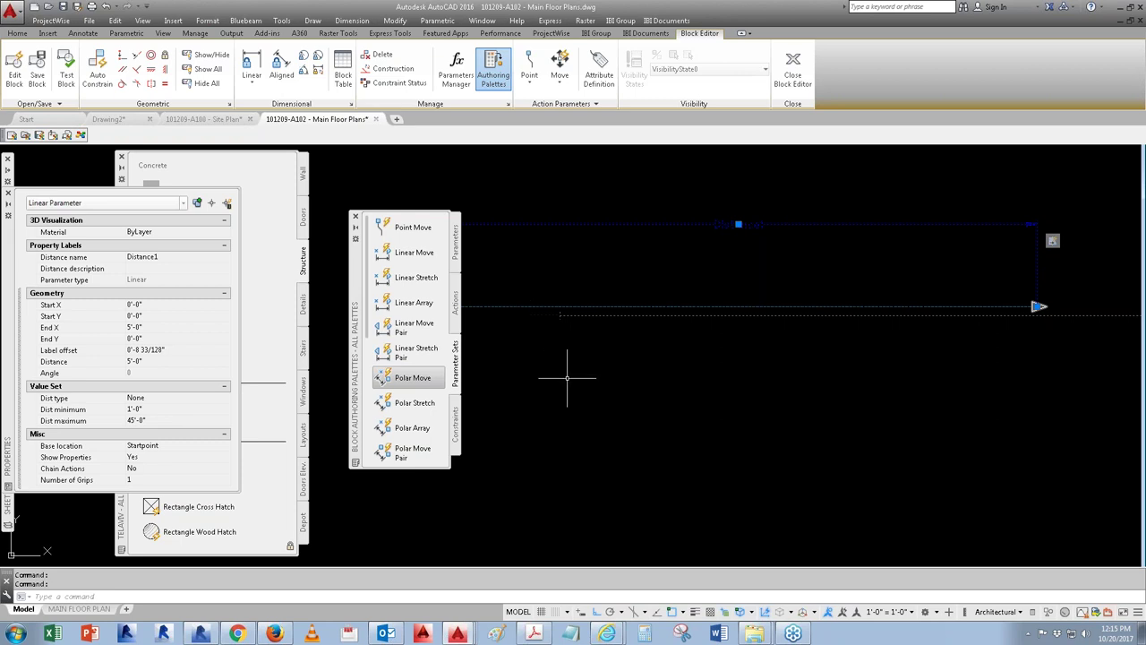
Step: Close the Block Editor and save the changes to TRAVEL DISTANCE
{"action": "scroll", "coordinate": [559, 322], "scroll_direction": "down", "scroll_amount": 5}
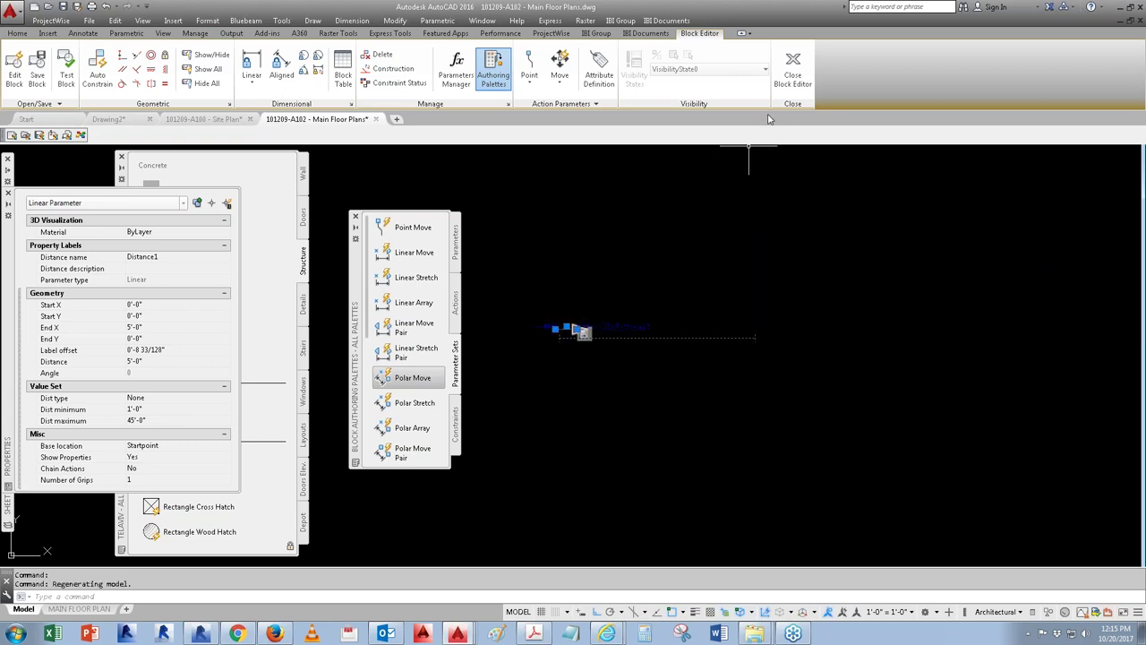
{"action": "left_click", "coordinate": [799, 70]}
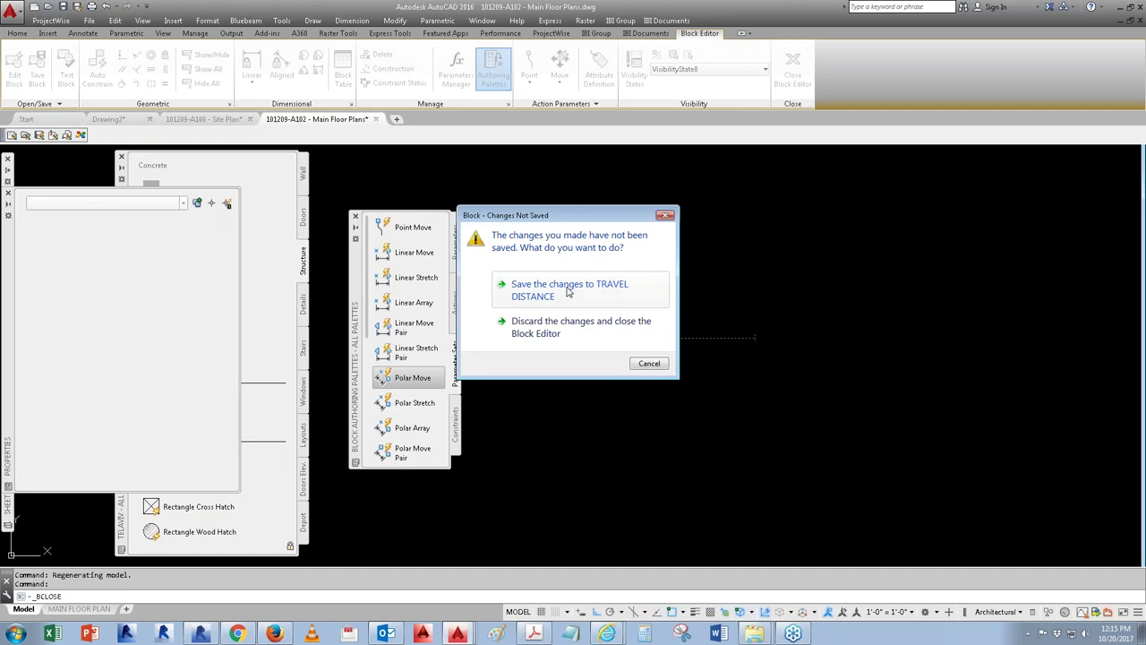
{"action": "left_click", "coordinate": [568, 290]}
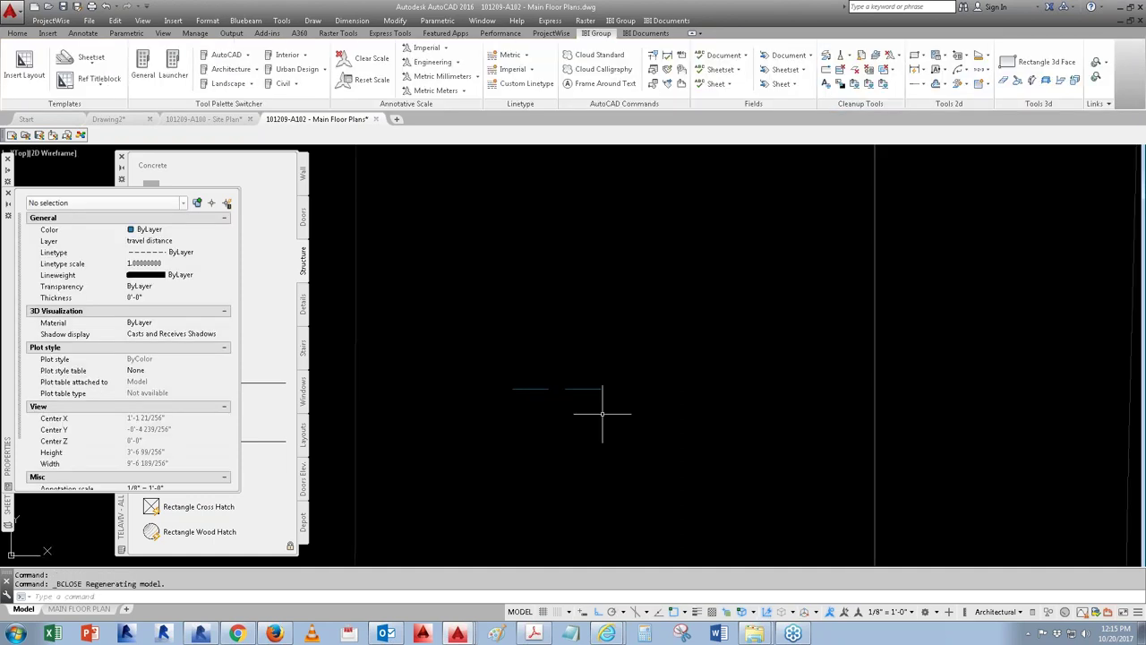
Step: Stretch the TRAVEL DISTANCE block by its end grip to the 45'-0" limit and check its custom distance property
{"action": "left_click", "coordinate": [600, 389]}
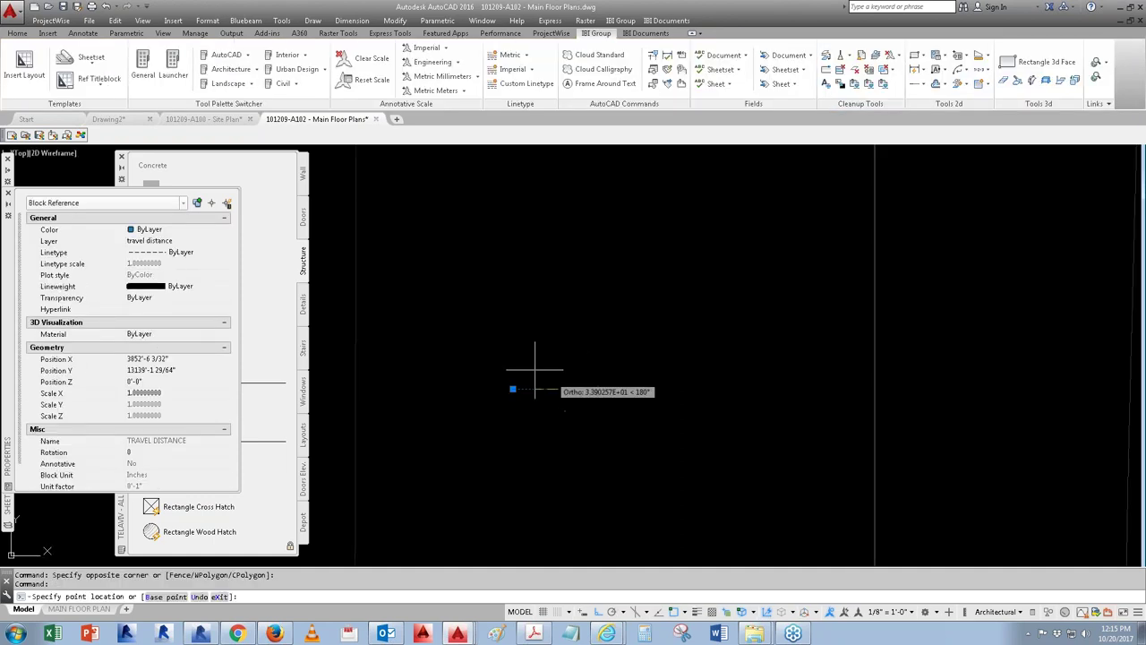
{"action": "left_click", "coordinate": [601, 388]}
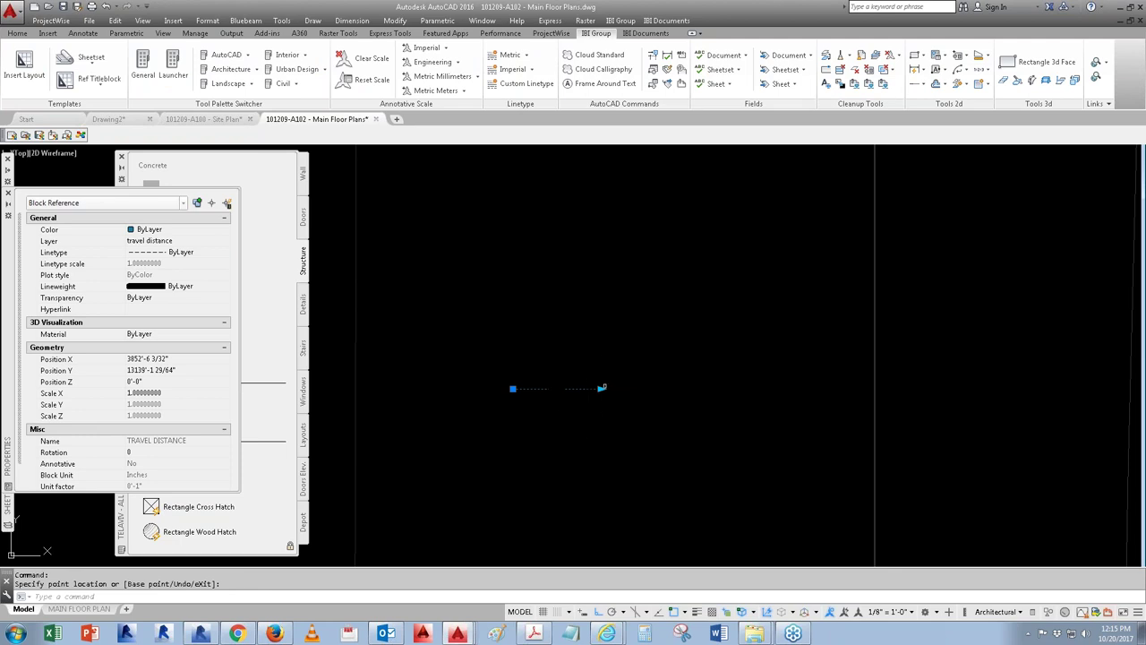
{"action": "scroll", "coordinate": [631, 397], "scroll_direction": "down", "scroll_amount": 6}
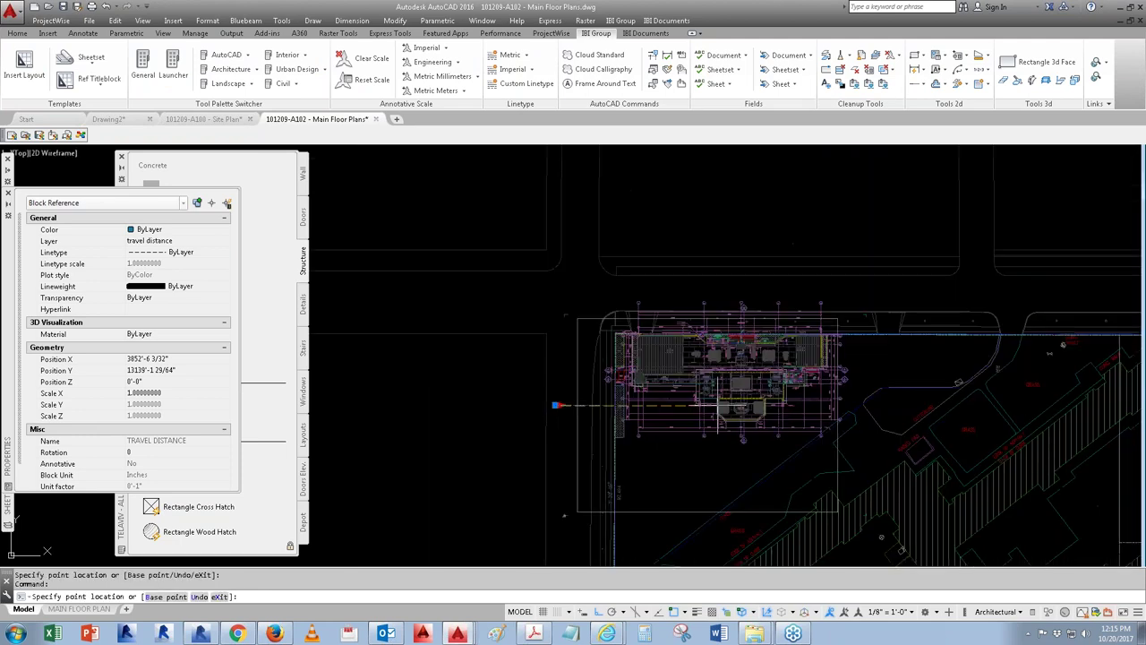
{"action": "key", "text": "Escape"}
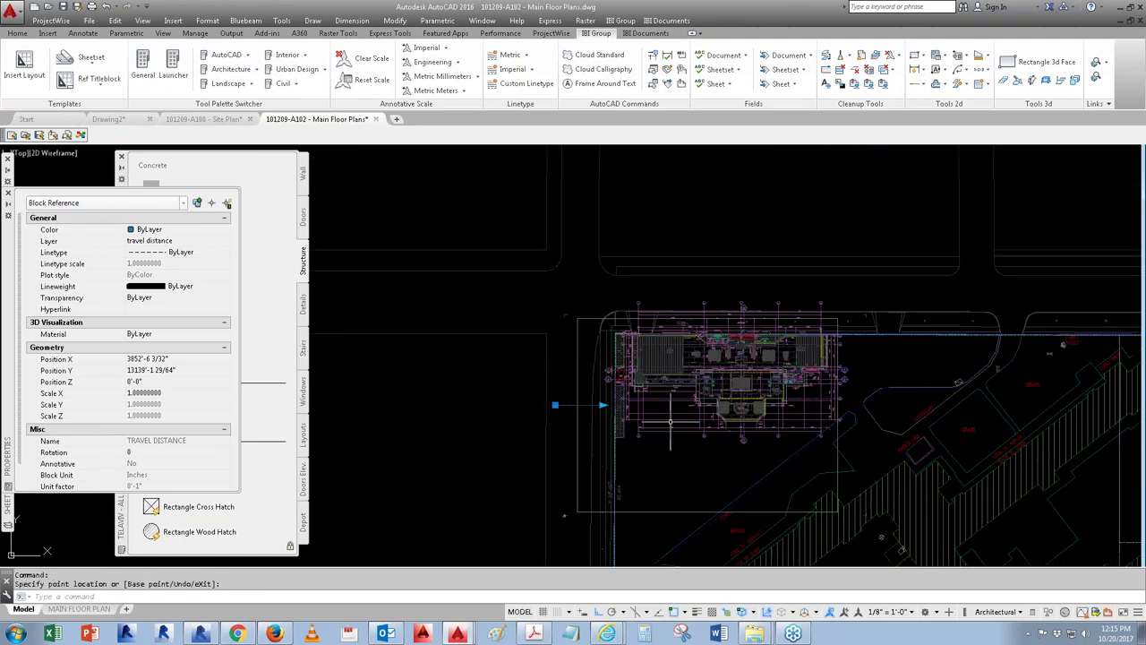
{"action": "scroll", "coordinate": [575, 421], "scroll_direction": "up", "scroll_amount": 8}
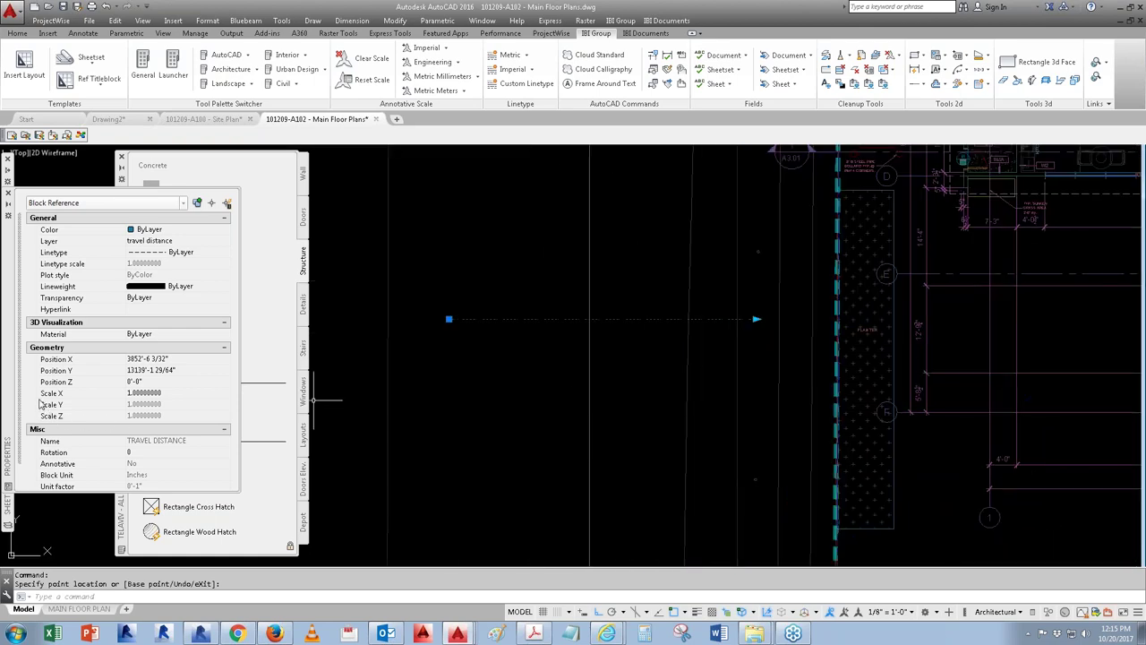
{"action": "scroll", "coordinate": [22, 412], "scroll_direction": "down", "scroll_amount": 1}
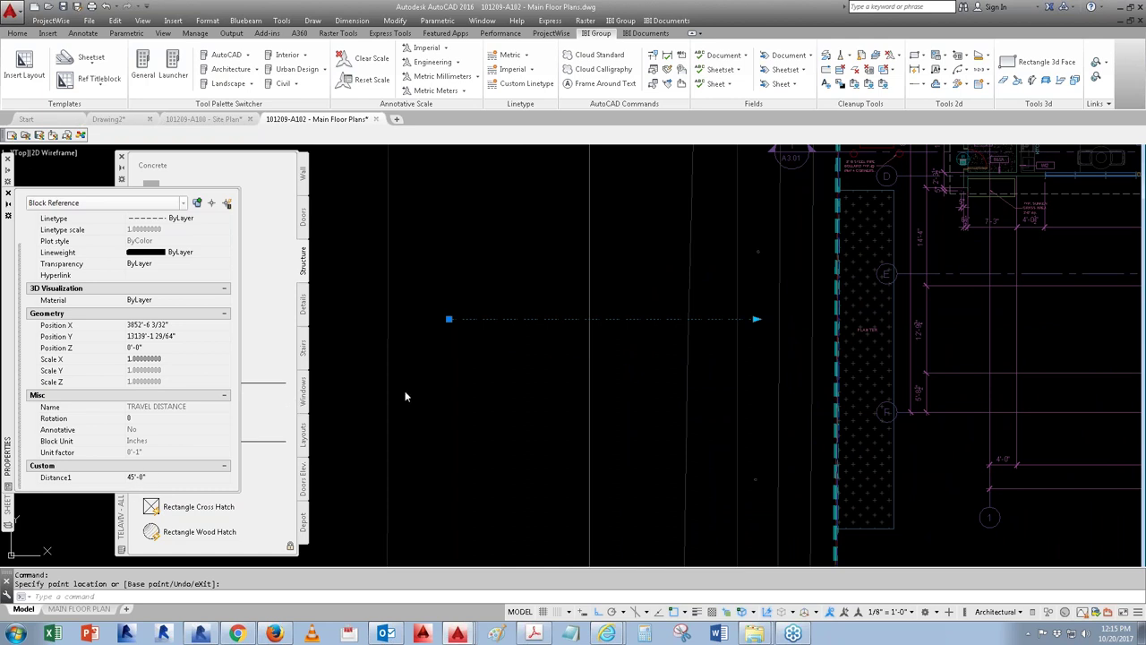
Step: Open the stretched TRAVEL DISTANCE block in the Block Editor
{"action": "right_click", "coordinate": [498, 319]}
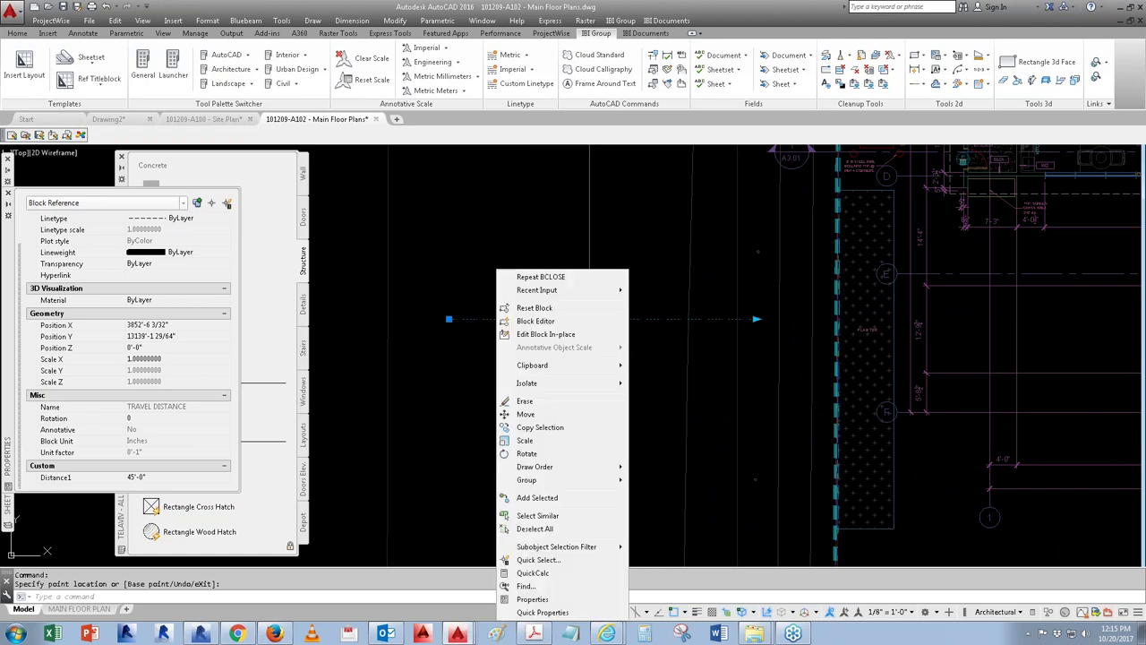
{"action": "left_click", "coordinate": [548, 321]}
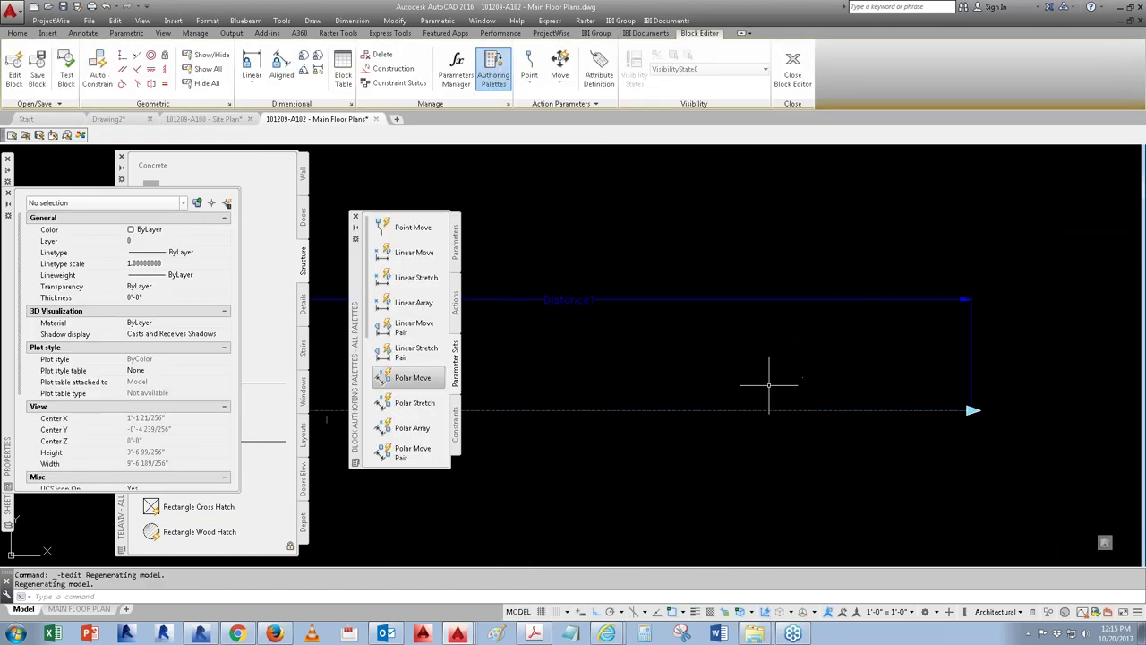
Step: Try changing the linear parameter's value set to a minimum distance of 0'-0" and a maximum distance of 5'-0"
{"action": "scroll", "coordinate": [768, 385], "scroll_direction": "down", "scroll_amount": 2}
{"action": "left_click", "coordinate": [768, 308]}
{"action": "left_click", "coordinate": [507, 359]}
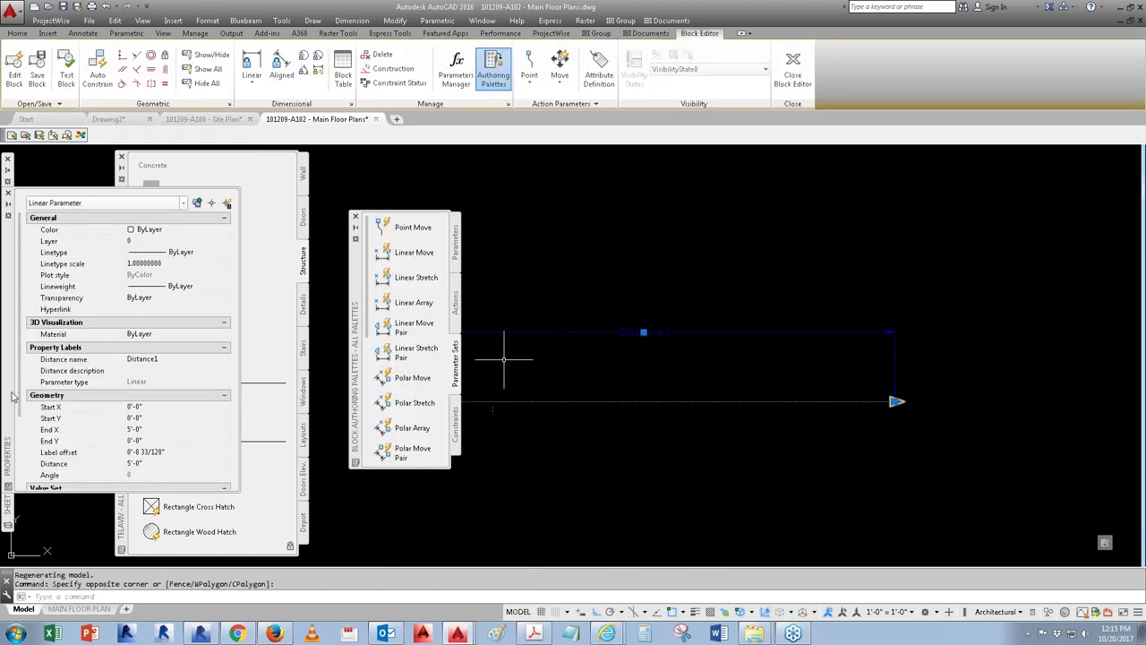
{"action": "left_click_drag", "start_coordinate": [20, 403], "coordinate": [44, 479]}
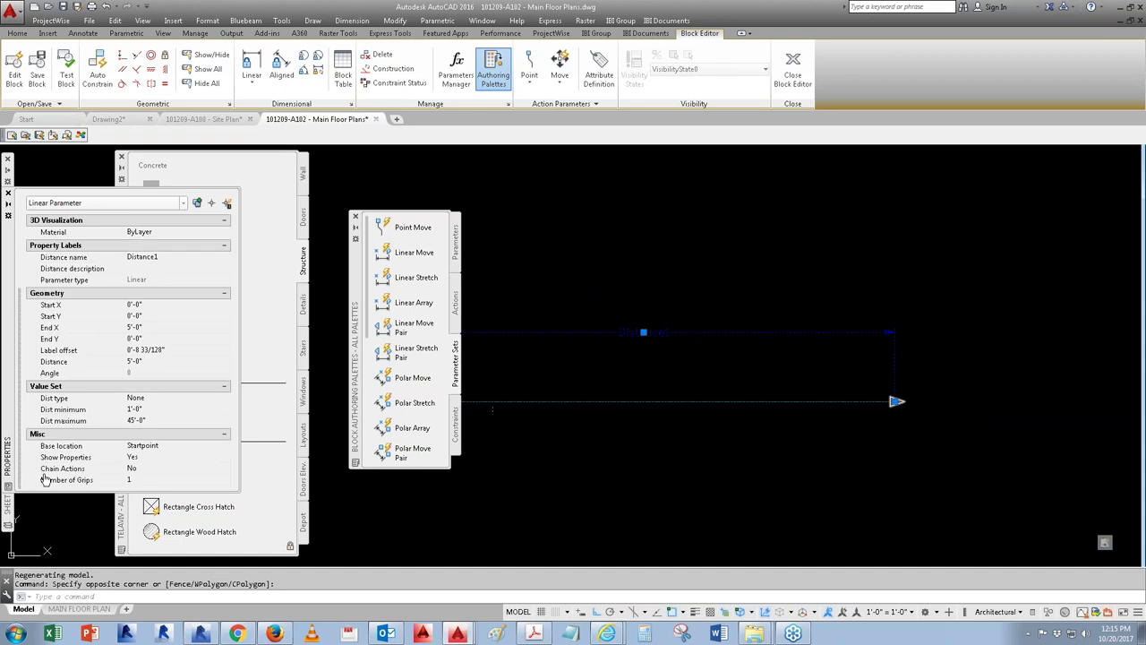
{"action": "left_click", "coordinate": [152, 409]}
{"action": "type", "text": "0"}
{"action": "key", "text": "Tab"}
{"action": "type", "text": "5"}
{"action": "key", "text": "Return"}
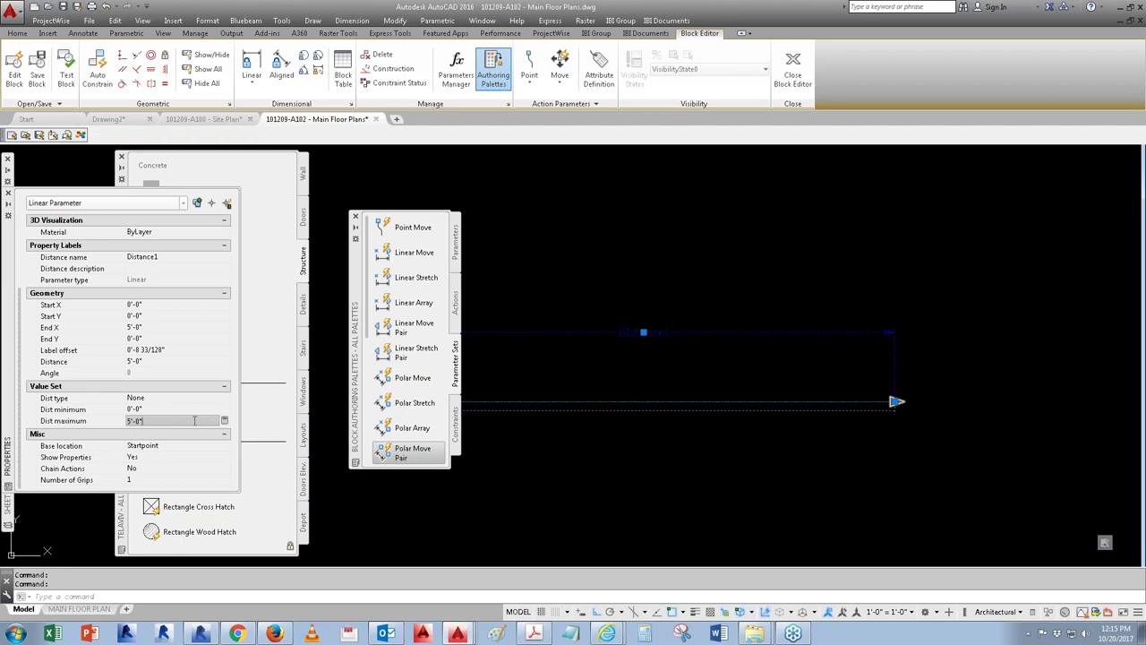
{"action": "type", "text": "0"}
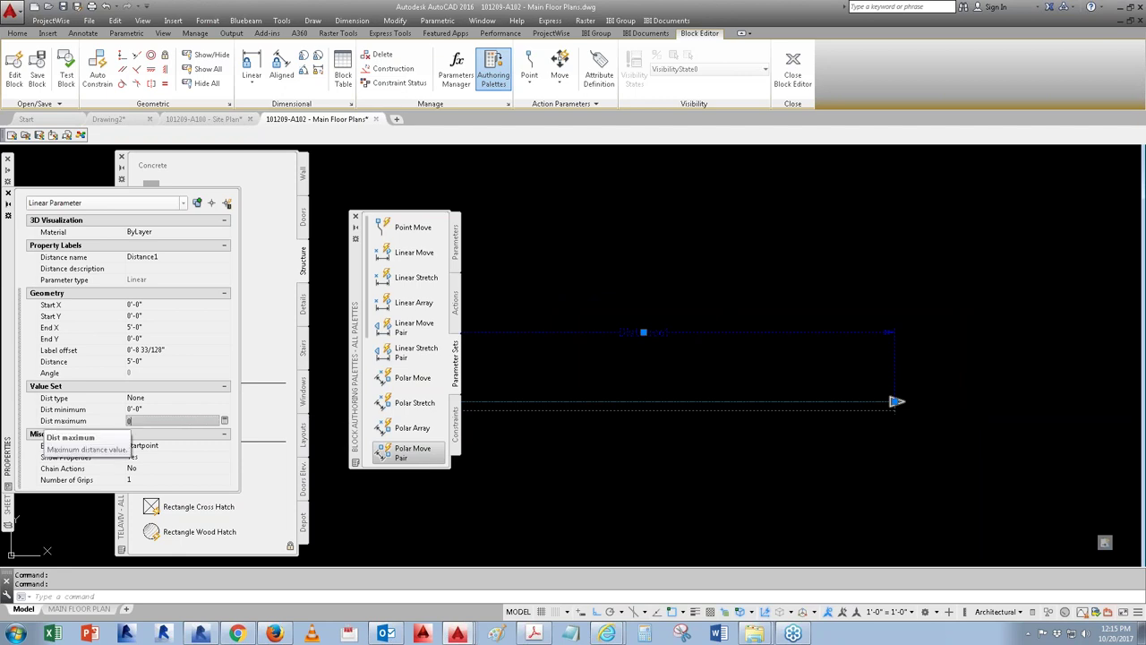
{"action": "key", "text": "Escape"}
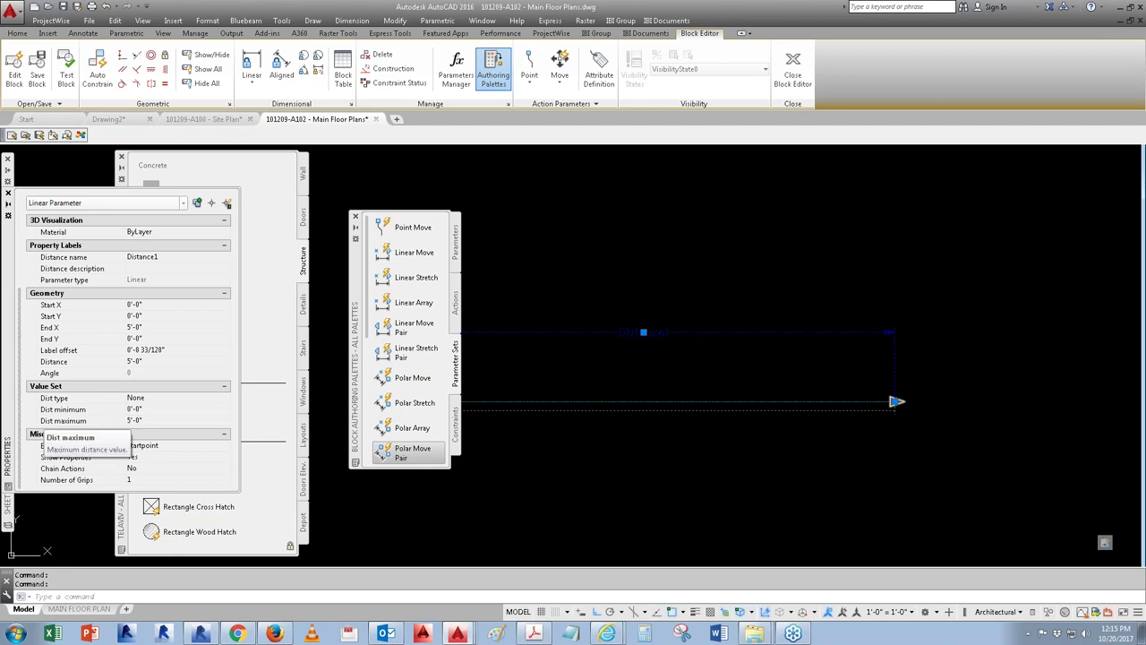
{"action": "left_click", "coordinate": [170, 421]}
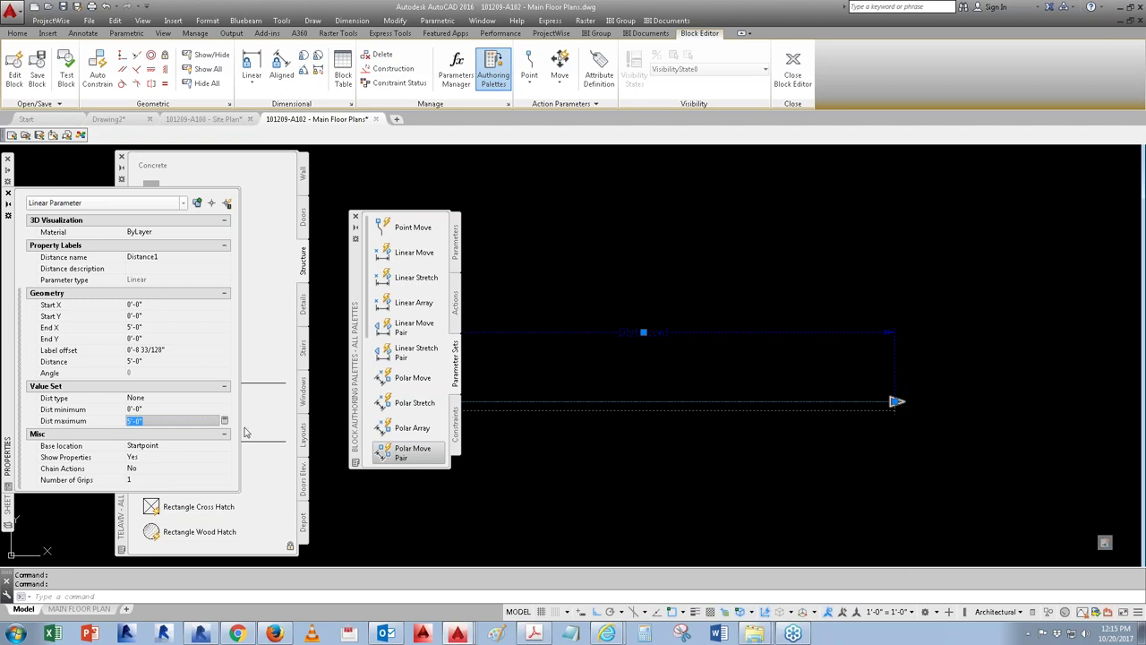
{"action": "key", "text": "Escape"}
{"action": "key", "text": "Escape"}
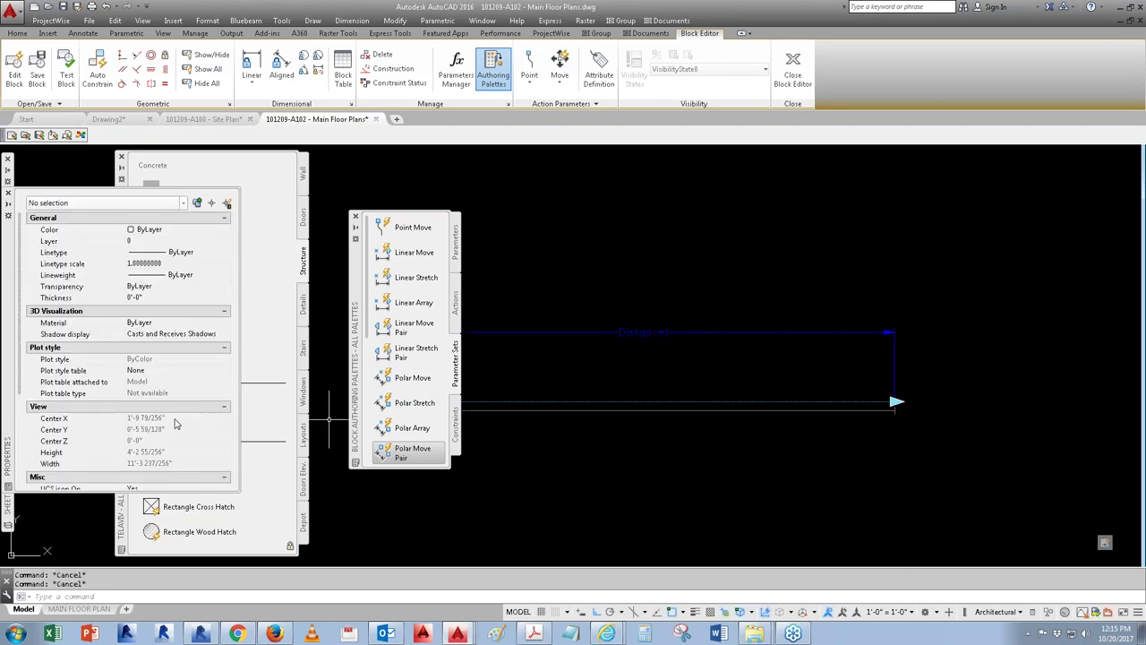
Step: Erase the existing linear parameter above the dashed line
{"action": "left_click", "coordinate": [676, 352]}
{"action": "left_click", "coordinate": [635, 300]}
{"action": "type", "text": "e"}
{"action": "key", "text": "Return"}
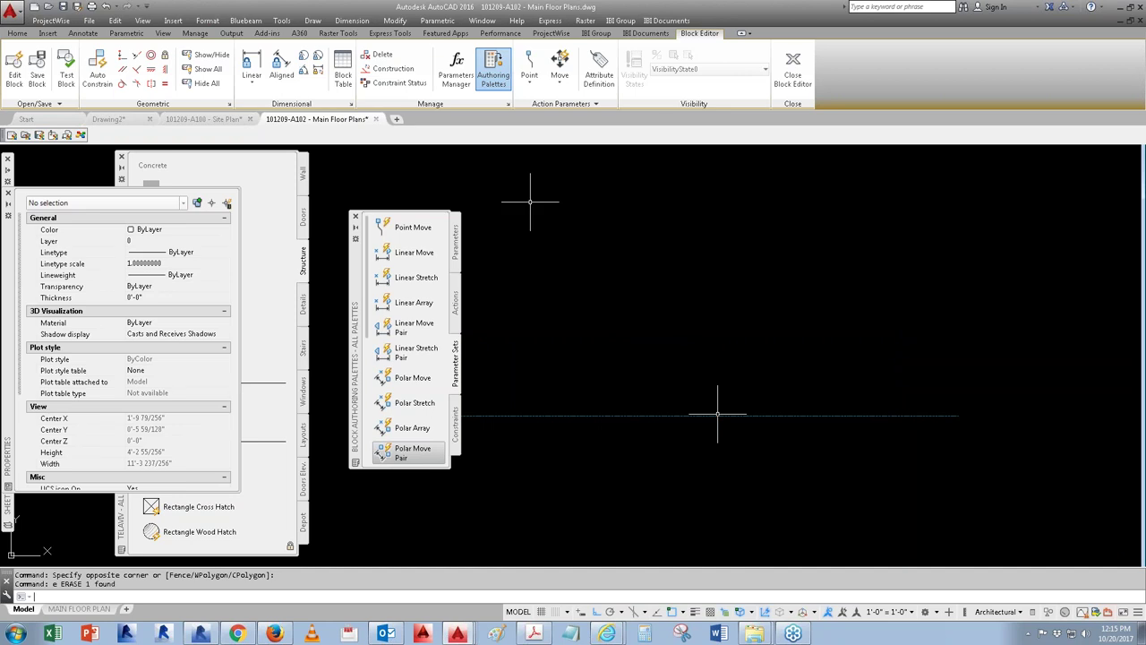
Step: Add a new Linear Stretch parameter set from the dashed line's left end to its right end, with the label above
{"action": "left_click", "coordinate": [394, 302]}
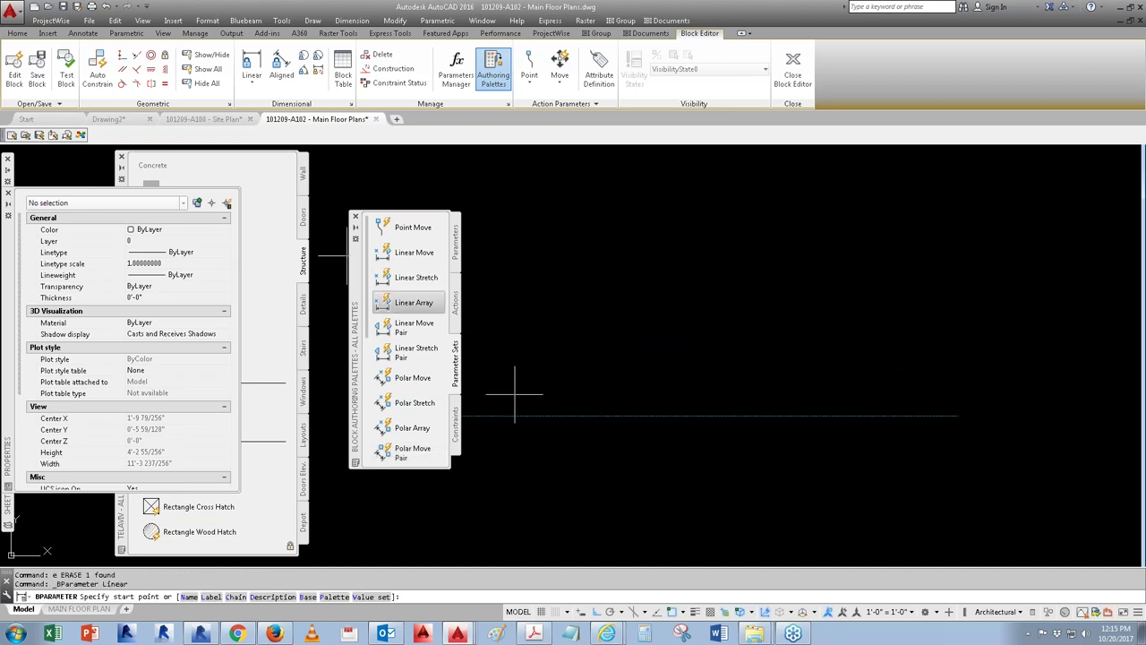
{"action": "left_click", "coordinate": [547, 429]}
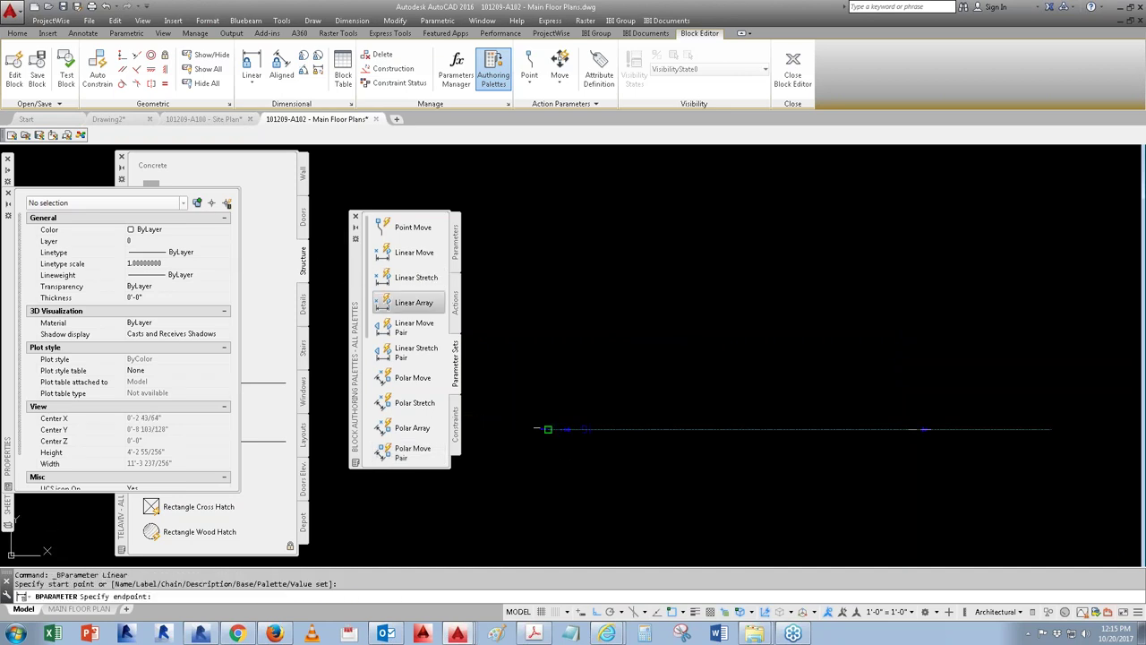
{"action": "left_click", "coordinate": [1045, 428]}
{"action": "left_click", "coordinate": [1035, 369]}
{"action": "middle_click_drag", "start_coordinate": [1036, 376], "coordinate": [978, 348]}
Step: Define the new action's selection set with a stretch frame around the line's right end and the line as its object
{"action": "right_click", "coordinate": [1015, 365]}
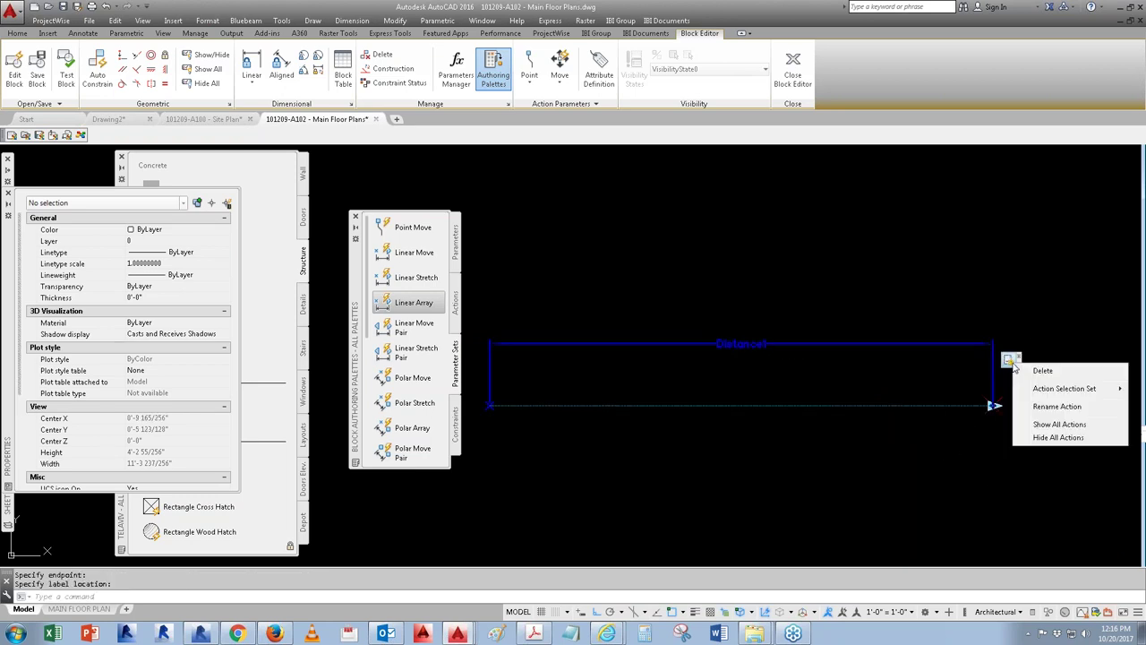
{"action": "mouse_move", "coordinate": [1044, 391]}
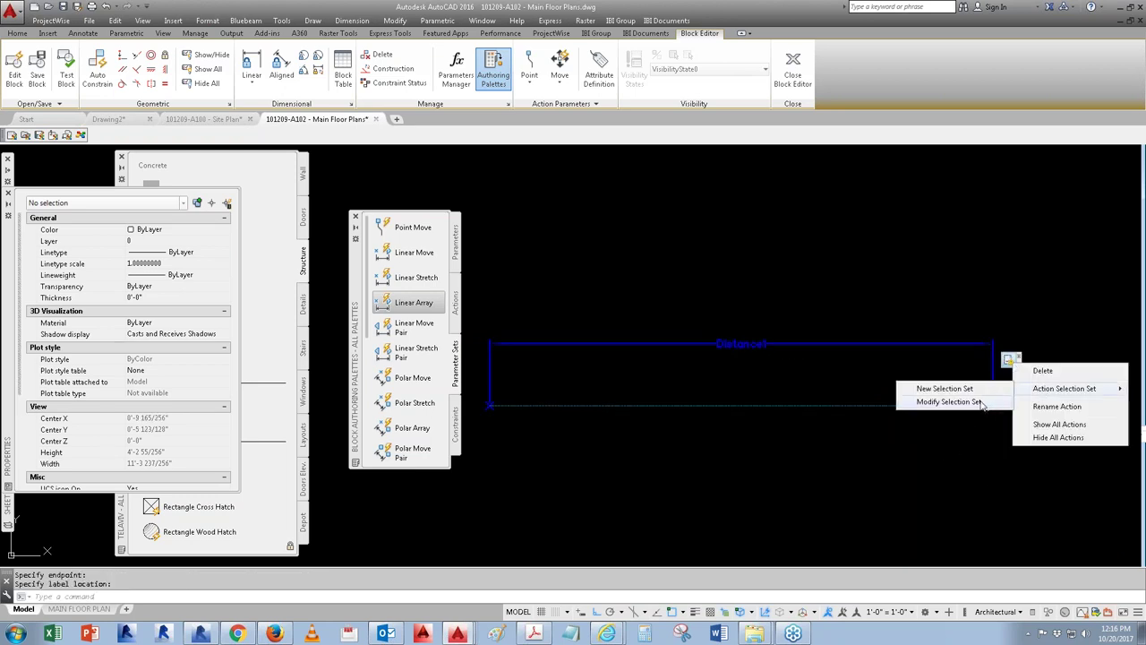
{"action": "left_click", "coordinate": [949, 401]}
{"action": "left_click", "coordinate": [1051, 436]}
{"action": "left_click", "coordinate": [943, 380]}
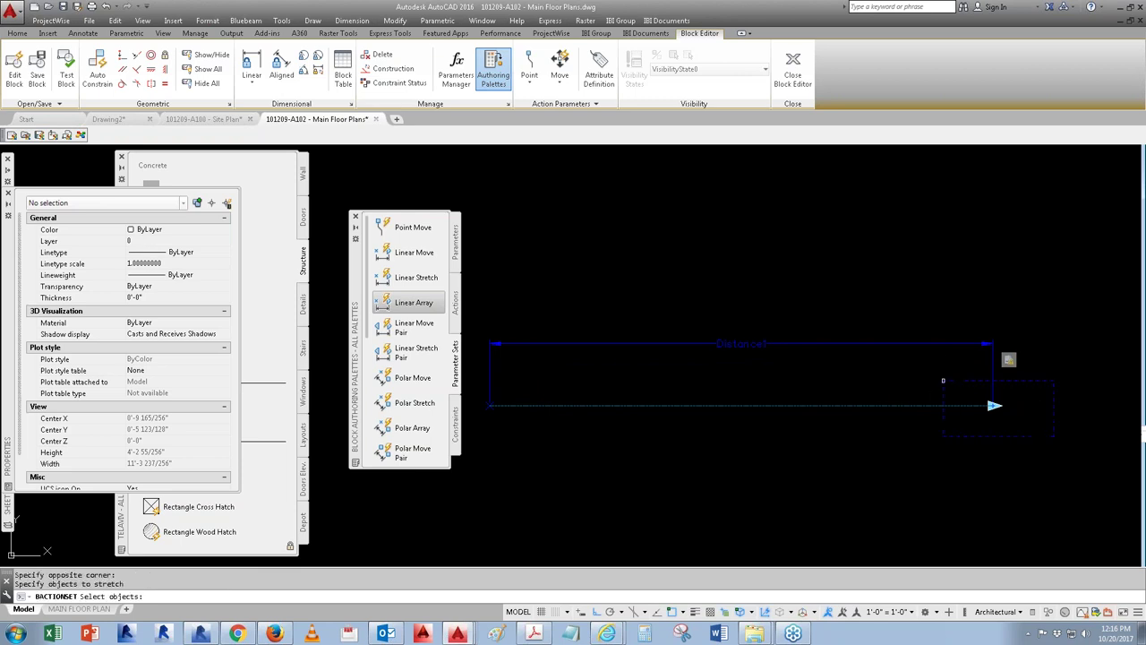
{"action": "left_click", "coordinate": [1001, 428]}
{"action": "left_click", "coordinate": [961, 399]}
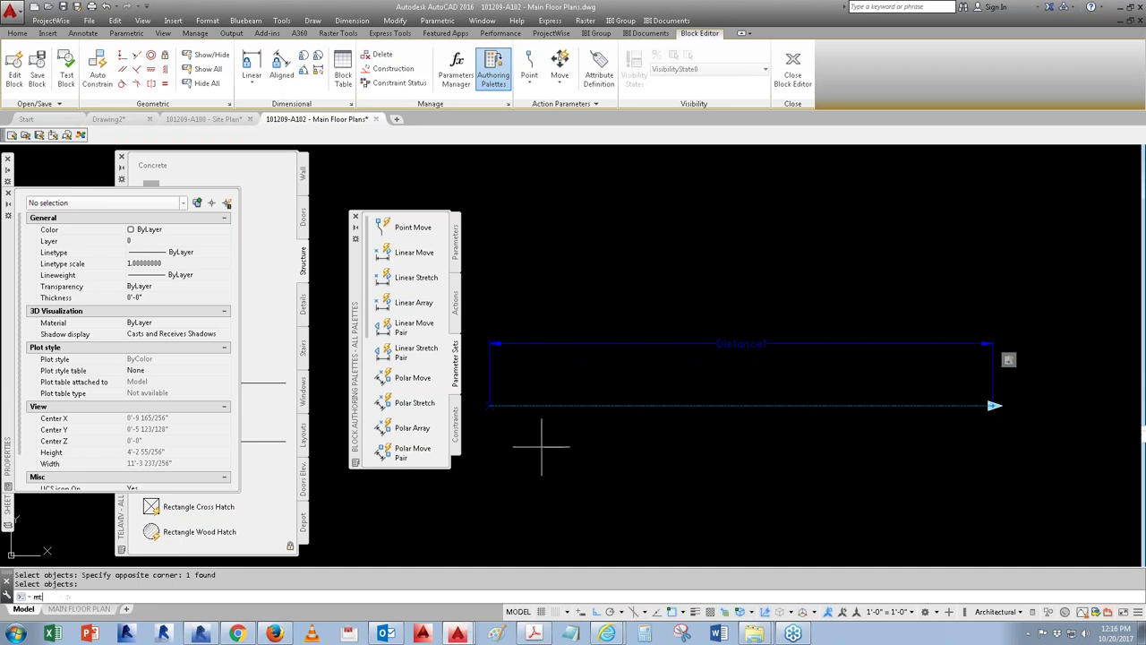
{"action": "key", "text": "Return"}
{"action": "key", "text": "Escape"}
{"action": "key", "text": "Escape"}
{"action": "type", "text": "s"}
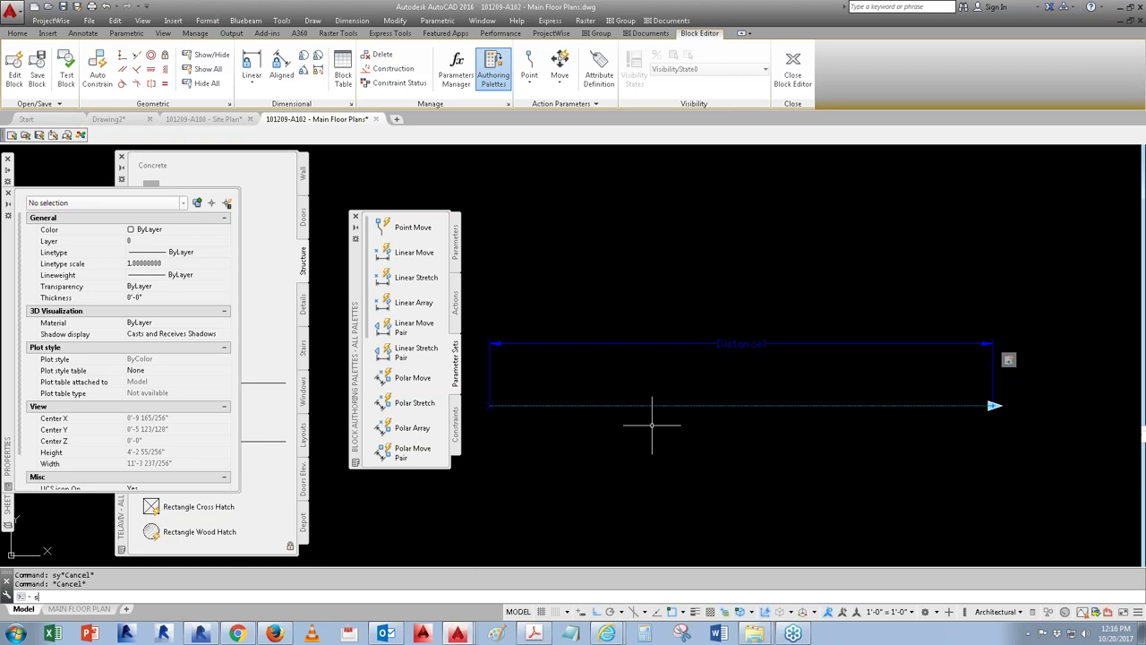
{"action": "type", "text": "y"}
{"action": "key", "text": "Escape"}
{"action": "key", "text": "Escape"}
Step: Make Arial Bold the current text style
{"action": "type", "text": "st"}
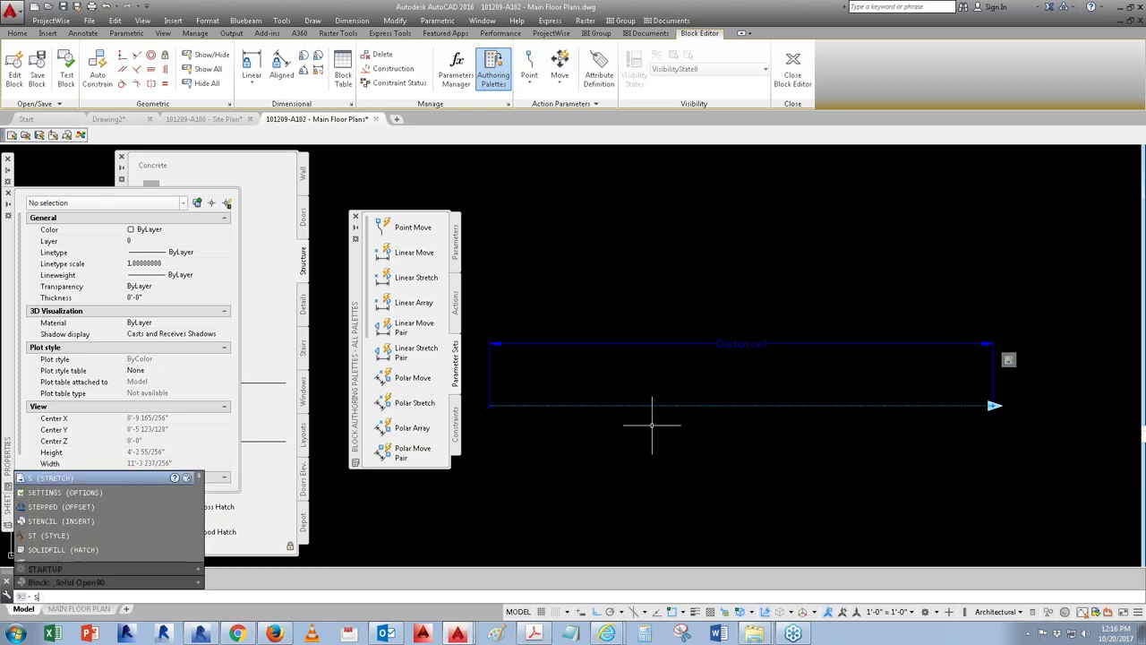
{"action": "key", "text": "Return"}
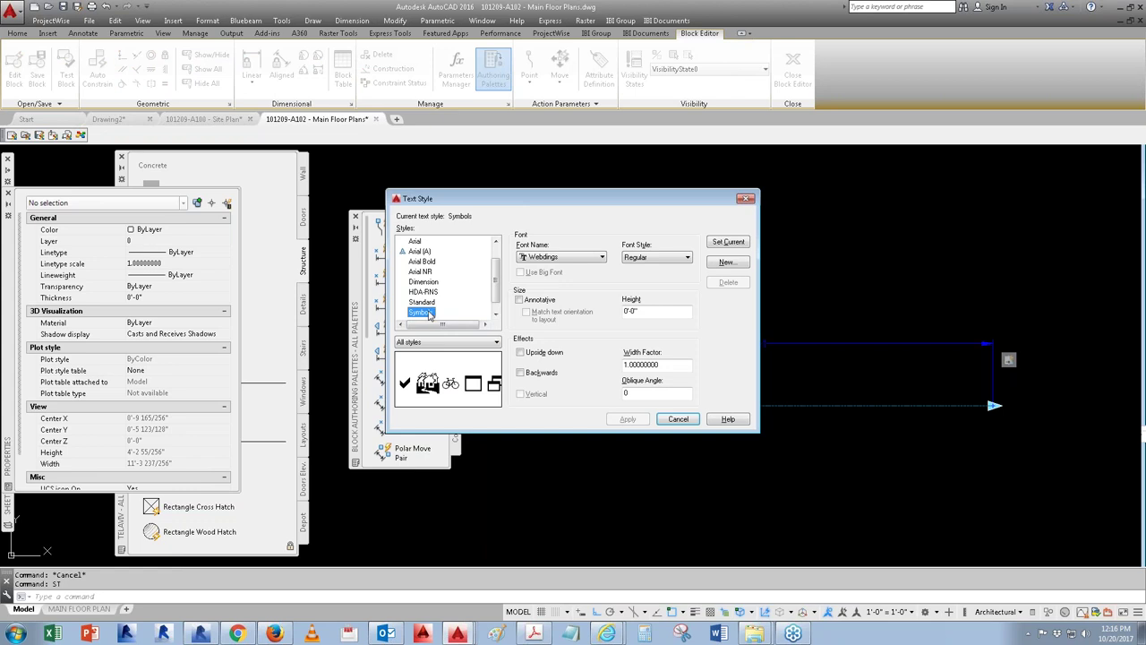
{"action": "left_click", "coordinate": [424, 261]}
{"action": "left_click", "coordinate": [729, 243]}
{"action": "left_click", "coordinate": [675, 421]}
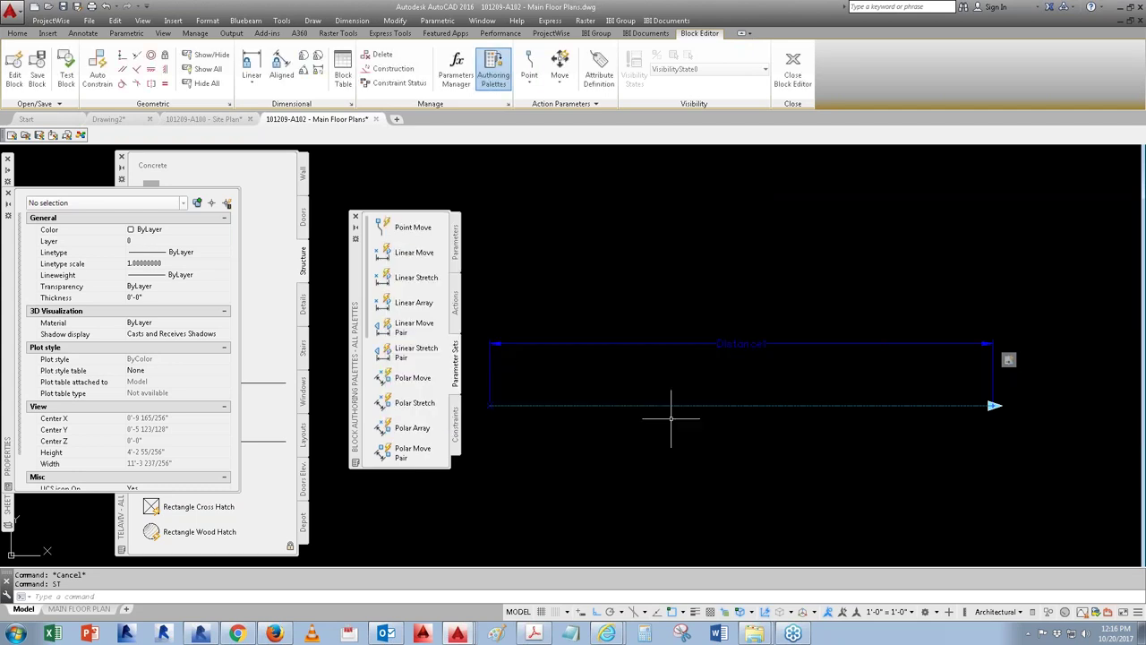
Step: Add the multiline text "test" between the dashed line and the parameter's dimension line
{"action": "type", "text": "mt"}
{"action": "key", "text": "Return"}
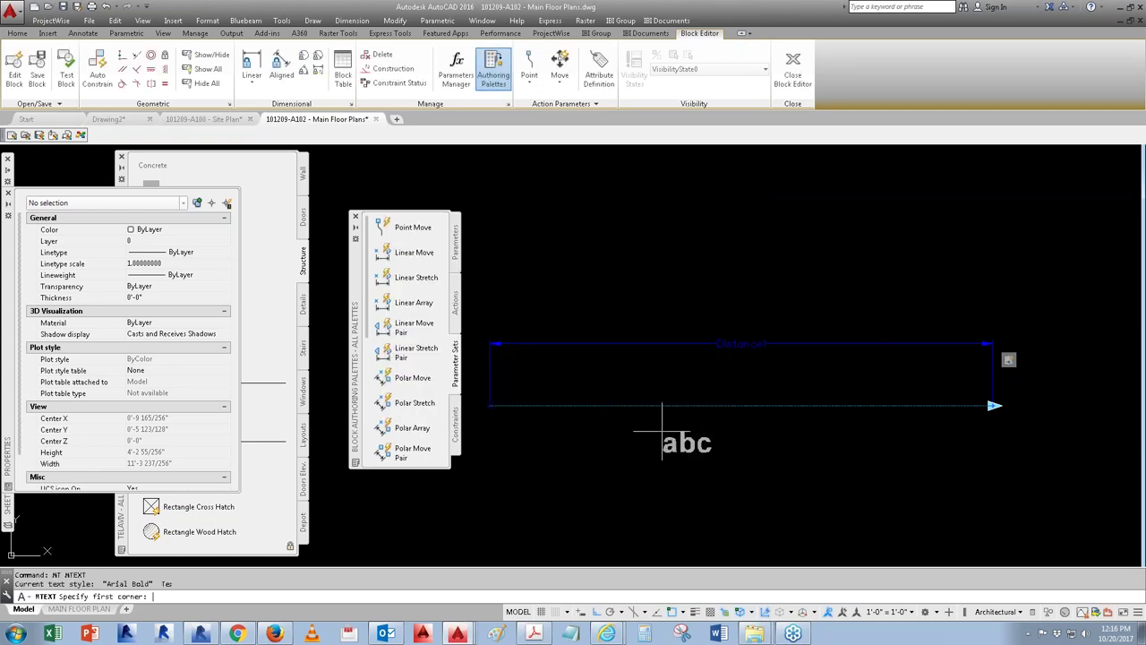
{"action": "left_click", "coordinate": [662, 359]}
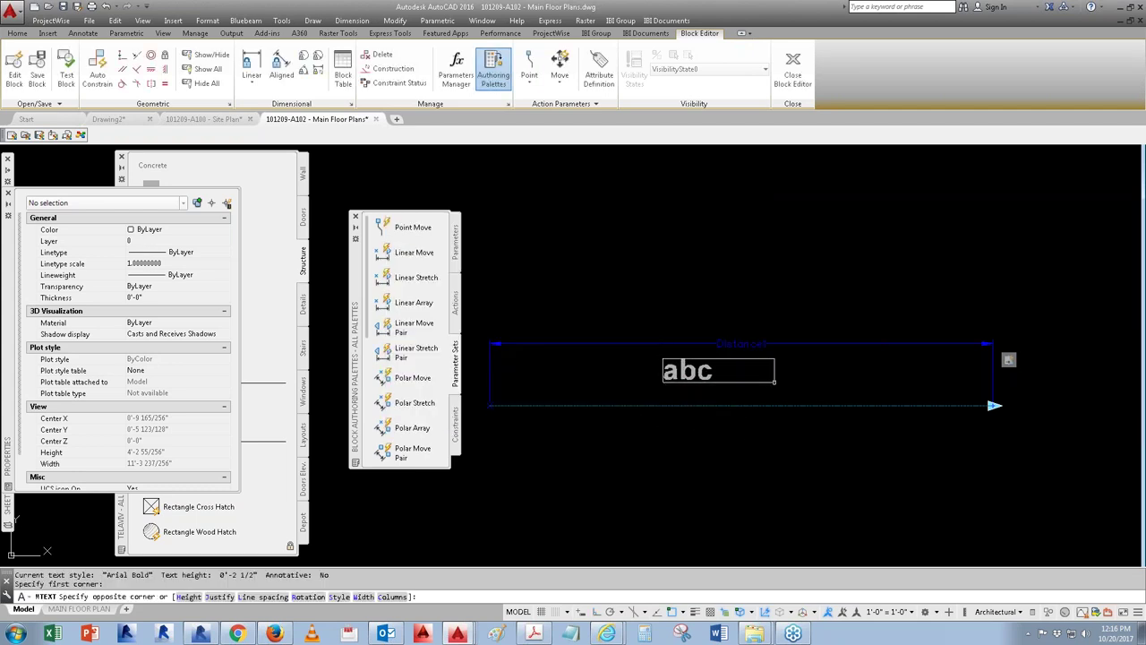
{"action": "left_click", "coordinate": [801, 396]}
{"action": "type", "text": "test"}
{"action": "left_click", "coordinate": [743, 429]}
{"action": "key", "text": "Escape"}
{"action": "key", "text": "Escape"}
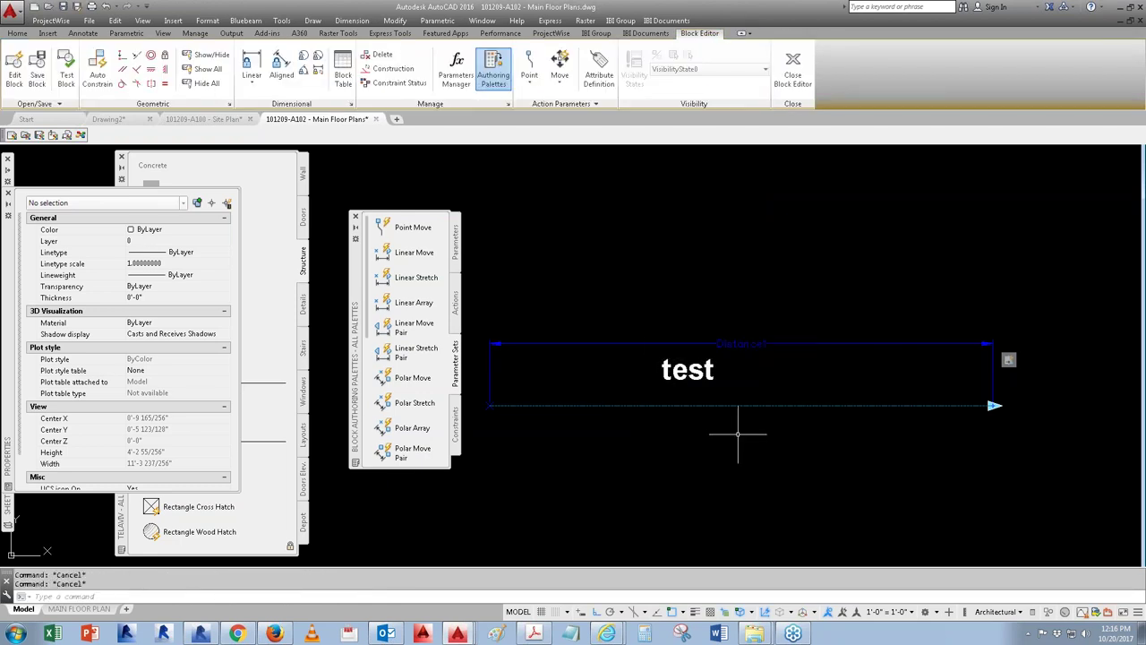
Step: Start inserting a field in place of the word "test", using the Objects category and the Object field name
{"action": "left_click", "coordinate": [706, 374]}
{"action": "double_click", "coordinate": [705, 374]}
{"action": "right_click", "coordinate": [687, 376]}
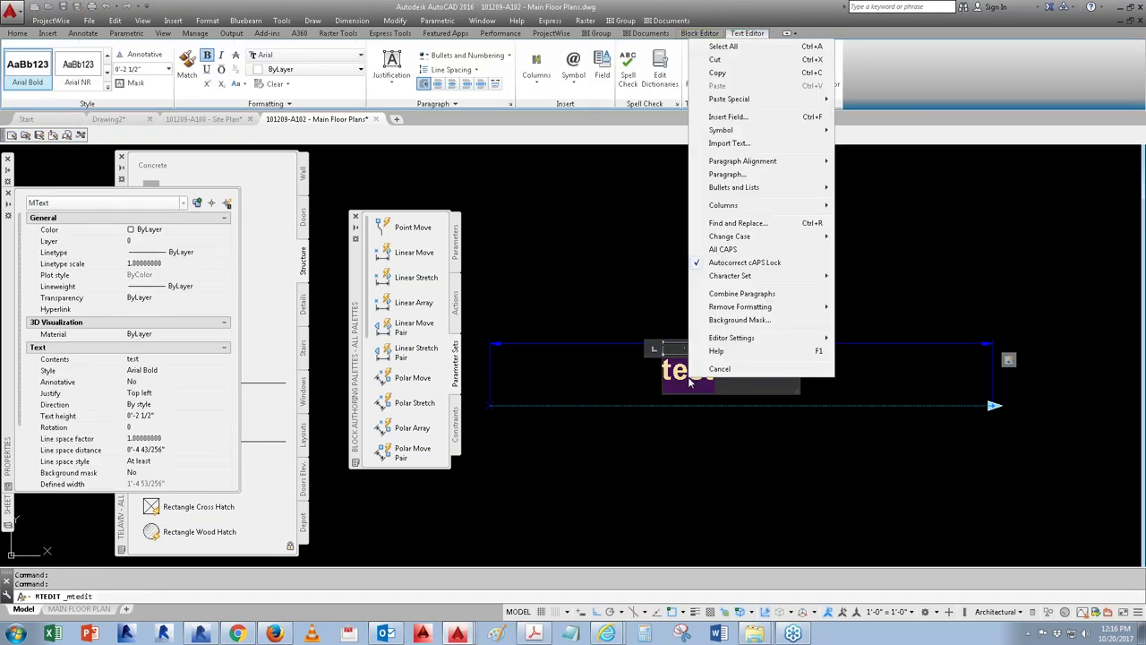
{"action": "left_click", "coordinate": [729, 117]}
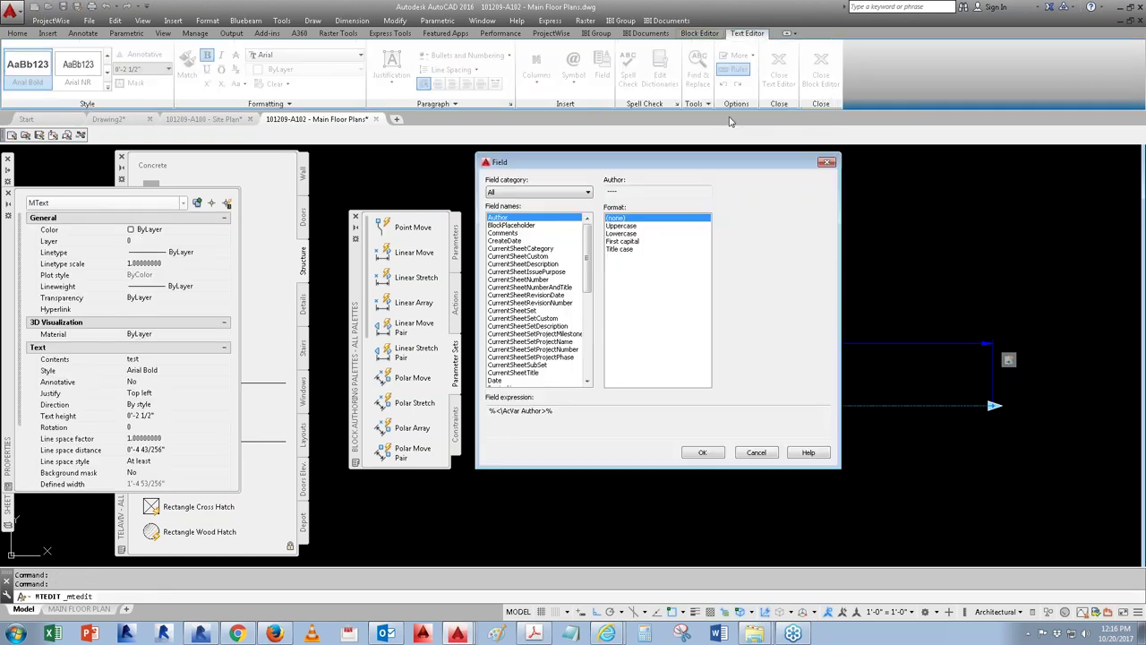
{"action": "left_click", "coordinate": [533, 191]}
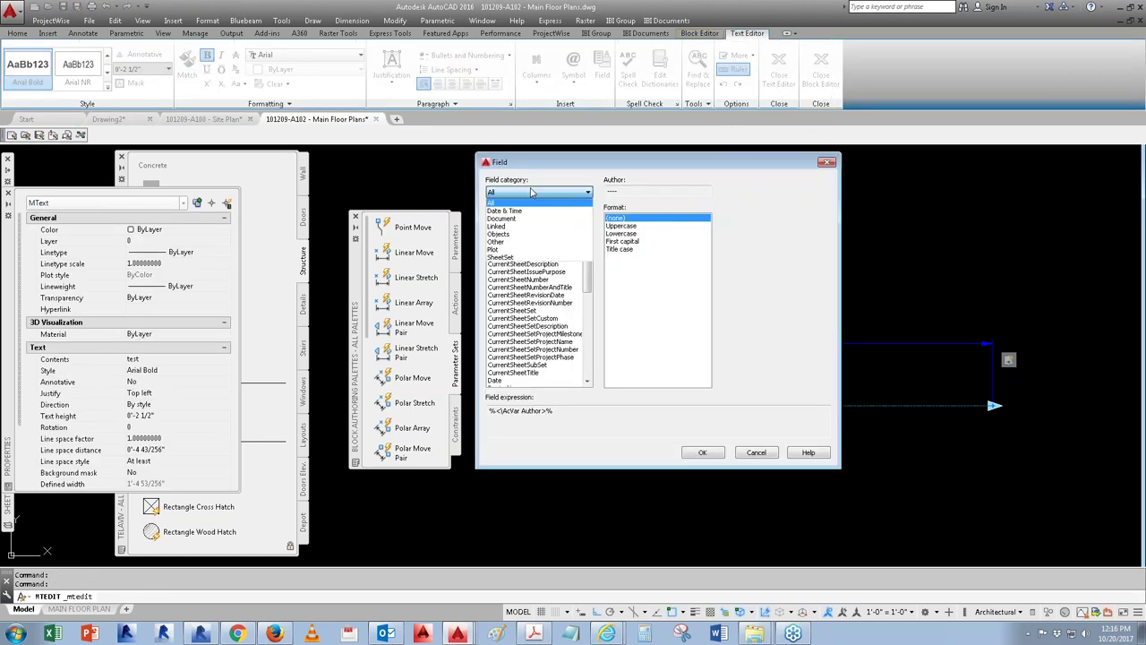
{"action": "left_click", "coordinate": [510, 235]}
{"action": "left_click", "coordinate": [499, 241]}
Step: Link the field to the dashed polyline and insert its Length property in current units
{"action": "left_click", "coordinate": [705, 193]}
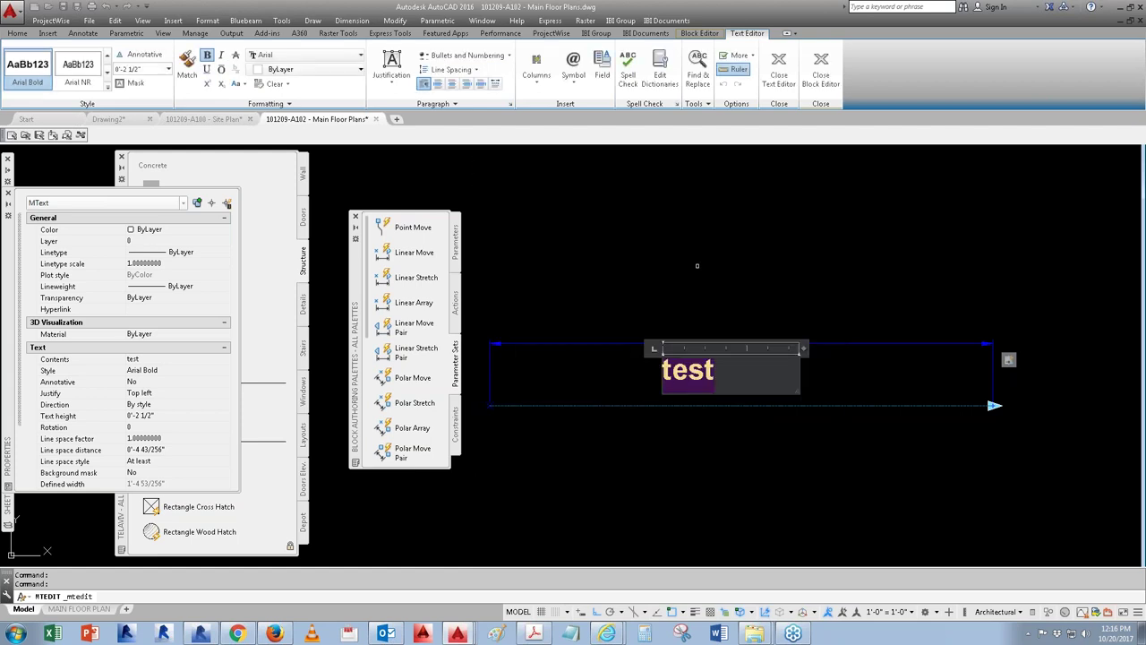
{"action": "left_click", "coordinate": [659, 404]}
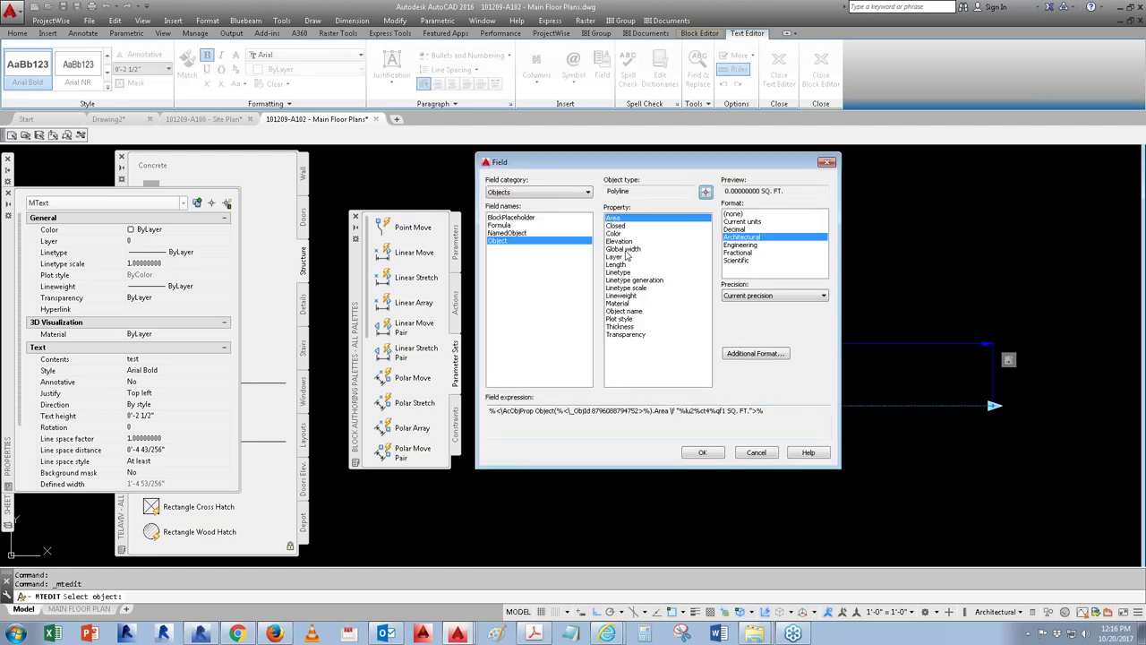
{"action": "left_click", "coordinate": [634, 264]}
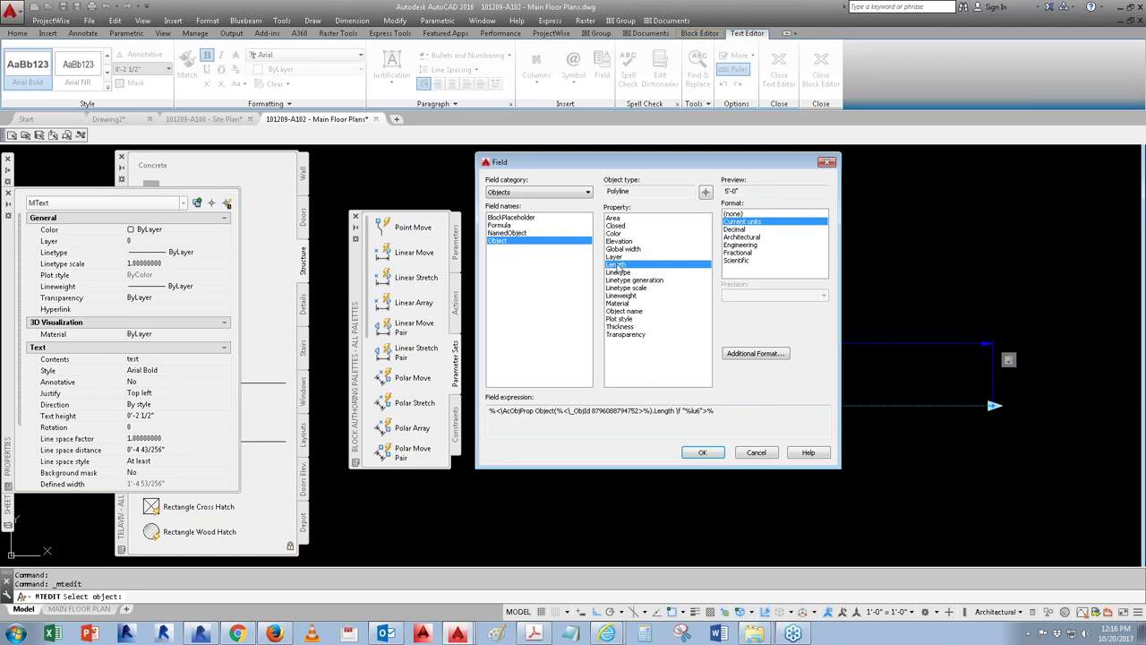
{"action": "left_click", "coordinate": [703, 452]}
{"action": "left_click", "coordinate": [749, 465]}
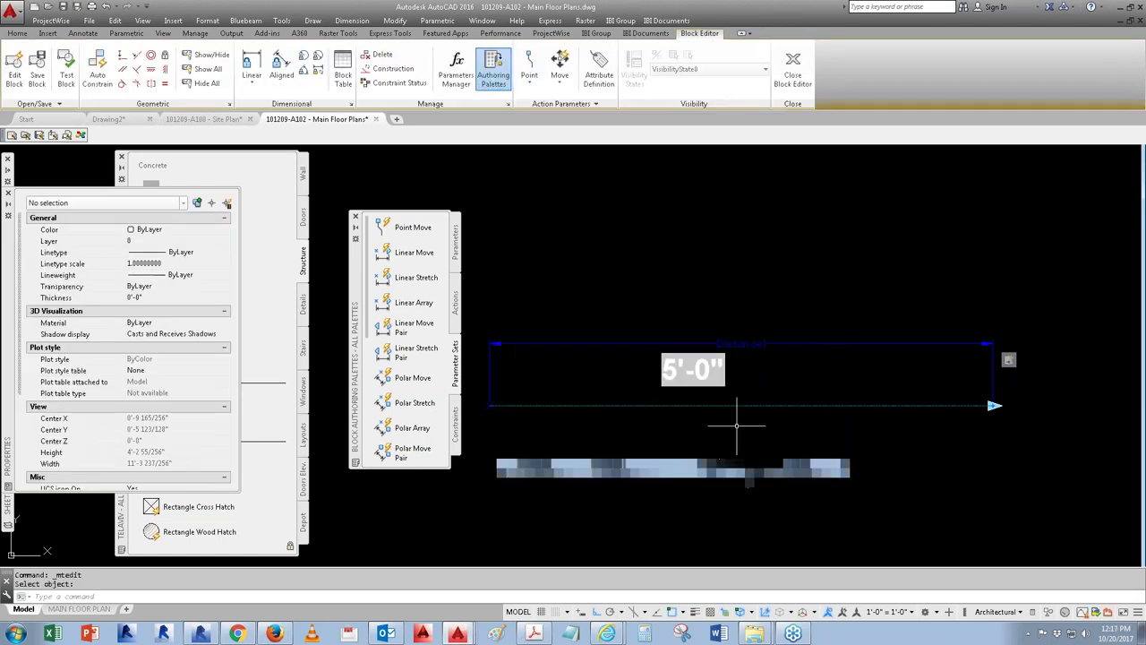
Step: Add the word "DISTANCE" and a space in front of the length field in the multiline text
{"action": "double_click", "coordinate": [692, 369]}
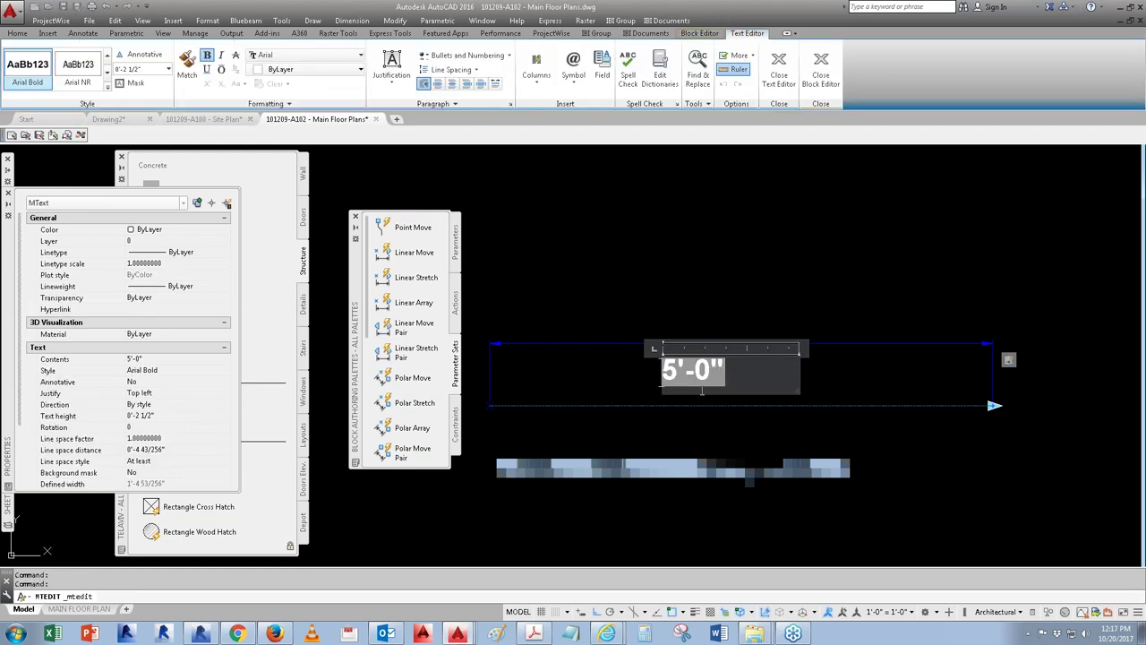
{"action": "type", "text": "de"}
{"action": "key", "text": "BackSpace"}
{"action": "key", "text": "BackSpace"}
{"action": "type", "text": "DISTANCE"}
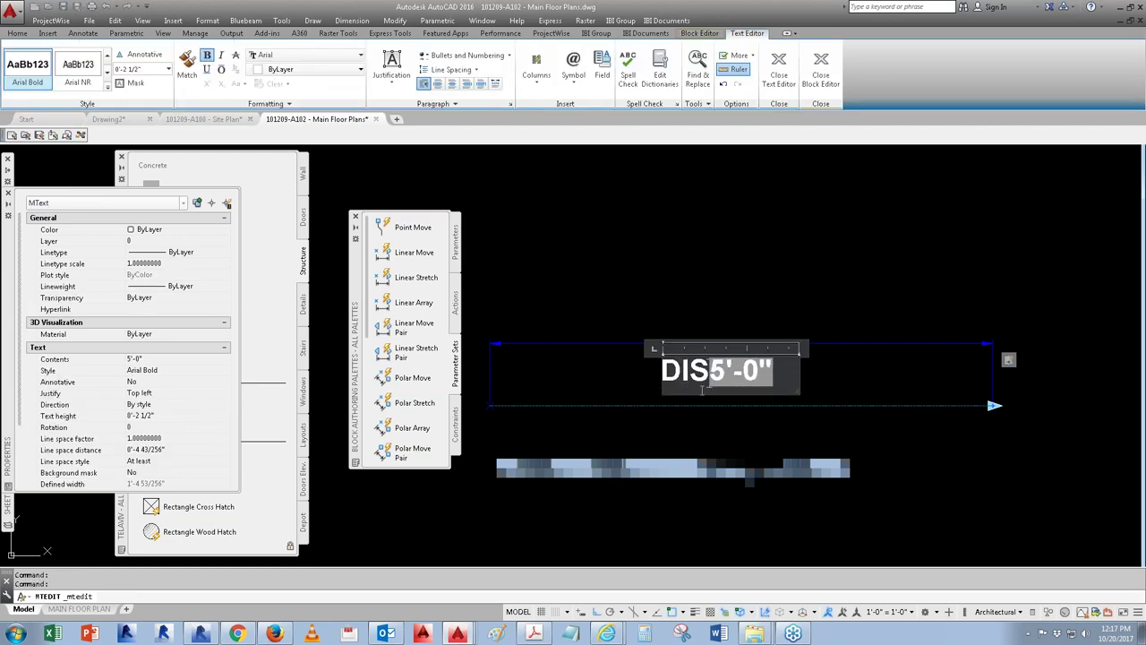
{"action": "key", "text": "Return"}
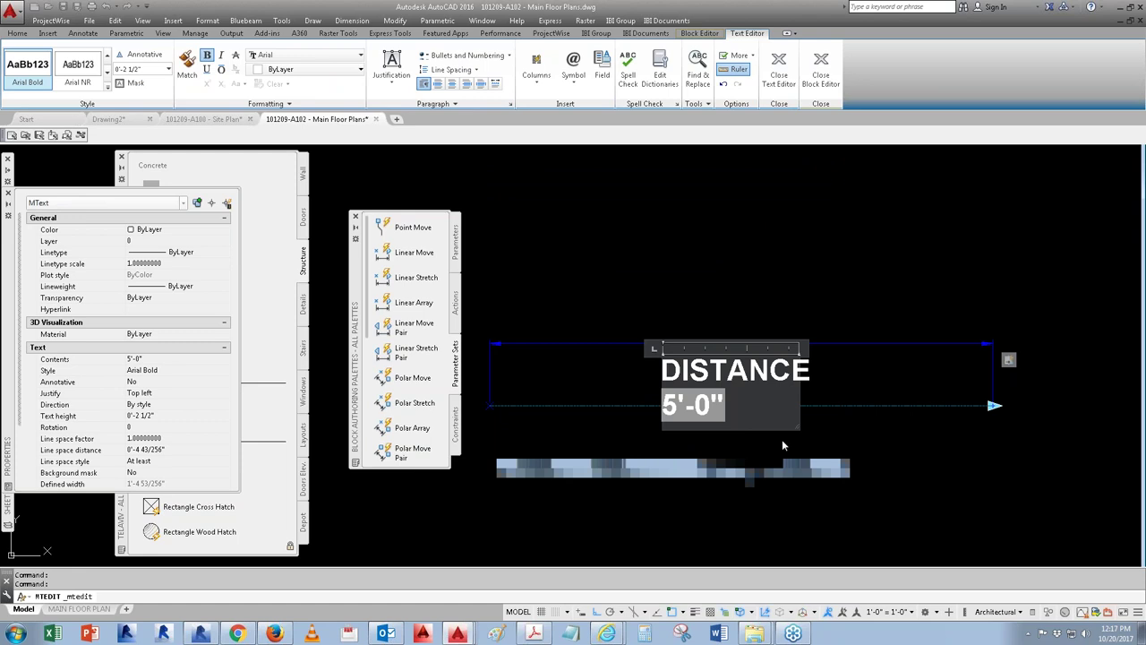
{"action": "left_click", "coordinate": [781, 445]}
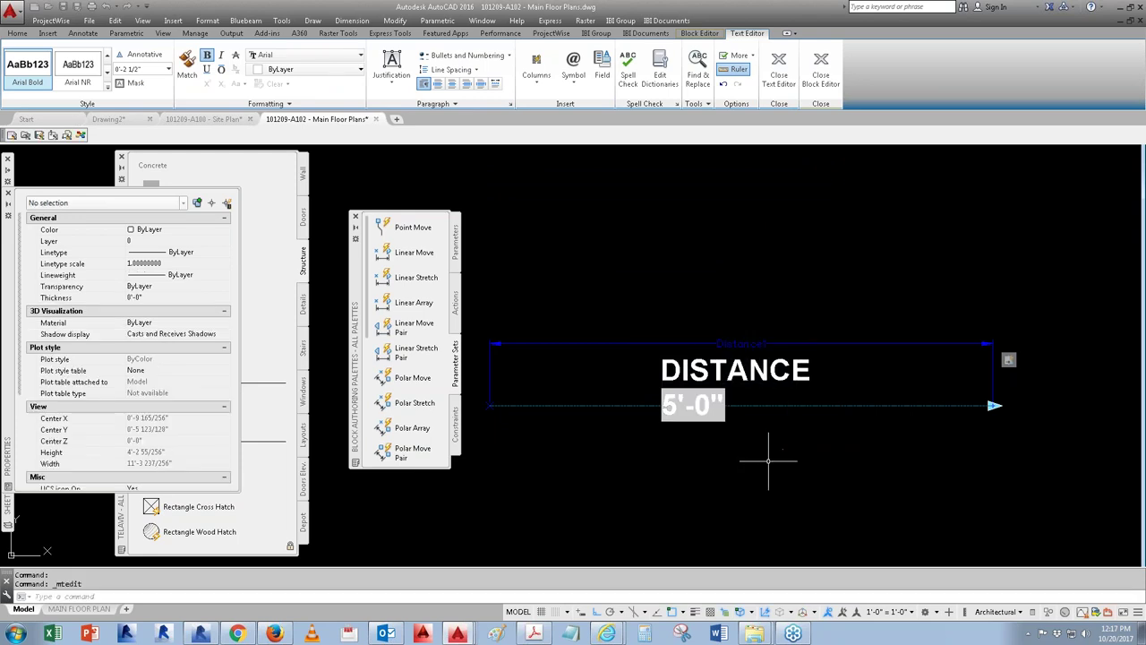
Step: Widen the DISTANCE text frame to about 2'-6" and close the Block Editor, saving the changes
{"action": "left_click", "coordinate": [799, 358]}
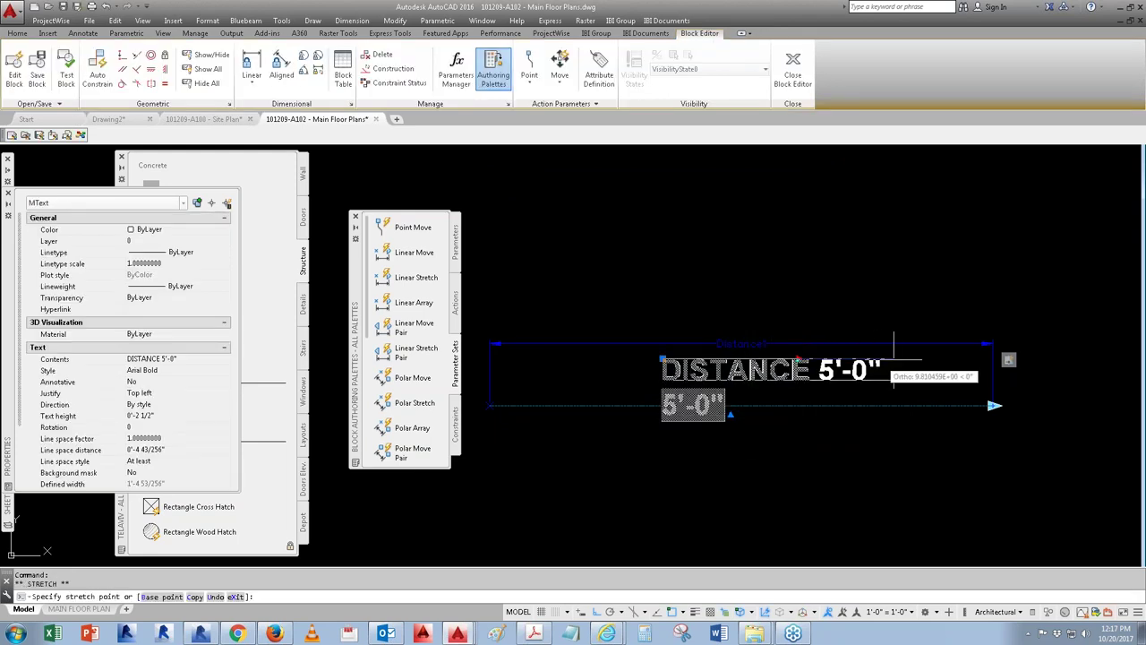
{"action": "left_click", "coordinate": [960, 379]}
{"action": "key", "text": "Escape"}
{"action": "key", "text": "Escape"}
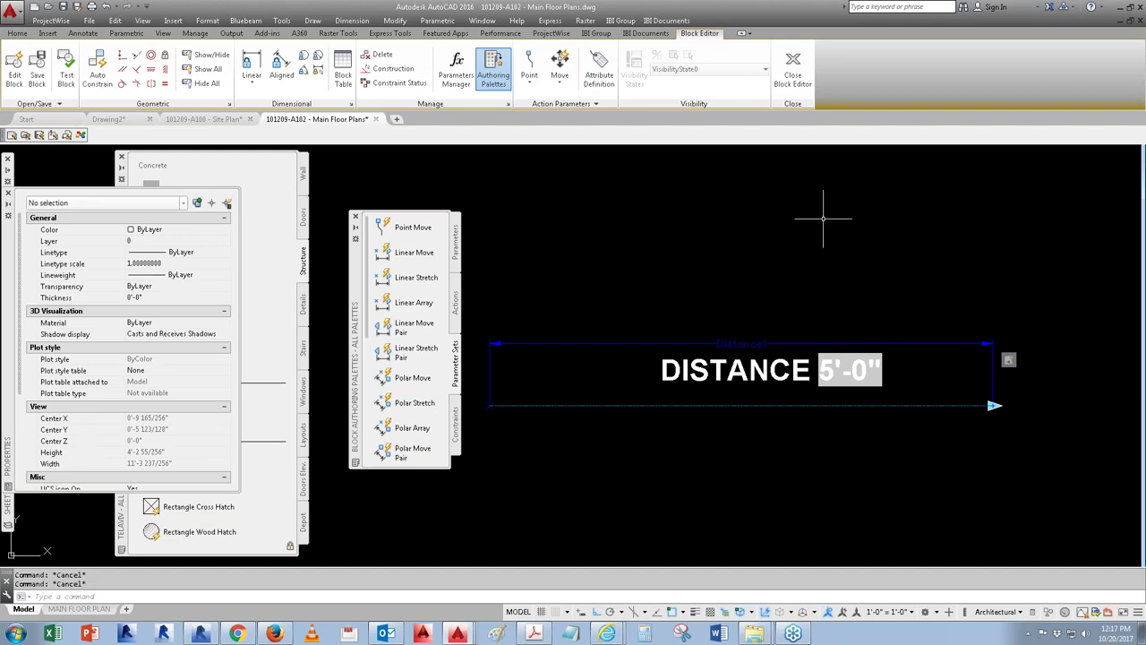
{"action": "left_click", "coordinate": [803, 77]}
{"action": "left_click", "coordinate": [566, 318]}
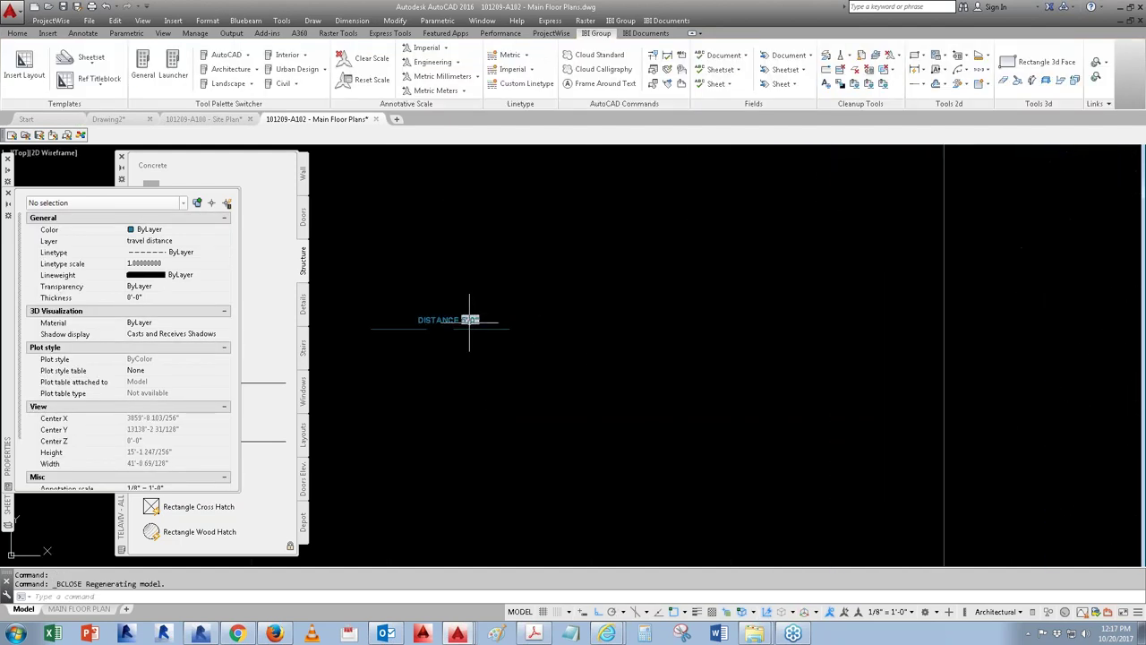
Step: Stretch the TRAVEL DISTANCE block to the right to about 12'-6" and regenerate the drawing to update the field
{"action": "left_click", "coordinate": [505, 328]}
{"action": "left_click", "coordinate": [511, 320]}
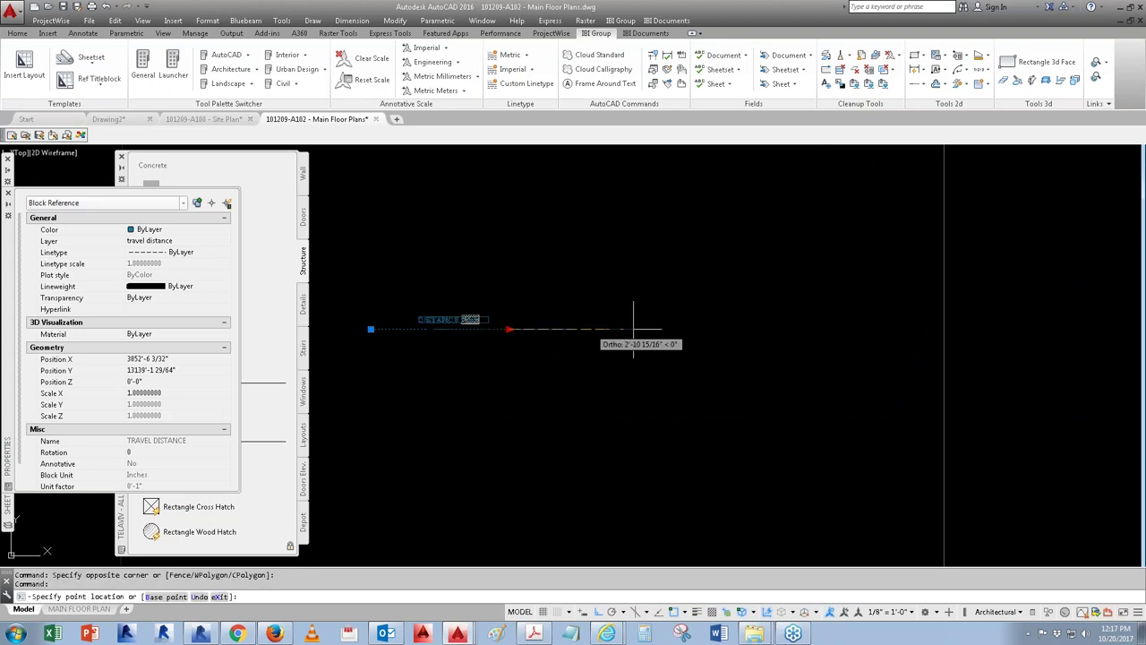
{"action": "key", "text": "Escape"}
{"action": "type", "text": "r"}
{"action": "key", "text": "Return"}
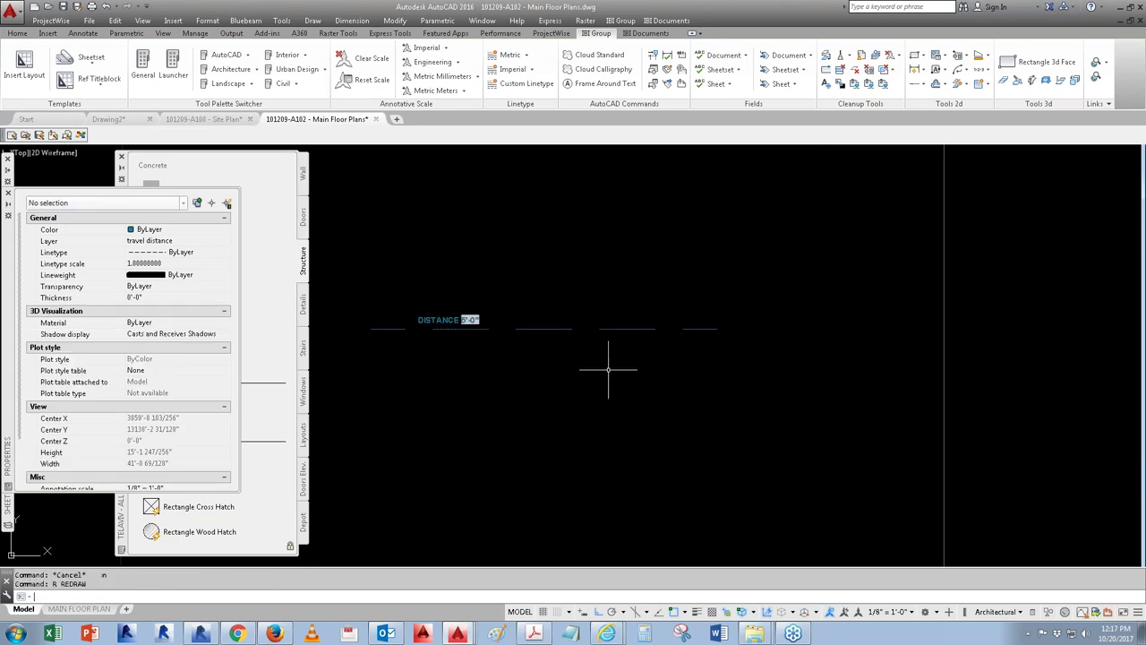
{"action": "key", "text": "Escape"}
{"action": "key", "text": "Return"}
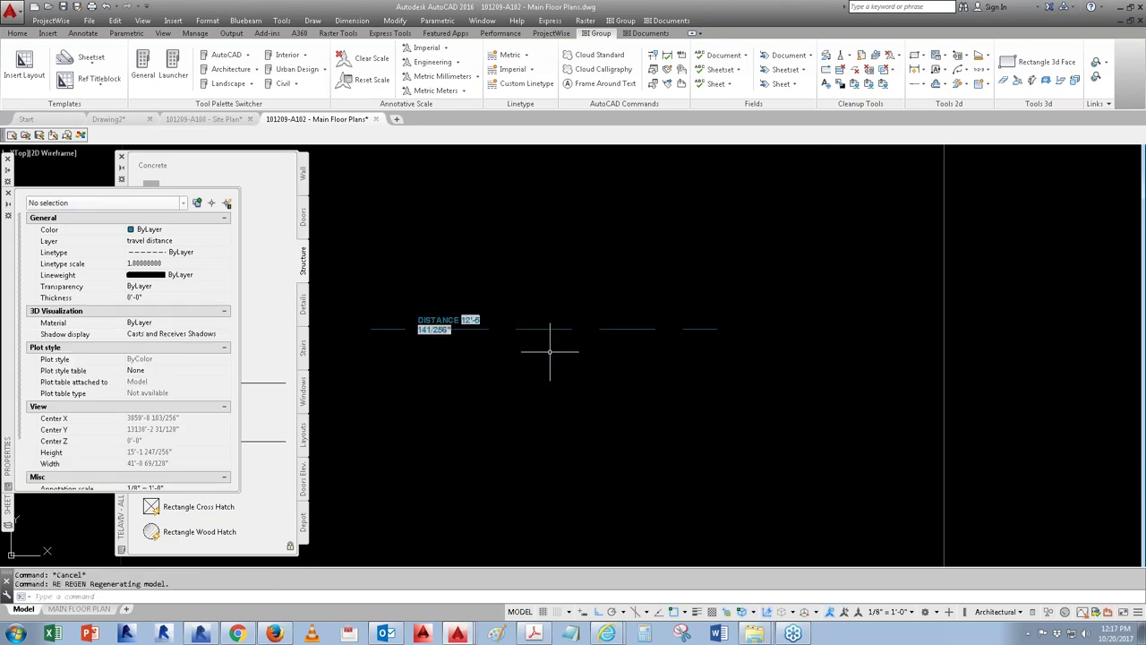
Step: Widen the DISTANCE text frame to about 7'-9" in the Block Editor and save the block changes
{"action": "left_click", "coordinate": [540, 352]}
{"action": "left_click", "coordinate": [488, 324]}
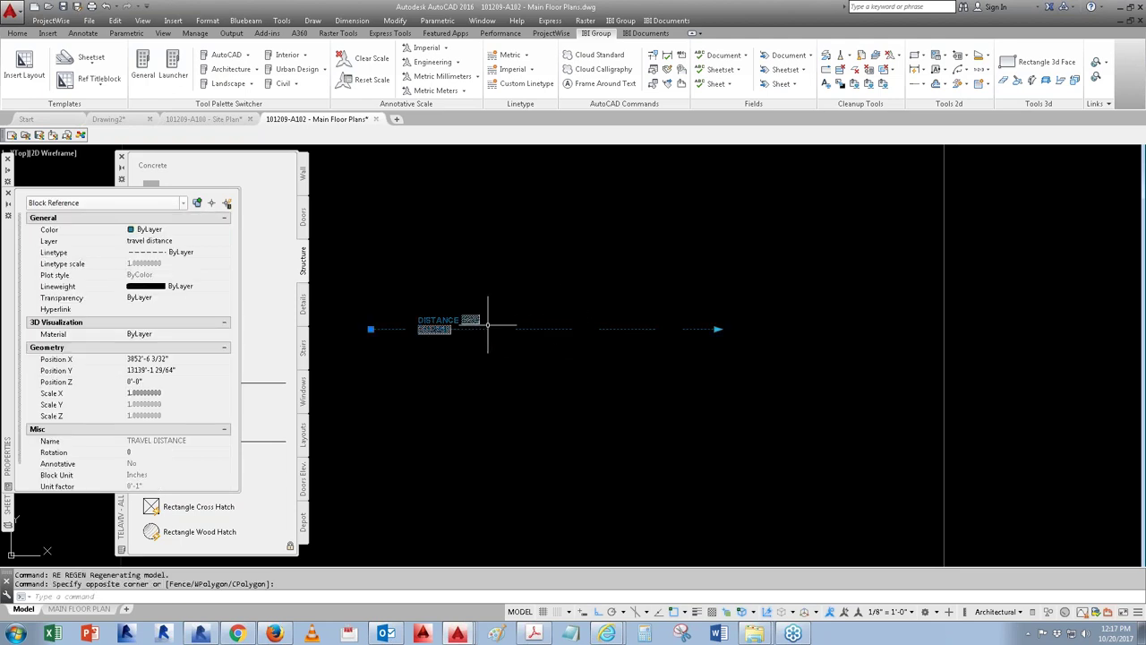
{"action": "right_click", "coordinate": [471, 320]}
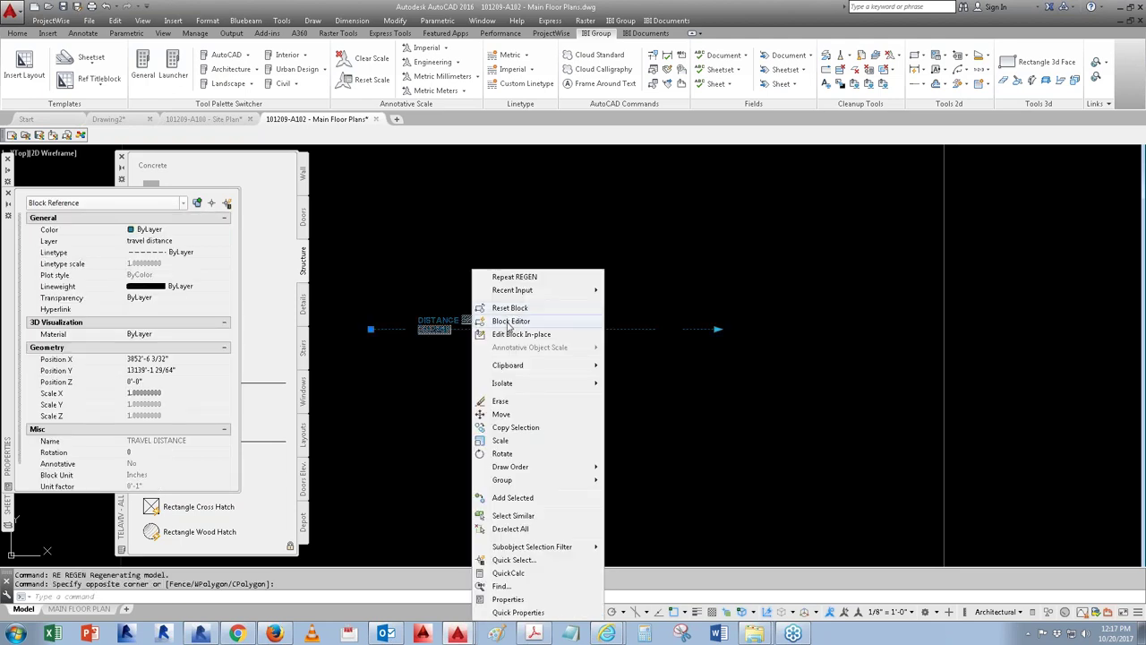
{"action": "left_click", "coordinate": [508, 321]}
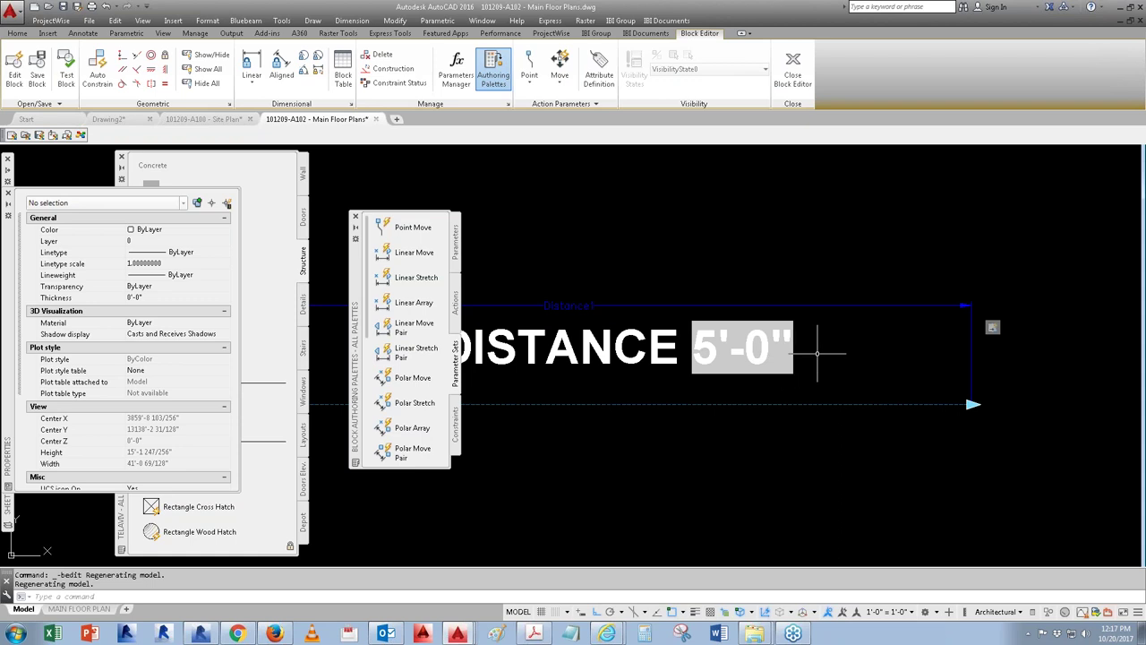
{"action": "left_click", "coordinate": [808, 391]}
{"action": "left_click", "coordinate": [658, 354]}
{"action": "scroll", "coordinate": [658, 354], "scroll_direction": "down", "scroll_amount": 2}
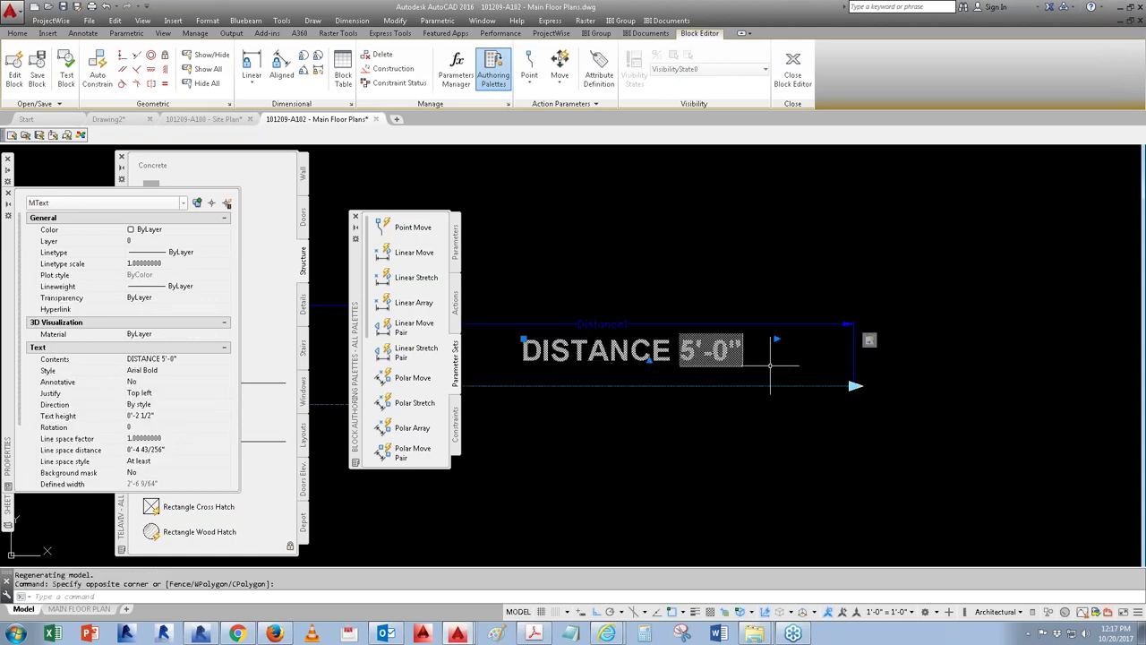
{"action": "scroll", "coordinate": [776, 338], "scroll_direction": "down", "scroll_amount": 4}
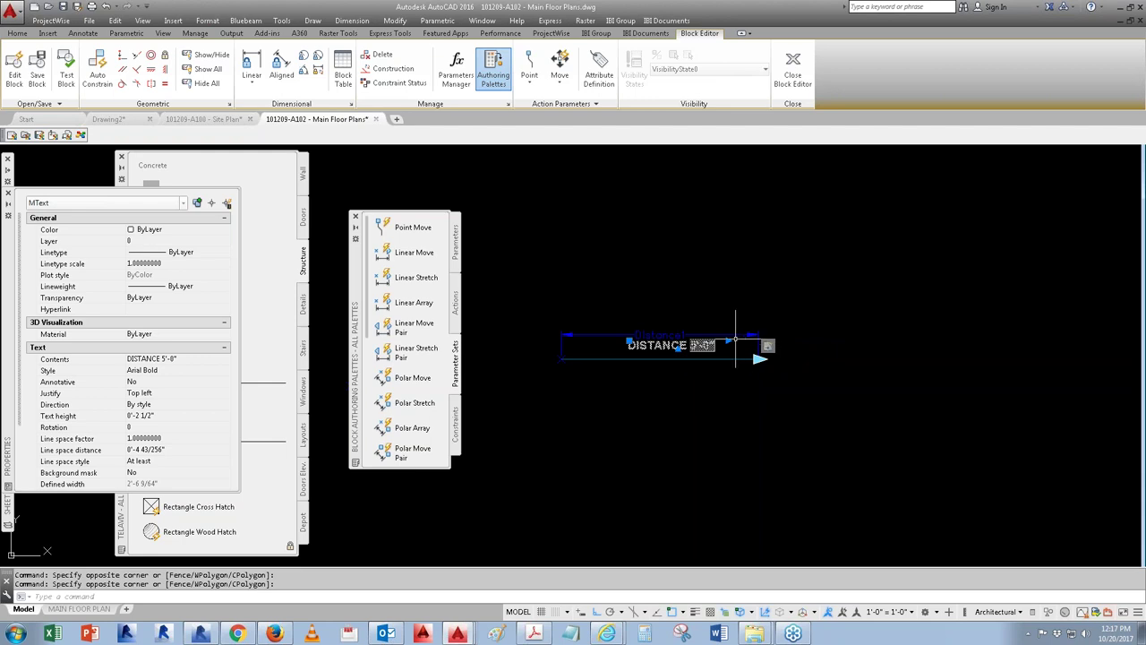
{"action": "key", "text": "Escape"}
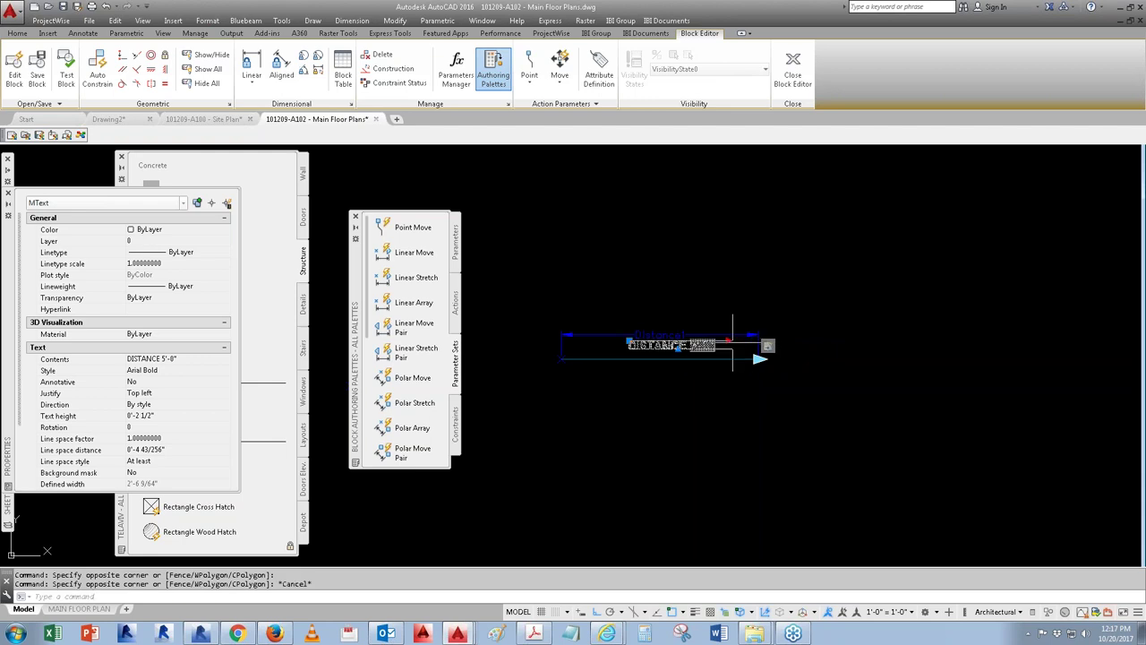
{"action": "left_click", "coordinate": [759, 337]}
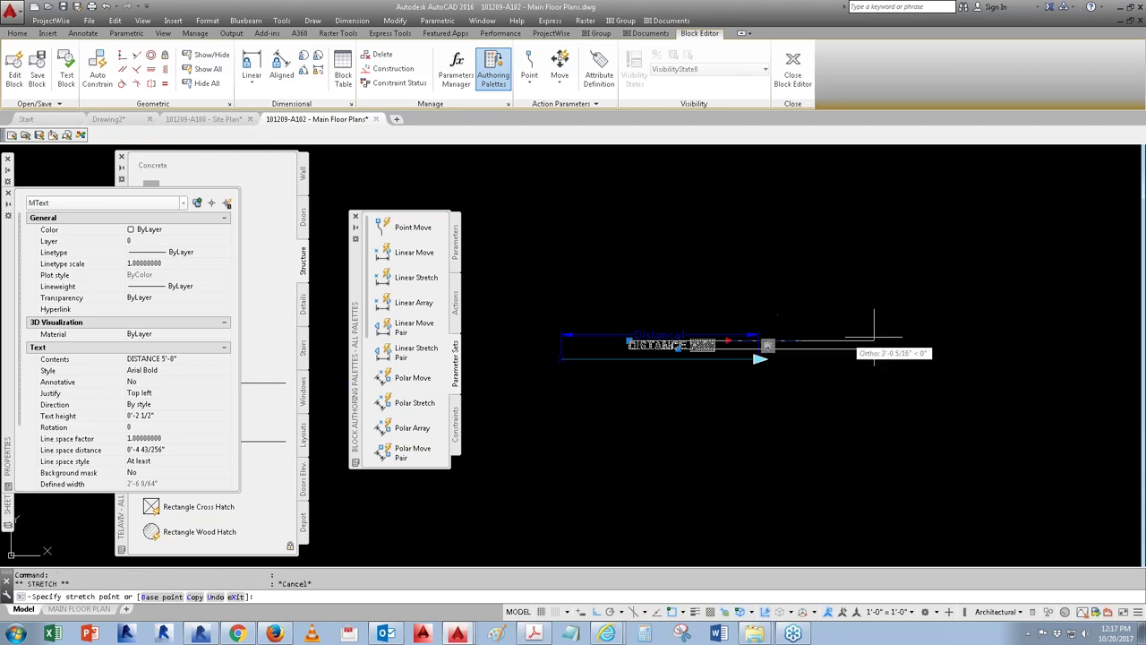
{"action": "left_click", "coordinate": [792, 69]}
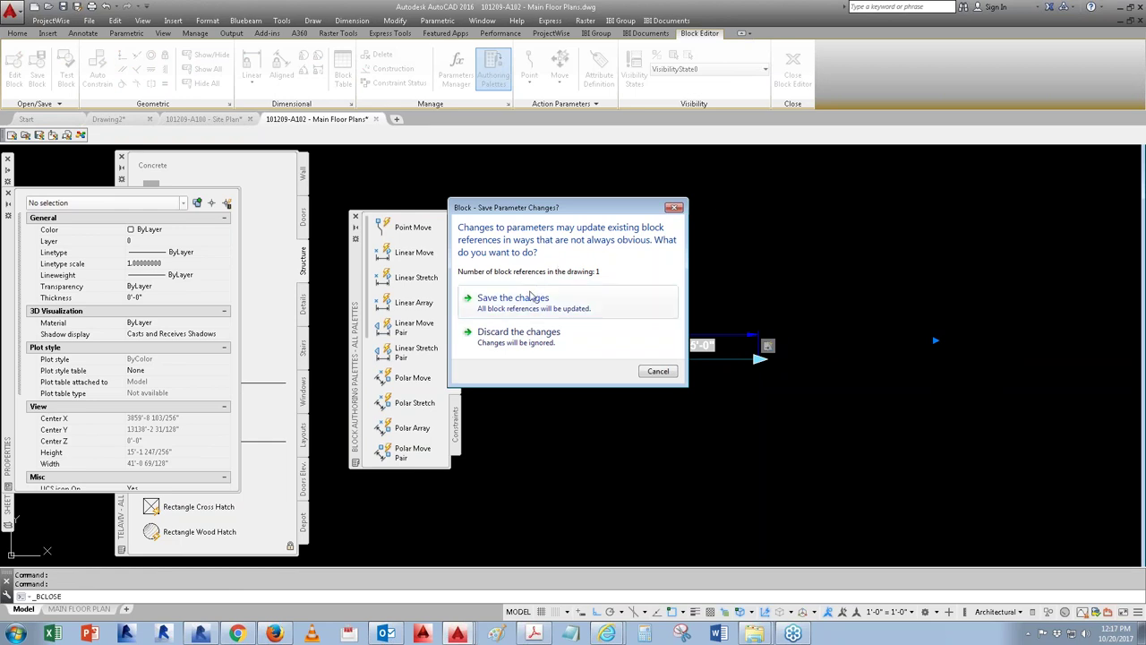
{"action": "left_click", "coordinate": [528, 300]}
Step: Stretch the TRAVEL DISTANCE block further right to about 17'-1" and regenerate the drawing to update the field
{"action": "left_click", "coordinate": [645, 329]}
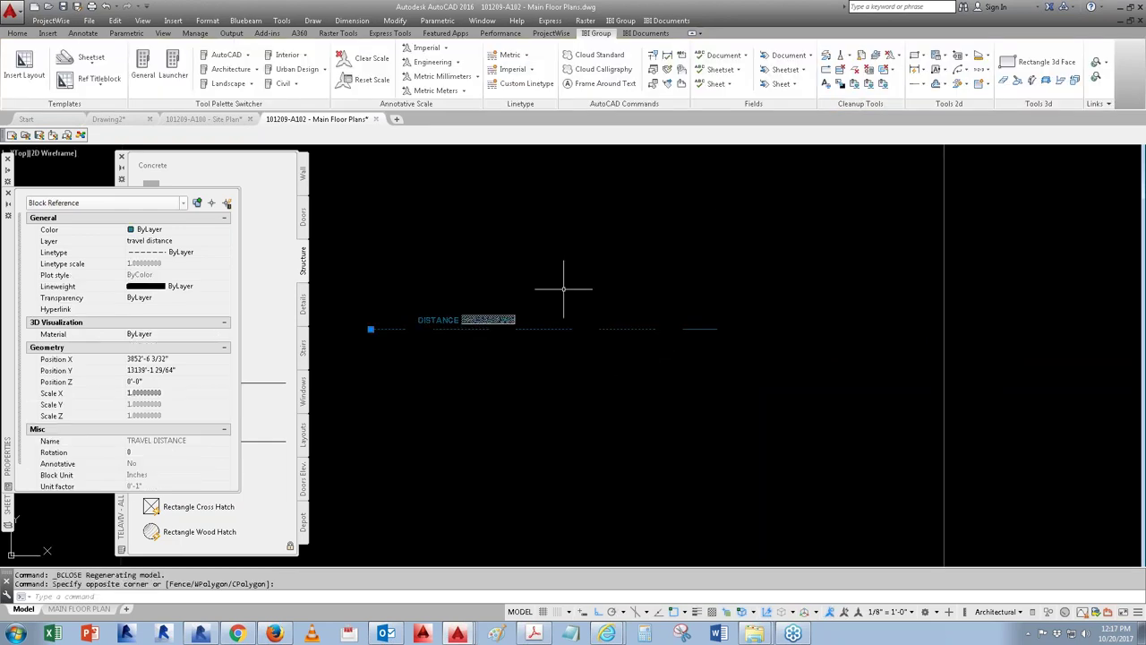
{"action": "left_click", "coordinate": [725, 330]}
{"action": "left_click", "coordinate": [716, 329]}
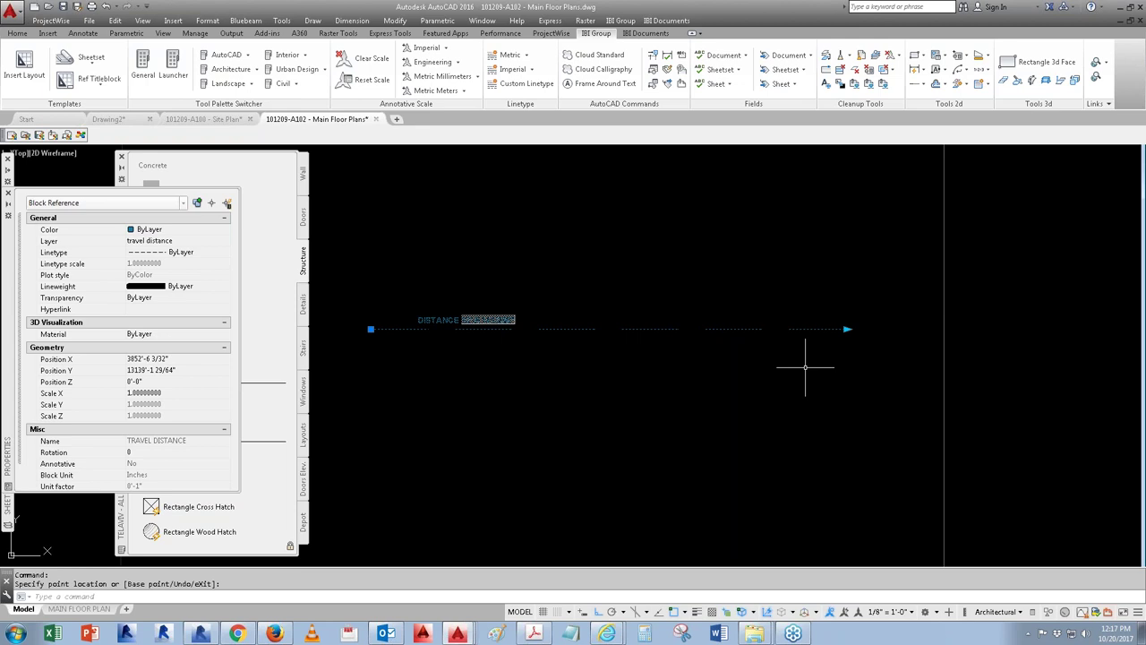
{"action": "key", "text": "Escape"}
{"action": "type", "text": "re"}
{"action": "key", "text": "Return"}
{"action": "left_click", "coordinate": [668, 357]}
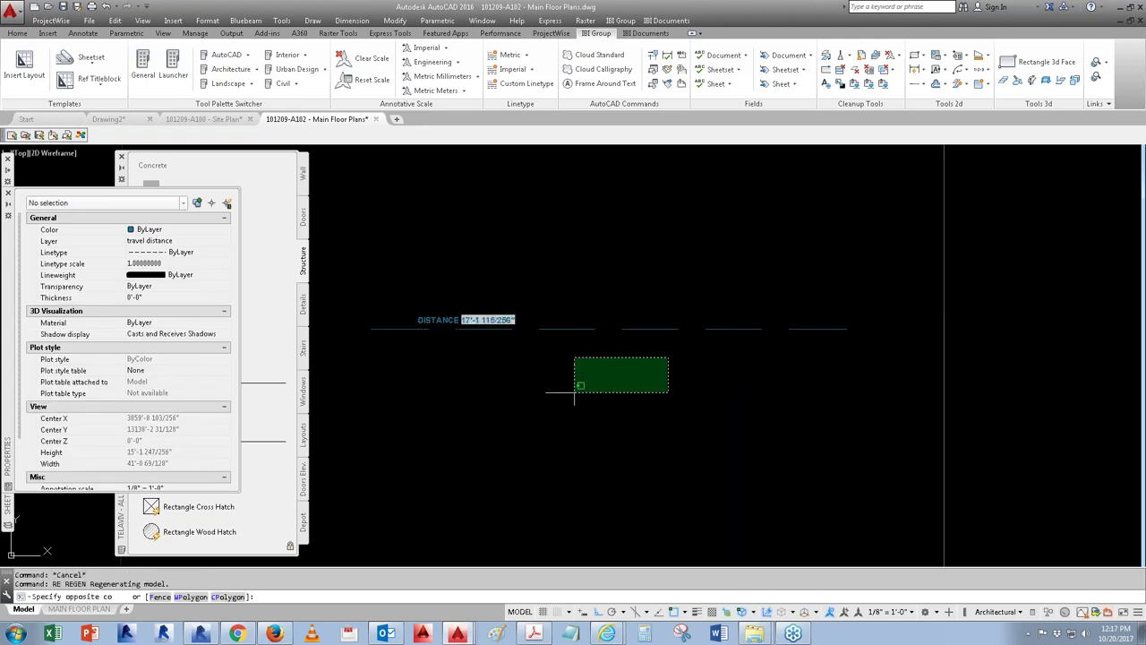
{"action": "key", "text": "Escape"}
{"action": "key", "text": "Escape"}
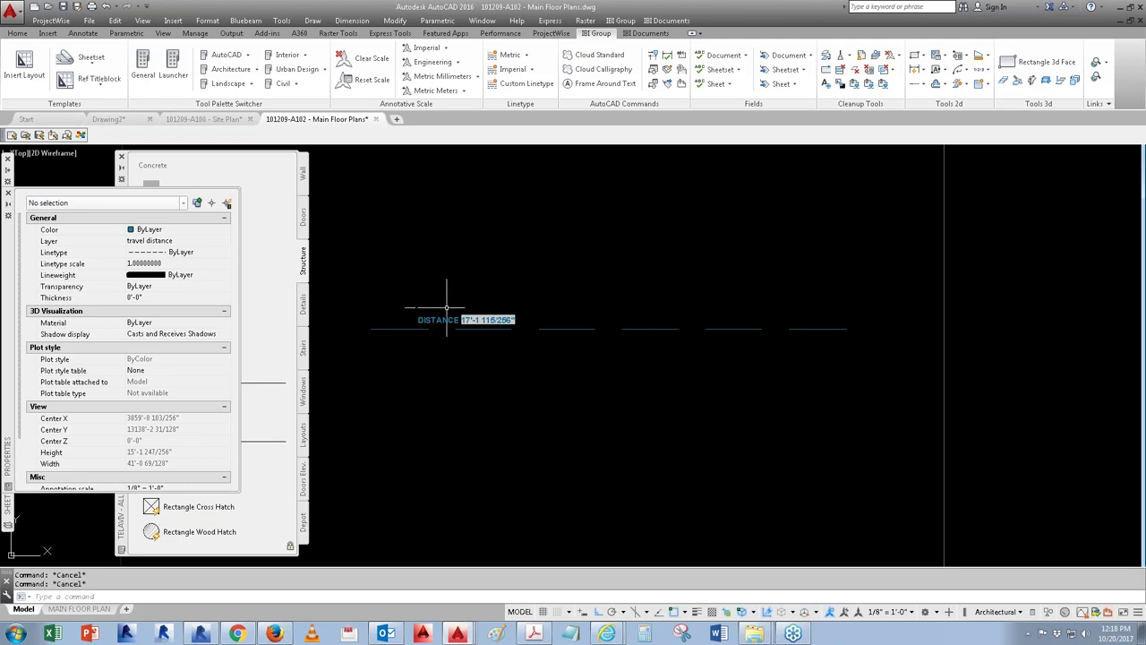
Step: Reopen the TRAVEL DISTANCE block in the Block Editor and set the DISTANCE text's justification to Bottom center
{"action": "left_click", "coordinate": [418, 326]}
{"action": "right_click", "coordinate": [428, 328]}
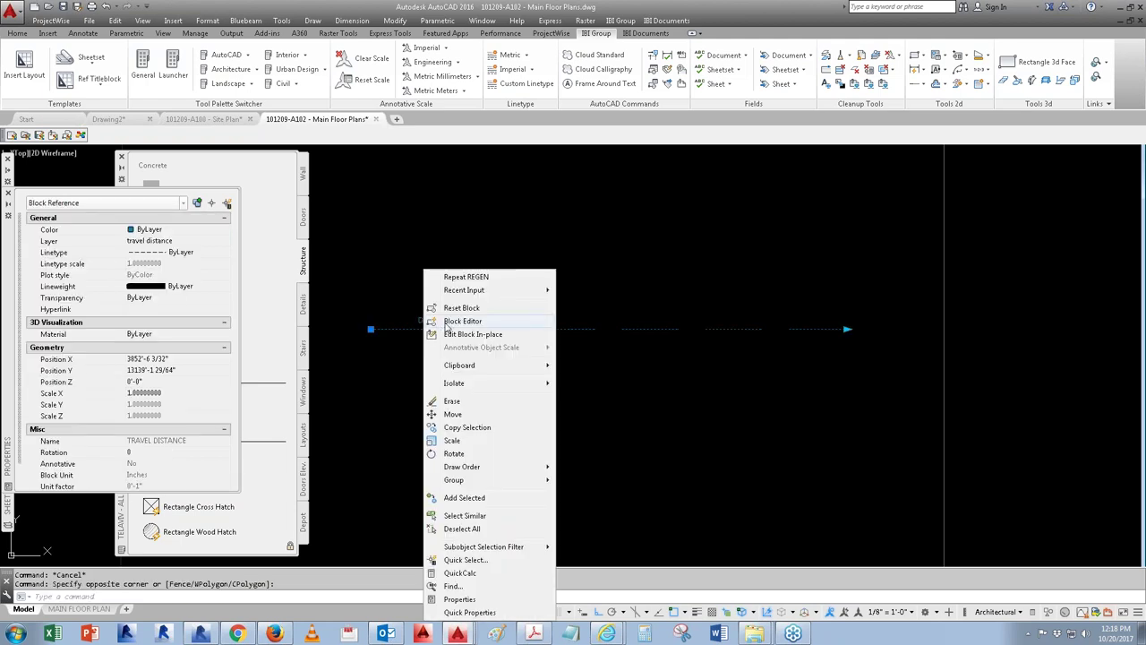
{"action": "left_click", "coordinate": [446, 321]}
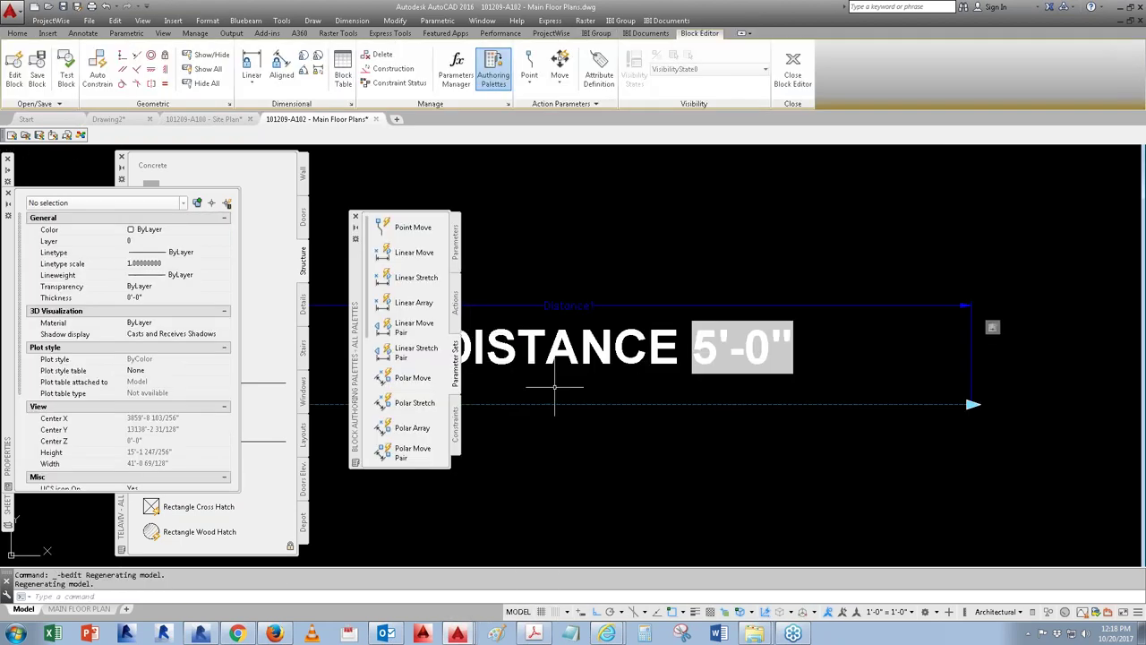
{"action": "left_click", "coordinate": [760, 352]}
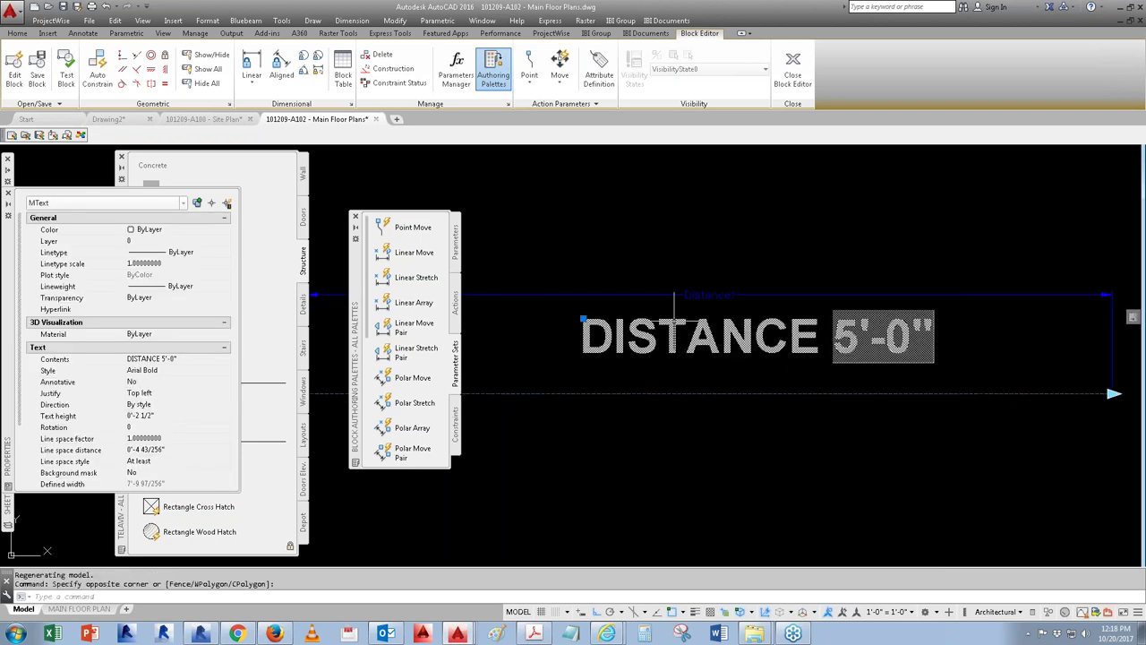
{"action": "left_click", "coordinate": [141, 397]}
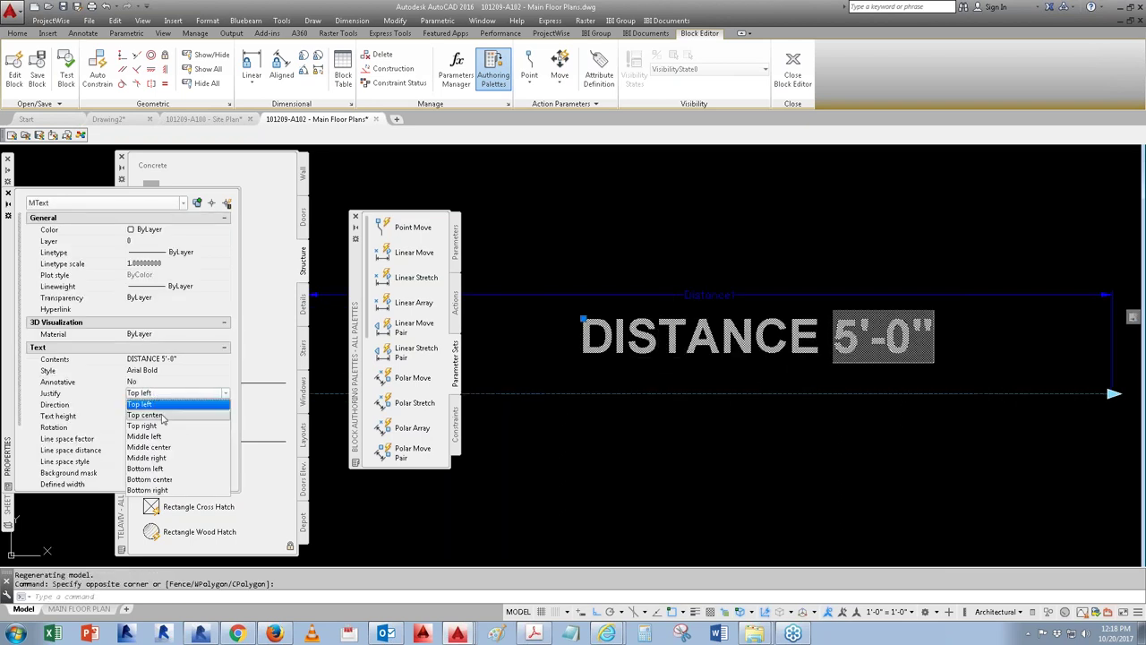
{"action": "left_click", "coordinate": [170, 480]}
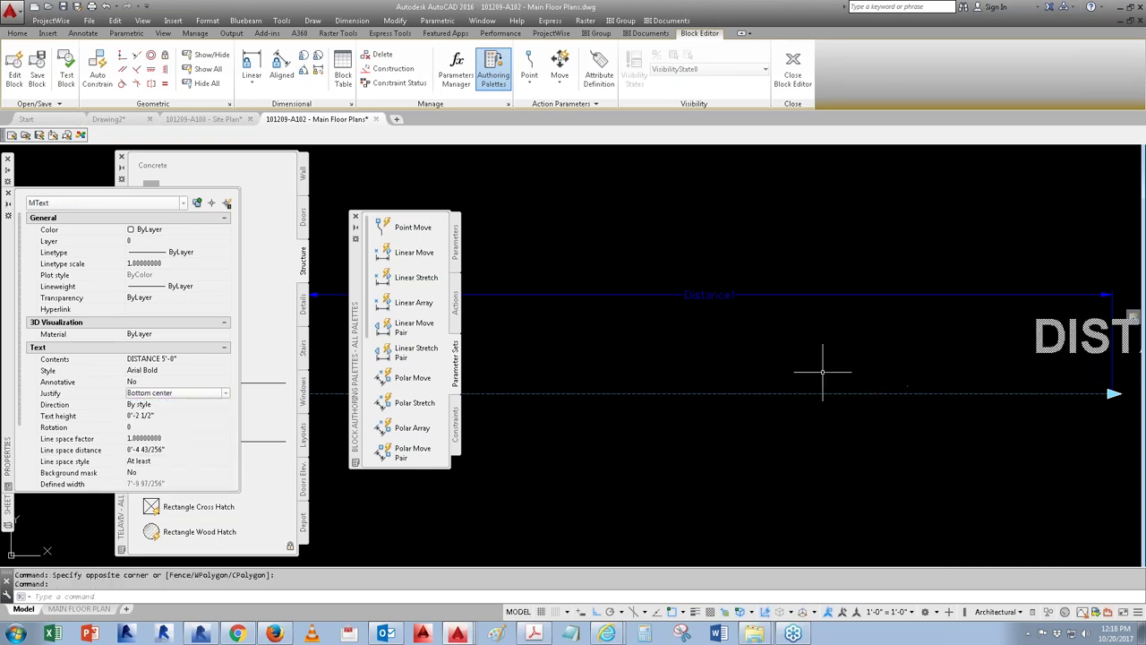
{"action": "scroll", "coordinate": [820, 369], "scroll_direction": "down", "scroll_amount": 3}
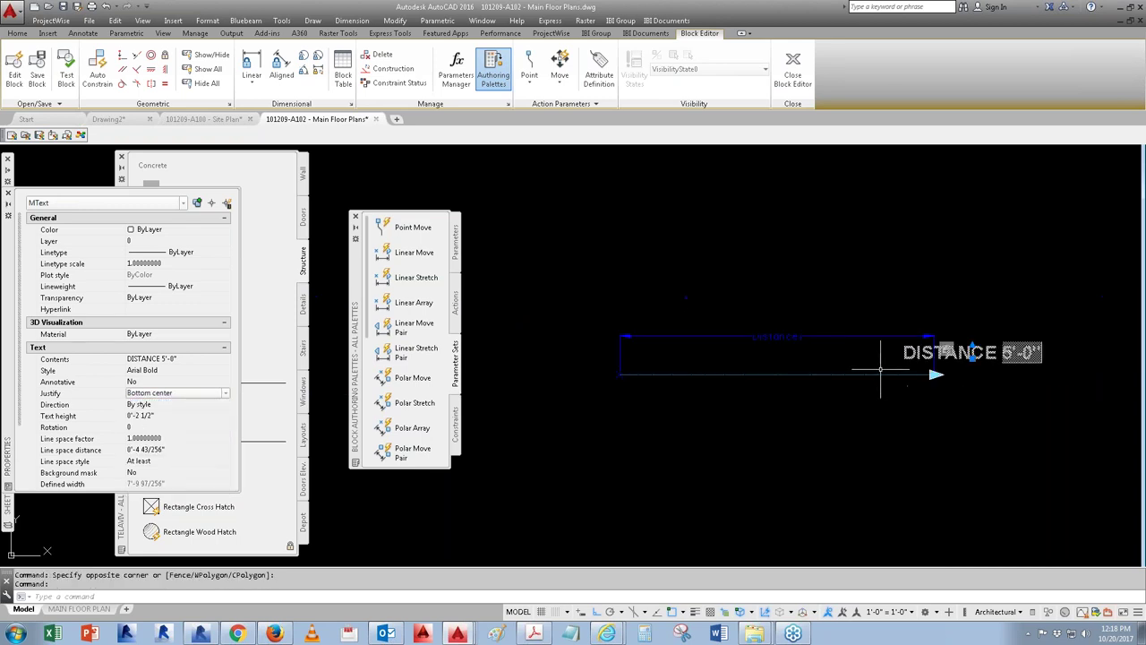
Step: Move the DISTANCE text onto the midpoint of the dashed line, then raise it 1" above the line
{"action": "left_click", "coordinate": [973, 354]}
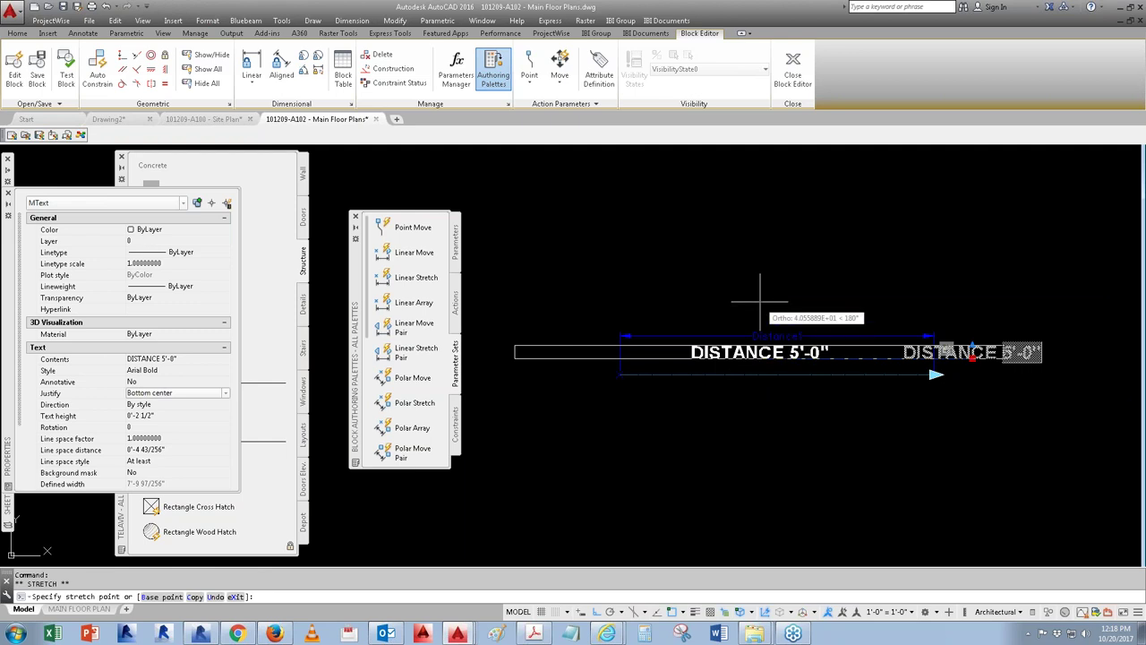
{"action": "right_click", "coordinate": [760, 302], "text": "shift"}
{"action": "left_click", "coordinate": [794, 399]}
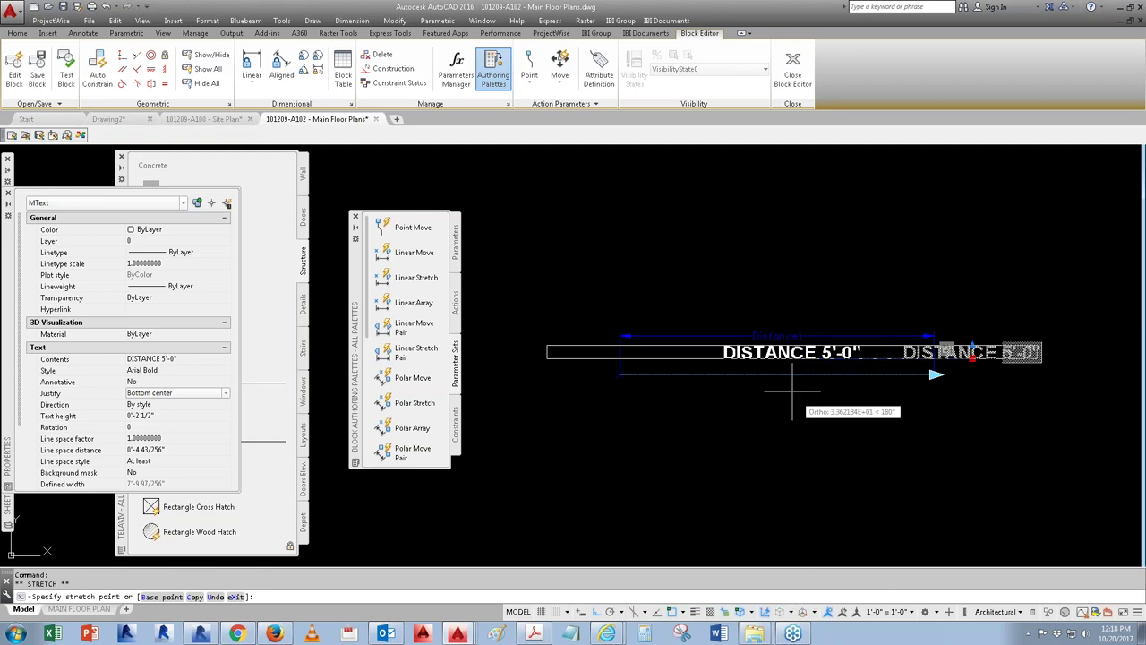
{"action": "left_click", "coordinate": [785, 369]}
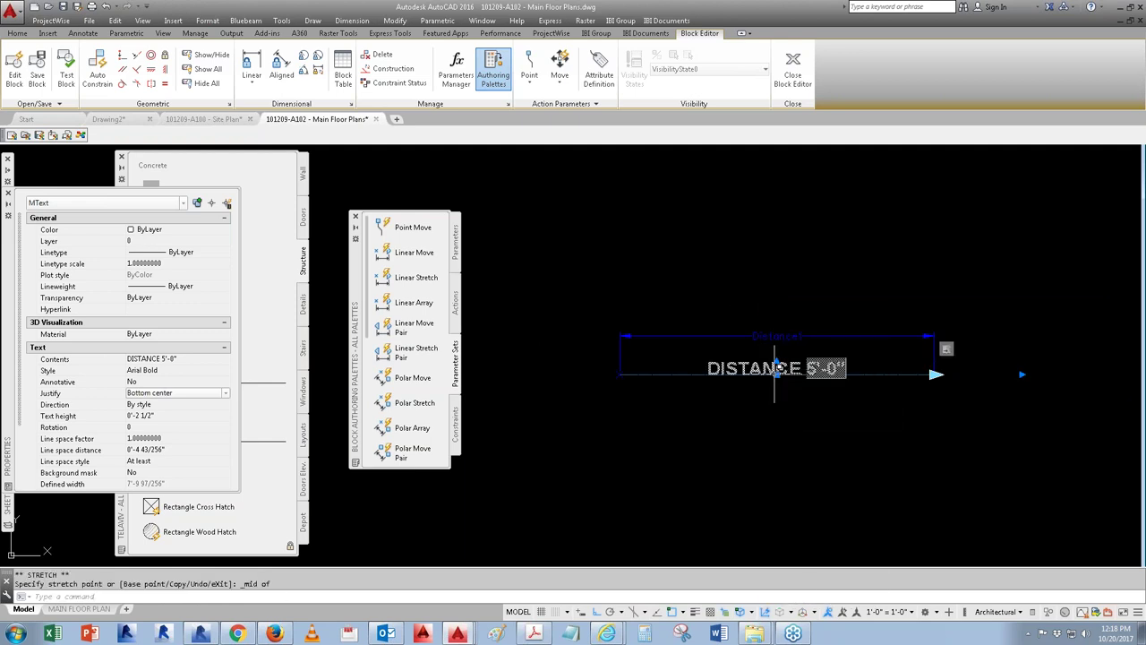
{"action": "scroll", "coordinate": [774, 374], "scroll_direction": "up", "scroll_amount": 4}
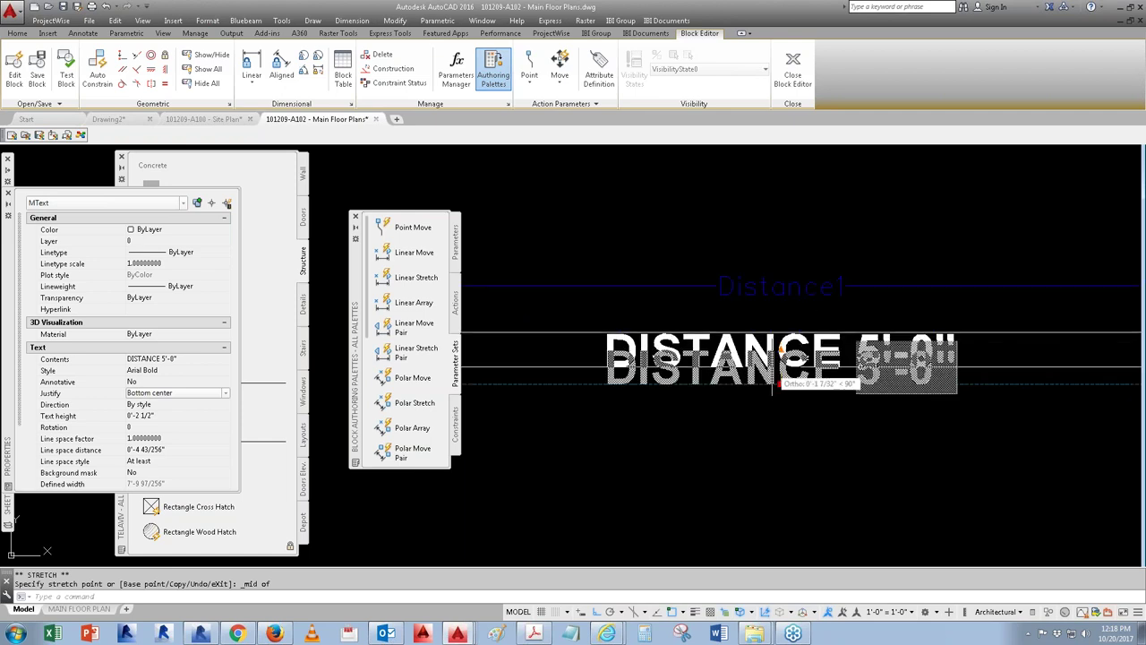
{"action": "type", "text": "1"}
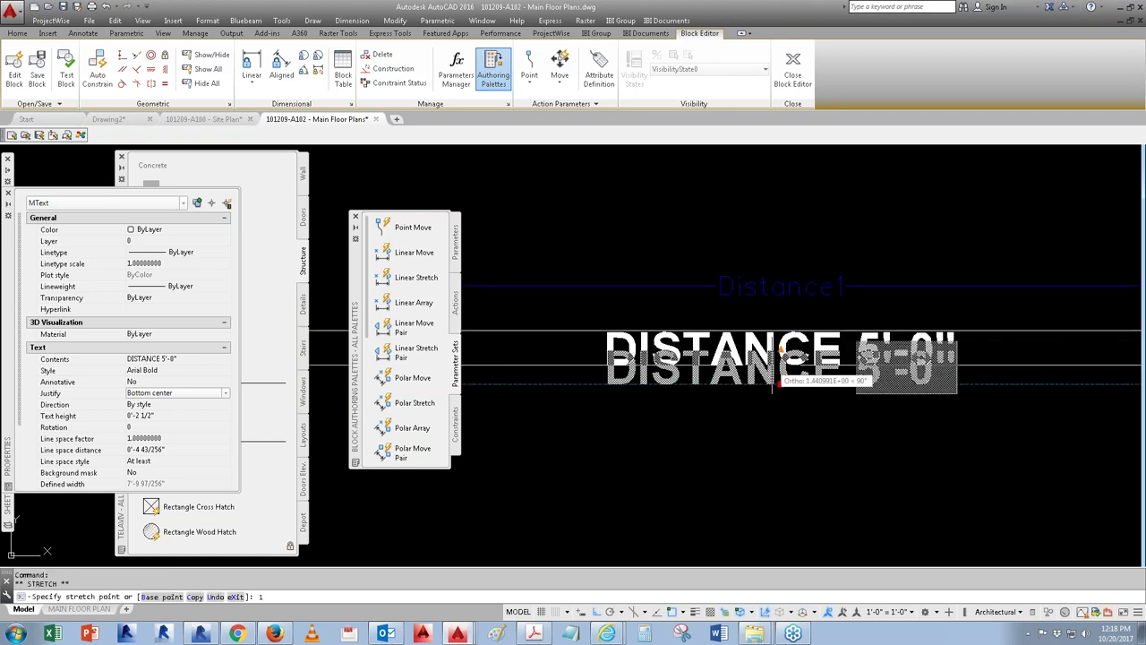
{"action": "key", "text": "Escape"}
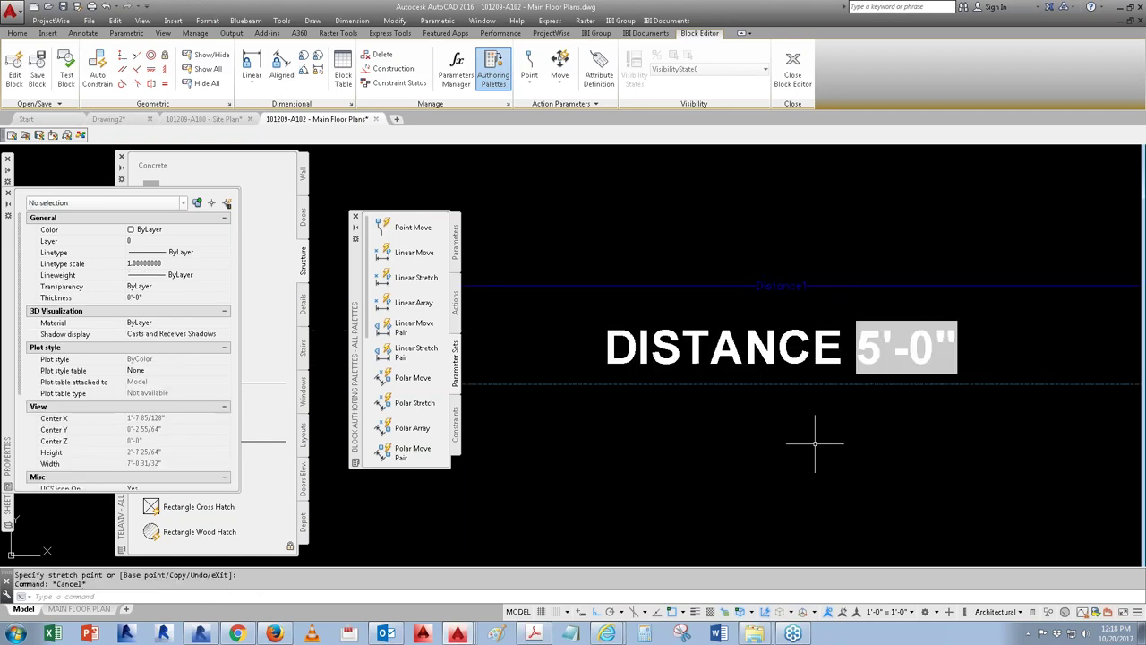
{"action": "key", "text": "Escape"}
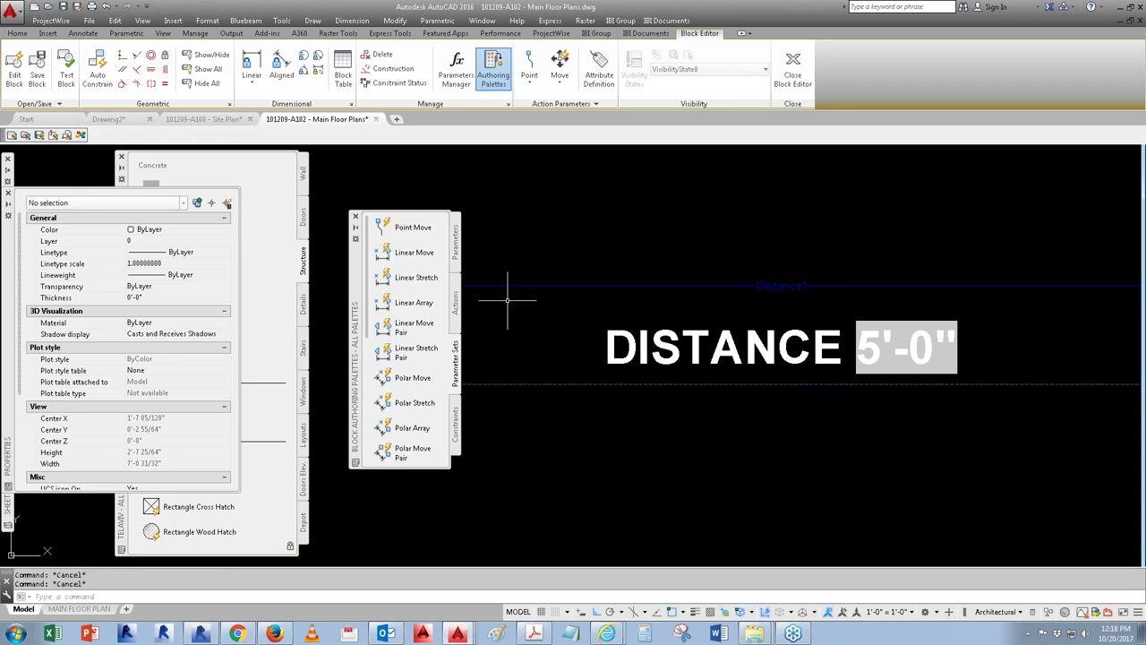
Step: Add a Move action for the DISTANCE text at the linear parameter's second point, then save and close the block
{"action": "left_click", "coordinate": [457, 310]}
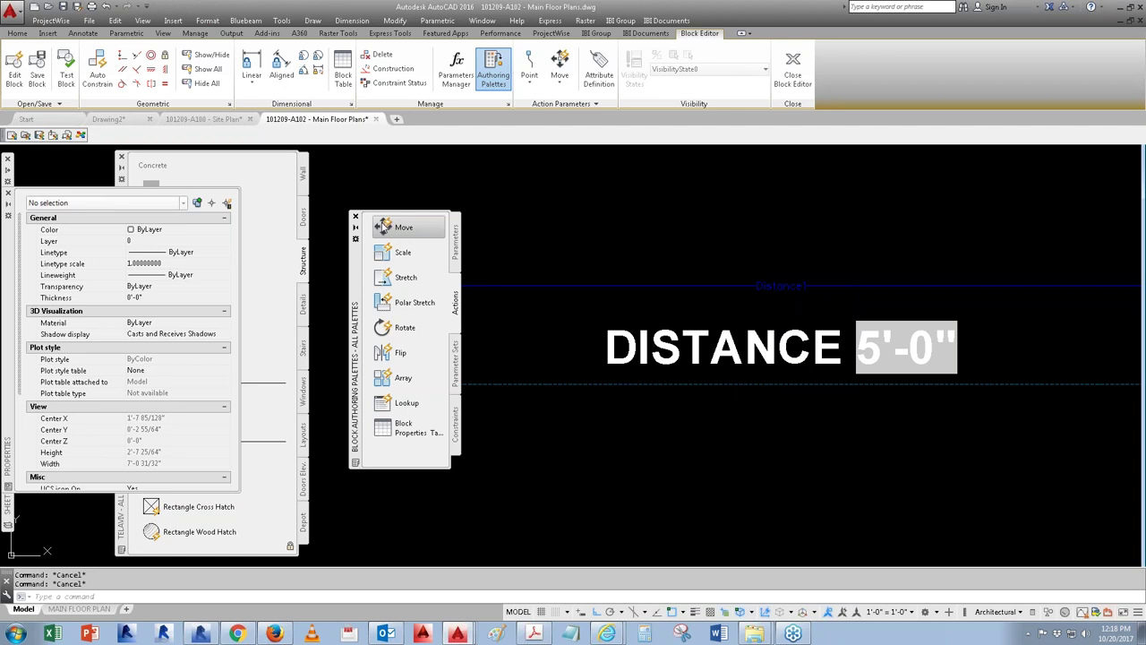
{"action": "left_click", "coordinate": [382, 229]}
{"action": "scroll", "coordinate": [584, 373], "scroll_direction": "down", "scroll_amount": 1}
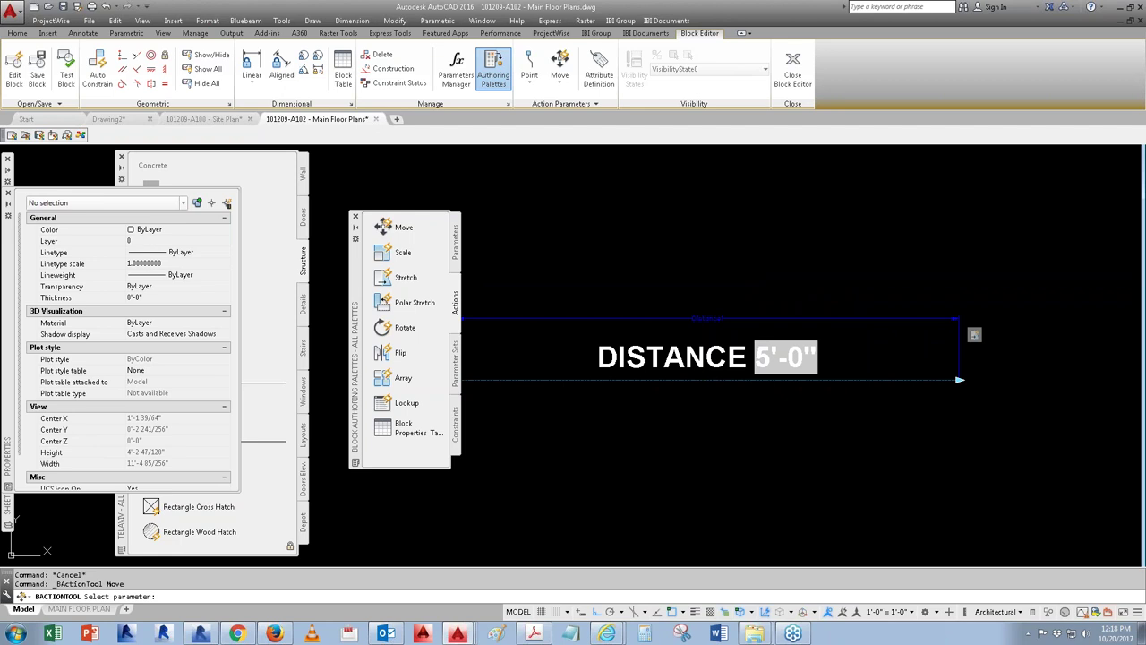
{"action": "left_click", "coordinate": [941, 318]}
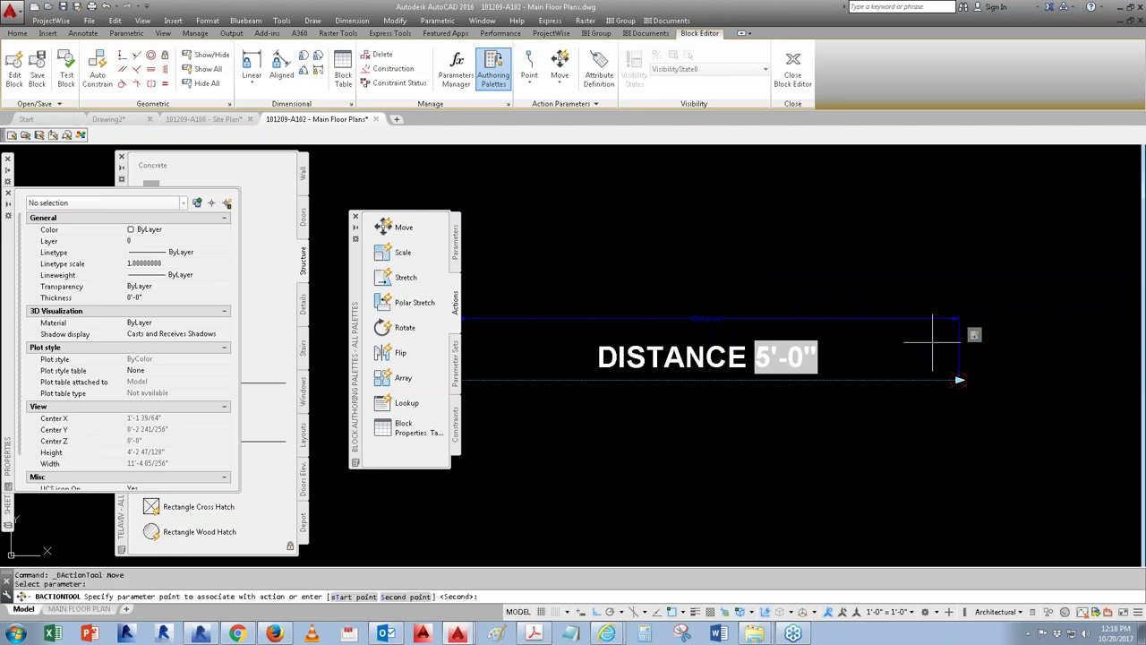
{"action": "key", "text": "Return"}
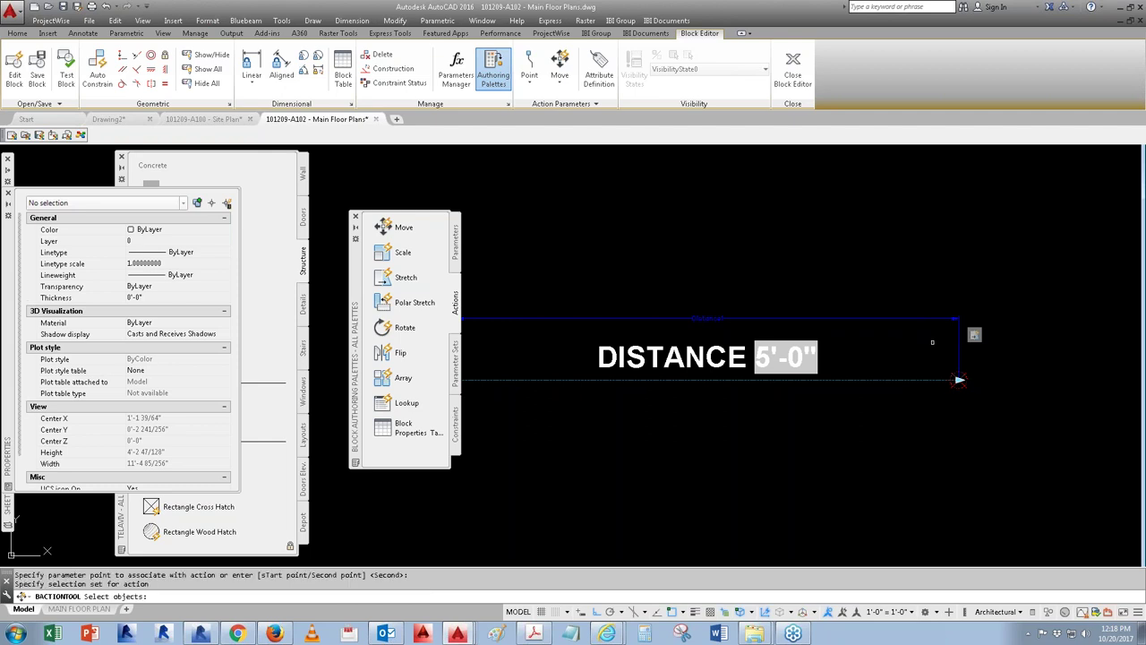
{"action": "left_click", "coordinate": [683, 345]}
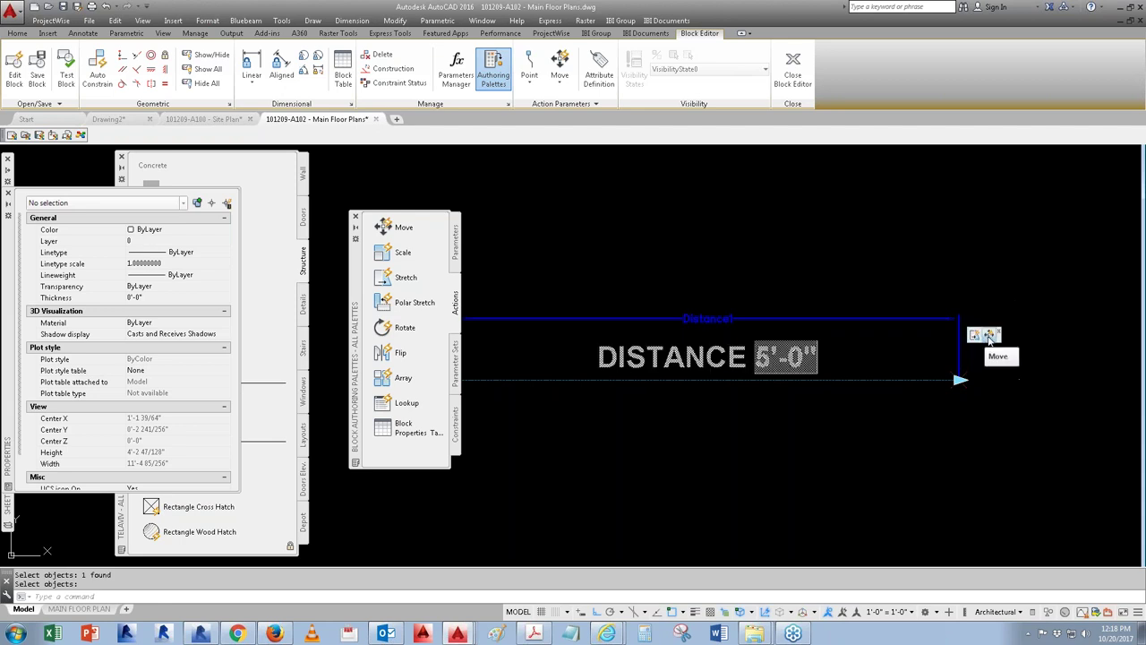
{"action": "left_click", "coordinate": [791, 77]}
{"action": "left_click", "coordinate": [554, 299]}
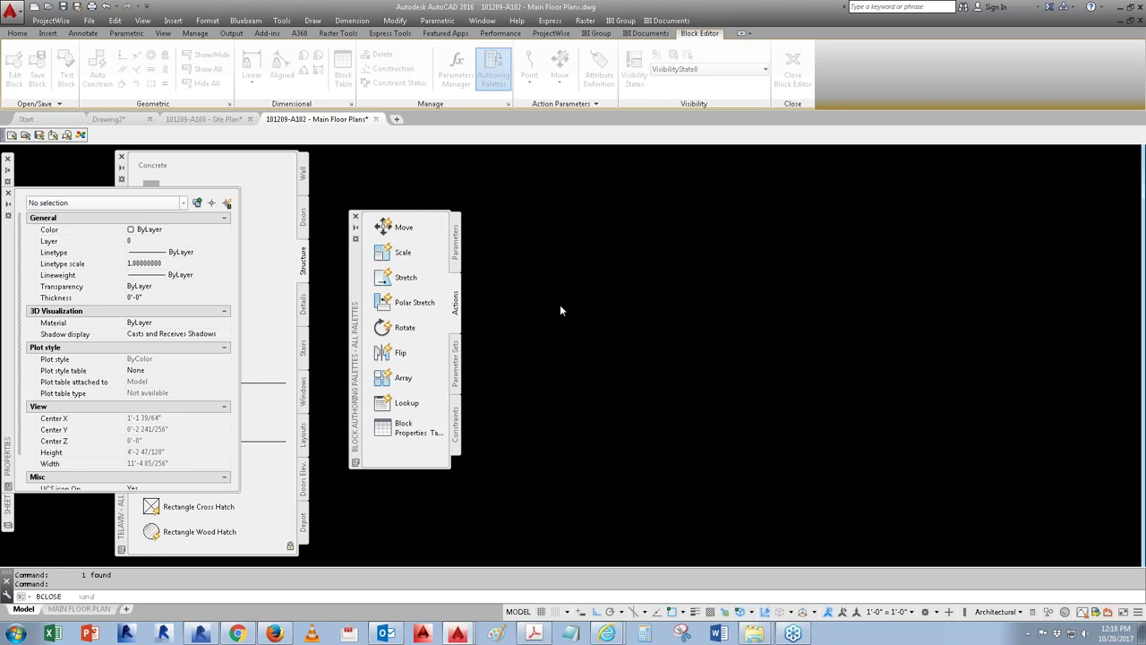
Step: Try stretching the TRAVEL DISTANCE block to the right to check how the text moves
{"action": "left_click", "coordinate": [750, 329]}
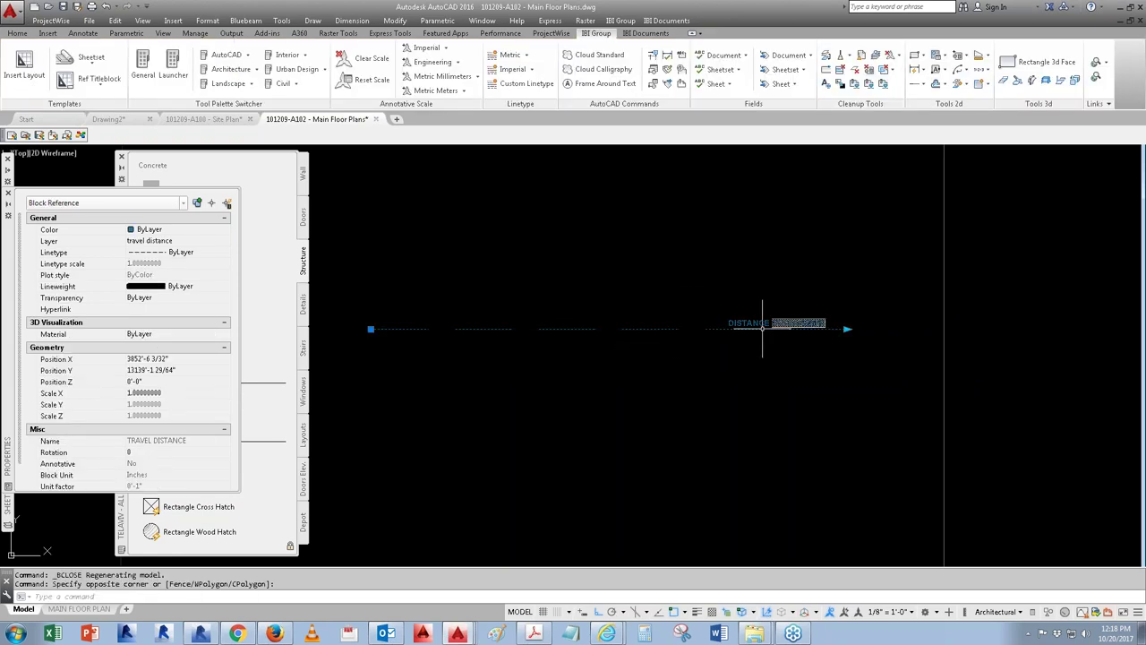
{"action": "left_click", "coordinate": [846, 332]}
{"action": "left_click", "coordinate": [846, 332]}
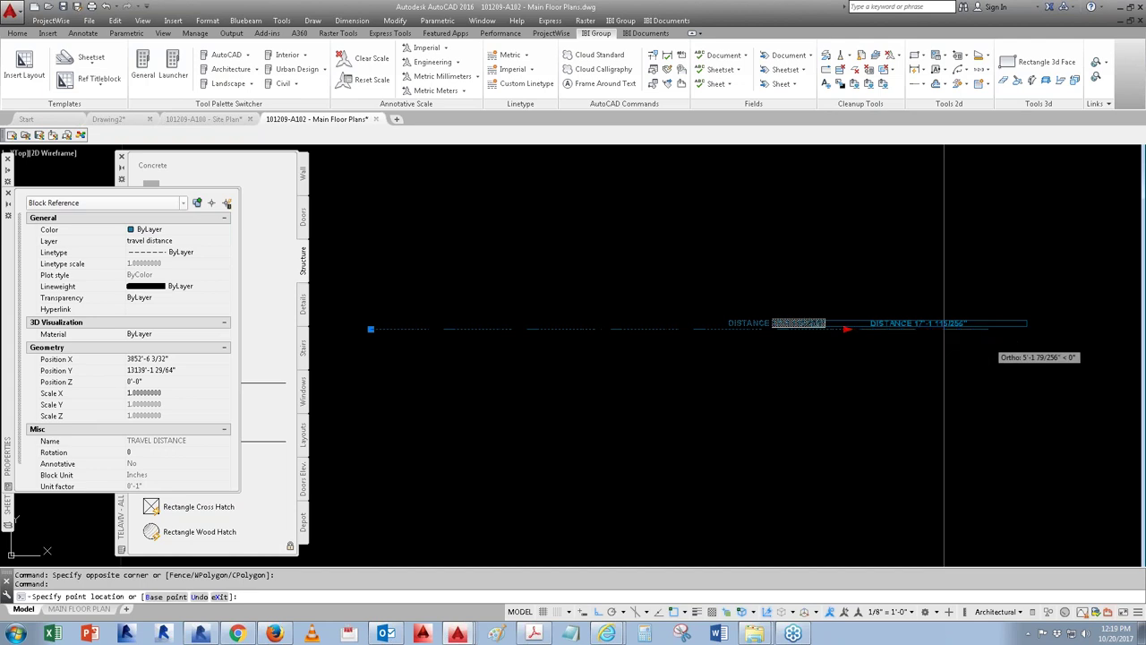
{"action": "key", "text": "Escape"}
{"action": "key", "text": "Escape"}
Step: Reopen the TRAVEL DISTANCE block for editing, set the Move action's distance multiplier to 0.5, and save and close the block
{"action": "left_click", "coordinate": [799, 322]}
{"action": "right_click", "coordinate": [791, 322]}
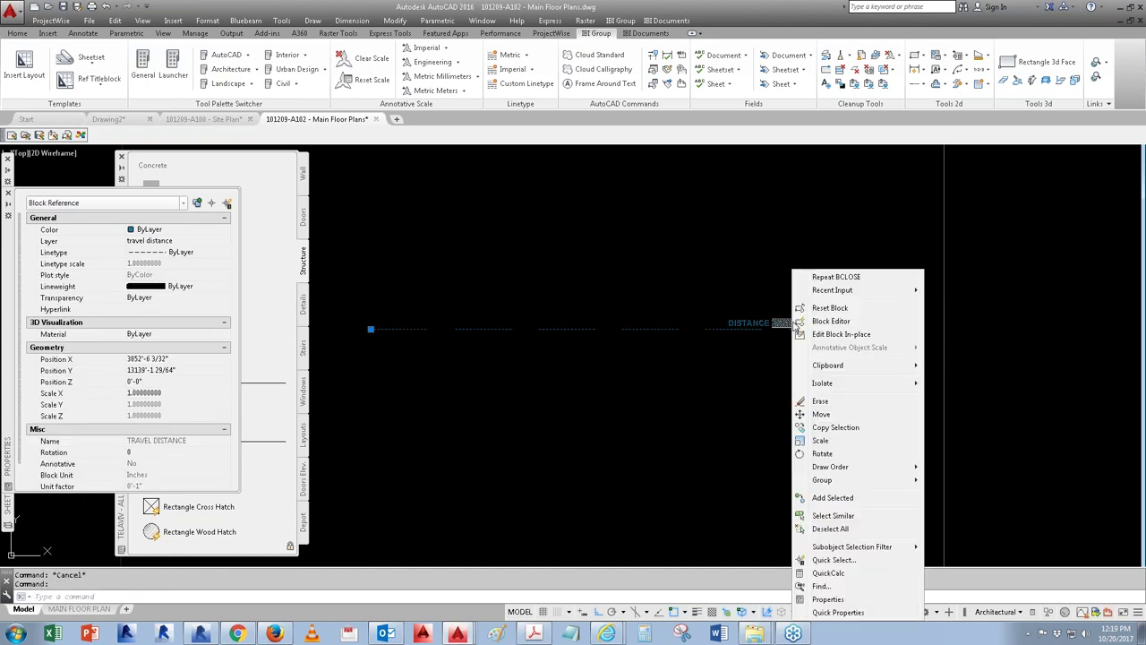
{"action": "left_click", "coordinate": [818, 319]}
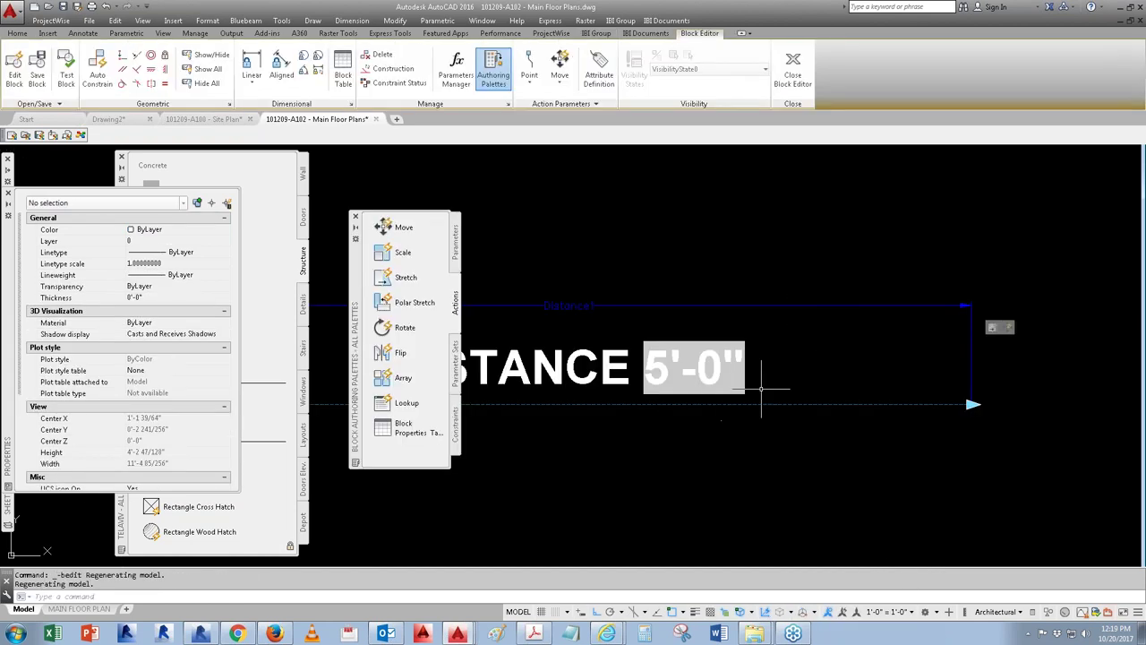
{"action": "left_click", "coordinate": [1007, 327]}
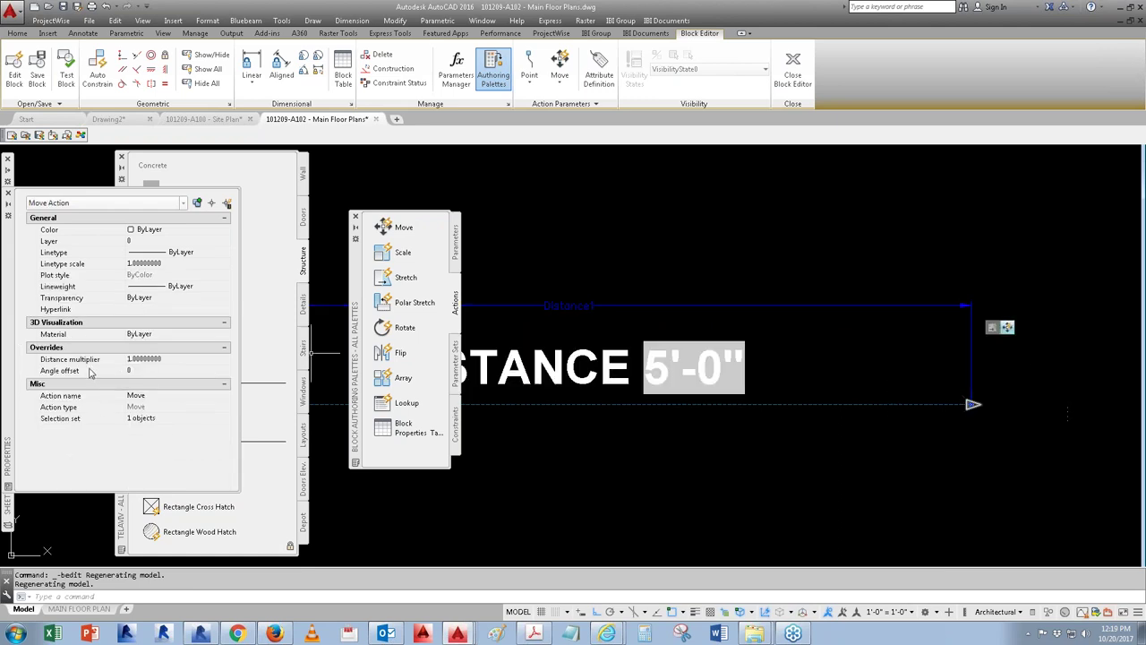
{"action": "left_click", "coordinate": [174, 361]}
{"action": "type", "text": "0.5"}
{"action": "key", "text": "Tab"}
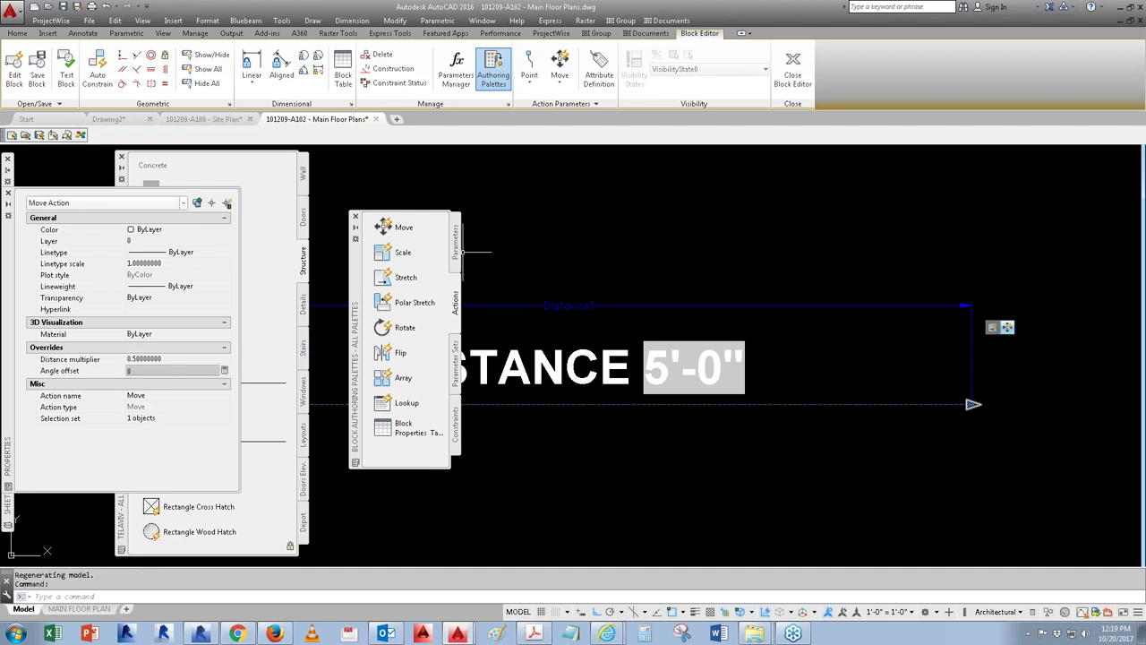
{"action": "left_click", "coordinate": [793, 71]}
{"action": "left_click", "coordinate": [528, 296]}
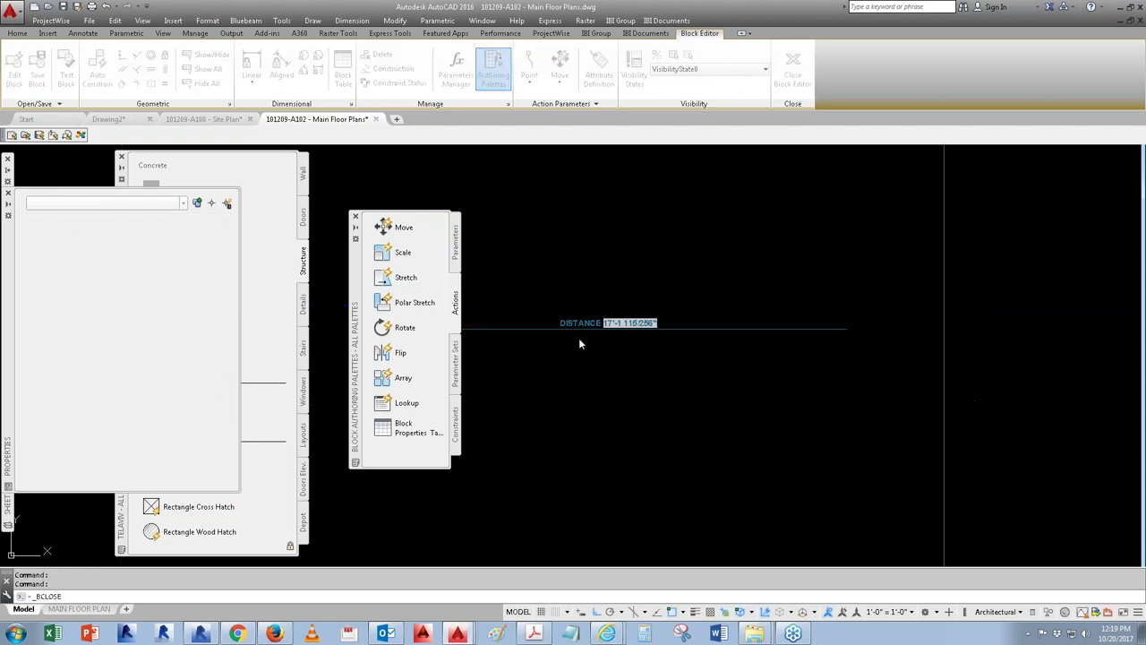
Step: Shorten the TRAVEL DISTANCE block by pulling its stretch grip back to the left
{"action": "left_click", "coordinate": [687, 328]}
{"action": "left_click", "coordinate": [881, 327]}
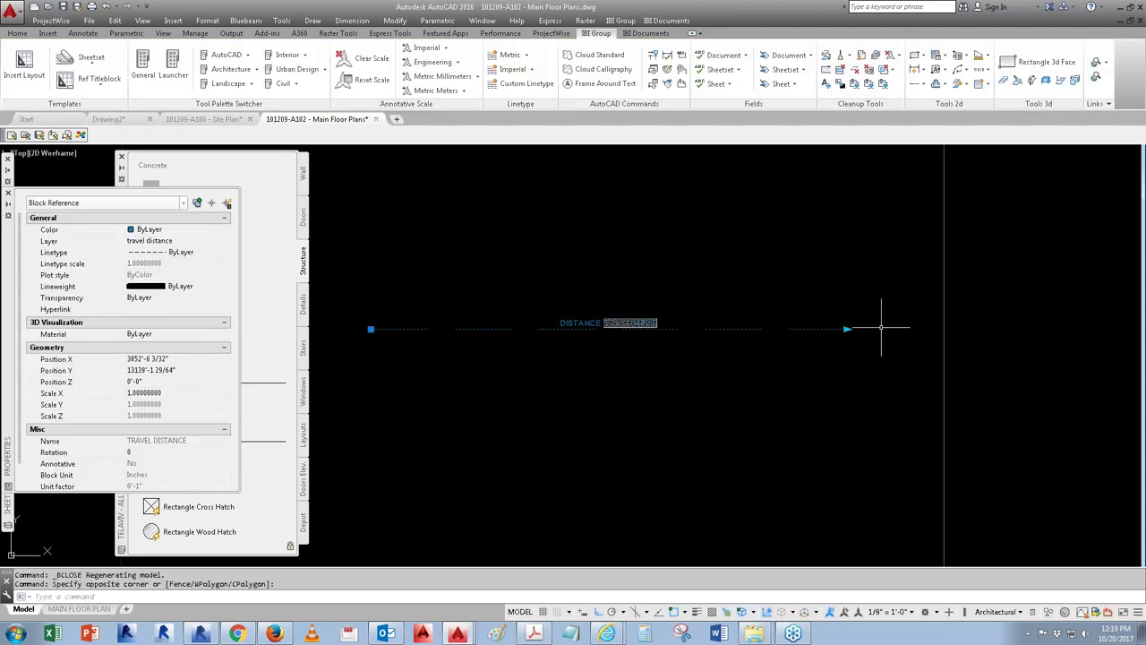
{"action": "left_click", "coordinate": [847, 329]}
{"action": "left_click", "coordinate": [847, 328]}
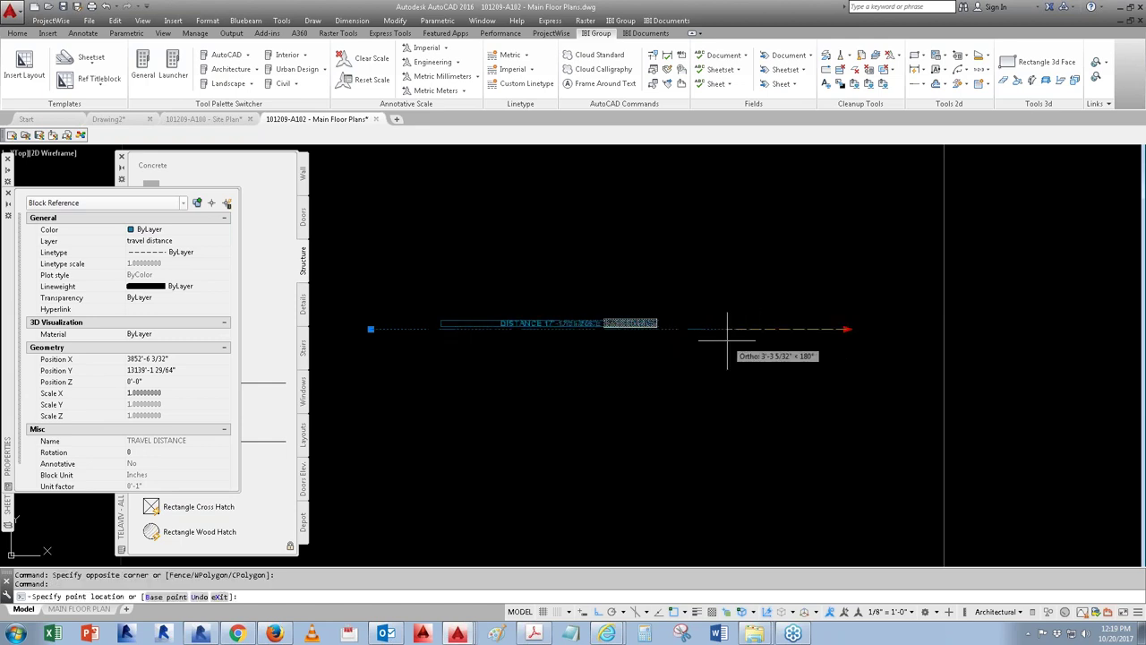
{"action": "left_click", "coordinate": [707, 333]}
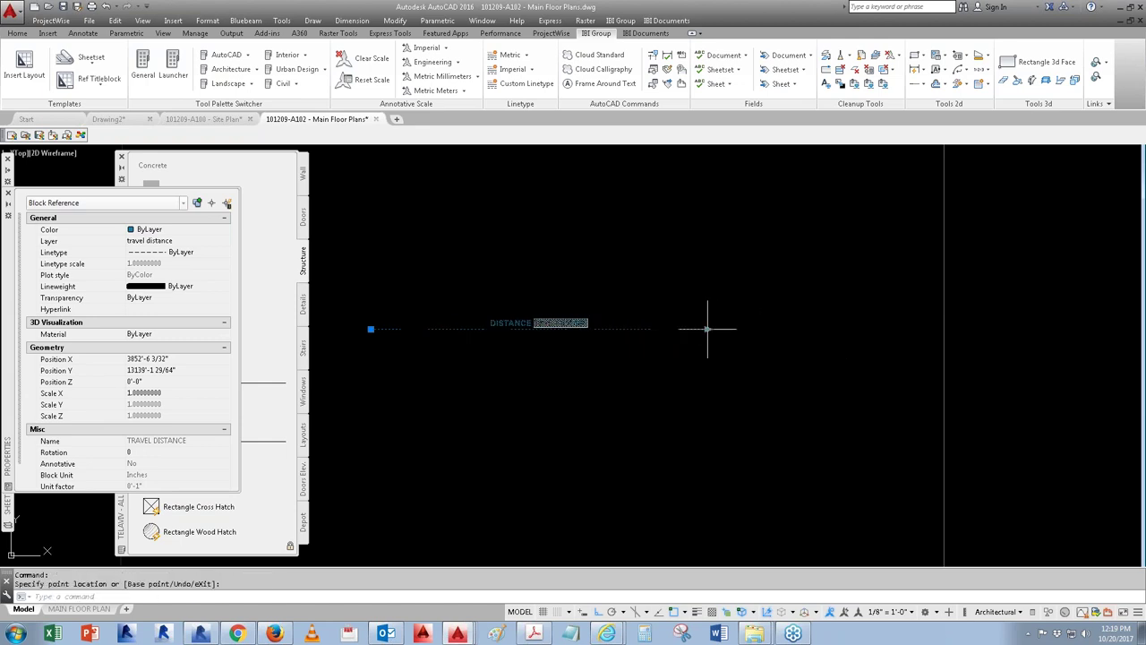
Step: Stretch the TRAVEL DISTANCE block to about 23'-3" and regenerate the drawing to update its distance field
{"action": "left_click", "coordinate": [707, 328]}
{"action": "left_click", "coordinate": [1017, 329]}
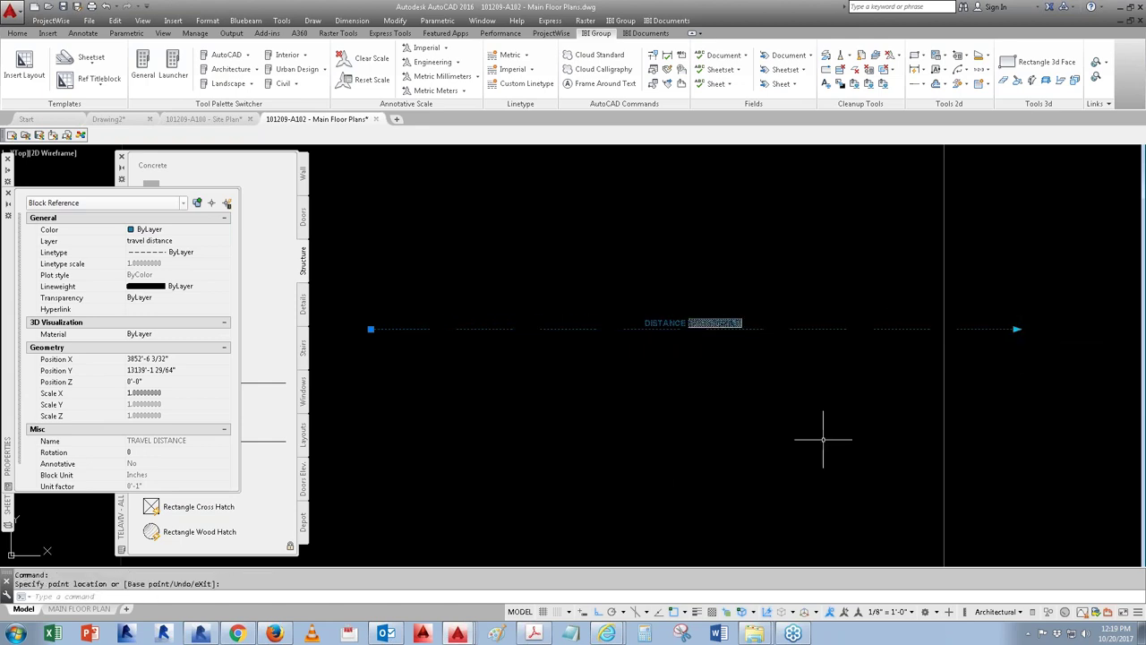
{"action": "key", "text": "Escape"}
{"action": "key", "text": "Escape"}
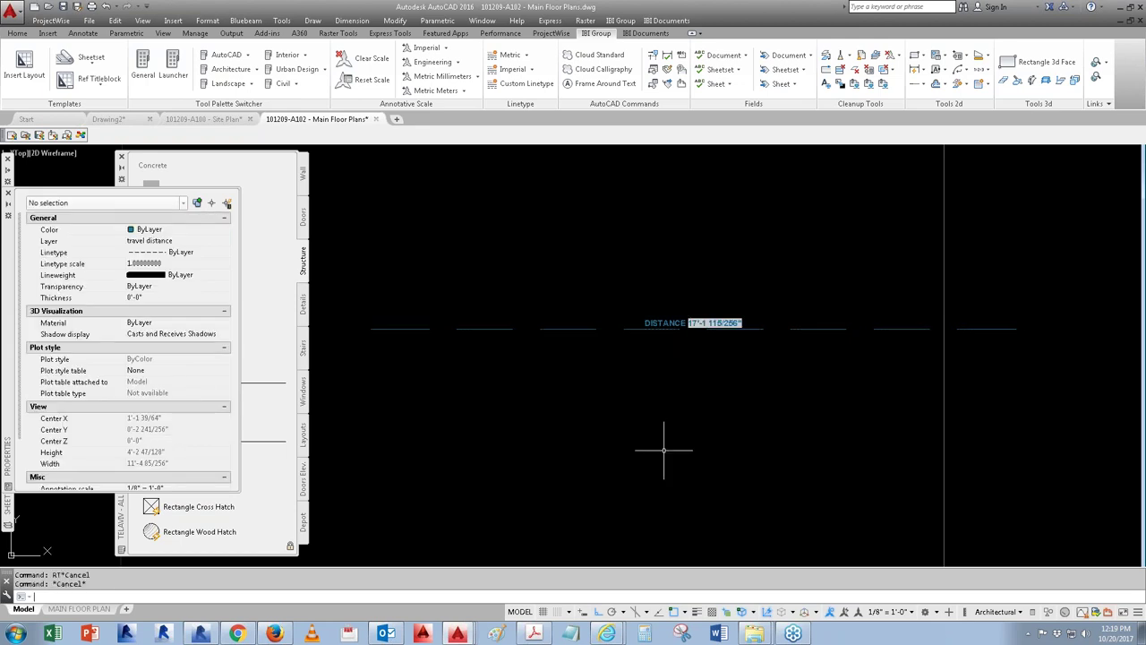
{"action": "type", "text": "rea"}
{"action": "key", "text": "Return"}
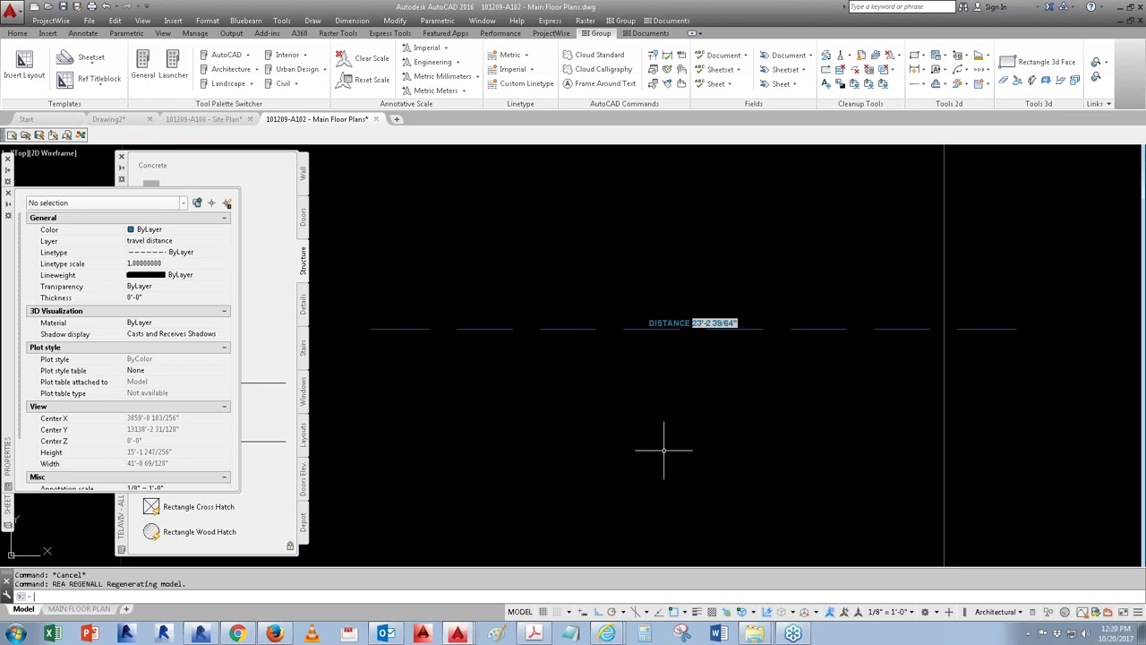
Step: Open the A2.01 - ELEVATIONS sheet from the PD02 - Elevations subset of the sheet set
{"action": "scroll", "coordinate": [663, 450], "scroll_direction": "down", "scroll_amount": 8}
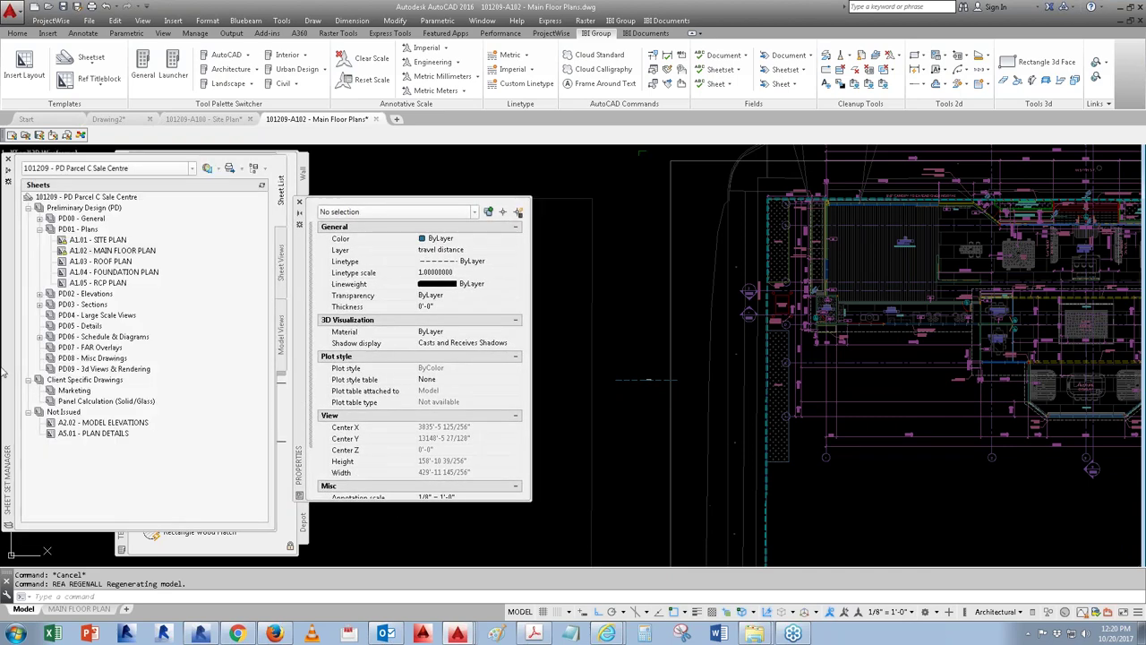
{"action": "left_click", "coordinate": [2, 367]}
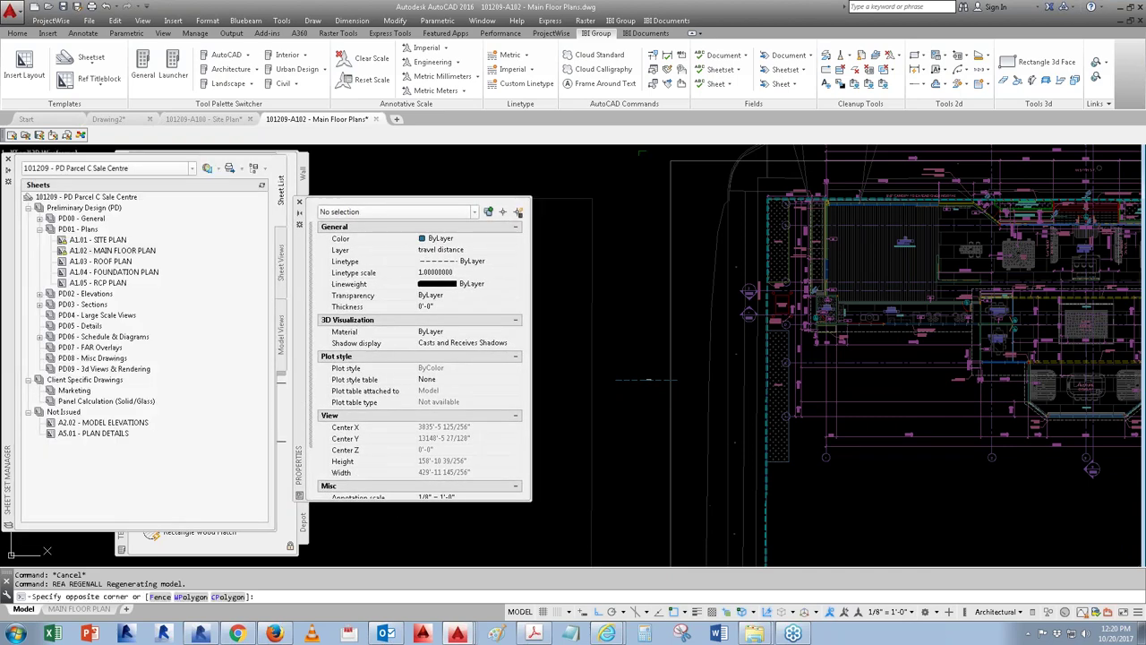
{"action": "double_click", "coordinate": [89, 293]}
{"action": "left_click", "coordinate": [89, 306]}
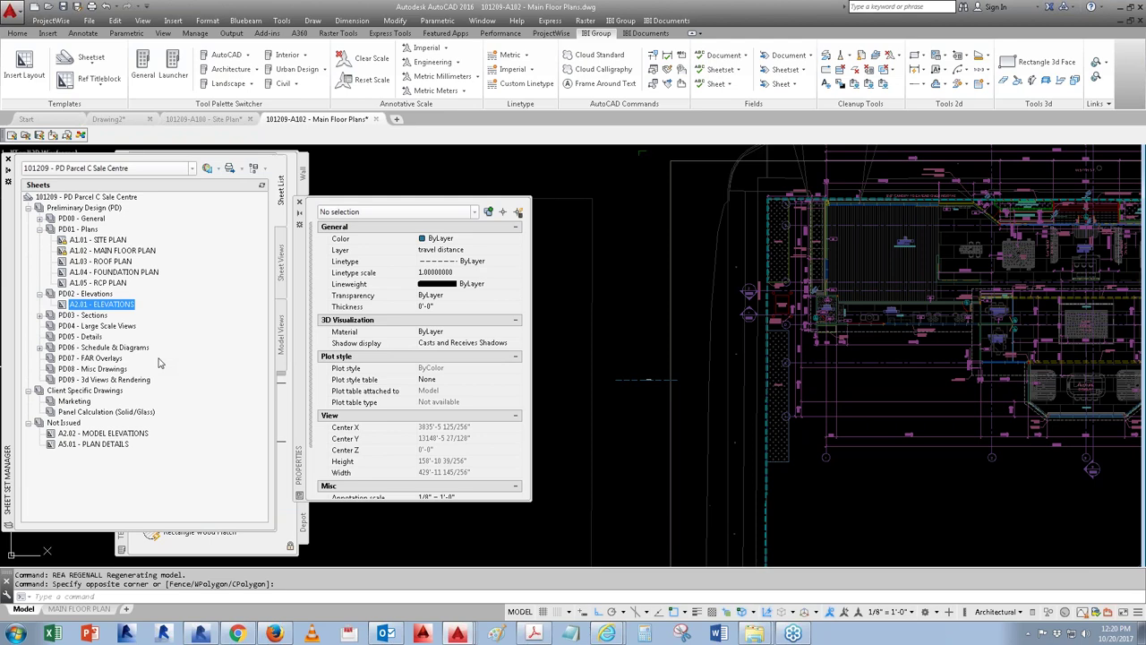
{"action": "right_click", "coordinate": [105, 308]}
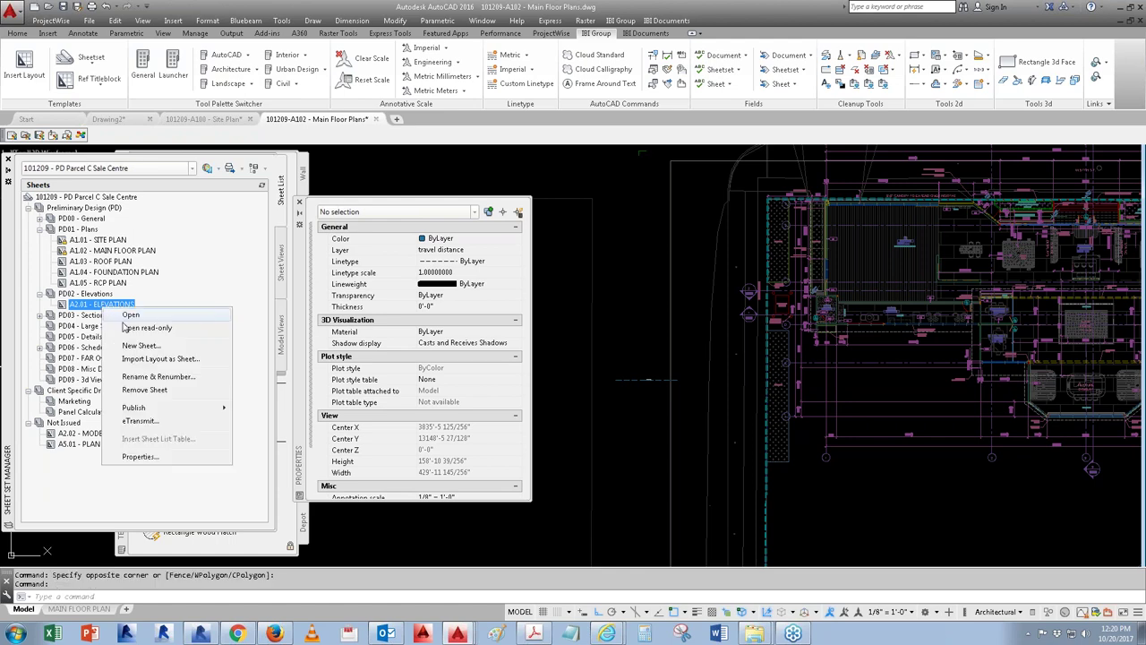
{"action": "key", "text": "Escape"}
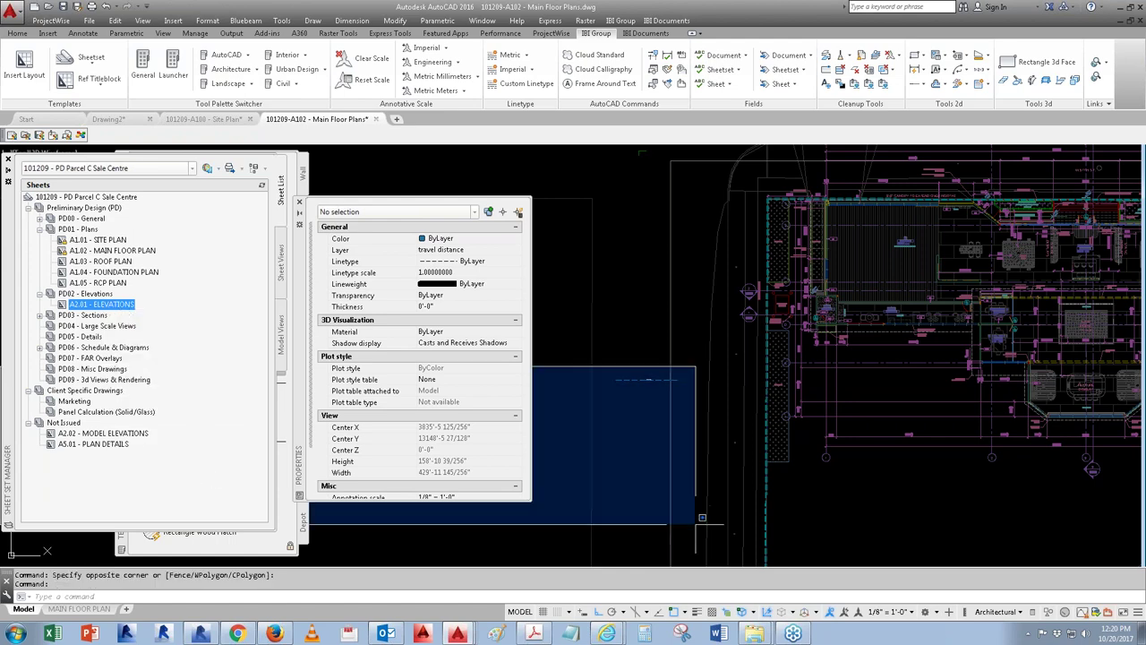
{"action": "key", "text": "Escape"}
{"action": "key", "text": "Escape"}
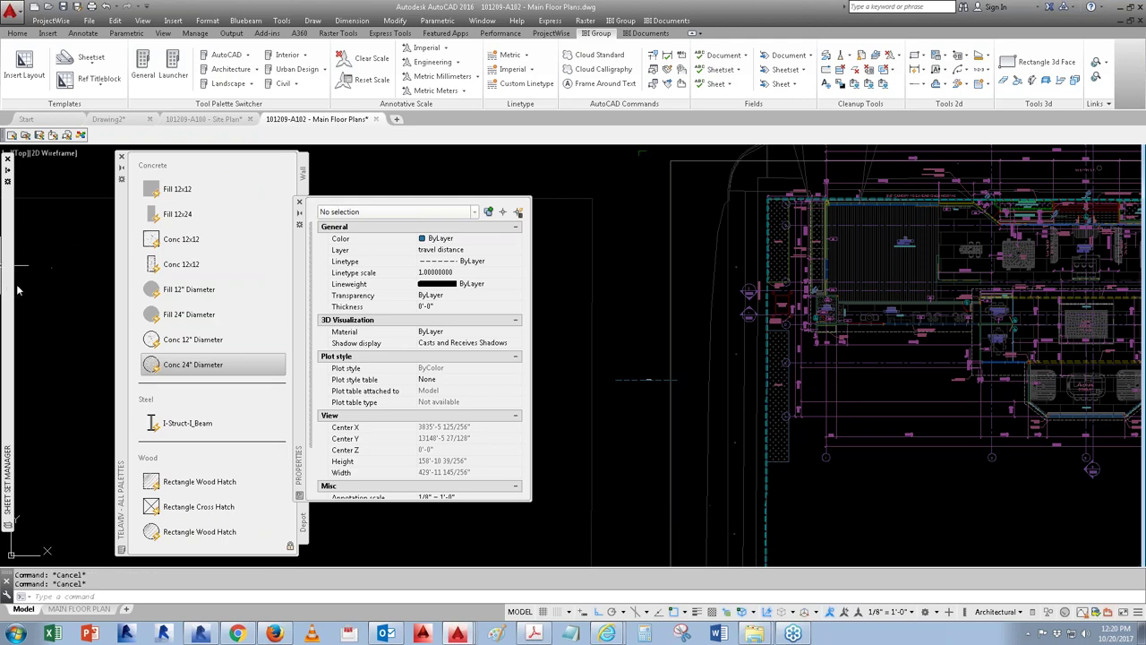
{"action": "mouse_move", "coordinate": [8, 475]}
{"action": "double_click", "coordinate": [97, 305]}
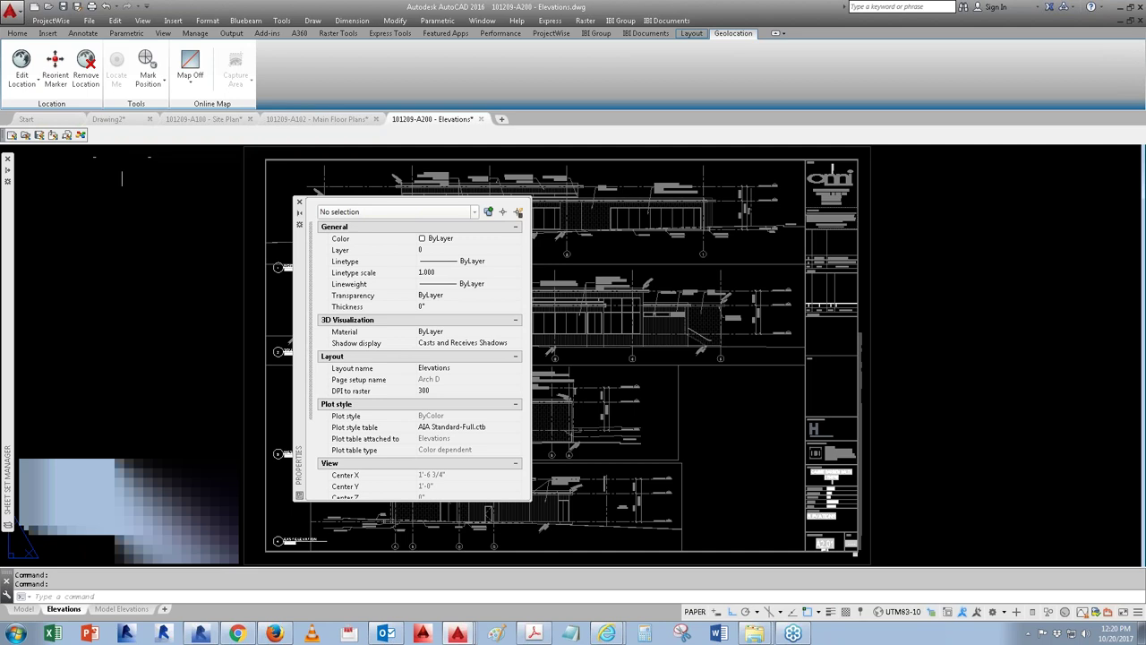
Step: Close the Properties palette and switch the elevations drawing to model space
{"action": "left_click", "coordinate": [299, 202]}
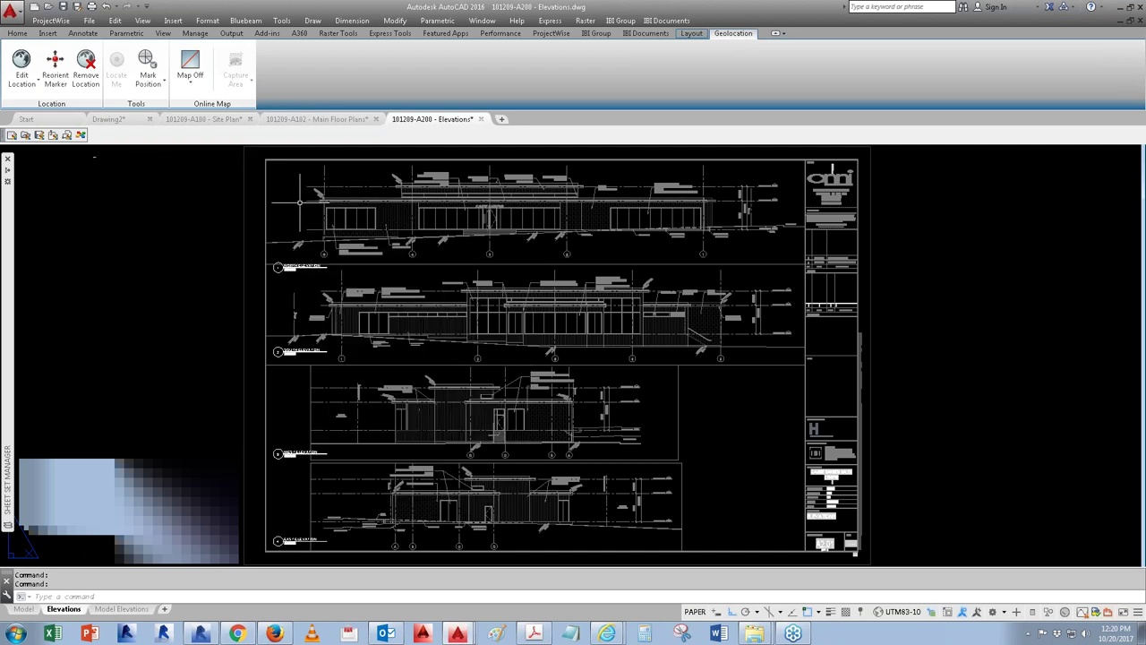
{"action": "left_click", "coordinate": [24, 608]}
{"action": "scroll", "coordinate": [483, 407], "scroll_direction": "down", "scroll_amount": 3}
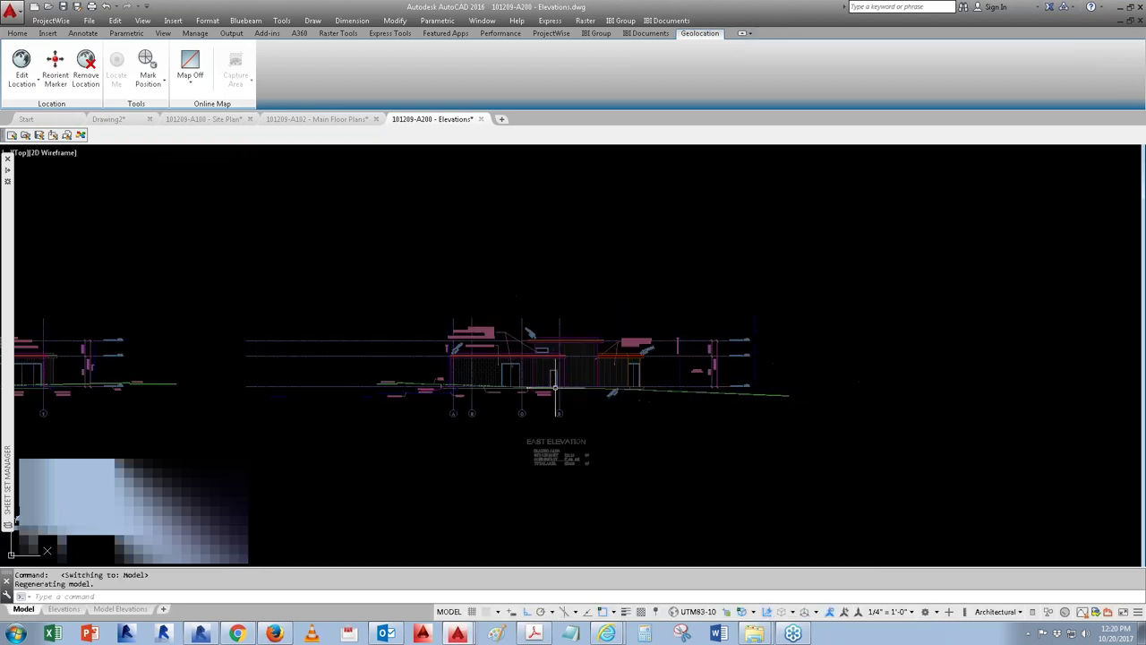
Step: Open the XE-EL-ELEVATIONS reference drawing from the elevation xref in the elevations drawing
{"action": "scroll", "coordinate": [202, 371], "scroll_direction": "up", "scroll_amount": 6}
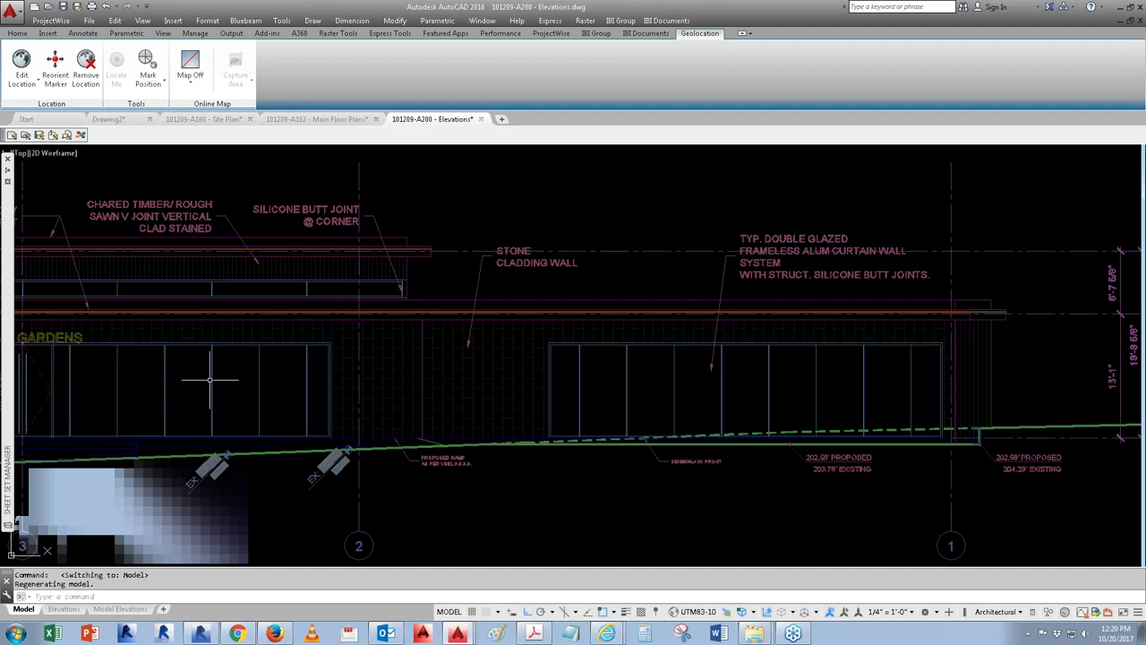
{"action": "left_click", "coordinate": [201, 376]}
{"action": "right_click", "coordinate": [204, 381]}
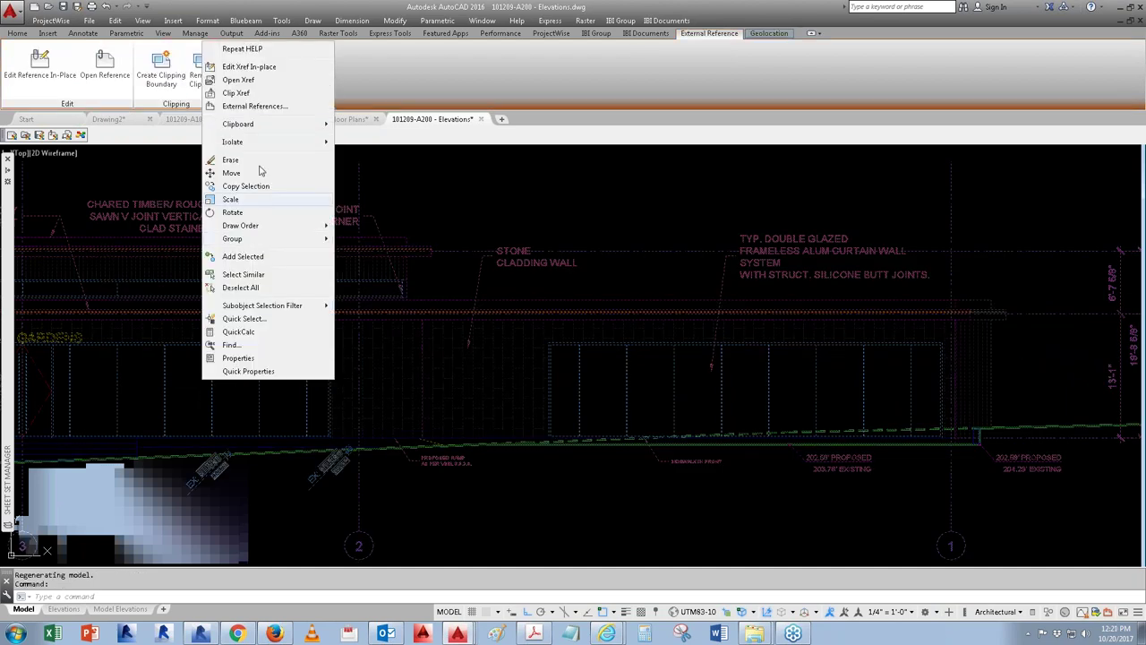
{"action": "left_click", "coordinate": [259, 80]}
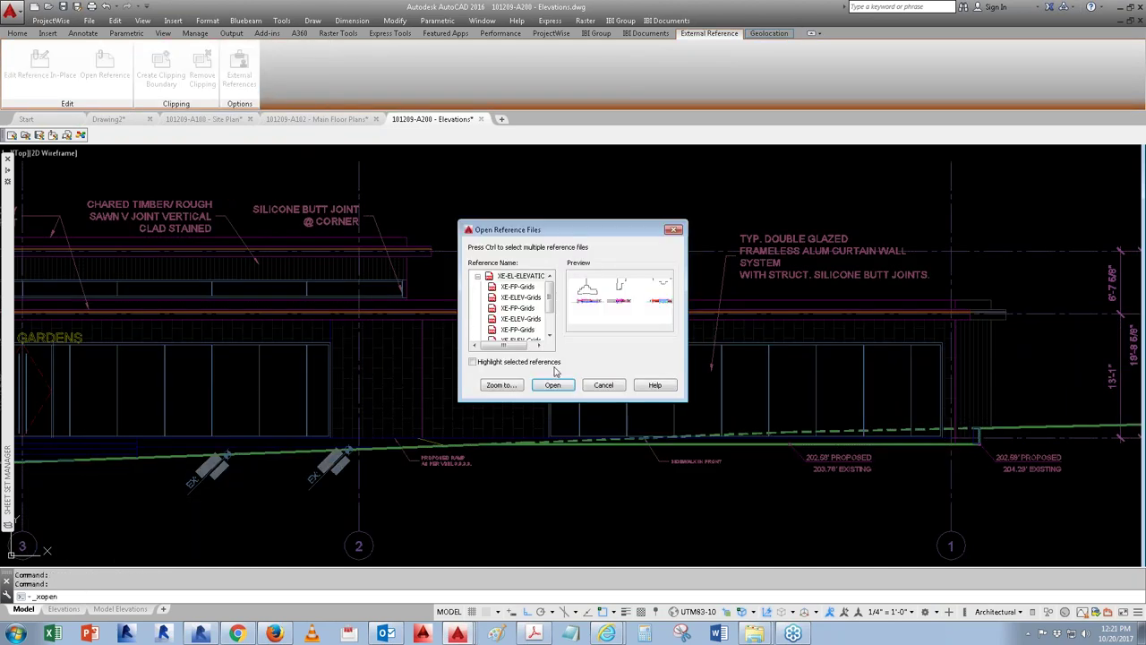
{"action": "left_click", "coordinate": [548, 385]}
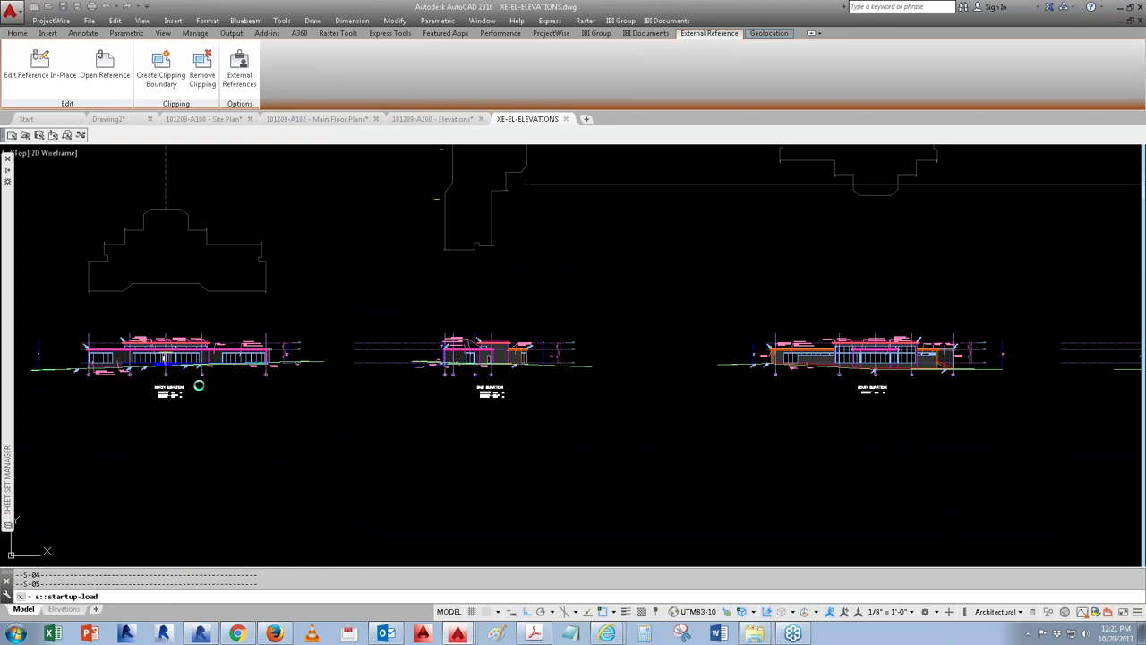
Step: Copy the glazed curtain wall between grids 2 and 1 straight up into the empty area above the elevation
{"action": "scroll", "coordinate": [209, 316], "scroll_direction": "up", "scroll_amount": 4}
{"action": "scroll", "coordinate": [208, 316], "scroll_direction": "up", "scroll_amount": 4}
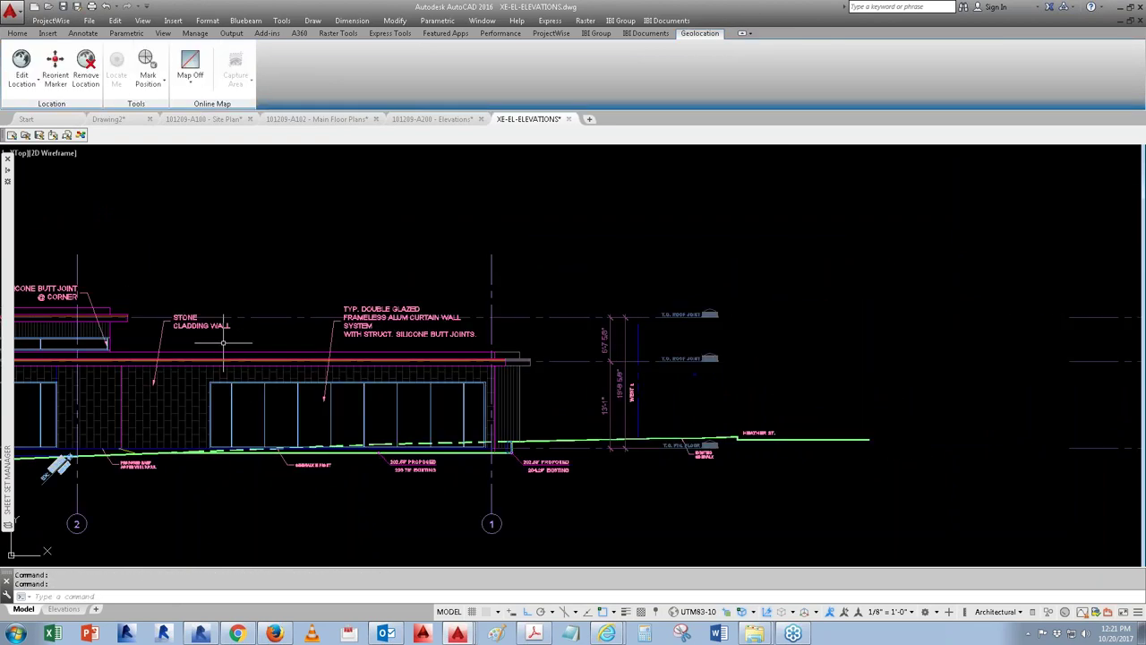
{"action": "type", "text": "co"}
{"action": "key", "text": "Return"}
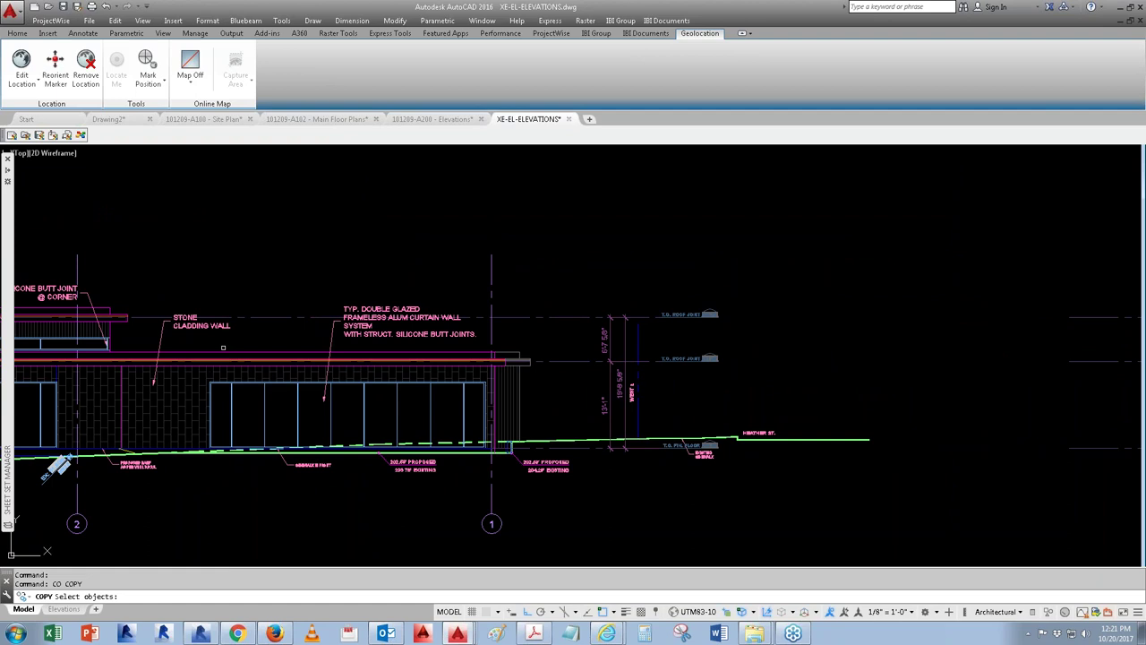
{"action": "left_click", "coordinate": [174, 331]}
{"action": "left_click", "coordinate": [500, 456]}
{"action": "key", "text": "Return"}
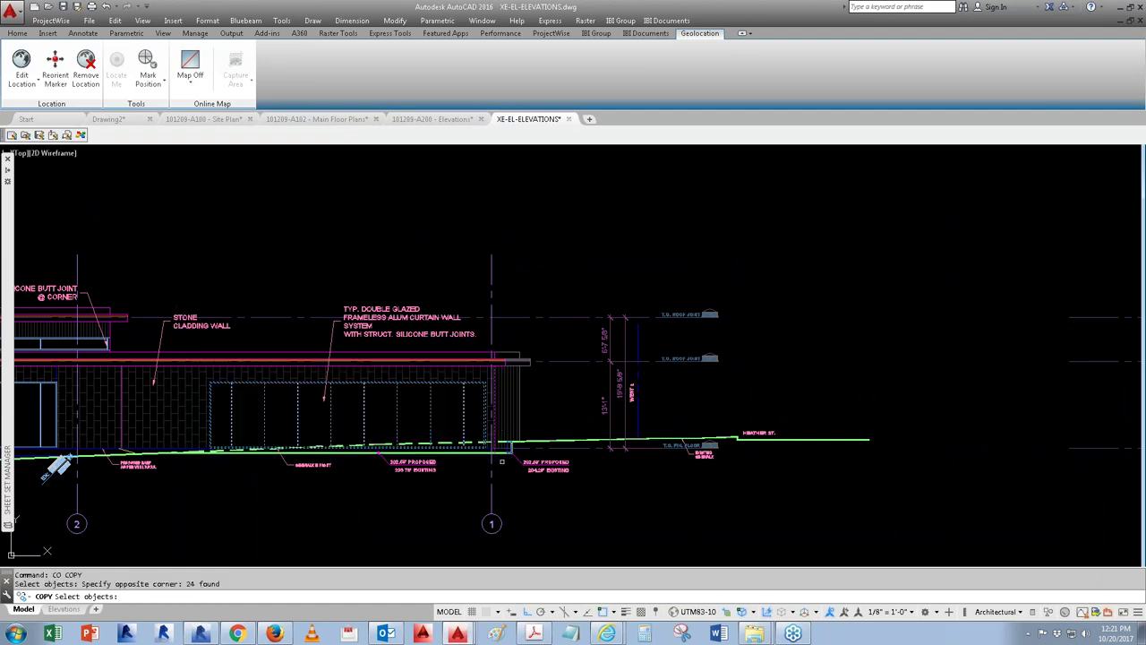
{"action": "left_click", "coordinate": [428, 429]}
{"action": "middle_click_drag", "start_coordinate": [467, 152], "coordinate": [473, 376]}
{"action": "left_click", "coordinate": [474, 353]}
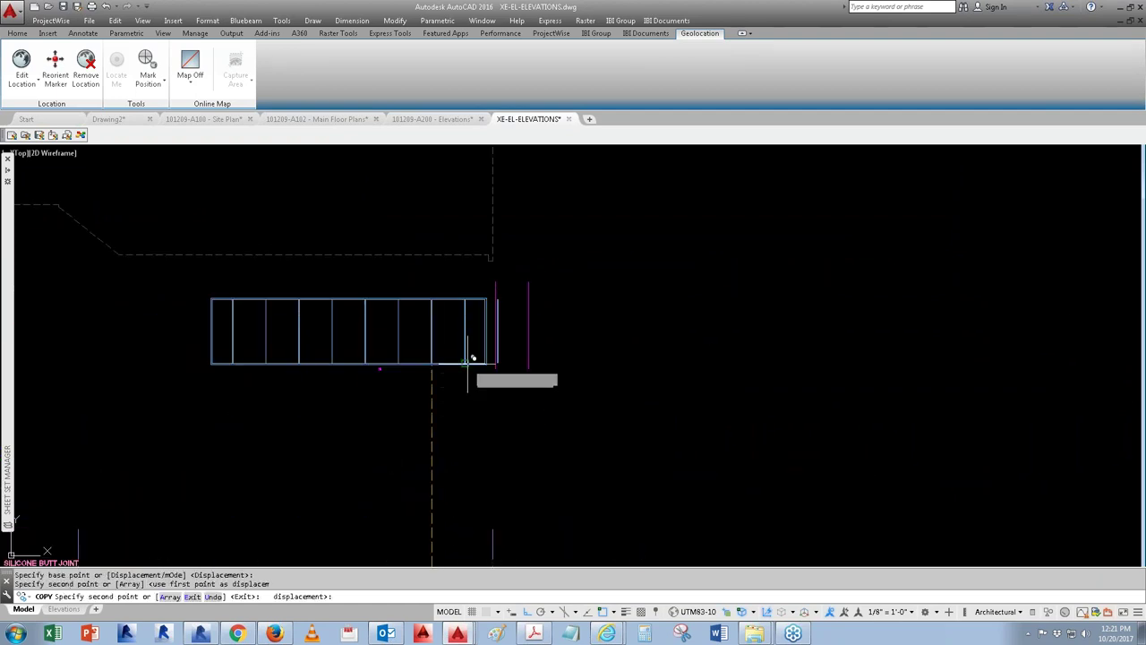
{"action": "key", "text": "Escape"}
Step: Erase the stray fragment below and the vertical magenta line beside the copied curtain wall
{"action": "type", "text": "e"}
{"action": "key", "text": "Return"}
{"action": "left_click", "coordinate": [516, 394]}
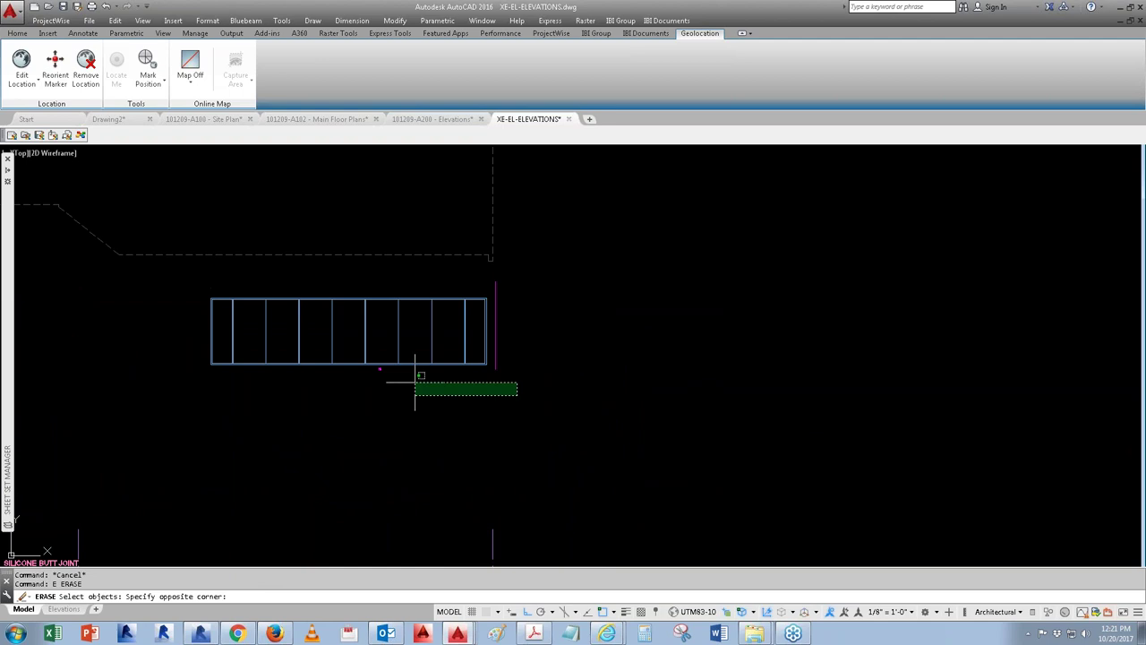
{"action": "left_click", "coordinate": [355, 379]}
{"action": "scroll", "coordinate": [356, 380], "scroll_direction": "up", "scroll_amount": 3}
{"action": "key", "text": "Return"}
{"action": "left_click", "coordinate": [336, 365]}
{"action": "left_click", "coordinate": [313, 378]}
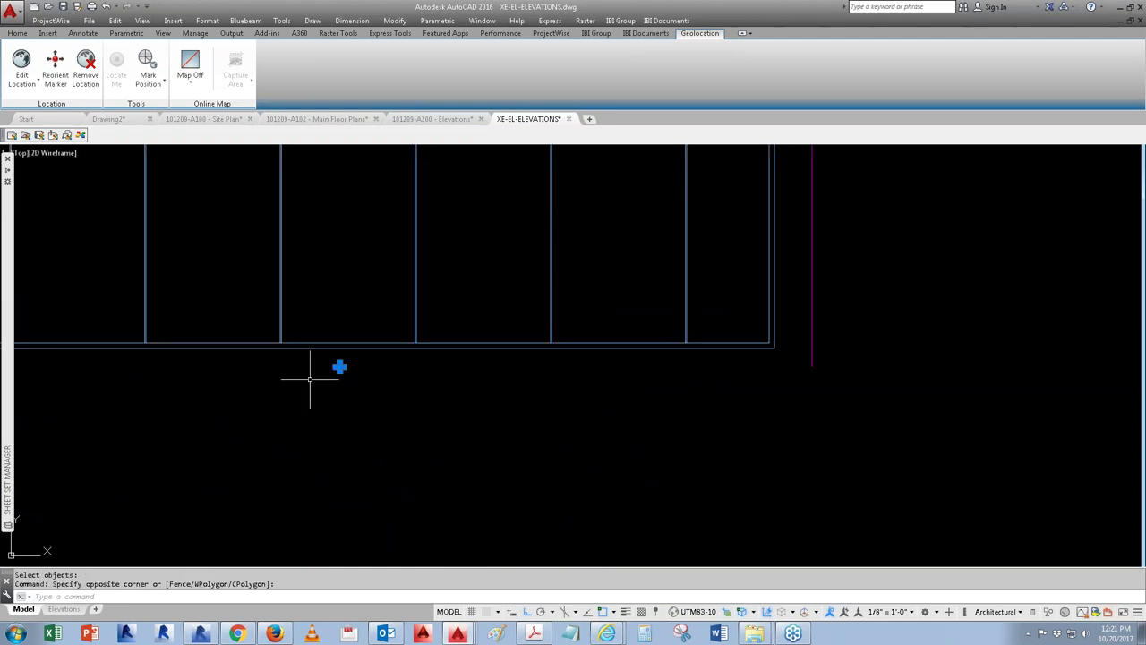
{"action": "left_click", "coordinate": [825, 385]}
{"action": "left_click", "coordinate": [809, 288]}
{"action": "type", "text": "e"}
{"action": "key", "text": "Return"}
{"action": "scroll", "coordinate": [832, 418], "scroll_direction": "down", "scroll_amount": 3}
Step: Define the copied curtain wall as a block named "curtainwall typical" with its base point at the frame's lower-left corner
{"action": "type", "text": "b"}
{"action": "key", "text": "Return"}
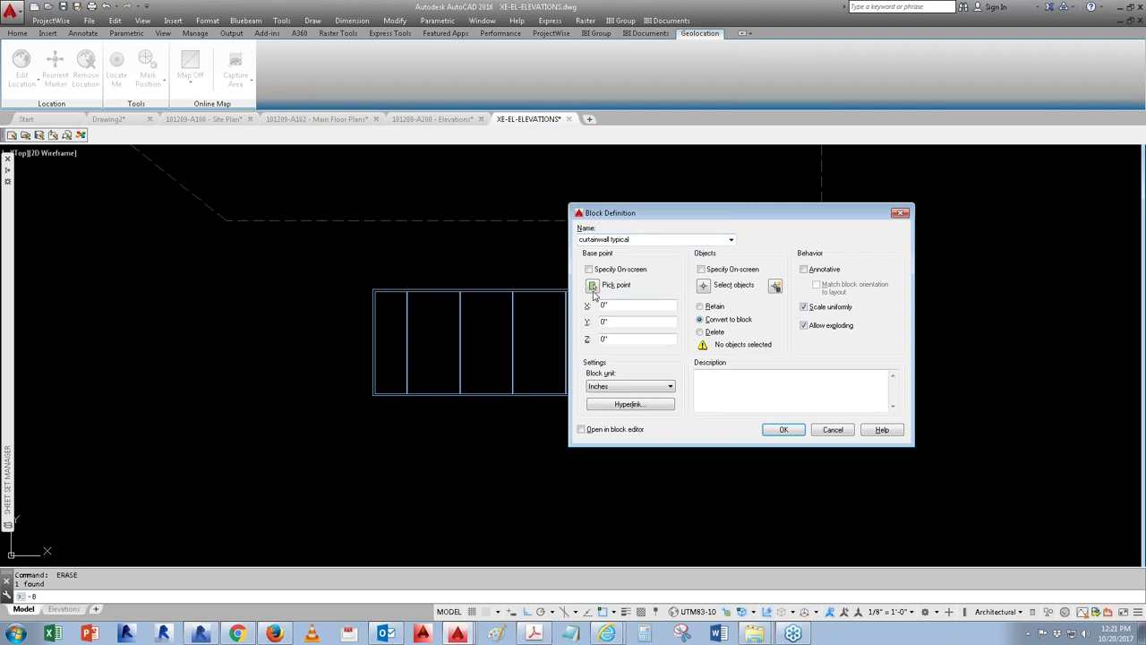
{"action": "left_click", "coordinate": [593, 284]}
{"action": "left_click", "coordinate": [372, 392]}
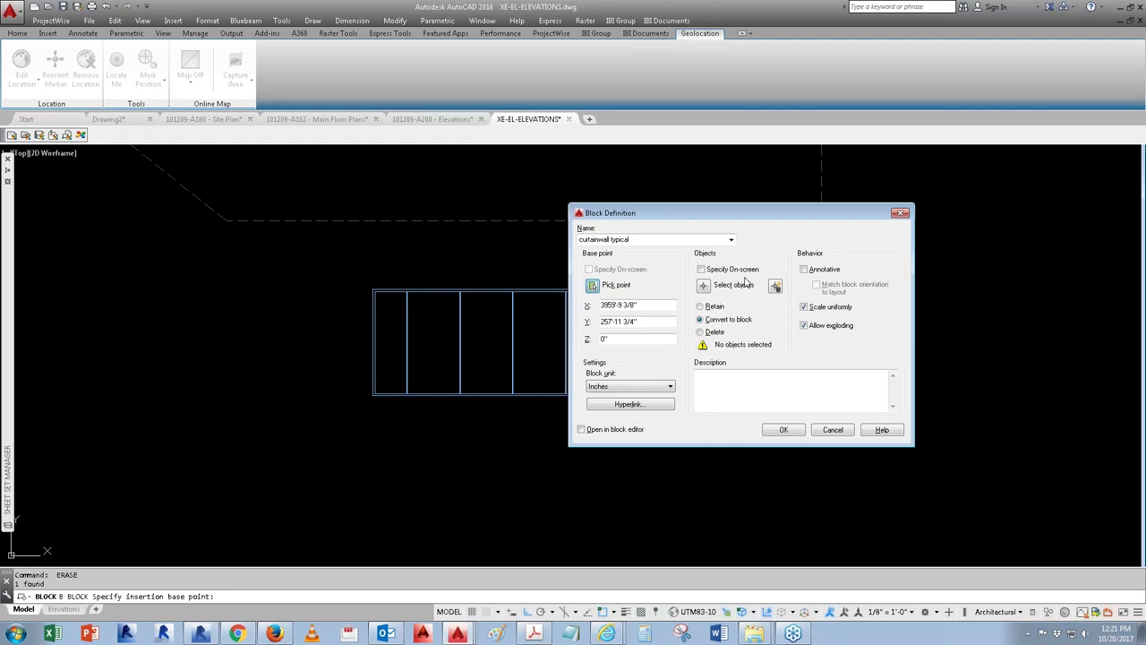
{"action": "left_click", "coordinate": [716, 284]}
{"action": "left_click", "coordinate": [327, 266]}
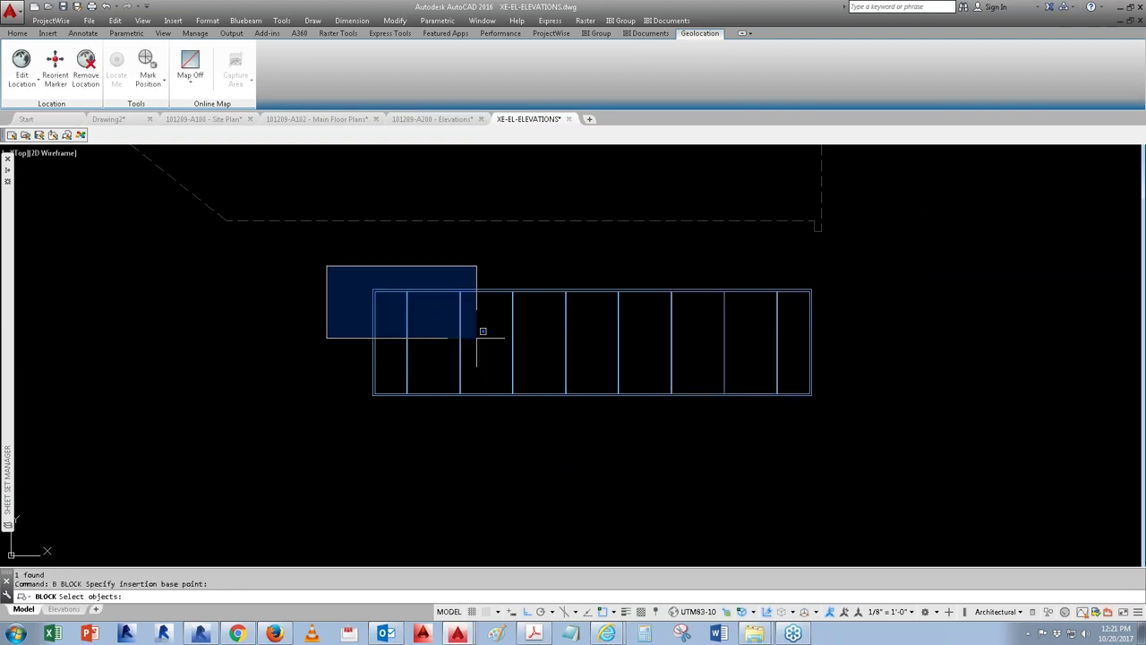
{"action": "left_click", "coordinate": [963, 490]}
{"action": "key", "text": "Return"}
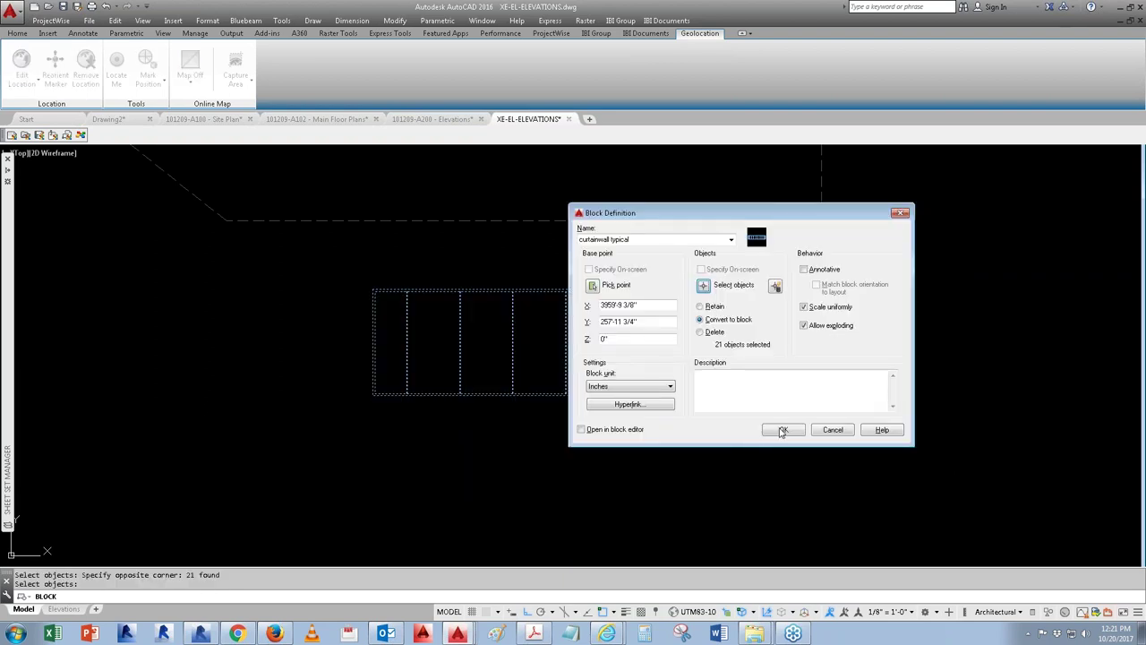
{"action": "left_click", "coordinate": [785, 432]}
Step: Copy the curtain wall block upward twice to form a stack of three
{"action": "left_click", "coordinate": [694, 467]}
{"action": "type", "text": "c"}
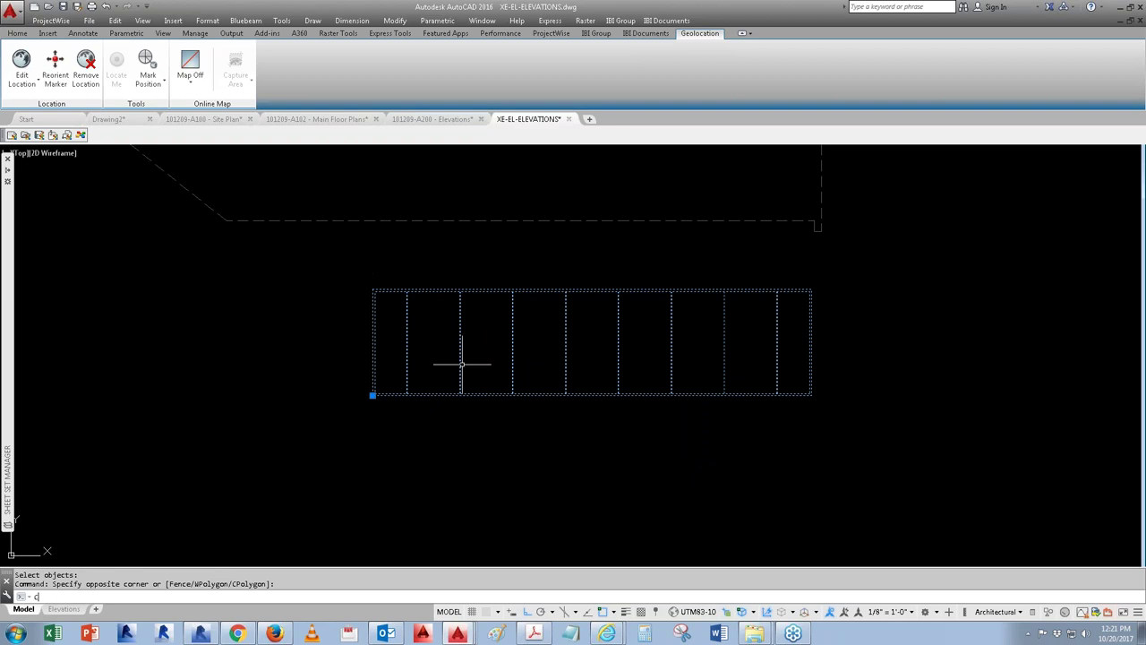
{"action": "key", "text": "Return"}
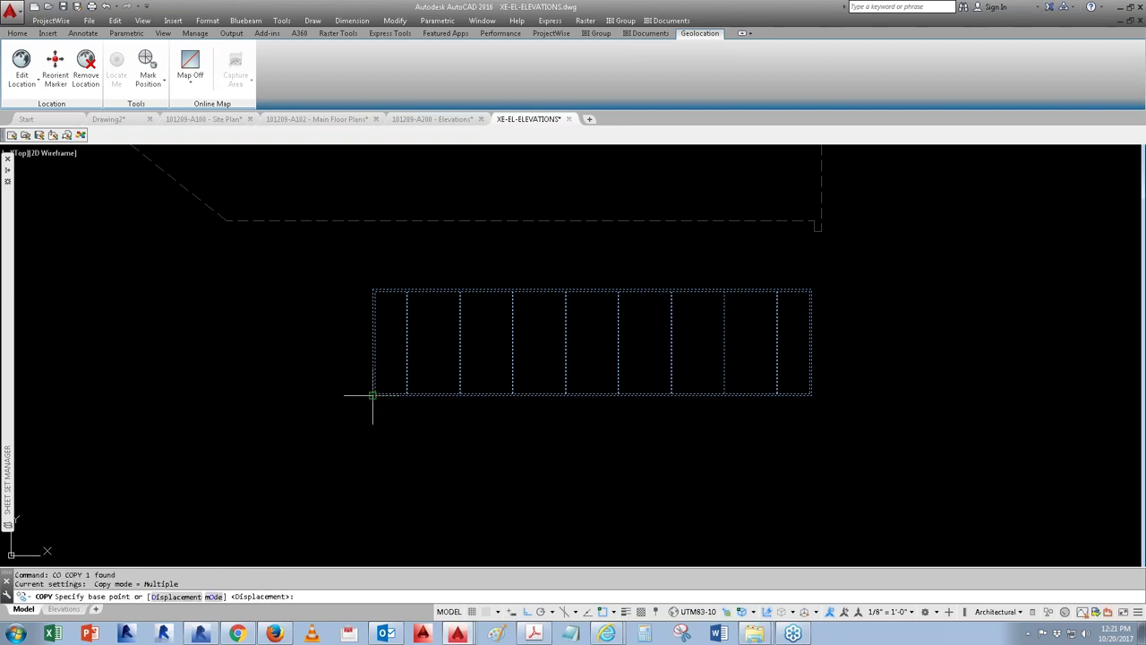
{"action": "left_click", "coordinate": [373, 395]}
{"action": "left_click", "coordinate": [374, 291]}
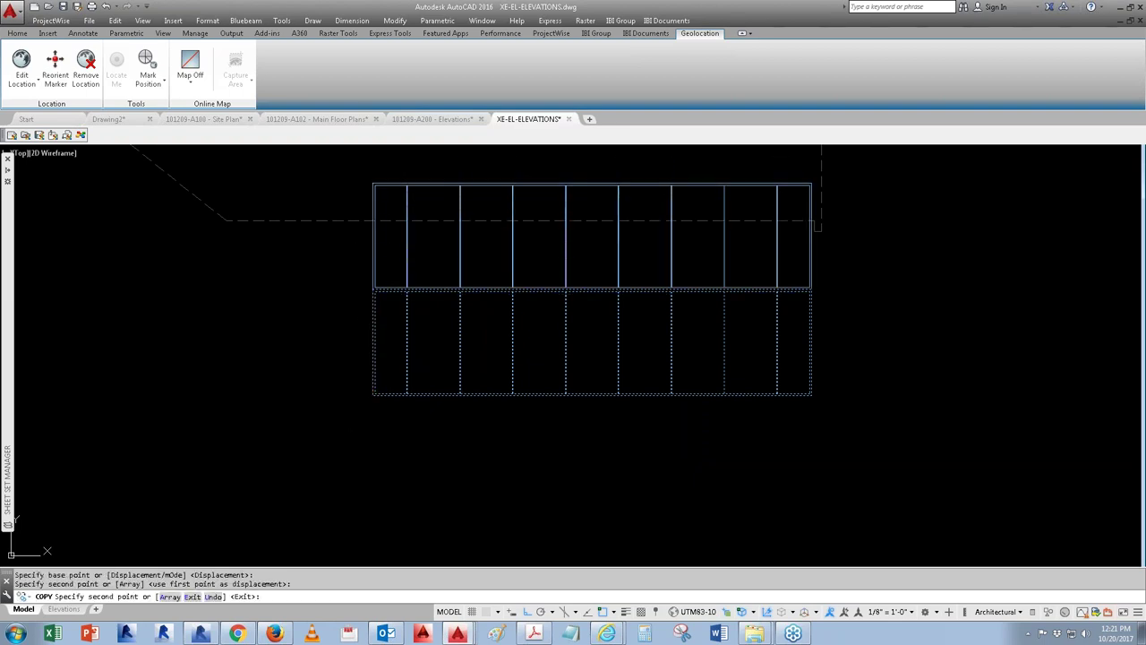
{"action": "middle_click_drag", "start_coordinate": [386, 246], "coordinate": [370, 369]}
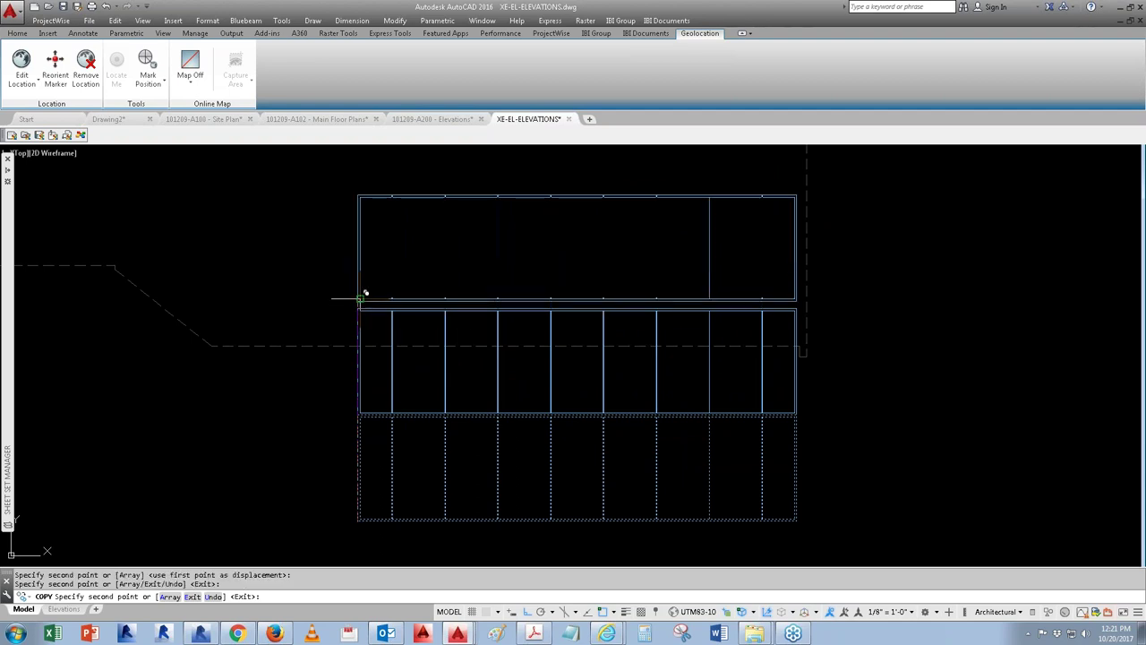
{"action": "left_click", "coordinate": [363, 298]}
{"action": "key", "text": "Escape"}
Step: Move the uppermost block copy down so it sits directly on the middle one
{"action": "left_click", "coordinate": [376, 299]}
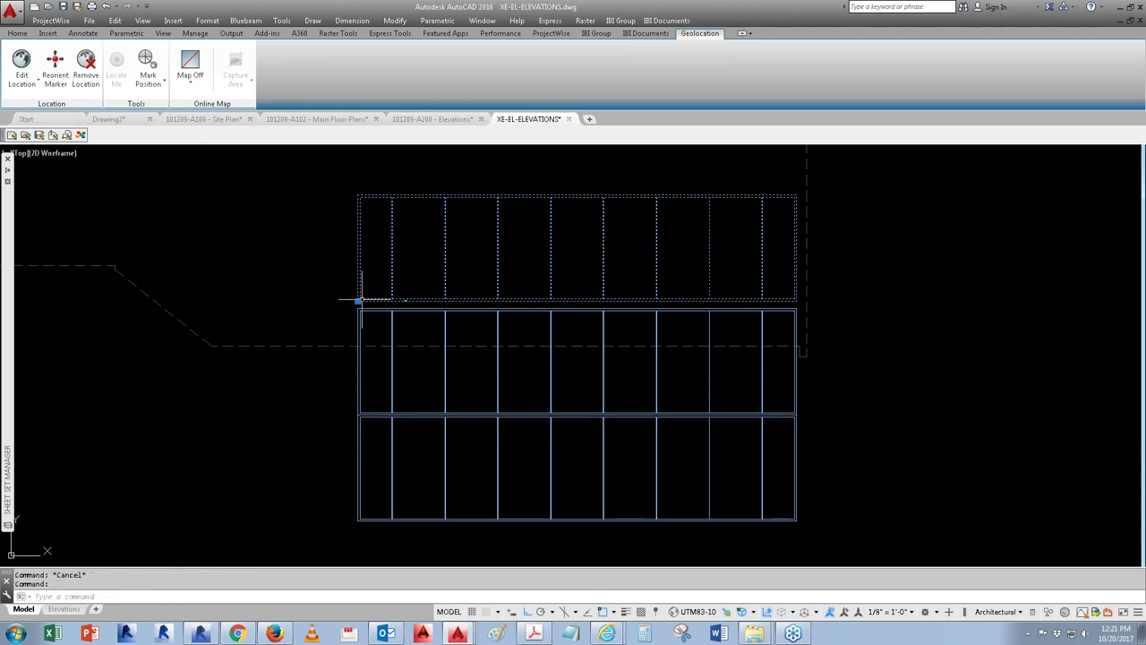
{"action": "left_click", "coordinate": [359, 300]}
{"action": "scroll", "coordinate": [363, 298], "scroll_direction": "up", "scroll_amount": 5}
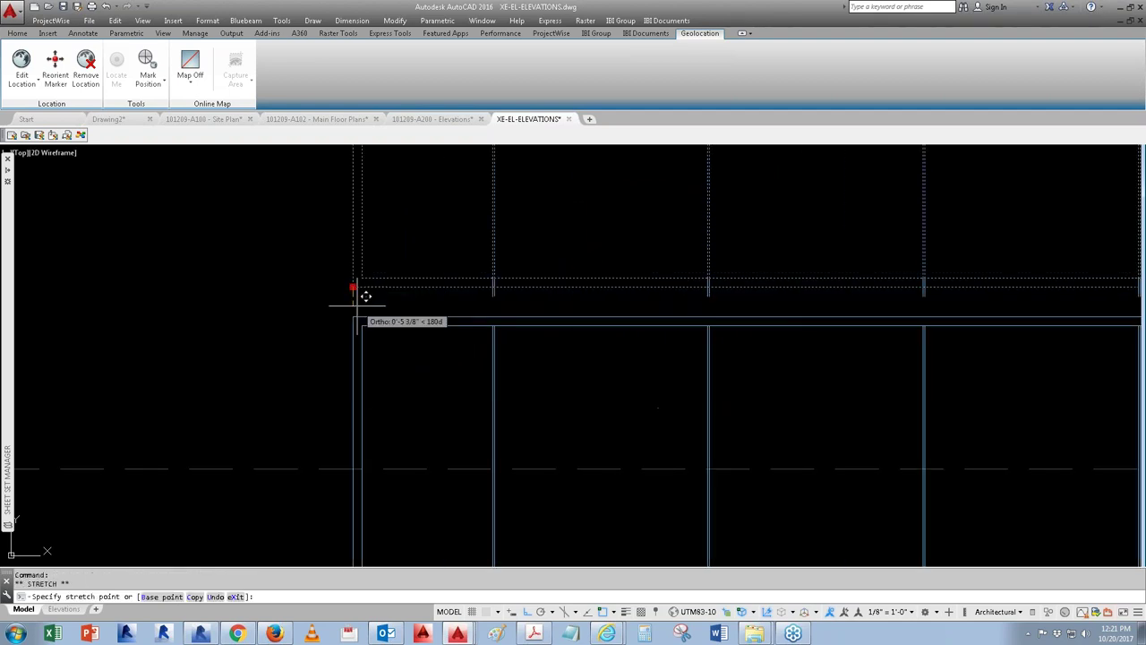
{"action": "scroll", "coordinate": [351, 315], "scroll_direction": "down", "scroll_amount": 5}
{"action": "key", "text": "Escape"}
{"action": "key", "text": "Escape"}
Step: Draw a horizontal polyline along the joint between the lowest and middle blocks, extending past their right side
{"action": "type", "text": "pl"}
{"action": "key", "text": "Return"}
{"action": "left_click", "coordinate": [343, 422]}
{"action": "key", "text": "Escape"}
{"action": "key", "text": "Return"}
{"action": "left_click", "coordinate": [340, 423]}
{"action": "left_click", "coordinate": [936, 425]}
{"action": "key", "text": "Escape"}
Step: Copy the horizontal polyline up to the joint between the middle and uppermost blocks
{"action": "type", "text": "co"}
{"action": "key", "text": "Return"}
{"action": "left_click", "coordinate": [891, 435]}
{"action": "left_click", "coordinate": [832, 380]}
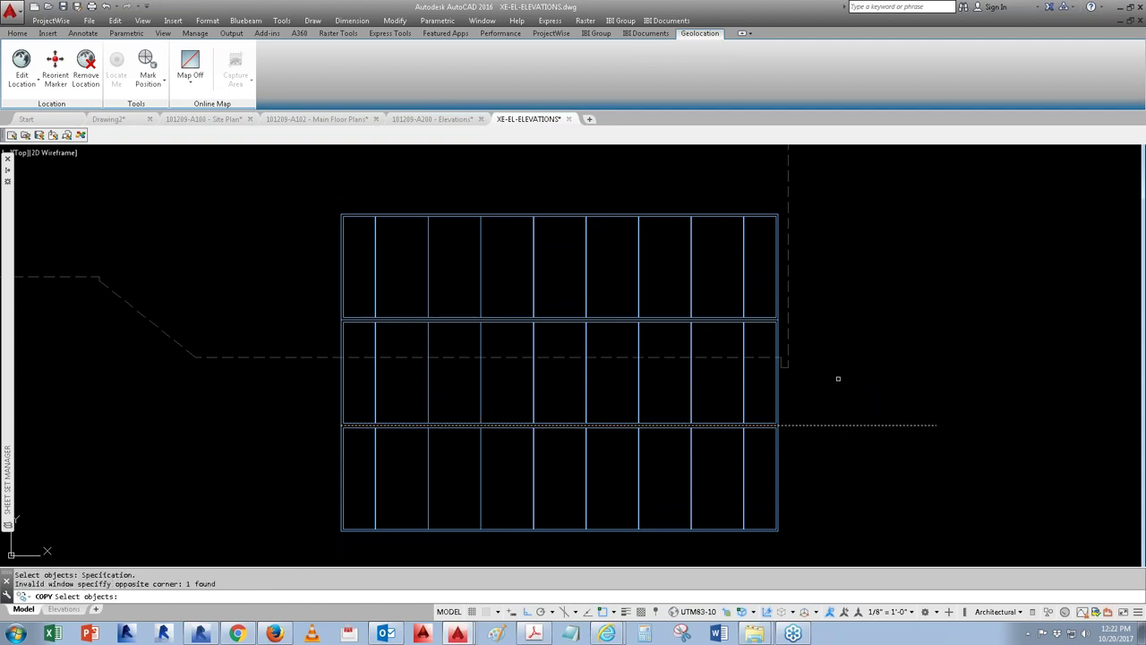
{"action": "scroll", "coordinate": [805, 418], "scroll_direction": "up", "scroll_amount": 5}
{"action": "key", "text": "Return"}
{"action": "left_click", "coordinate": [686, 442]}
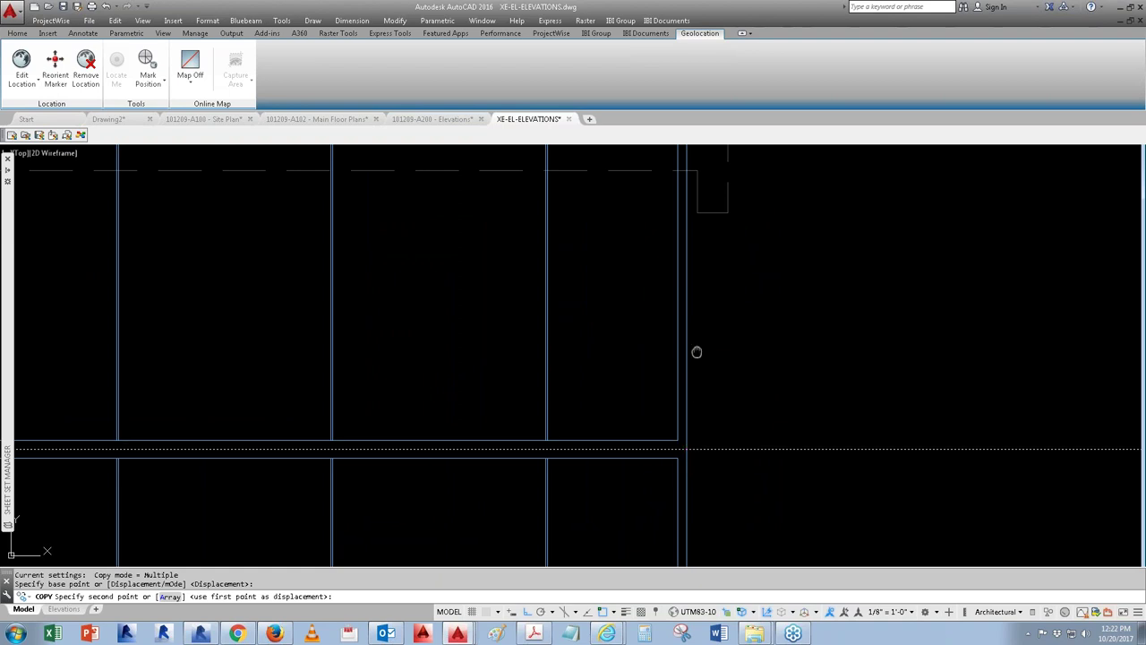
{"action": "middle_click_drag", "start_coordinate": [696, 352], "coordinate": [690, 128]}
{"action": "key", "text": "Escape"}
{"action": "scroll", "coordinate": [698, 351], "scroll_direction": "down", "scroll_amount": 4}
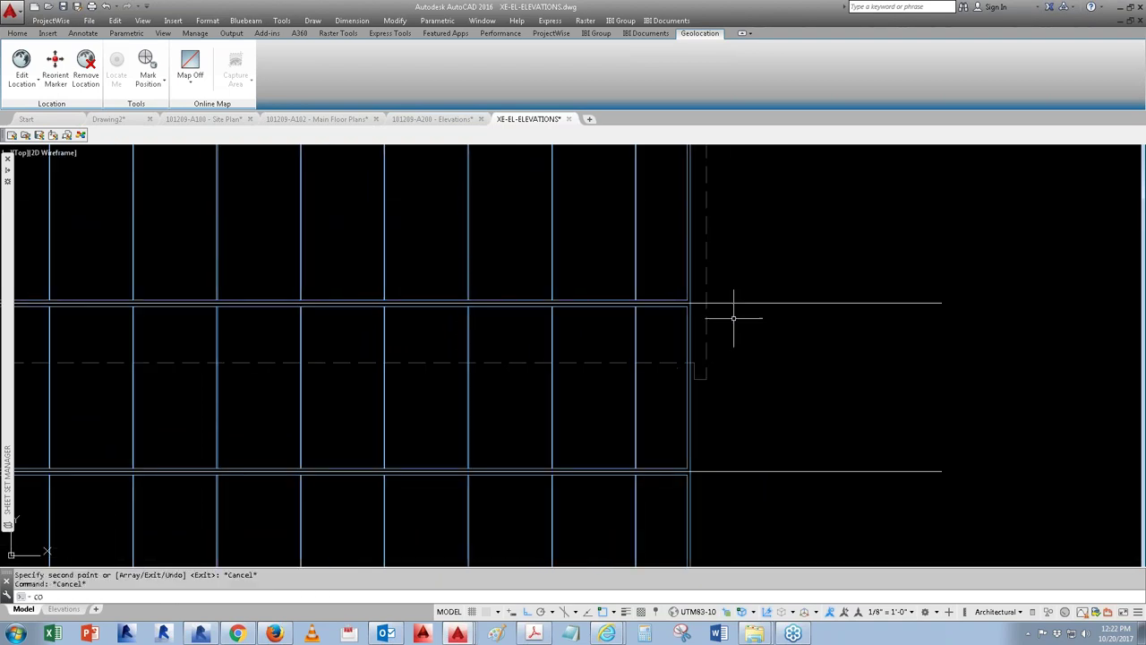
Step: Copy the upper joint line up to the top edge of the uppermost curtain wall block
{"action": "type", "text": "co"}
{"action": "key", "text": "Return"}
{"action": "left_click", "coordinate": [857, 307]}
{"action": "left_click", "coordinate": [759, 251]}
{"action": "middle_click_drag", "start_coordinate": [754, 243], "coordinate": [762, 405]}
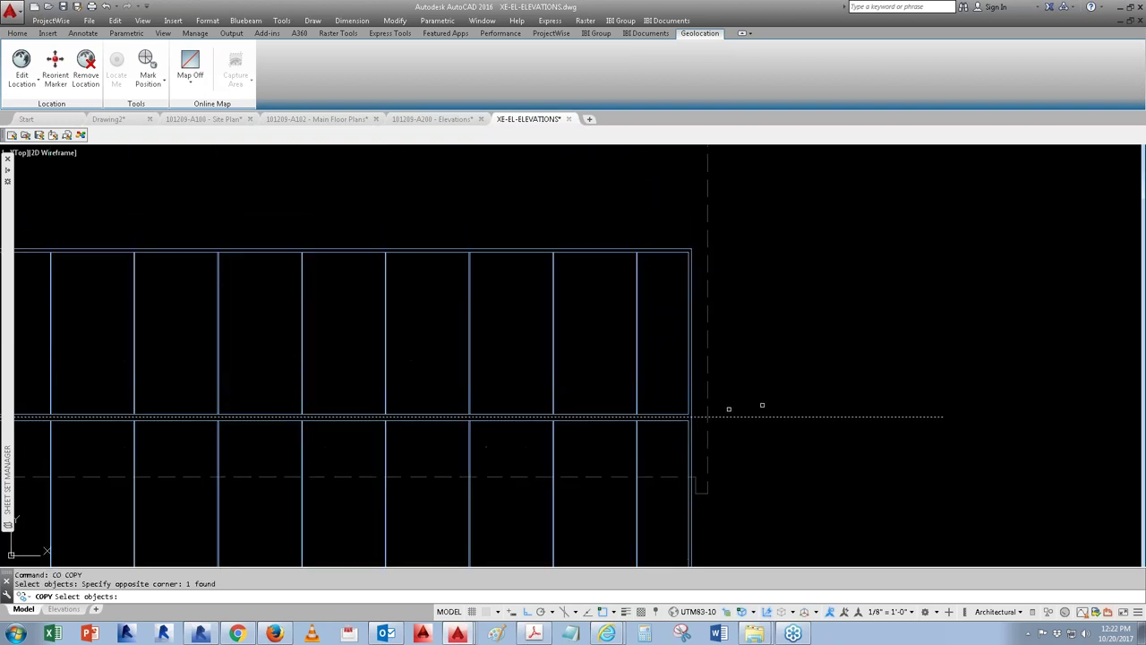
{"action": "key", "text": "Return"}
{"action": "left_click", "coordinate": [694, 418]}
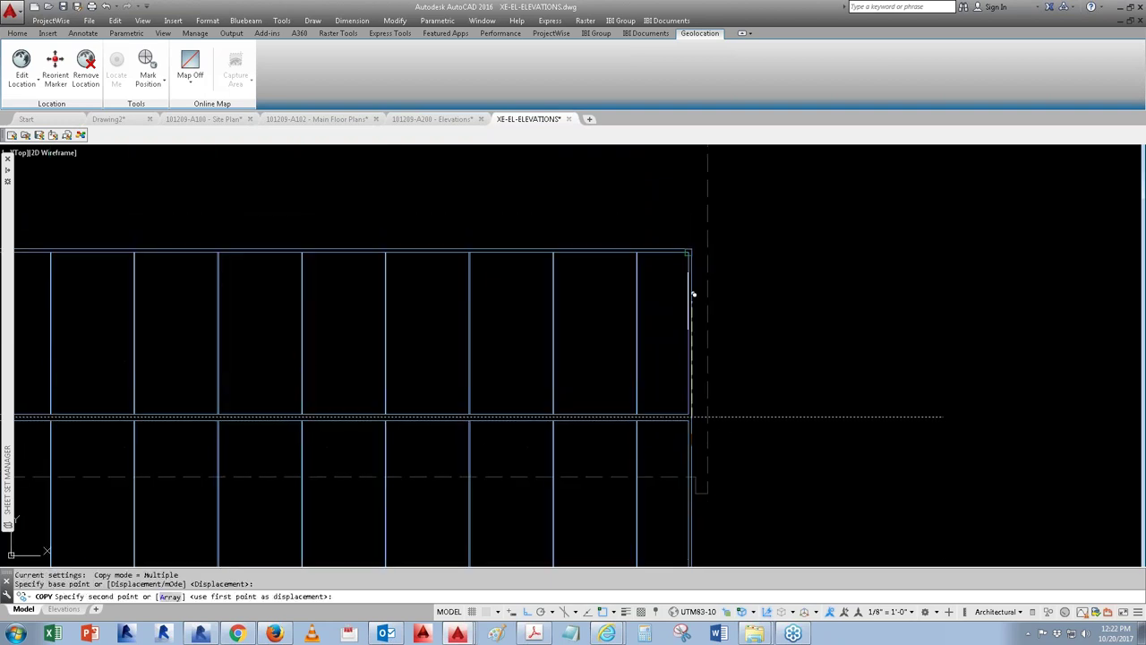
{"action": "left_click", "coordinate": [697, 242]}
{"action": "key", "text": "Escape"}
Step: Move the line on the uppermost block's top edge 12 inches upward
{"action": "left_click", "coordinate": [785, 248]}
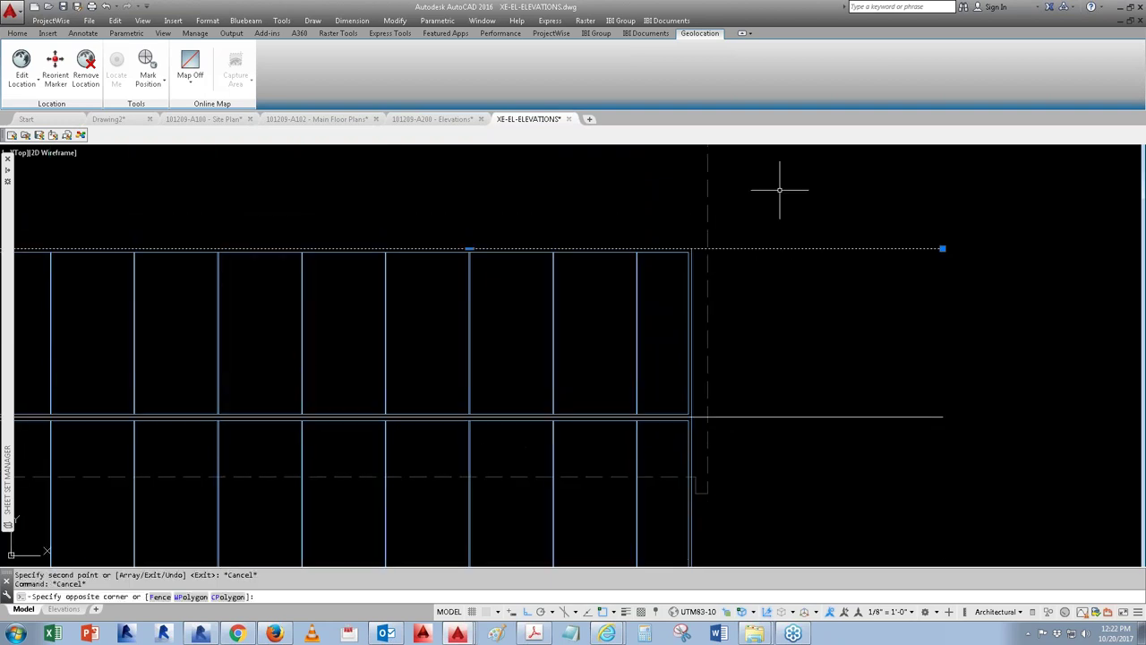
{"action": "left_click", "coordinate": [780, 190]}
{"action": "left_click", "coordinate": [773, 310]}
{"action": "type", "text": "m"}
{"action": "key", "text": "Return"}
{"action": "left_click", "coordinate": [842, 332]}
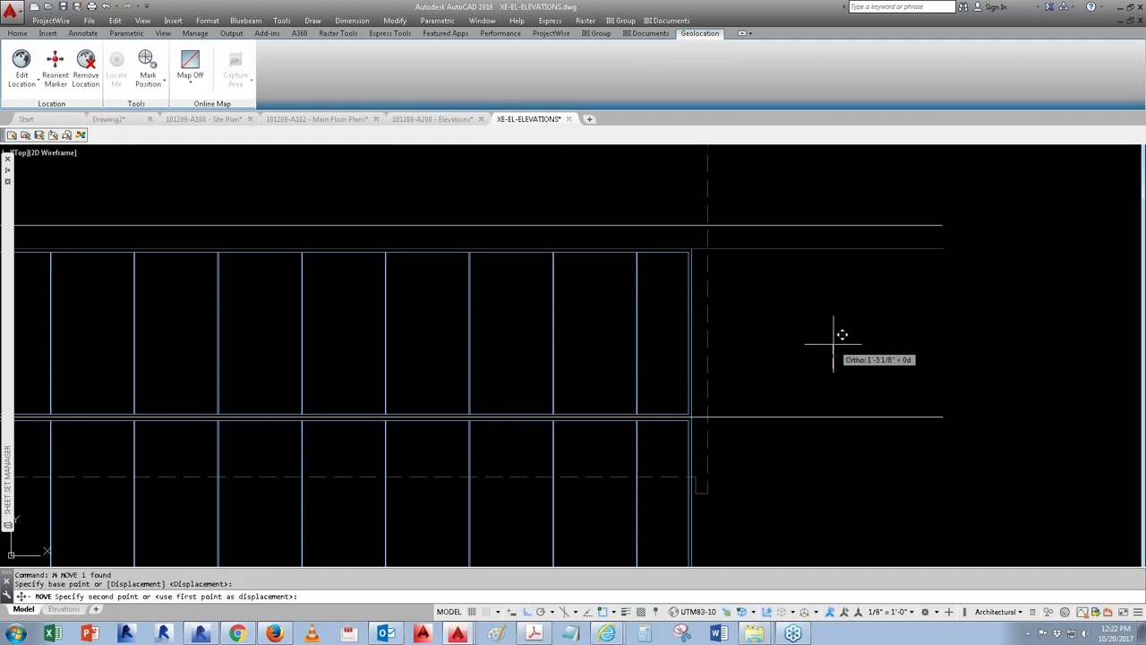
{"action": "type", "text": "12"}
{"action": "key", "text": "Return"}
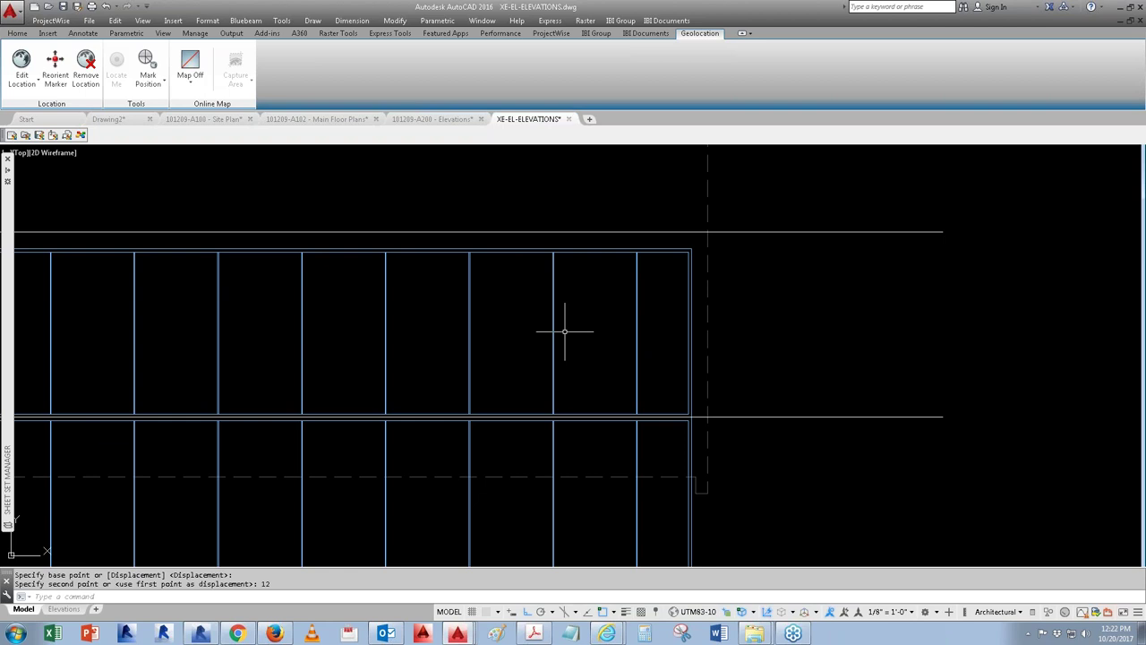
Step: Open the lowest curtain wall block in the Block Editor
{"action": "scroll", "coordinate": [577, 311], "scroll_direction": "down", "scroll_amount": 4}
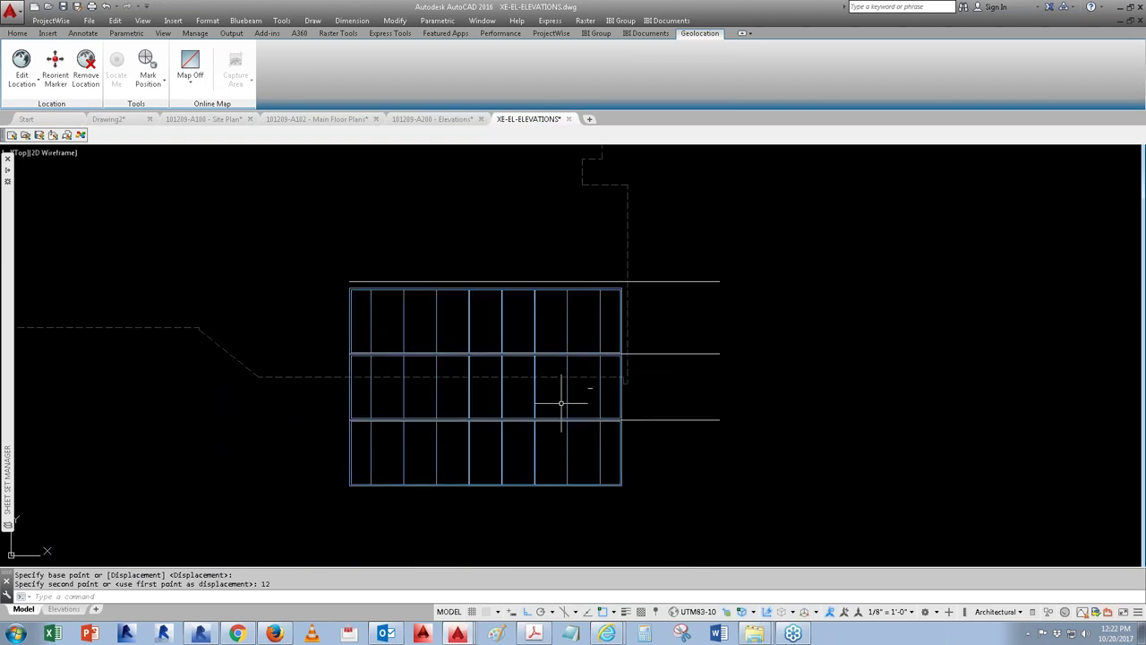
{"action": "left_click", "coordinate": [570, 450]}
{"action": "left_click", "coordinate": [558, 450]}
{"action": "right_click", "coordinate": [559, 450]}
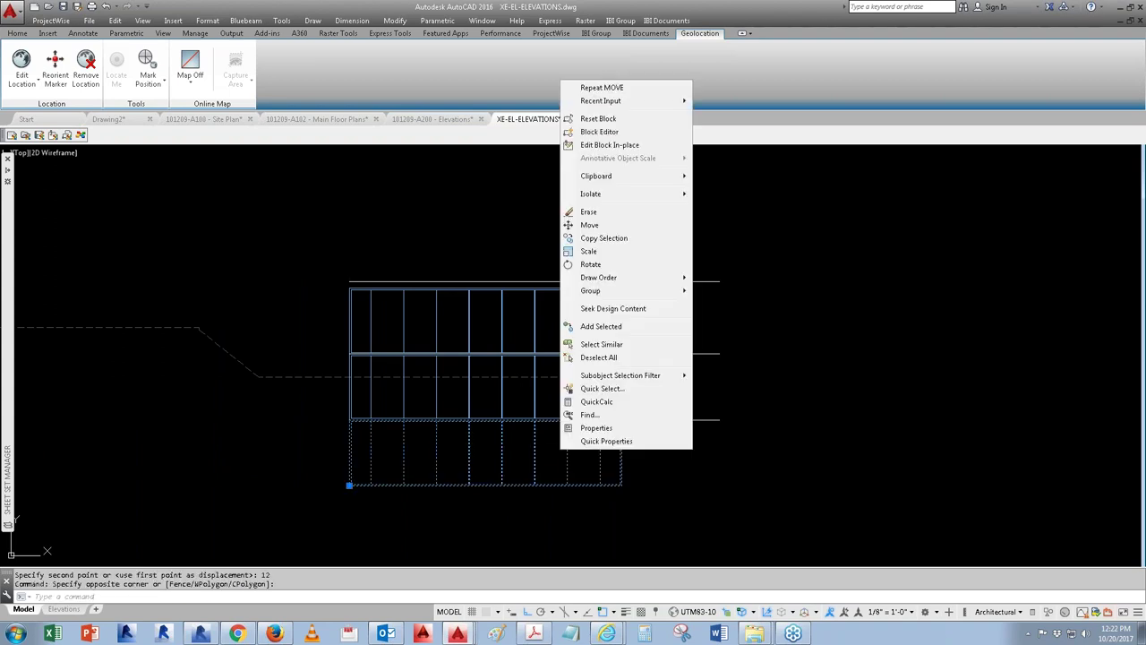
{"action": "left_click", "coordinate": [598, 131]}
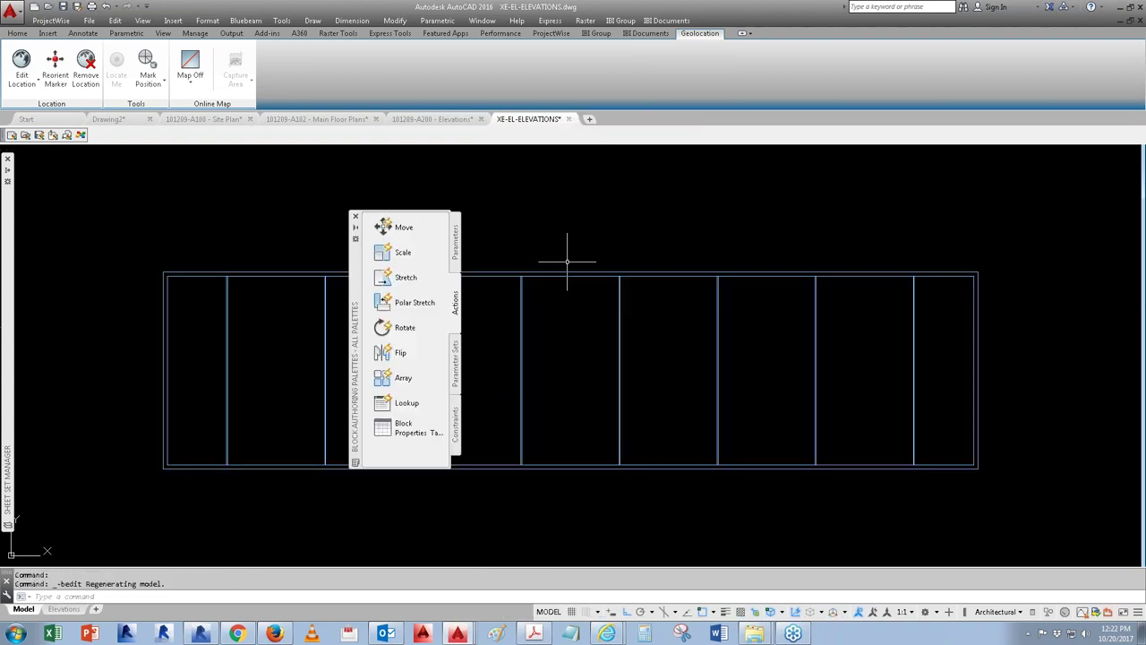
Step: Close the Sheet Set Manager and bring back the Block Authoring Palettes over the curtain wall block
{"action": "left_click", "coordinate": [356, 216]}
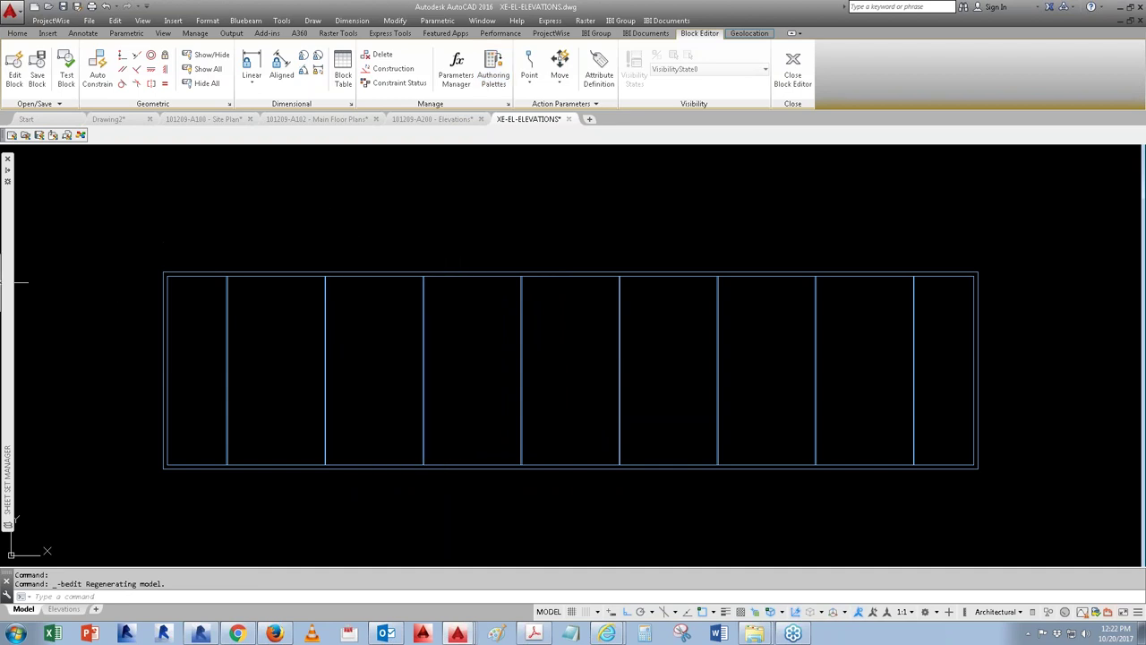
{"action": "mouse_move", "coordinate": [7, 284]}
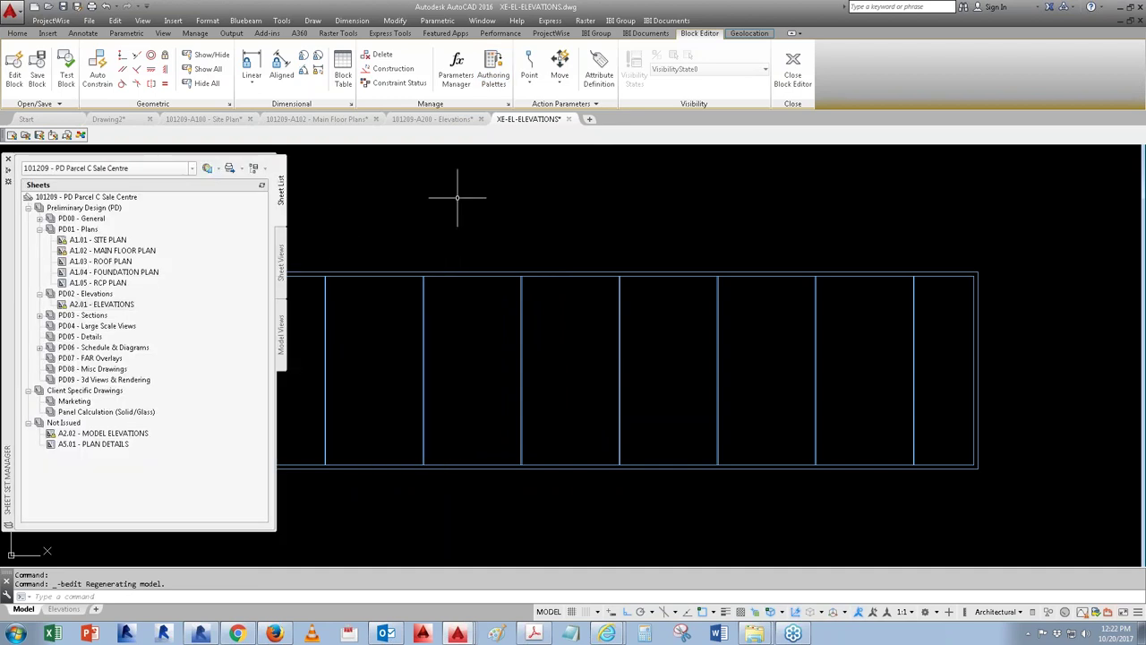
{"action": "left_click", "coordinate": [7, 160]}
{"action": "left_click", "coordinate": [9, 159]}
{"action": "key", "text": "Escape"}
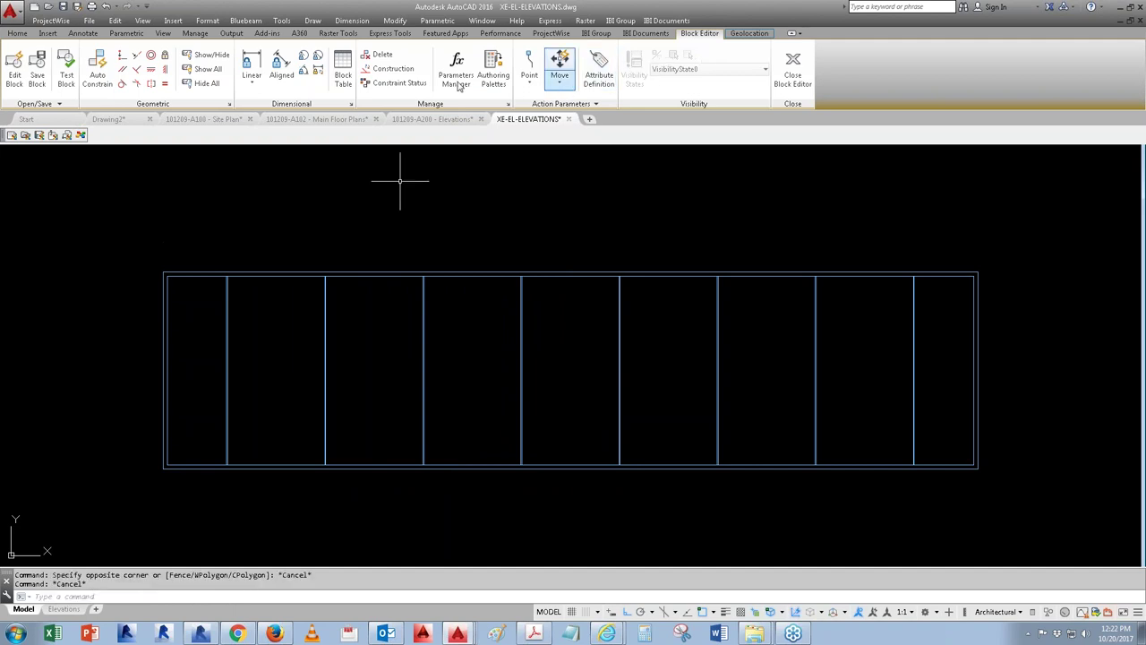
{"action": "left_click", "coordinate": [493, 72]}
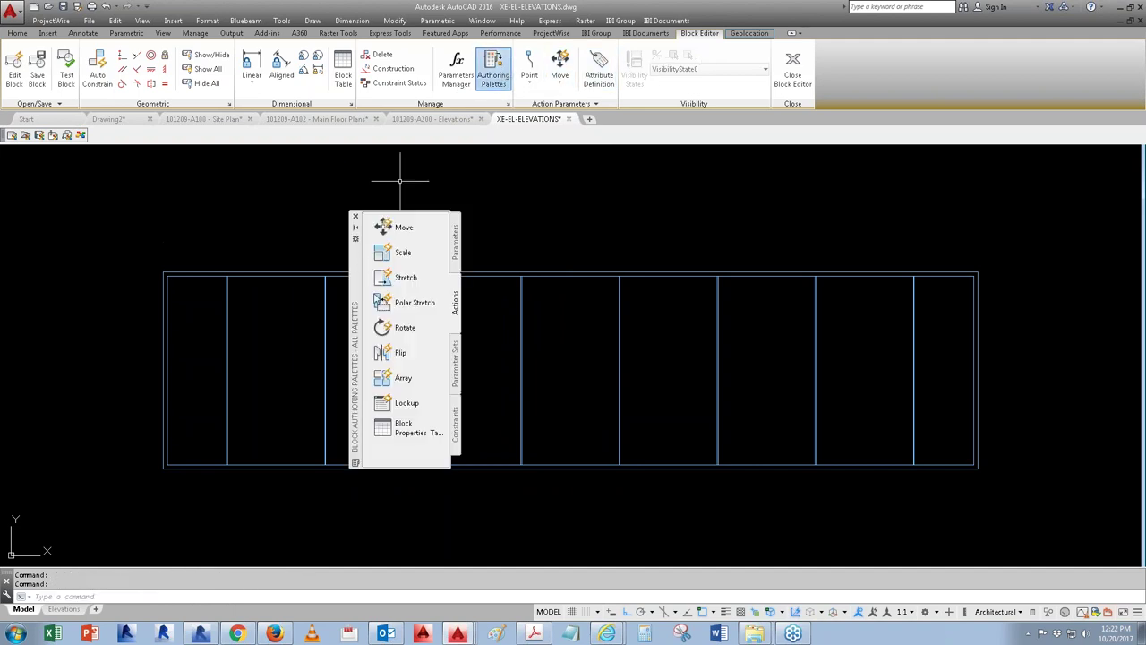
Step: Add a vertical Linear Stretch parameter from the curtain wall's lower-left corner to its upper-left corner, with the label outside the frame
{"action": "left_click", "coordinate": [455, 363]}
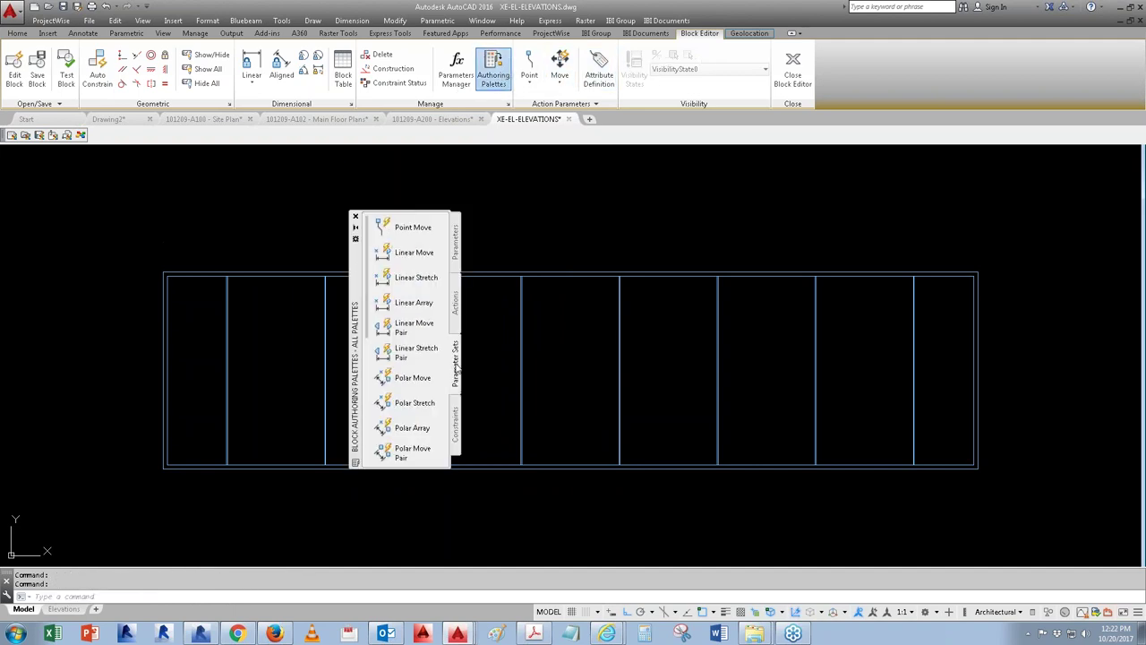
{"action": "left_click", "coordinate": [383, 279]}
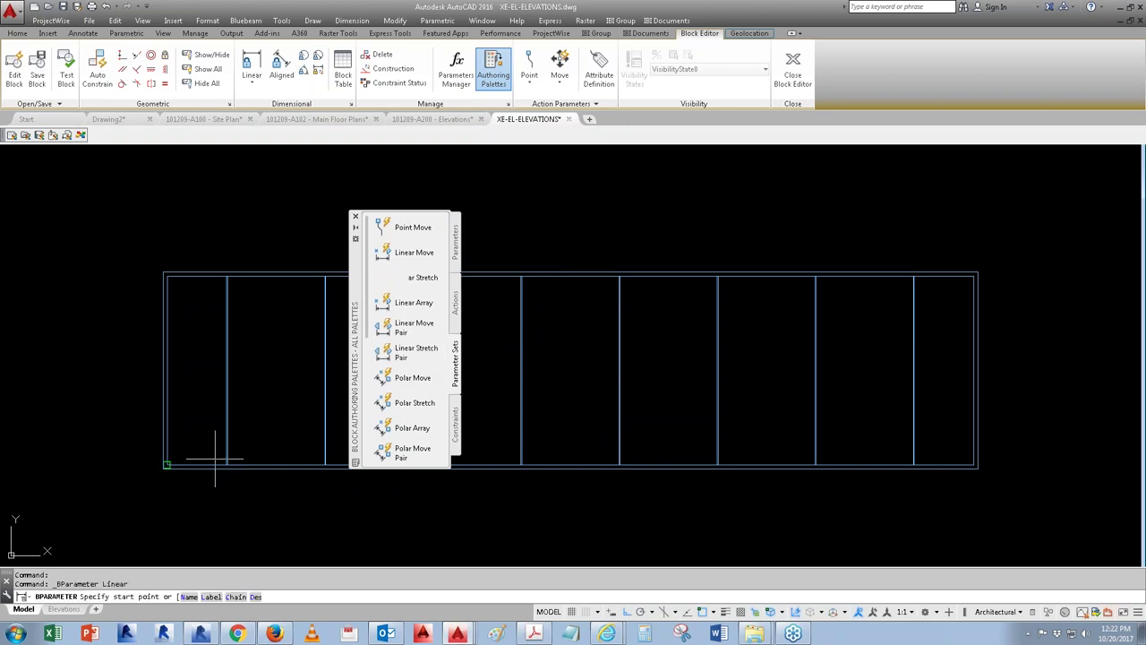
{"action": "left_click", "coordinate": [163, 462]}
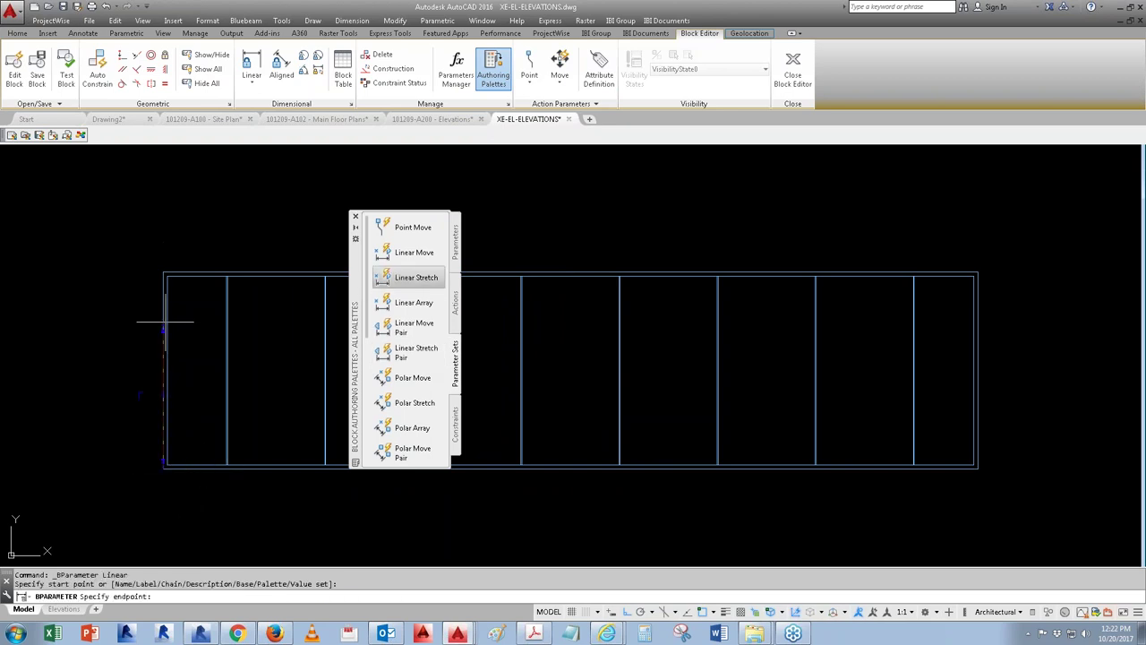
{"action": "left_click", "coordinate": [161, 268]}
{"action": "left_click", "coordinate": [87, 296]}
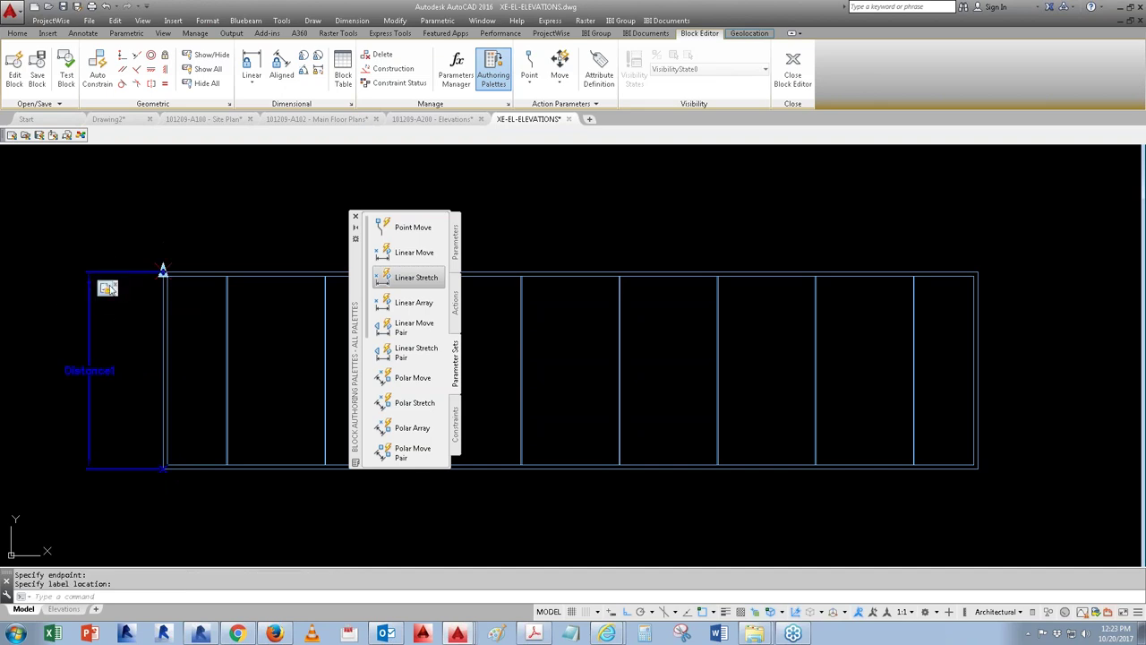
Step: Start a new selection set for the stretch action, with the stretch frame enclosing the curtain wall's entire top edge
{"action": "right_click", "coordinate": [105, 288]}
{"action": "mouse_move", "coordinate": [221, 311]}
{"action": "left_click", "coordinate": [256, 325]}
{"action": "left_click", "coordinate": [1024, 224]}
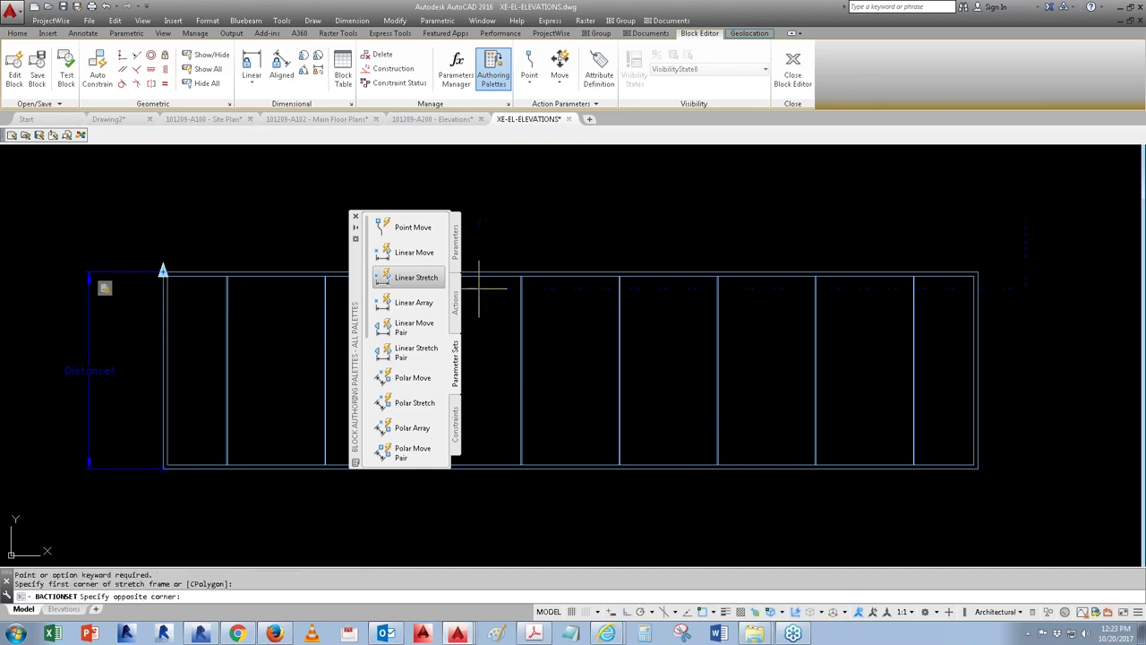
{"action": "left_click", "coordinate": [121, 318]}
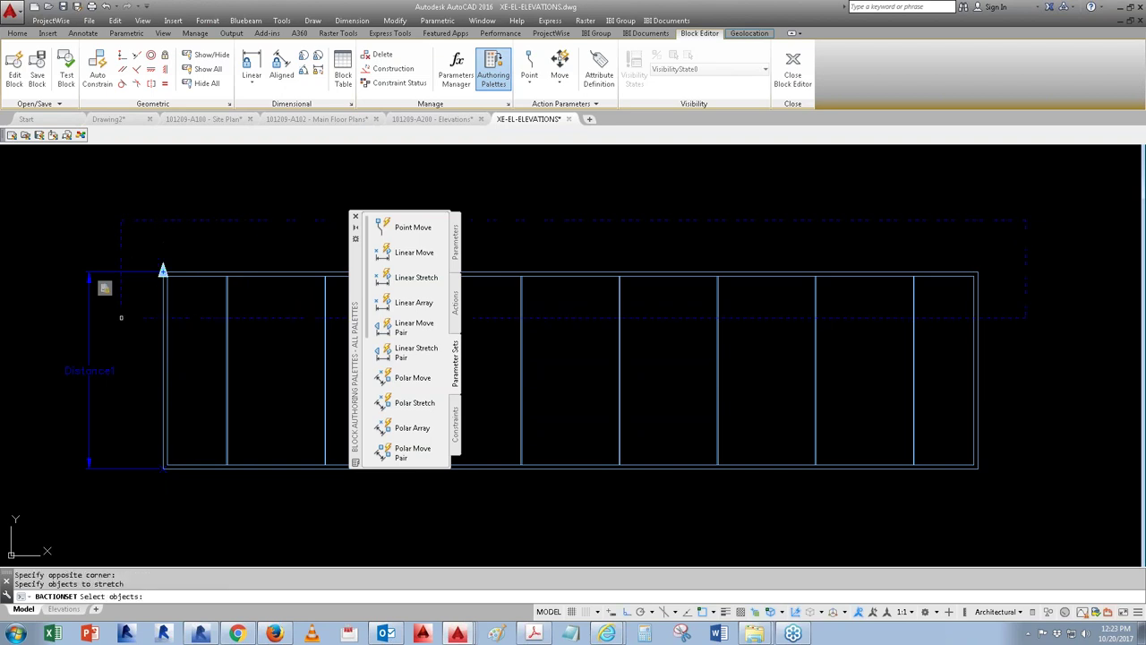
Step: Assign the outer and inner frame and all vertical mullions as the objects to stretch
{"action": "left_click", "coordinate": [297, 266]}
{"action": "left_click", "coordinate": [187, 286]}
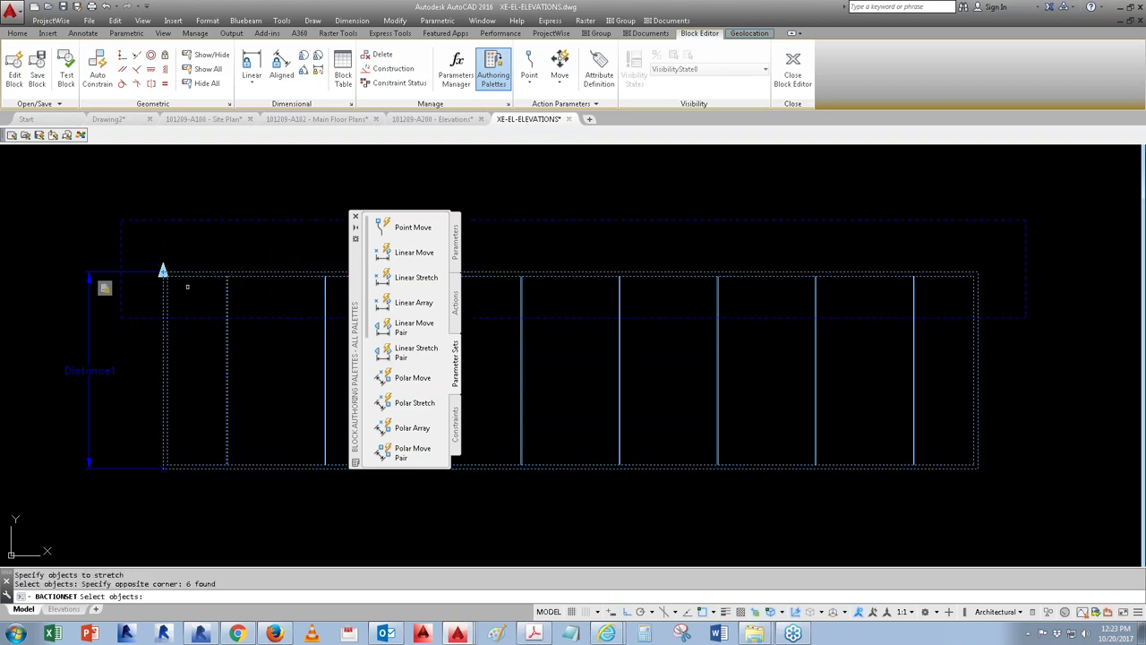
{"action": "left_click", "coordinate": [333, 261]}
{"action": "left_click", "coordinate": [263, 317]}
{"action": "scroll", "coordinate": [947, 331], "scroll_direction": "down", "scroll_amount": 4}
{"action": "left_click", "coordinate": [938, 294]}
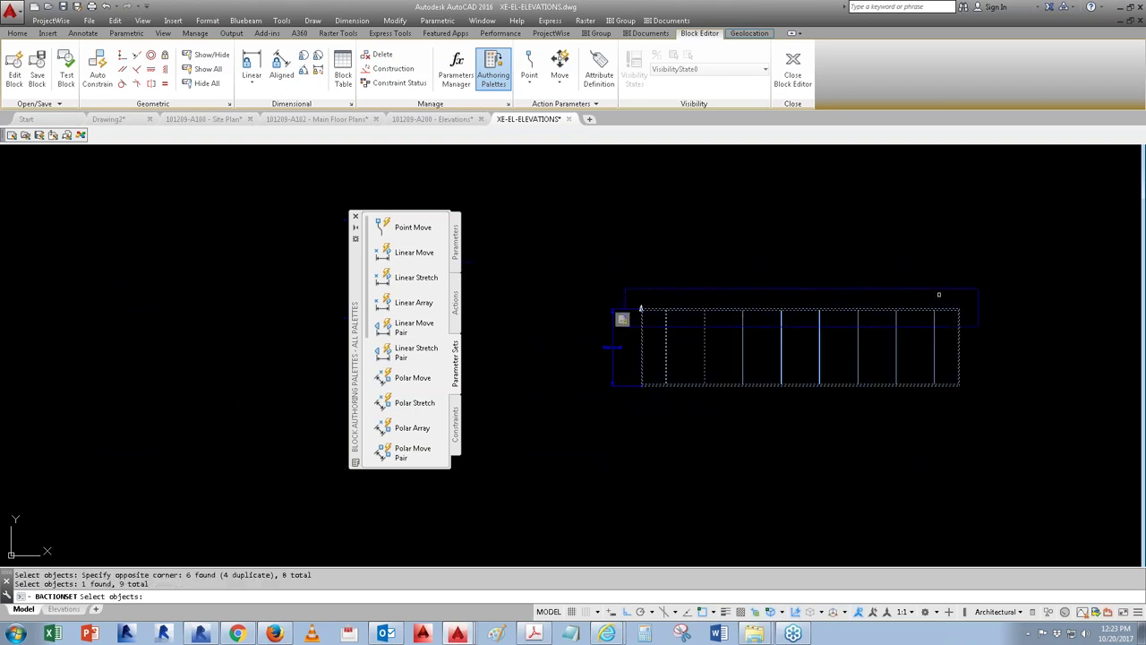
{"action": "left_click", "coordinate": [946, 309]}
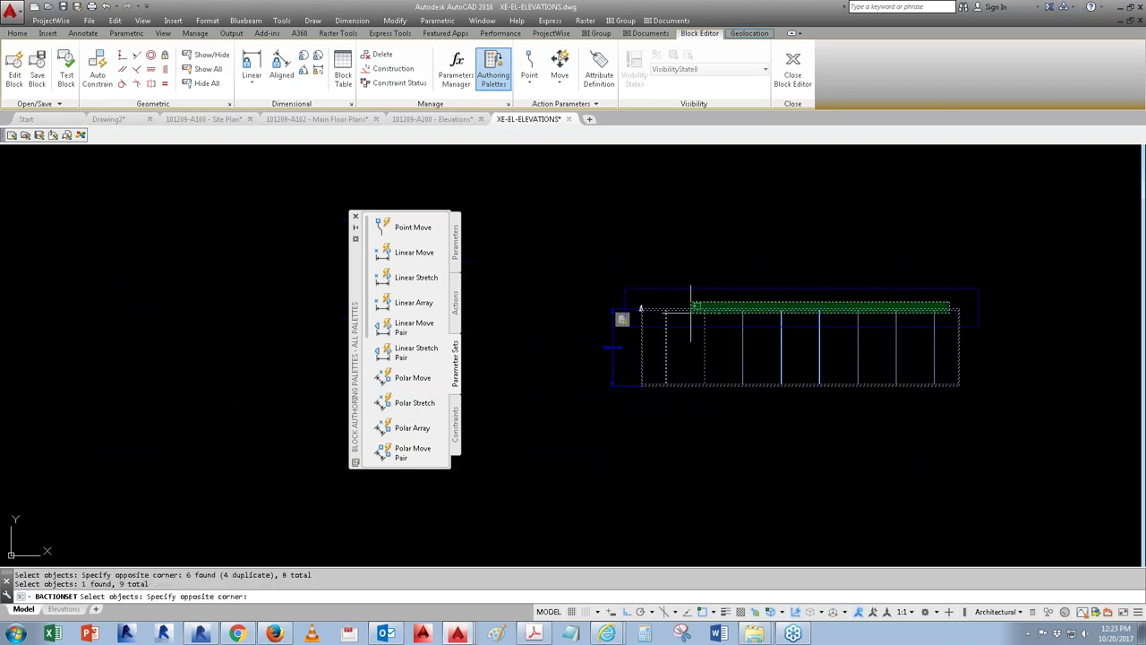
{"action": "left_click", "coordinate": [691, 317]}
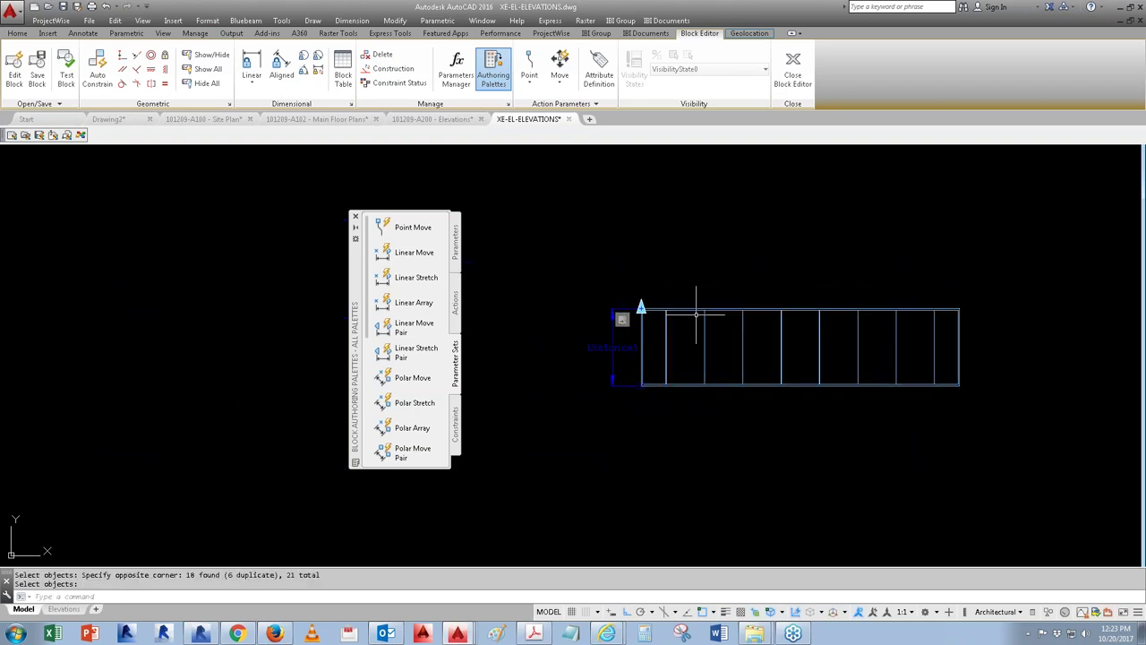
Step: Close the Block Editor with the changes saved and stretch the uppermost curtain wall up to the reference line above it
{"action": "left_click", "coordinate": [792, 76]}
{"action": "left_click", "coordinate": [560, 289]}
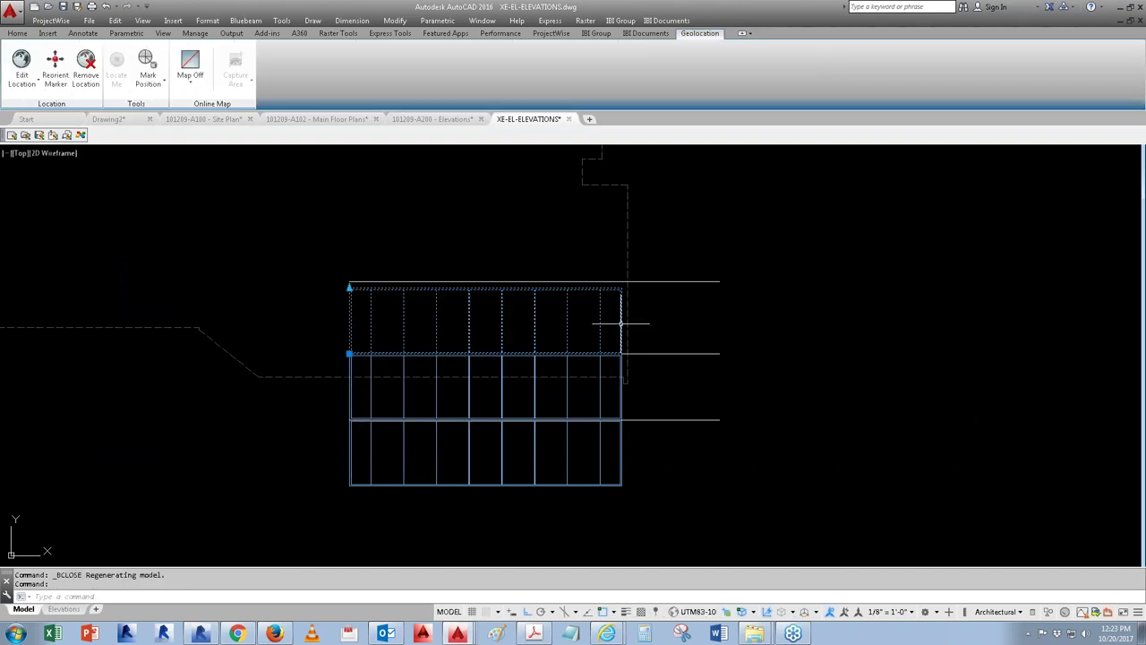
{"action": "scroll", "coordinate": [334, 280], "scroll_direction": "up", "scroll_amount": 4}
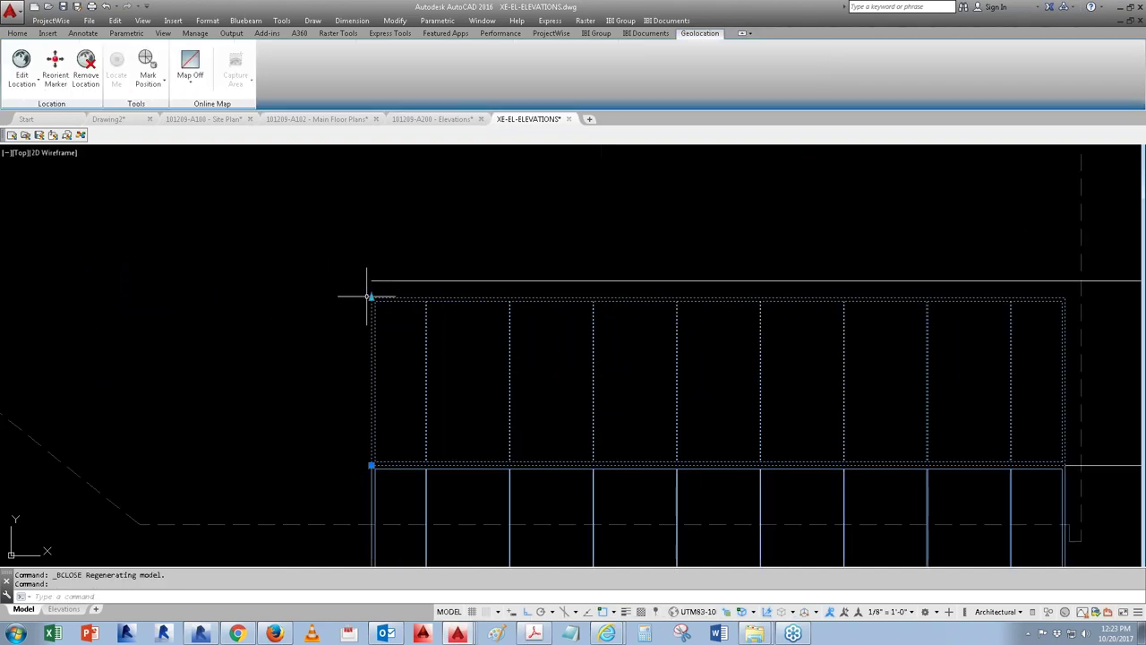
{"action": "left_click", "coordinate": [372, 297]}
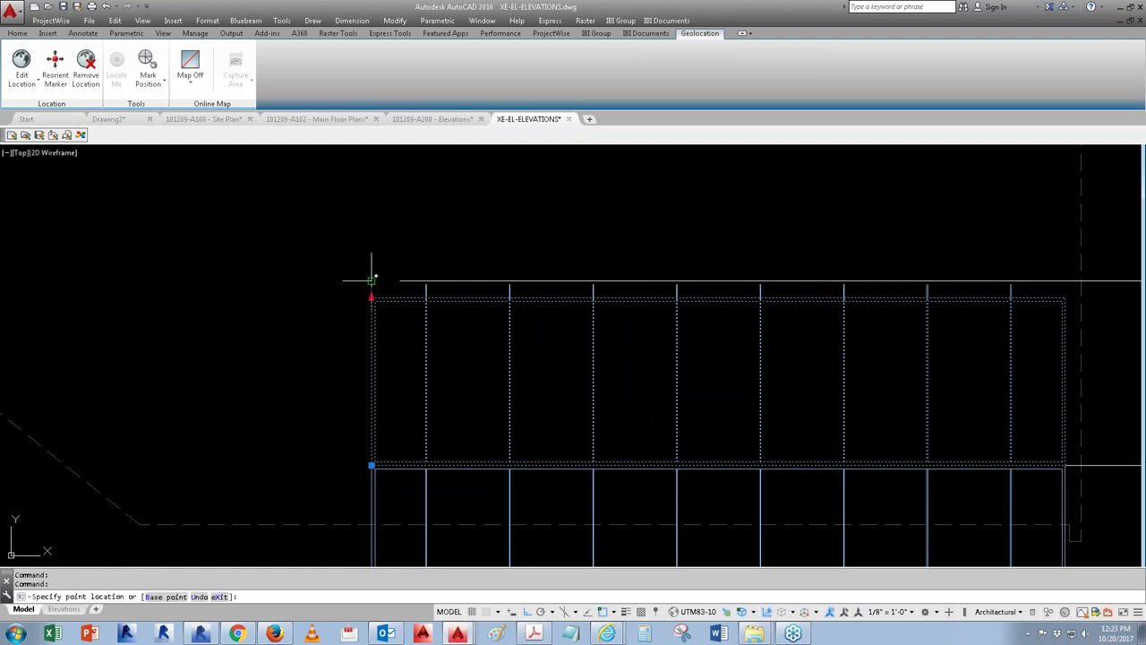
{"action": "scroll", "coordinate": [434, 240], "scroll_direction": "down", "scroll_amount": 2}
{"action": "key", "text": "Escape"}
Step: Open the uppermost curtain wall block in the Block Editor and close the Block Authoring Palettes
{"action": "left_click", "coordinate": [543, 346]}
{"action": "right_click", "coordinate": [517, 337]}
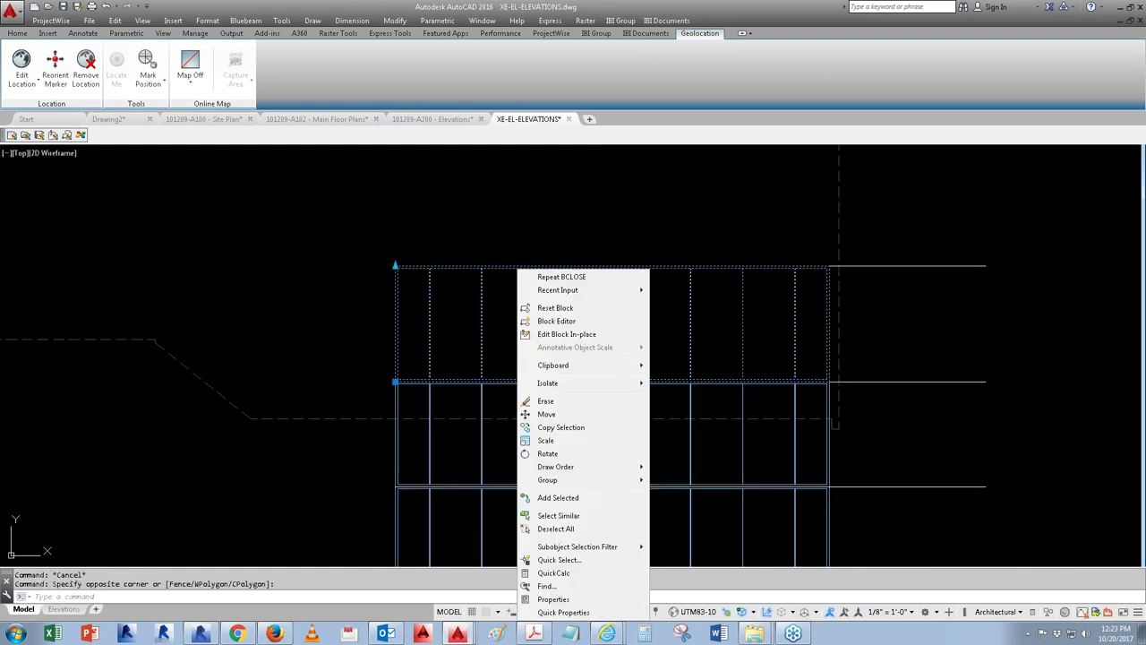
{"action": "left_click", "coordinate": [542, 312]}
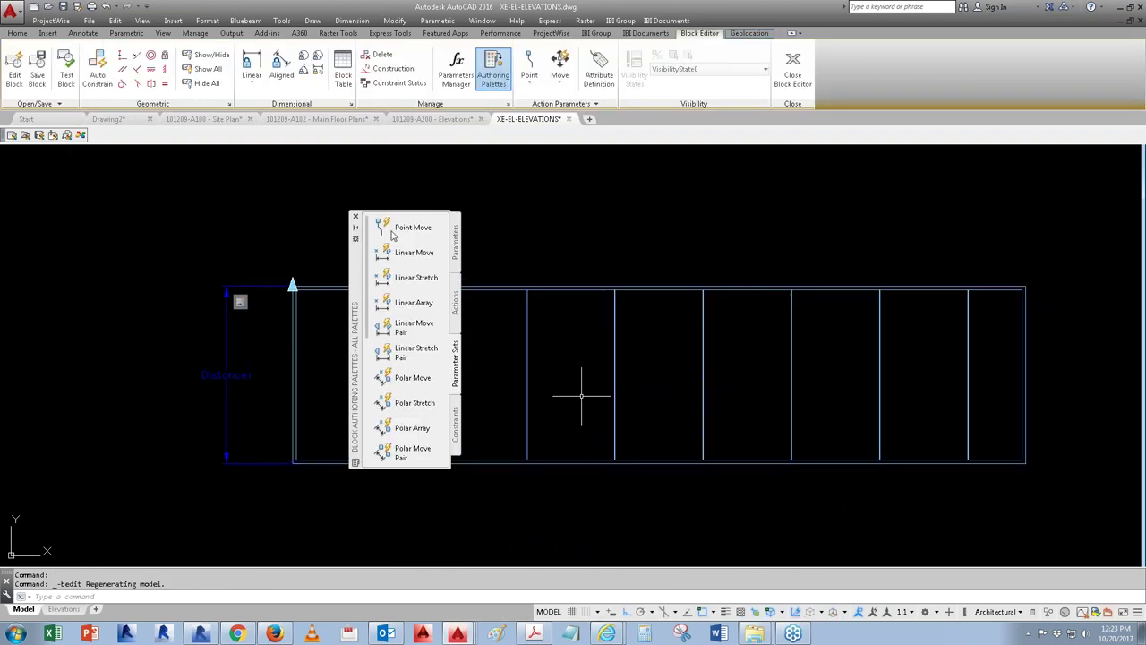
{"action": "left_click", "coordinate": [354, 217]}
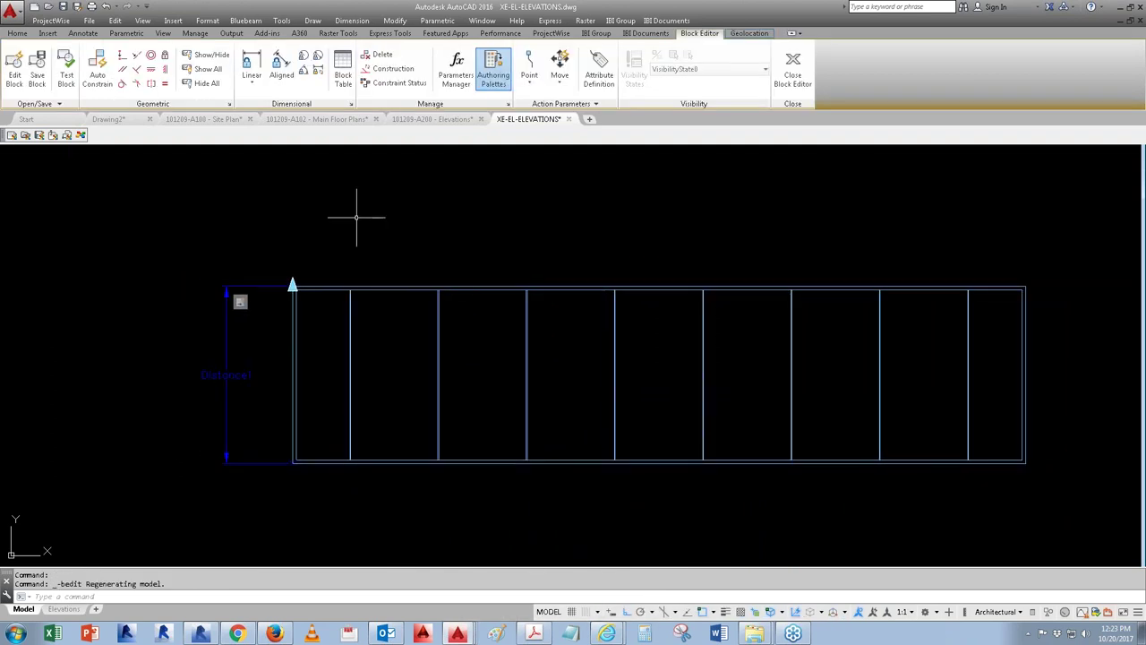
Step: Draw a thin horizontal rectangle as a mullion across the curtain wall, from the inner frame's left side to its right side
{"action": "type", "text": "rec"}
{"action": "key", "text": "Return"}
{"action": "right_click", "coordinate": [309, 340], "text": "shift"}
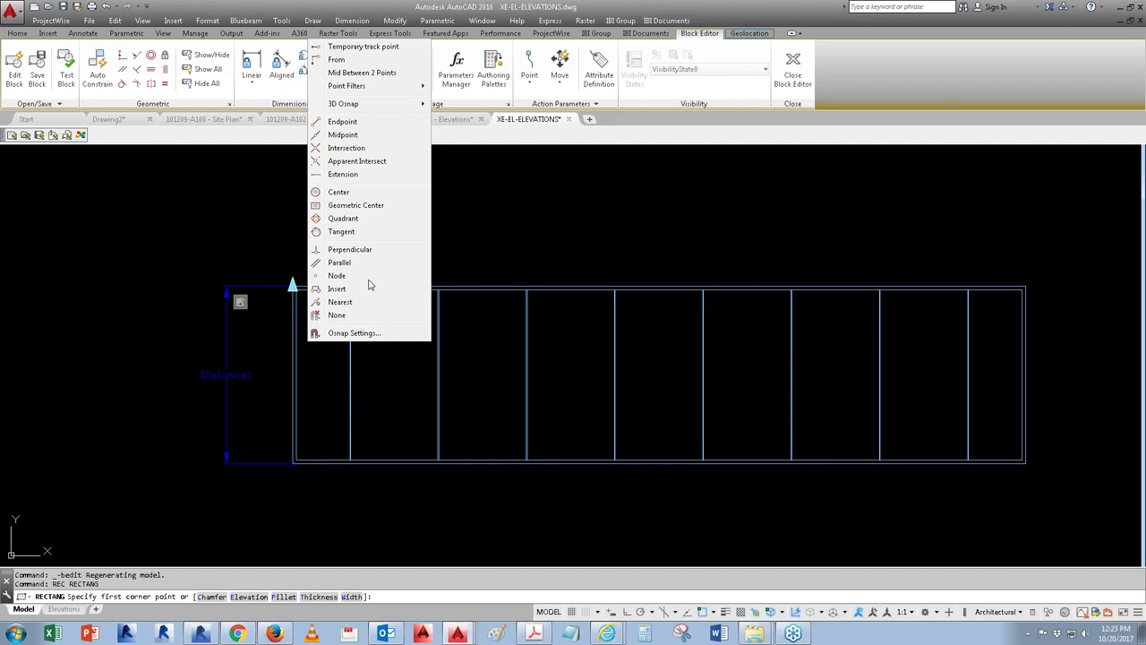
{"action": "left_click", "coordinate": [348, 303]}
{"action": "left_click", "coordinate": [298, 362]}
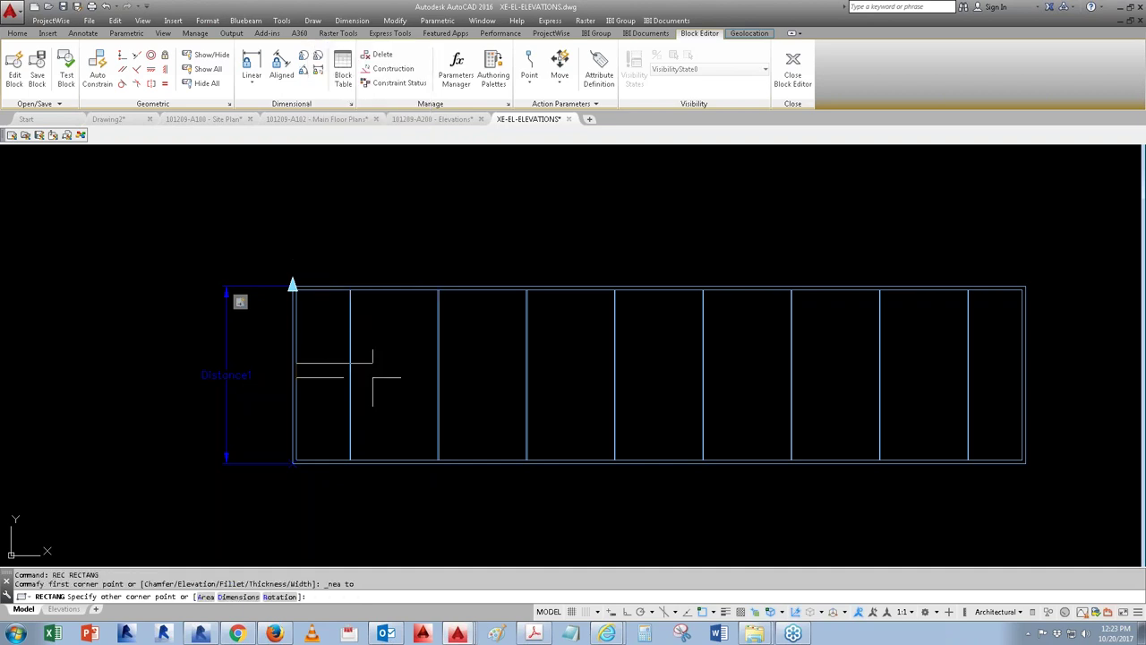
{"action": "scroll", "coordinate": [895, 347], "scroll_direction": "up", "scroll_amount": 3}
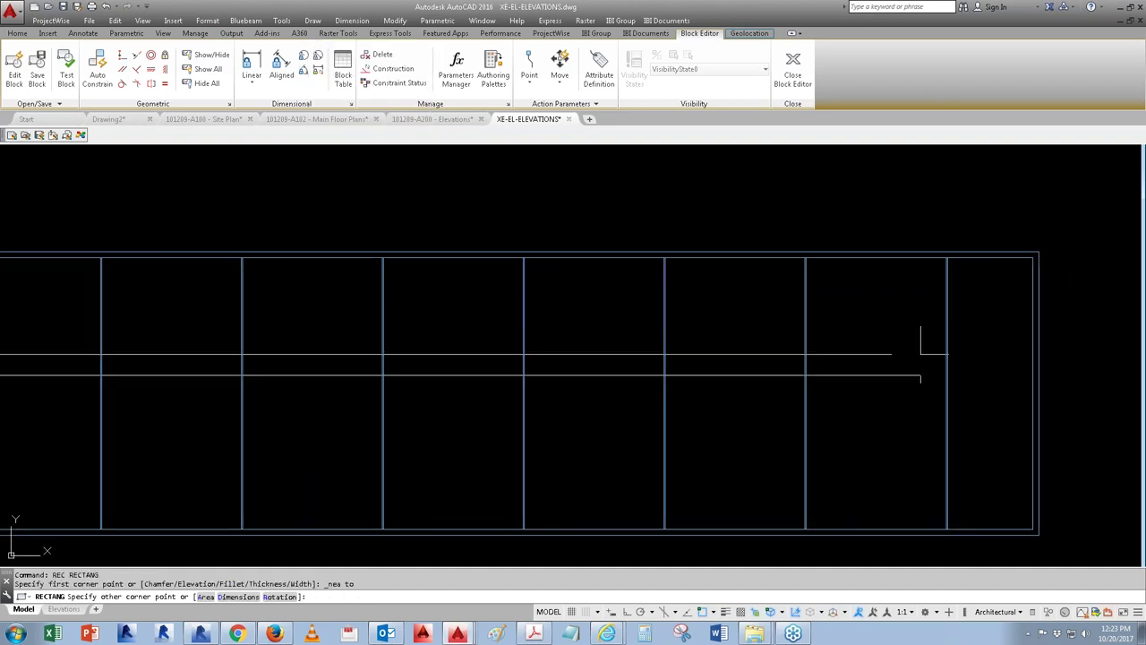
{"action": "scroll", "coordinate": [1024, 367], "scroll_direction": "up", "scroll_amount": 4}
{"action": "right_click", "coordinate": [1007, 339], "text": "shift"}
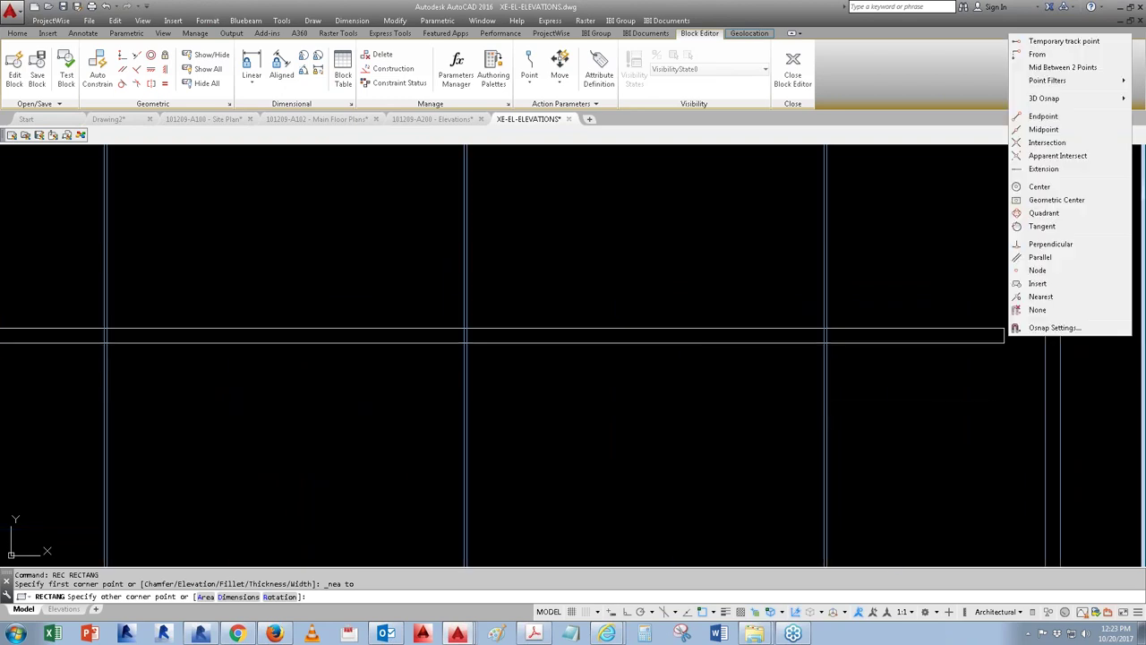
{"action": "left_click", "coordinate": [1045, 297]}
{"action": "key", "text": "Escape"}
{"action": "scroll", "coordinate": [1008, 366], "scroll_direction": "down", "scroll_amount": 5}
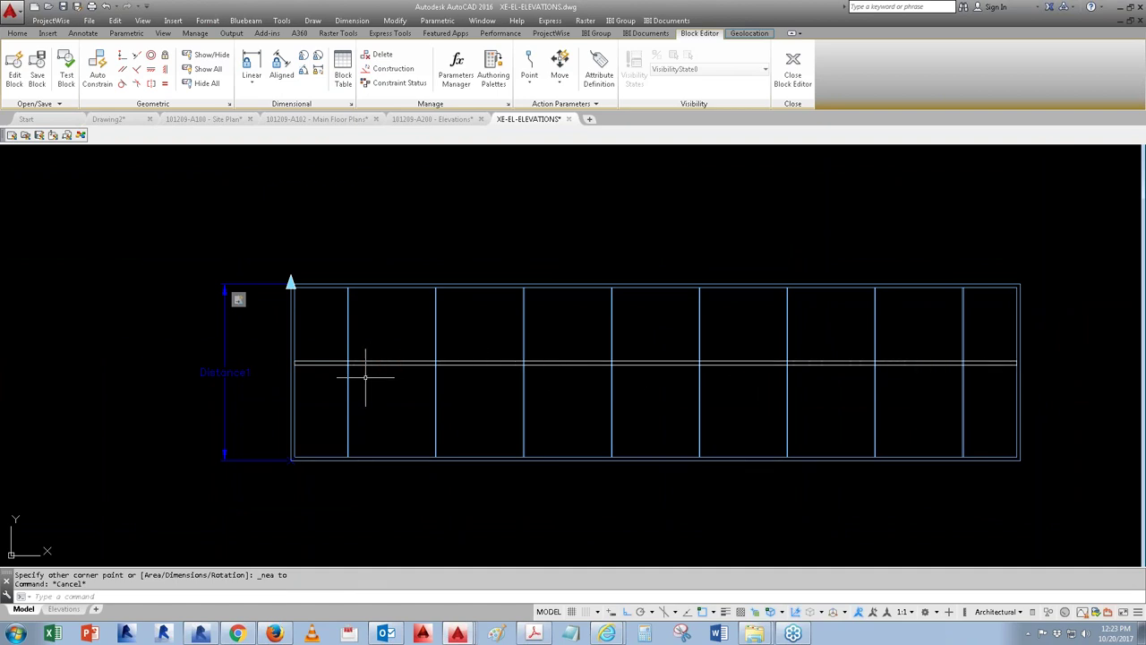
Step: Move the horizontal mullion up toward the curtain wall's top edge
{"action": "type", "text": "m"}
{"action": "key", "text": "Return"}
{"action": "left_click", "coordinate": [383, 357]}
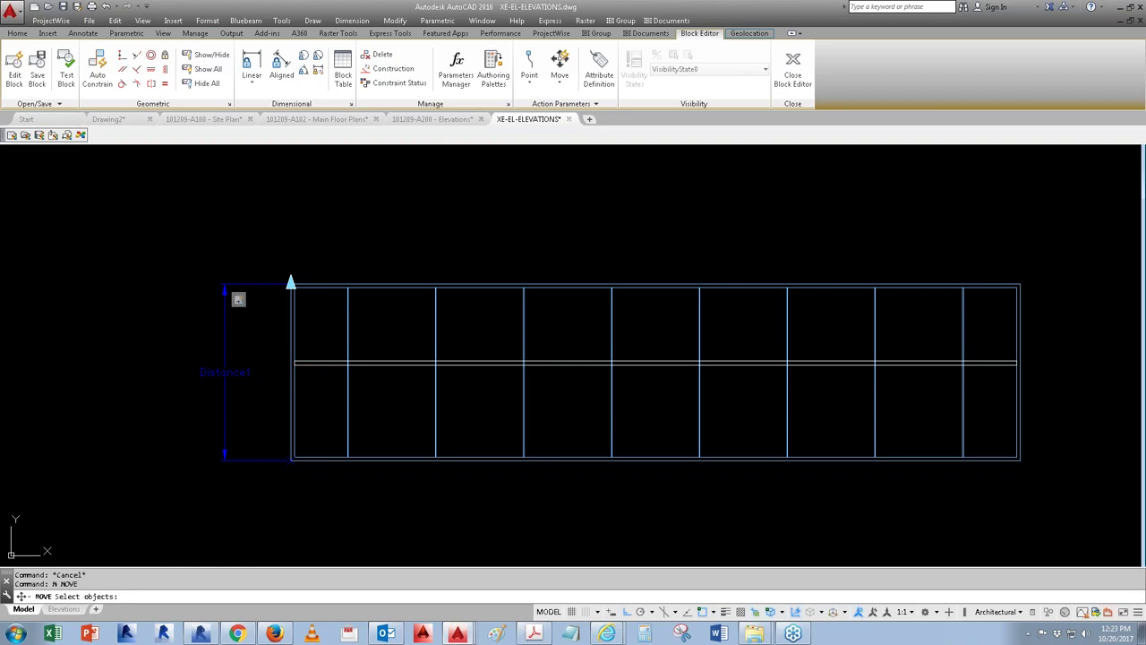
{"action": "left_click", "coordinate": [396, 371]}
{"action": "key", "text": "Return"}
{"action": "left_click", "coordinate": [397, 439]}
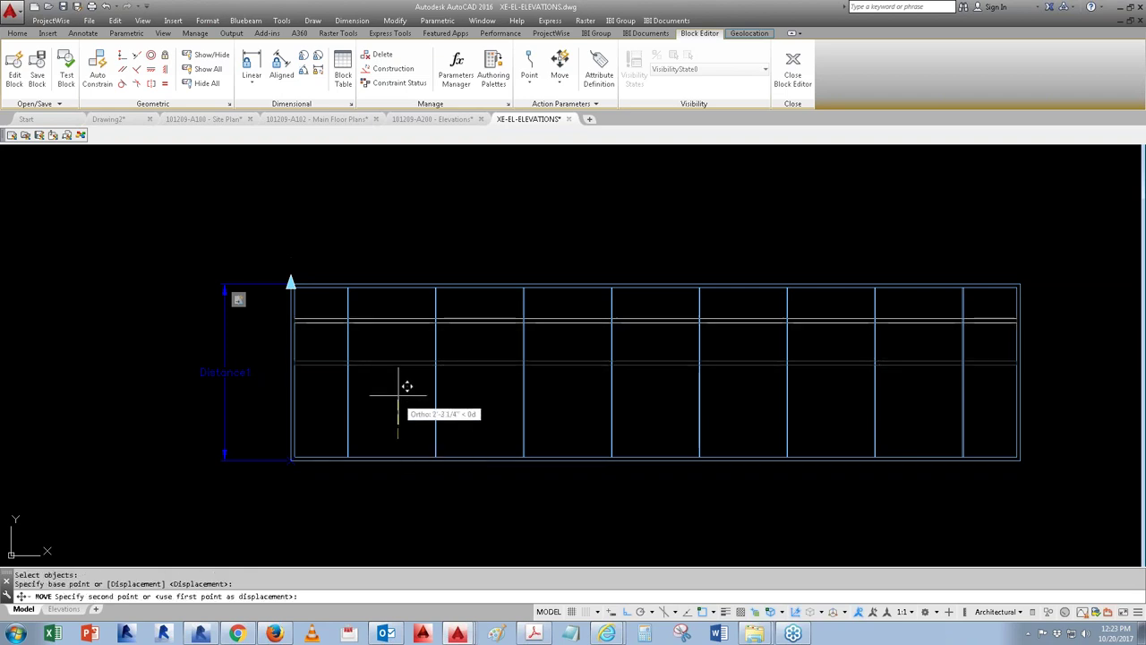
{"action": "left_click", "coordinate": [398, 388]}
Step: Move the horizontal mullion straight down to just above the curtain wall's bottom edge
{"action": "key", "text": "Return"}
{"action": "left_click", "coordinate": [396, 320]}
{"action": "left_click", "coordinate": [372, 295]}
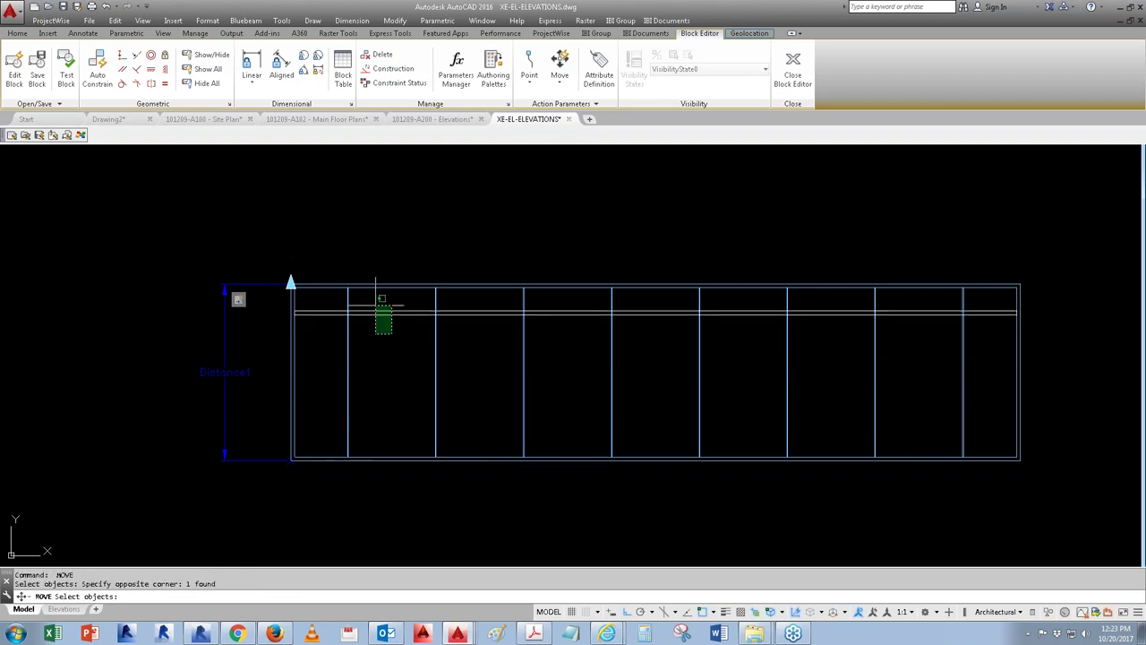
{"action": "key", "text": "Return"}
{"action": "left_click", "coordinate": [397, 347]}
{"action": "key", "text": "Return"}
{"action": "left_click", "coordinate": [397, 447]}
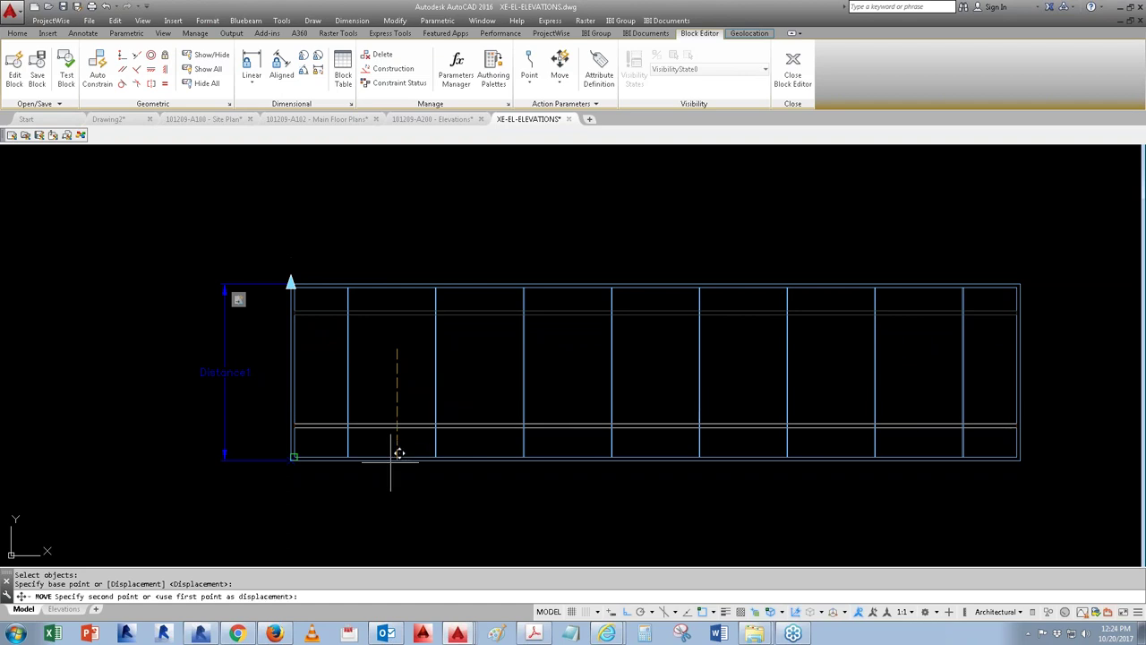
{"action": "left_click", "coordinate": [398, 455]}
{"action": "key", "text": "Escape"}
{"action": "key", "text": "Escape"}
Step: Copy the lower horizontal mullion straight up to just below the curtain wall's top edge
{"action": "key", "text": "Return"}
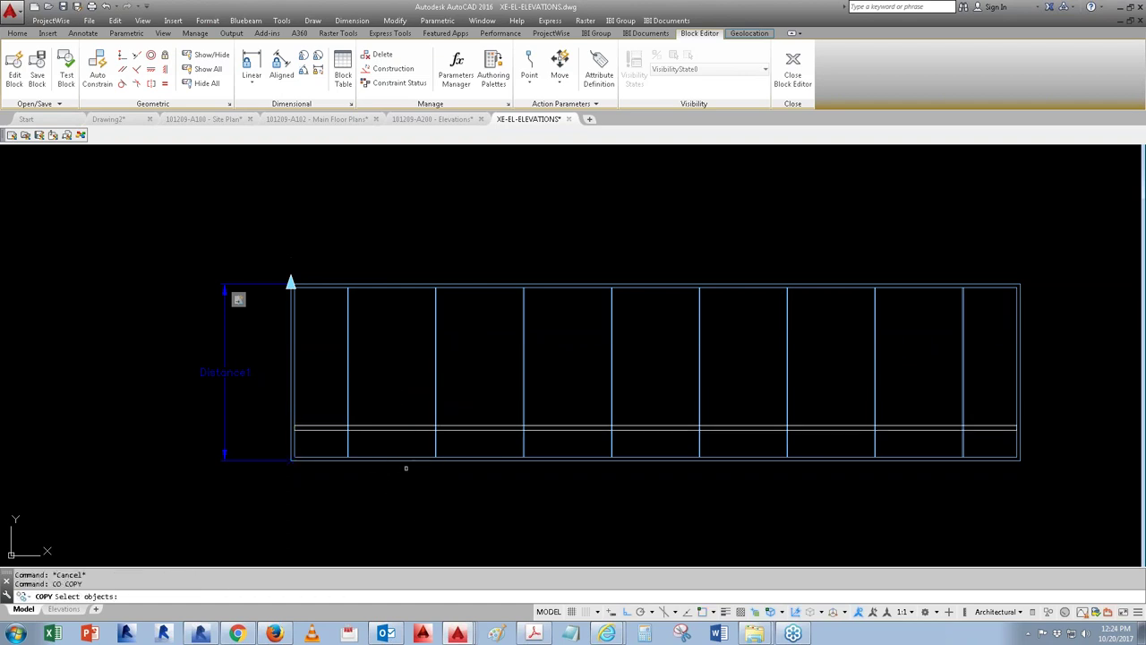
{"action": "left_click", "coordinate": [398, 427]}
{"action": "key", "text": "Return"}
{"action": "left_click", "coordinate": [387, 401]}
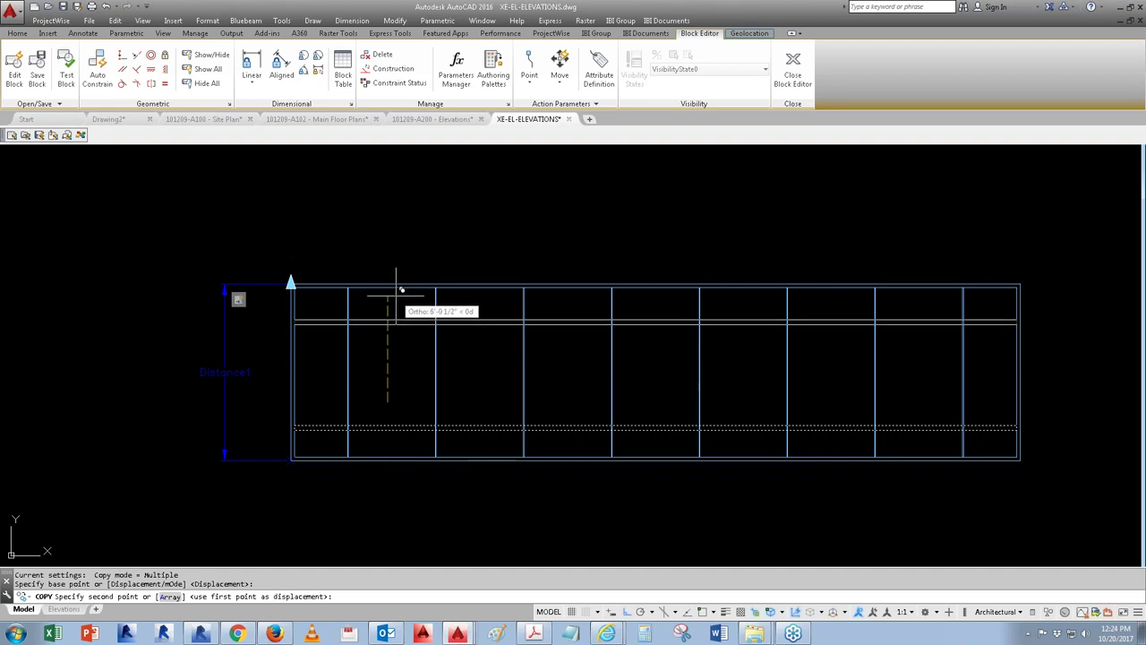
{"action": "left_click", "coordinate": [397, 291]}
{"action": "key", "text": "Escape"}
{"action": "key", "text": "Escape"}
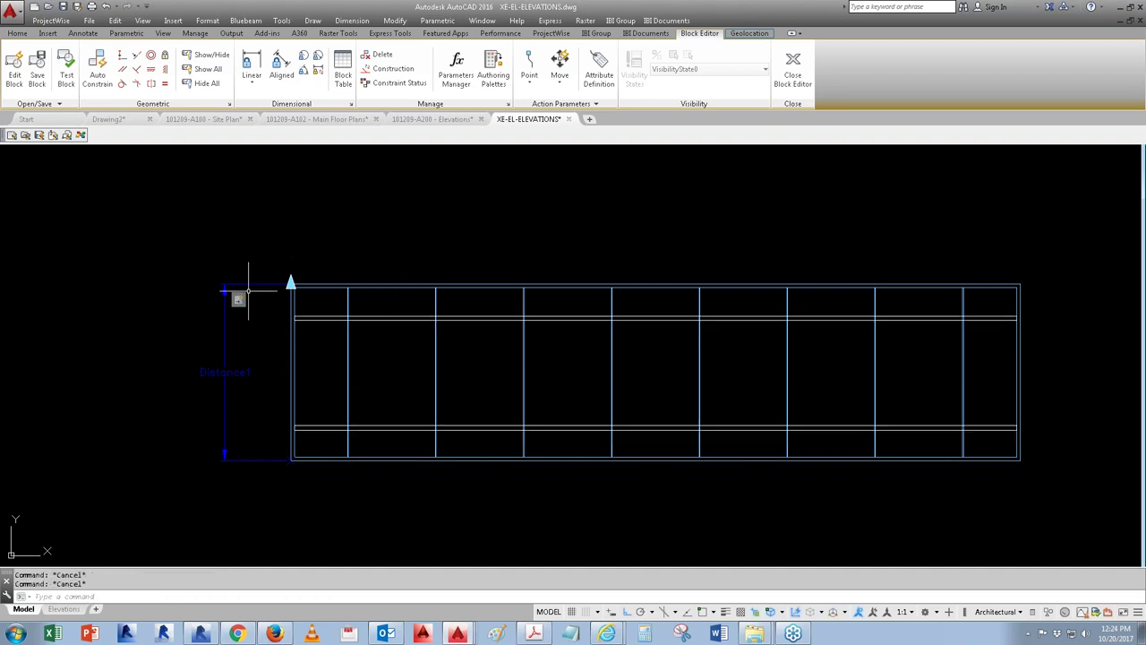
Step: Modify the stretch action's selection set to include the upper horizontal mullion, keeping the existing stretch frame
{"action": "right_click", "coordinate": [238, 299]}
{"action": "mouse_move", "coordinate": [293, 327]}
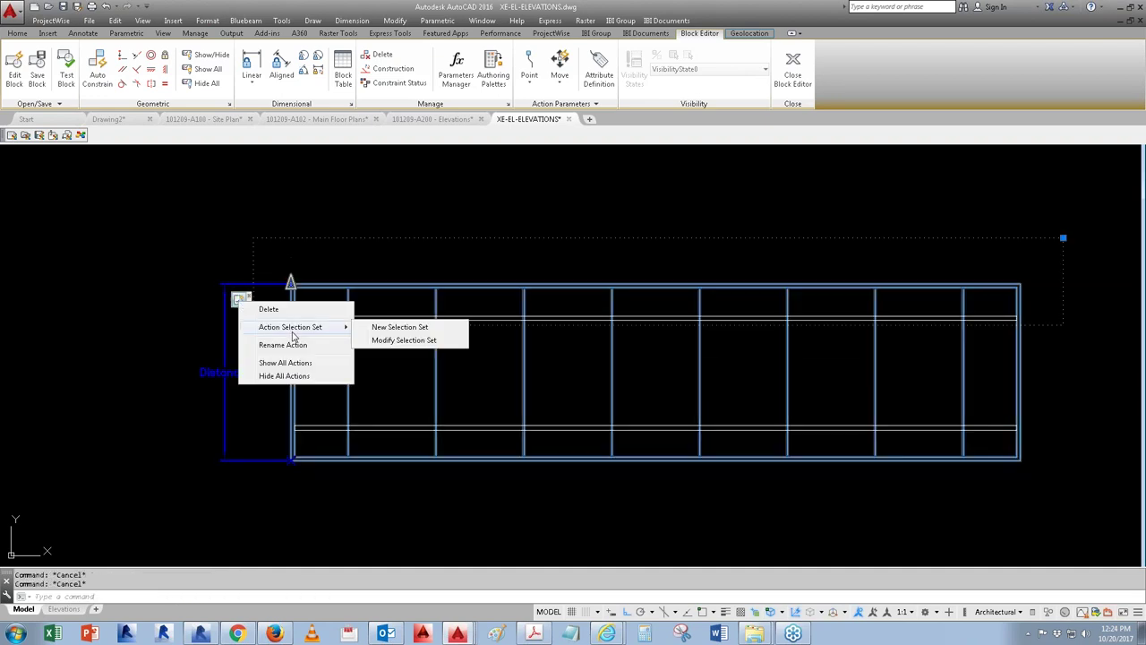
{"action": "left_click", "coordinate": [380, 338]}
{"action": "key", "text": "Return"}
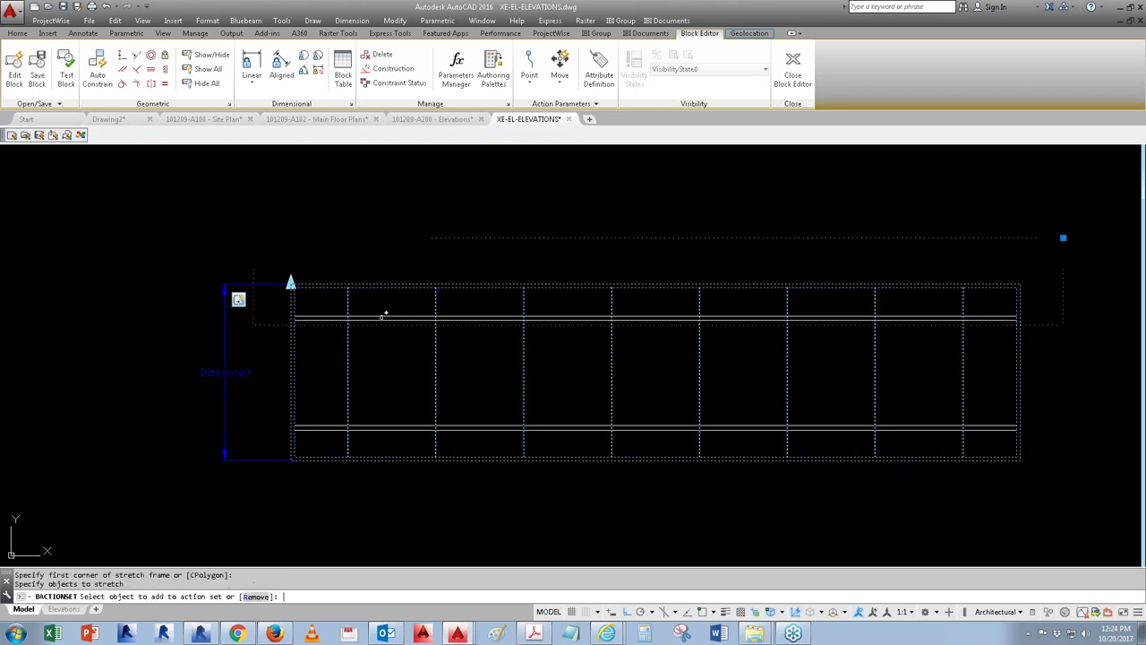
{"action": "left_click", "coordinate": [379, 315]}
Step: Reopen the Block Authoring Palettes and start another Linear Stretch parameter set for the curtain wall block
{"action": "scroll", "coordinate": [286, 281], "scroll_direction": "up", "scroll_amount": 1}
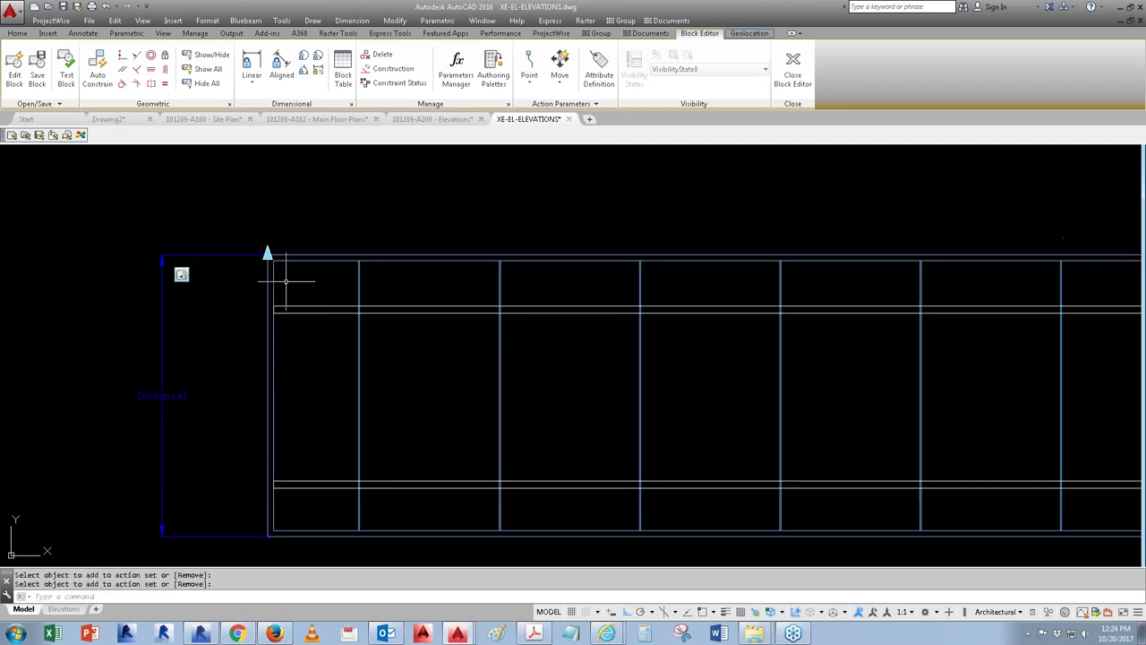
{"action": "scroll", "coordinate": [285, 280], "scroll_direction": "up", "scroll_amount": 1}
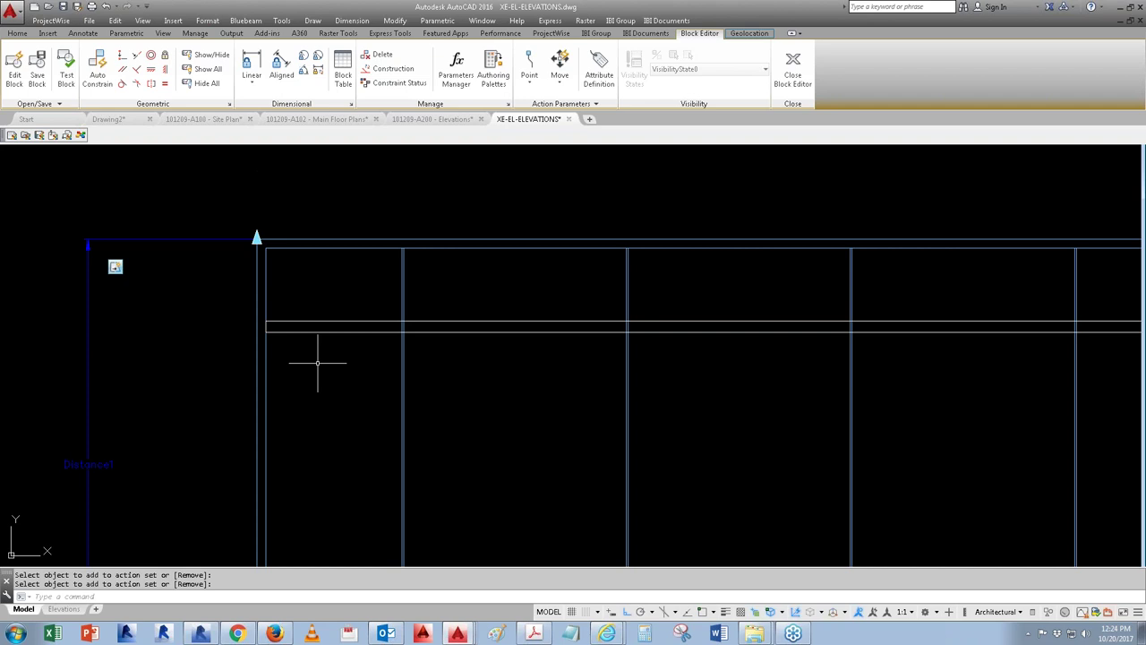
{"action": "middle_click_drag", "start_coordinate": [258, 252], "coordinate": [268, 262]}
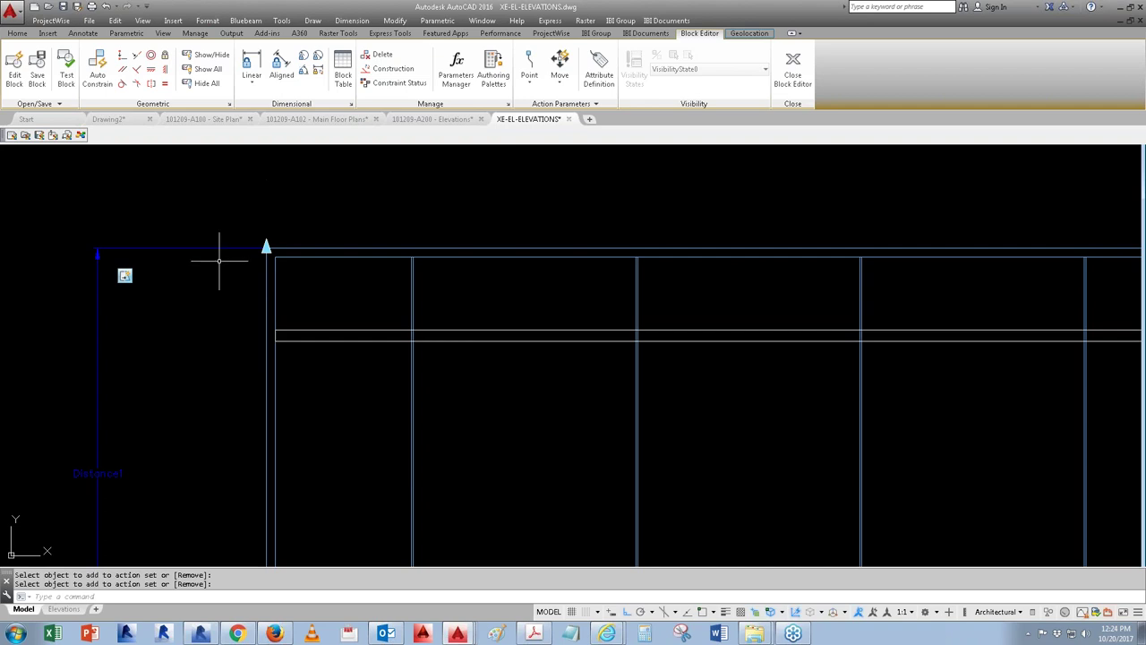
{"action": "scroll", "coordinate": [295, 345], "scroll_direction": "down", "scroll_amount": 5}
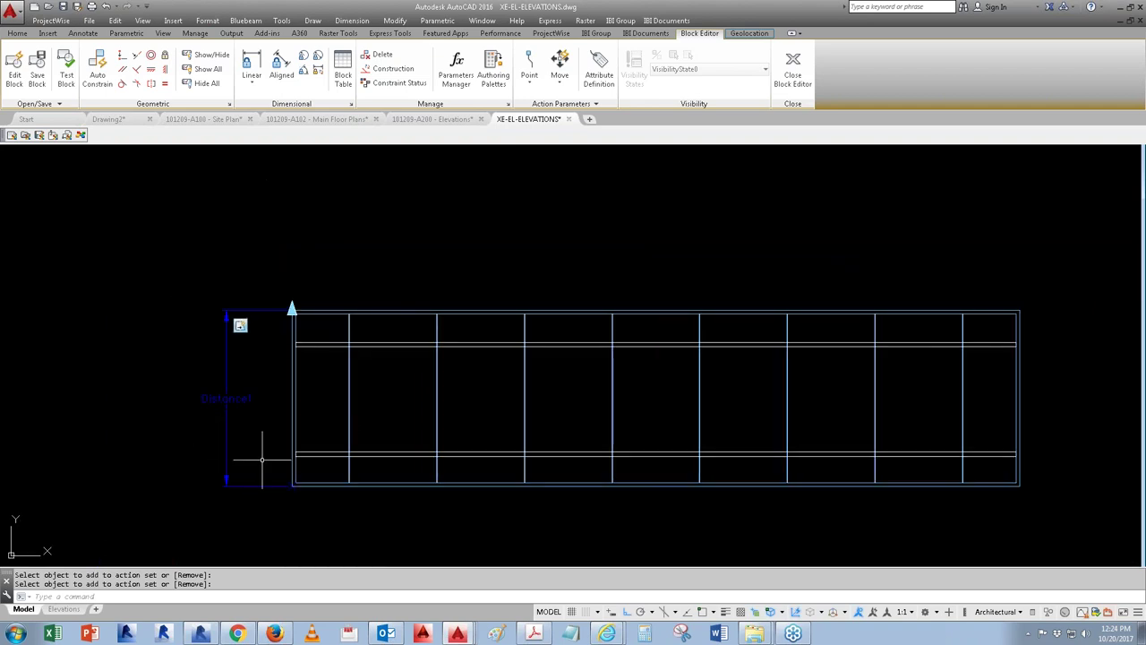
{"action": "scroll", "coordinate": [284, 328], "scroll_direction": "up", "scroll_amount": 4}
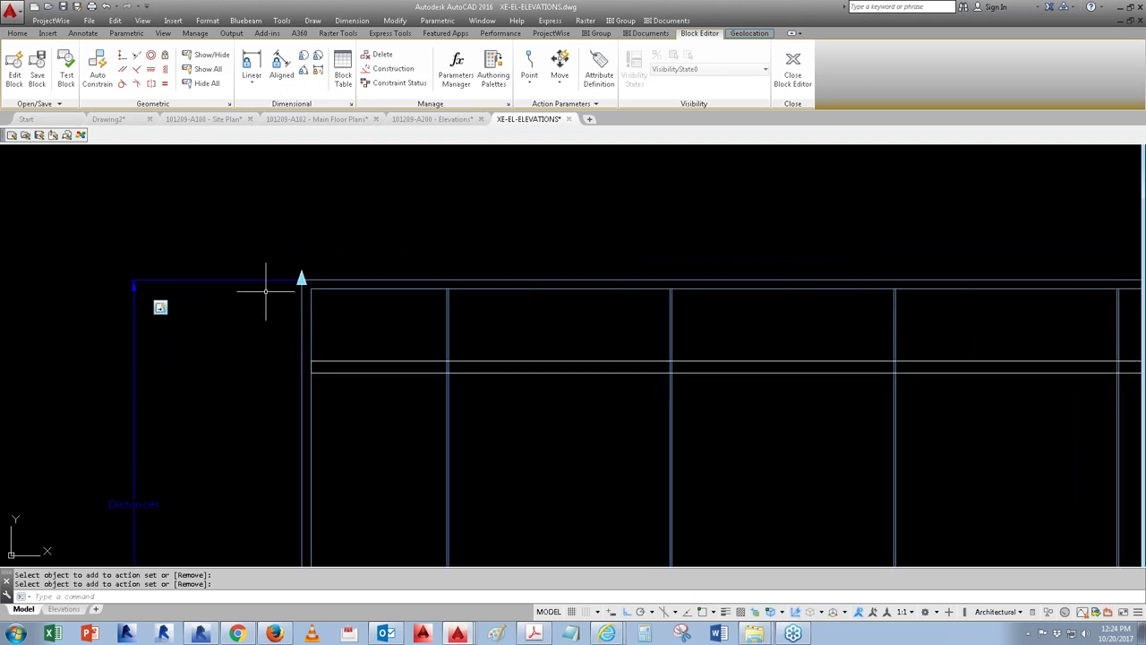
{"action": "left_click", "coordinate": [493, 70]}
{"action": "left_click", "coordinate": [380, 279]}
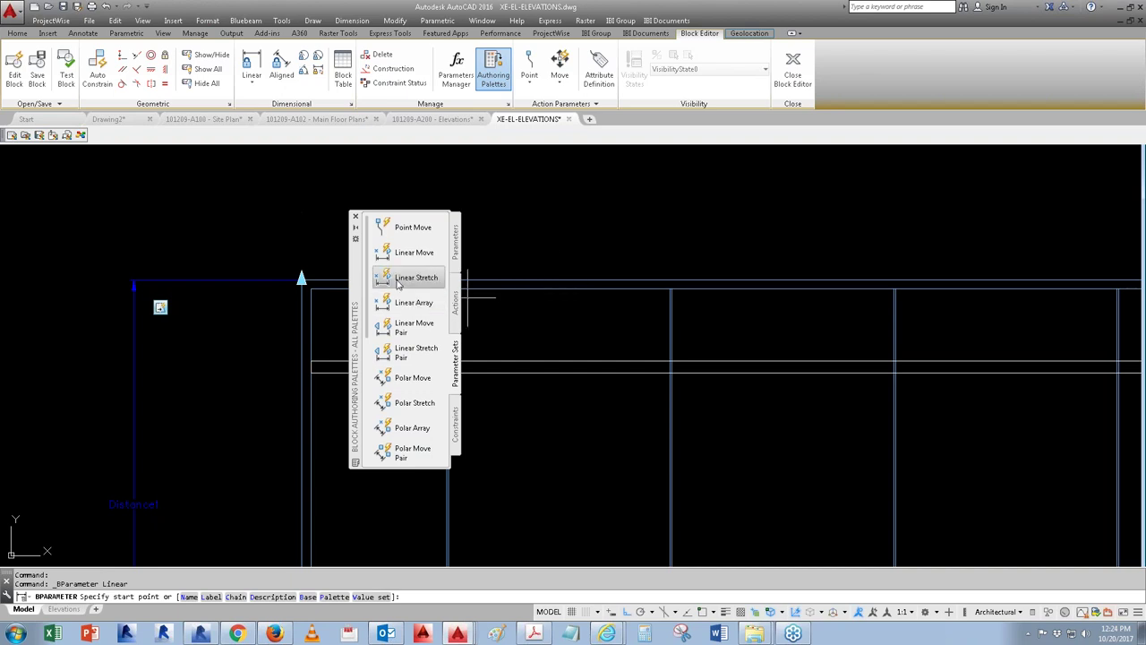
Step: Place a linear stretch parameter vertically from the block's top frame edge to the lower line of the upper horizontal mullion
{"action": "left_click_drag", "start_coordinate": [358, 292], "coordinate": [639, 304]}
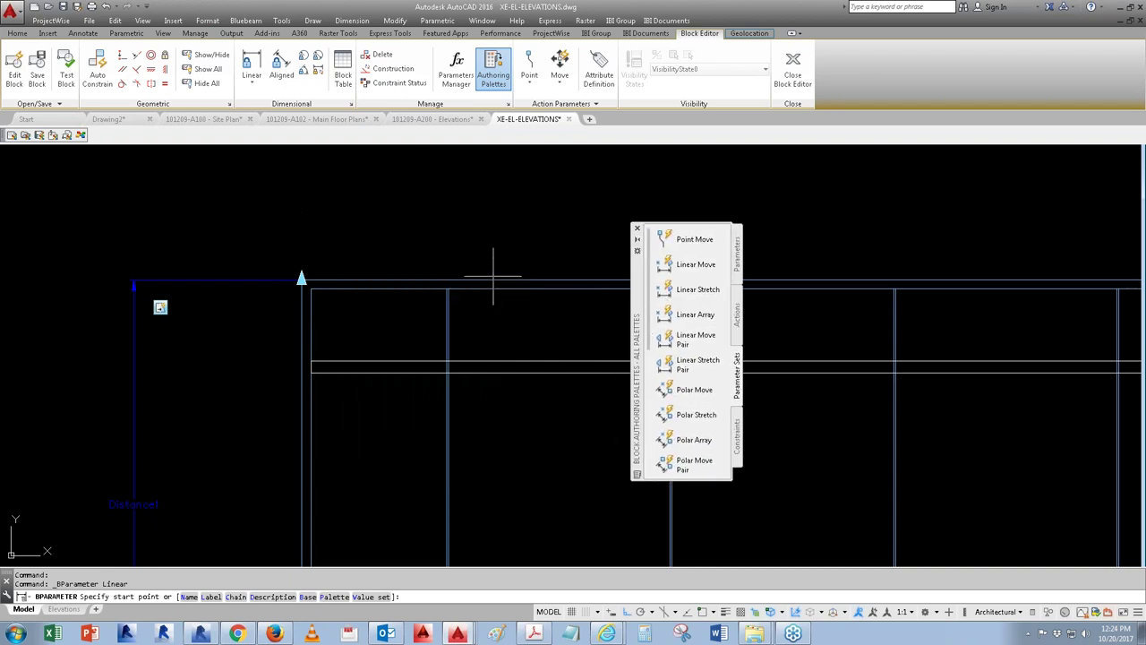
{"action": "right_click", "coordinate": [494, 276], "text": "shift"}
{"action": "left_click", "coordinate": [523, 532]}
{"action": "left_click", "coordinate": [501, 280]}
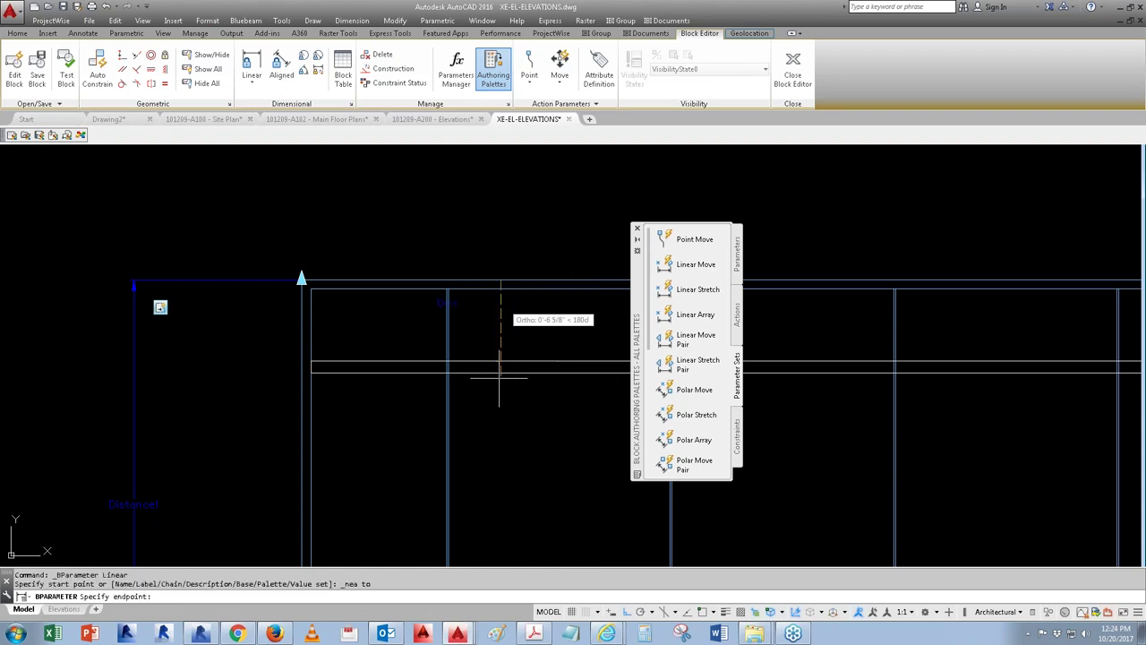
{"action": "right_click", "coordinate": [499, 435], "text": "shift"}
{"action": "left_click", "coordinate": [546, 343]}
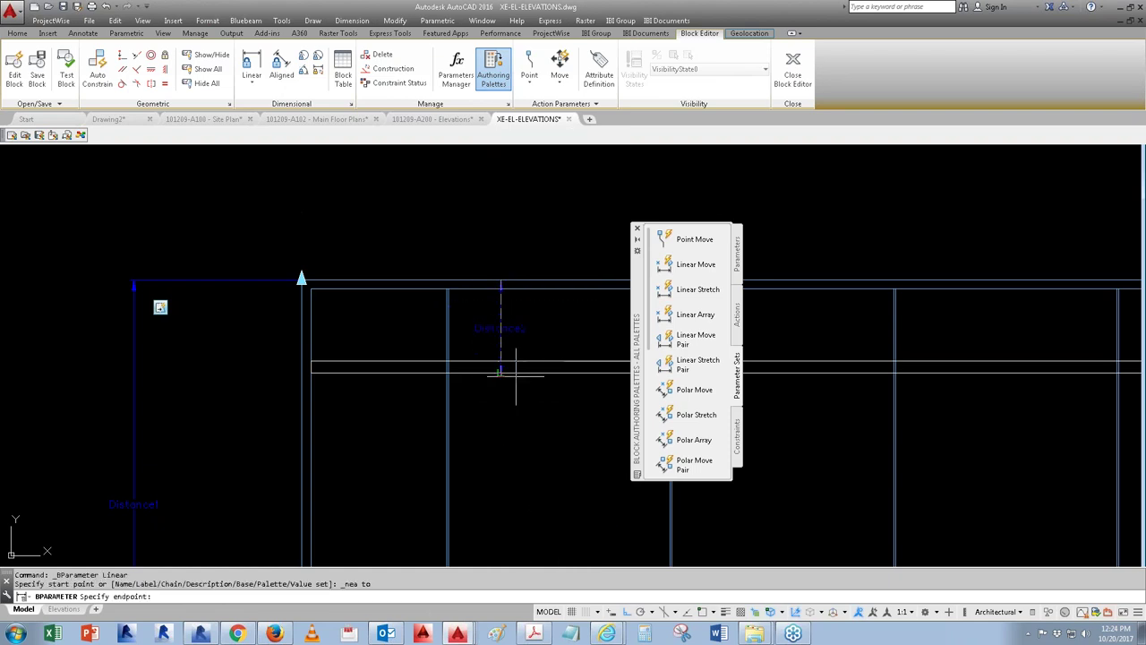
{"action": "left_click", "coordinate": [509, 376]}
{"action": "left_click", "coordinate": [548, 385]}
Step: Rename the new linear parameter's label as "Top mullion offset"
{"action": "key", "text": "Escape"}
{"action": "type", "text": "ED"}
{"action": "key", "text": "Return"}
{"action": "left_click", "coordinate": [583, 325]}
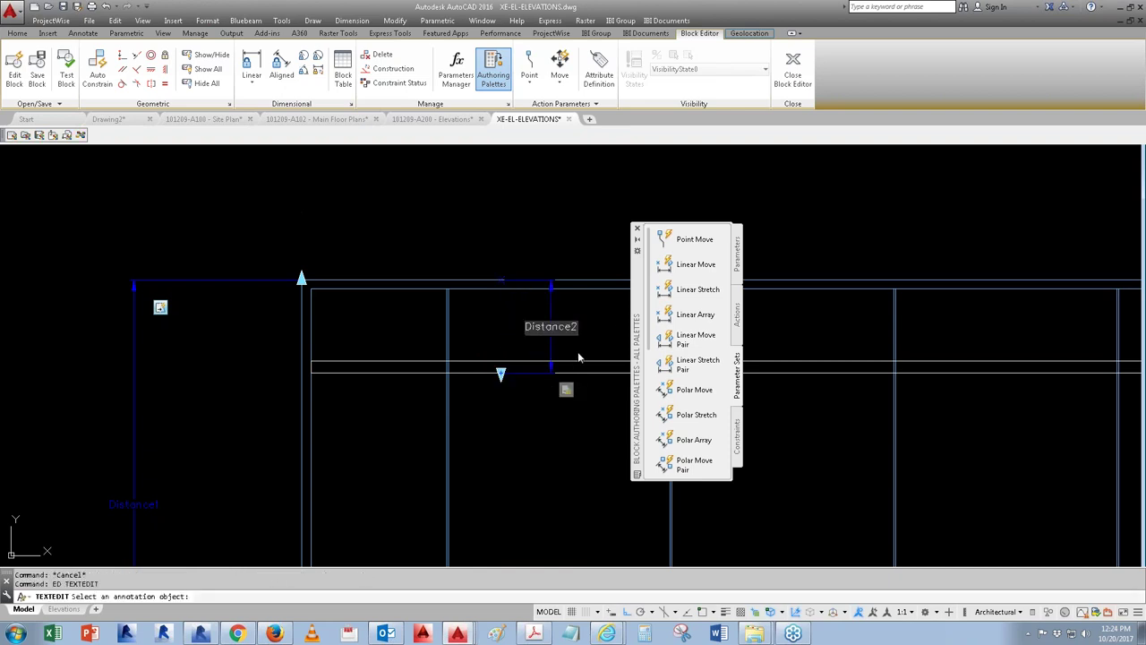
{"action": "key", "text": "BackSpace"}
{"action": "type", "text": "Topmu"}
{"action": "key", "text": "BackSpace"}
{"action": "key", "text": "BackSpace"}
{"action": "key", "text": "BackSpace"}
{"action": "key", "text": "BackSpace"}
{"action": "key", "text": "BackSpace"}
{"action": "type", "text": "mullion offset"}
{"action": "key", "text": "Return"}
{"action": "key", "text": "Return"}
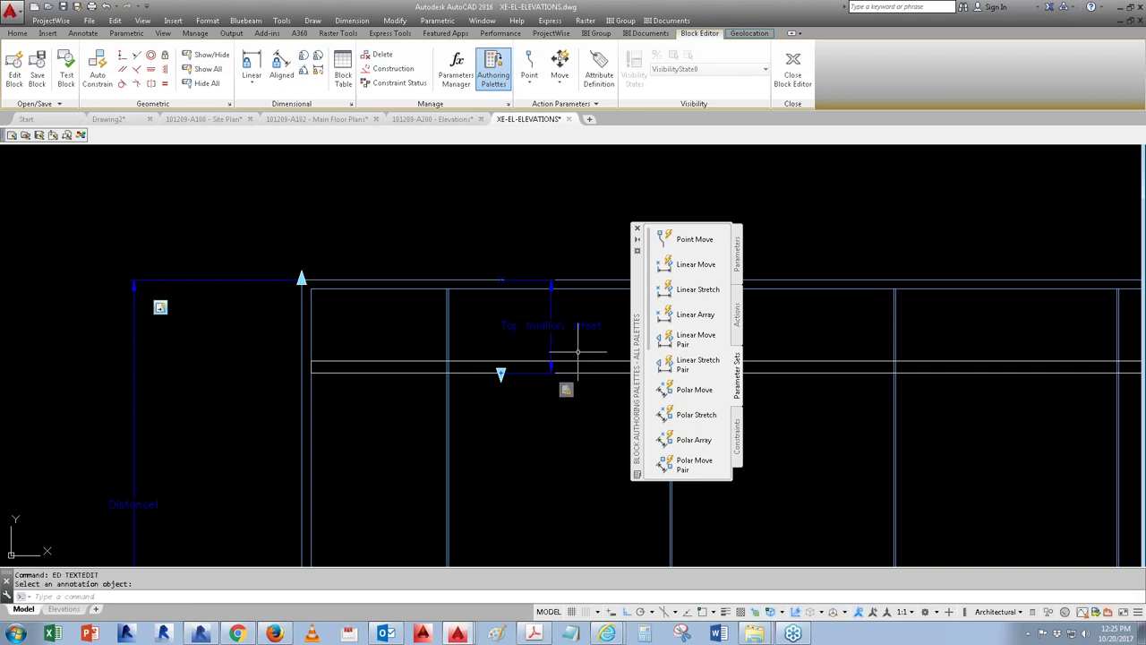
Step: Define the new stretch action's frame across the block's full width around the upper horizontal mullion and select the mullion lines
{"action": "right_click", "coordinate": [564, 394]}
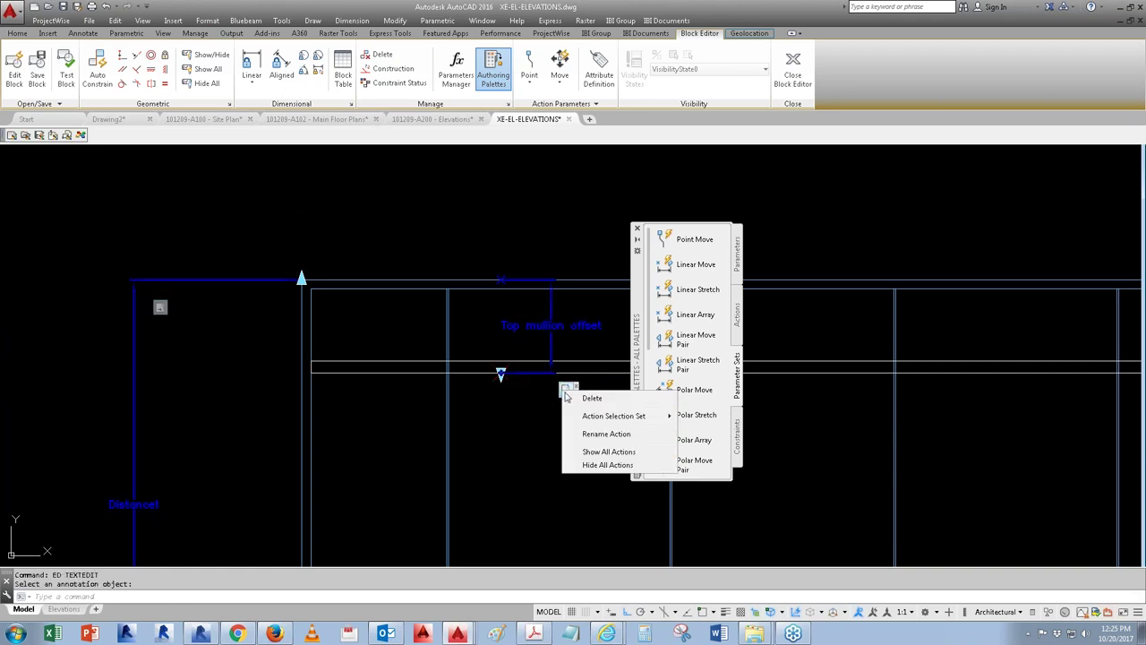
{"action": "mouse_move", "coordinate": [609, 421]}
{"action": "left_click", "coordinate": [716, 431]}
{"action": "scroll", "coordinate": [327, 409], "scroll_direction": "down", "scroll_amount": 2}
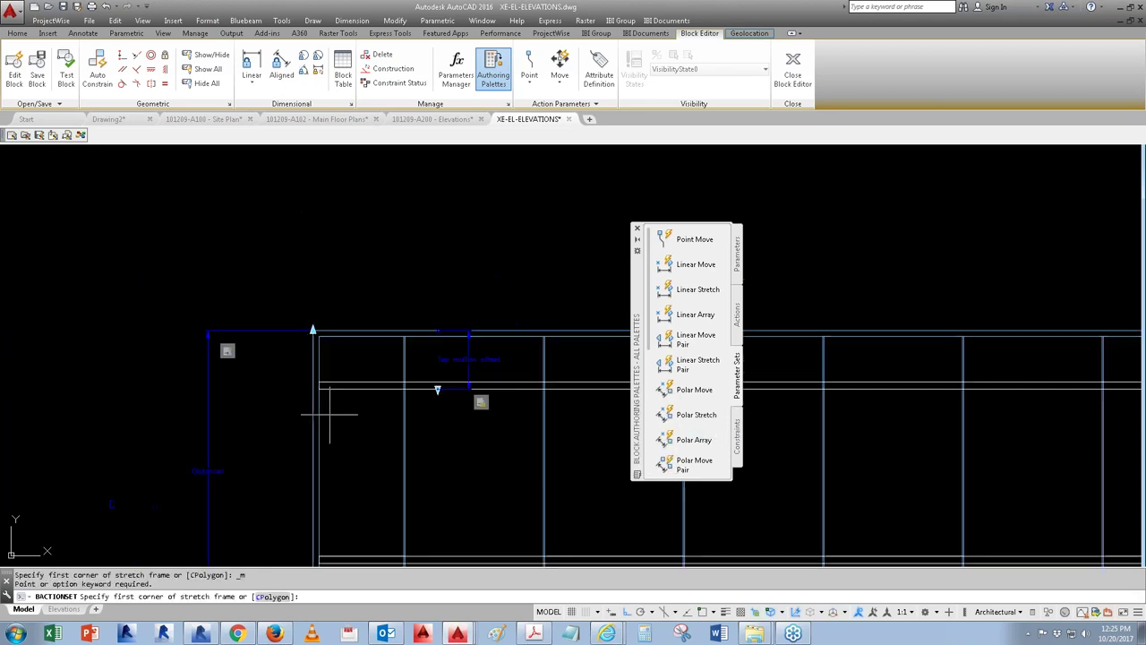
{"action": "left_click", "coordinate": [293, 359]}
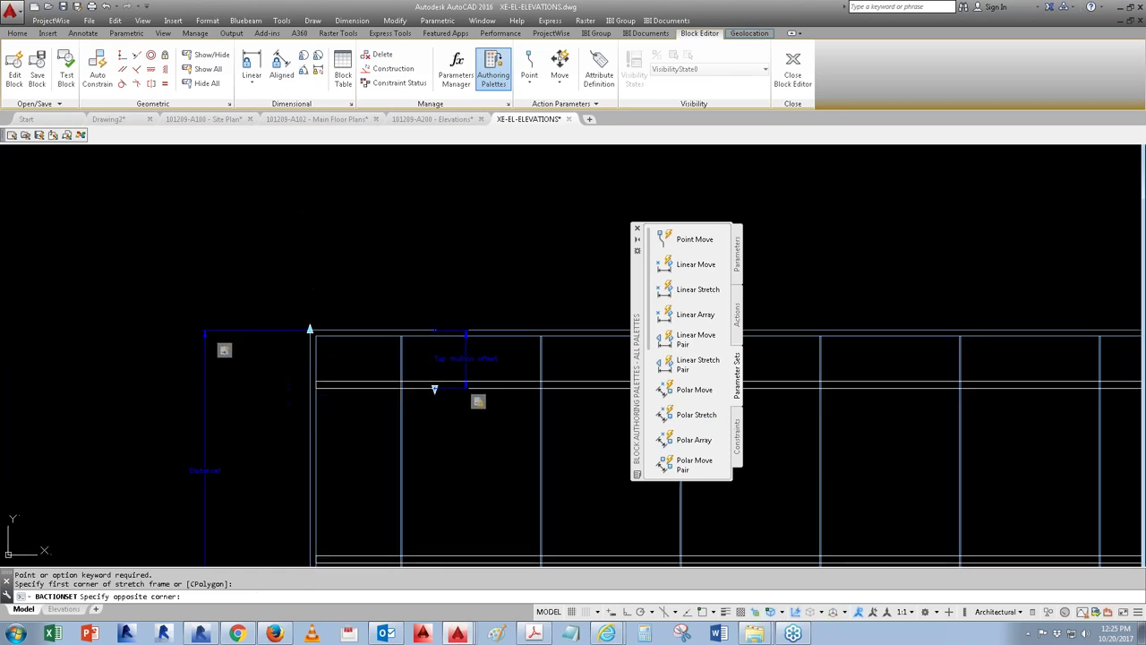
{"action": "middle_click_drag", "start_coordinate": [931, 399], "coordinate": [818, 397]}
{"action": "middle_click_drag", "start_coordinate": [887, 399], "coordinate": [830, 406]}
{"action": "scroll", "coordinate": [830, 405], "scroll_direction": "down", "scroll_amount": 2}
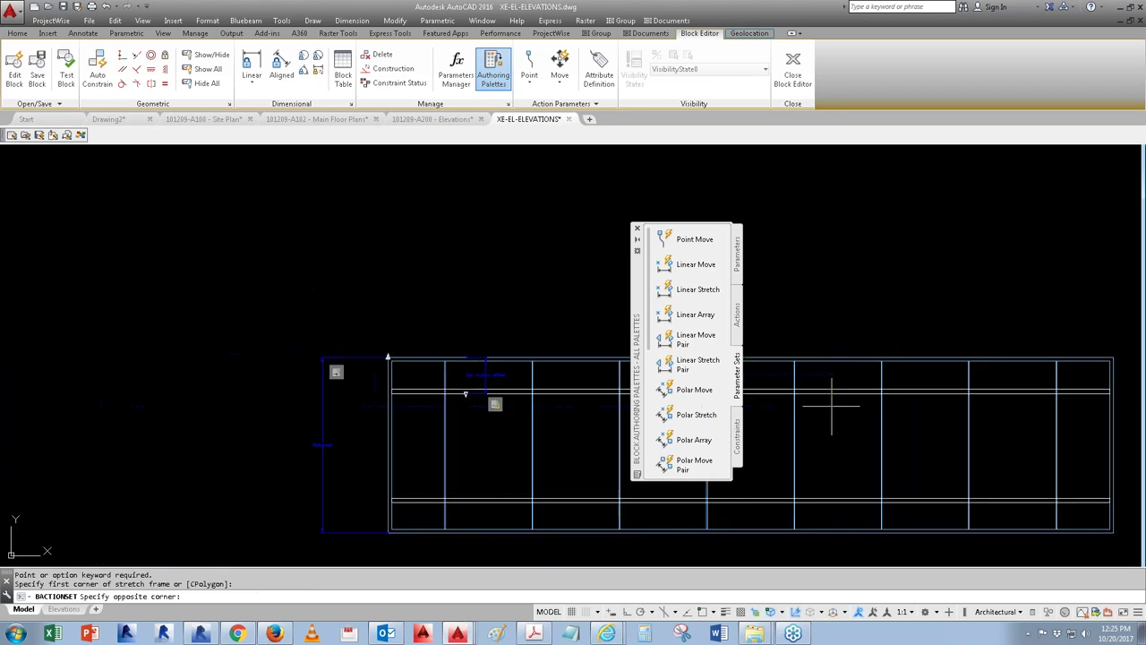
{"action": "left_click", "coordinate": [1123, 402]}
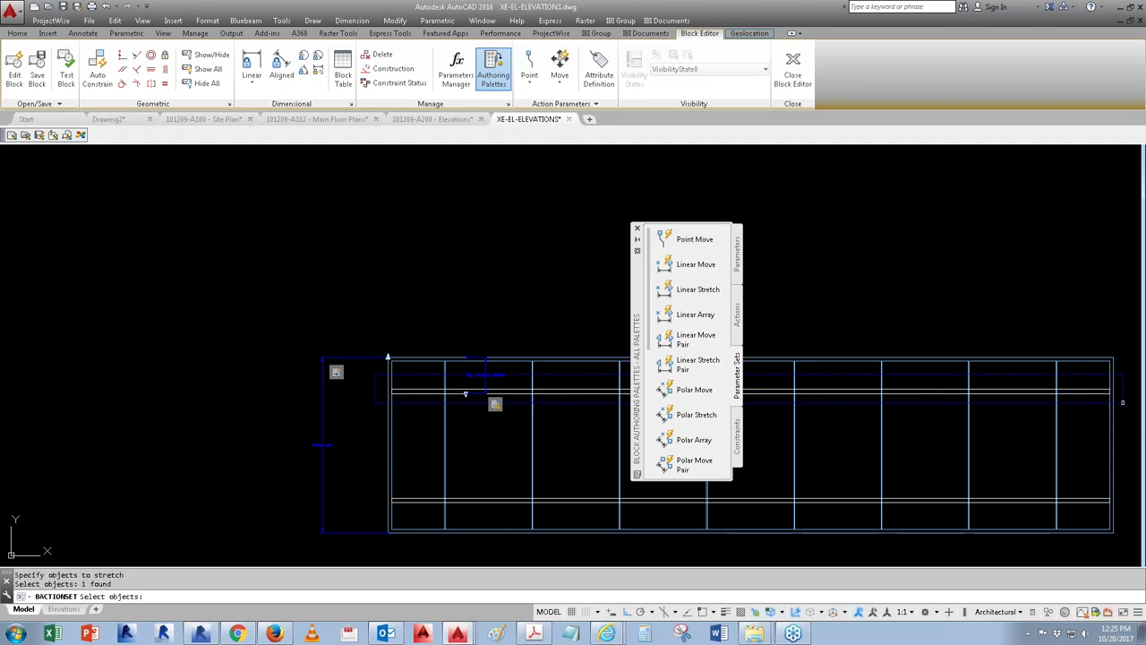
{"action": "left_click", "coordinate": [1073, 395]}
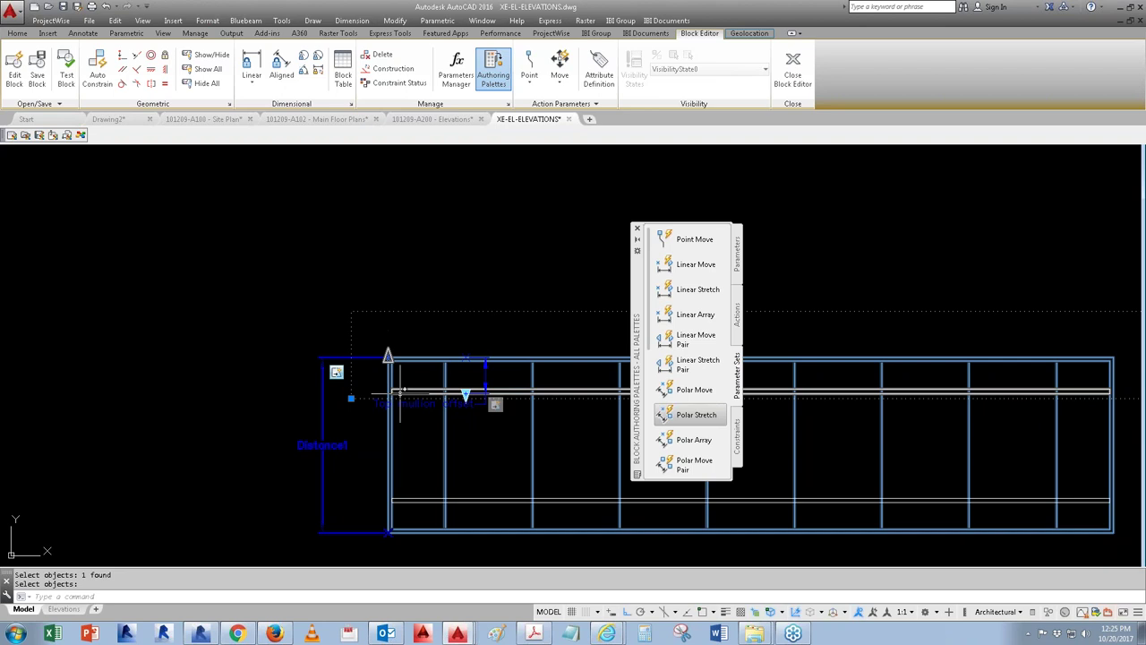
{"action": "right_click", "coordinate": [336, 373]}
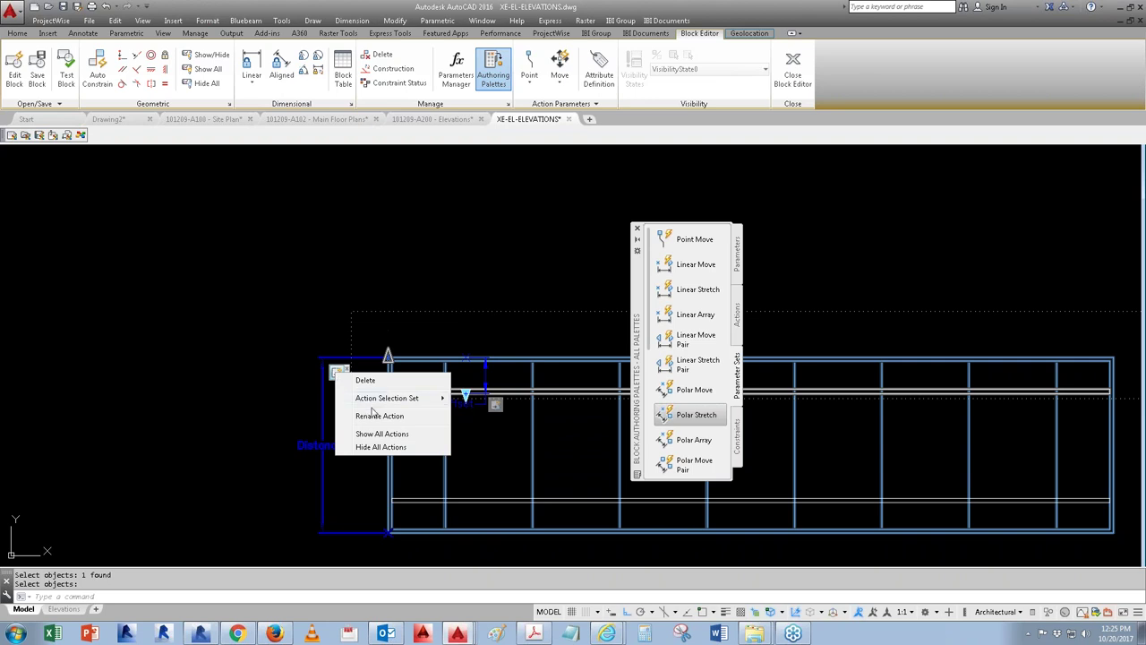
{"action": "mouse_move", "coordinate": [421, 397]}
{"action": "left_click", "coordinate": [502, 412]}
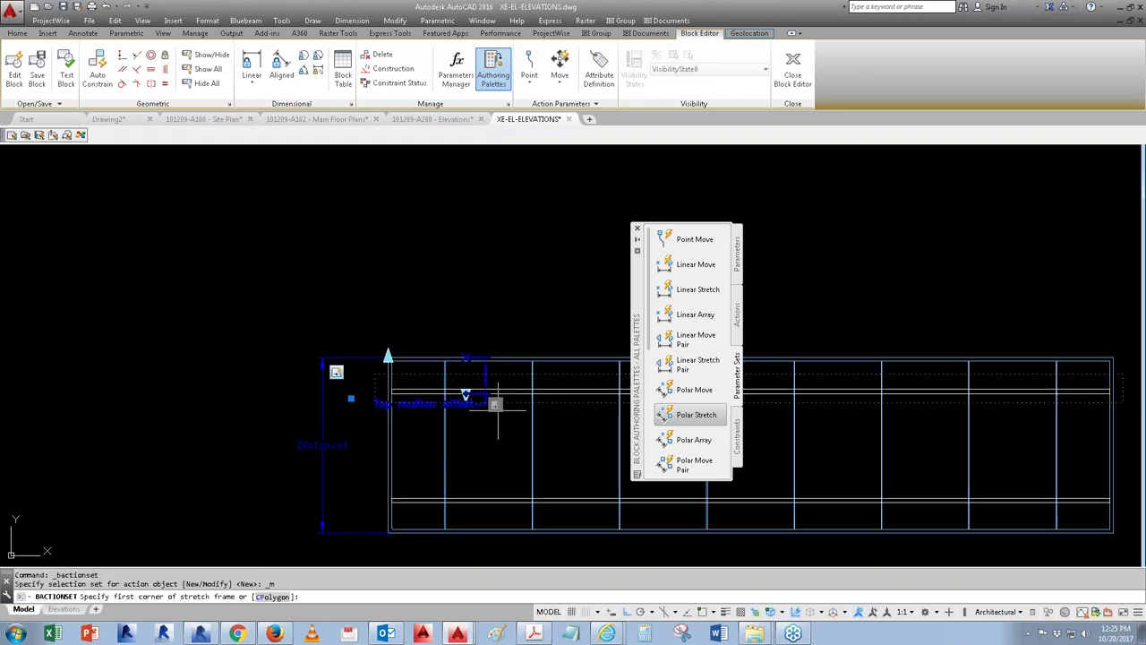
{"action": "key", "text": "Escape"}
{"action": "key", "text": "Escape"}
{"action": "key", "text": "Escape"}
Step: Modify the Distance1 stretch action to enclose the upper mullion and include the Top mullion offset parameter, and save and close the block
{"action": "right_click", "coordinate": [339, 372]}
{"action": "mouse_move", "coordinate": [373, 410]}
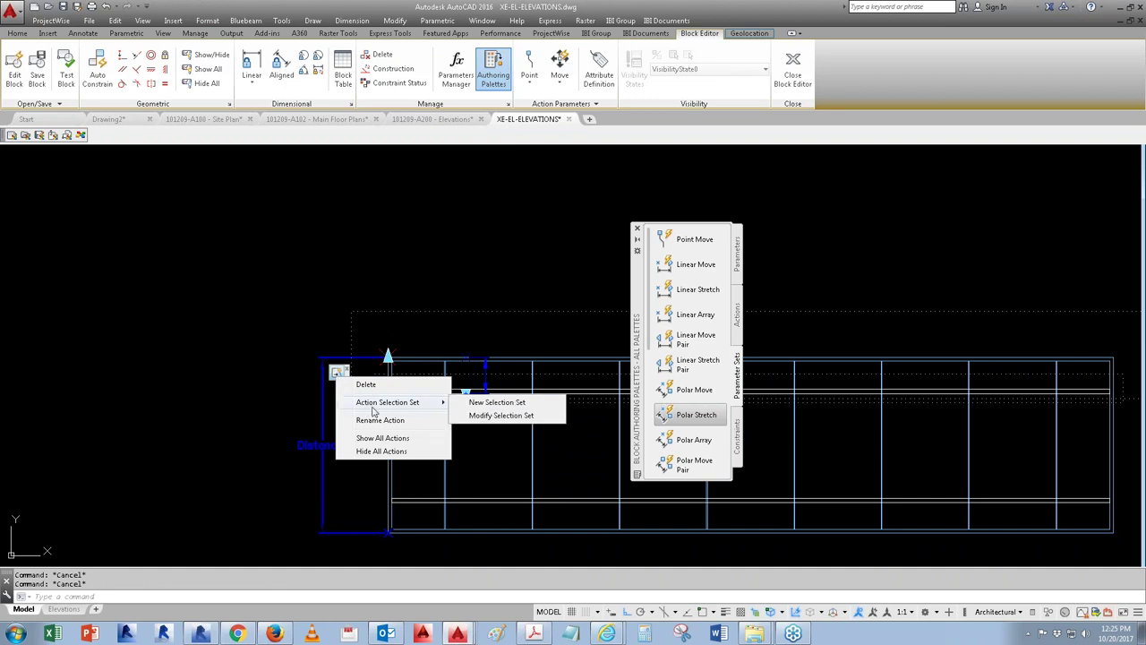
{"action": "left_click", "coordinate": [488, 415]}
{"action": "scroll", "coordinate": [331, 318], "scroll_direction": "down", "scroll_amount": 2}
{"action": "left_click", "coordinate": [330, 318]}
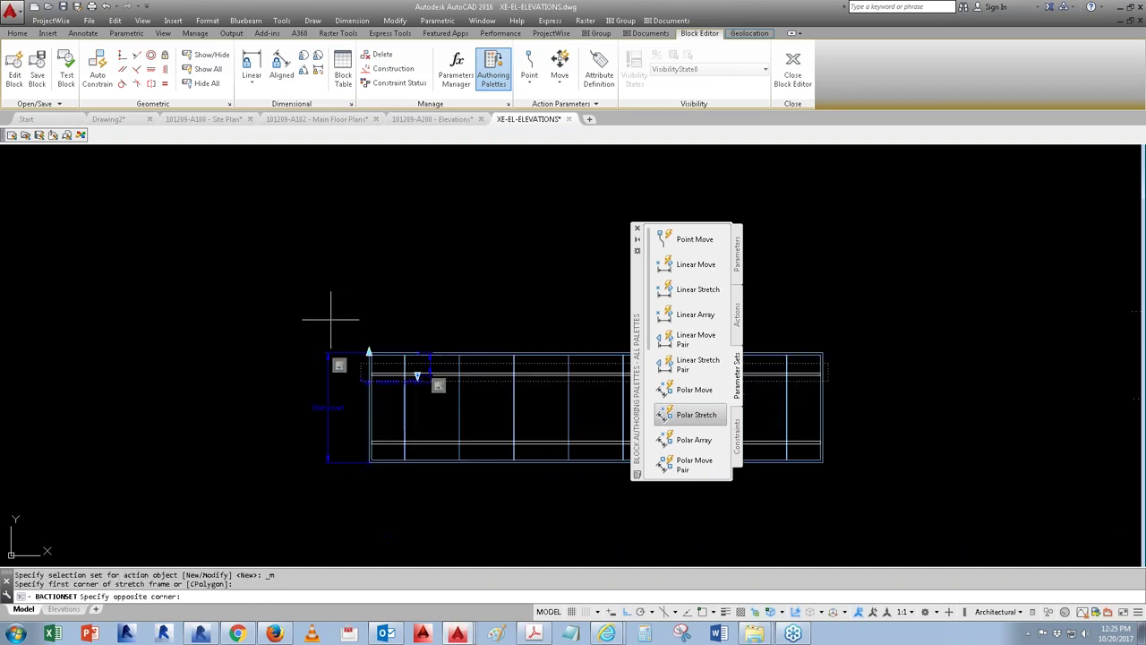
{"action": "left_click", "coordinate": [851, 389]}
{"action": "scroll", "coordinate": [416, 366], "scroll_direction": "up", "scroll_amount": 5}
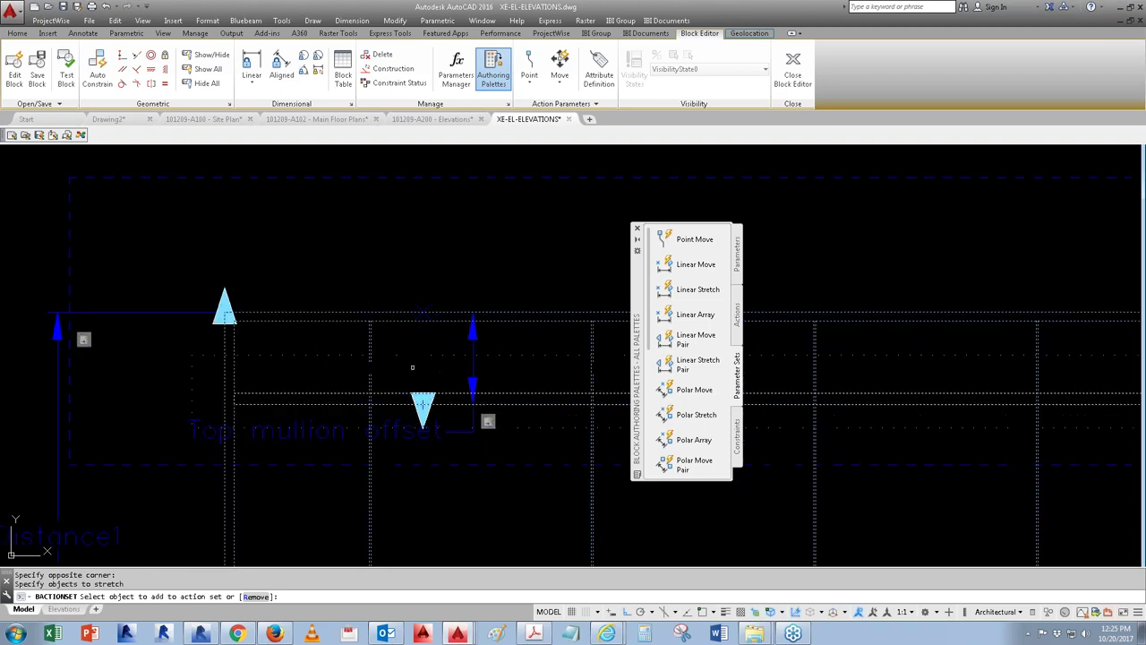
{"action": "left_click", "coordinate": [583, 409]}
{"action": "left_click", "coordinate": [463, 374]}
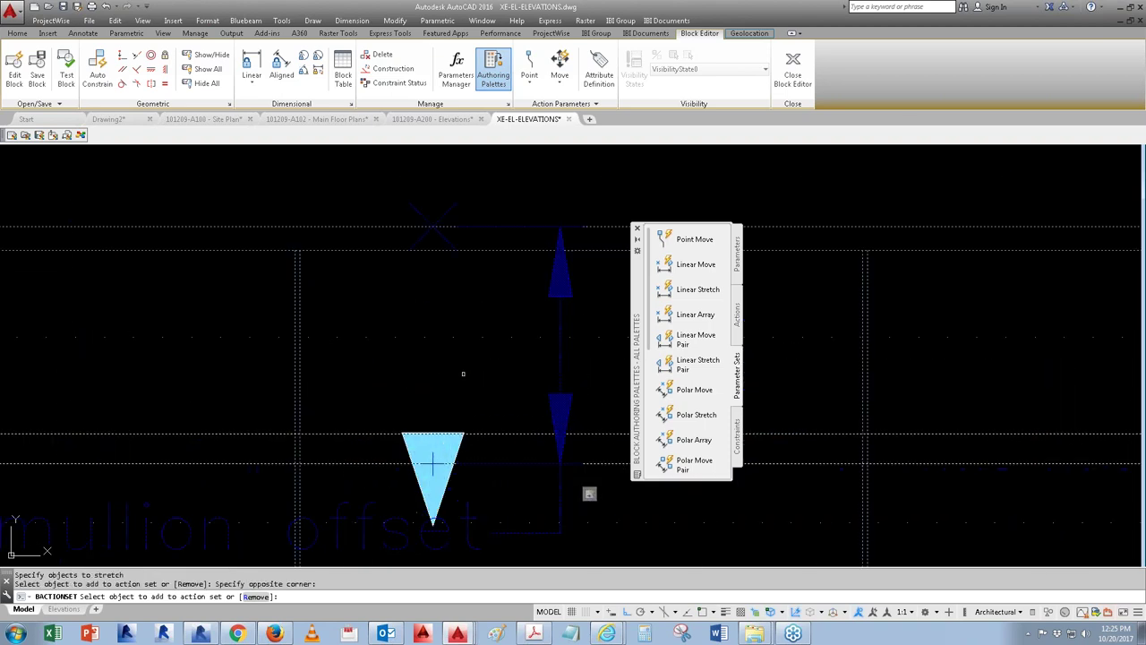
{"action": "key", "text": "Return"}
{"action": "scroll", "coordinate": [430, 452], "scroll_direction": "down", "scroll_amount": 4}
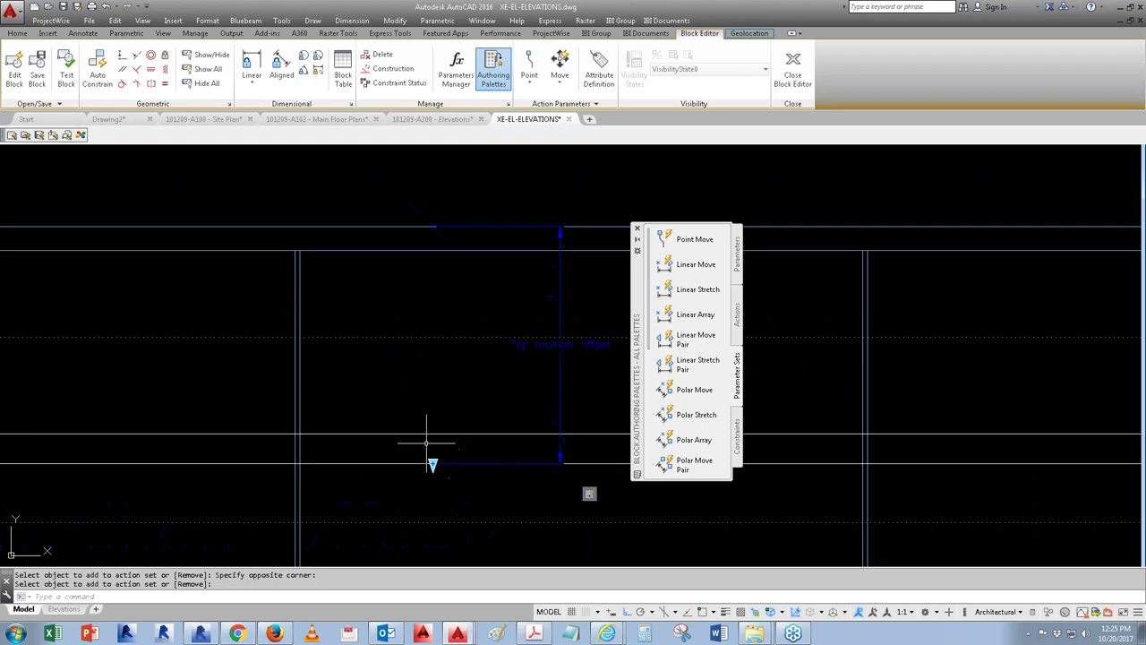
{"action": "left_click", "coordinate": [793, 71]}
{"action": "left_click", "coordinate": [590, 299]}
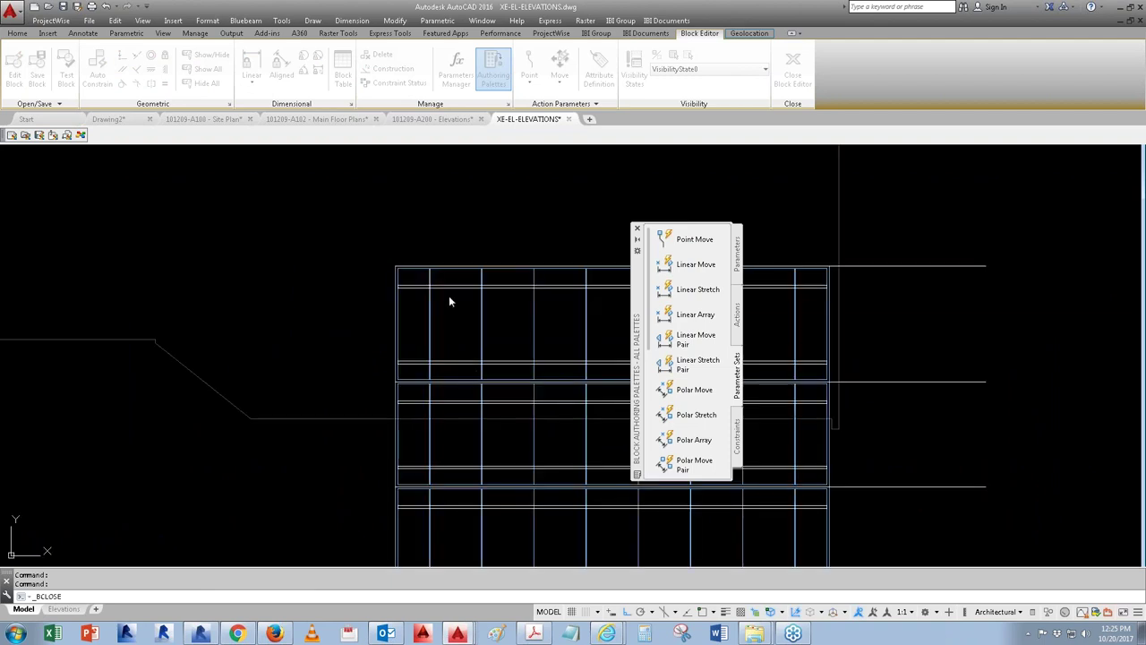
Step: Test the uppermost block's grips by lowering its top mullion and stretching its height upward, and undo the height stretch
{"action": "left_click", "coordinate": [447, 287]}
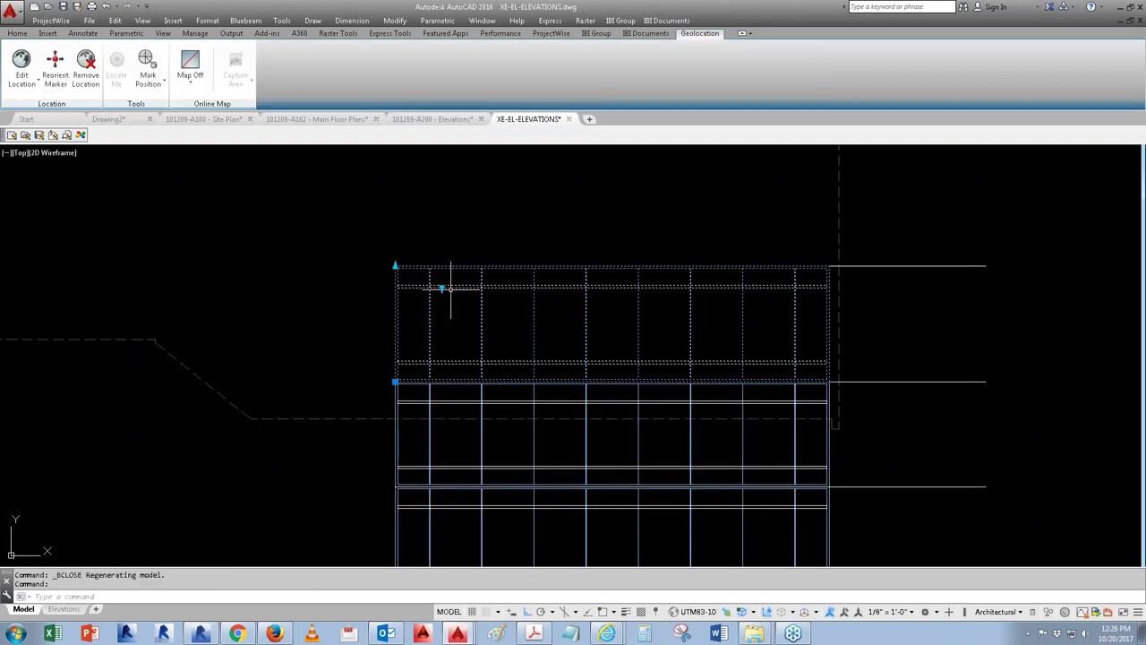
{"action": "left_click", "coordinate": [443, 288]}
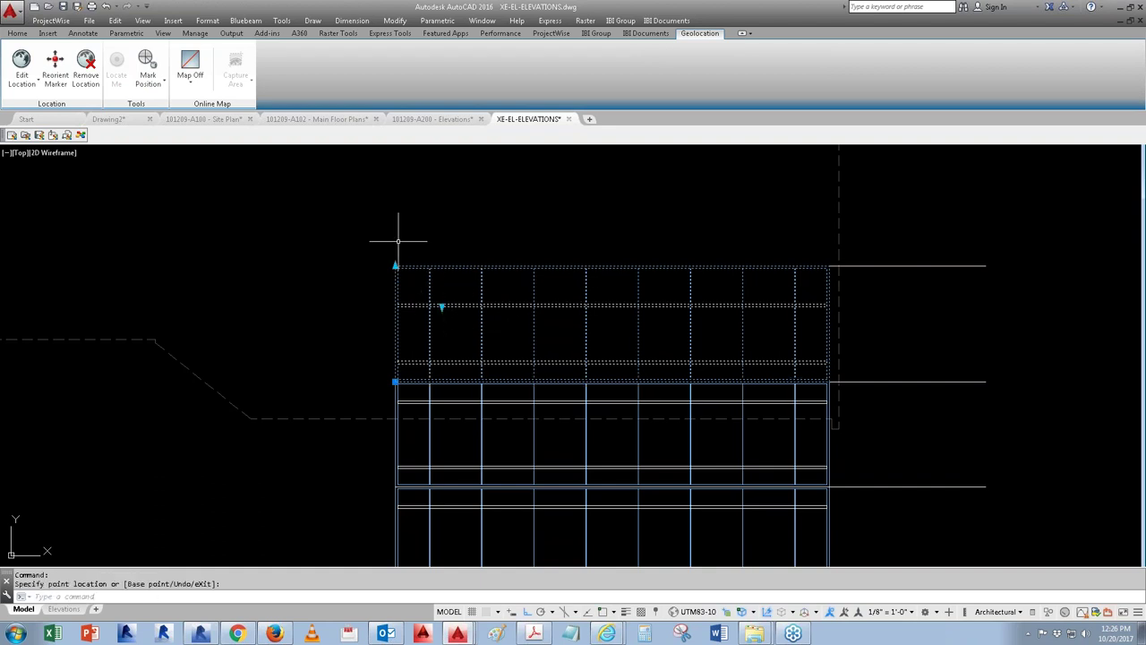
{"action": "left_click", "coordinate": [394, 266]}
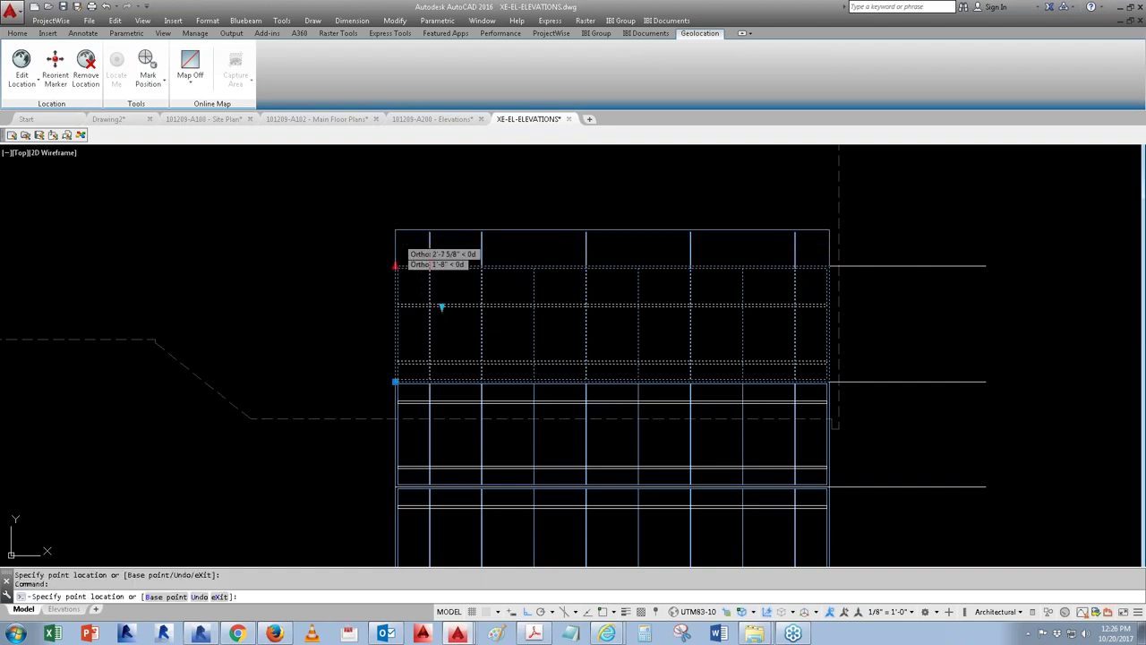
{"action": "left_click", "coordinate": [394, 222]}
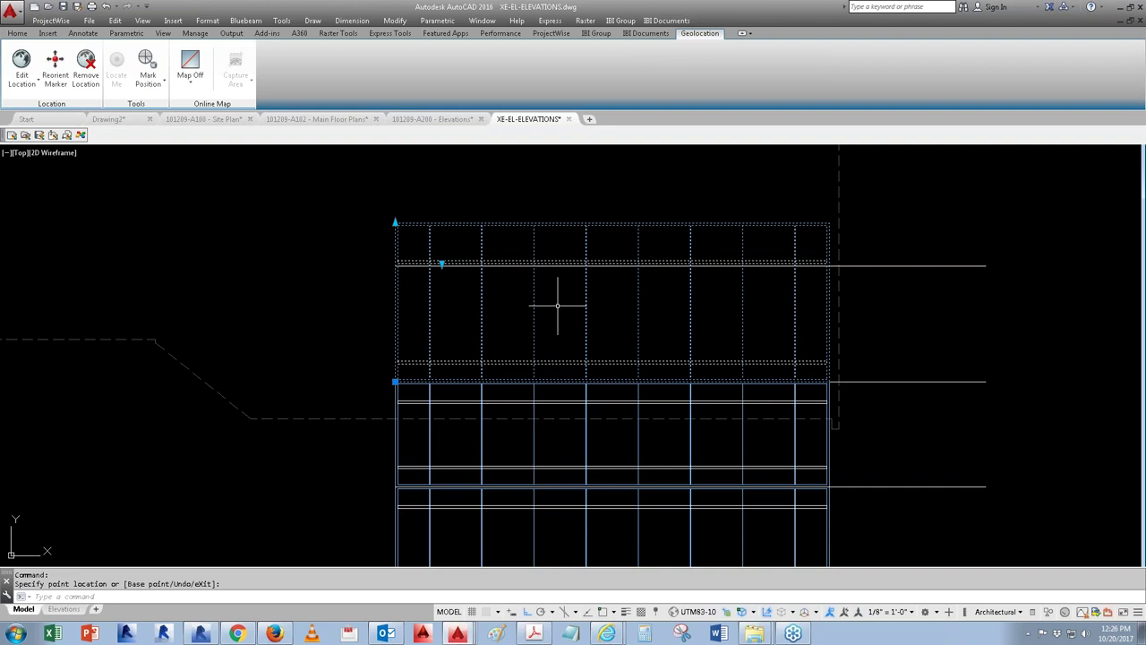
{"action": "key", "text": "ctrl+z"}
Step: Reopen the uppermost block in the Block Editor
{"action": "left_click", "coordinate": [557, 306]}
{"action": "right_click", "coordinate": [558, 306]}
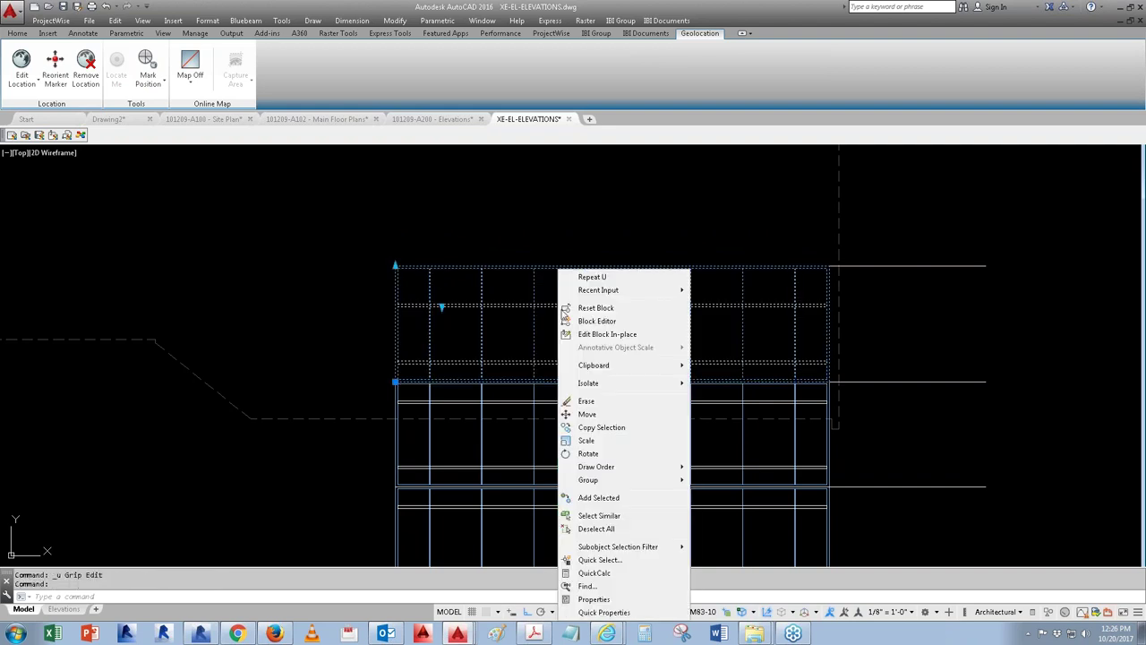
{"action": "left_click", "coordinate": [587, 321]}
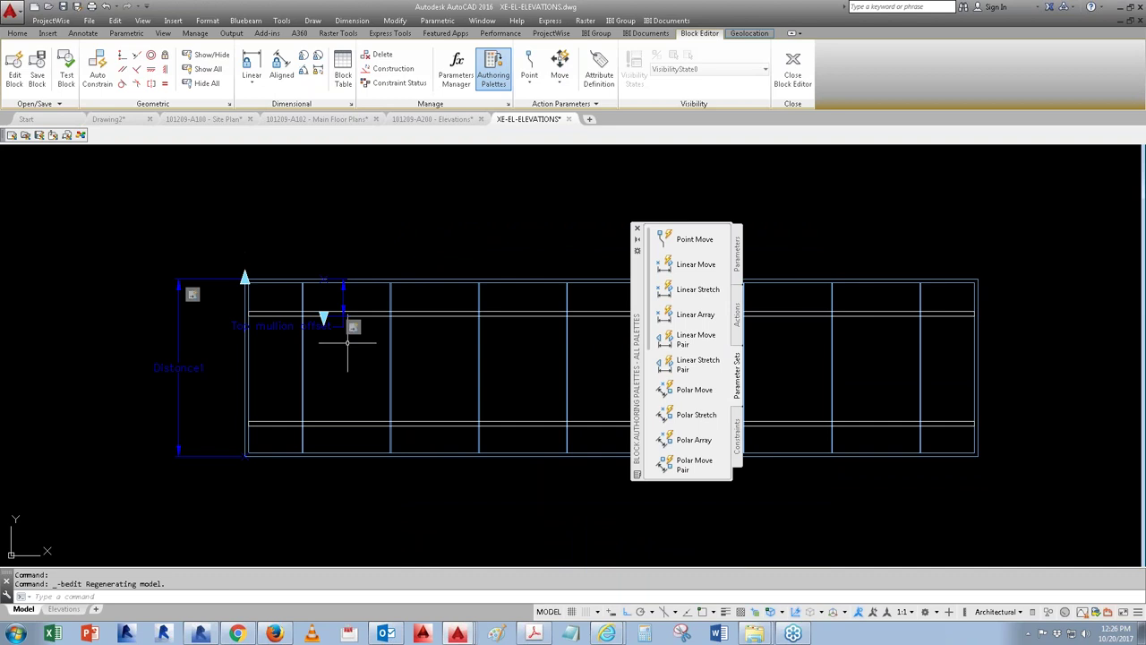
{"action": "scroll", "coordinate": [270, 310], "scroll_direction": "up", "scroll_amount": 4}
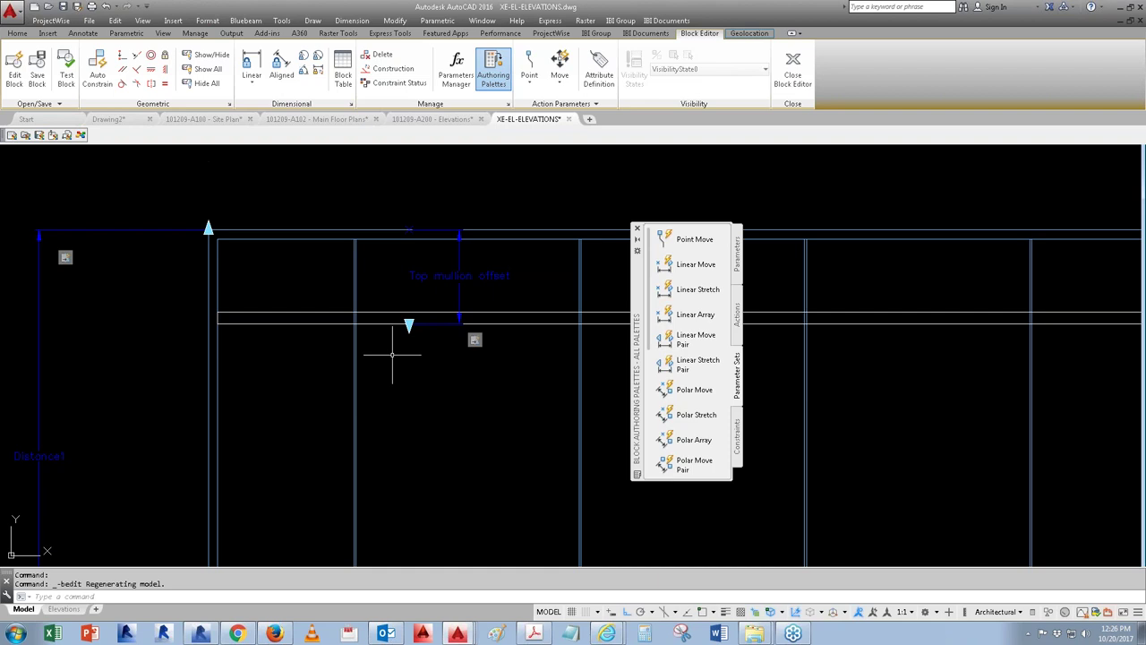
{"action": "left_click", "coordinate": [447, 279]}
{"action": "left_click", "coordinate": [410, 295]}
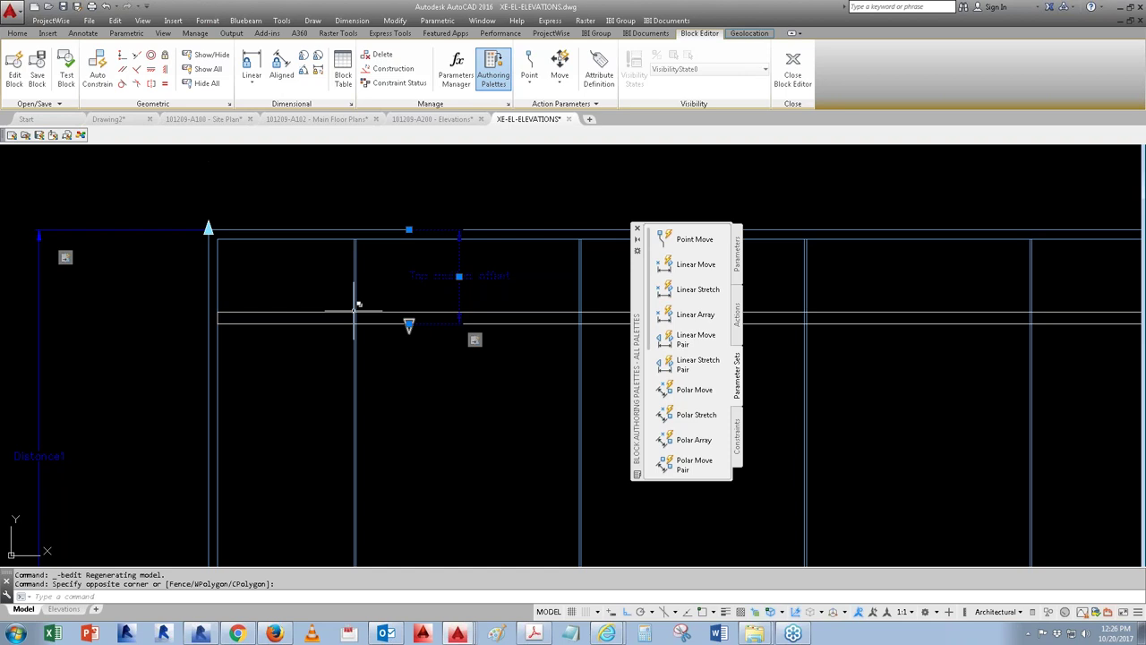
{"action": "key", "text": "Escape"}
{"action": "type", "text": "p"}
{"action": "key", "text": "Return"}
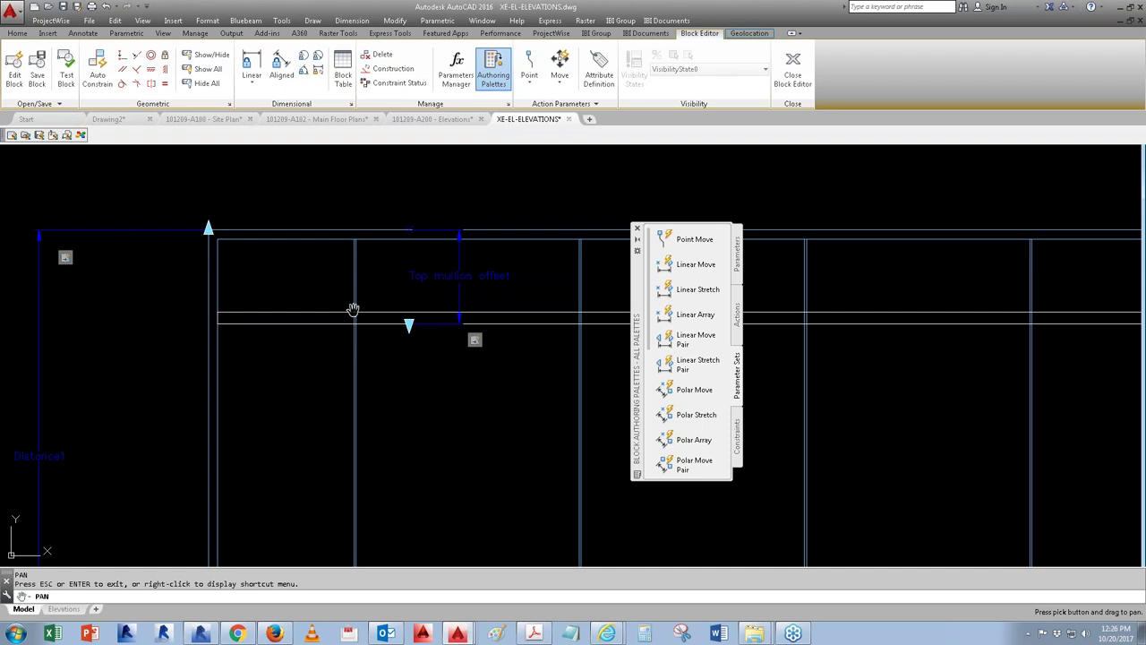
{"action": "key", "text": "Escape"}
Step: Set the Top mullion offset parameter's number of grips to 0 in its properties
{"action": "left_click", "coordinate": [426, 281]}
{"action": "type", "text": "pr"}
{"action": "key", "text": "Return"}
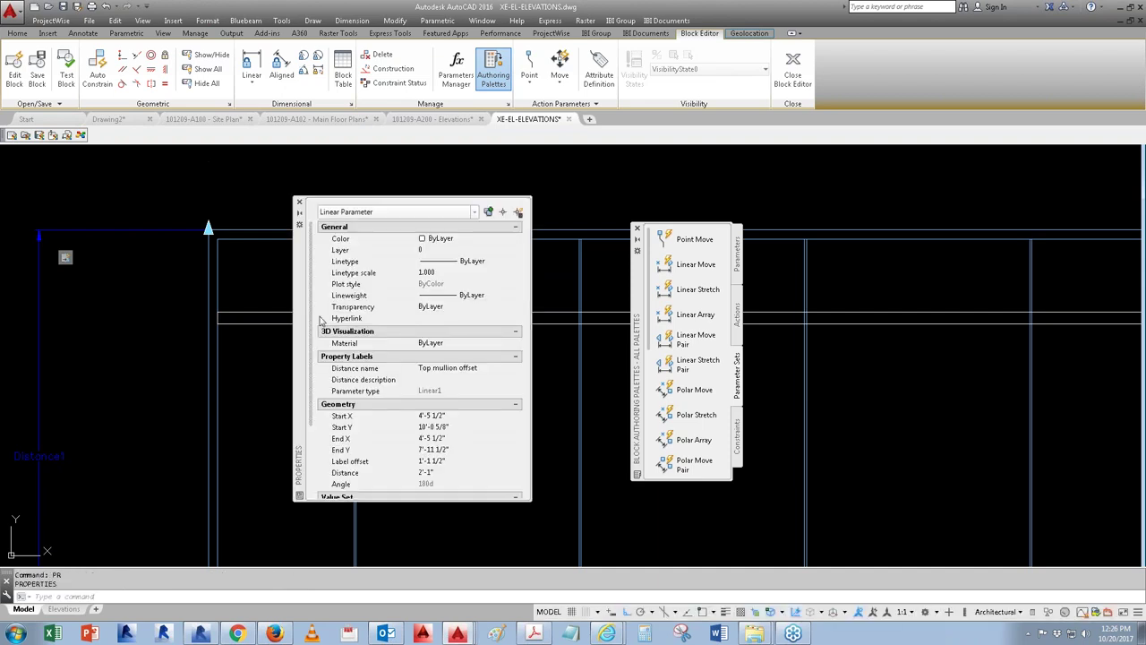
{"action": "scroll", "coordinate": [318, 319], "scroll_direction": "down", "scroll_amount": 3}
{"action": "left_click", "coordinate": [436, 491]}
{"action": "left_click", "coordinate": [436, 491]}
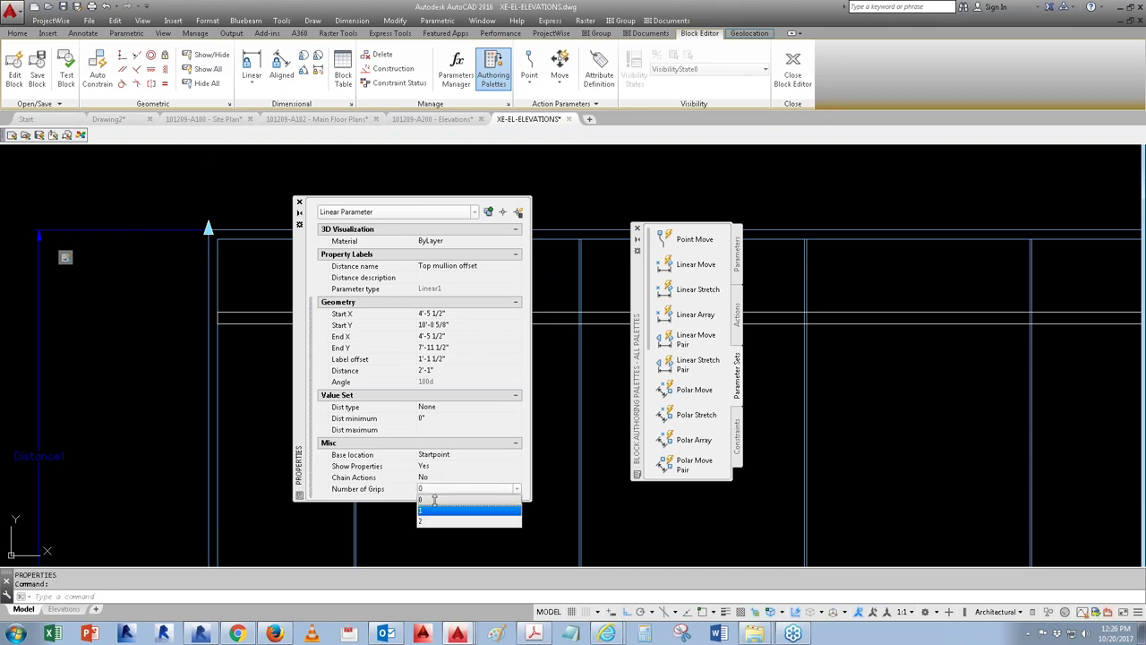
{"action": "left_click", "coordinate": [433, 500]}
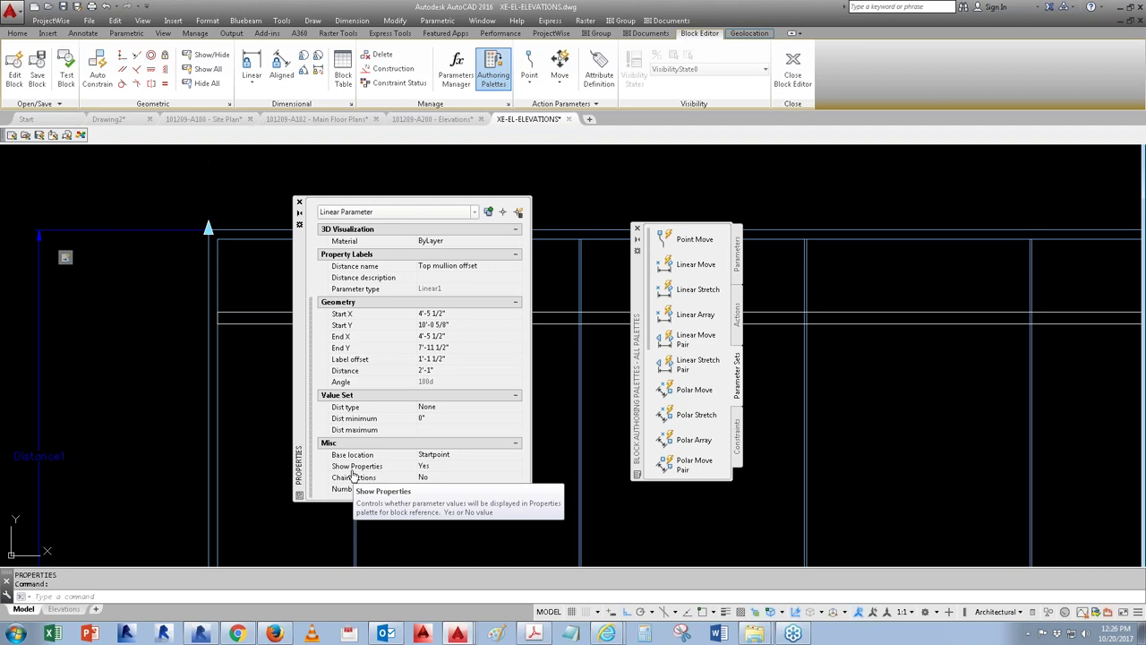
Step: Save the block changes, leave the Block Editor and dismiss the properties
{"action": "left_click", "coordinate": [792, 71]}
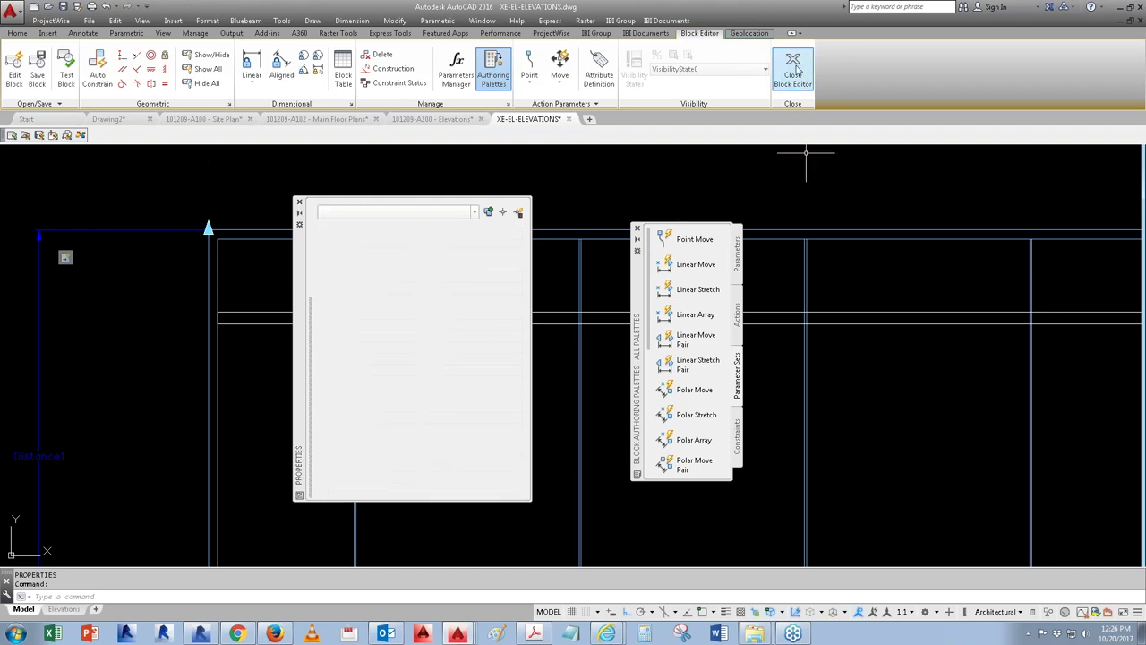
{"action": "left_click", "coordinate": [517, 307]}
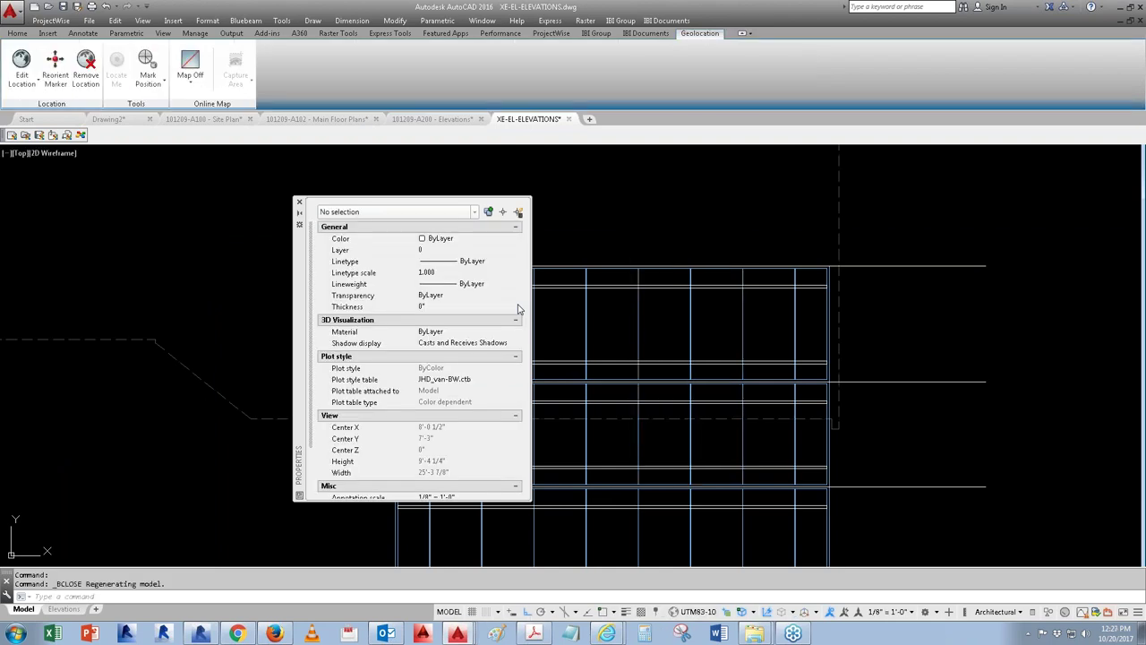
{"action": "left_click", "coordinate": [300, 202]}
{"action": "key", "text": "Escape"}
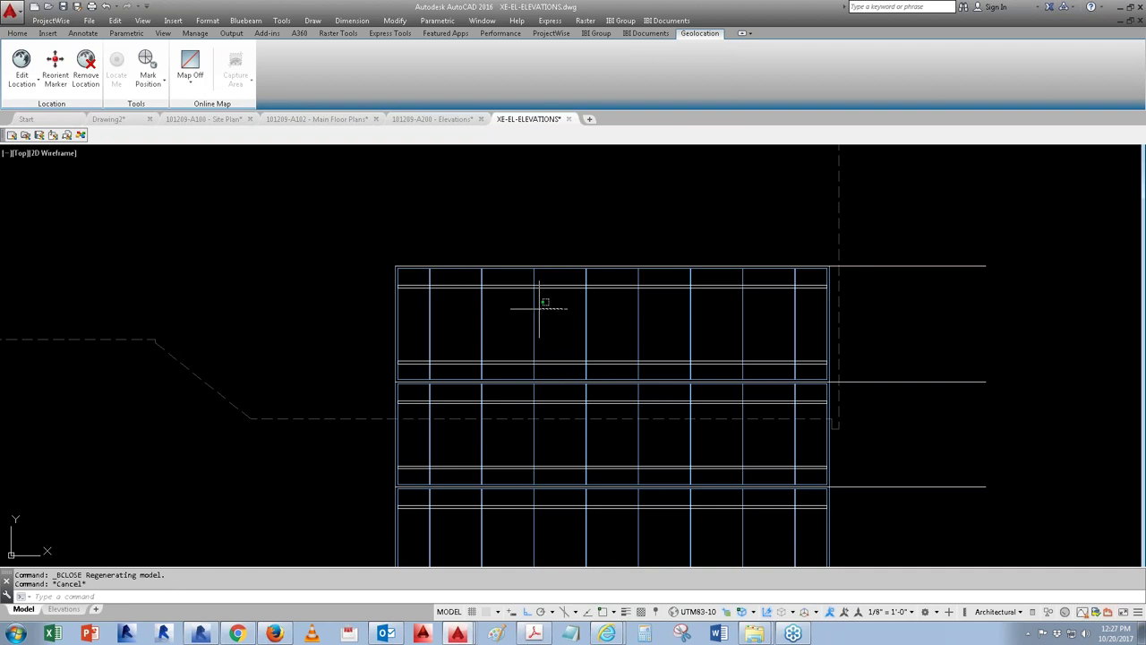
Step: Select the three stacked window wall blocks together and open their properties
{"action": "left_click", "coordinate": [540, 308]}
{"action": "left_click", "coordinate": [517, 438]}
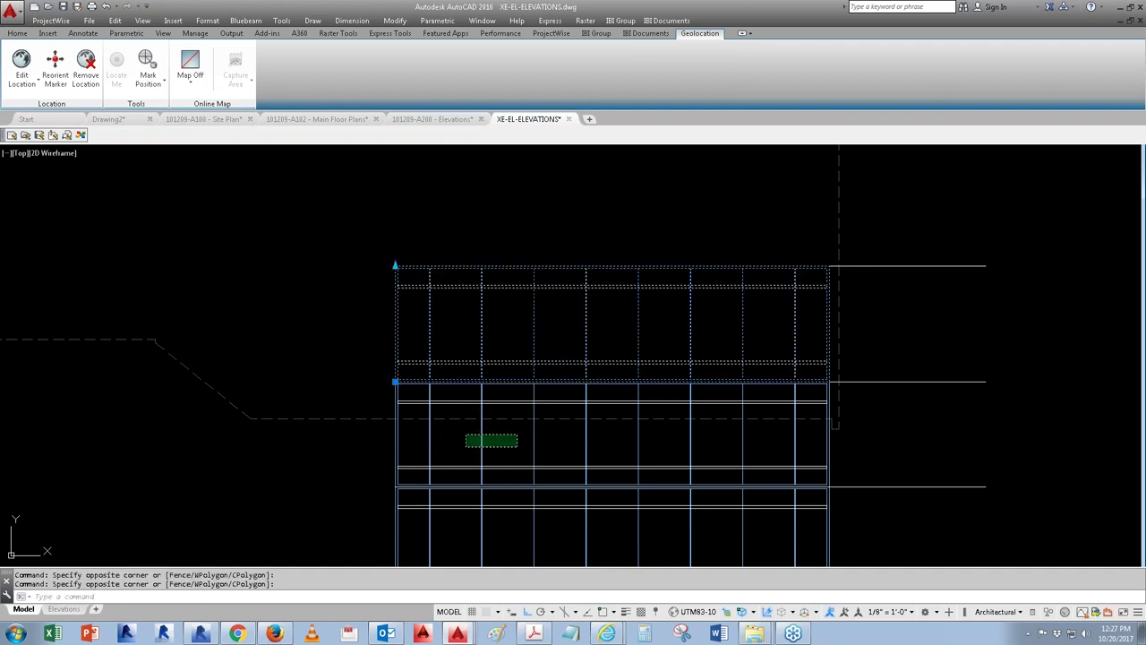
{"action": "left_click", "coordinate": [466, 445]}
{"action": "left_click", "coordinate": [510, 533]}
{"action": "left_click", "coordinate": [443, 529]}
{"action": "type", "text": "pr"}
{"action": "key", "text": "Return"}
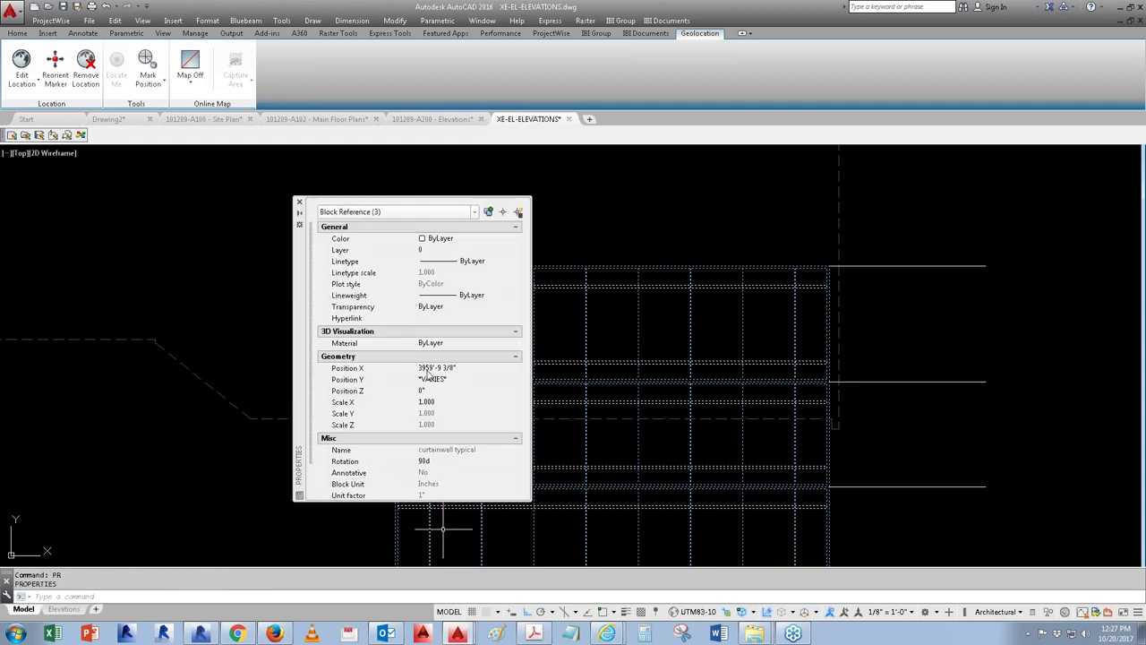
Step: Set the Top mullion offset of the three selected blocks to 1'-6" and clear the selection
{"action": "scroll", "coordinate": [314, 373], "scroll_direction": "down", "scroll_amount": 3}
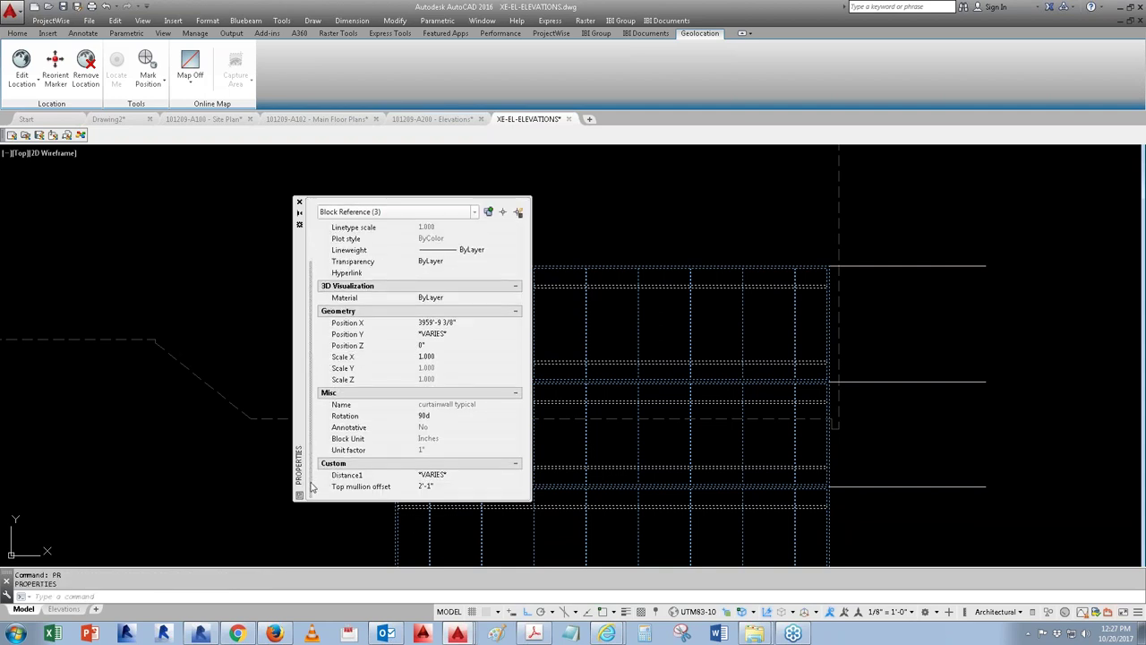
{"action": "left_click", "coordinate": [448, 486]}
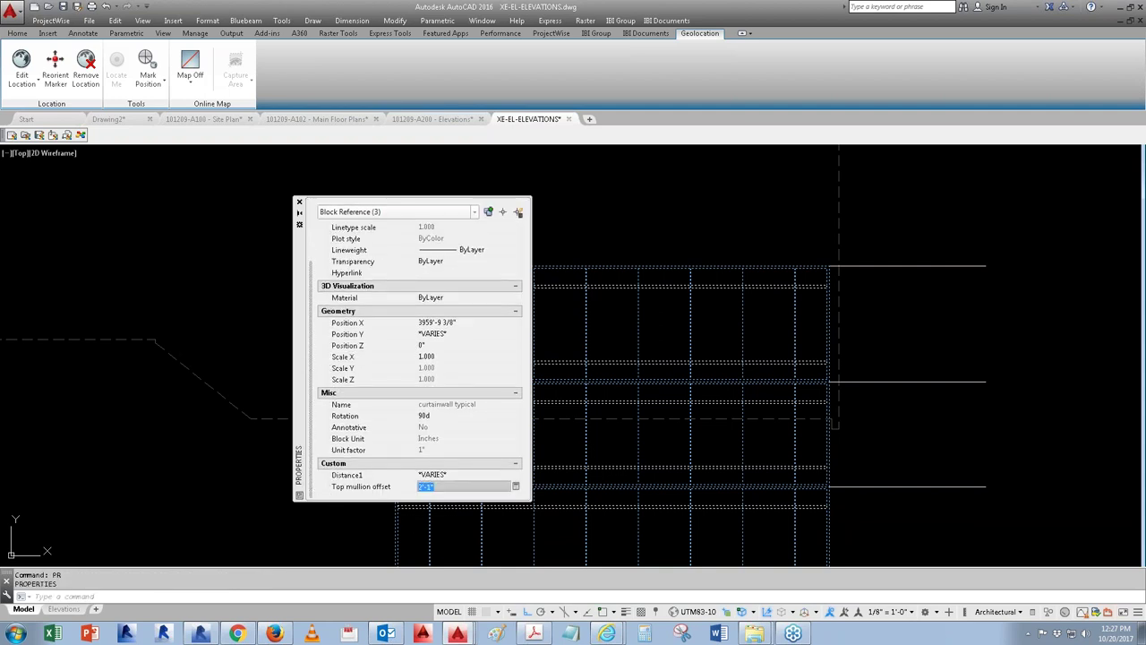
{"action": "type", "text": "1'-6"}
{"action": "key", "text": "Return"}
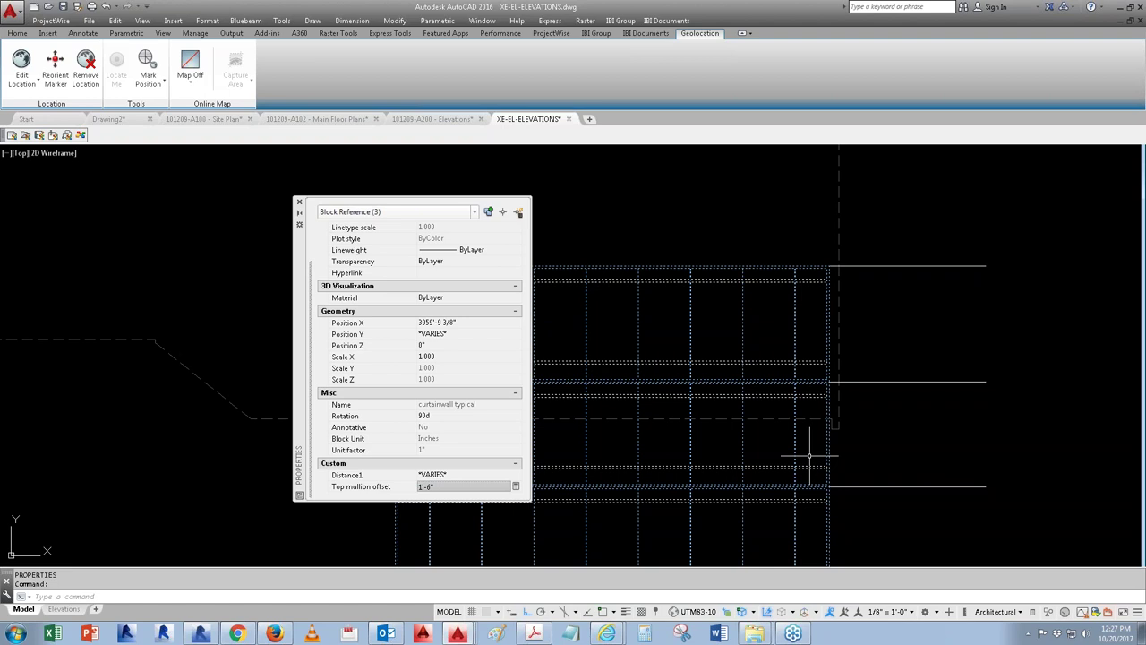
{"action": "key", "text": "Escape"}
{"action": "key", "text": "Escape"}
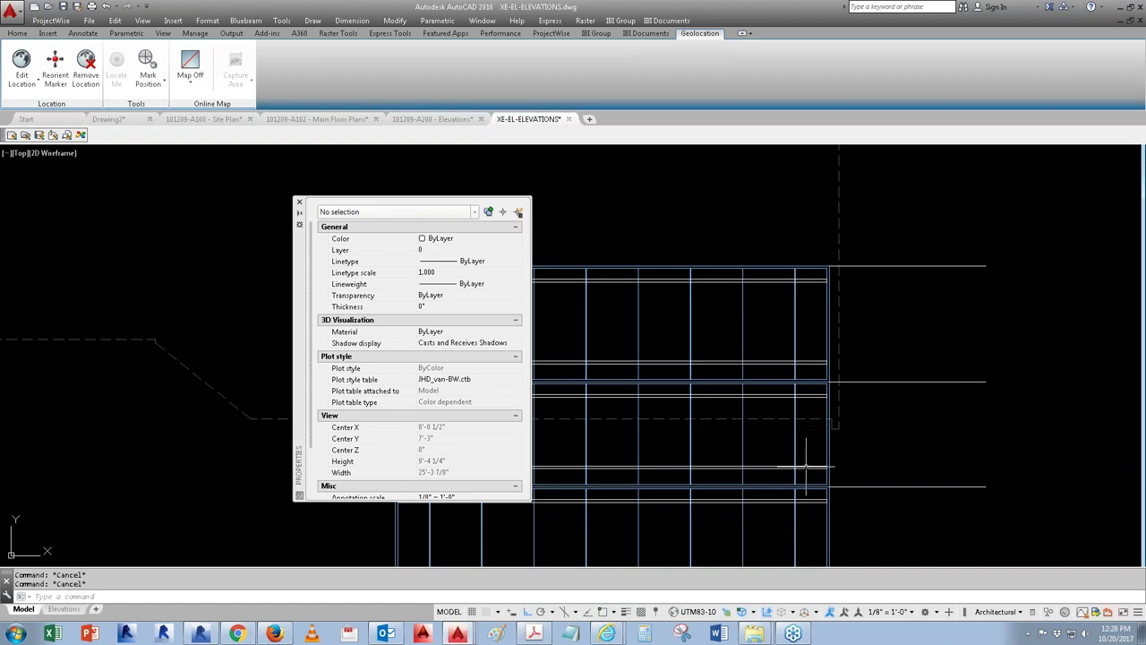
Step: Select all blocks similar to the lowest window wall and set their Top mullion offset to 2'
{"action": "left_click", "coordinate": [806, 503]}
{"action": "right_click", "coordinate": [805, 503]}
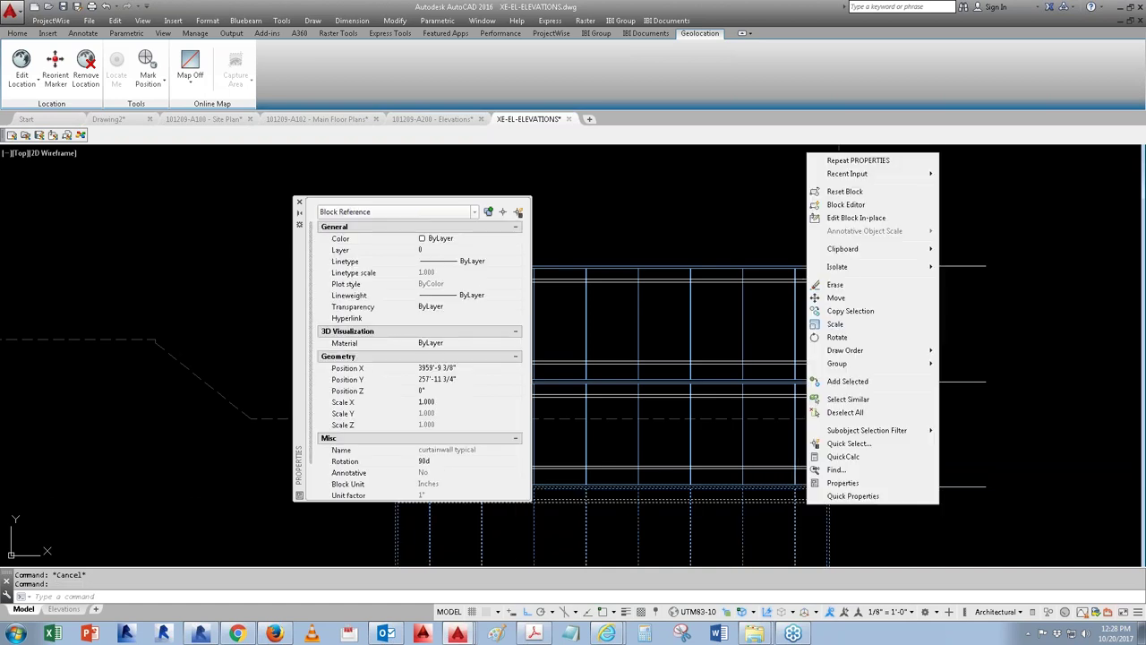
{"action": "left_click", "coordinate": [858, 399]}
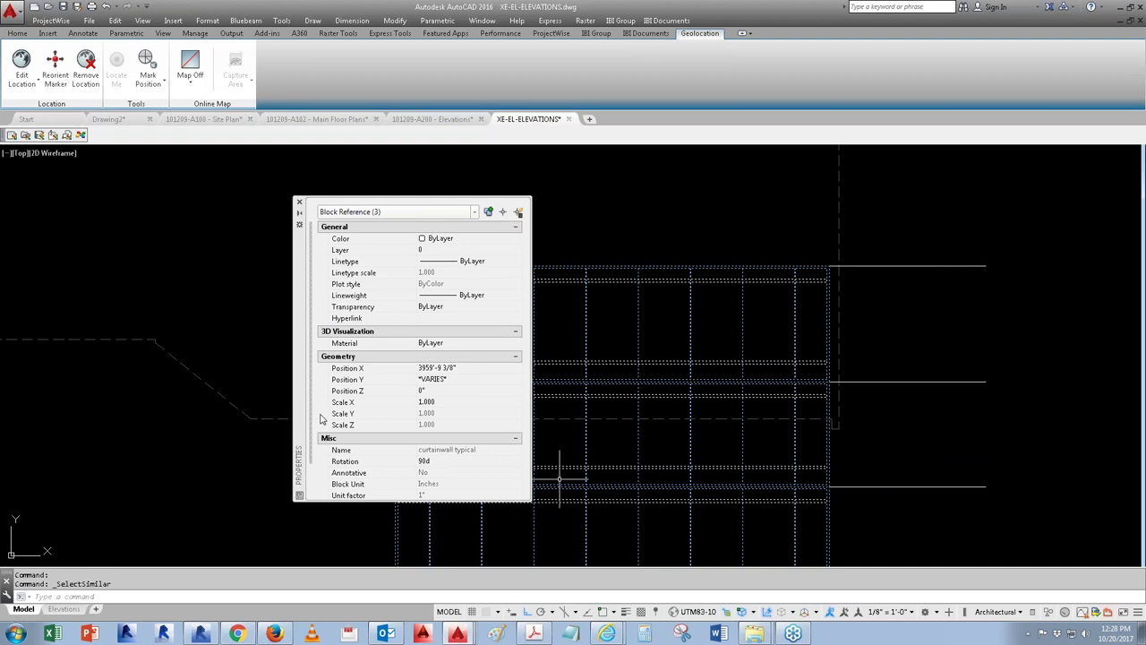
{"action": "scroll", "coordinate": [314, 405], "scroll_direction": "down", "scroll_amount": 2}
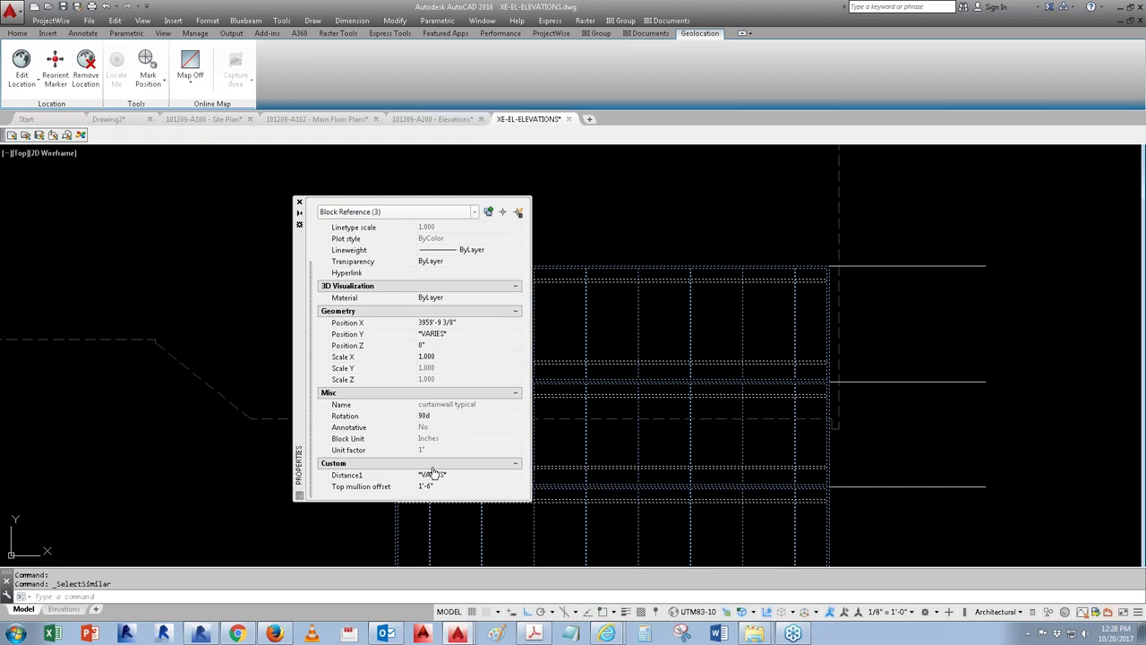
{"action": "left_click", "coordinate": [441, 485]}
{"action": "type", "text": "1'"}
{"action": "key", "text": "Return"}
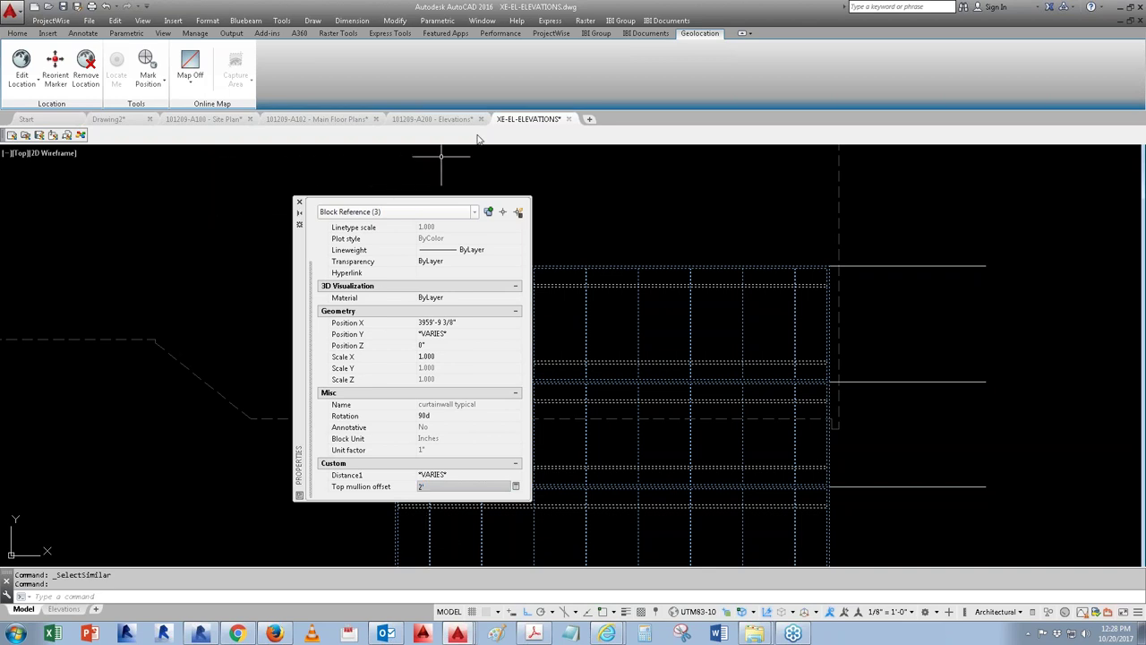
Step: Bring up the imperial architecture tool palettes that contain the callout tags
{"action": "left_click", "coordinate": [623, 21]}
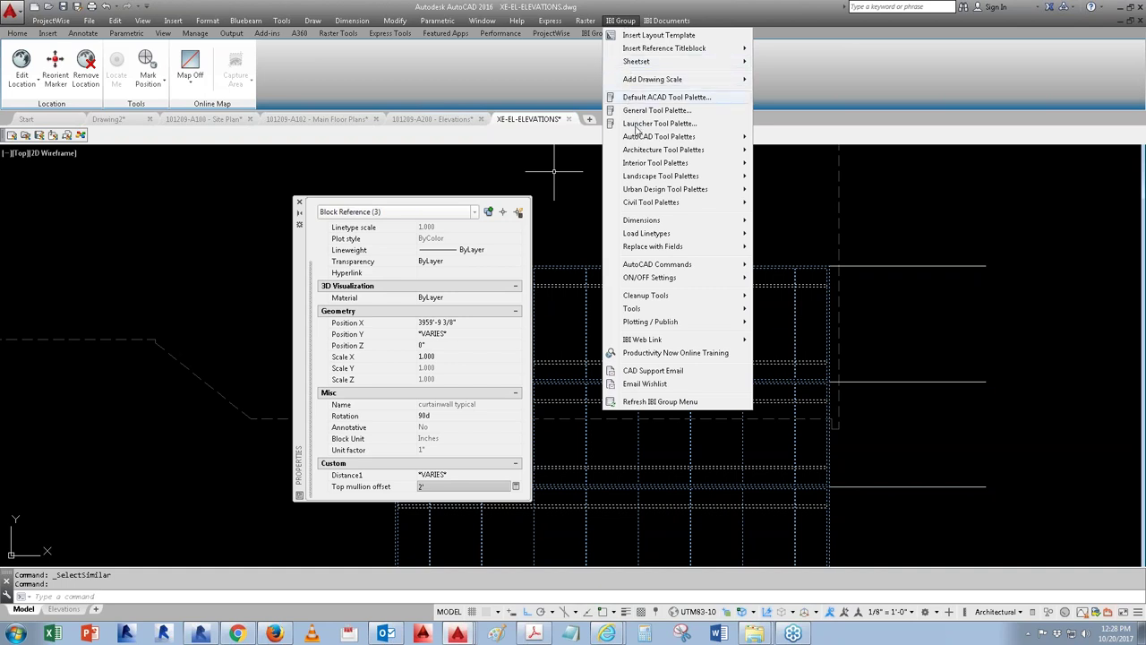
{"action": "mouse_move", "coordinate": [641, 150]}
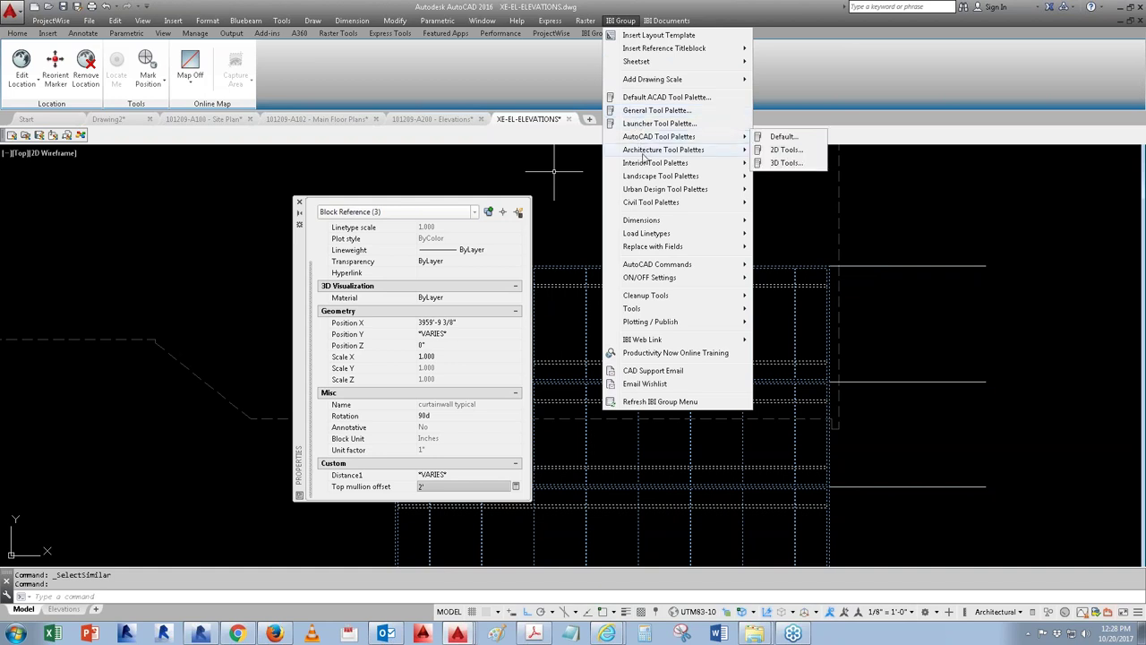
{"action": "left_click", "coordinate": [799, 150]}
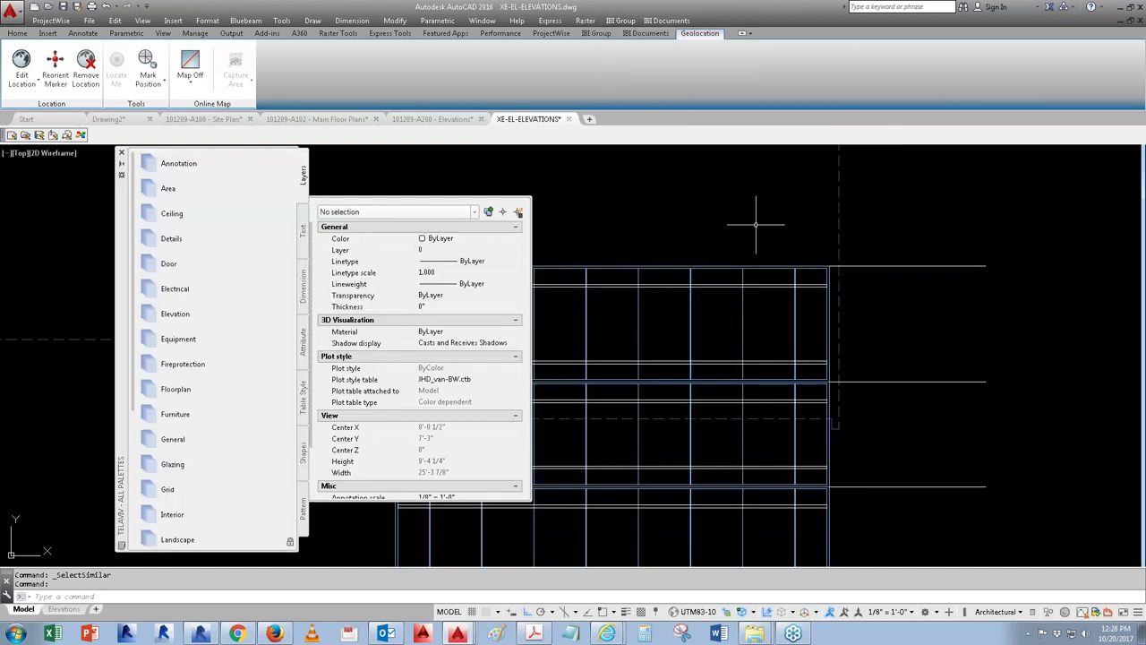
{"action": "left_click", "coordinate": [620, 19]}
{"action": "mouse_move", "coordinate": [721, 150]}
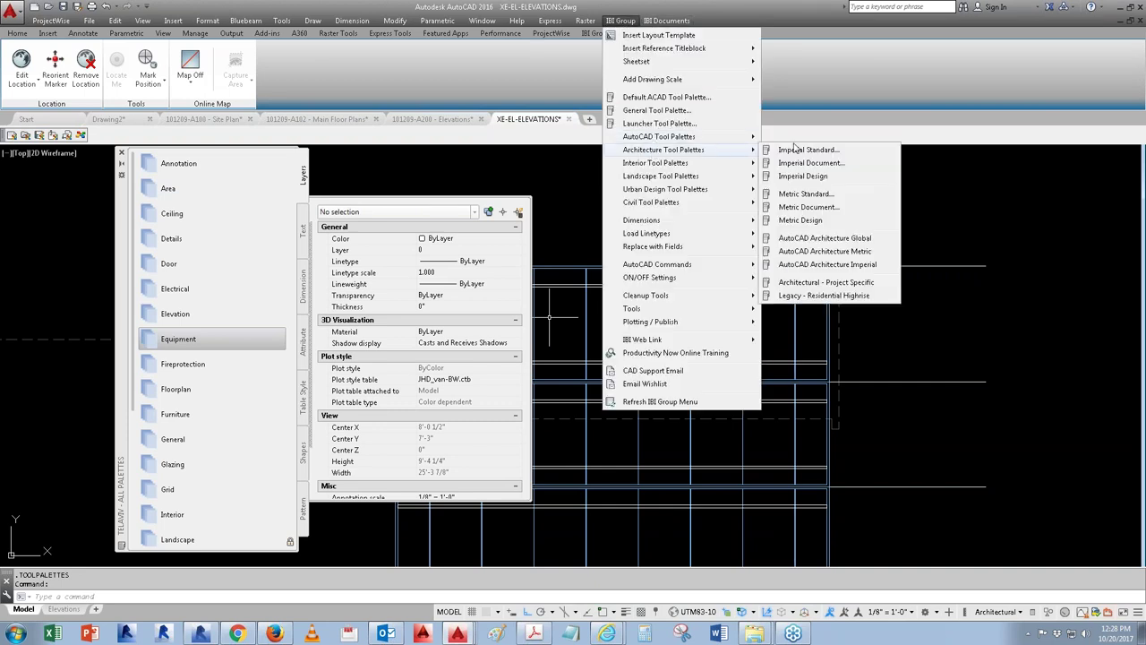
{"action": "left_click", "coordinate": [806, 177]}
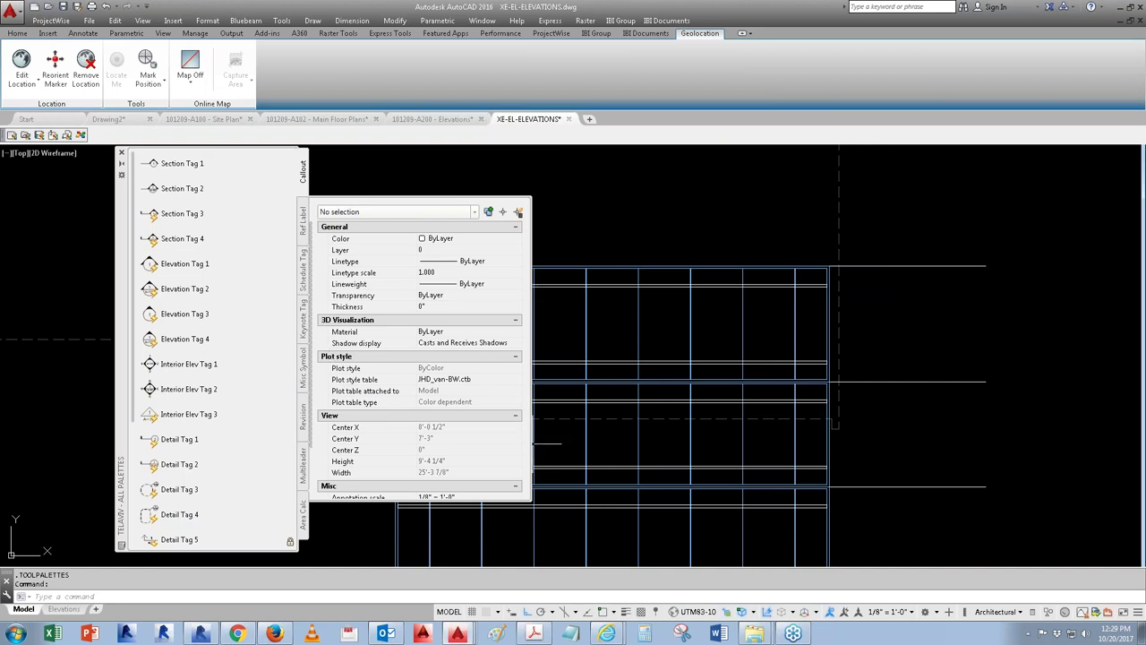
Step: Insert Section Tag 2 from the callout palette beside the right edge of the middle window wall
{"action": "middle_click_drag", "start_coordinate": [711, 510], "coordinate": [817, 501]}
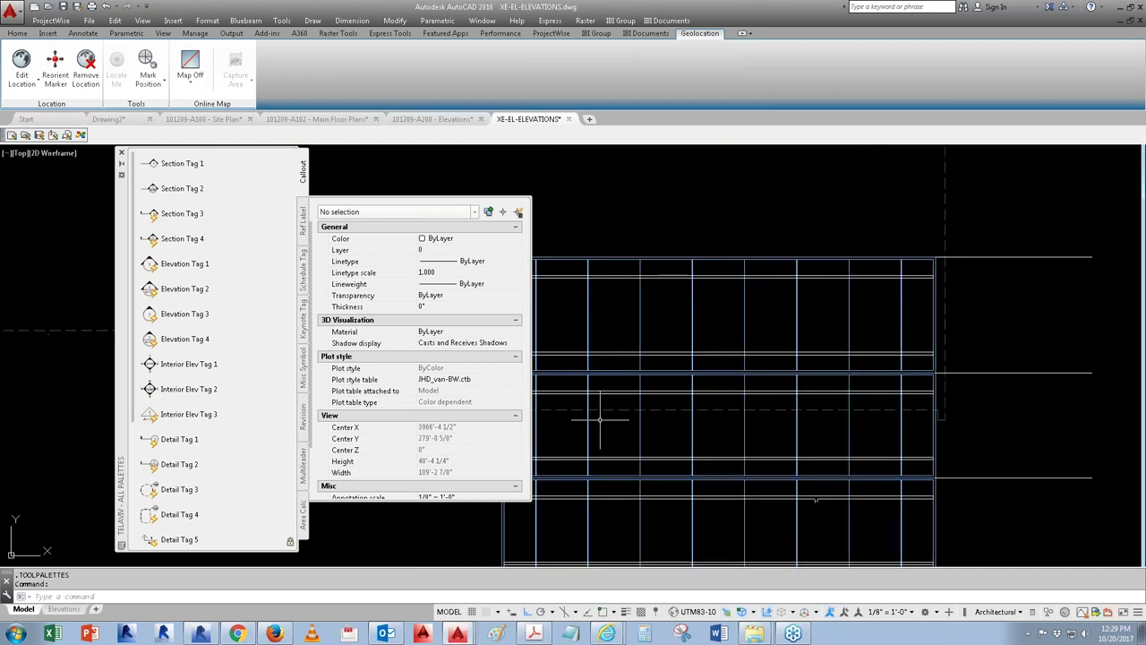
{"action": "left_click", "coordinate": [150, 190]}
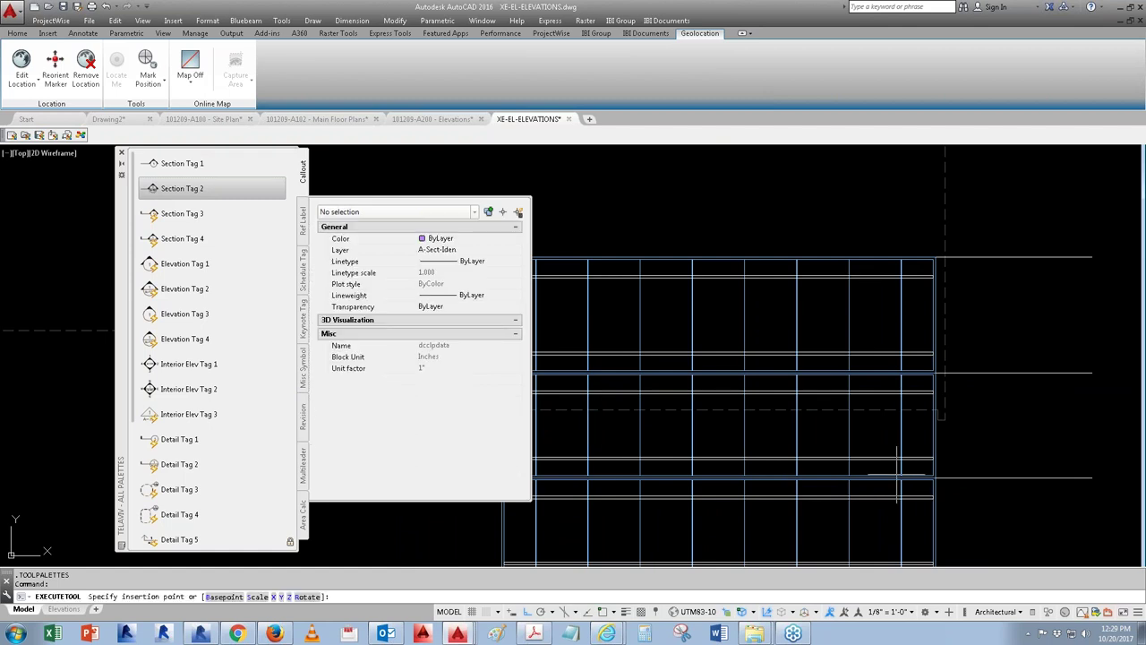
{"action": "left_click", "coordinate": [974, 436]}
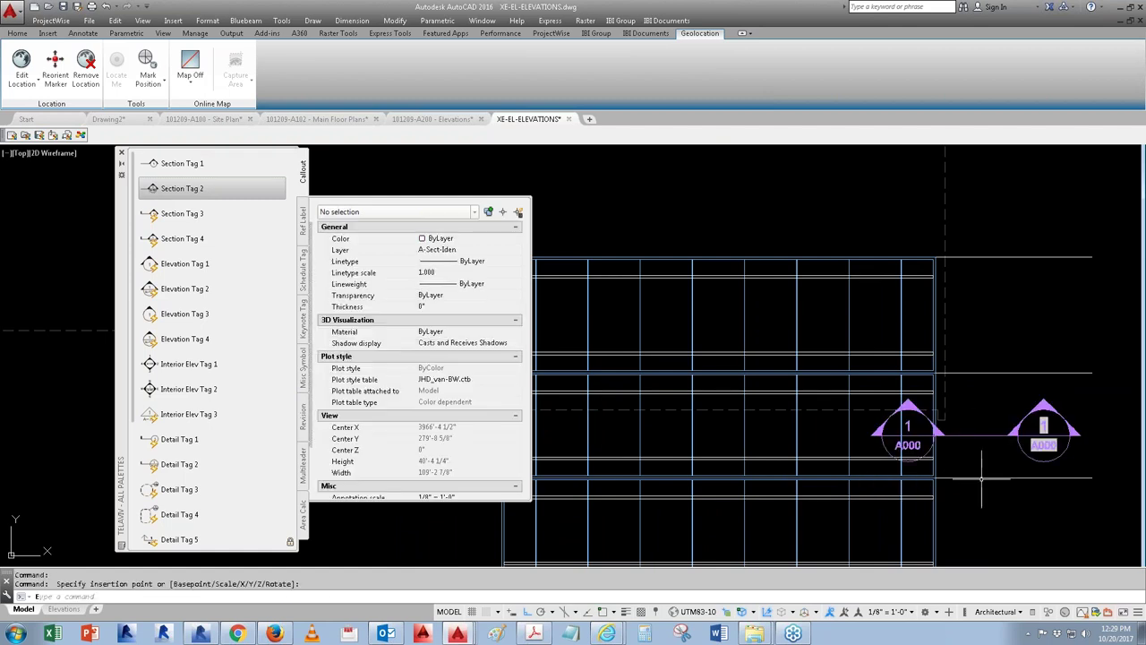
Step: Move the section tag to the middle of the window wall and stretch its line until both heads sit beyond the wall's edges
{"action": "left_click", "coordinate": [983, 445]}
{"action": "left_click", "coordinate": [984, 438]}
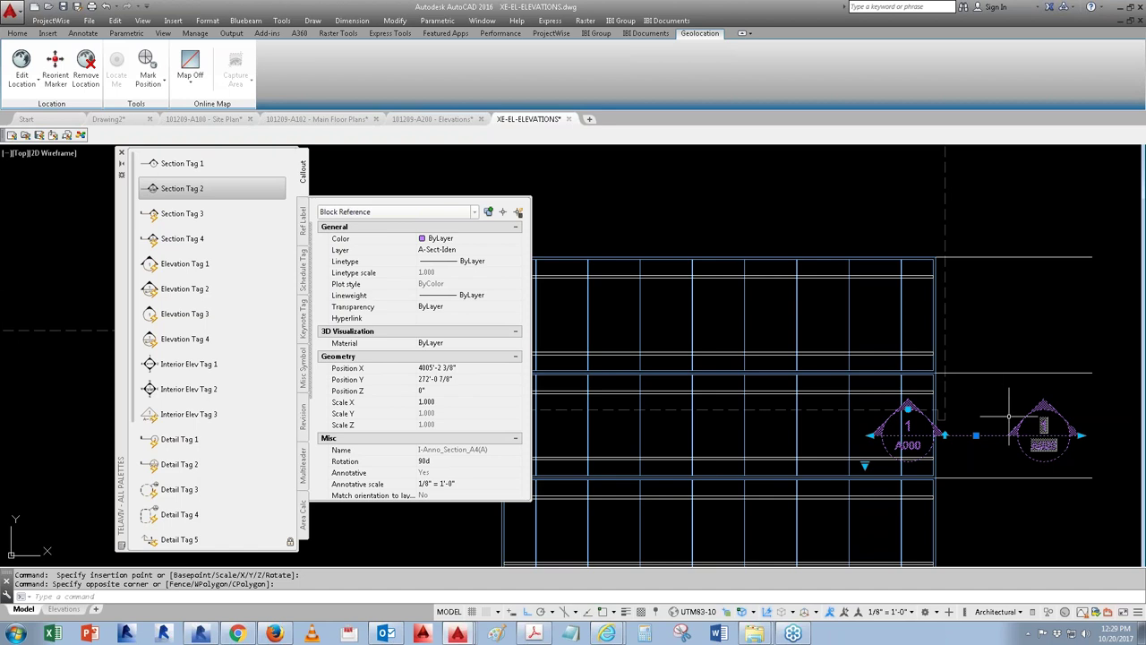
{"action": "scroll", "coordinate": [985, 428], "scroll_direction": "down", "scroll_amount": 2}
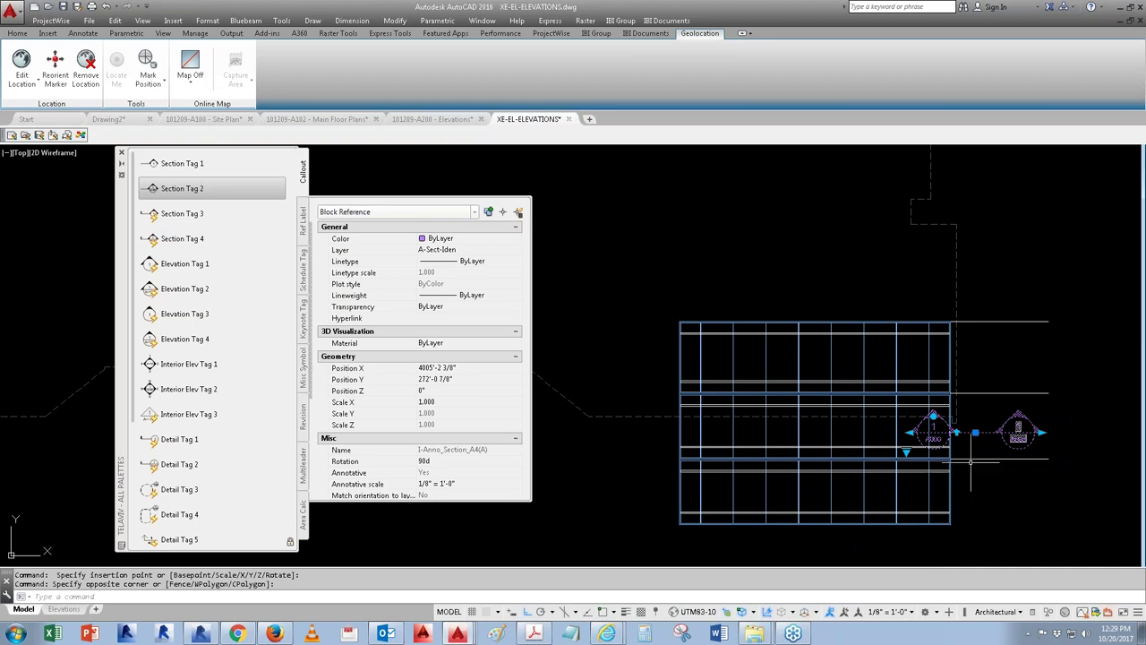
{"action": "left_click", "coordinate": [975, 433]}
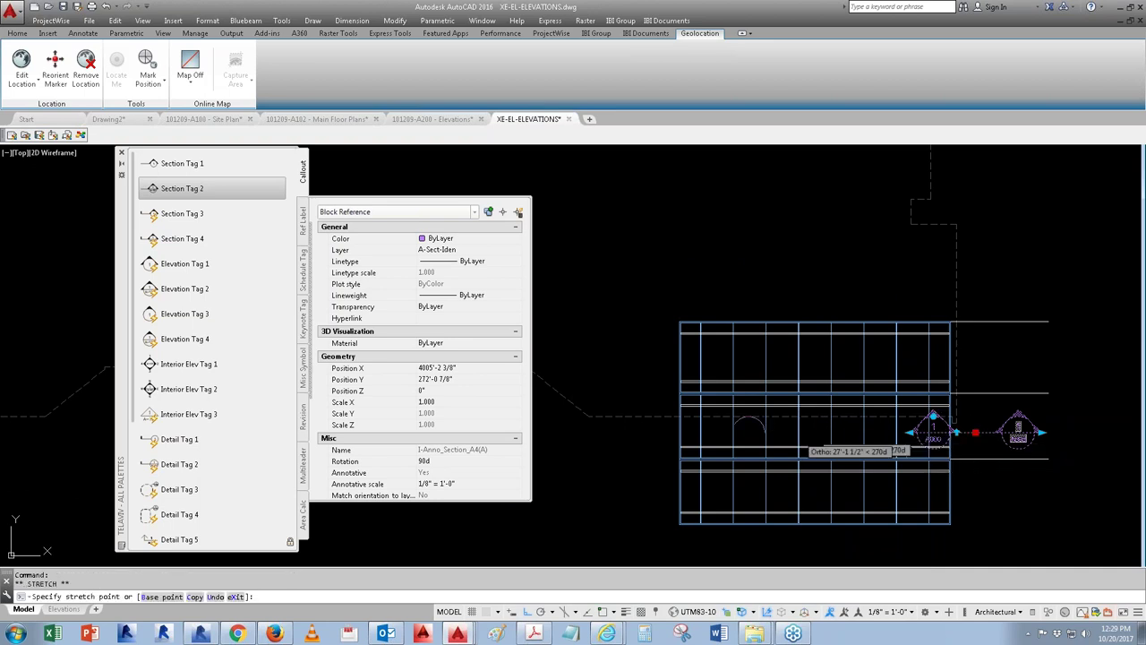
{"action": "left_click", "coordinate": [815, 432]}
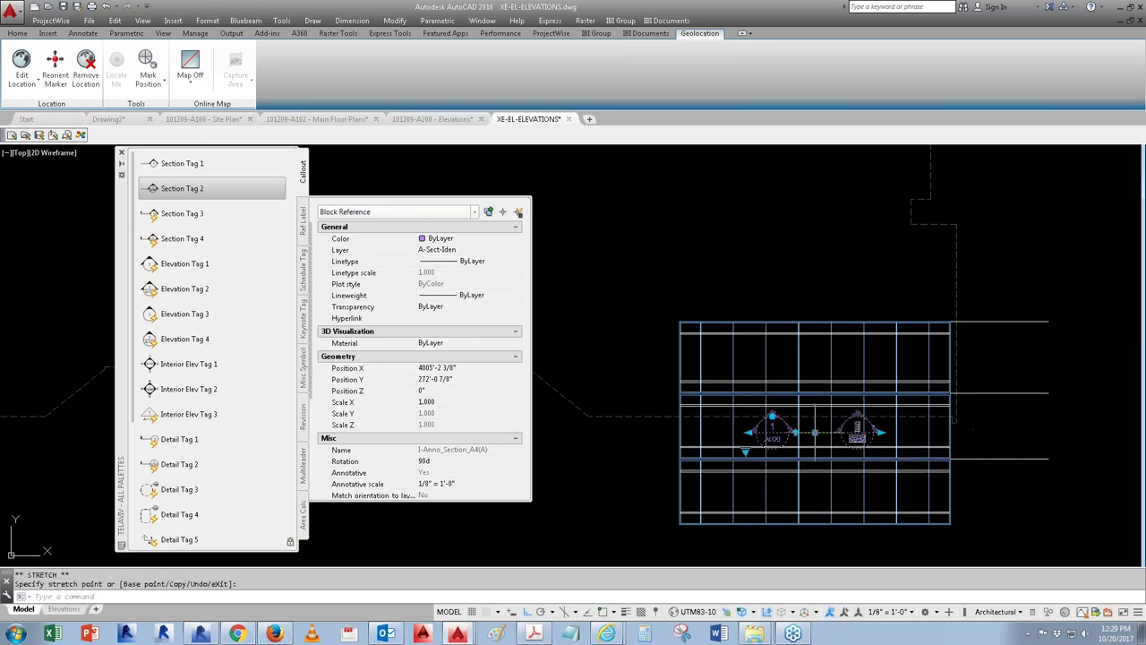
{"action": "left_click", "coordinate": [883, 433]}
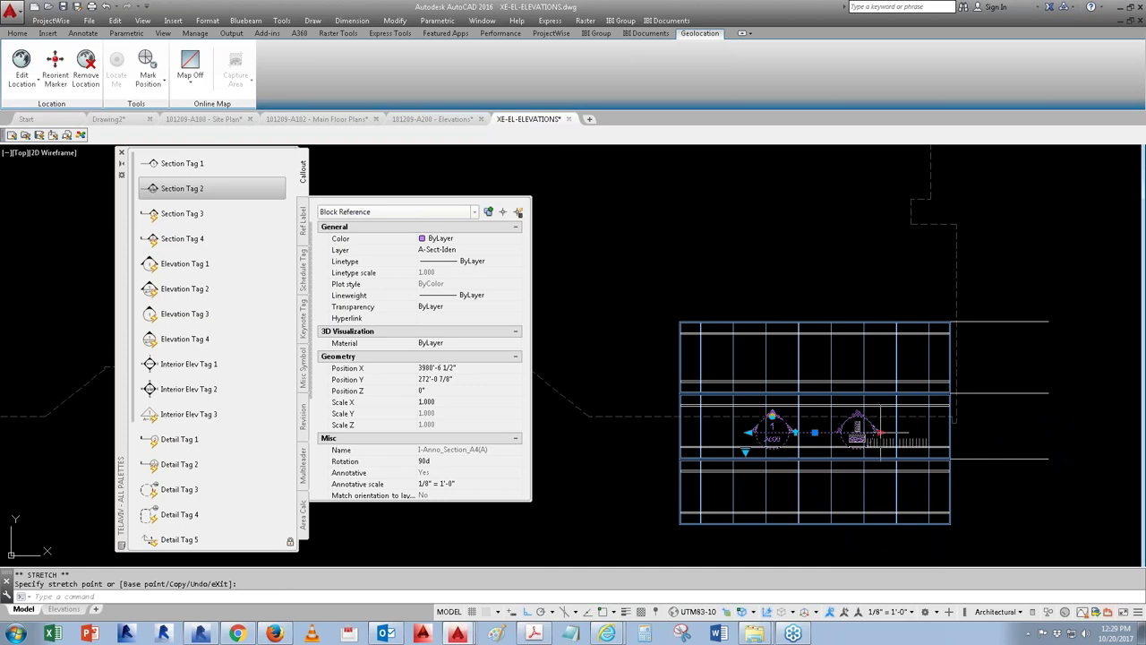
{"action": "left_click", "coordinate": [1030, 435]}
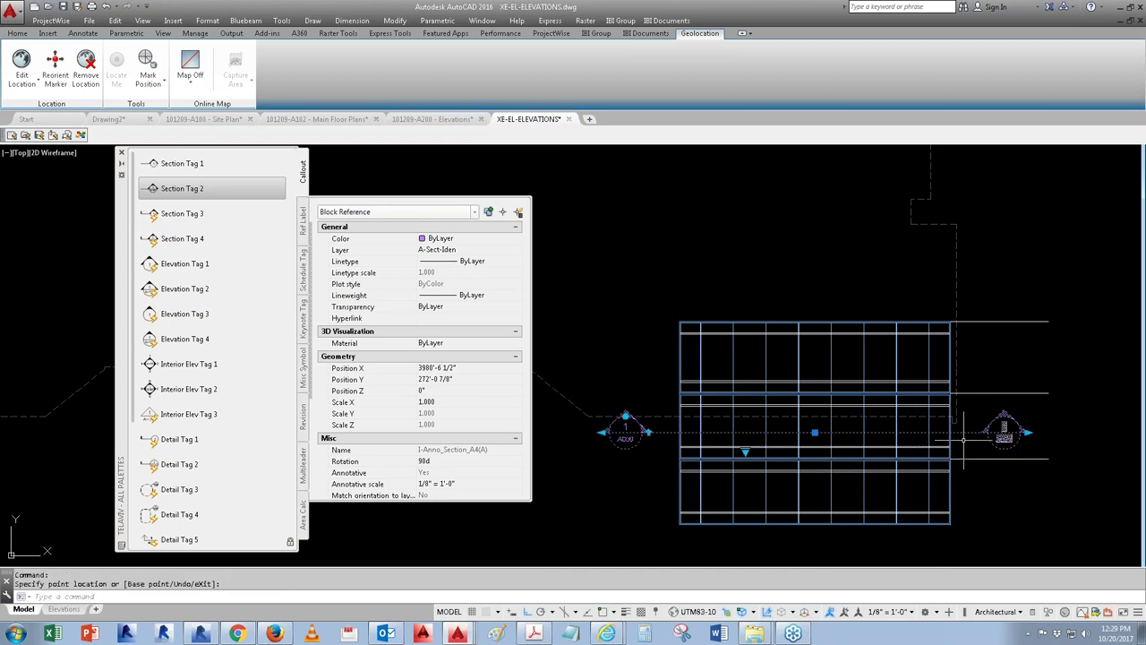
Step: Add the 1/4" = 1'-0" scale to the section tag's annotative scales
{"action": "left_click", "coordinate": [456, 486]}
{"action": "left_click", "coordinate": [517, 484]}
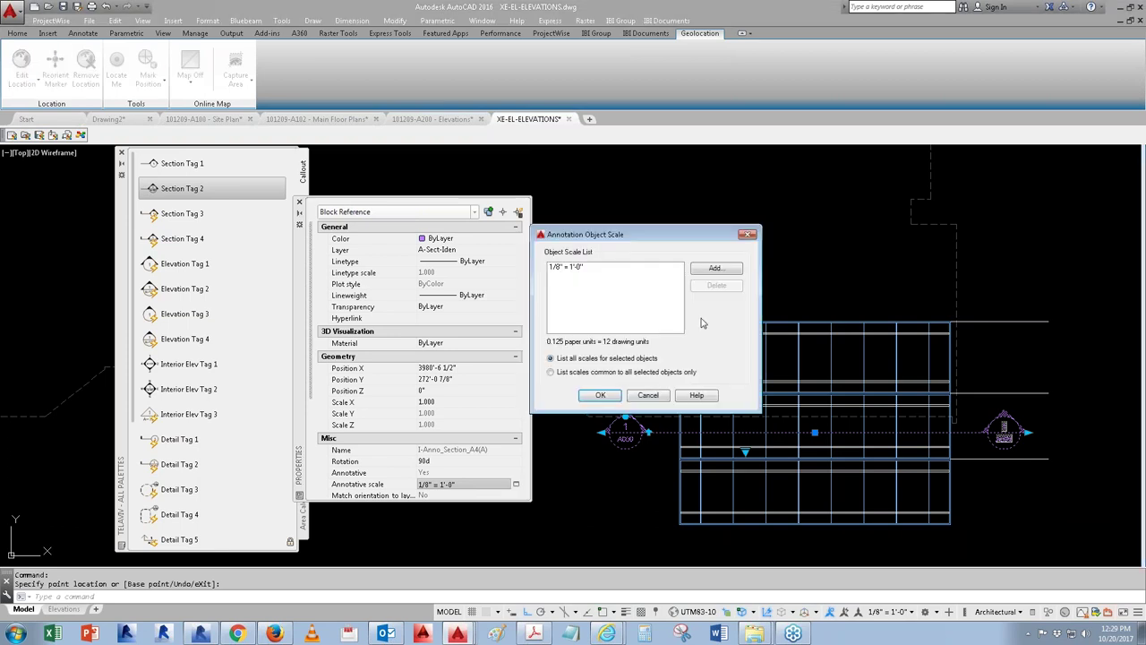
{"action": "left_click", "coordinate": [721, 272]}
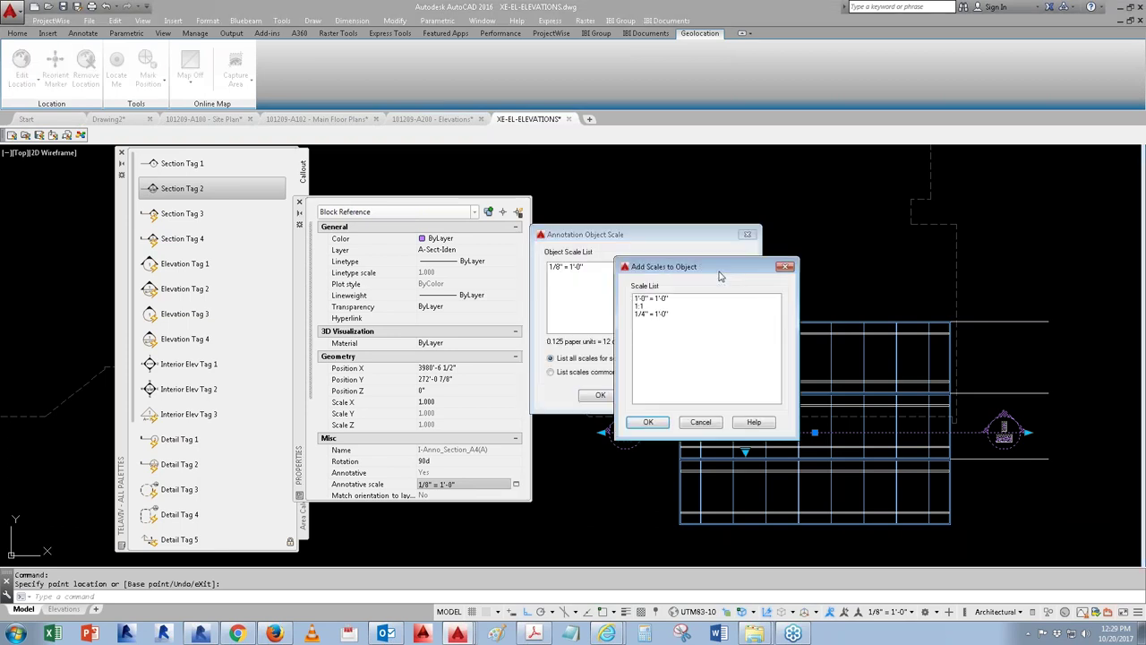
{"action": "left_click", "coordinate": [650, 313]}
{"action": "left_click", "coordinate": [648, 421]}
{"action": "left_click", "coordinate": [600, 395]}
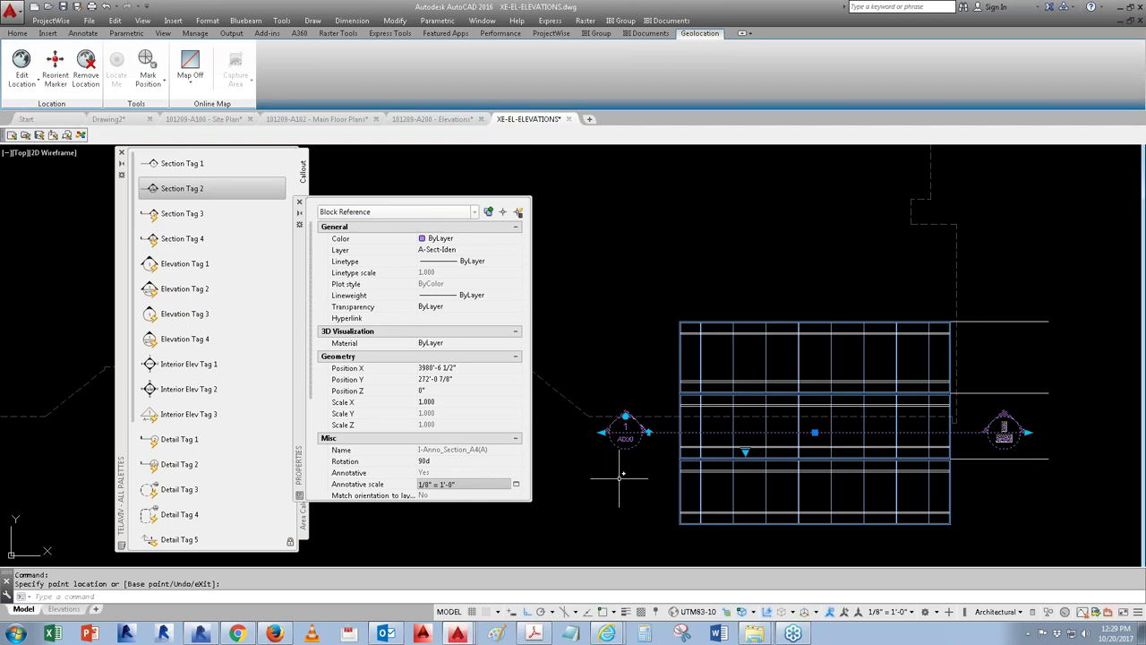
Step: Try the section tag at an annotation scale of 1/4" = 1'-0", and undo the scale change
{"action": "left_click", "coordinate": [876, 612]}
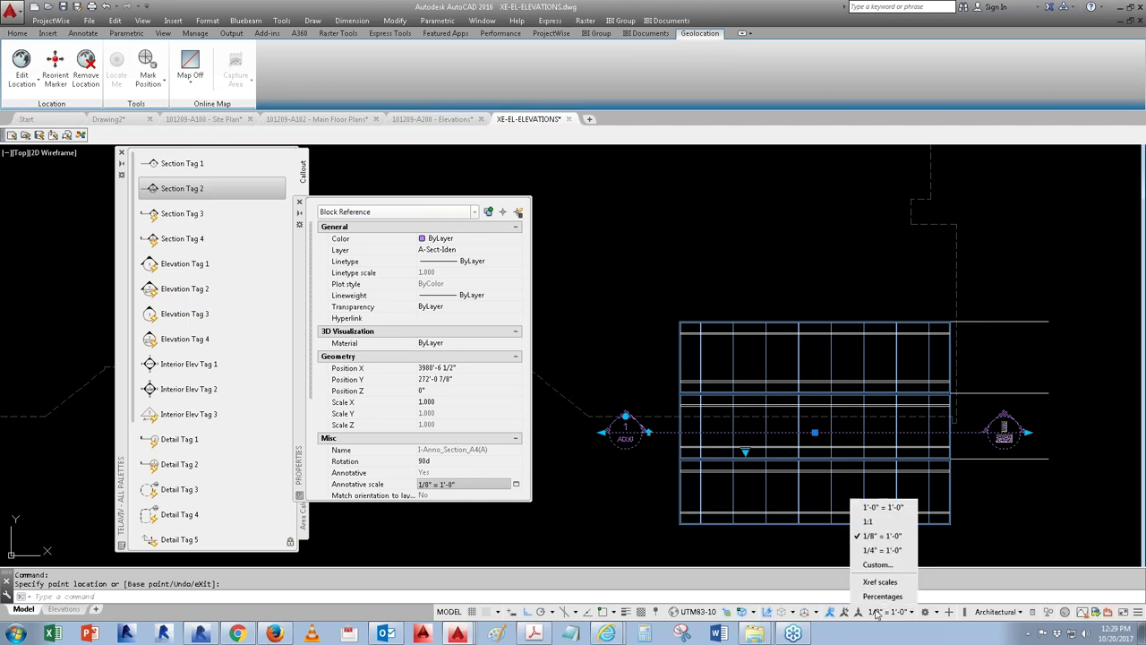
{"action": "left_click", "coordinate": [892, 566]}
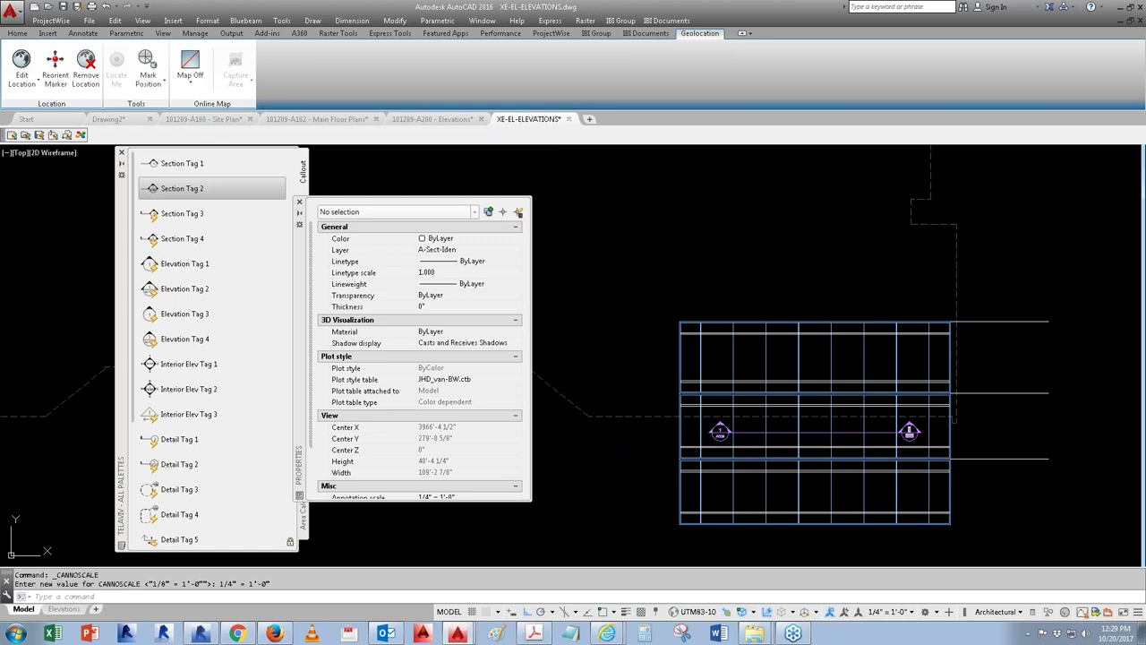
{"action": "key", "text": "ctrl+z"}
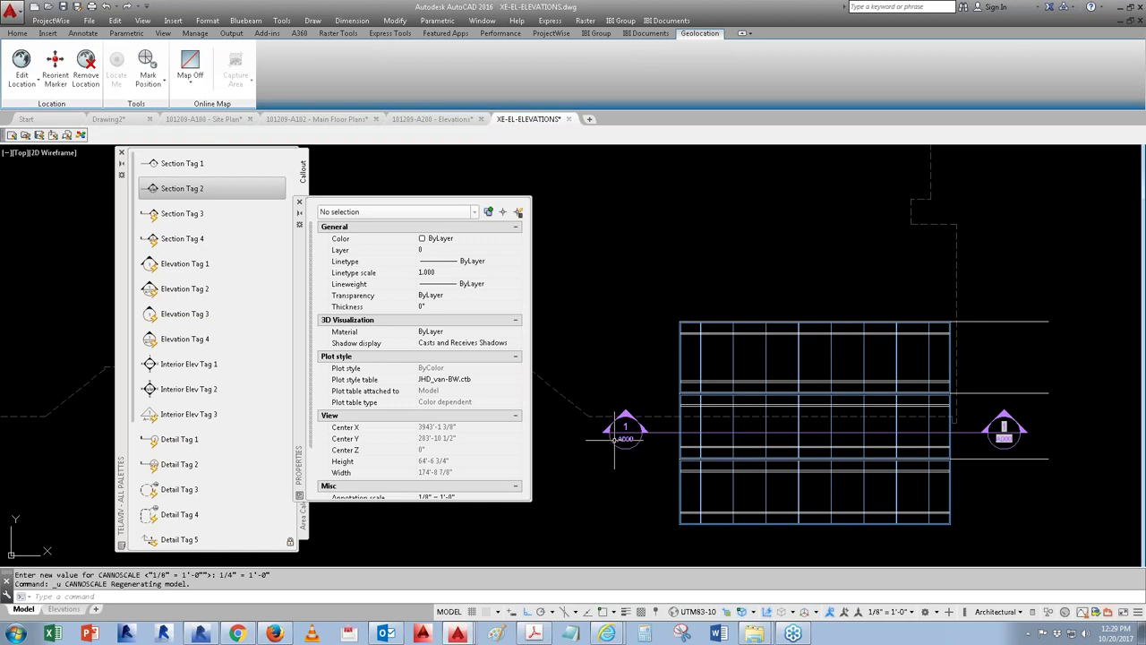
Step: Draw a horizontal polyline along the section tag's line, from its left head across the window wall to beyond the right head
{"action": "type", "text": "pl"}
{"action": "key", "text": "Return"}
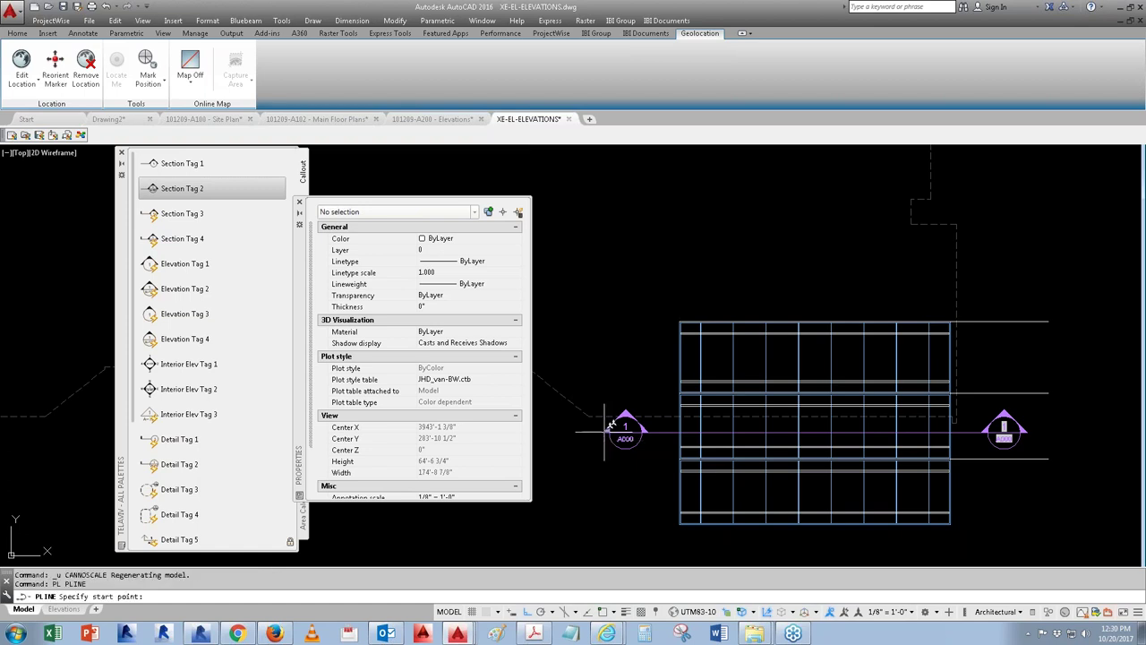
{"action": "key", "text": "F4"}
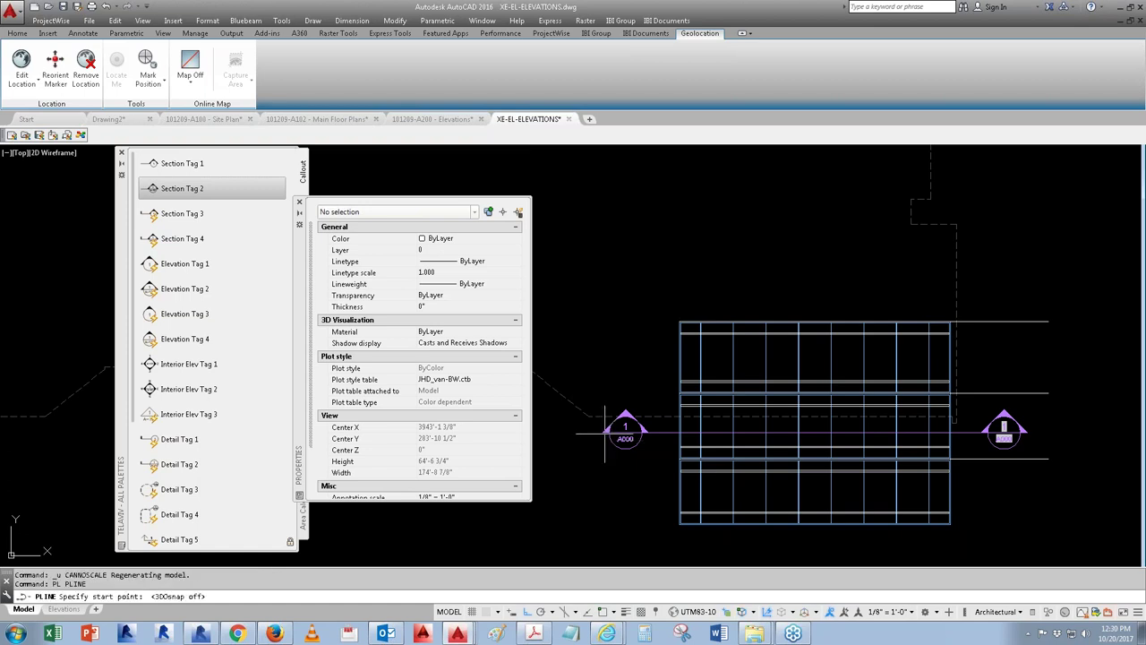
{"action": "right_click", "coordinate": [603, 445], "text": "shift"}
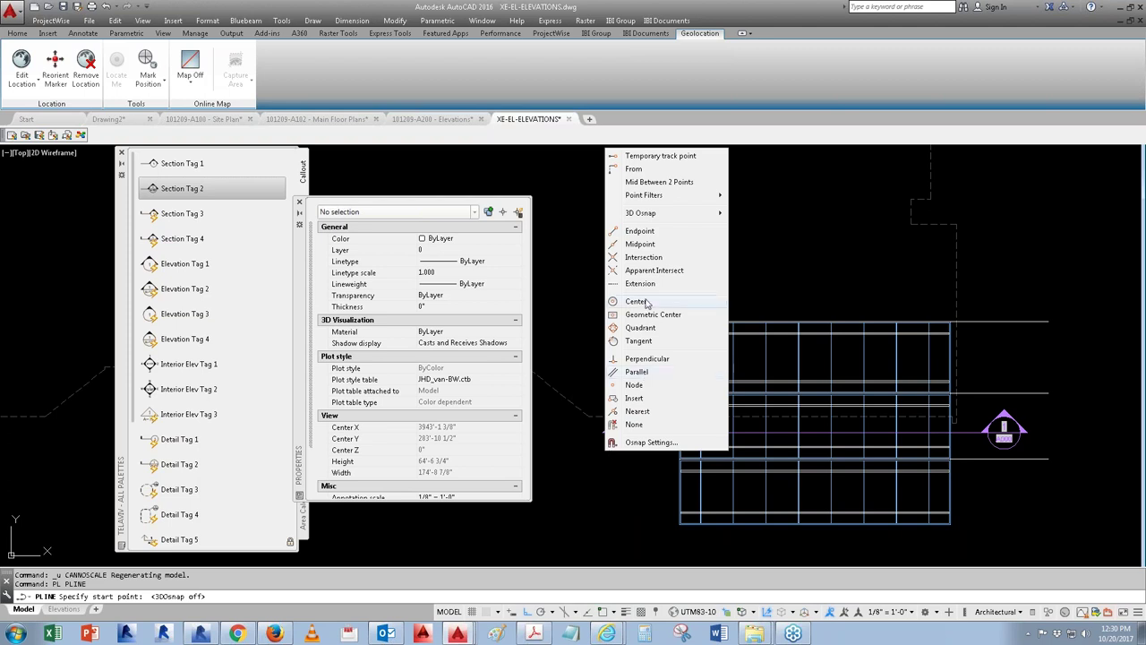
{"action": "left_click", "coordinate": [639, 230]}
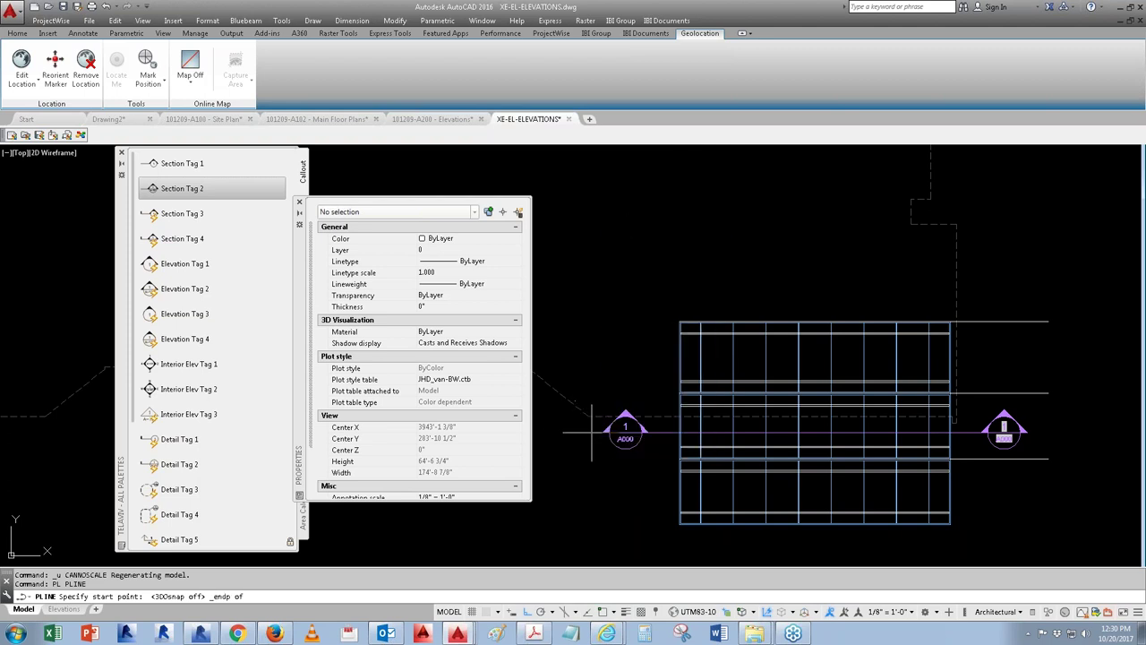
{"action": "left_click", "coordinate": [626, 427]}
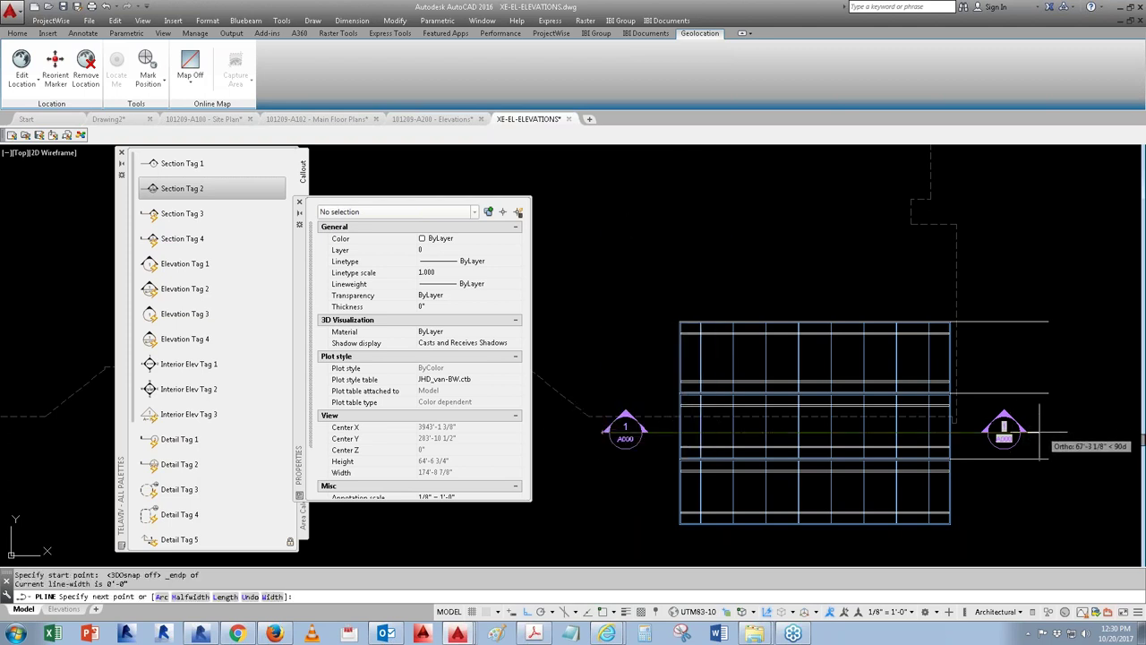
{"action": "left_click", "coordinate": [1030, 437]}
{"action": "key", "text": "Escape"}
Step: Erase the double-headed section tag, keeping the polyline drawn over it
{"action": "left_click", "coordinate": [994, 425]}
{"action": "type", "text": "e"}
{"action": "key", "text": "Return"}
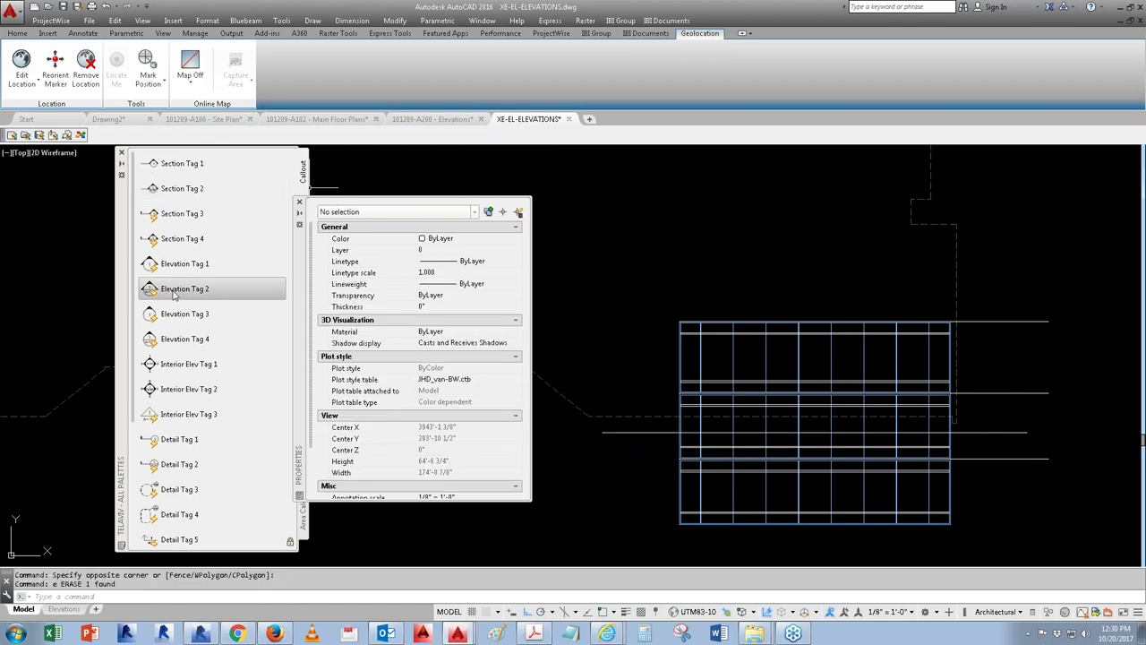
Step: Insert Section Tag 4 from the callout palette at the left endpoint of the polyline
{"action": "left_click", "coordinate": [177, 240]}
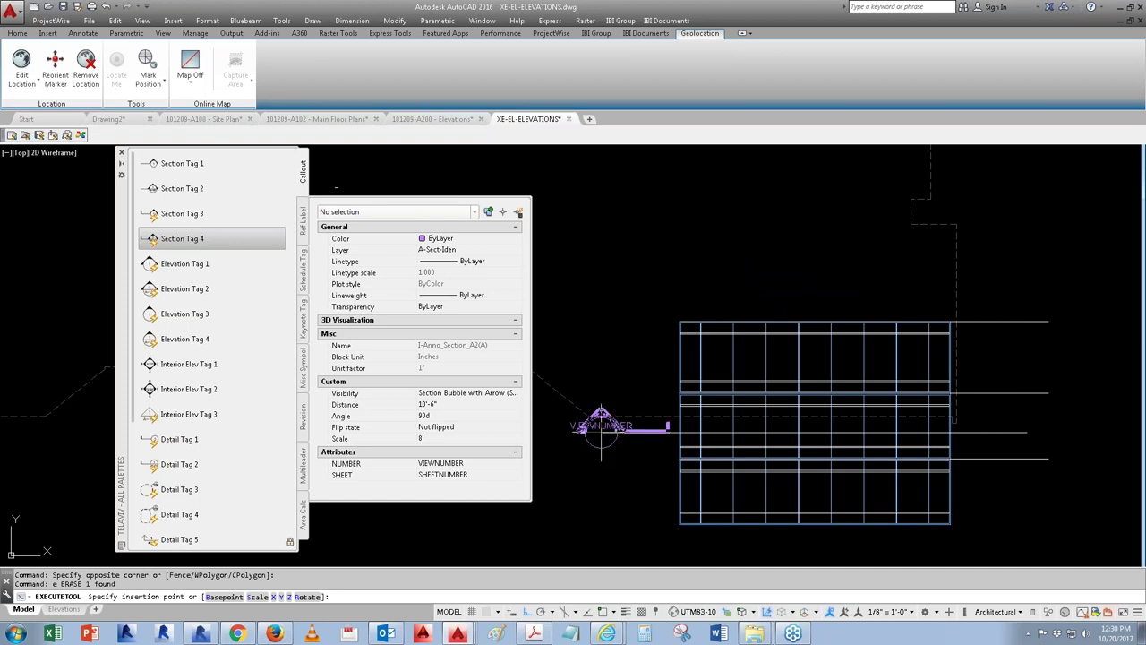
{"action": "right_click", "coordinate": [605, 480], "text": "shift"}
{"action": "left_click", "coordinate": [643, 261]}
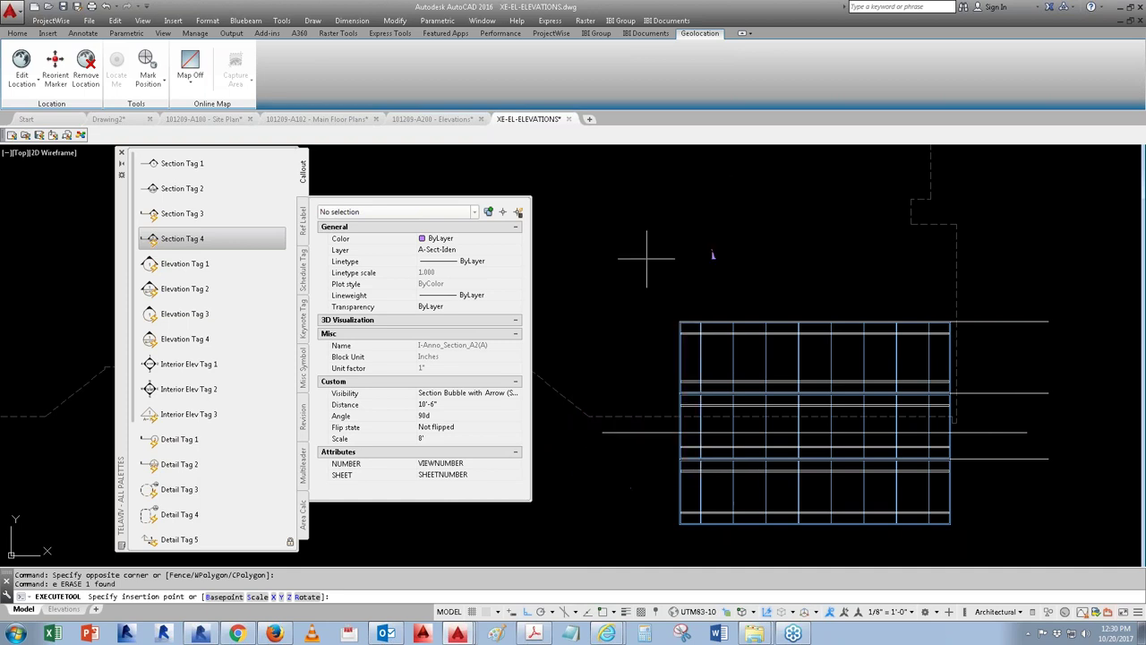
{"action": "left_click", "coordinate": [612, 432]}
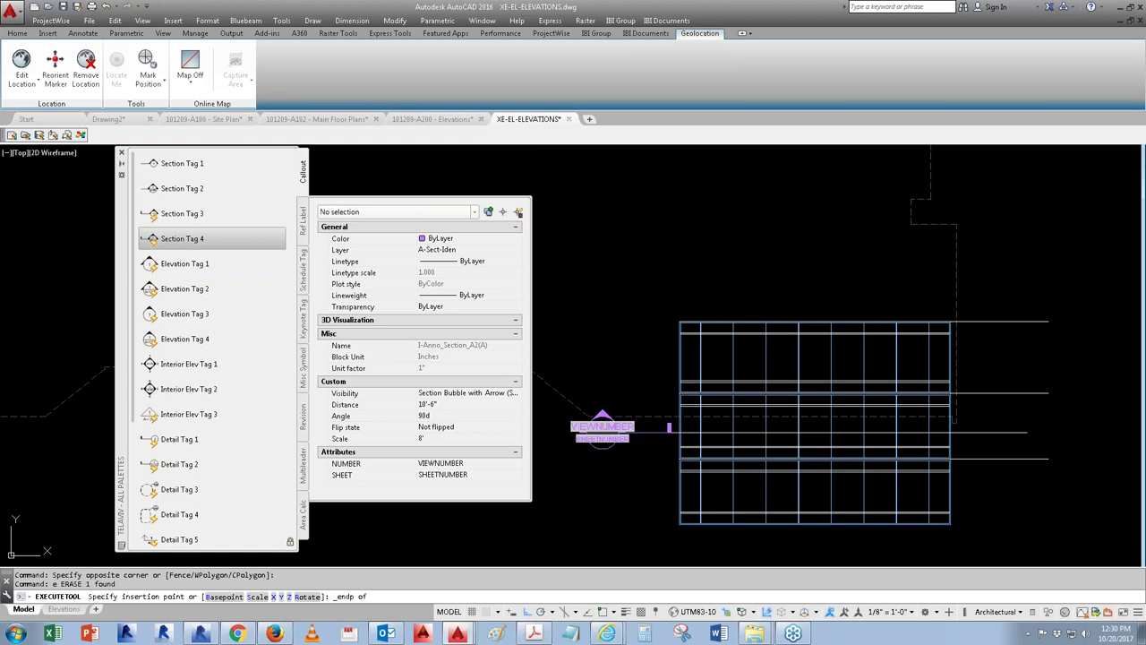
{"action": "key", "text": "Return"}
Step: Examine the new section tag's custom properties and its list of visibility states
{"action": "left_click", "coordinate": [606, 434]}
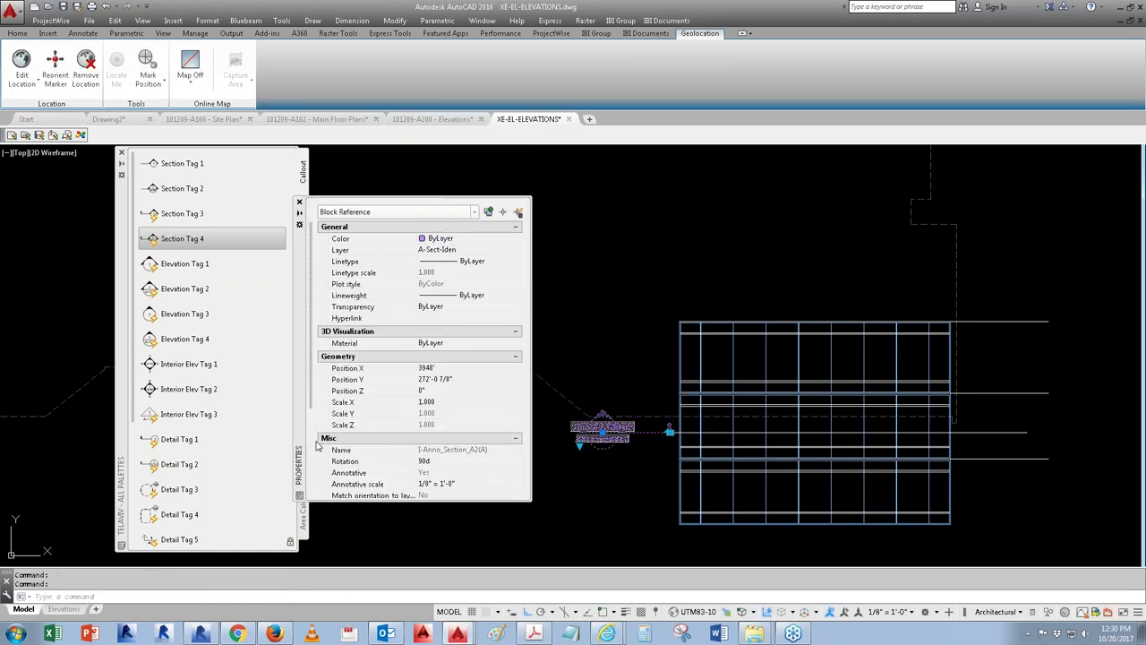
{"action": "scroll", "coordinate": [376, 416], "scroll_direction": "down", "scroll_amount": 5}
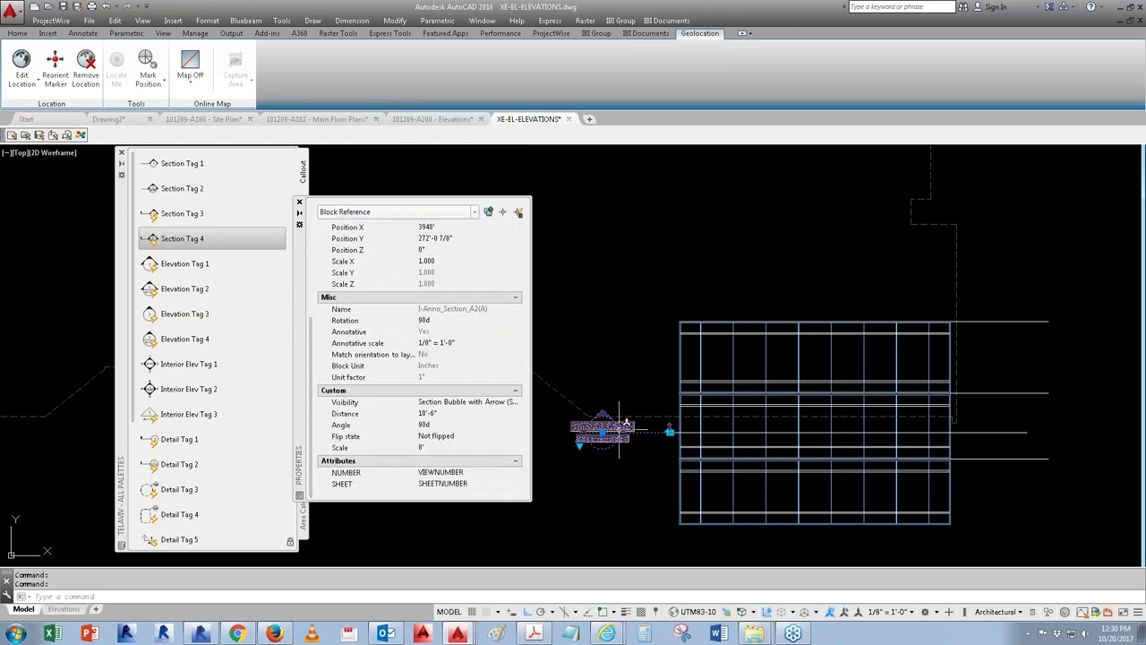
{"action": "left_click", "coordinate": [579, 443]}
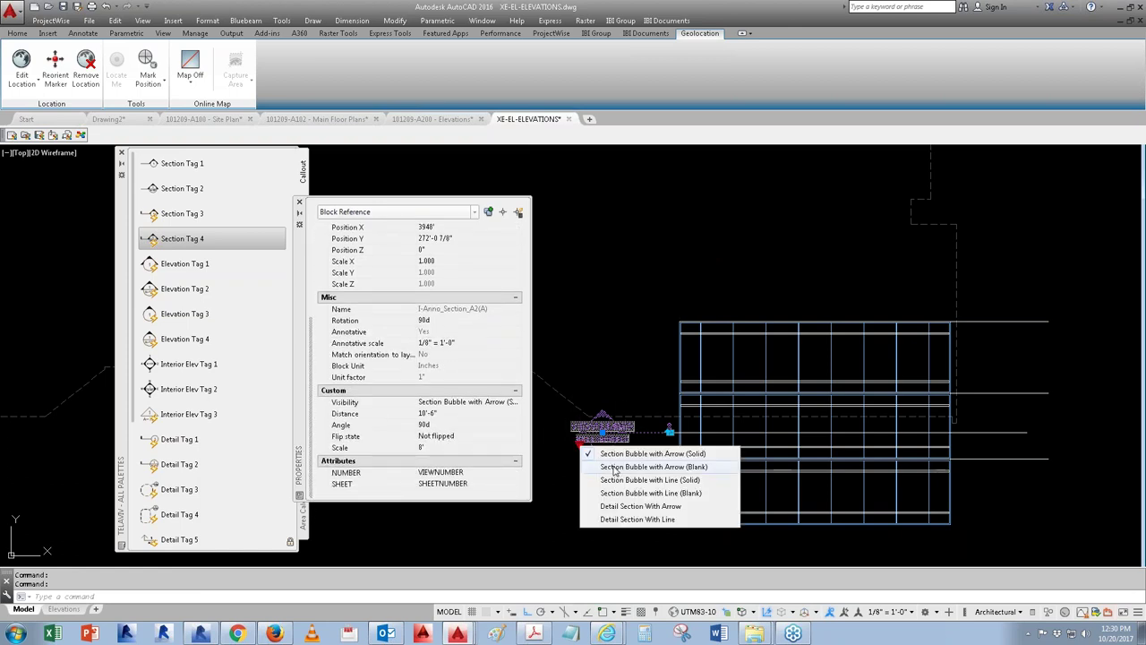
{"action": "left_click", "coordinate": [674, 480]}
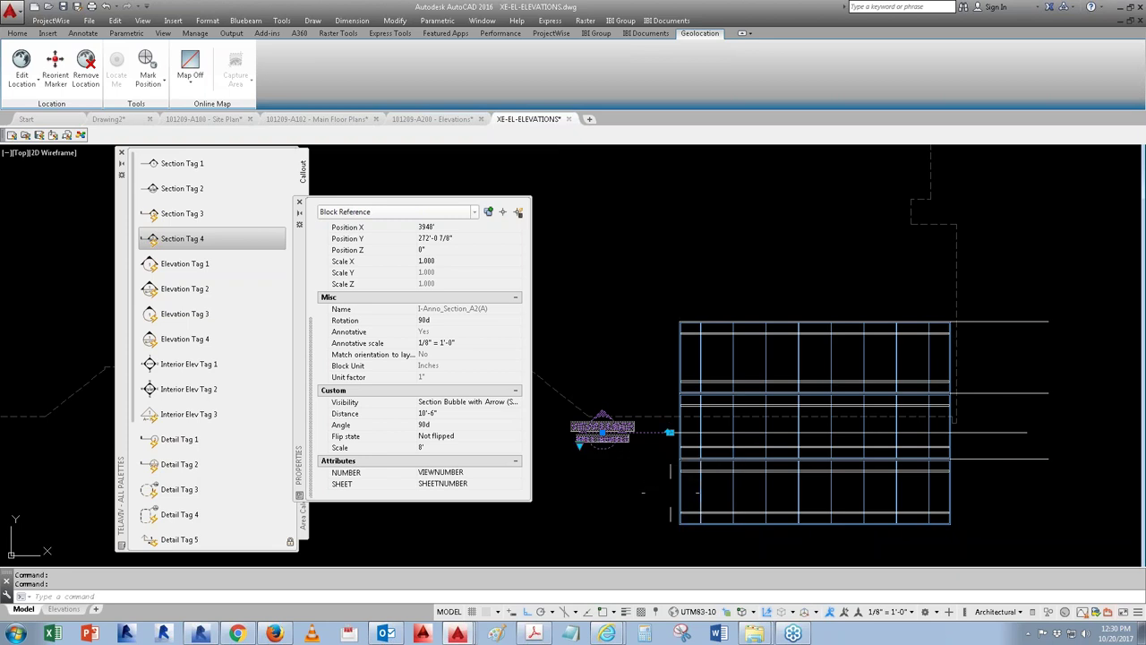
{"action": "key", "text": "Escape"}
{"action": "middle_click_drag", "start_coordinate": [653, 486], "coordinate": [614, 483]}
{"action": "key", "text": "Escape"}
{"action": "key", "text": "Escape"}
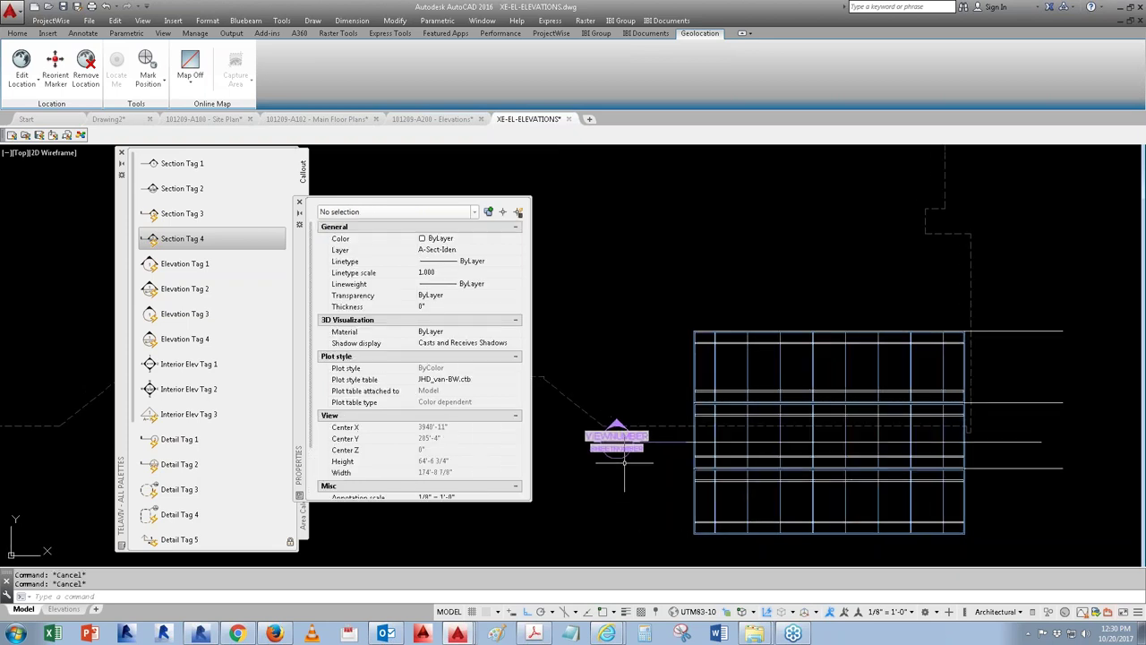
Step: Add the 1/4" = 1'-0" scale to the annotative scales of the section tag at the polyline's left end
{"action": "left_click", "coordinate": [614, 484]}
{"action": "left_click", "coordinate": [537, 459]}
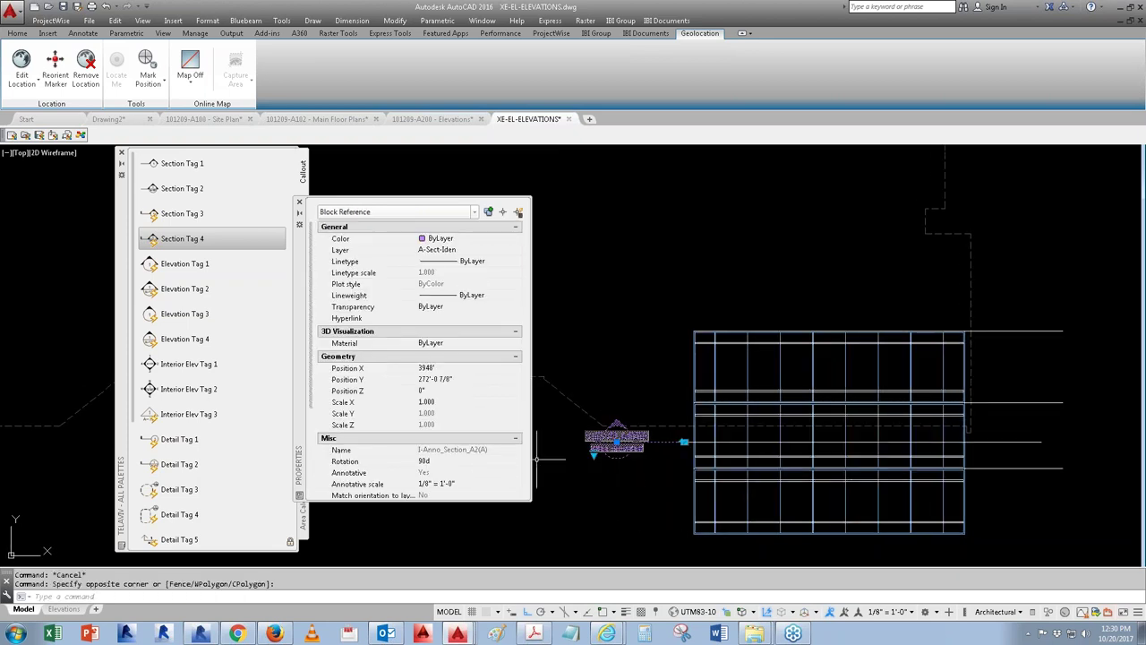
{"action": "left_click", "coordinate": [490, 483]}
{"action": "left_click", "coordinate": [516, 484]}
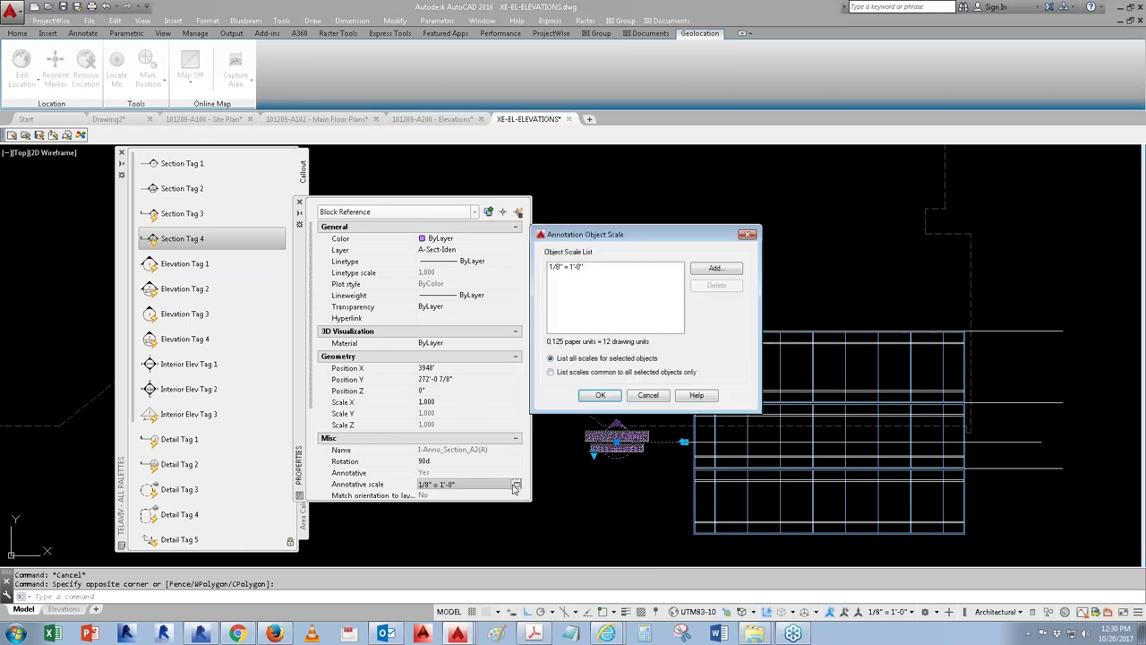
{"action": "left_click", "coordinate": [715, 270]}
{"action": "left_click", "coordinate": [648, 315]}
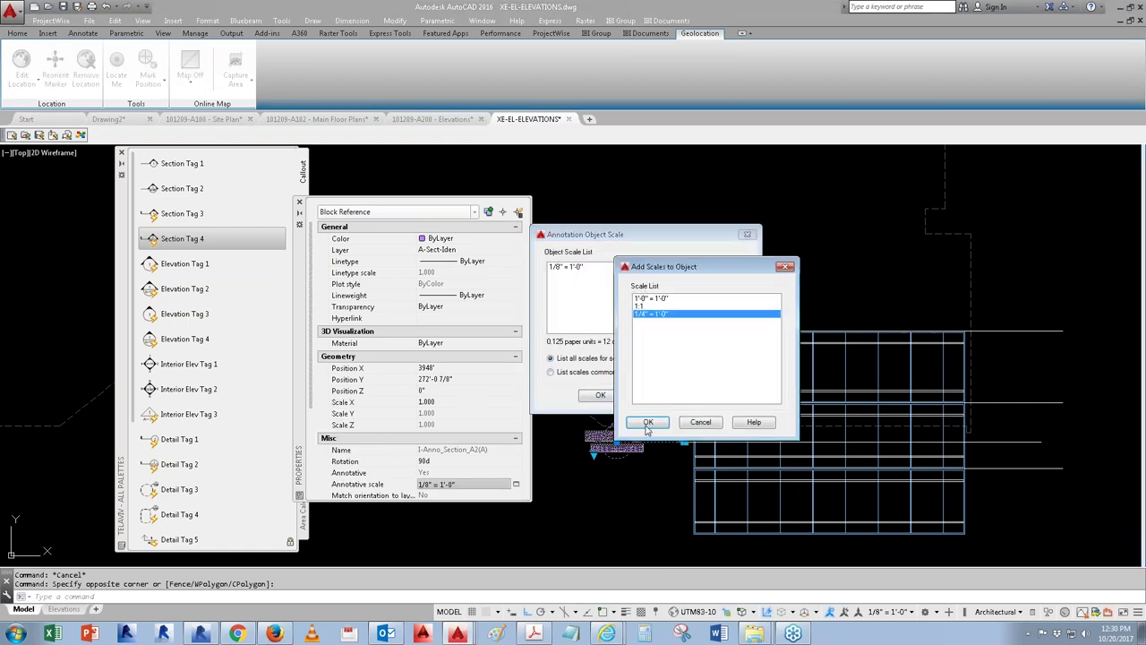
{"action": "left_click", "coordinate": [647, 427]}
{"action": "left_click", "coordinate": [610, 397]}
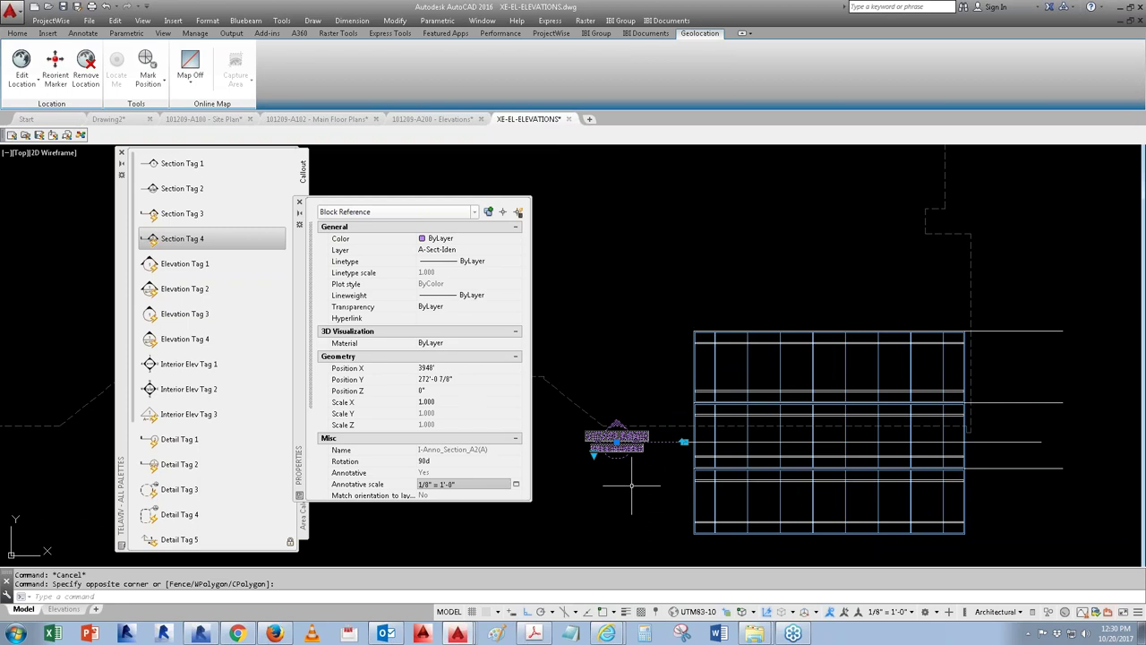
{"action": "key", "text": "Escape"}
Step: Try the single-headed section tag at an annotation scale of 1/4" = 1'-0", and switch back to 1/8" = 1'-0"
{"action": "left_click", "coordinate": [883, 612]}
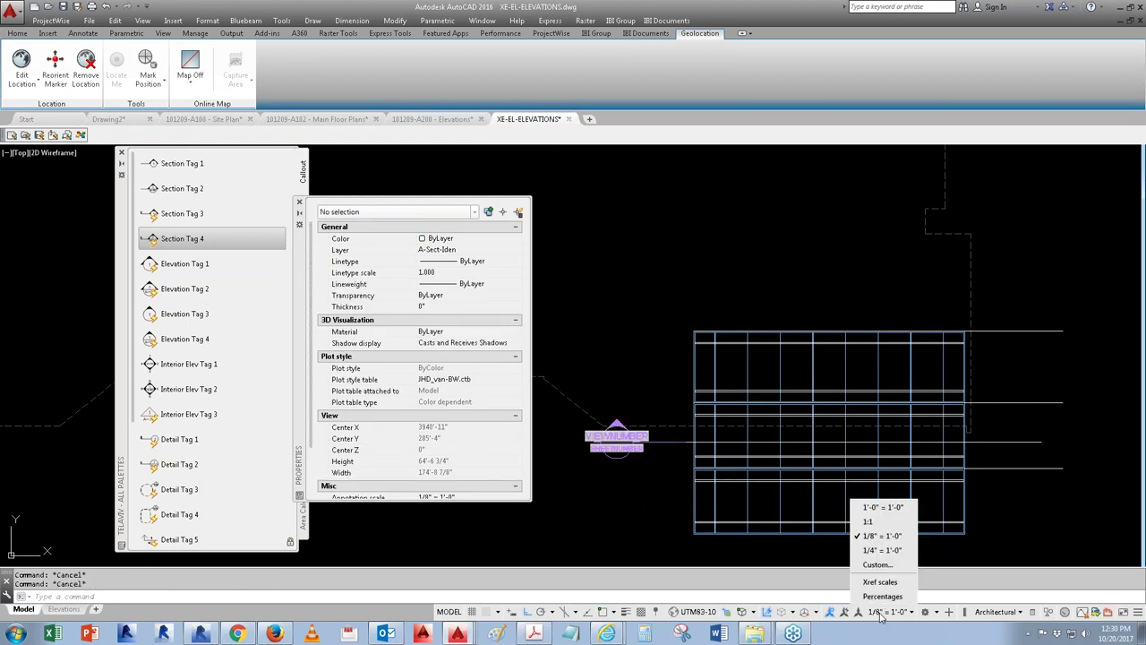
{"action": "left_click", "coordinate": [879, 552]}
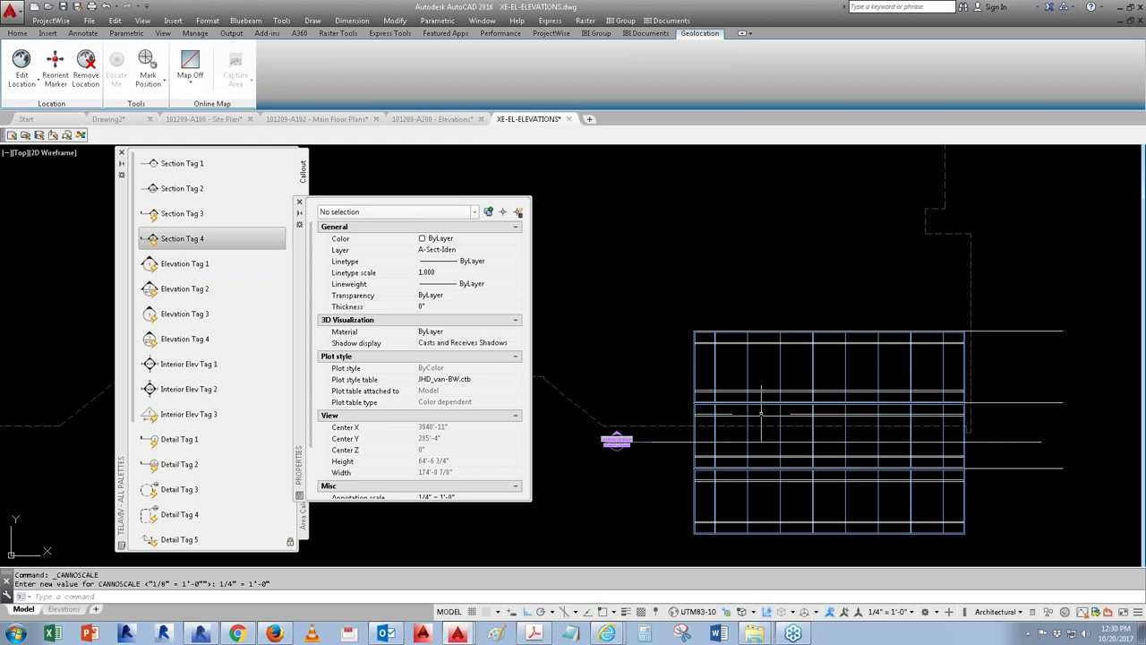
{"action": "left_click", "coordinate": [894, 612]}
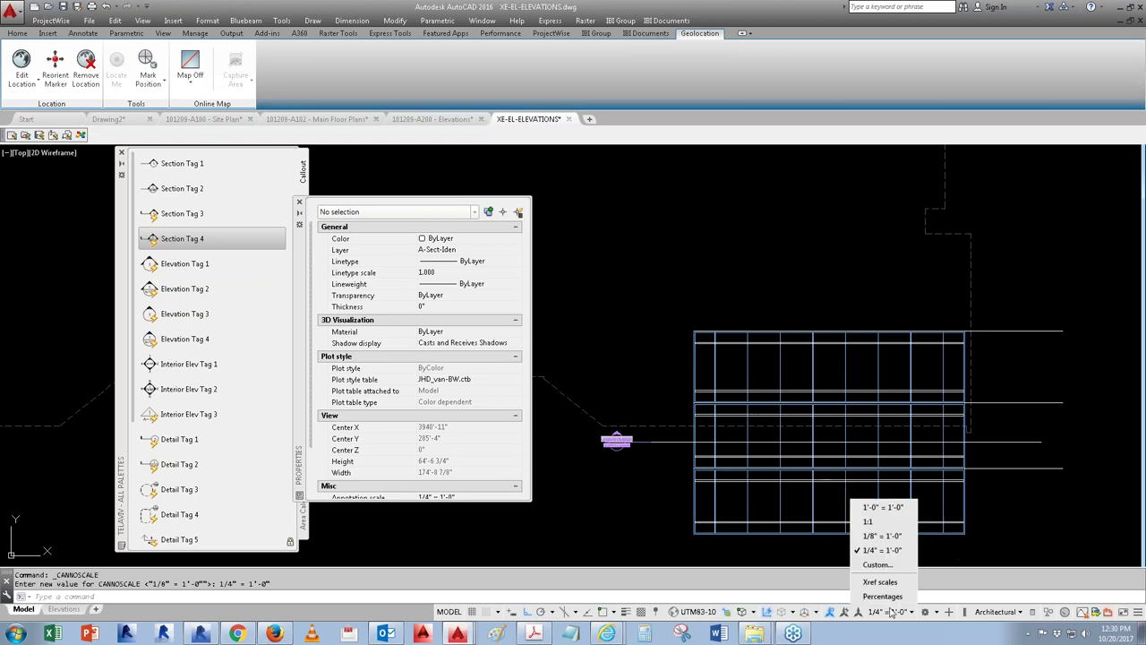
{"action": "left_click", "coordinate": [878, 538]}
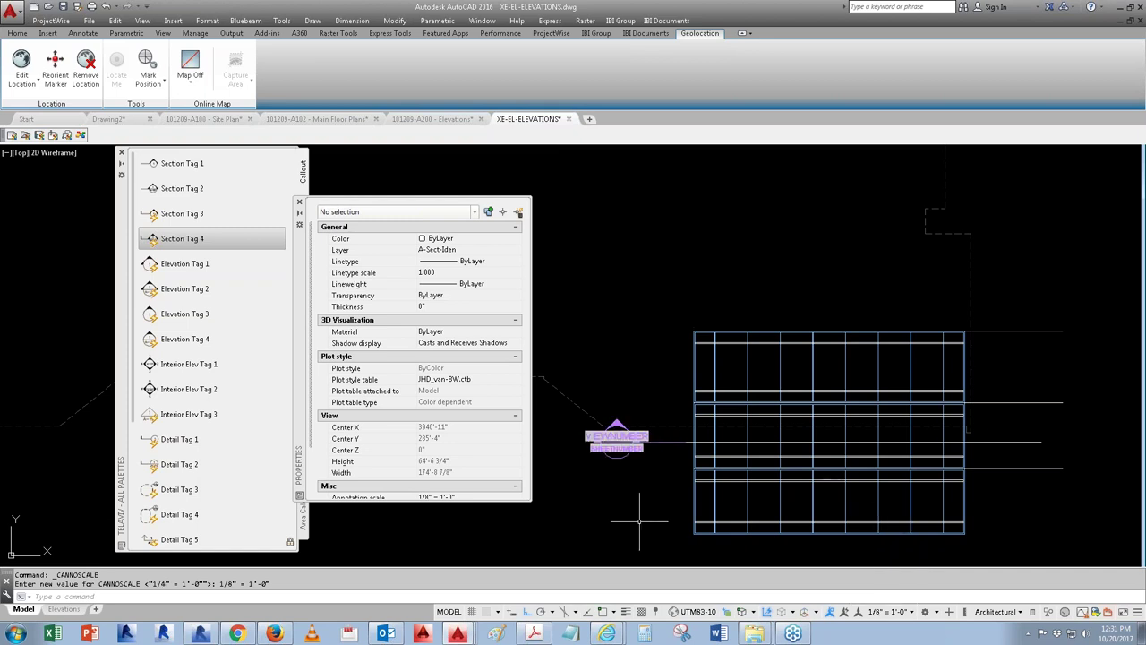
{"action": "type", "text": "co"}
{"action": "key", "text": "Return"}
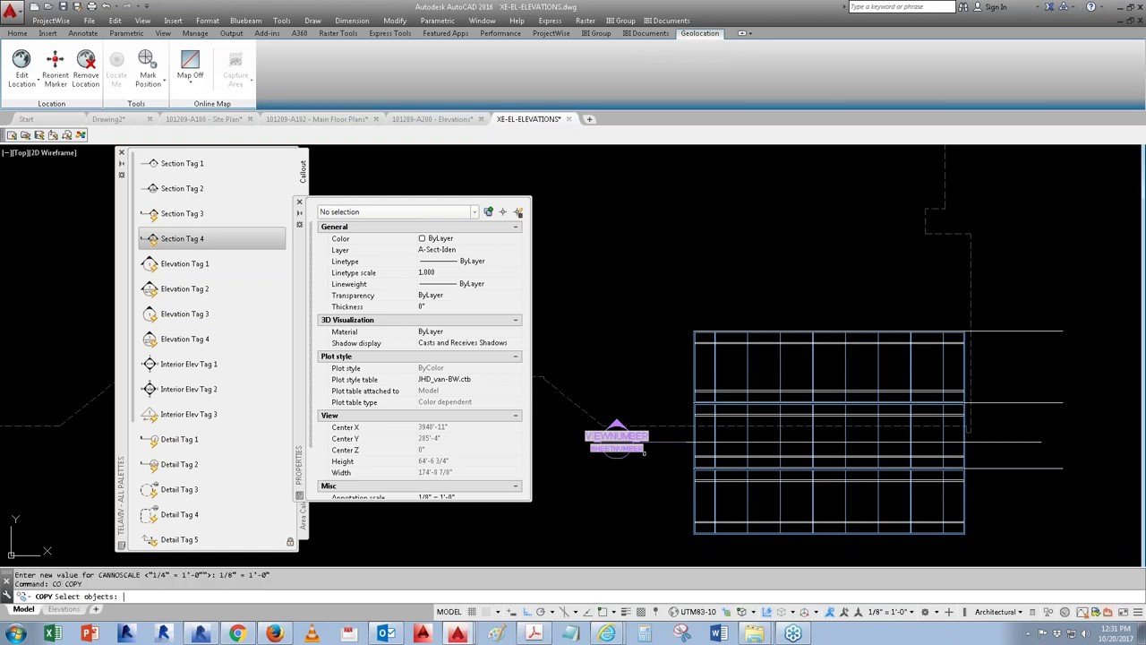
{"action": "key", "text": "Escape"}
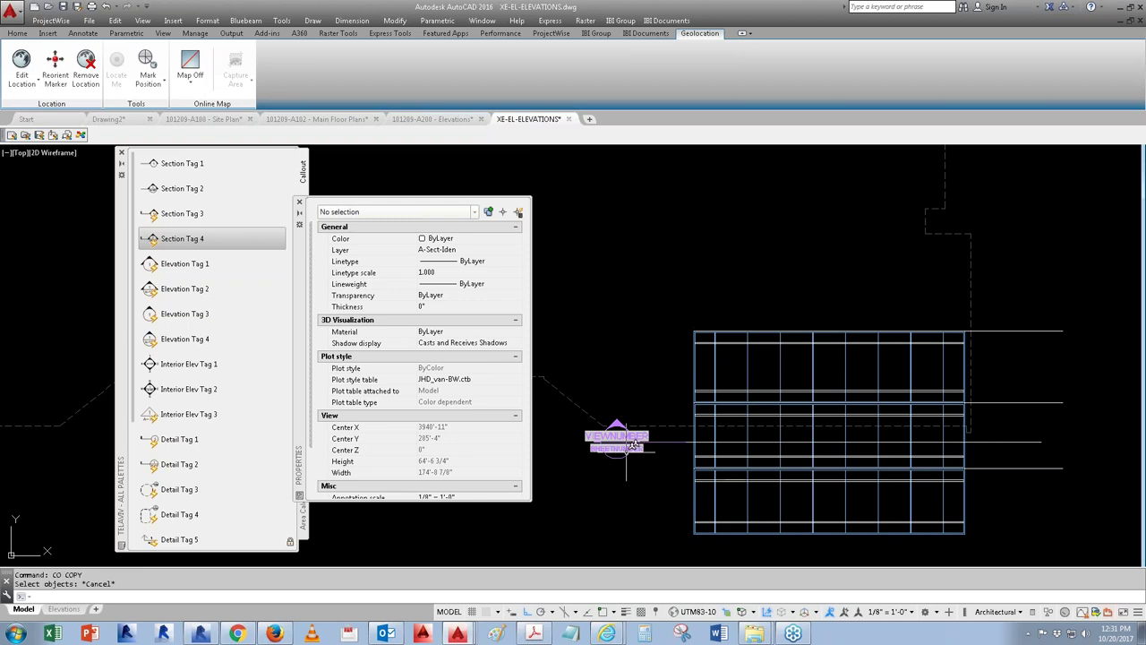
{"action": "left_click", "coordinate": [631, 445]}
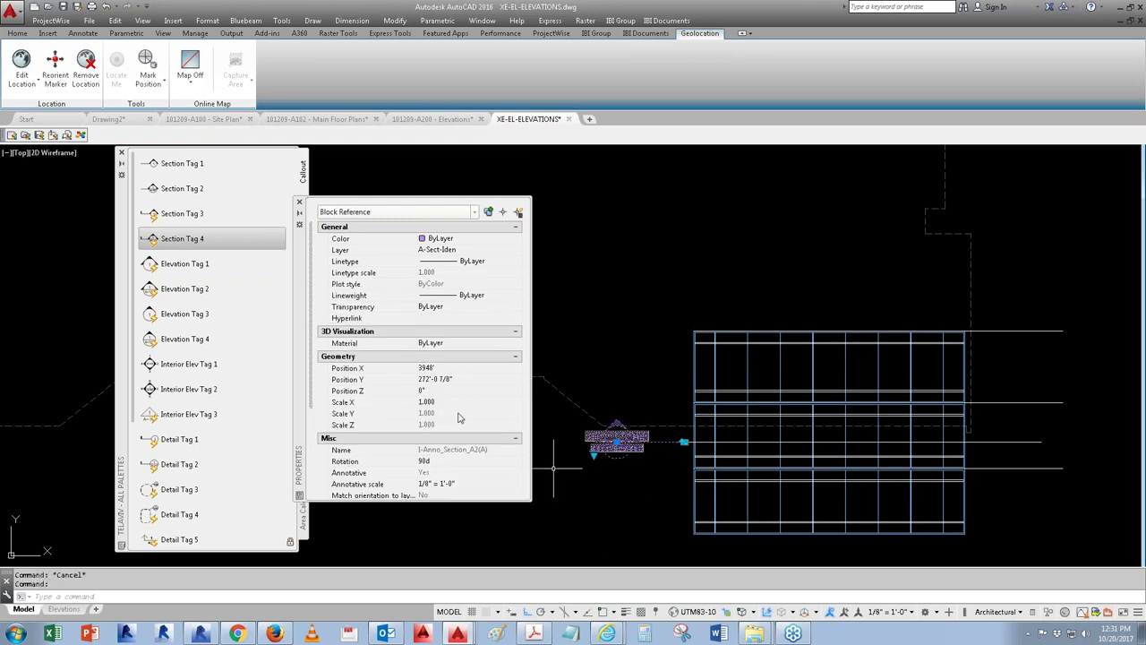
{"action": "type", "text": "r"}
{"action": "key", "text": "Escape"}
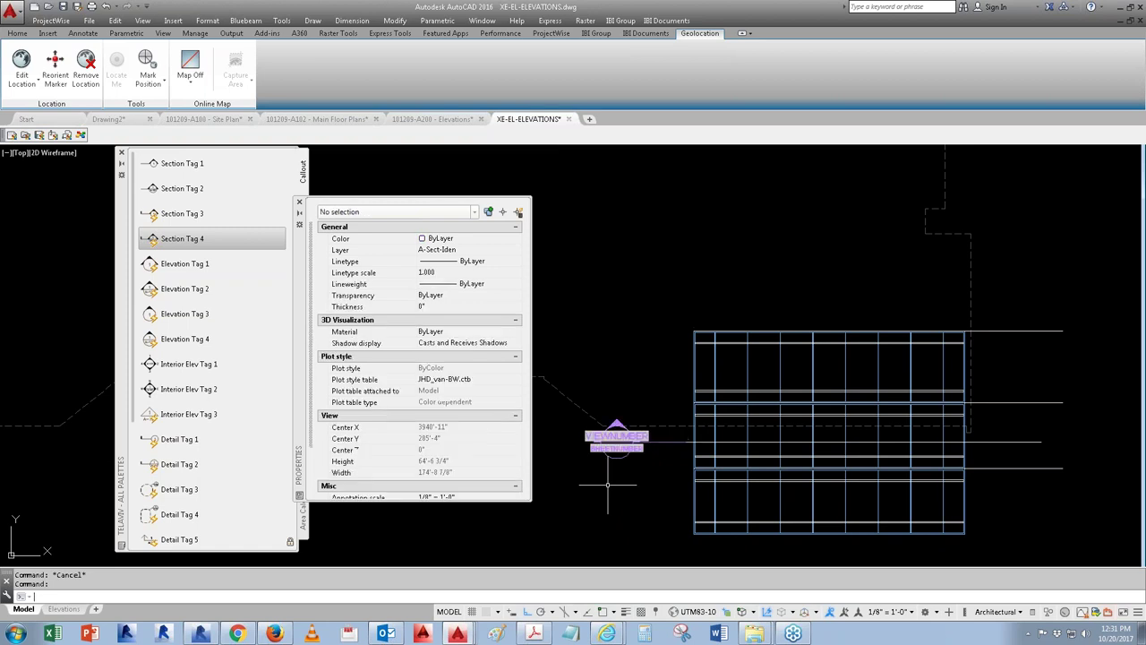
Step: Copy the section tag horizontally about 63'-6" to the polyline's other end, beyond the wall's right edge
{"action": "left_click", "coordinate": [613, 444]}
{"action": "type", "text": "co"}
{"action": "key", "text": "Return"}
{"action": "left_click", "coordinate": [609, 479]}
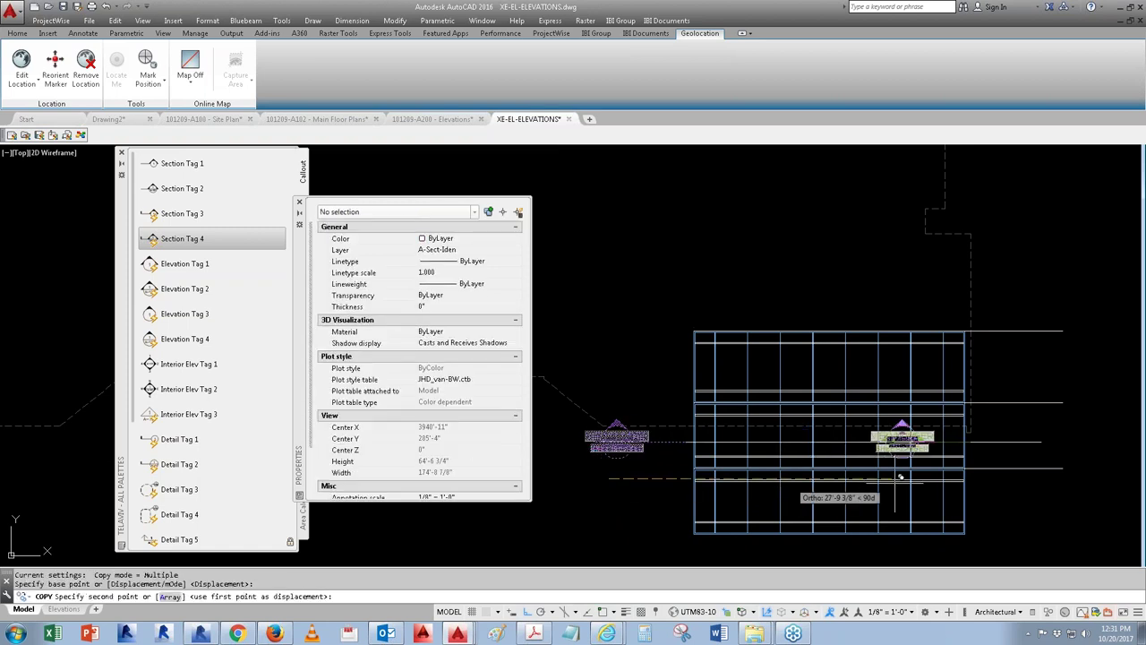
{"action": "left_click", "coordinate": [1024, 485]}
{"action": "key", "text": "Escape"}
Step: Stretch the copied section tag's line end to the opposite side so it points back into the window wall
{"action": "middle_click_drag", "start_coordinate": [1055, 487], "coordinate": [939, 487]}
{"action": "scroll", "coordinate": [992, 450], "scroll_direction": "up", "scroll_amount": 2}
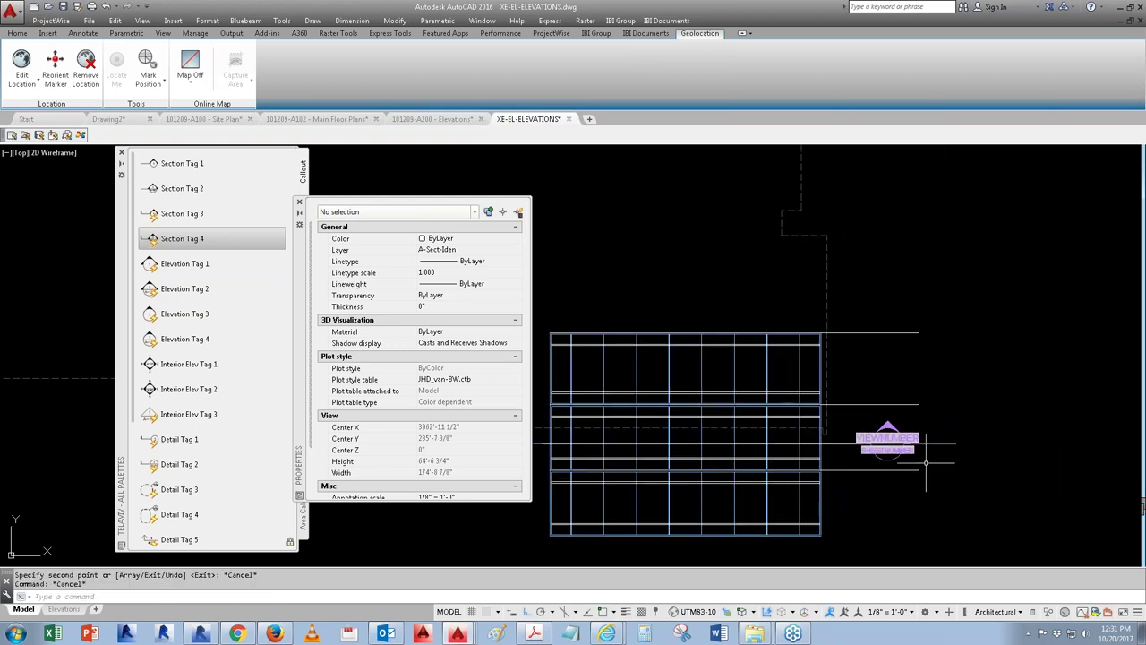
{"action": "left_click", "coordinate": [974, 444]}
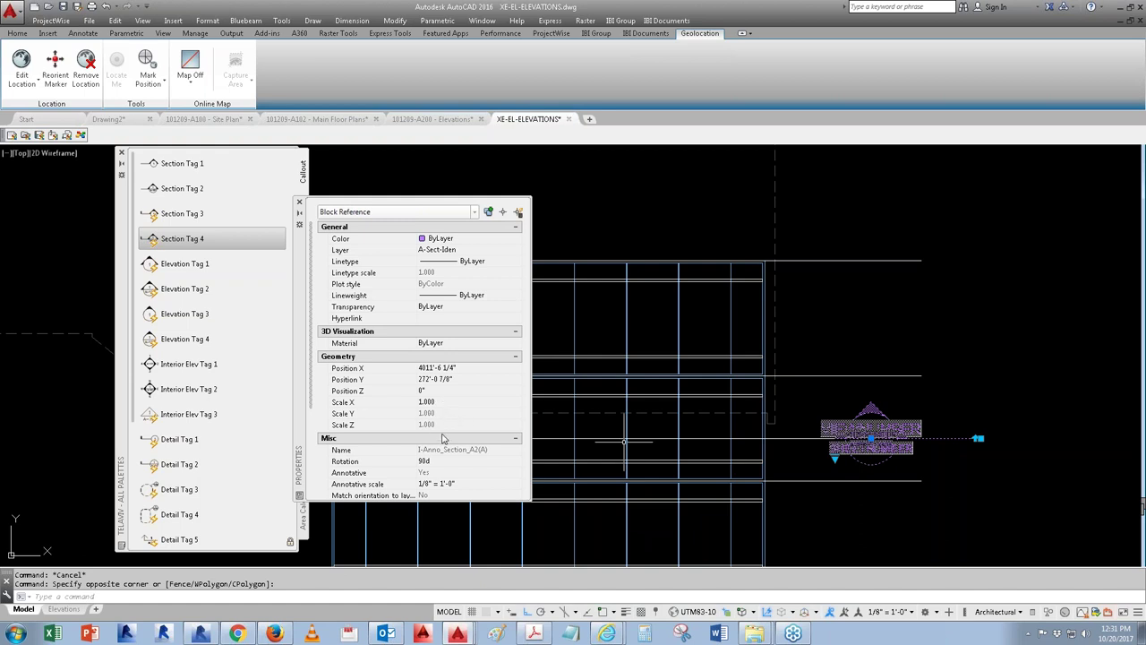
{"action": "left_click", "coordinate": [978, 438]}
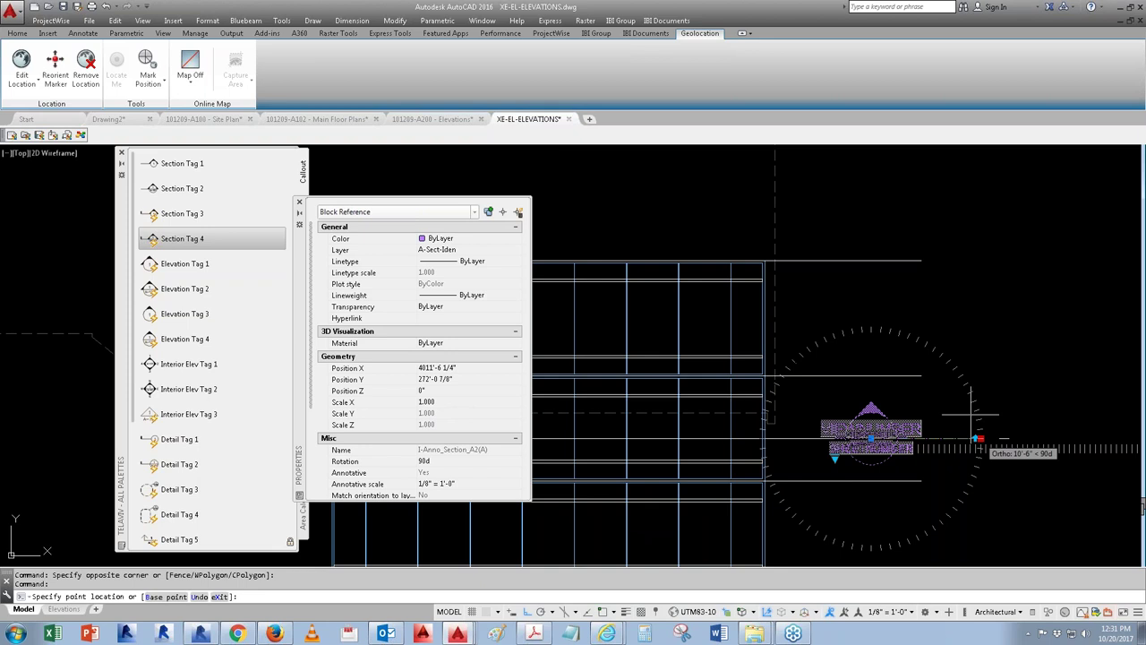
{"action": "left_click", "coordinate": [736, 439]}
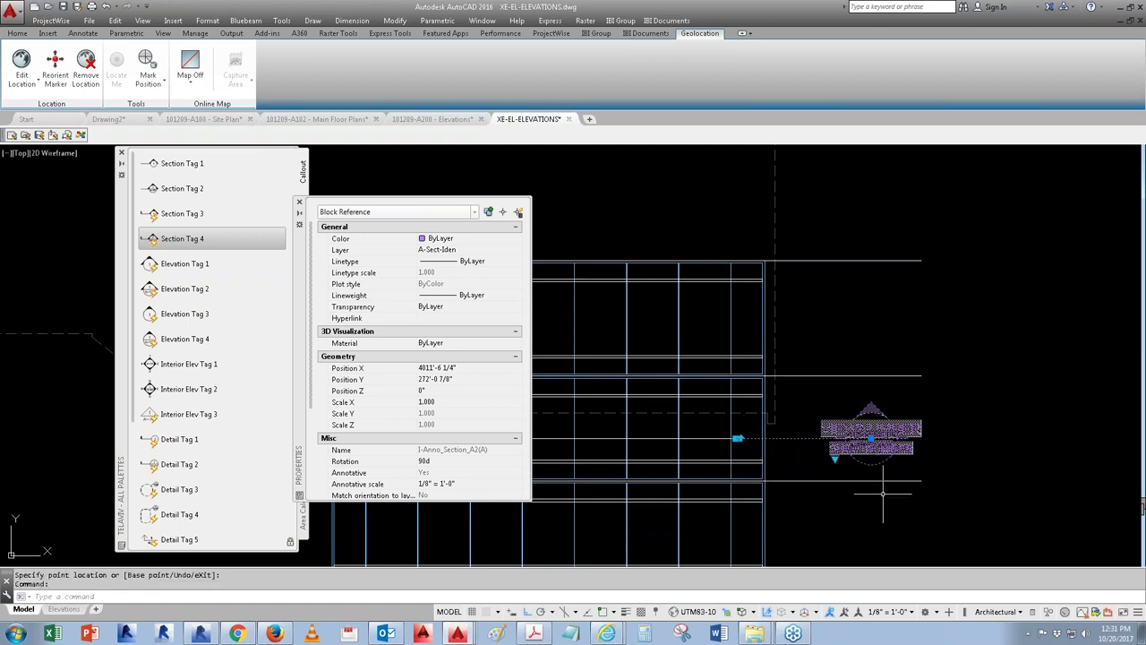
{"action": "key", "text": "Escape"}
{"action": "key", "text": "Escape"}
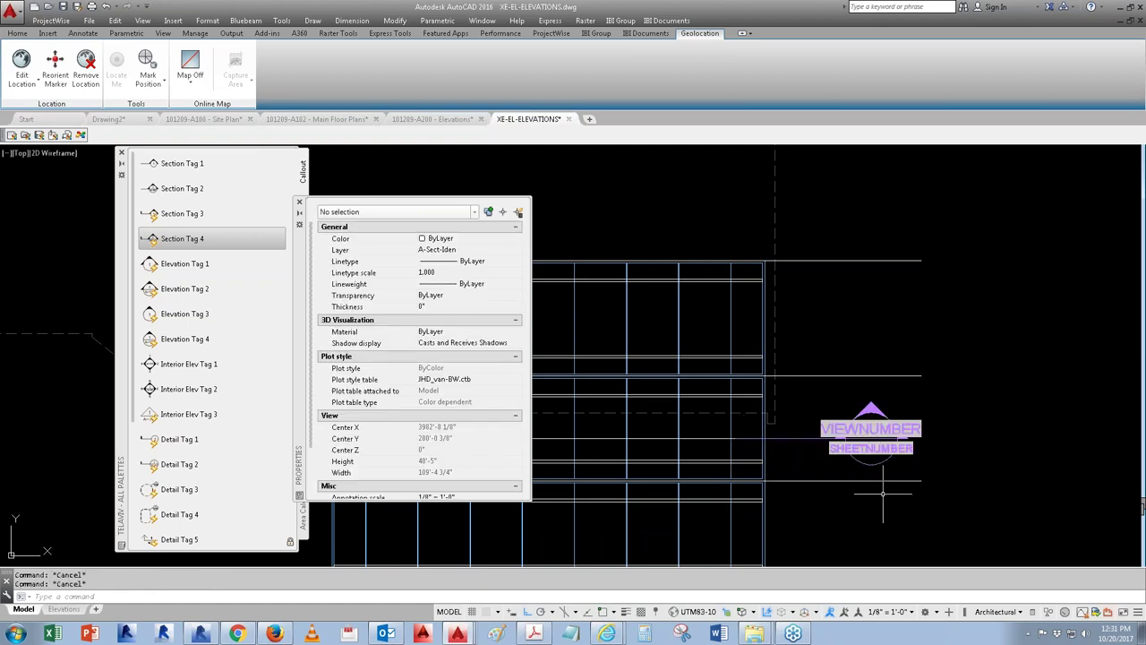
Step: Set the drawing's annotation scale to 1/4" = 1'-0" with both section tags in view
{"action": "scroll", "coordinate": [883, 492], "scroll_direction": "down", "scroll_amount": 2}
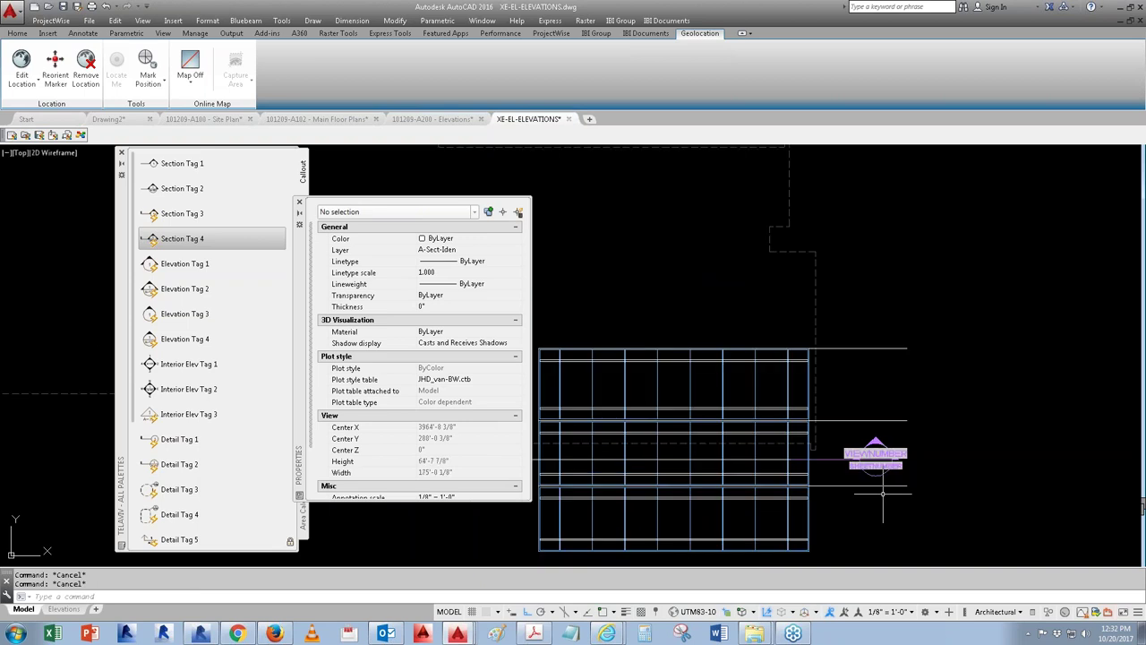
{"action": "scroll", "coordinate": [883, 492], "scroll_direction": "down", "scroll_amount": 2}
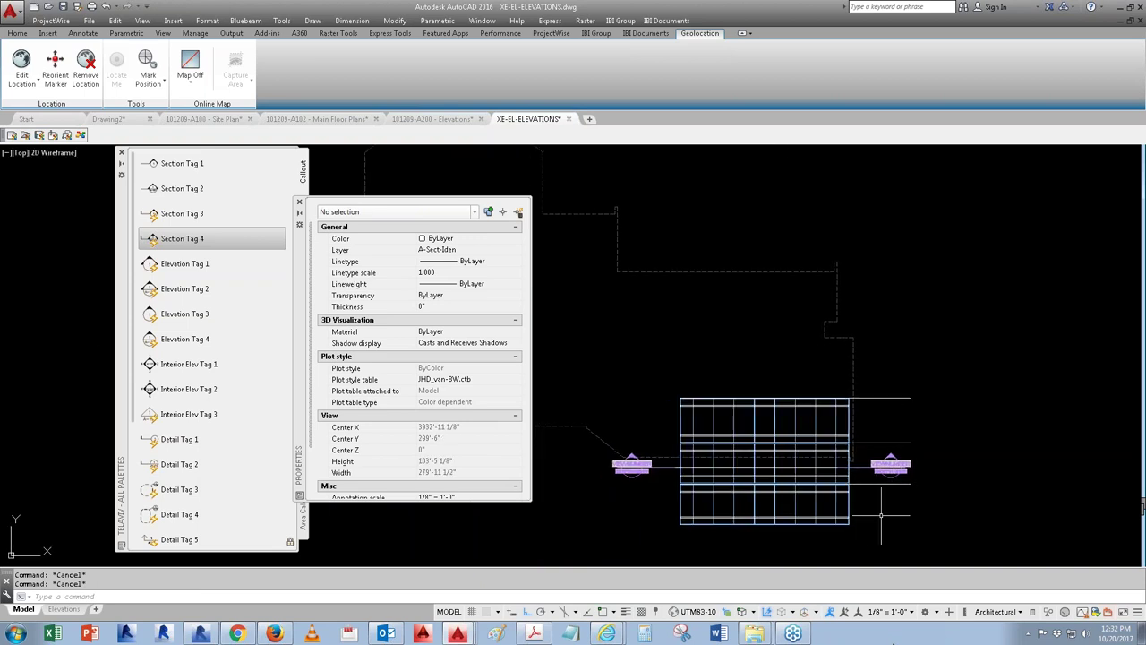
{"action": "left_click", "coordinate": [883, 612]}
{"action": "left_click", "coordinate": [883, 554]}
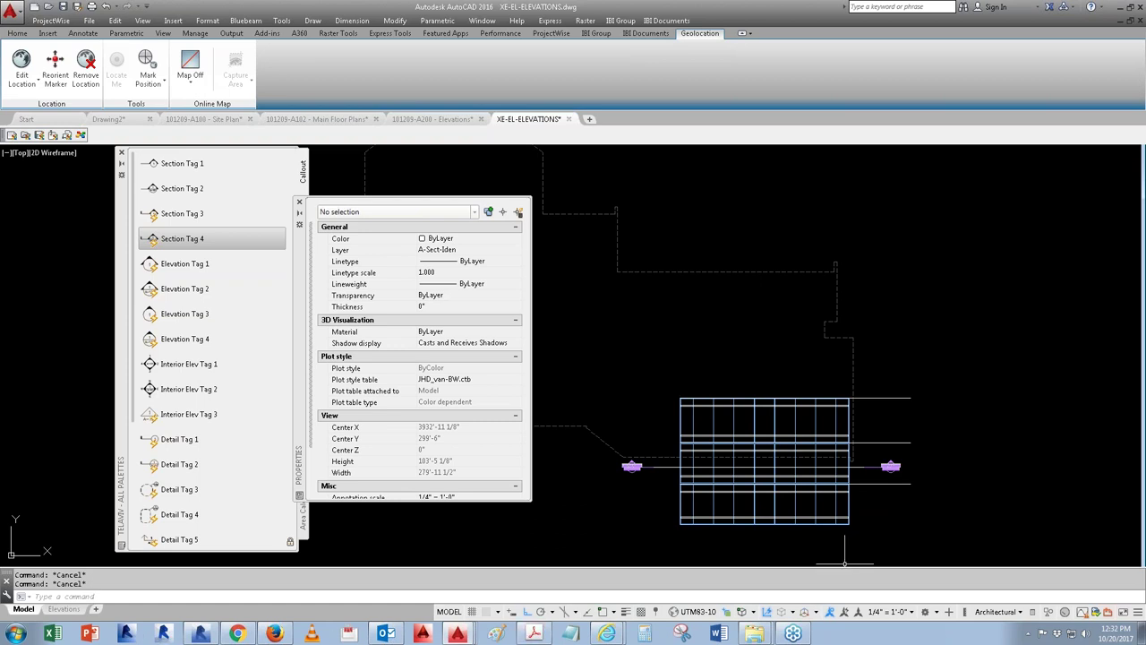
Step: Open the Windows printing preferences of the Adobe PDF printer
{"action": "left_click", "coordinate": [17, 633]}
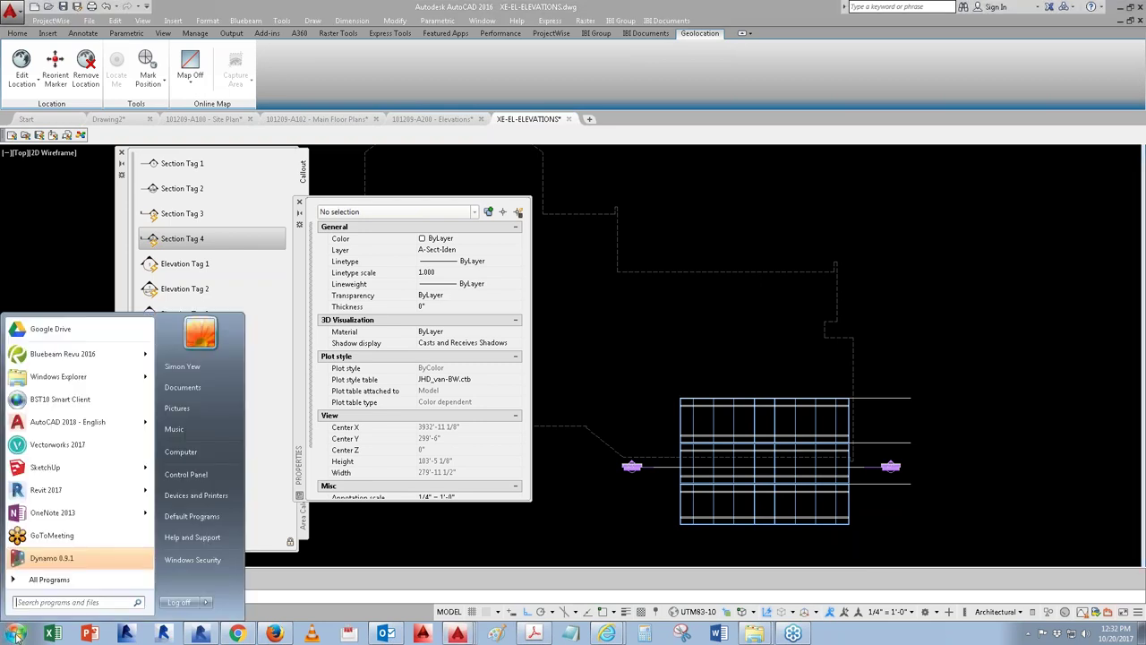
{"action": "left_click", "coordinate": [186, 476]}
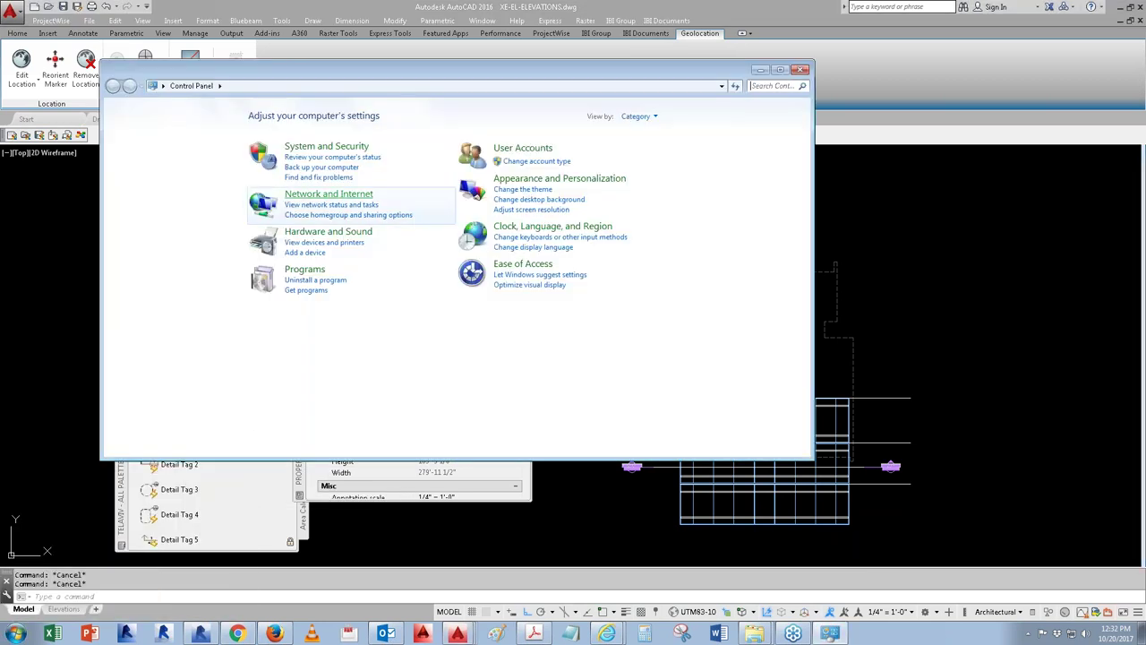
{"action": "left_click", "coordinate": [326, 231]}
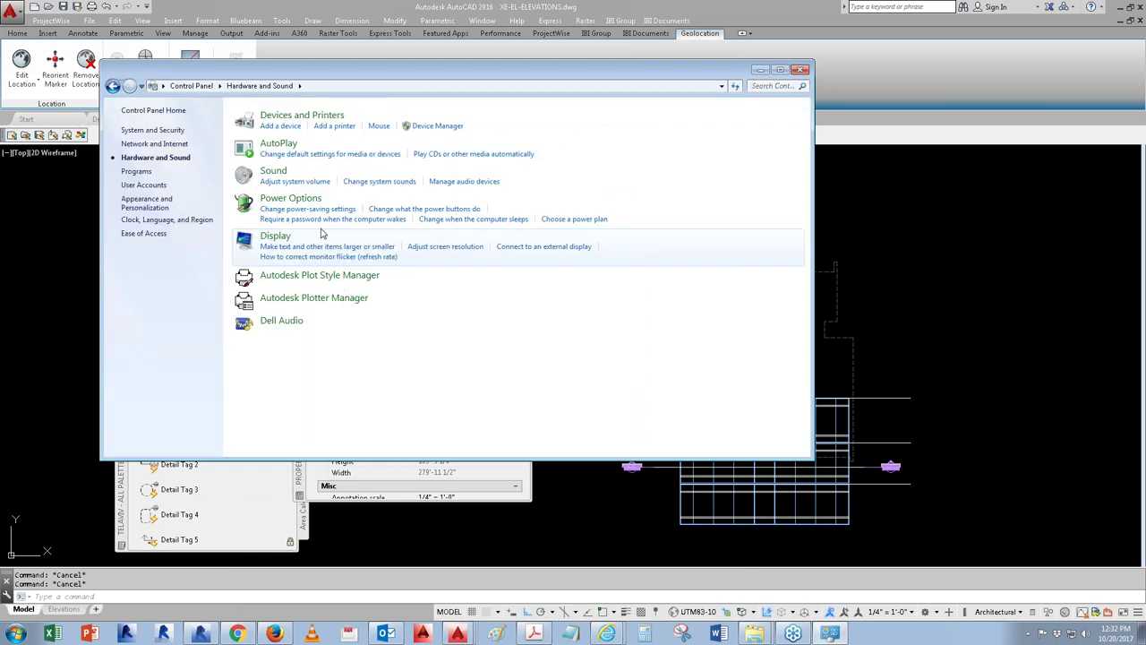
{"action": "left_click", "coordinate": [277, 116]}
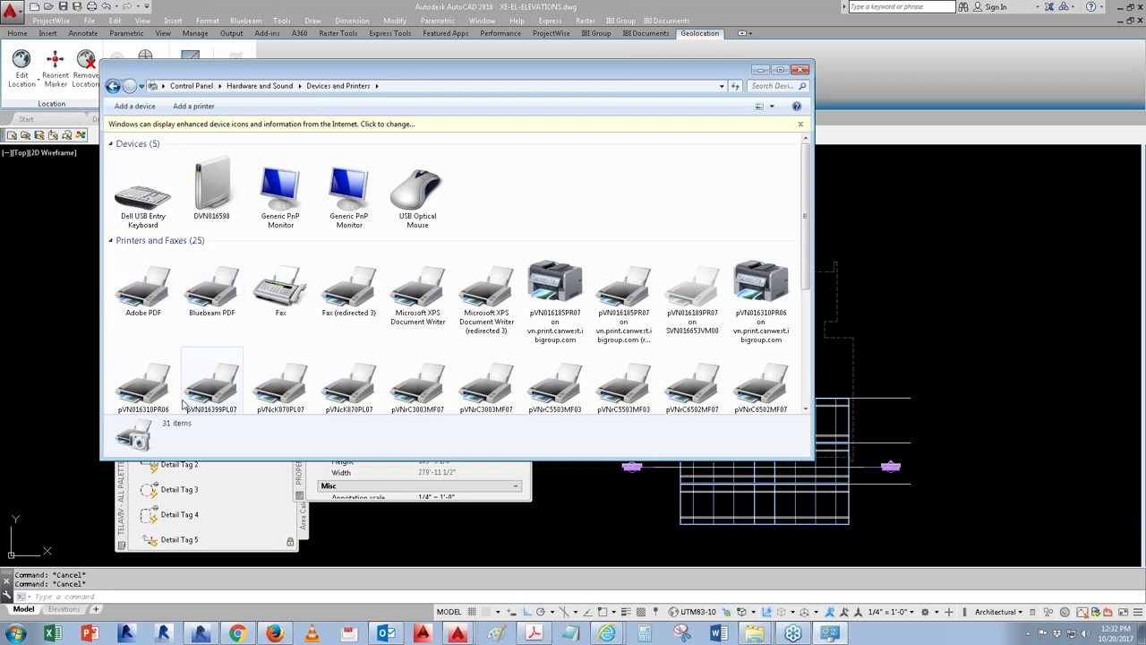
{"action": "right_click", "coordinate": [148, 296]}
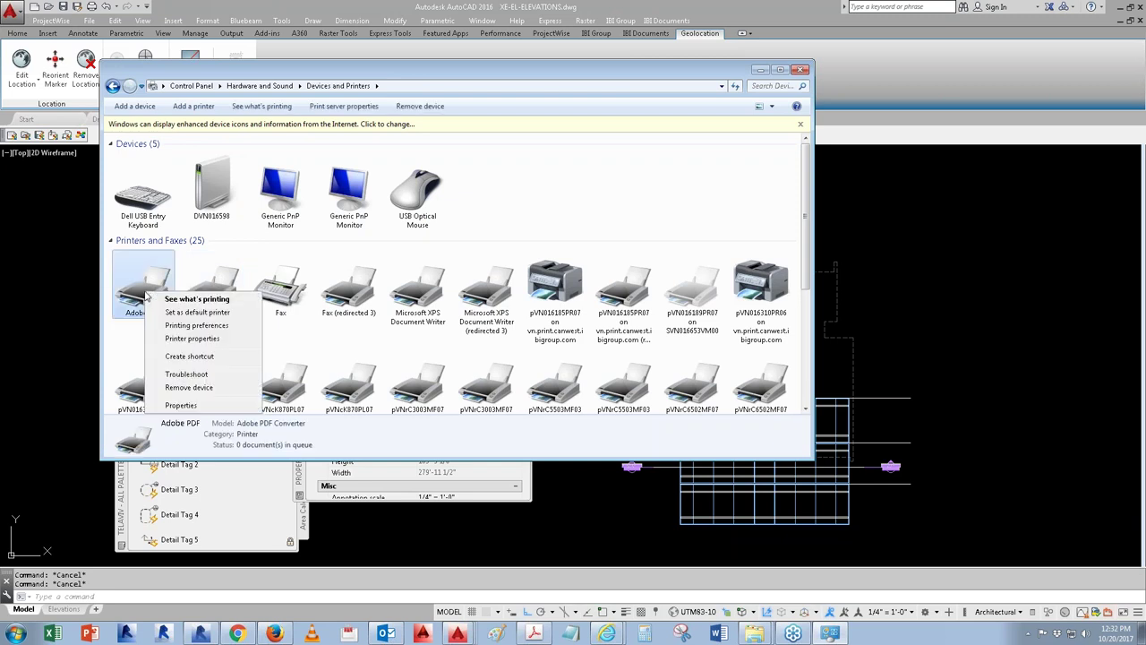
{"action": "left_click", "coordinate": [179, 330]}
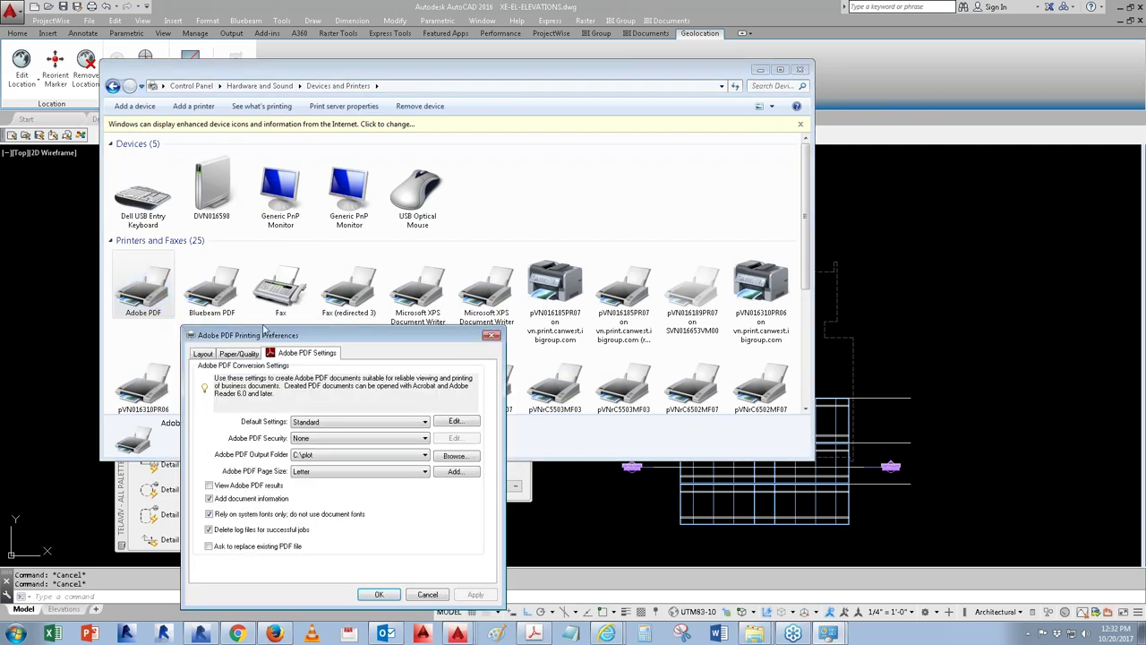
{"action": "left_click_drag", "start_coordinate": [289, 337], "coordinate": [457, 238]}
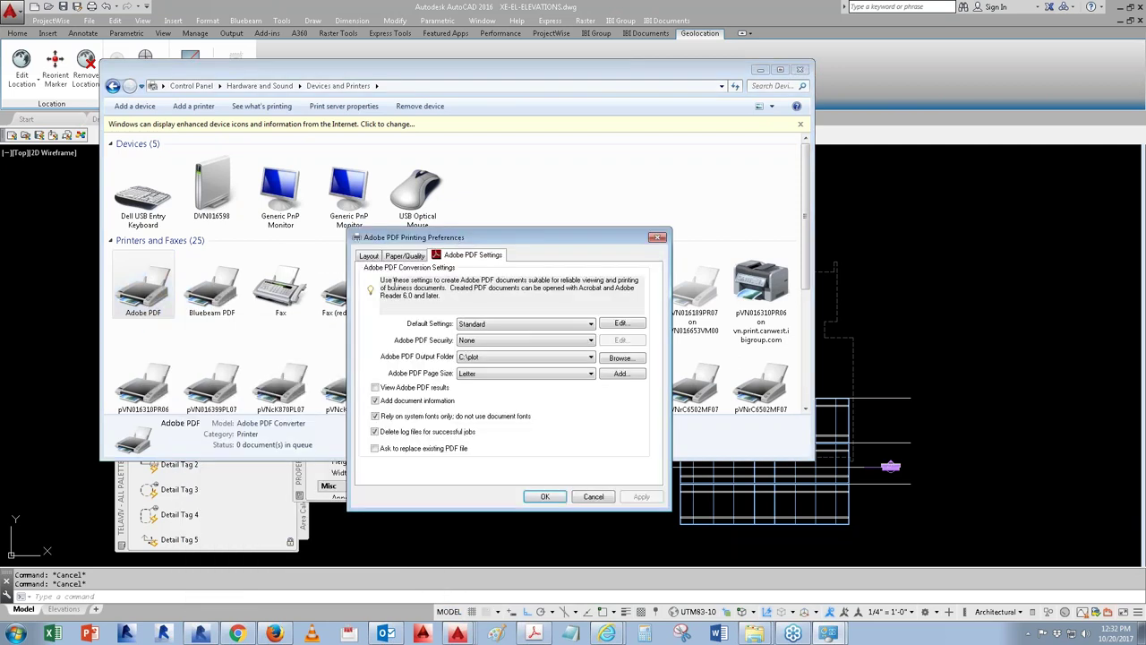
Step: Examine the print quality resolutions in the Adobe PDF printer's advanced layout options, and close the printer windows without changing anything
{"action": "left_click", "coordinate": [372, 259]}
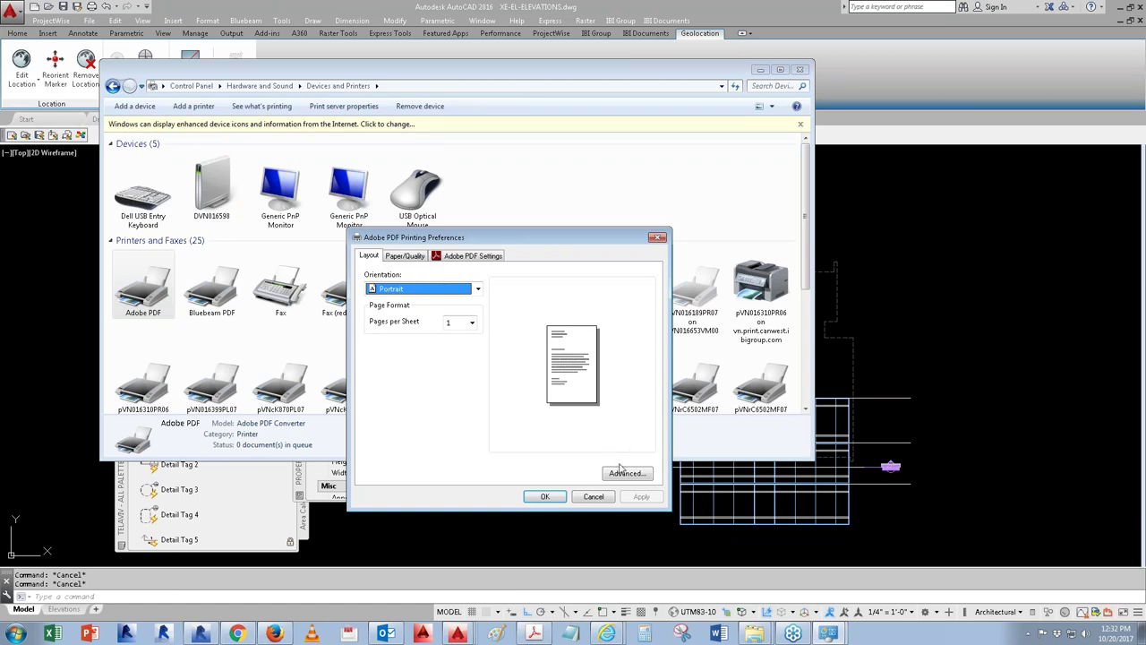
{"action": "left_click", "coordinate": [625, 473]}
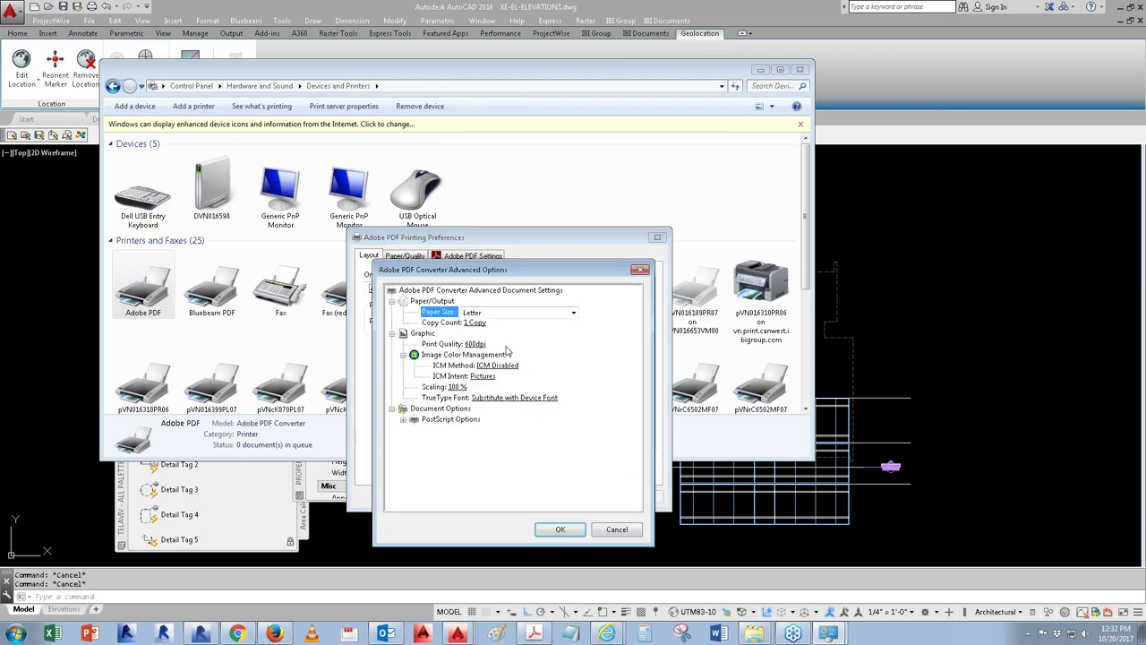
{"action": "left_click", "coordinate": [489, 347]}
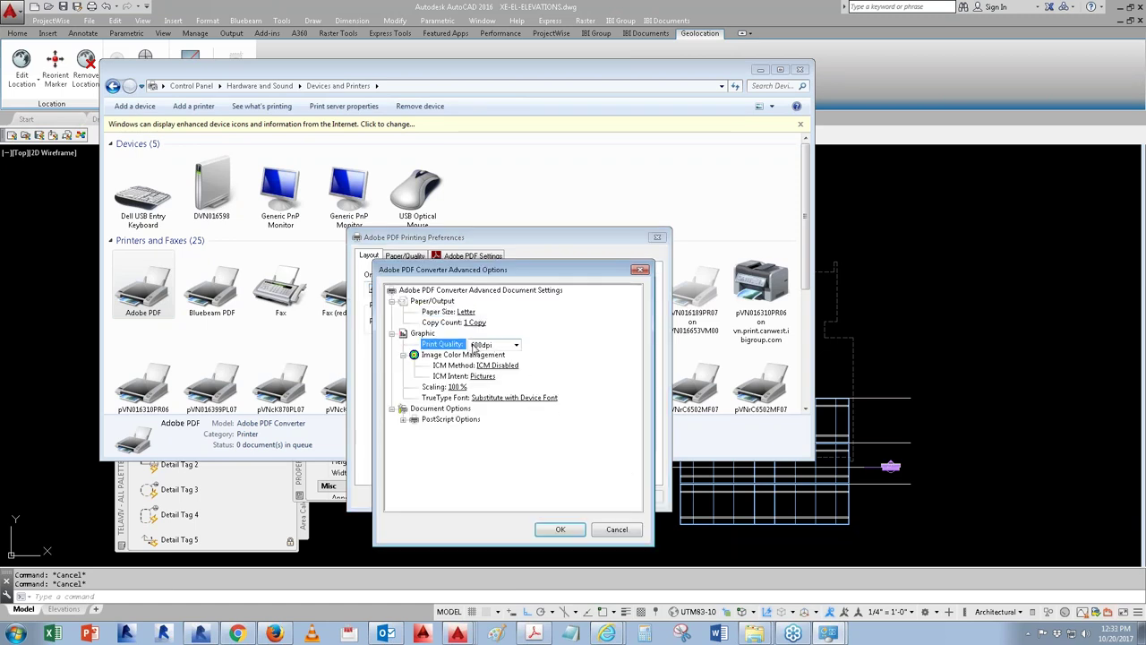
{"action": "left_click", "coordinate": [489, 347]}
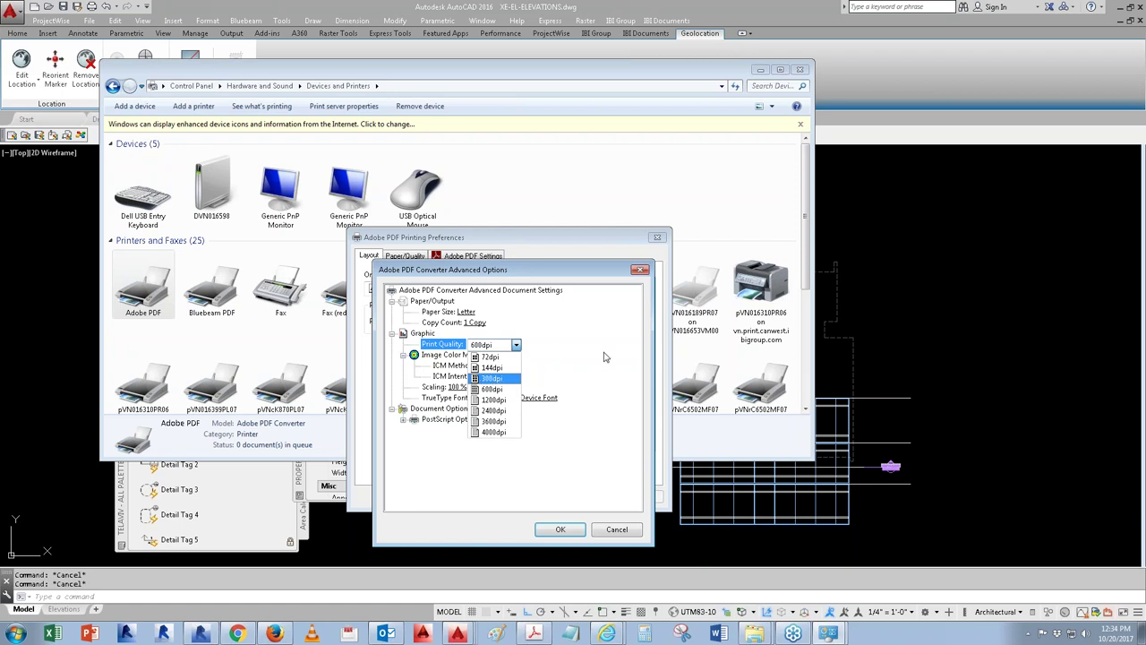
{"action": "left_click", "coordinate": [641, 272]}
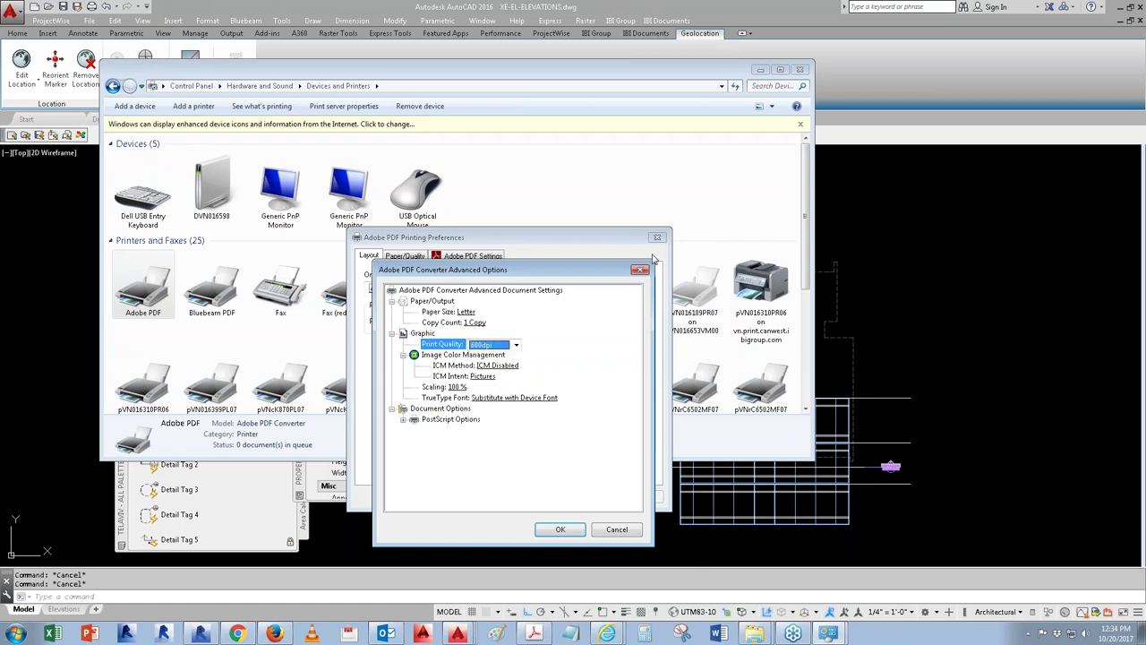
{"action": "left_click", "coordinate": [643, 270]}
{"action": "left_click", "coordinate": [655, 239]}
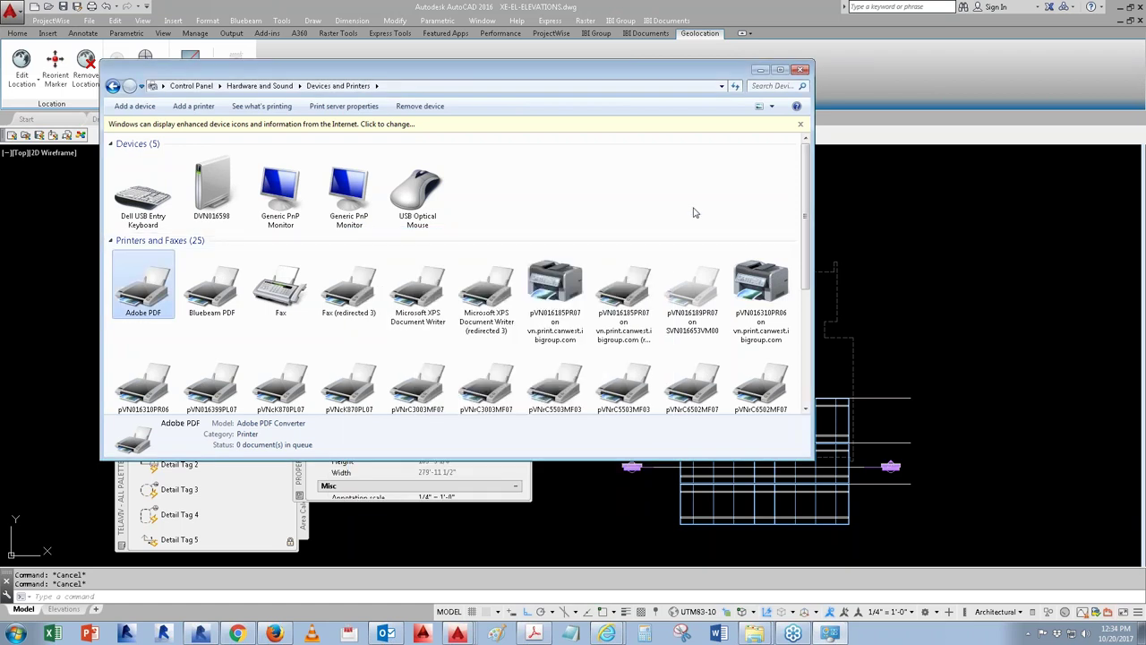
{"action": "left_click", "coordinate": [800, 69]}
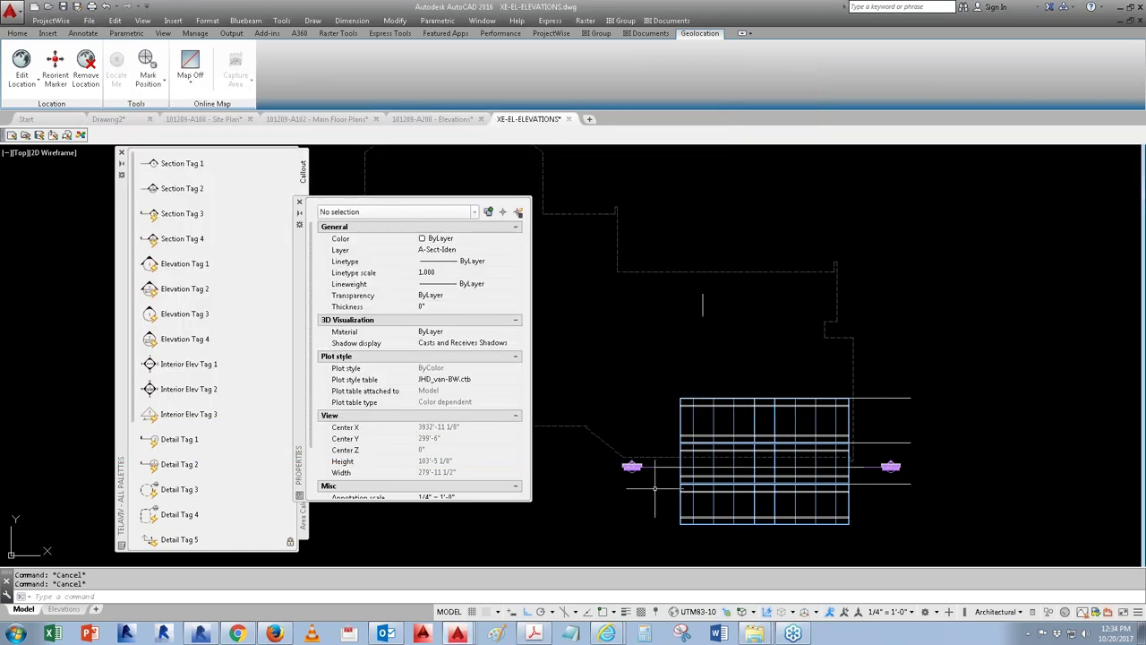
Step: Look through the callout blocks in the tool palette, from the elevation and detail tags down to the callout titles
{"action": "middle_click_drag", "start_coordinate": [638, 527], "coordinate": [685, 519]}
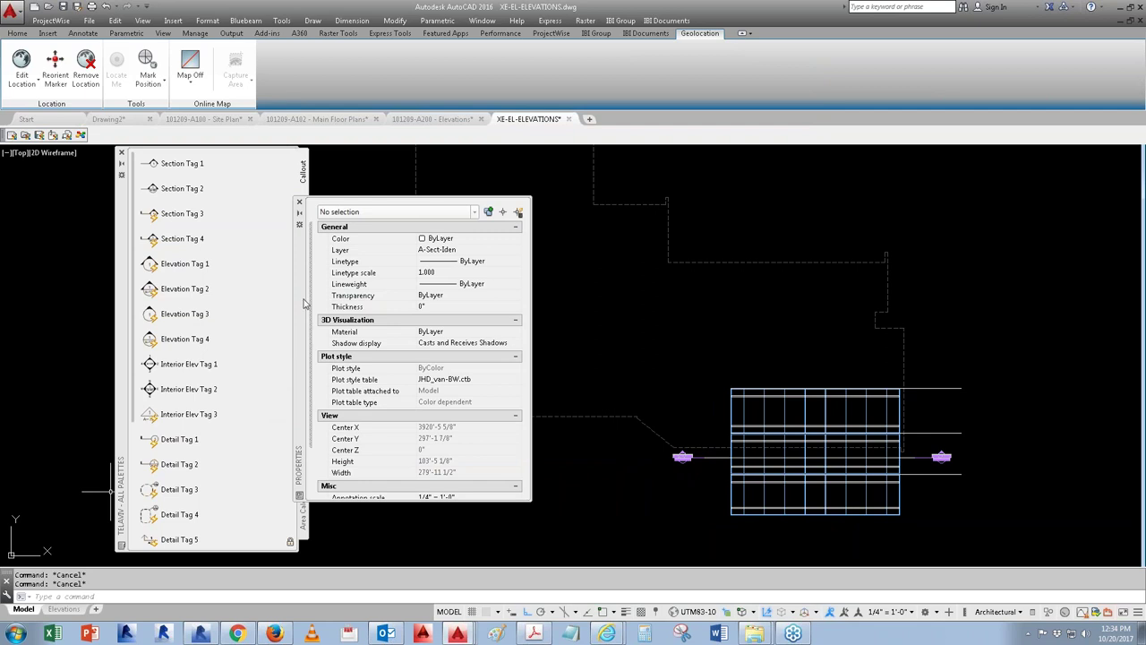
{"action": "scroll", "coordinate": [139, 246], "scroll_direction": "down", "scroll_amount": 3}
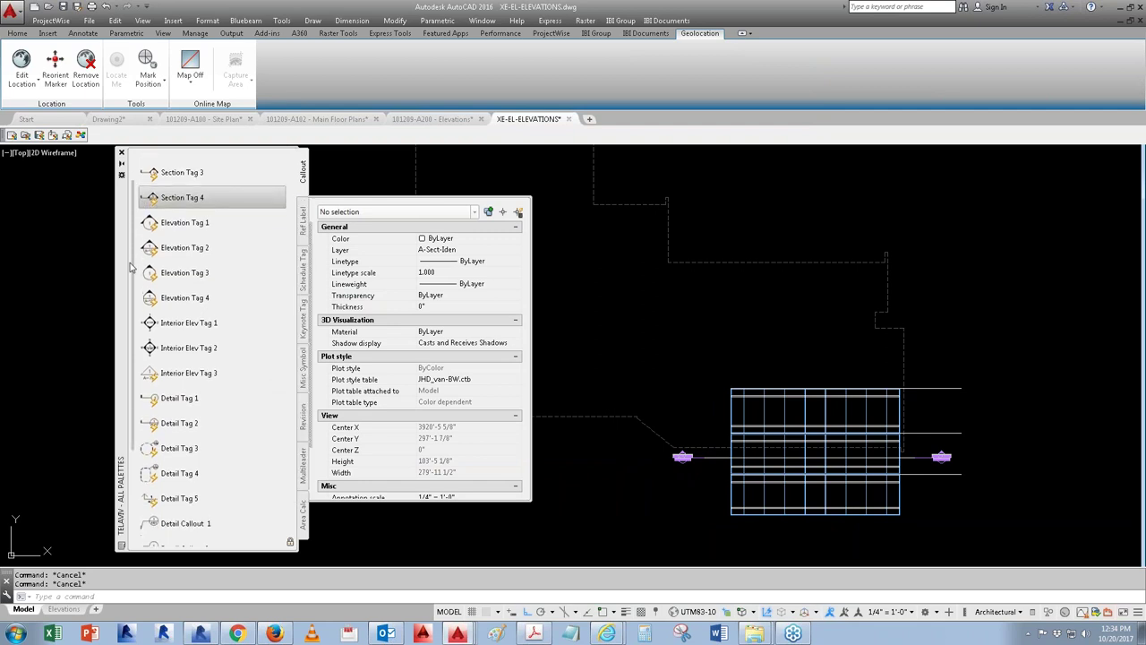
{"action": "scroll", "coordinate": [128, 294], "scroll_direction": "down", "scroll_amount": 3}
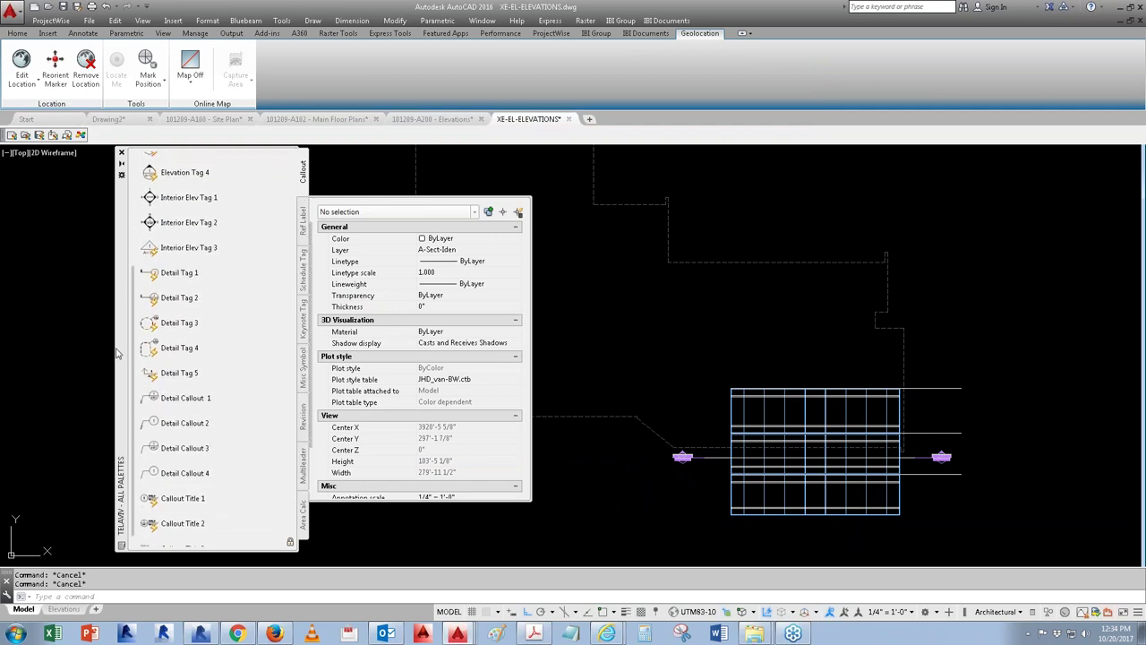
{"action": "scroll", "coordinate": [117, 358], "scroll_direction": "down", "scroll_amount": 1}
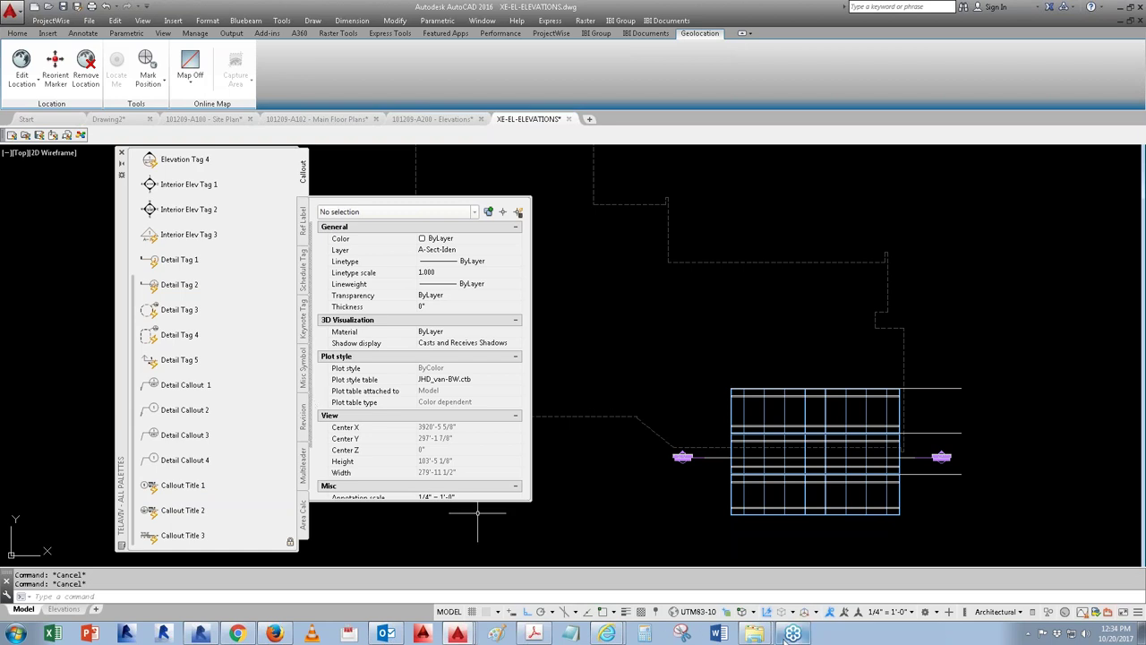
Step: Review the drawing's custom scale list and the company's preset imperial annotation scales
{"action": "left_click", "coordinate": [886, 612]}
{"action": "left_click", "coordinate": [879, 565]}
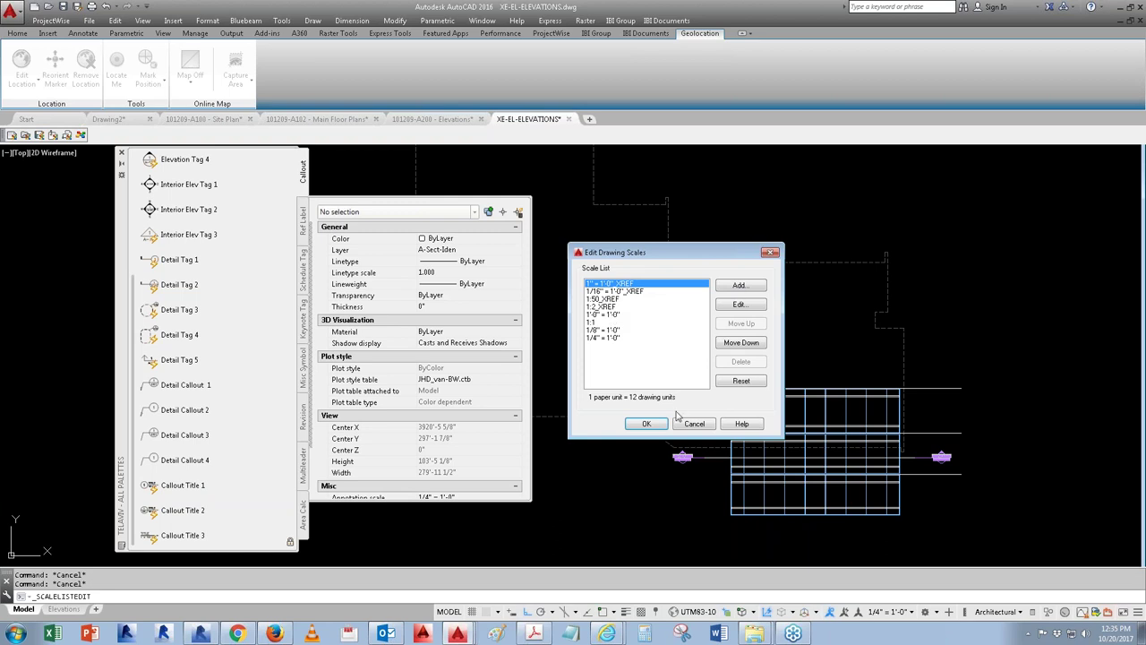
{"action": "left_click", "coordinate": [646, 424]}
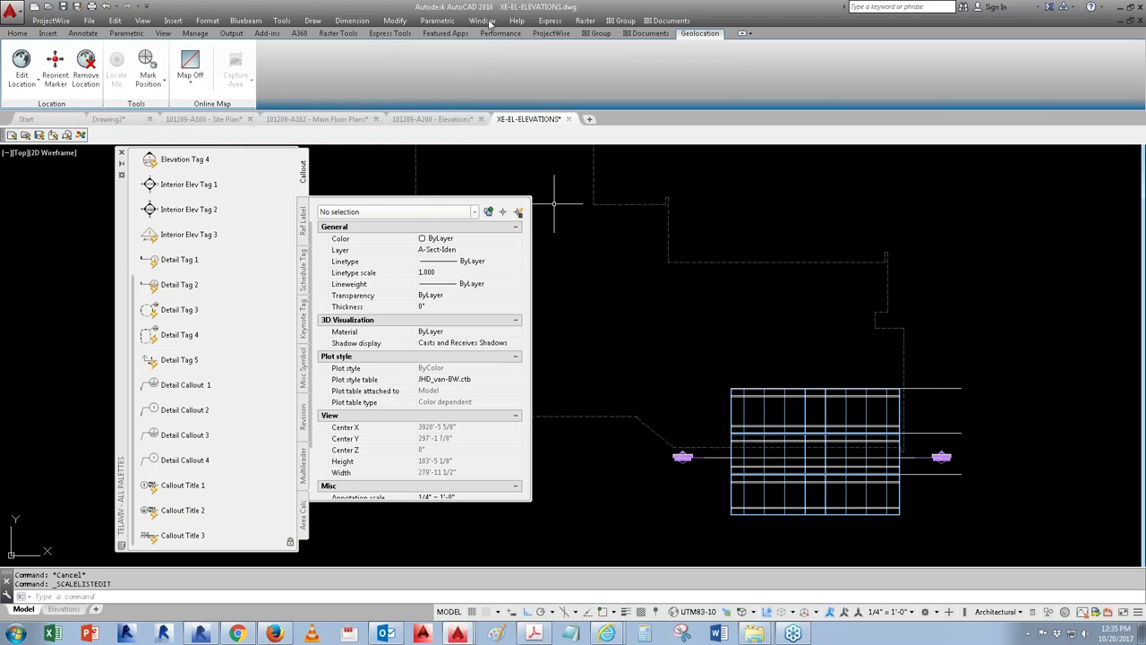
{"action": "left_click", "coordinate": [597, 33]}
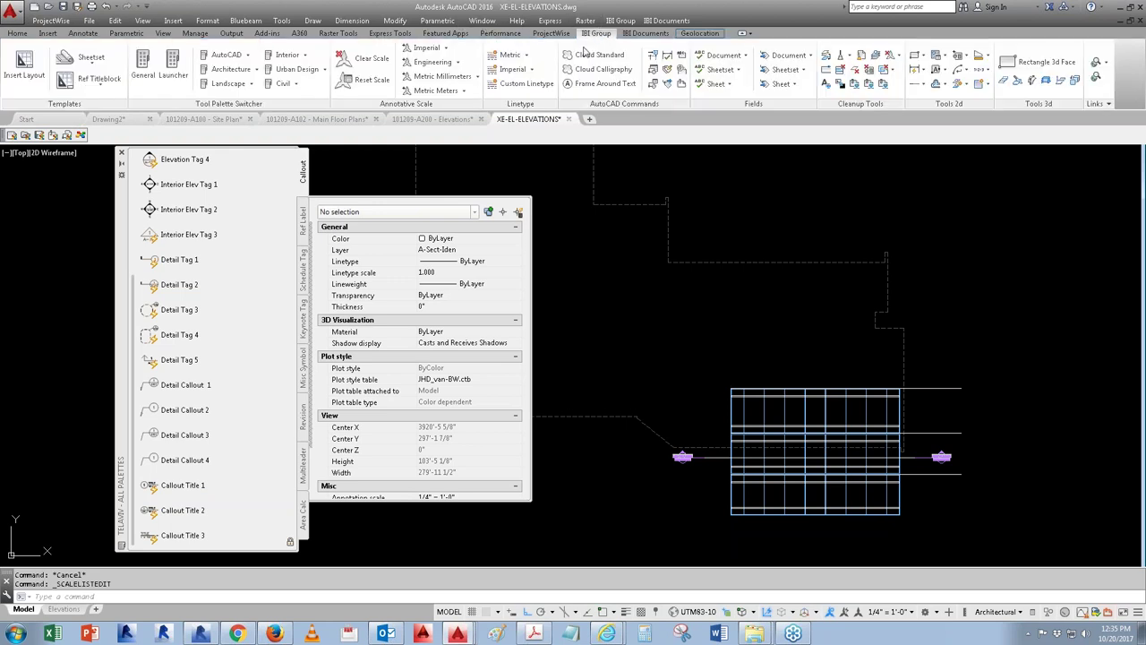
{"action": "left_click", "coordinate": [445, 47]}
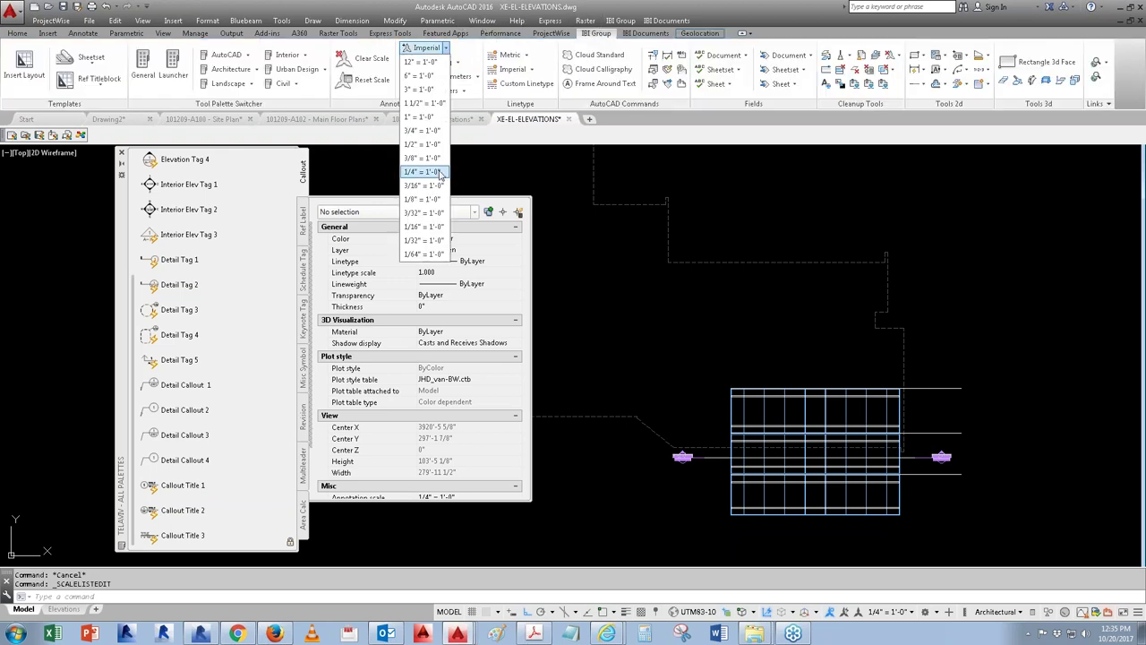
Step: Reset the drawing's scale list to the default imperial scales, and review the annotation scales and imperial presets on offer
{"action": "left_click", "coordinate": [886, 613]}
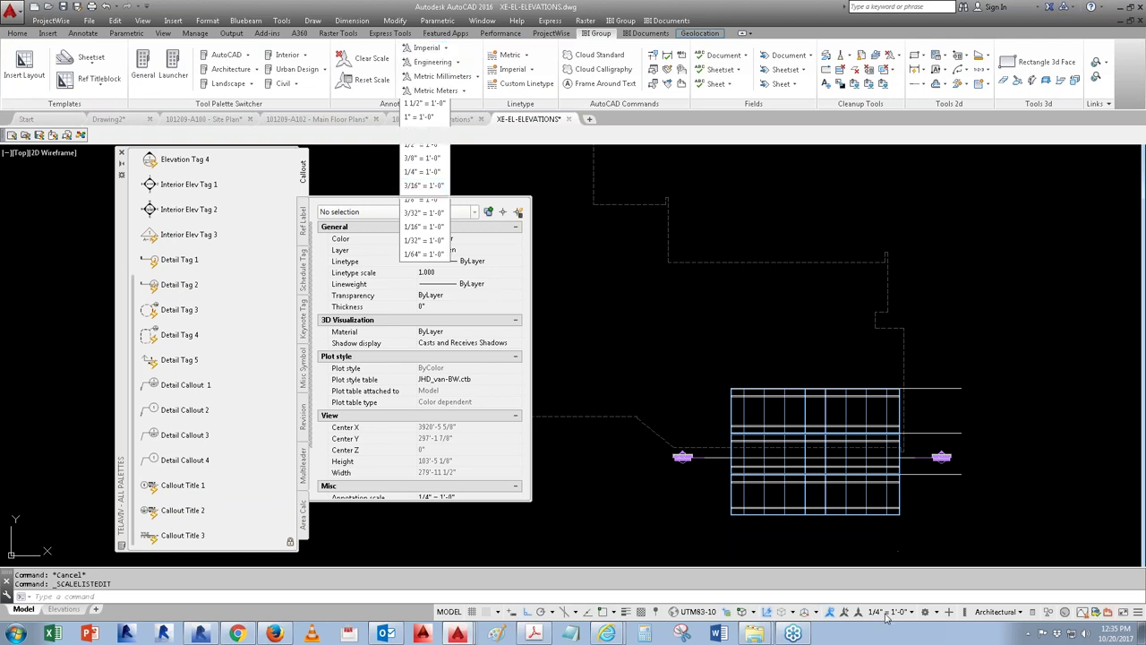
{"action": "left_click", "coordinate": [886, 613]}
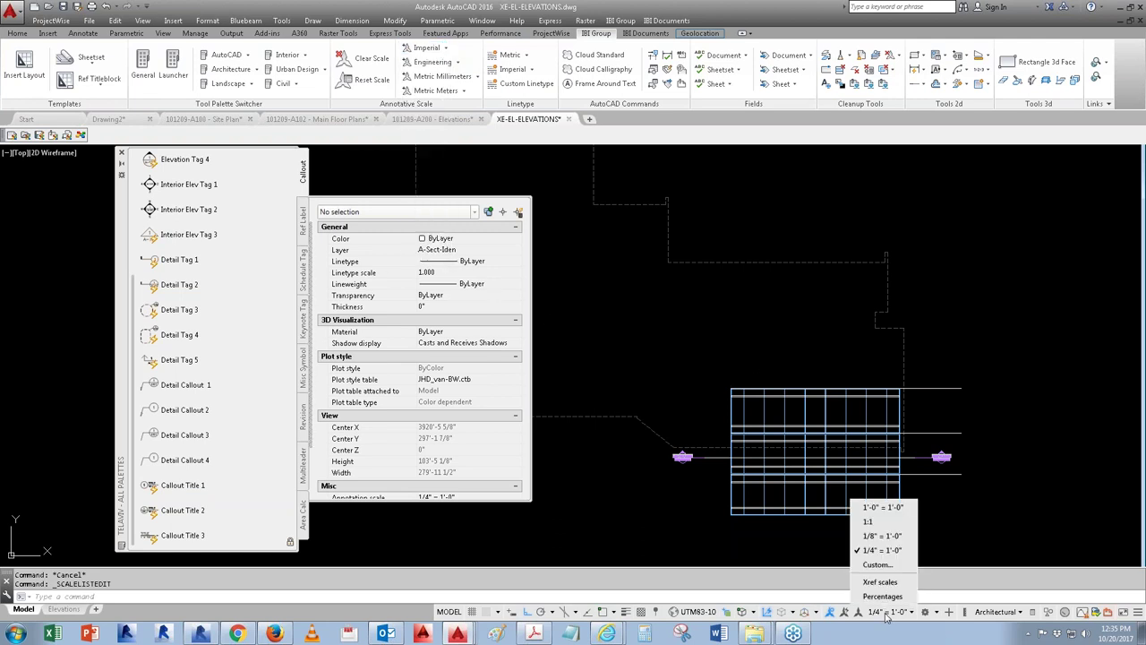
{"action": "left_click", "coordinate": [880, 564]}
{"action": "left_click", "coordinate": [741, 380]}
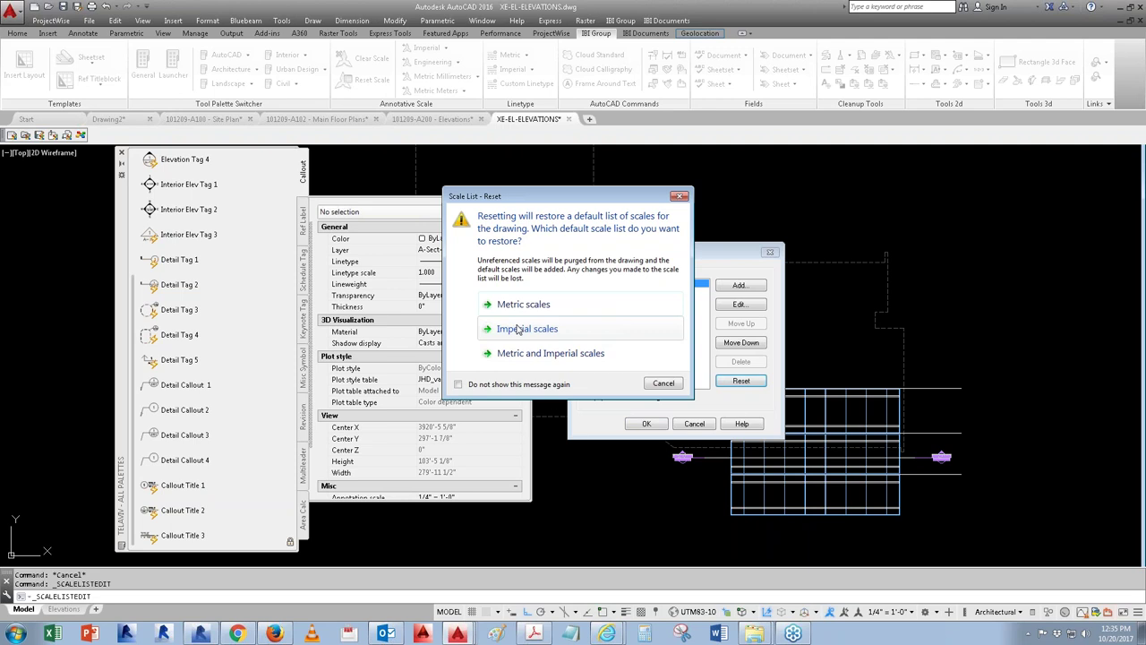
{"action": "left_click", "coordinate": [518, 330]}
{"action": "left_click", "coordinate": [645, 423]}
{"action": "left_click", "coordinate": [888, 612]}
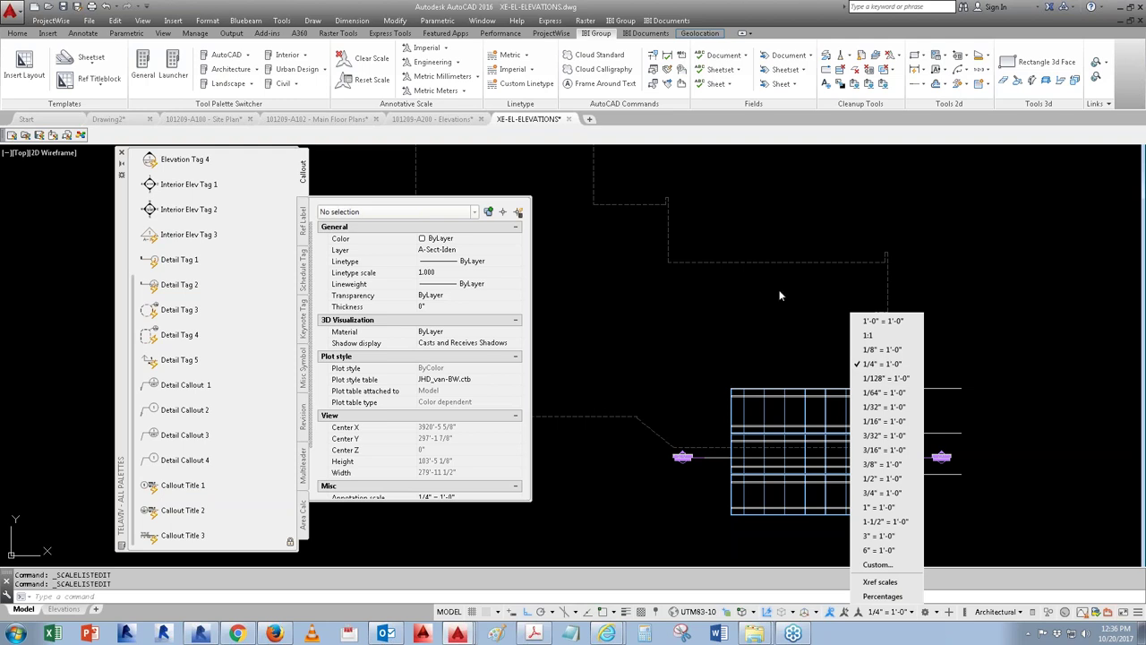
{"action": "left_click", "coordinate": [745, 351]}
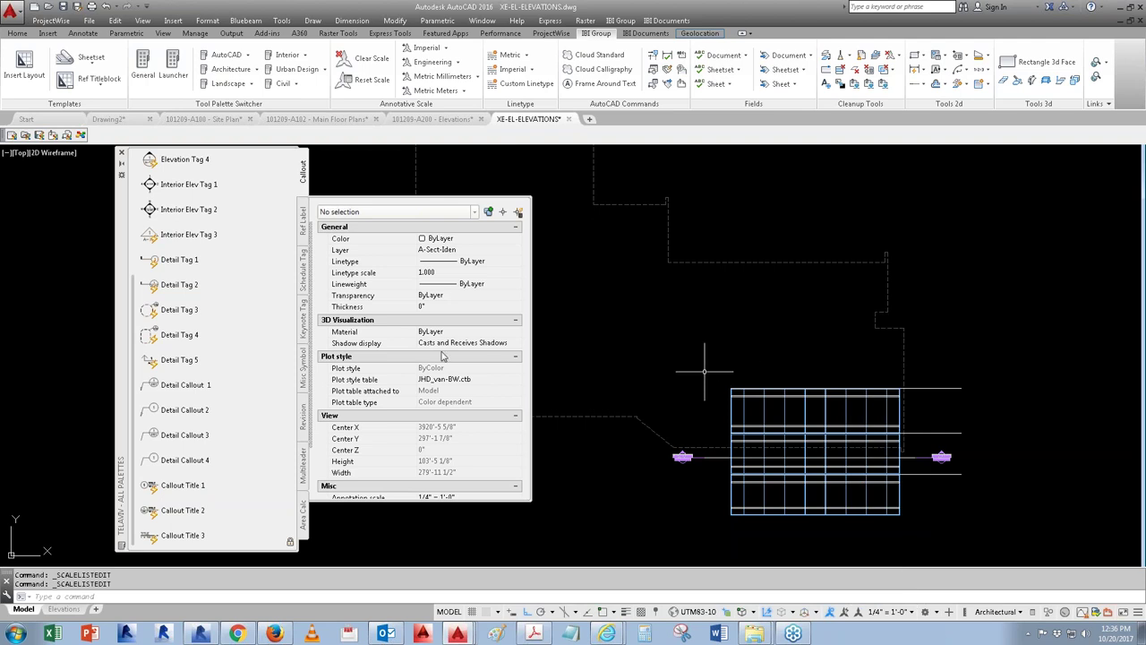
{"action": "left_click", "coordinate": [445, 48]}
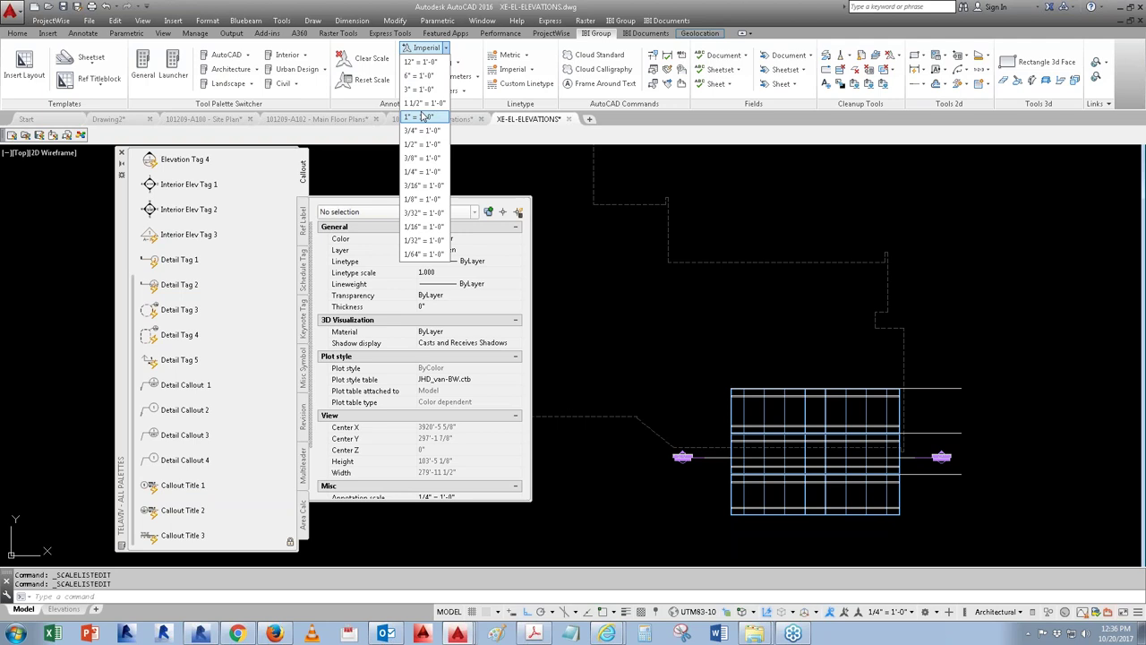
{"action": "left_click", "coordinate": [484, 141]}
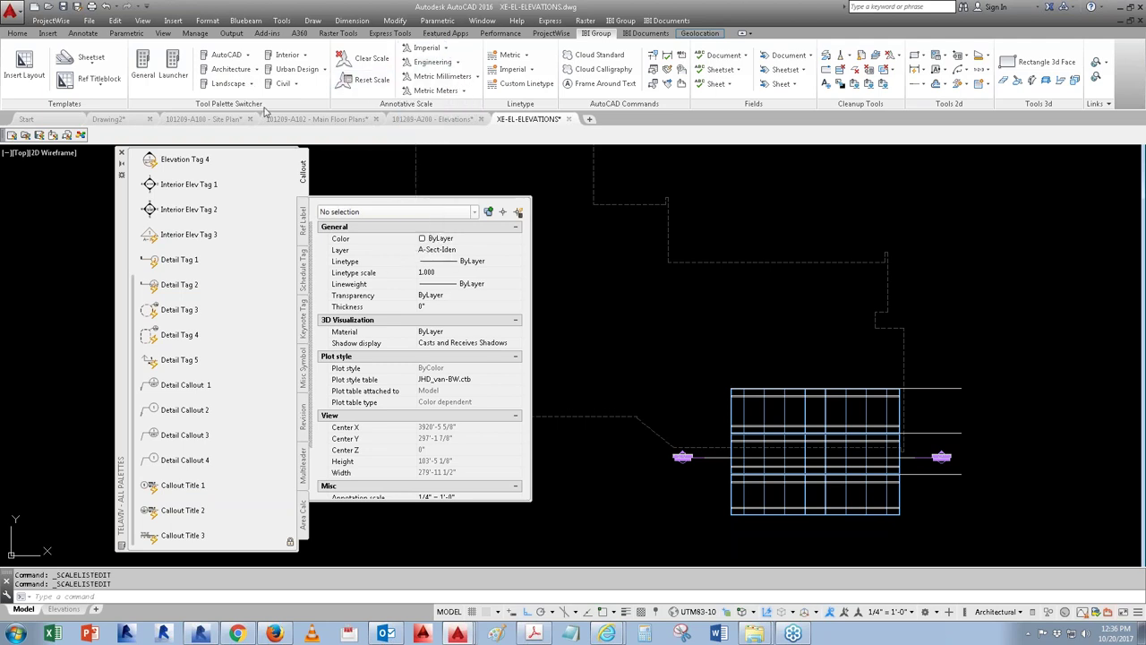
Step: Switch the tool palettes to the Architectural Imperial Design set, and browse its door and detail blocks
{"action": "left_click", "coordinate": [256, 69]}
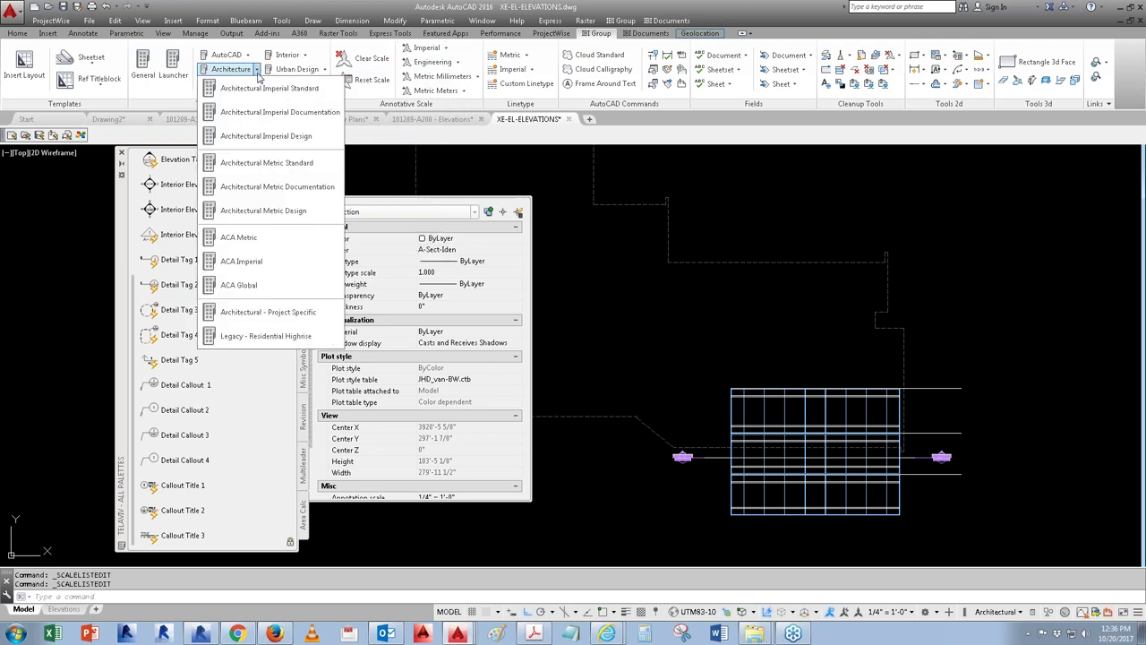
{"action": "left_click", "coordinate": [253, 137]}
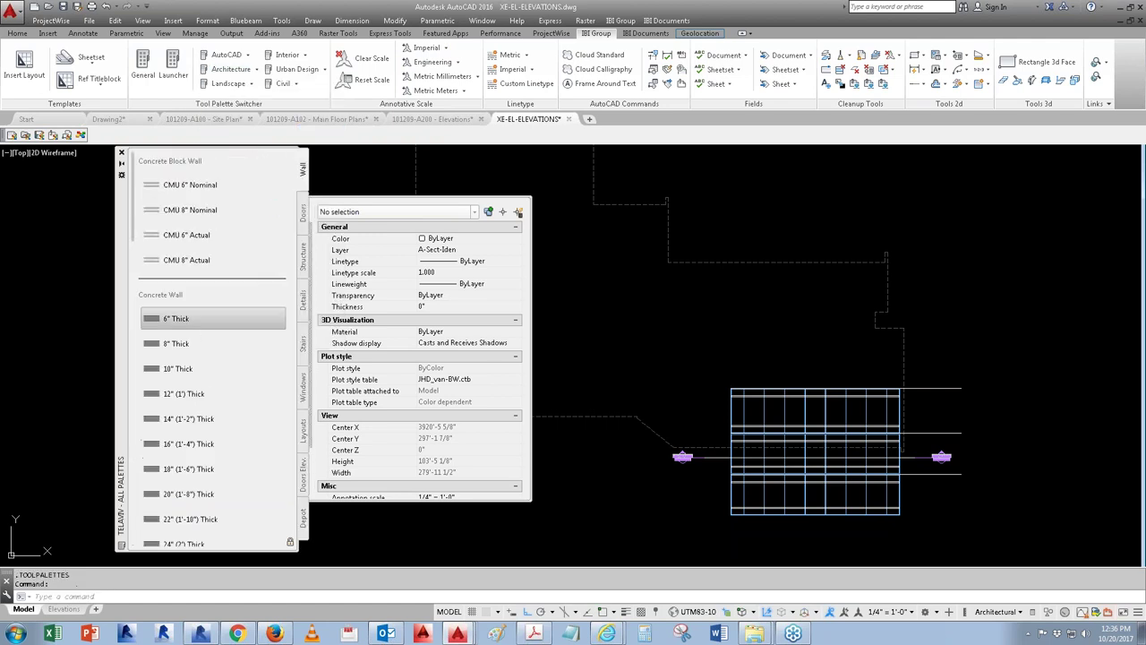
{"action": "left_click", "coordinate": [303, 231]}
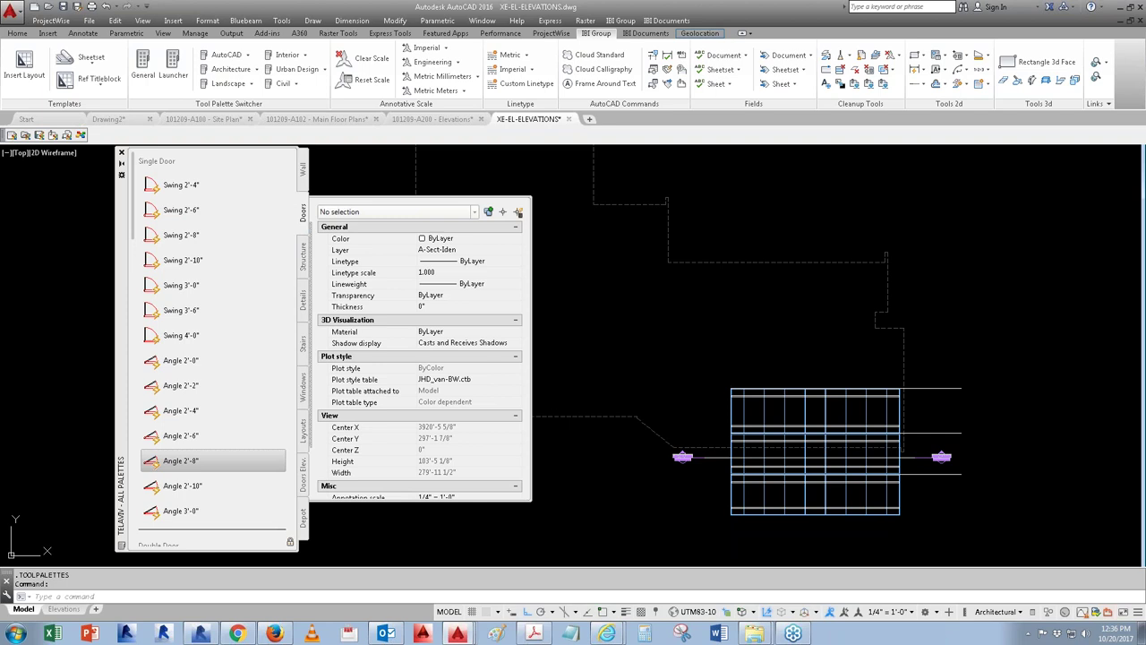
{"action": "left_click", "coordinate": [303, 300]}
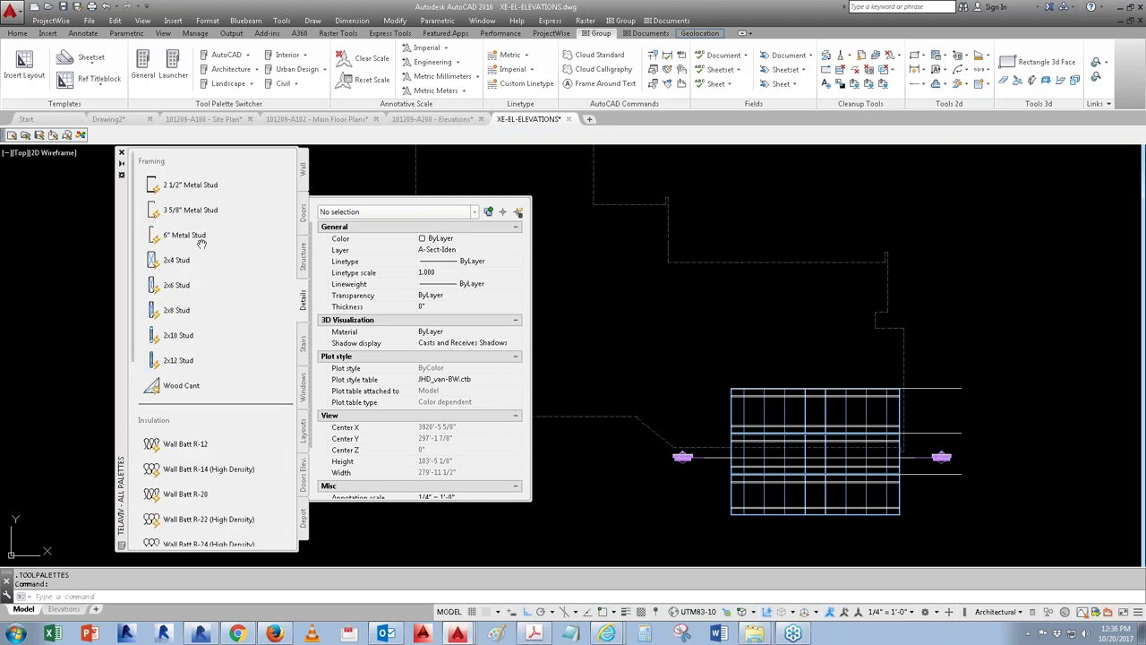
Step: Insert the Single Stair Up block from the Stairs palette in the empty space beside the elevation grid, rotated 90 degrees
{"action": "left_click", "coordinate": [302, 344]}
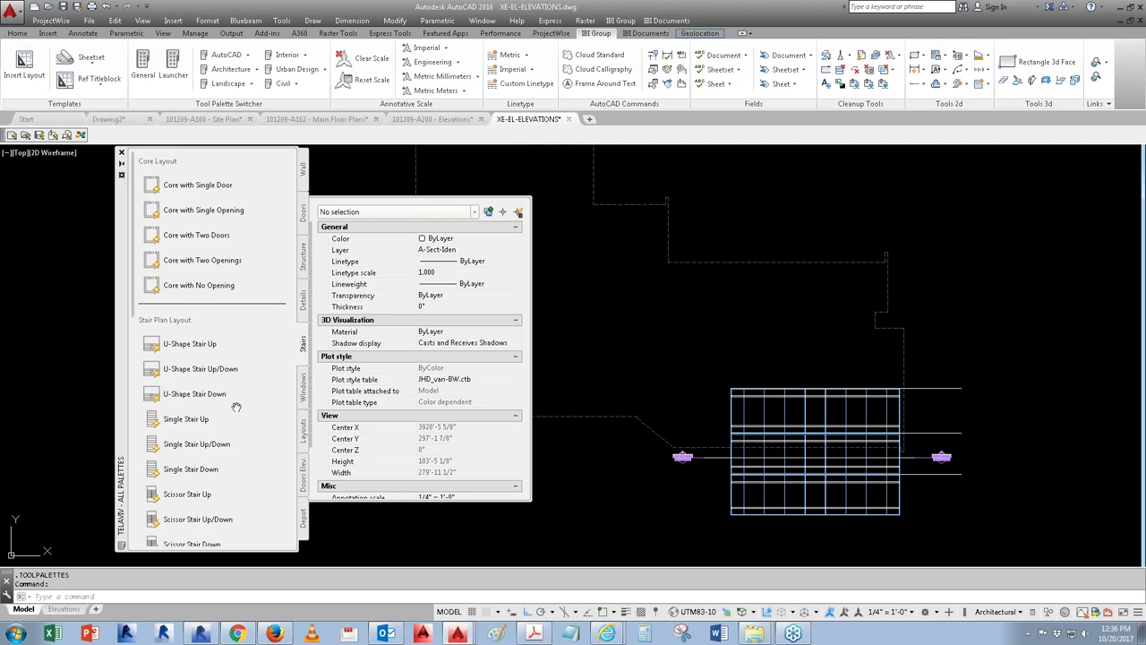
{"action": "left_click", "coordinate": [186, 419]}
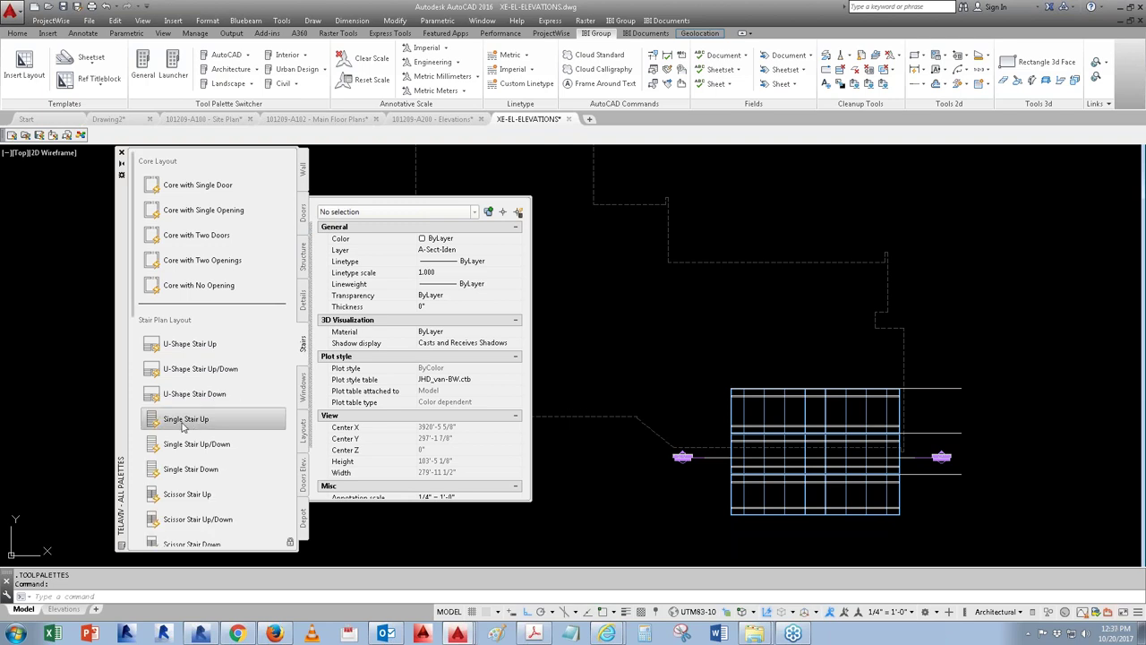
{"action": "left_click", "coordinate": [639, 376]}
{"action": "left_click", "coordinate": [640, 322]}
{"action": "left_click", "coordinate": [646, 344]}
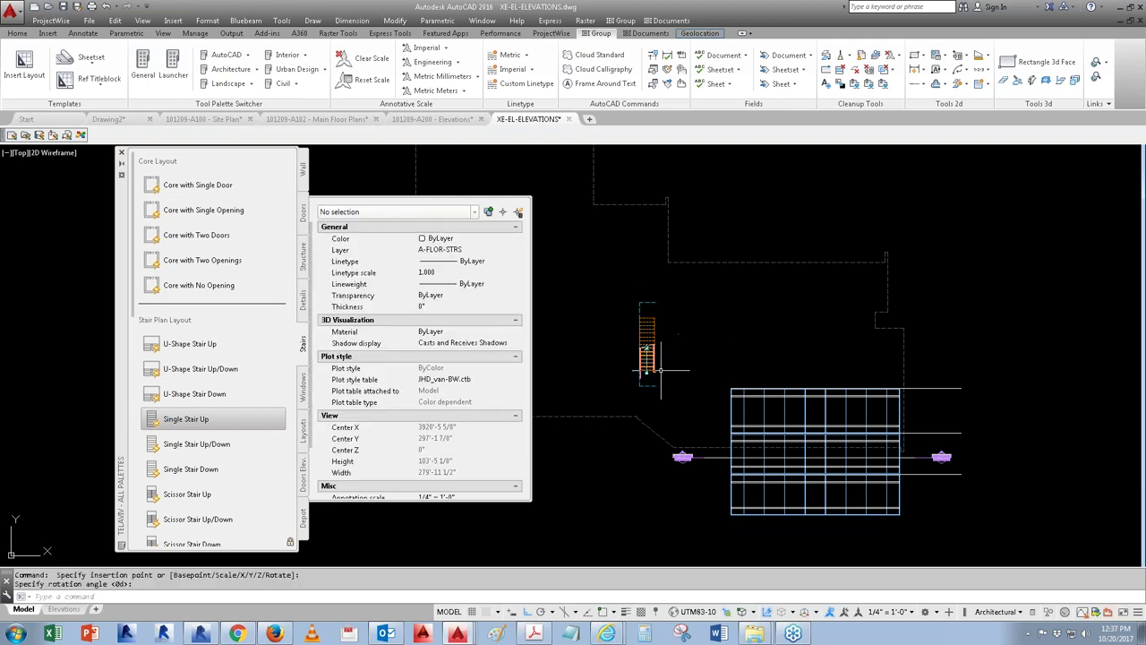
Step: Change the placed single stair block into the scissor stair variant using its visibility options
{"action": "left_click", "coordinate": [625, 358]}
{"action": "scroll", "coordinate": [627, 398], "scroll_direction": "up", "scroll_amount": 4}
{"action": "key", "text": "Escape"}
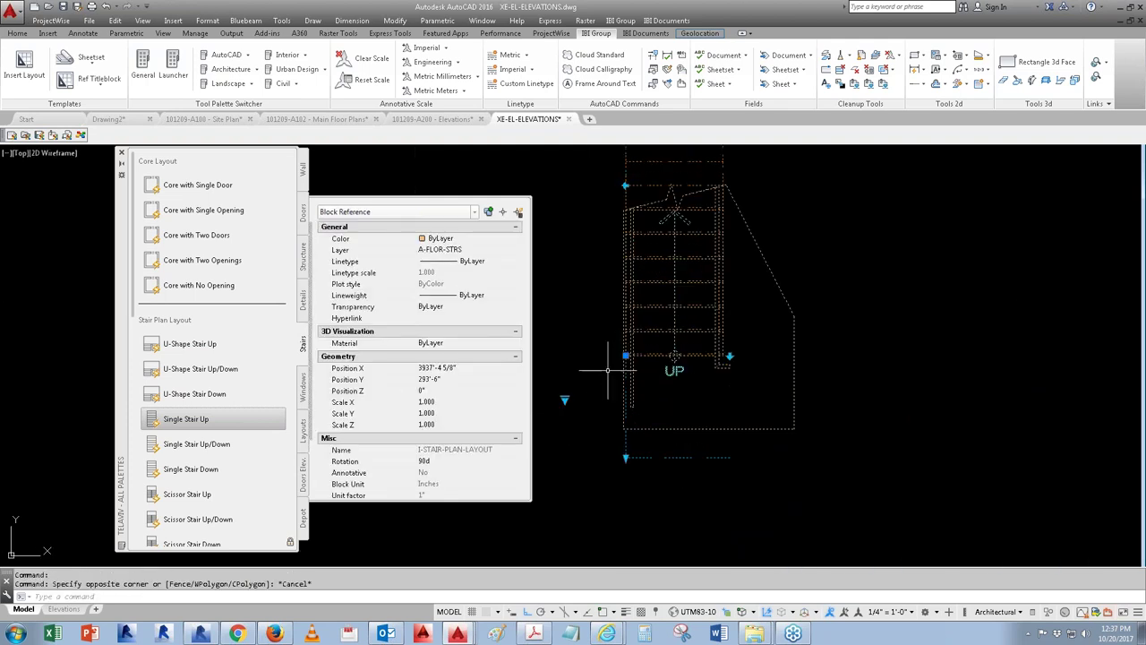
{"action": "left_click", "coordinate": [565, 401]}
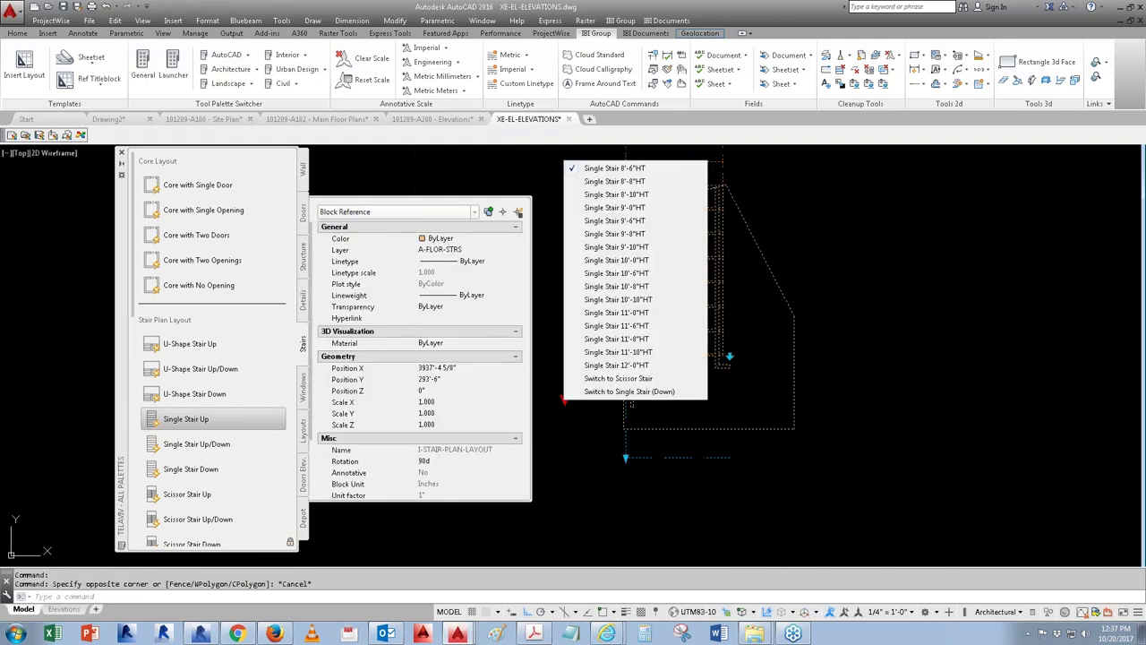
{"action": "left_click", "coordinate": [612, 379]}
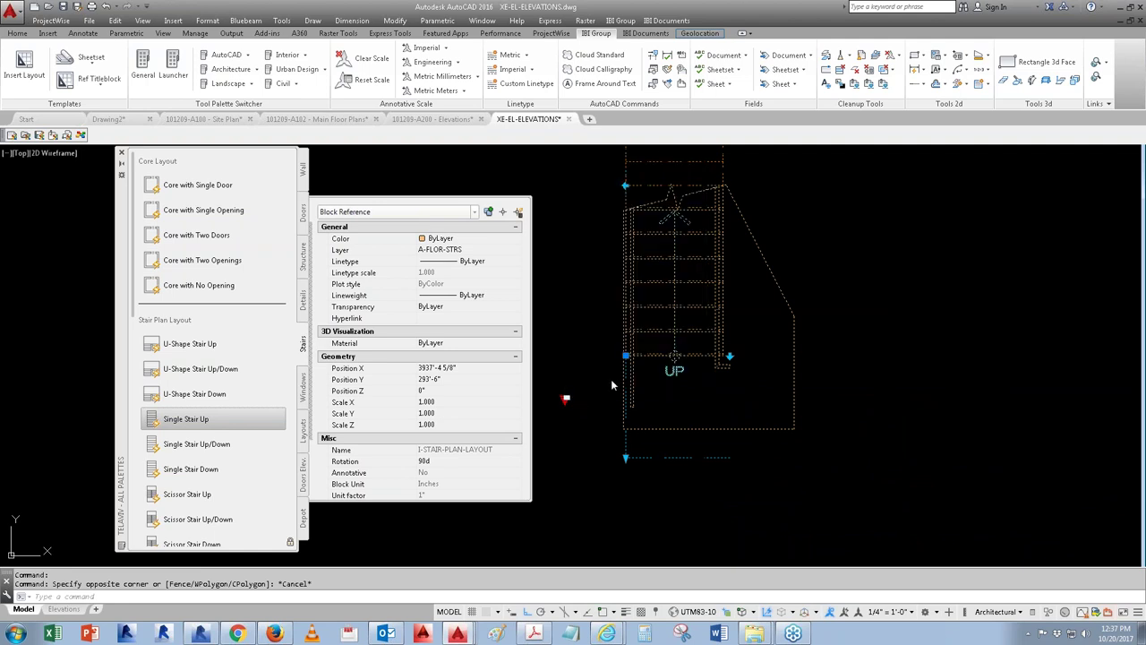
{"action": "scroll", "coordinate": [623, 479], "scroll_direction": "down", "scroll_amount": 2}
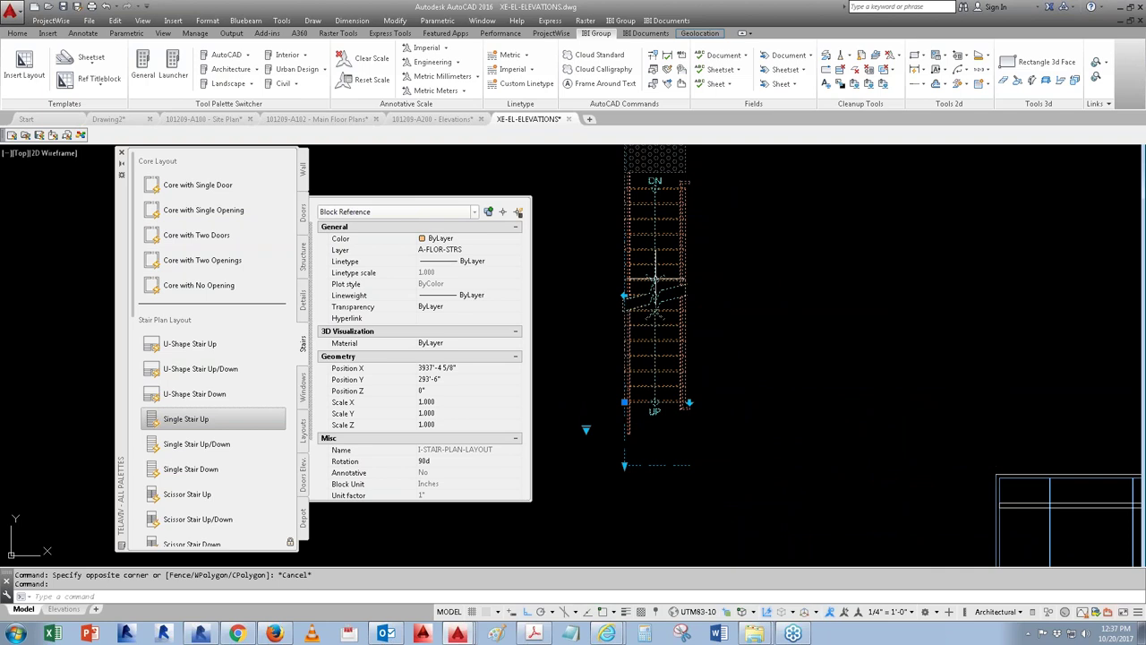
{"action": "key", "text": "Escape"}
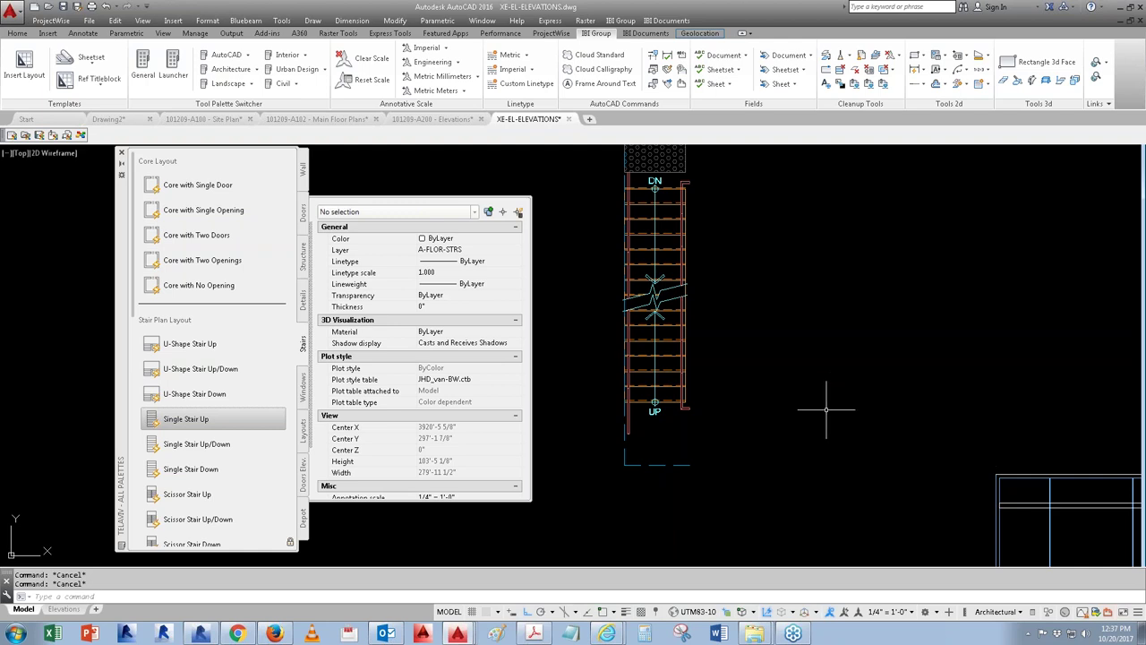
Step: Edit the stair's nested STAIR-I-PLAN block in place with Refedit and save the reference edits without drawing anything
{"action": "type", "text": "REF"}
{"action": "key", "text": "Return"}
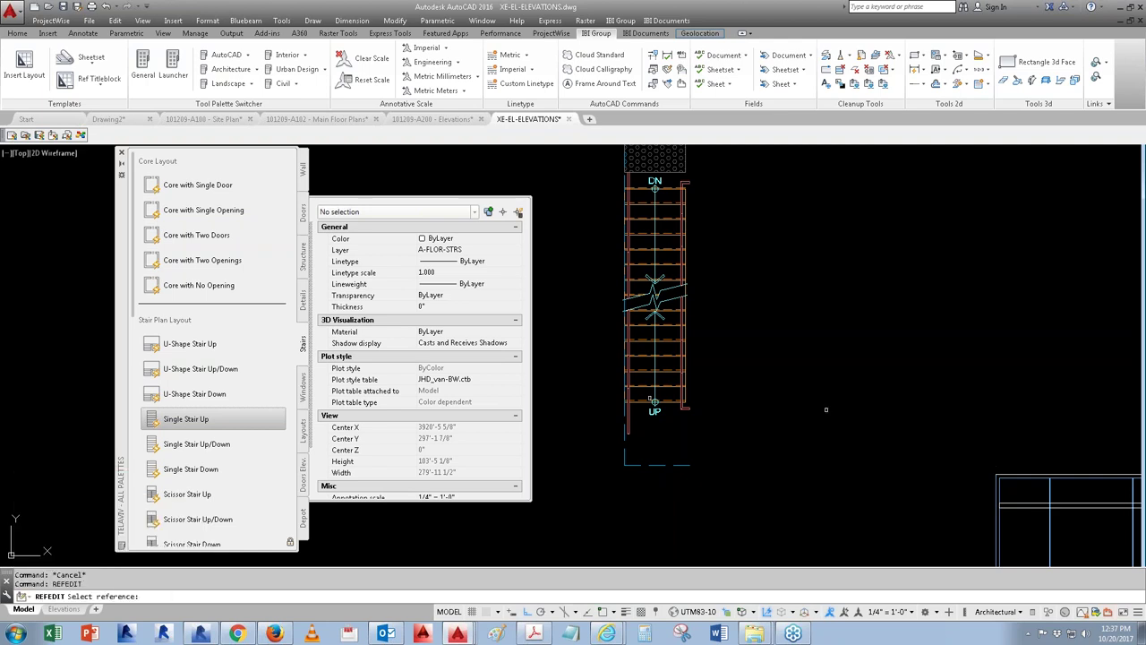
{"action": "left_click", "coordinate": [652, 398]}
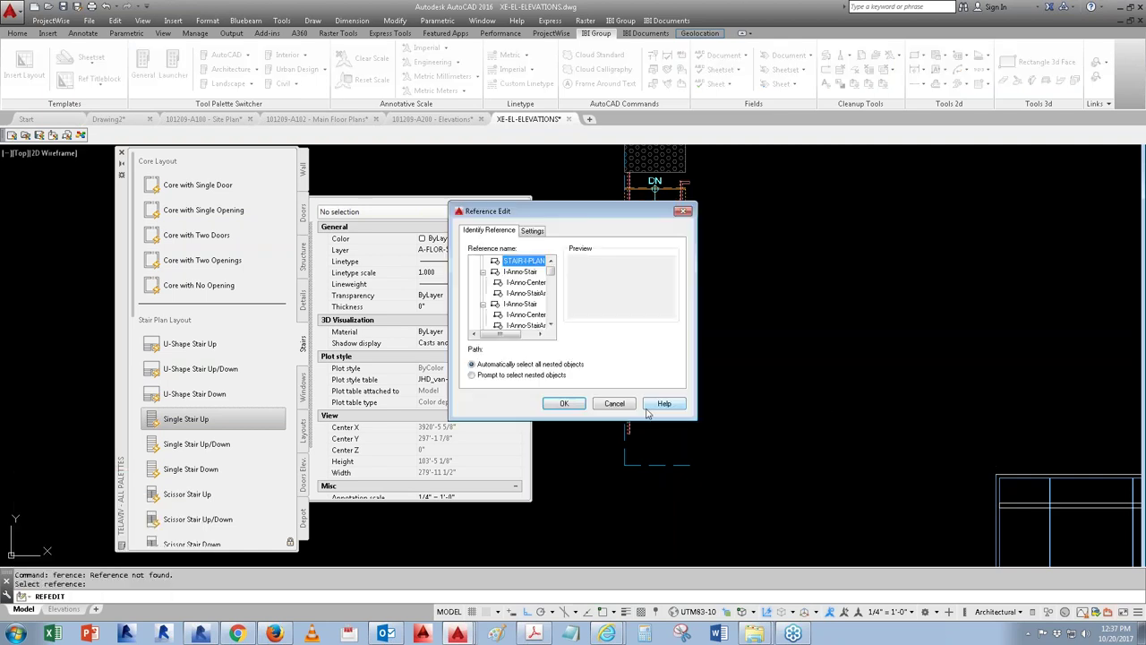
{"action": "left_click", "coordinate": [568, 402]}
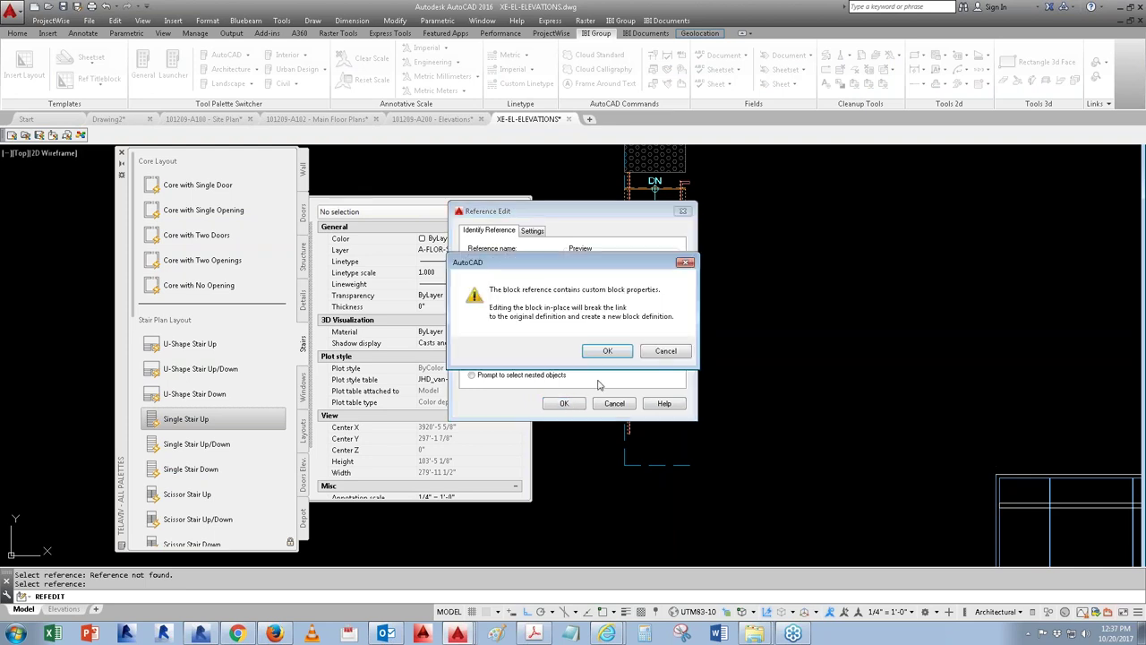
{"action": "left_click", "coordinate": [606, 352]}
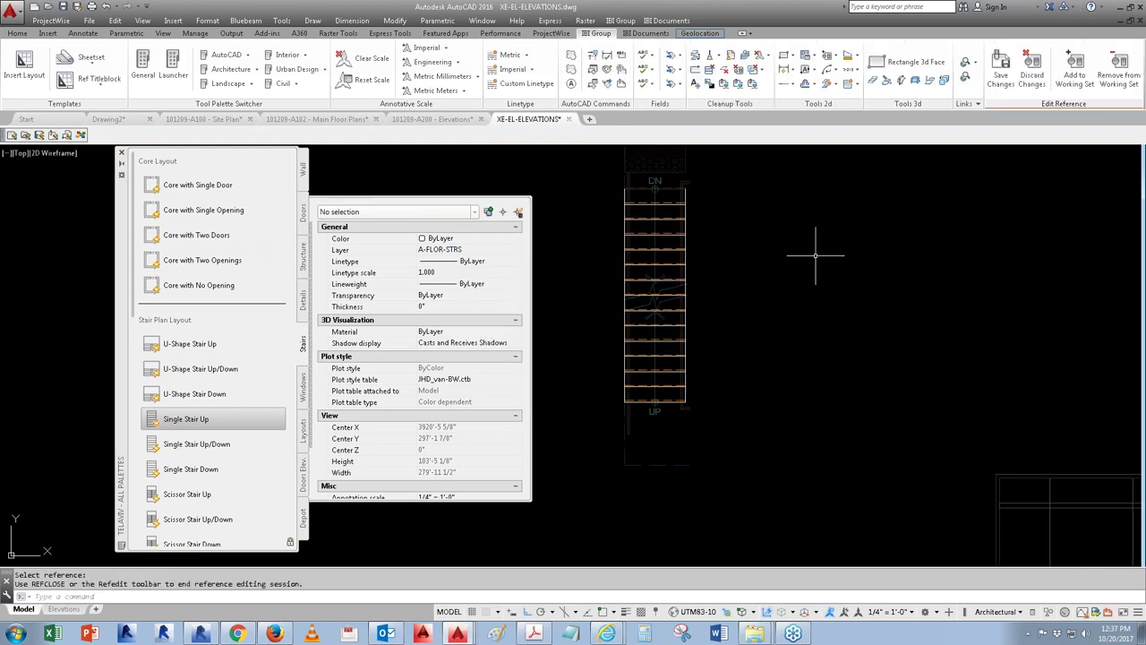
{"action": "left_click", "coordinate": [1001, 68]}
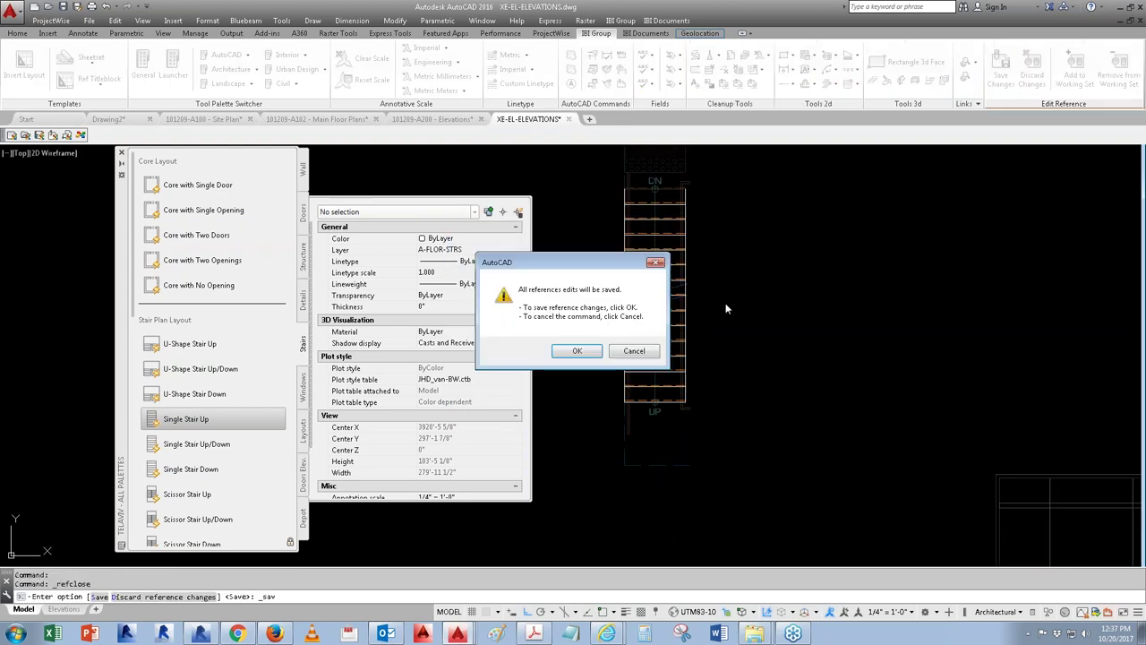
{"action": "left_click", "coordinate": [577, 351]}
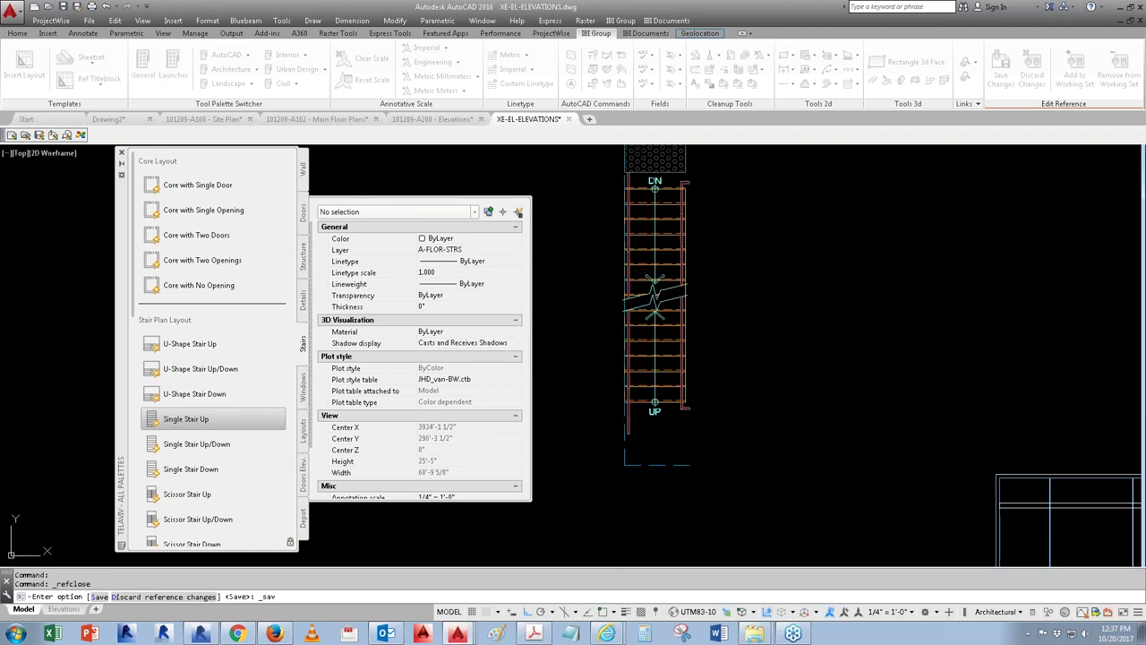
Step: Open the stair's top-level I-STAIR-PLAN-LAYOUT block for in-place editing with Refedit, accepting a new block definition
{"action": "left_click", "coordinate": [658, 385]}
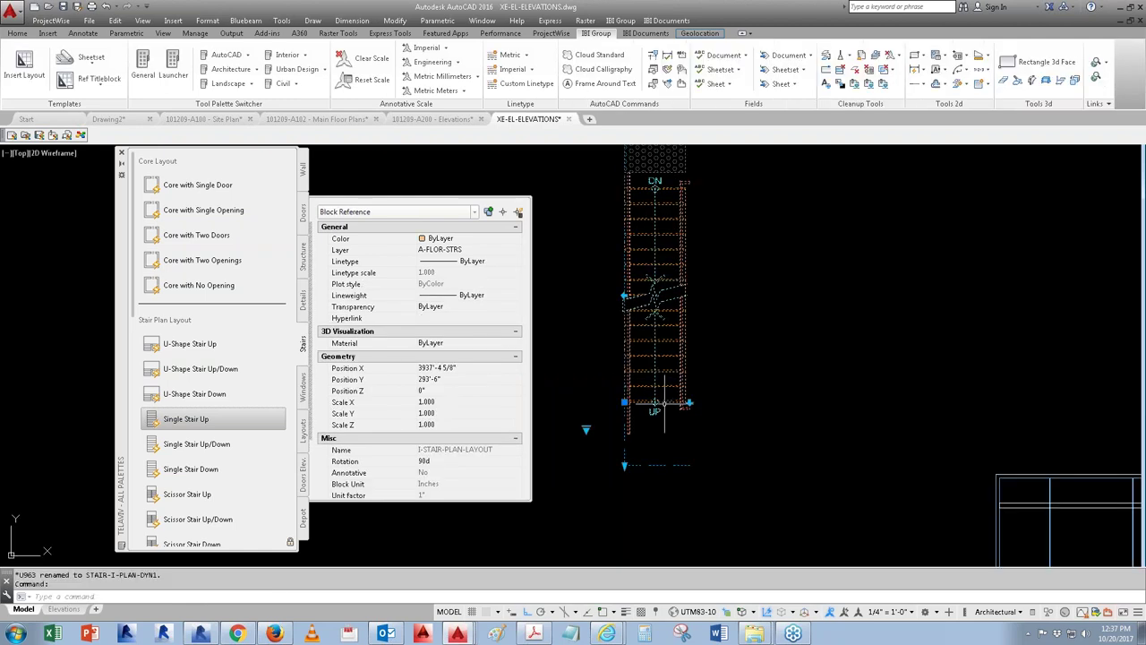
{"action": "right_click", "coordinate": [665, 403]}
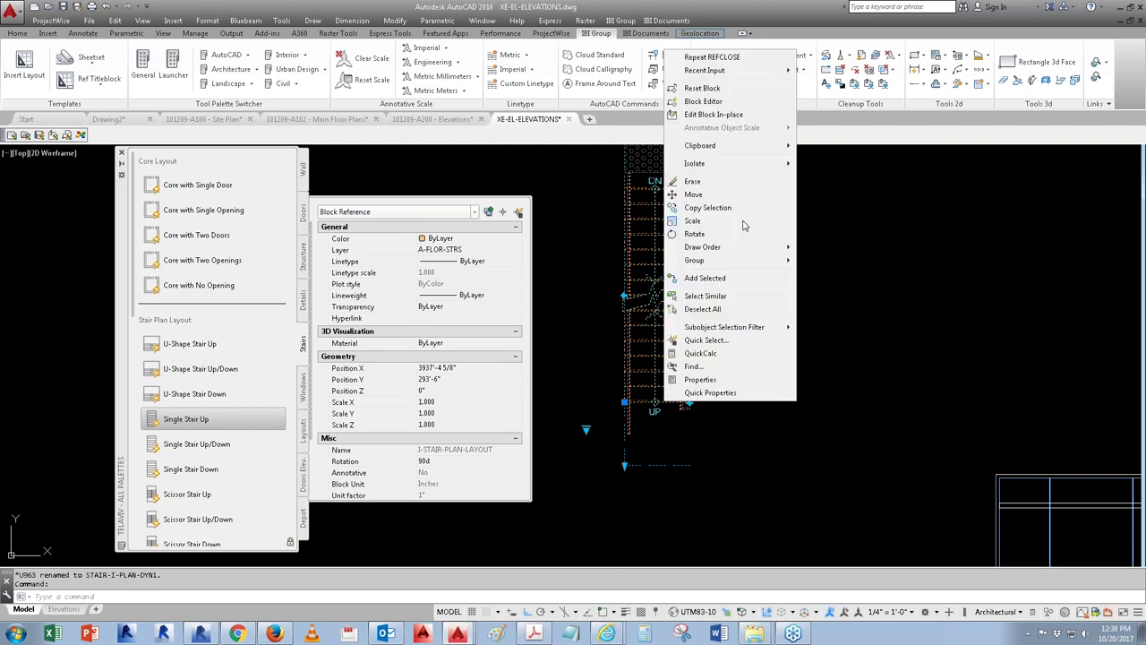
{"action": "key", "text": "Escape"}
{"action": "type", "text": "refedit"}
{"action": "key", "text": "Return"}
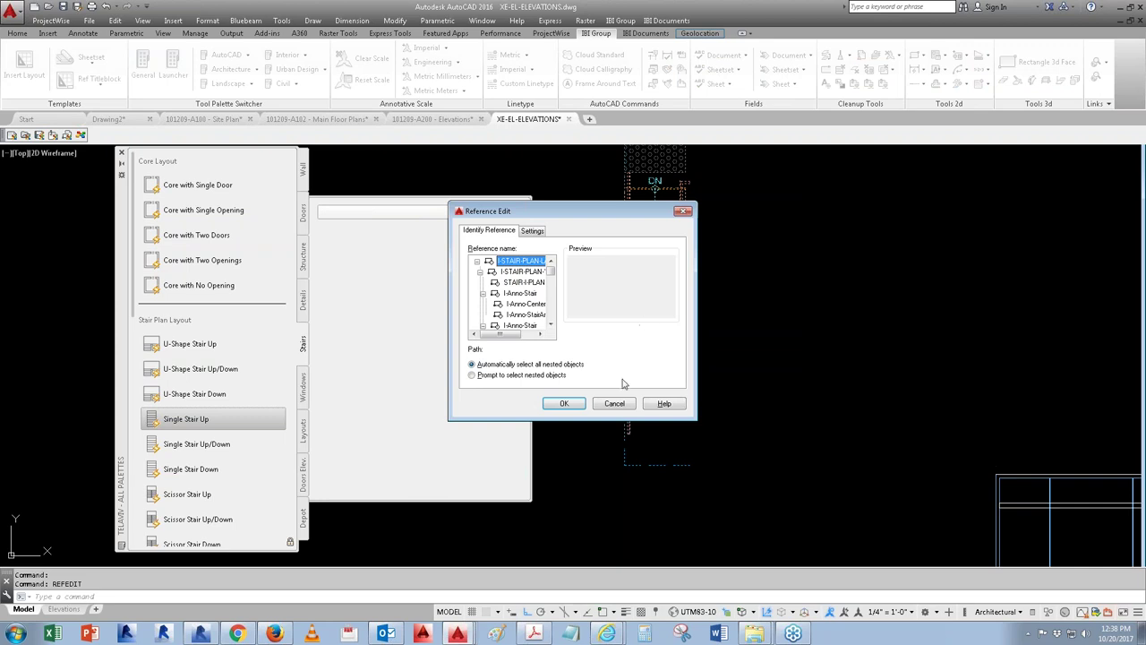
{"action": "left_click", "coordinate": [577, 403]}
{"action": "left_click", "coordinate": [627, 351]}
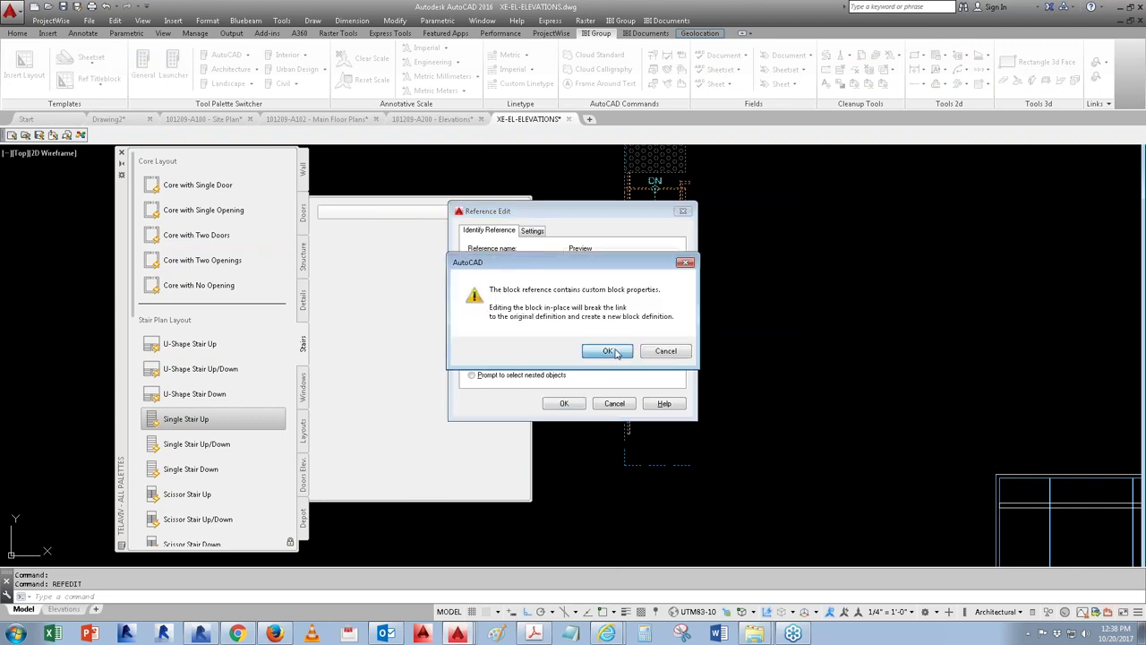
Step: Draw a small vertical rectangle beside the stair within the reference and save the edits to the block
{"action": "left_click", "coordinate": [706, 347]}
{"action": "left_click", "coordinate": [734, 292]}
{"action": "key", "text": "Escape"}
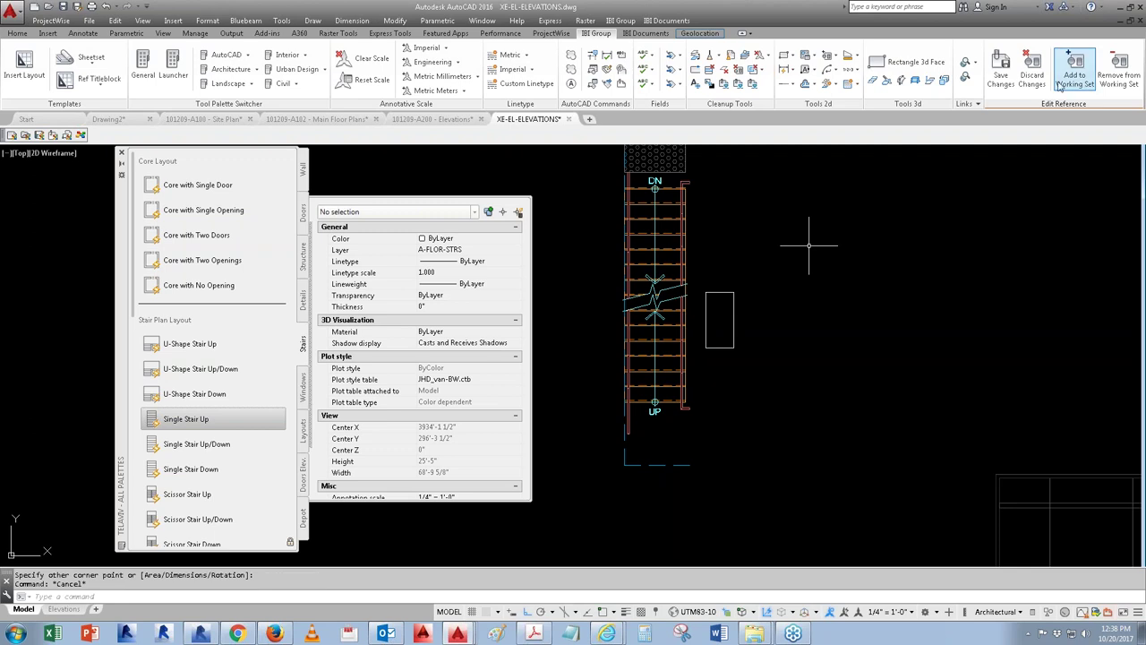
{"action": "left_click", "coordinate": [1002, 74]}
{"action": "left_click", "coordinate": [573, 350]}
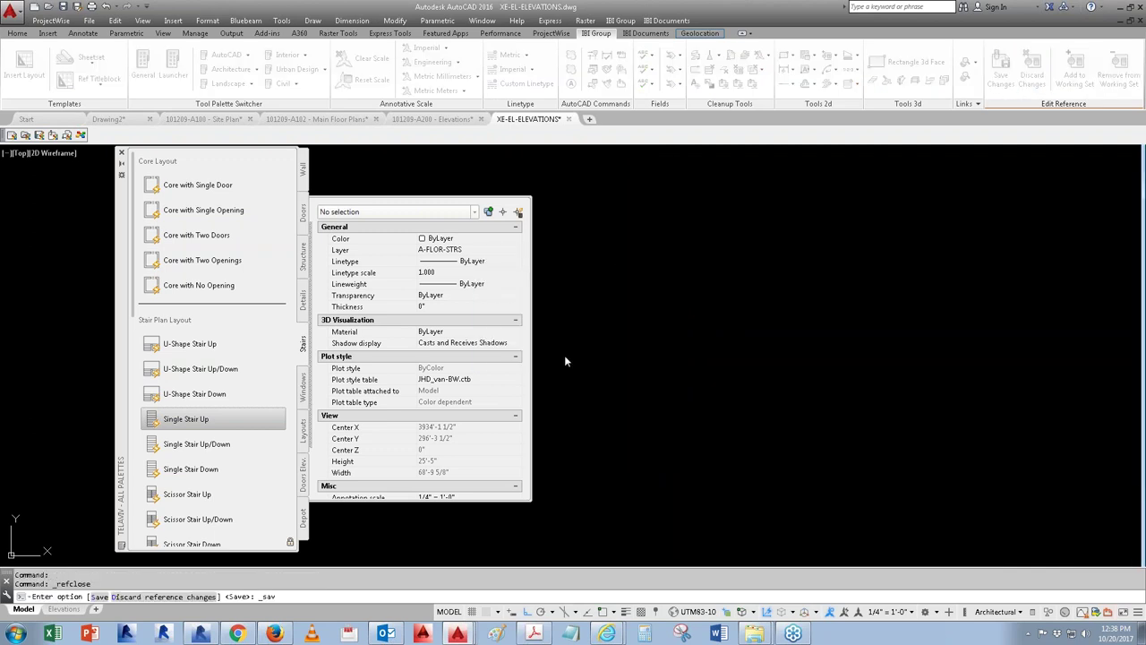
Step: Select the edited stair block and list its block name and properties
{"action": "left_click", "coordinate": [737, 389]}
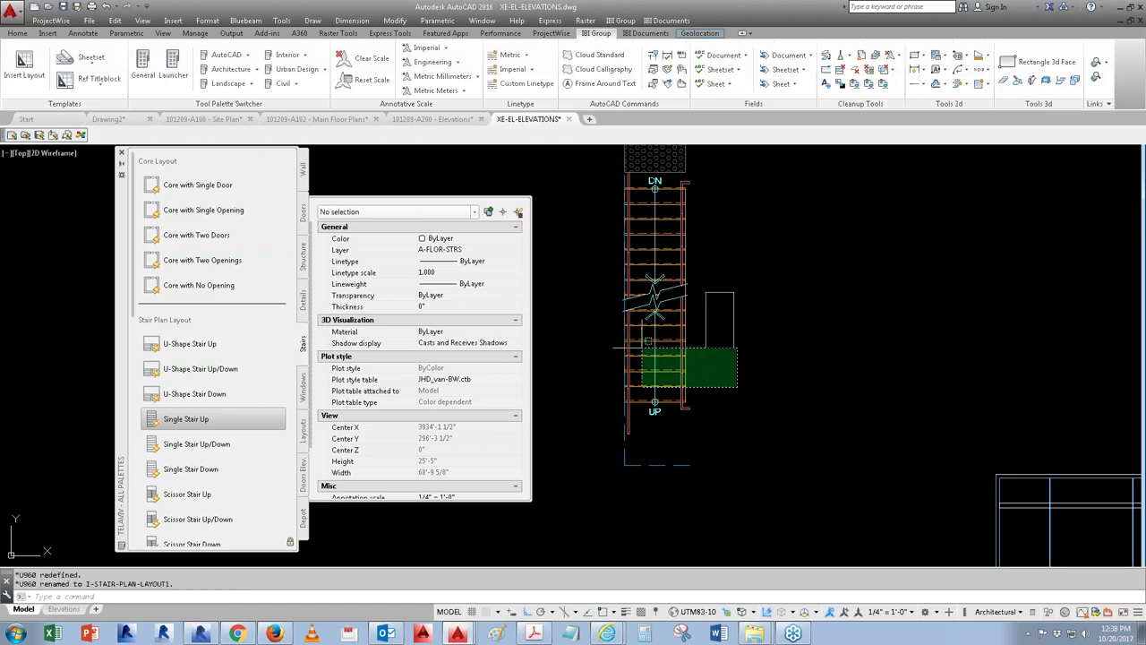
{"action": "left_click", "coordinate": [612, 319]}
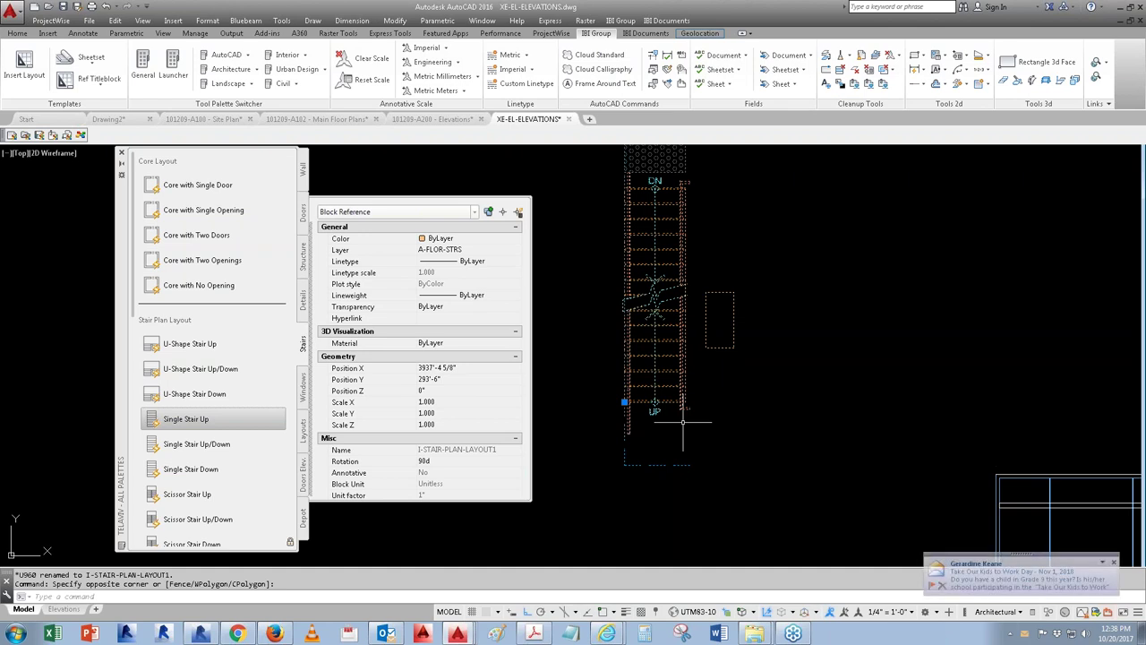
{"action": "type", "text": "LI"}
{"action": "key", "text": "Return"}
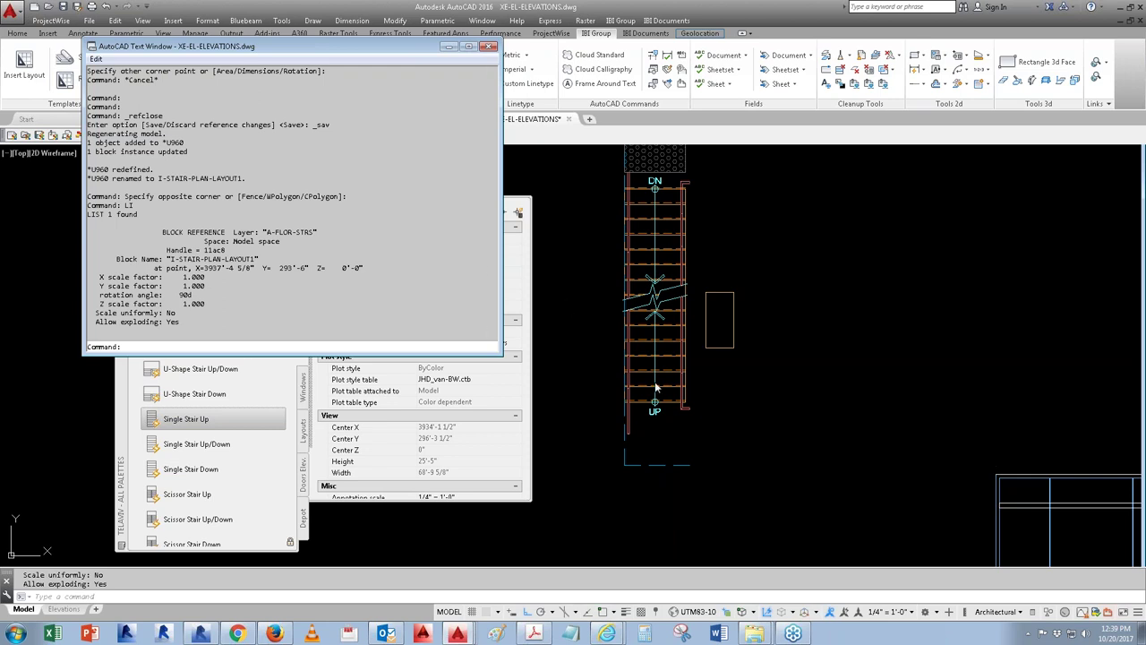
{"action": "key", "text": "F2"}
Step: Erase the edited stair block from the drawing
{"action": "left_click", "coordinate": [644, 351]}
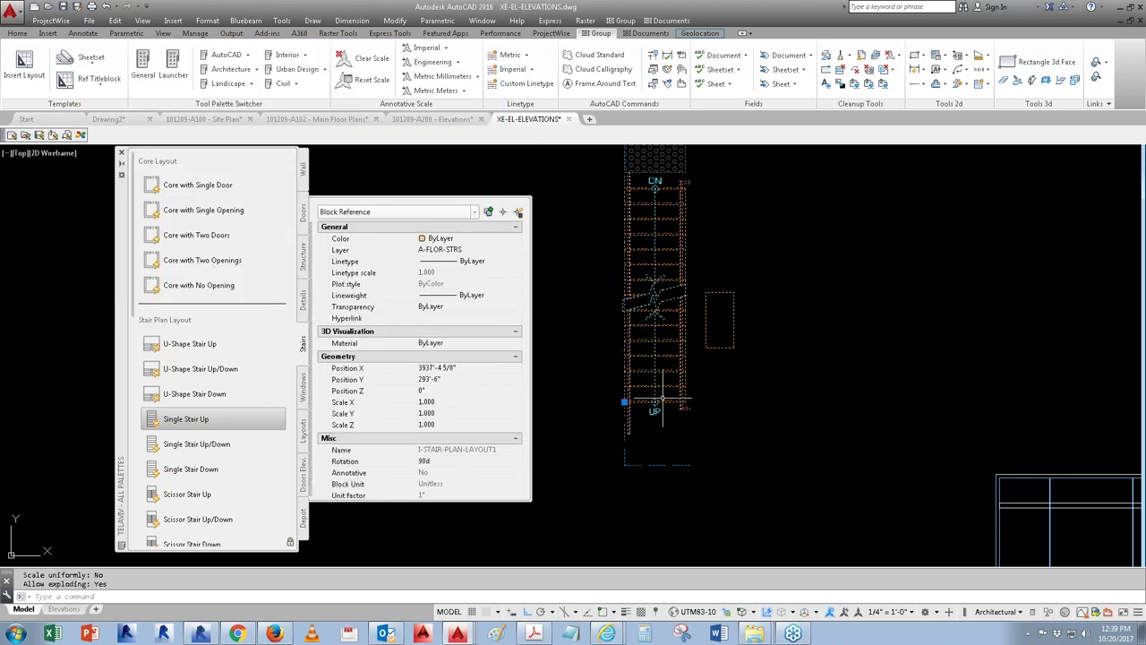
{"action": "type", "text": "e"}
{"action": "key", "text": "Return"}
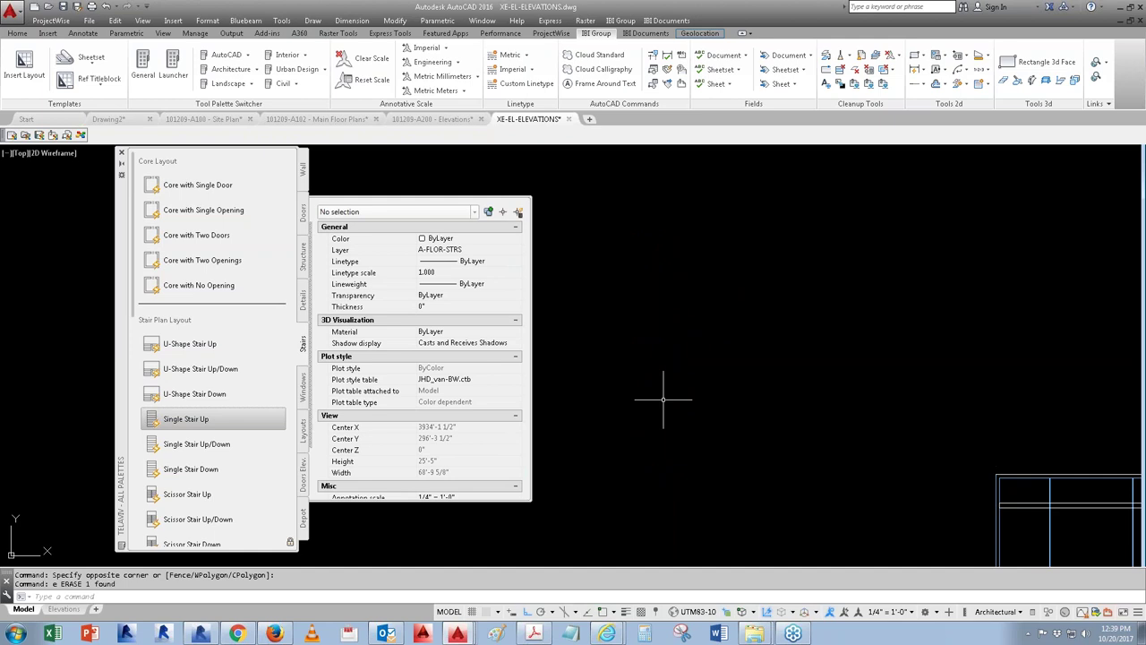
Step: Review the drawing's layers in the layer properties, and its available text styles
{"action": "type", "text": "la"}
{"action": "key", "text": "Return"}
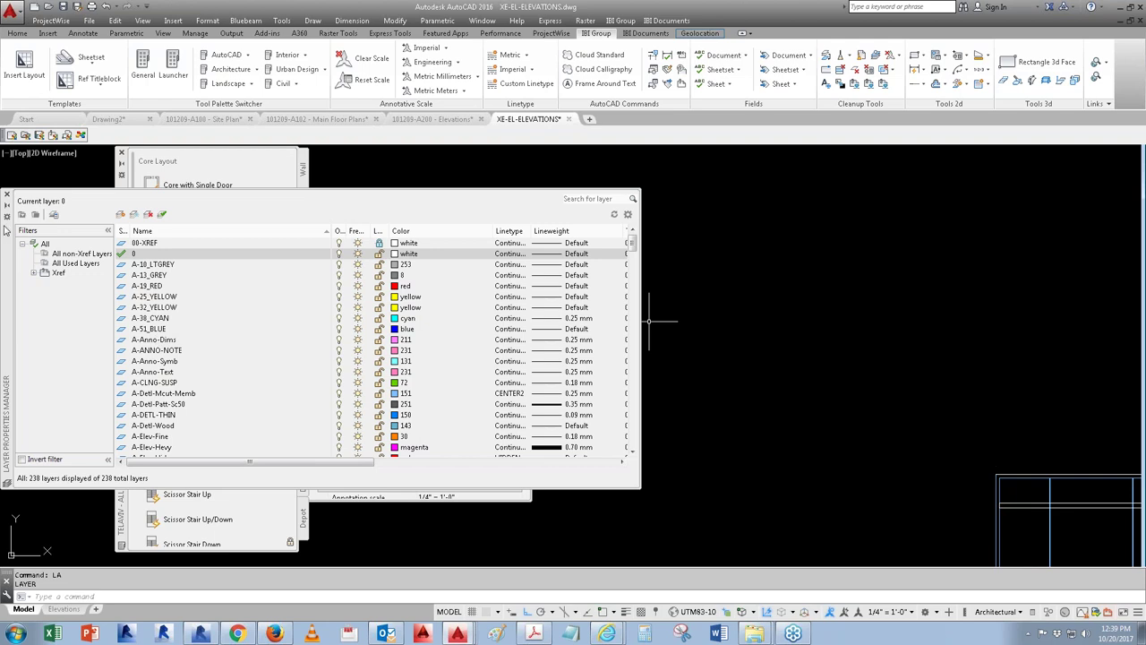
{"action": "left_click", "coordinate": [7, 193]}
{"action": "type", "text": "st"}
{"action": "key", "text": "Return"}
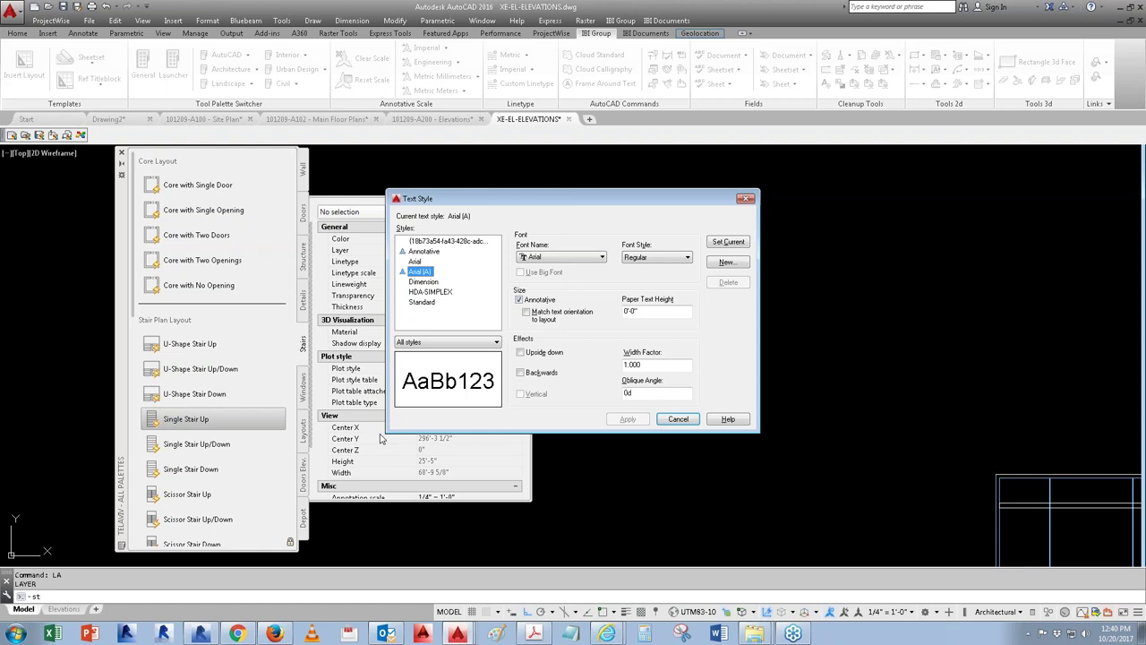
{"action": "left_click", "coordinate": [678, 419]}
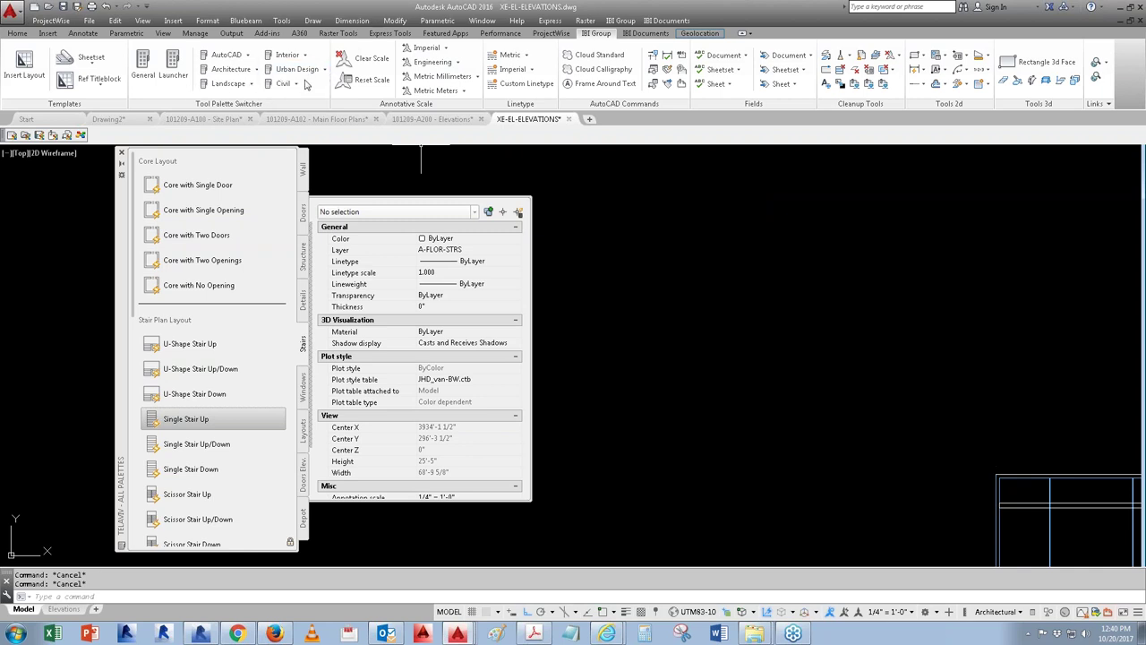
Step: Switch the tool palettes to the TelAviv project set and insert its Room Tag block with the default attribute values
{"action": "left_click", "coordinate": [257, 71]}
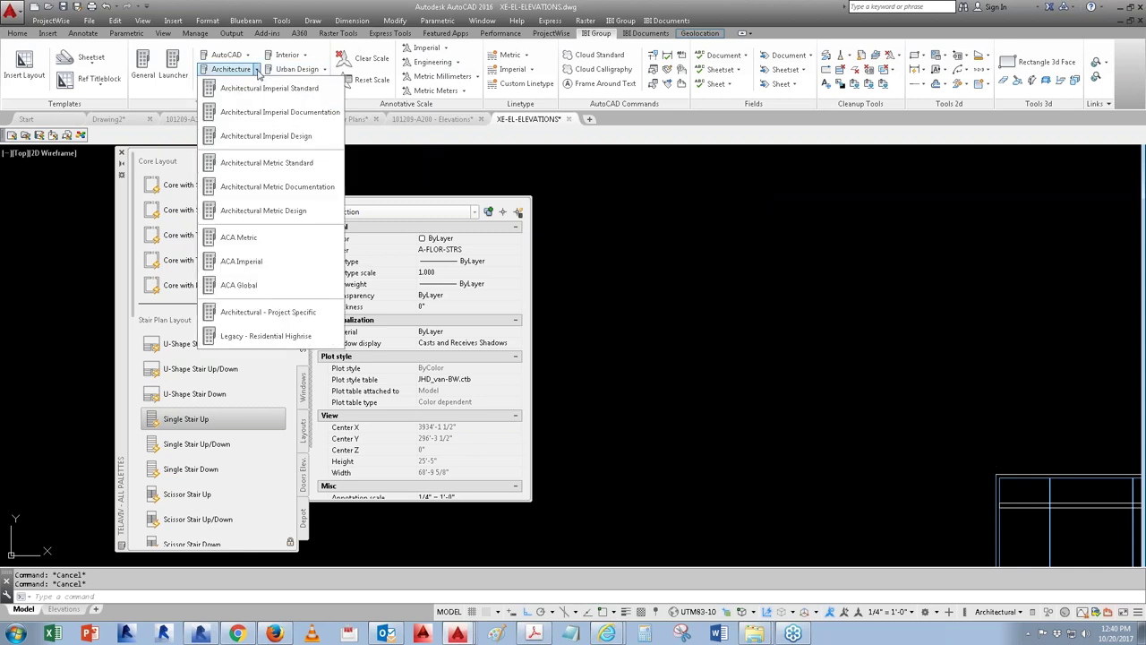
{"action": "left_click", "coordinate": [265, 336]}
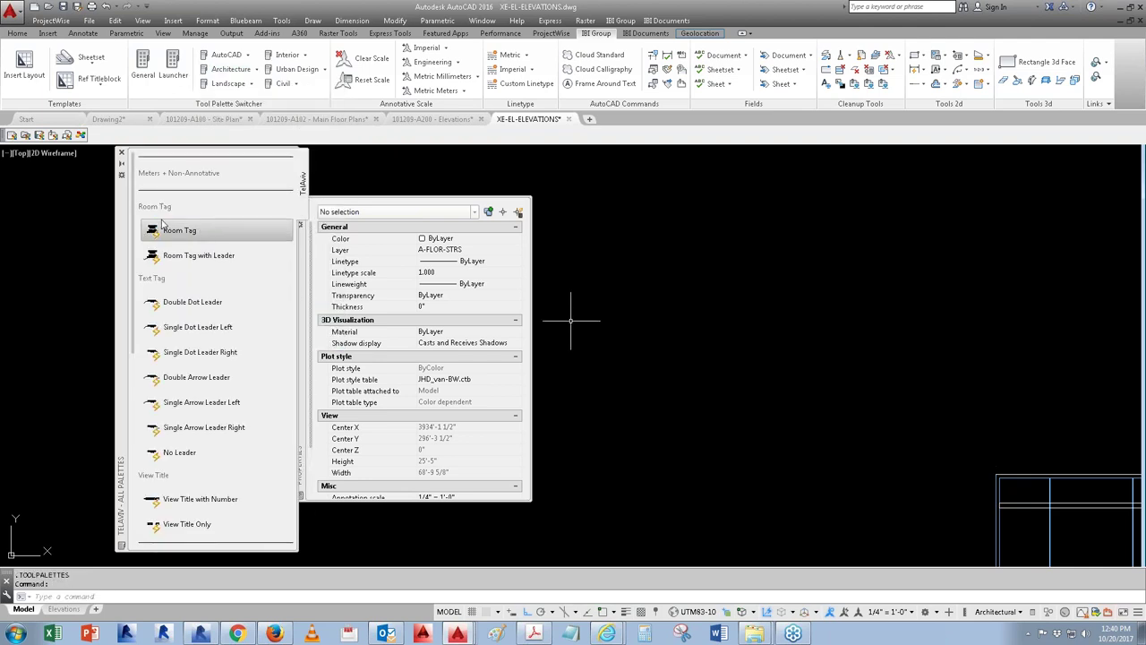
{"action": "left_click", "coordinate": [161, 225]}
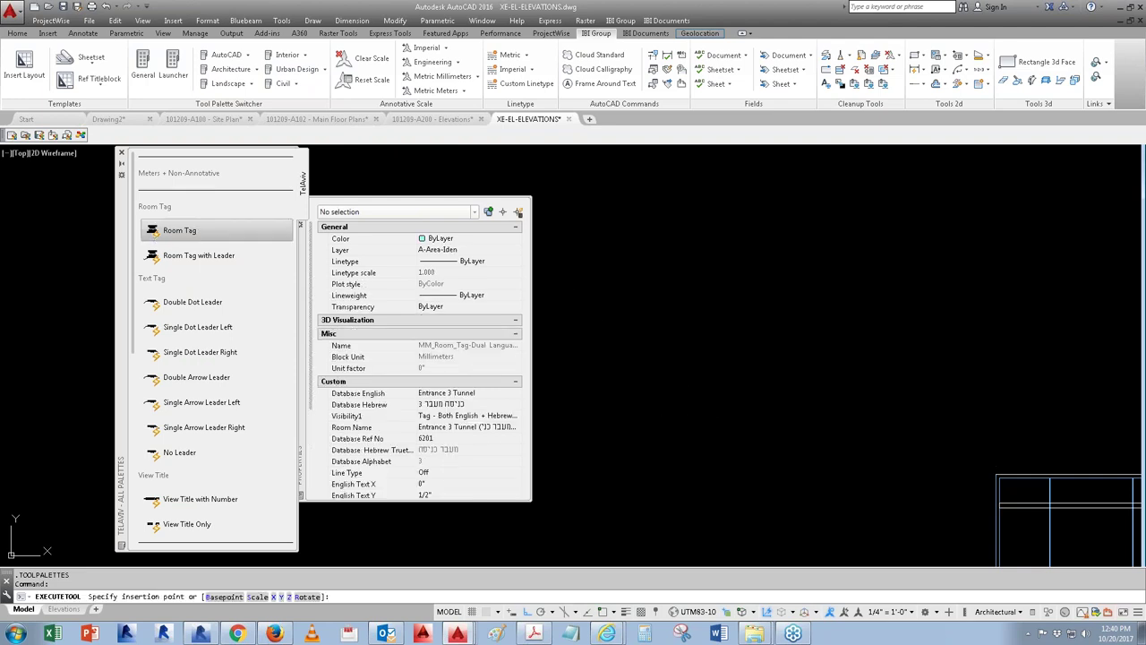
{"action": "left_click", "coordinate": [698, 448]}
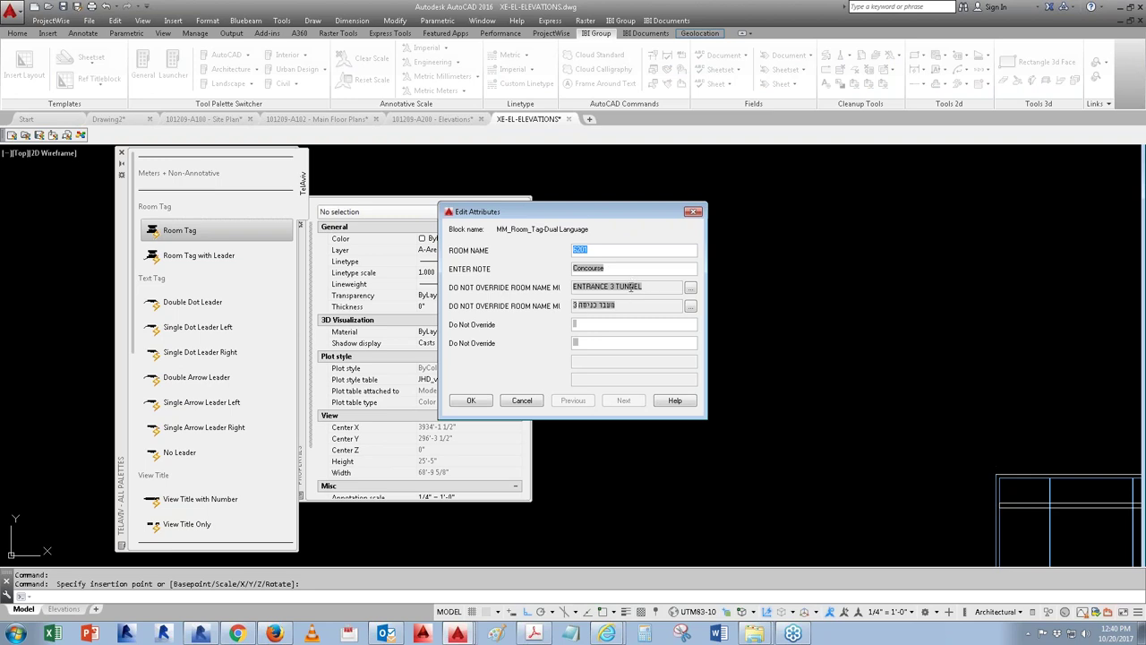
{"action": "left_click", "coordinate": [467, 400]}
Step: Set the inserted room tag's room name to Fire Protection Equipment Room and regenerate the drawing
{"action": "scroll", "coordinate": [715, 417], "scroll_direction": "up", "scroll_amount": 4}
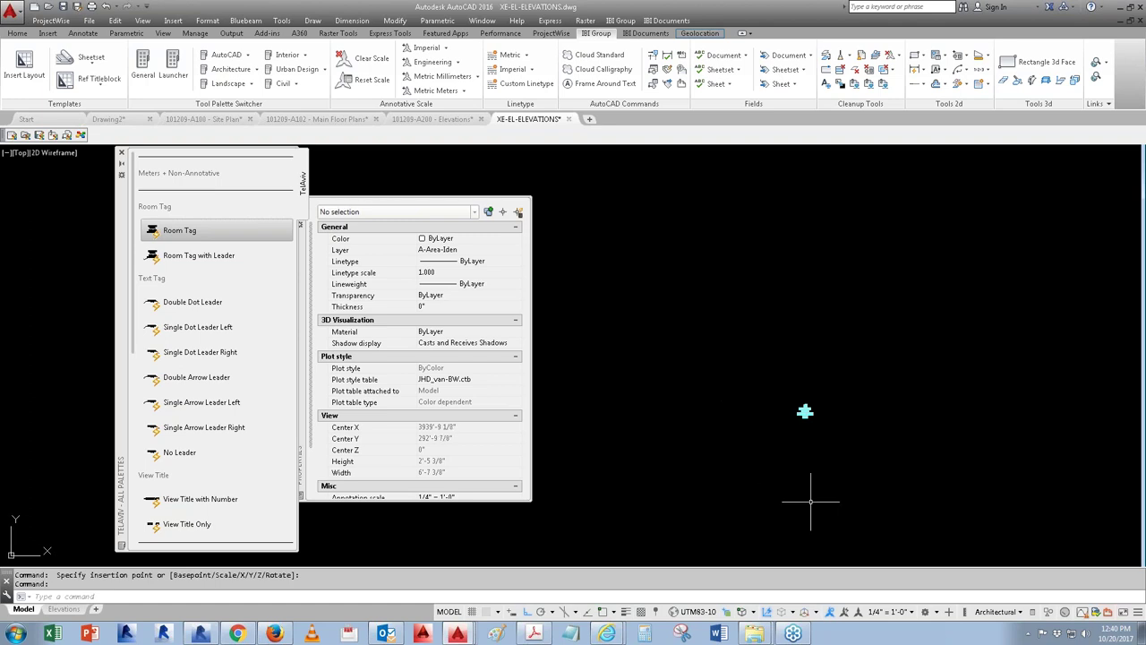
{"action": "scroll", "coordinate": [810, 501], "scroll_direction": "up", "scroll_amount": 6}
{"action": "middle_click_drag", "start_coordinate": [810, 501], "coordinate": [803, 517]}
{"action": "middle_click_drag", "start_coordinate": [809, 235], "coordinate": [866, 410]}
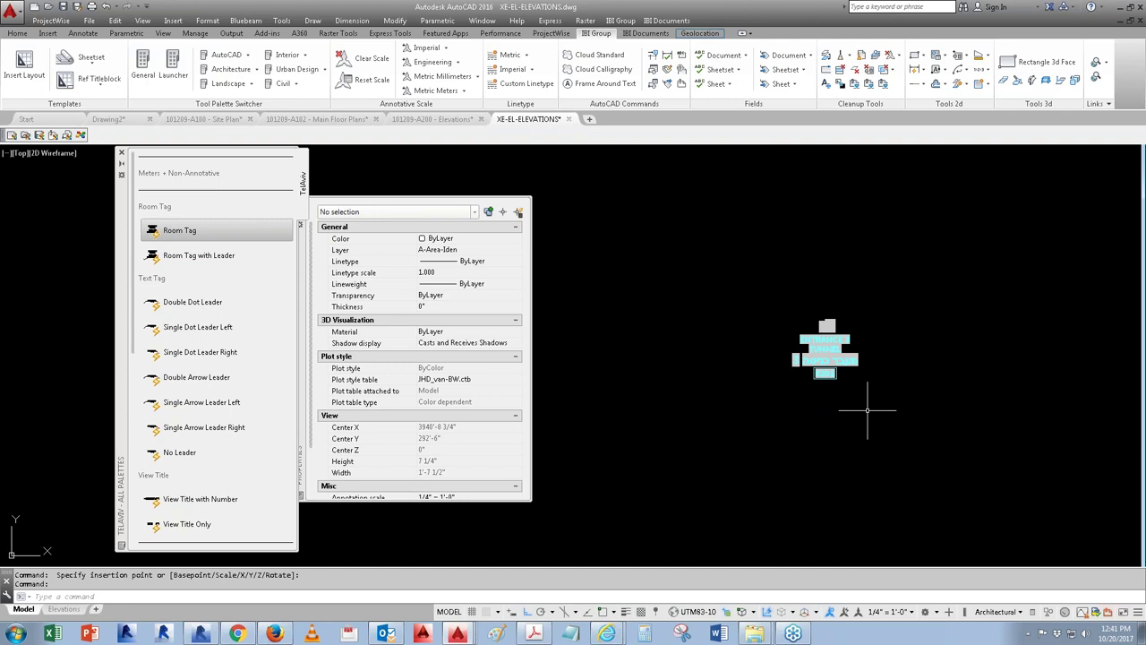
{"action": "left_click", "coordinate": [866, 410]}
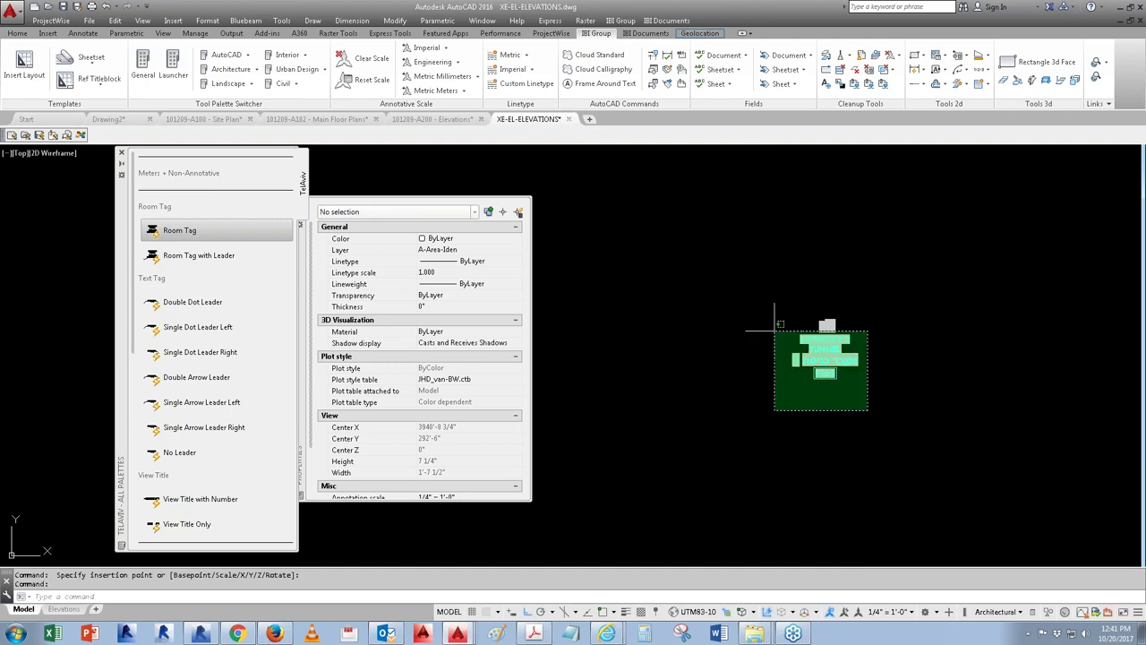
{"action": "left_click", "coordinate": [759, 319]}
{"action": "scroll", "coordinate": [779, 381], "scroll_direction": "up", "scroll_amount": 2}
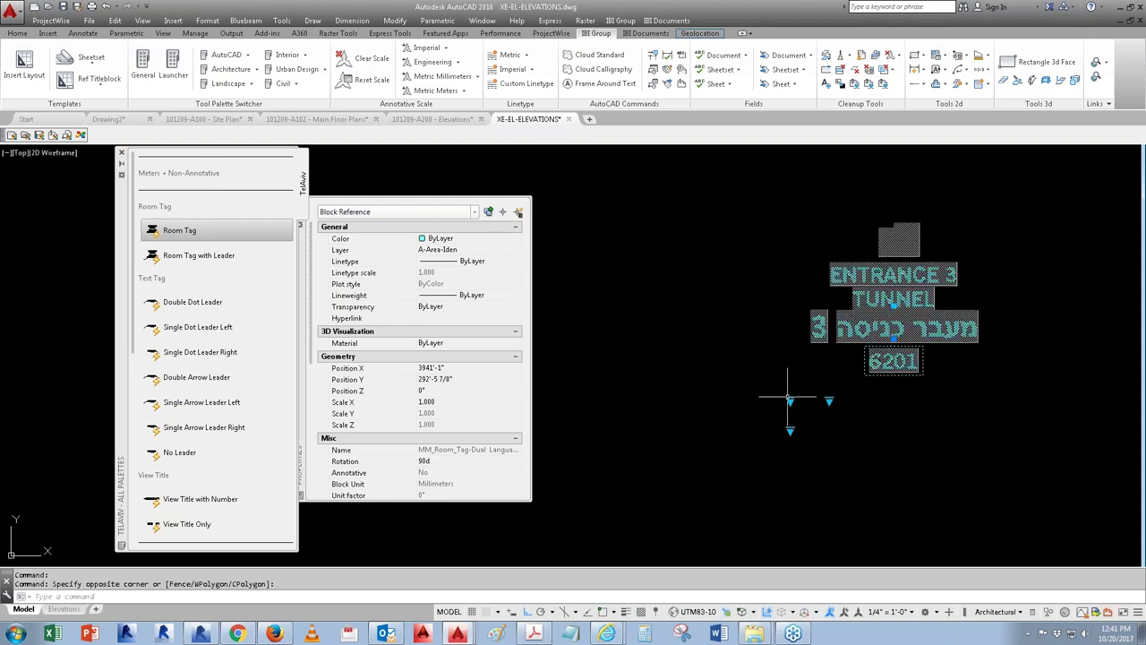
{"action": "left_click", "coordinate": [789, 401]}
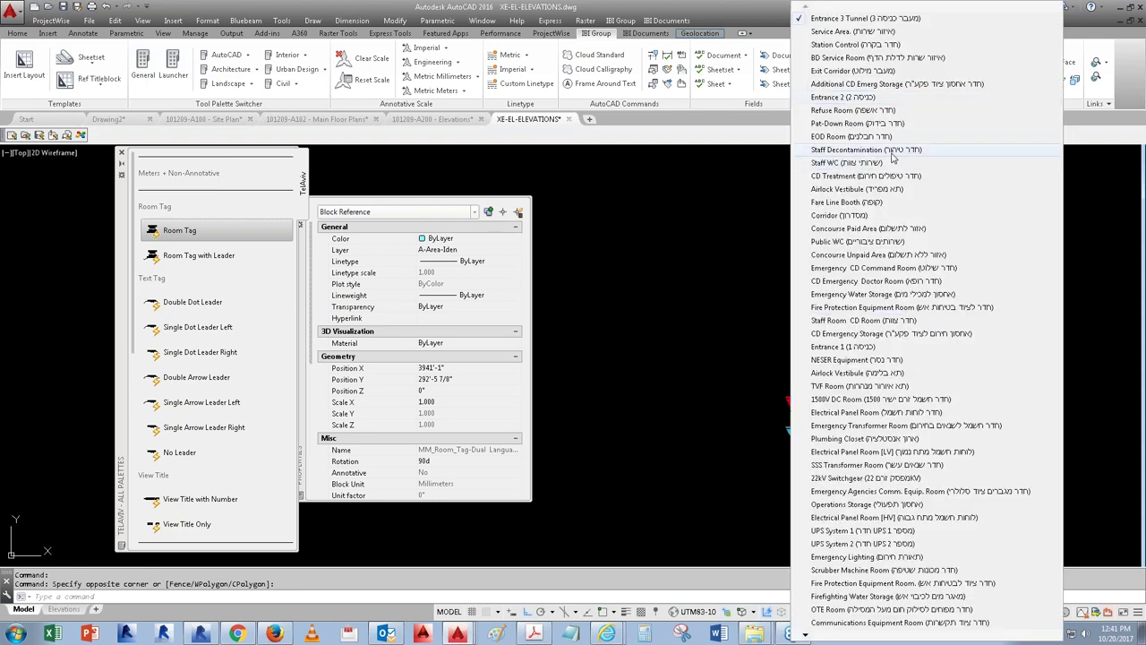
{"action": "key", "text": "Escape"}
{"action": "key", "text": "Escape"}
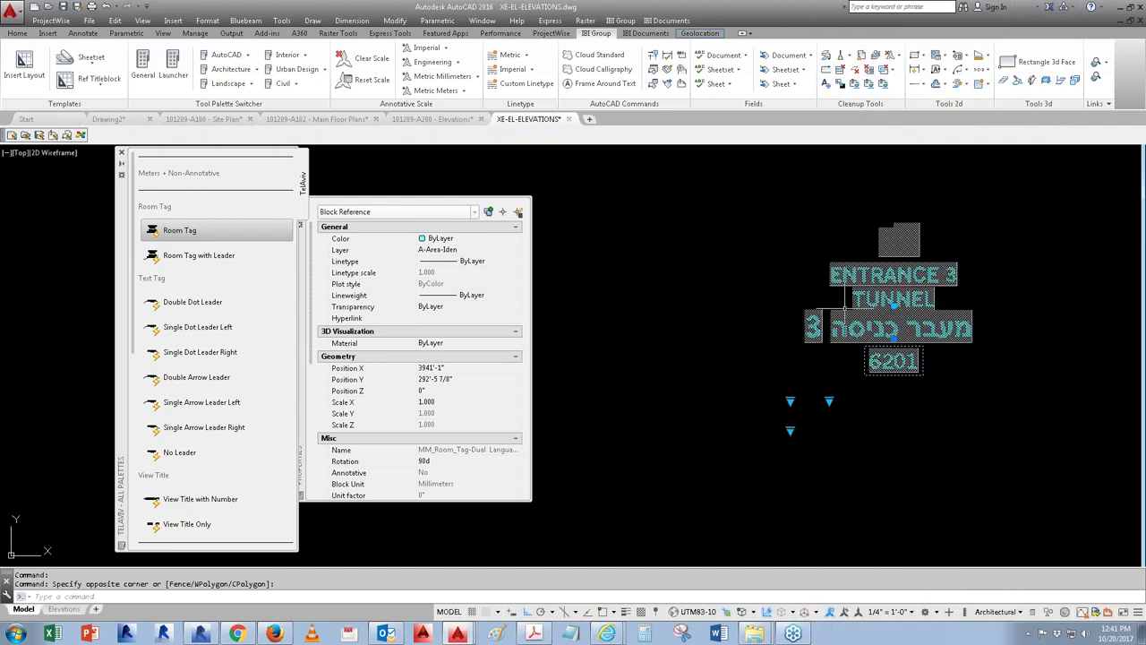
{"action": "key", "text": "Escape"}
{"action": "key", "text": "Escape"}
{"action": "type", "text": "re"}
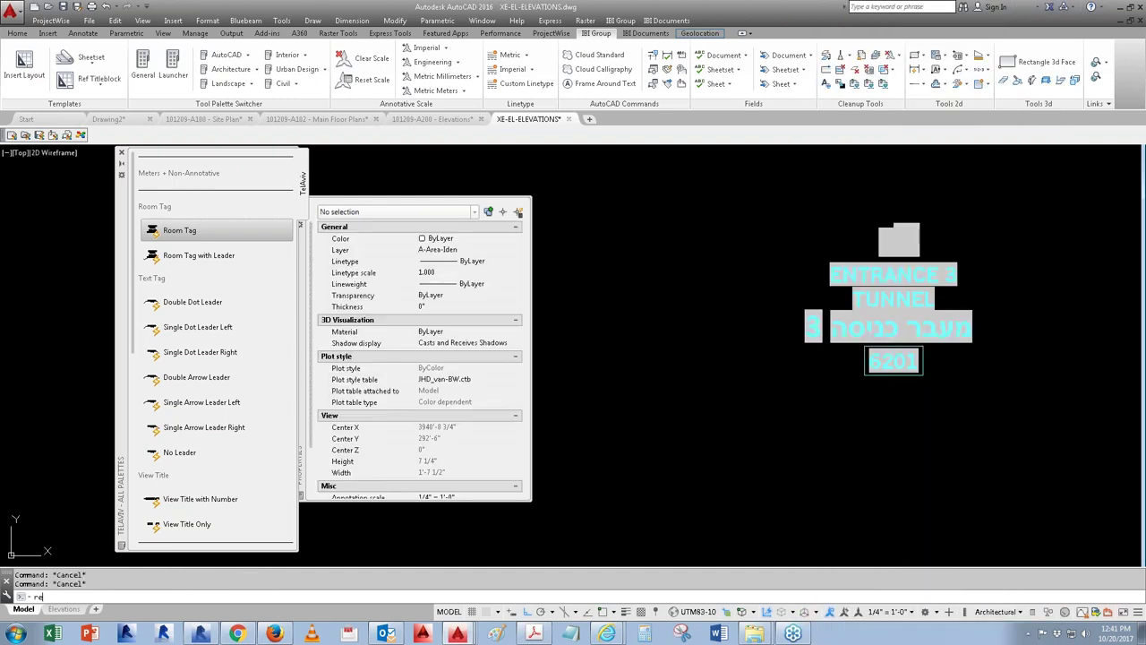
{"action": "key", "text": "Return"}
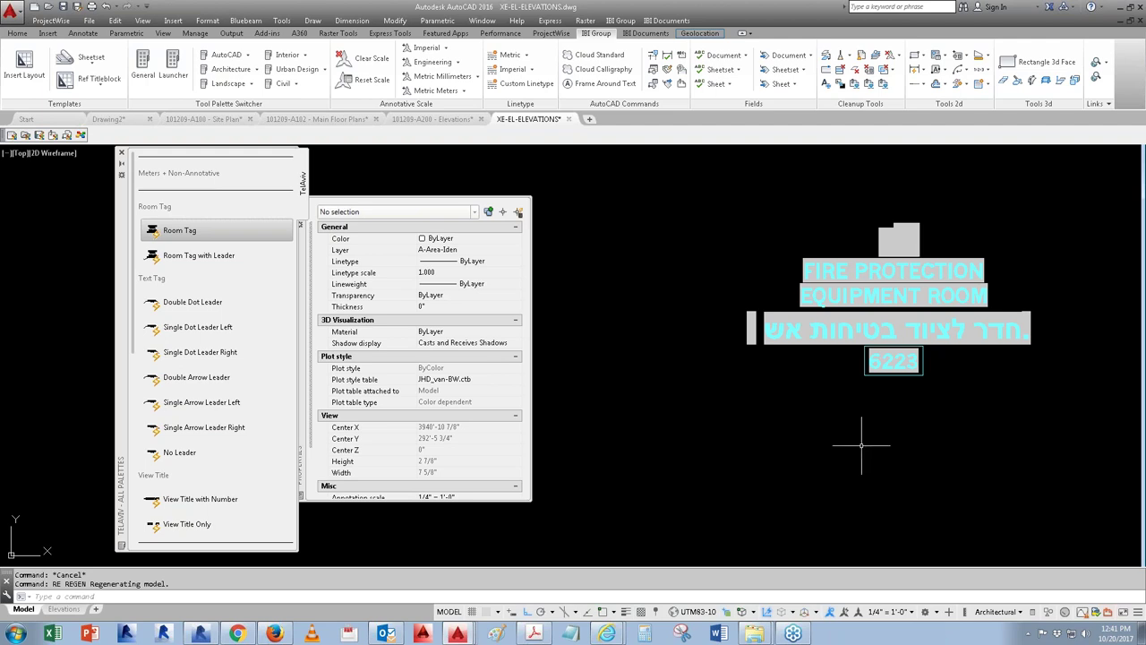
Step: Switch the room tag's visibility state to Tag - Both English + Hebrew (User Define)
{"action": "left_click", "coordinate": [916, 438]}
{"action": "left_click", "coordinate": [841, 335]}
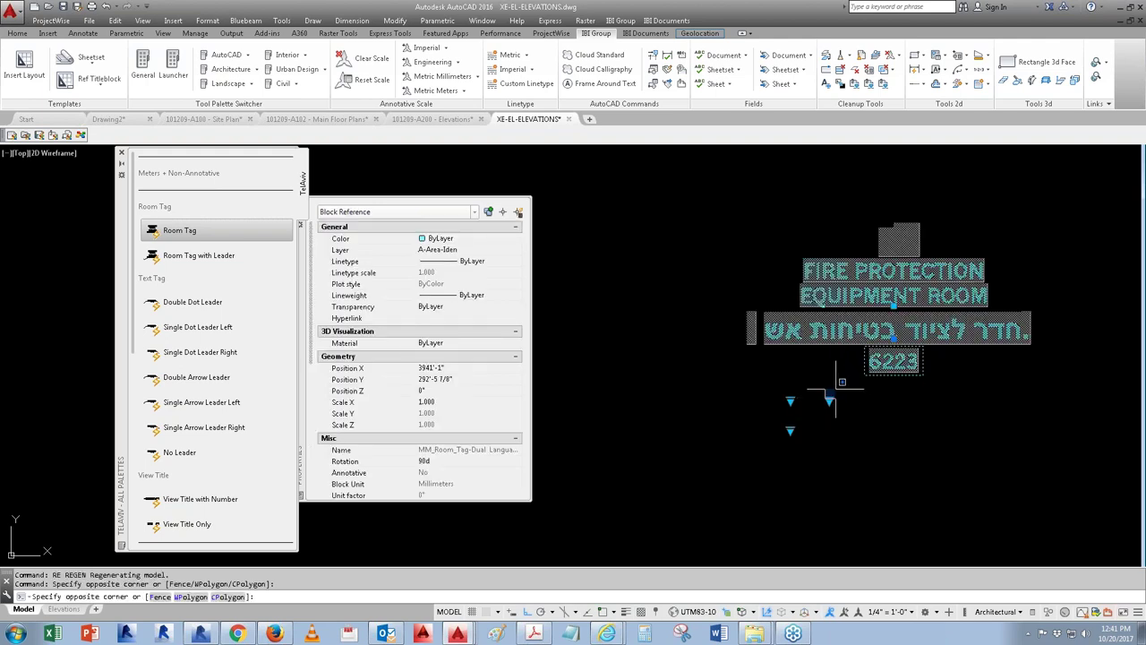
{"action": "left_click", "coordinate": [828, 400]}
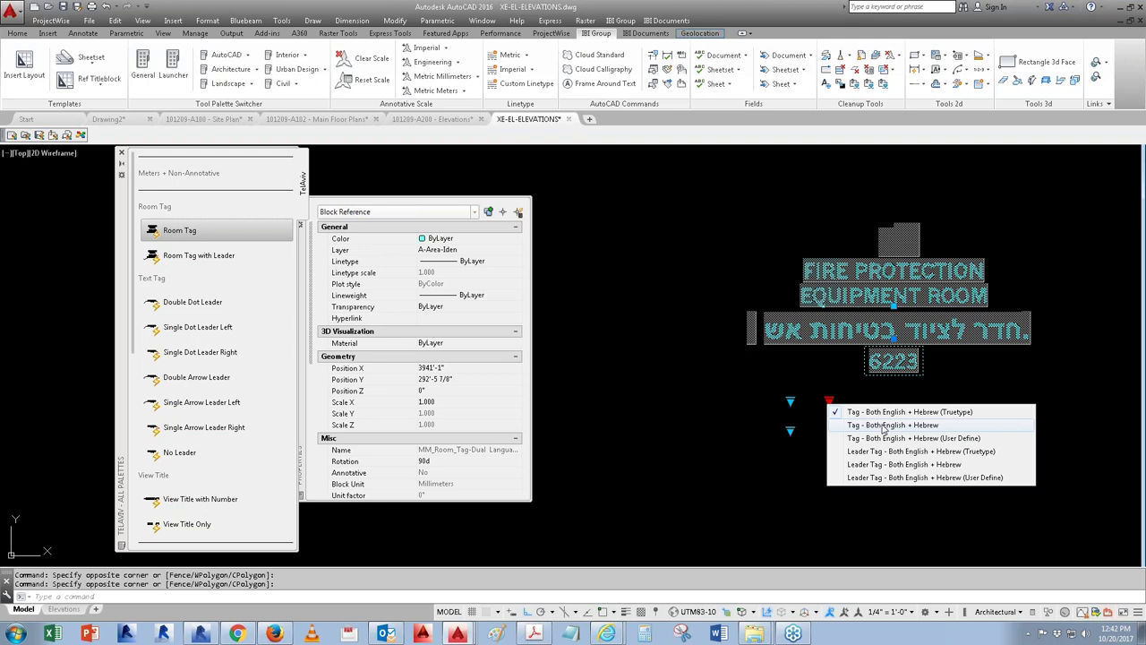
{"action": "left_click", "coordinate": [906, 438]}
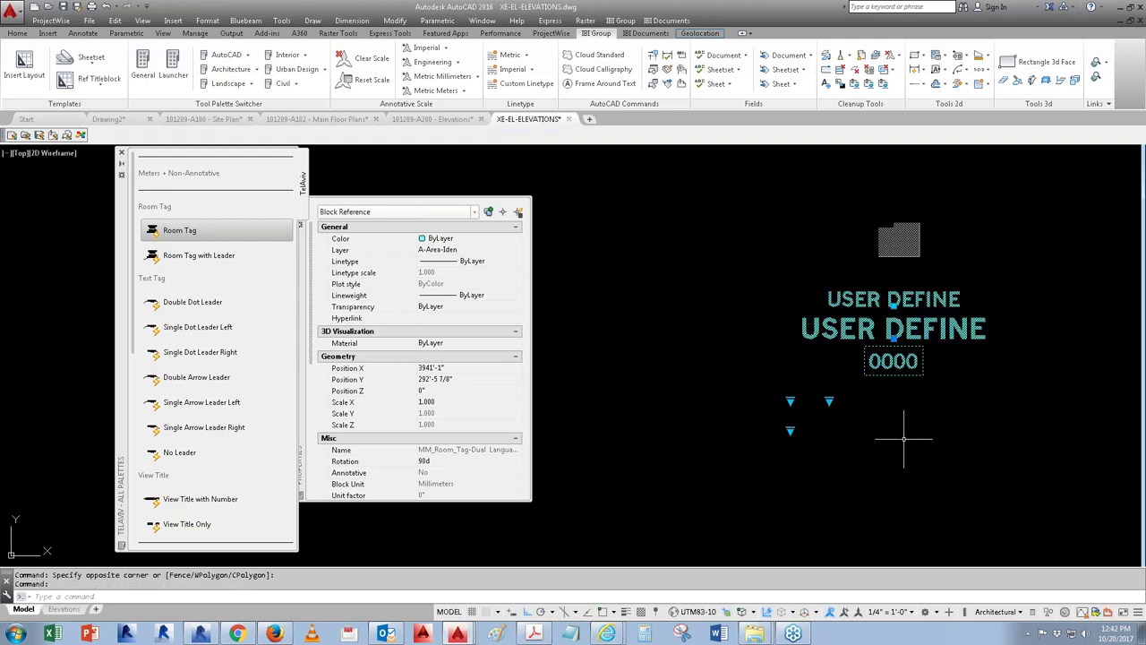
Step: Switch the room tag to Tag - Both English + Hebrew, return it to the Truetype version, and deselect it
{"action": "left_click", "coordinate": [829, 401]}
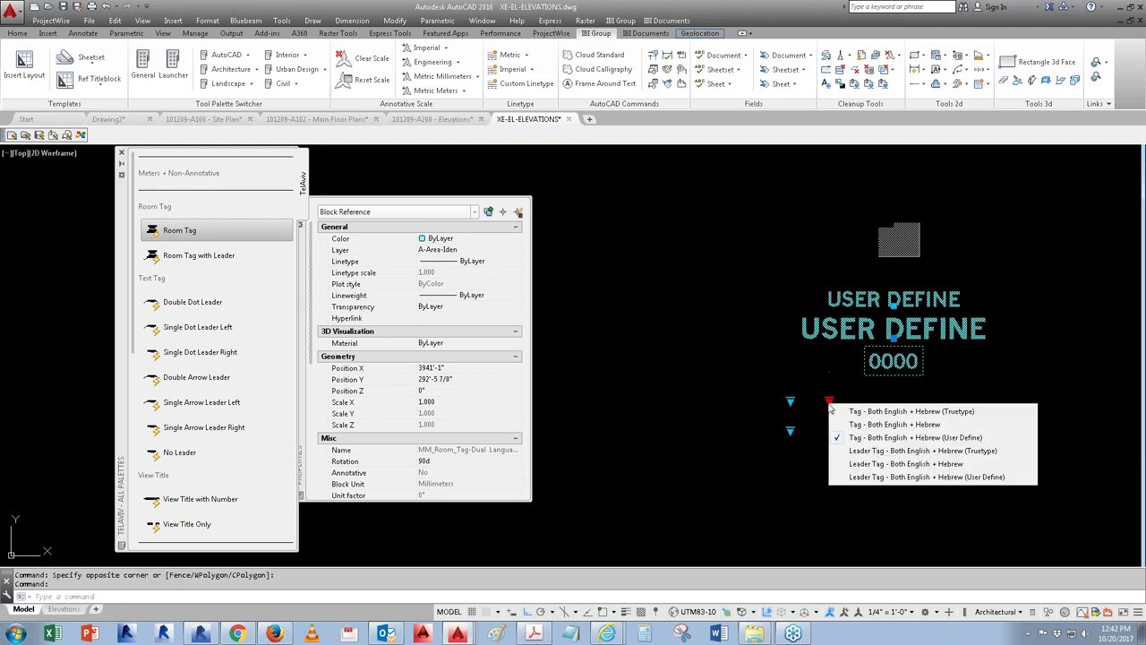
{"action": "left_click", "coordinate": [875, 431]}
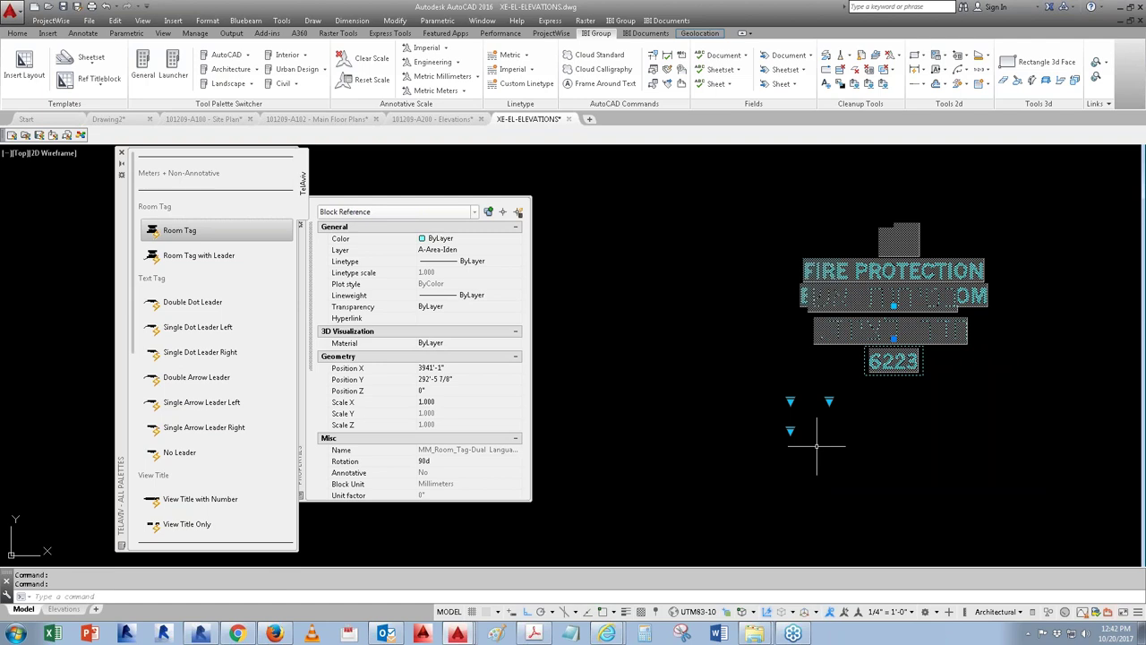
{"action": "left_click", "coordinate": [829, 401]}
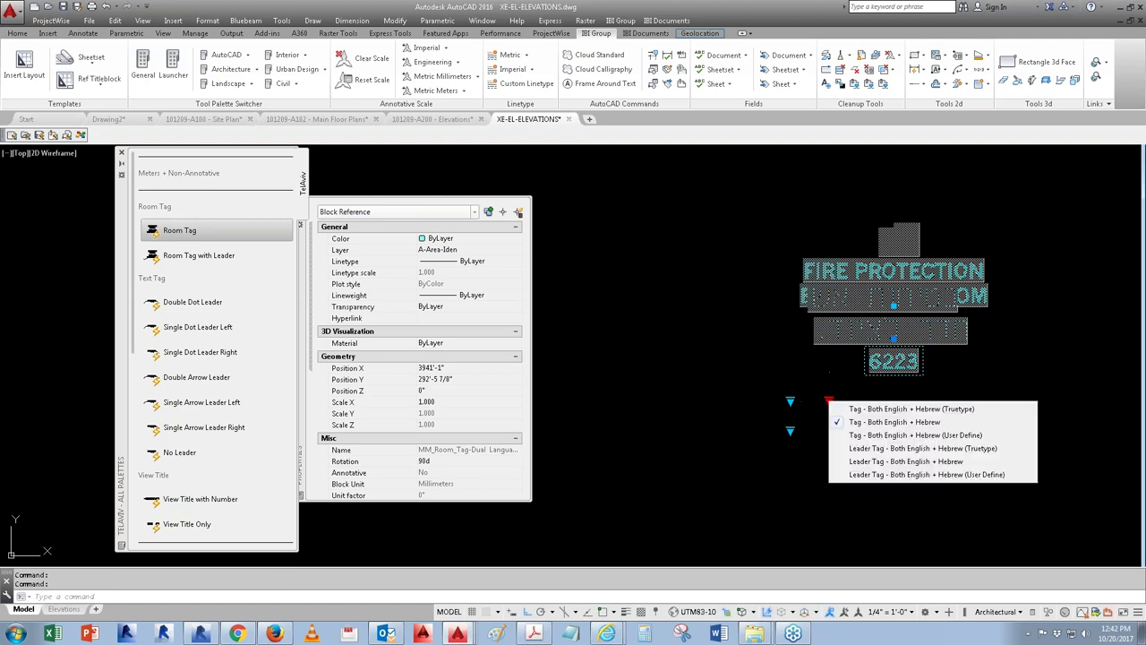
{"action": "left_click", "coordinate": [851, 417]}
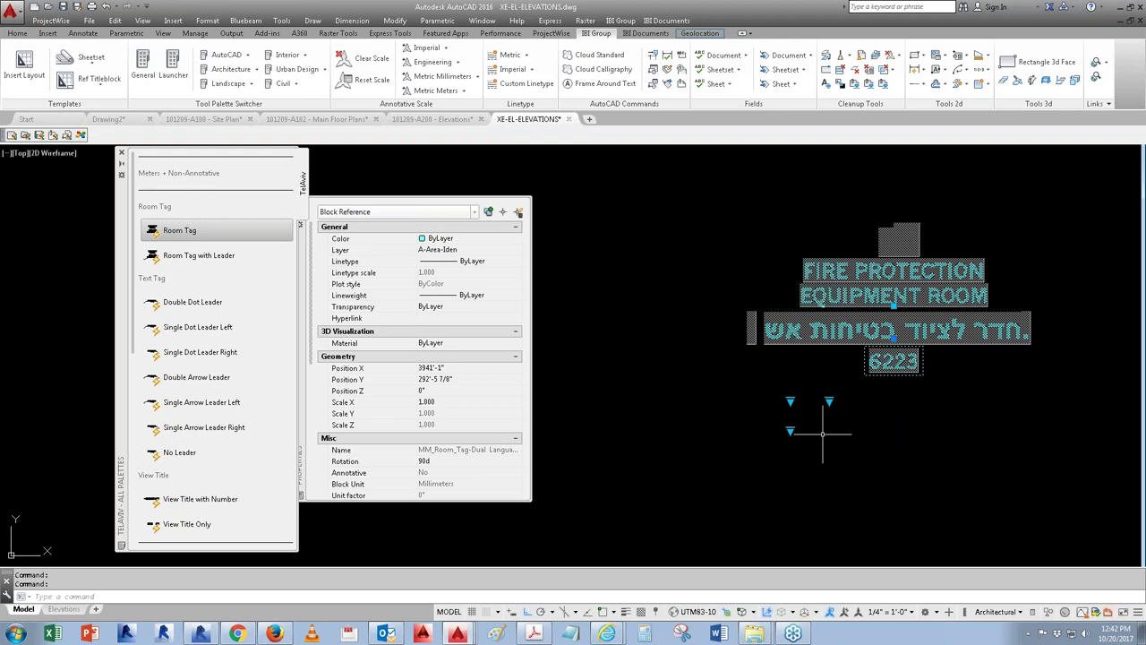
{"action": "key", "text": "Escape"}
{"action": "key", "text": "Escape"}
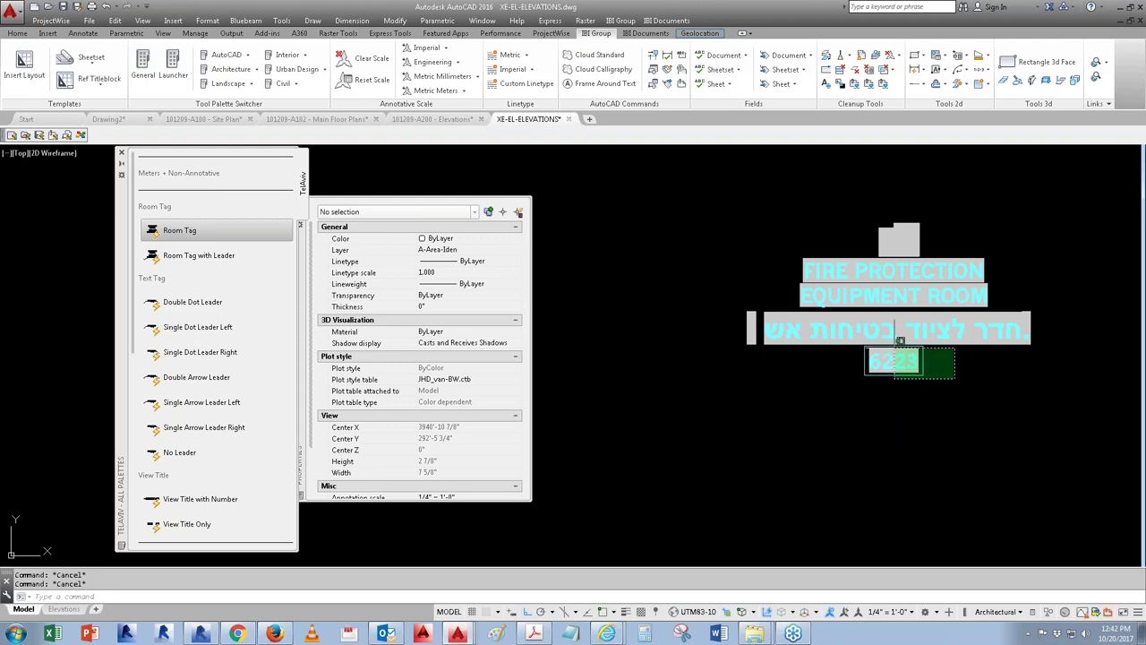
Step: Review the room tag's available visibility states, including the leader tag variants
{"action": "left_click", "coordinate": [877, 357]}
{"action": "left_click", "coordinate": [793, 398]}
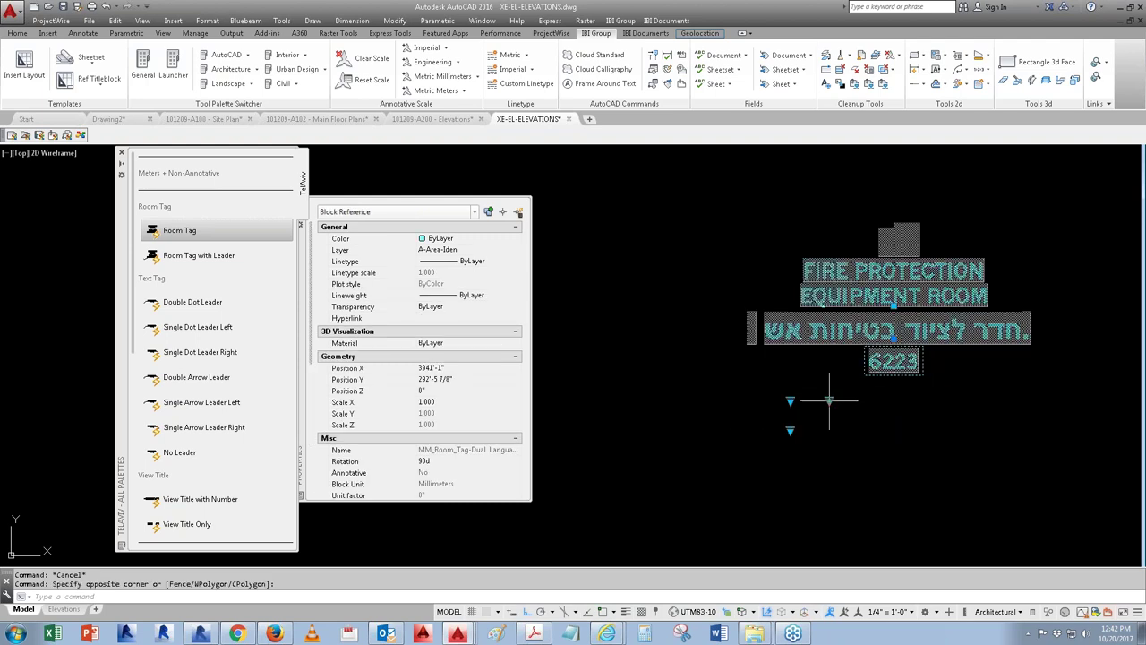
{"action": "left_click", "coordinate": [829, 401]}
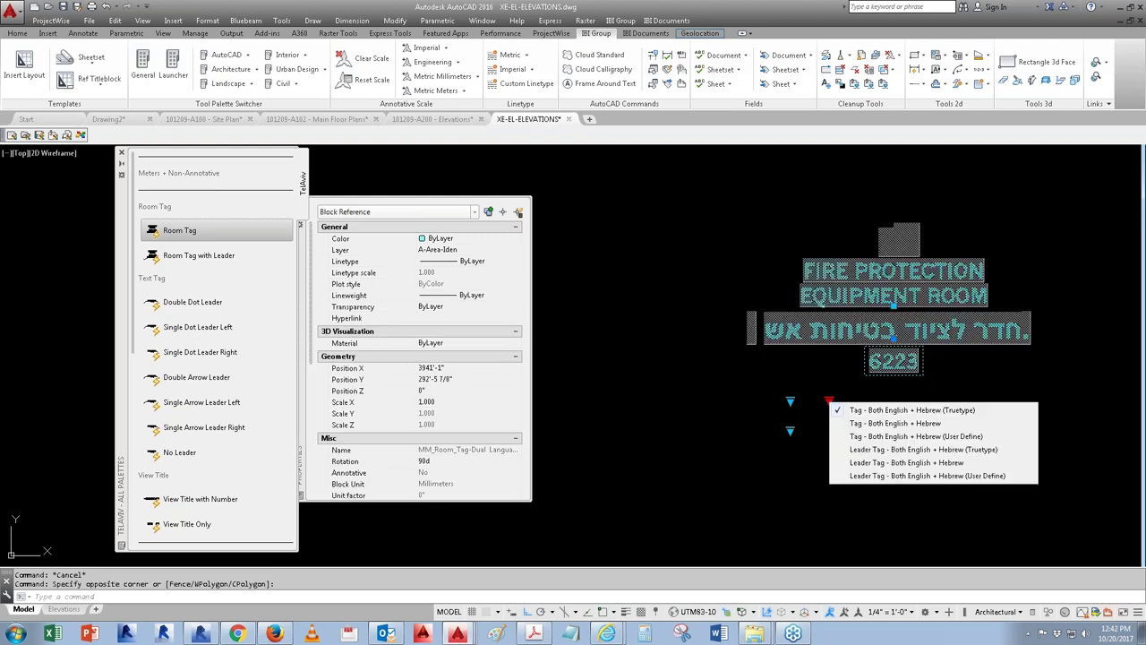
{"action": "left_click", "coordinate": [884, 476]}
{"action": "key", "text": "Escape"}
Step: Open the room tag's dual-language block definition in the Block Editor
{"action": "left_click", "coordinate": [869, 346]}
{"action": "left_click", "coordinate": [905, 381]}
{"action": "type", "text": "BE"}
{"action": "key", "text": "Return"}
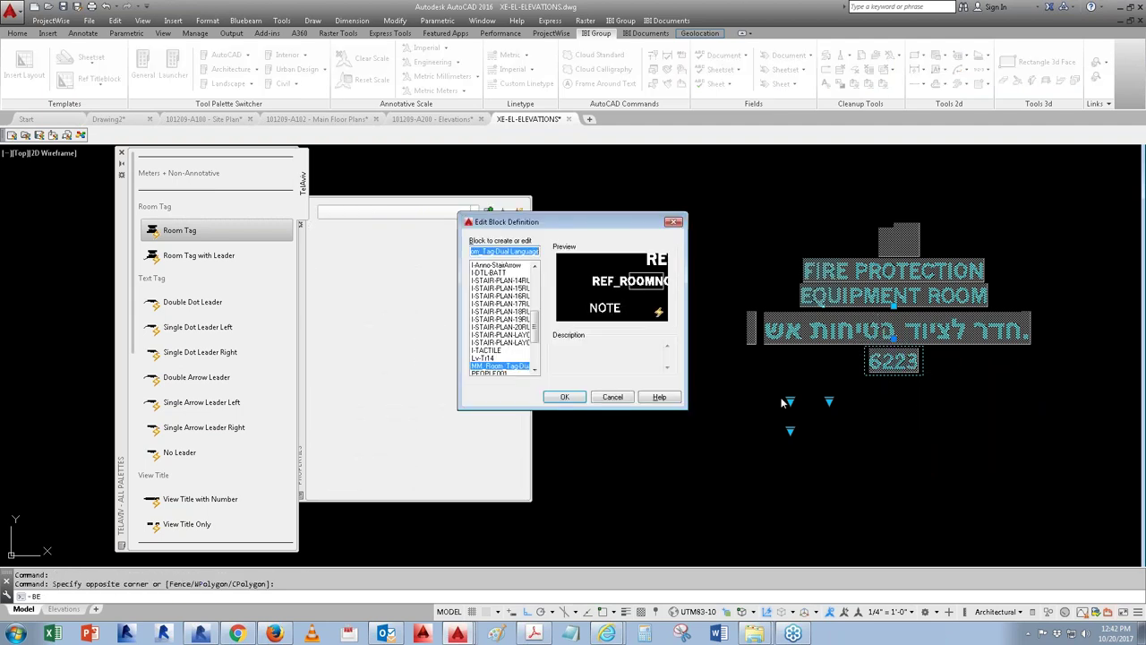
{"action": "left_click", "coordinate": [565, 397]}
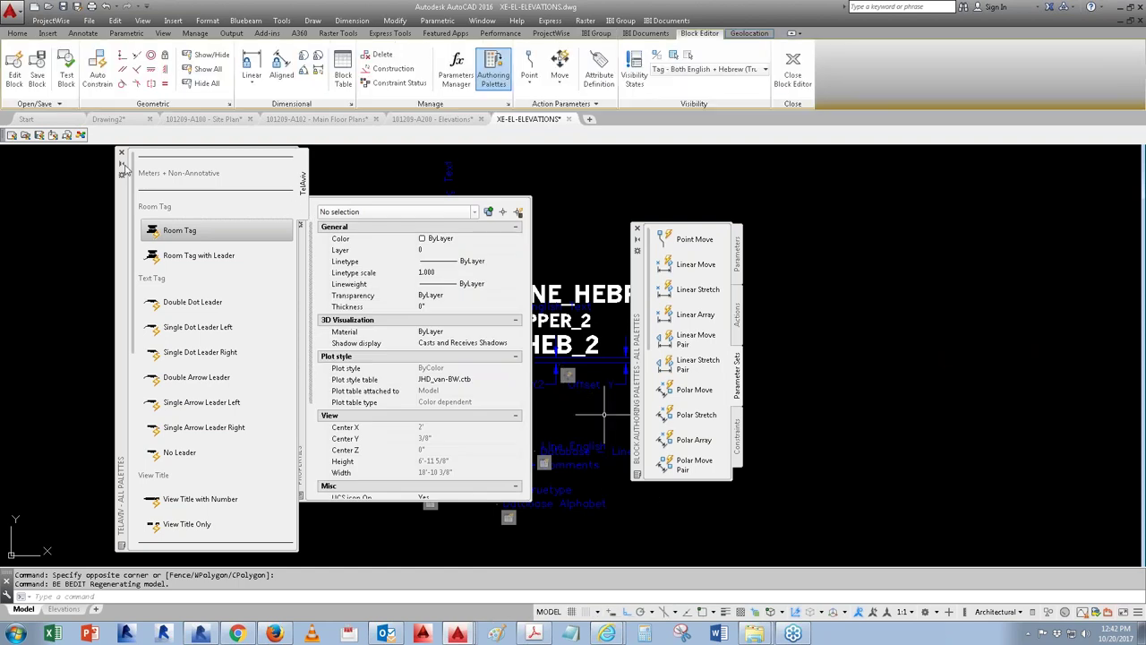
Step: Close the tool palettes, the Properties palette and the Block Authoring Palettes to clear the view of the block
{"action": "left_click", "coordinate": [122, 154]}
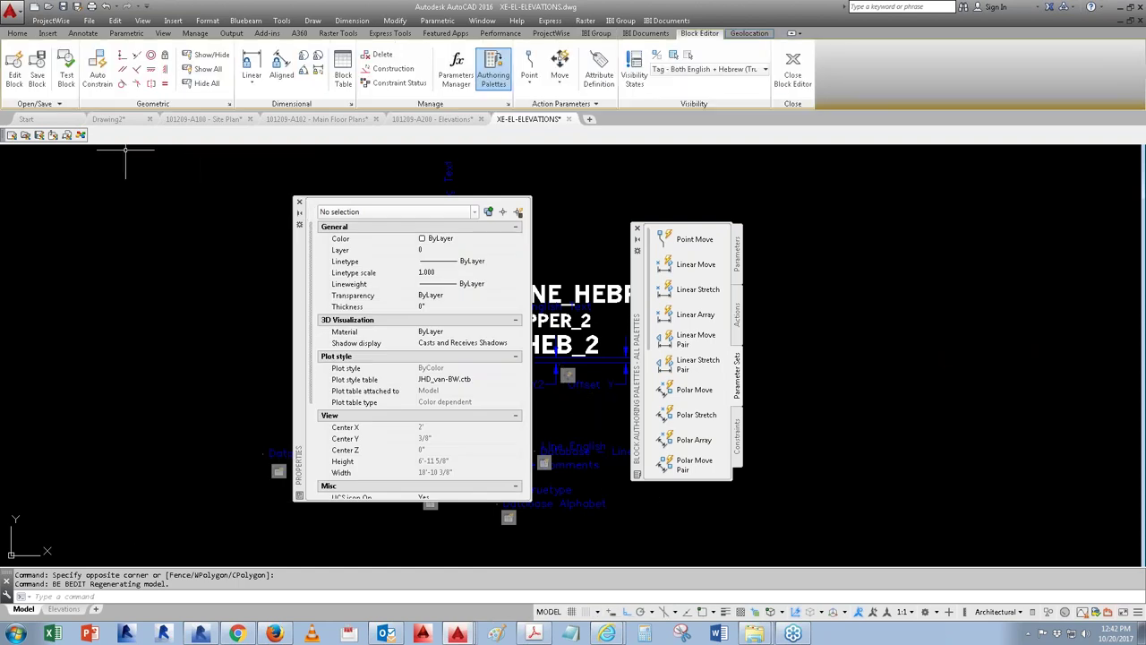
{"action": "left_click", "coordinate": [299, 201]}
{"action": "middle_click_drag", "start_coordinate": [342, 396], "coordinate": [299, 338]}
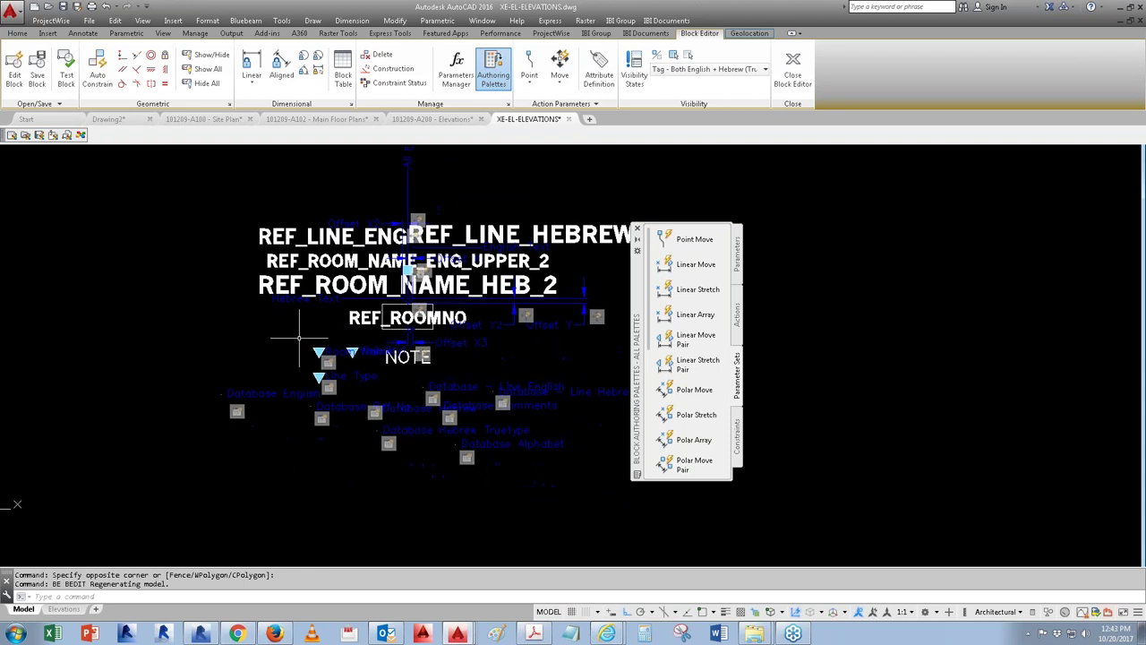
{"action": "left_click", "coordinate": [637, 229]}
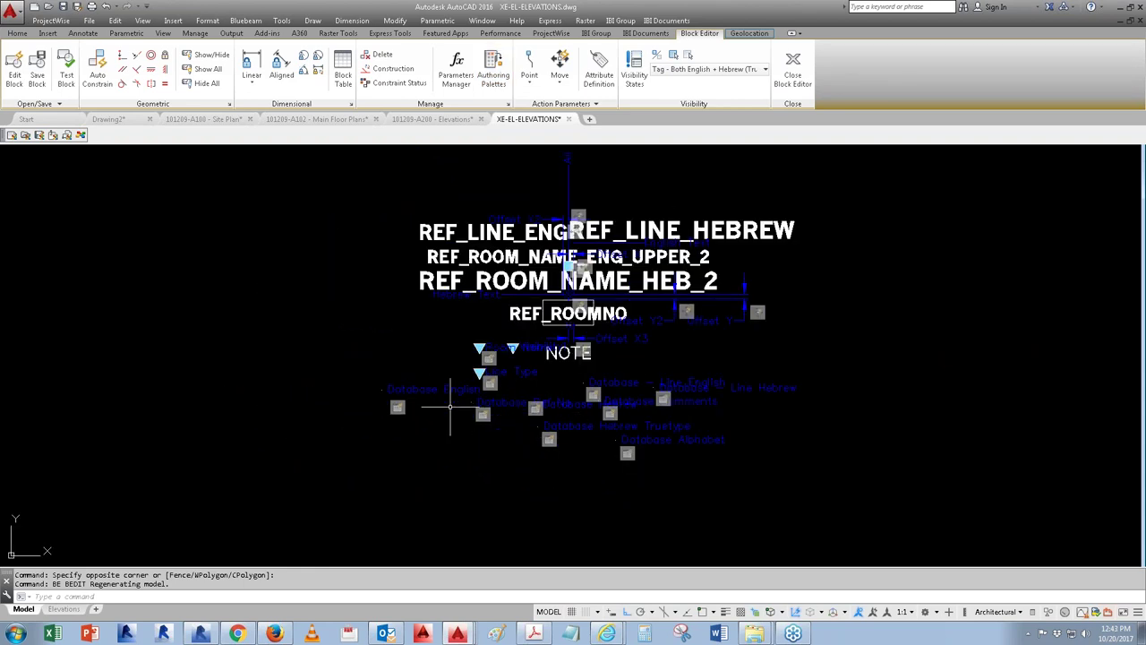
Step: Display the Room Name action's lookup table, examine its offsets and dual-language room names, and close it unchanged
{"action": "scroll", "coordinate": [398, 415], "scroll_direction": "up", "scroll_amount": 6}
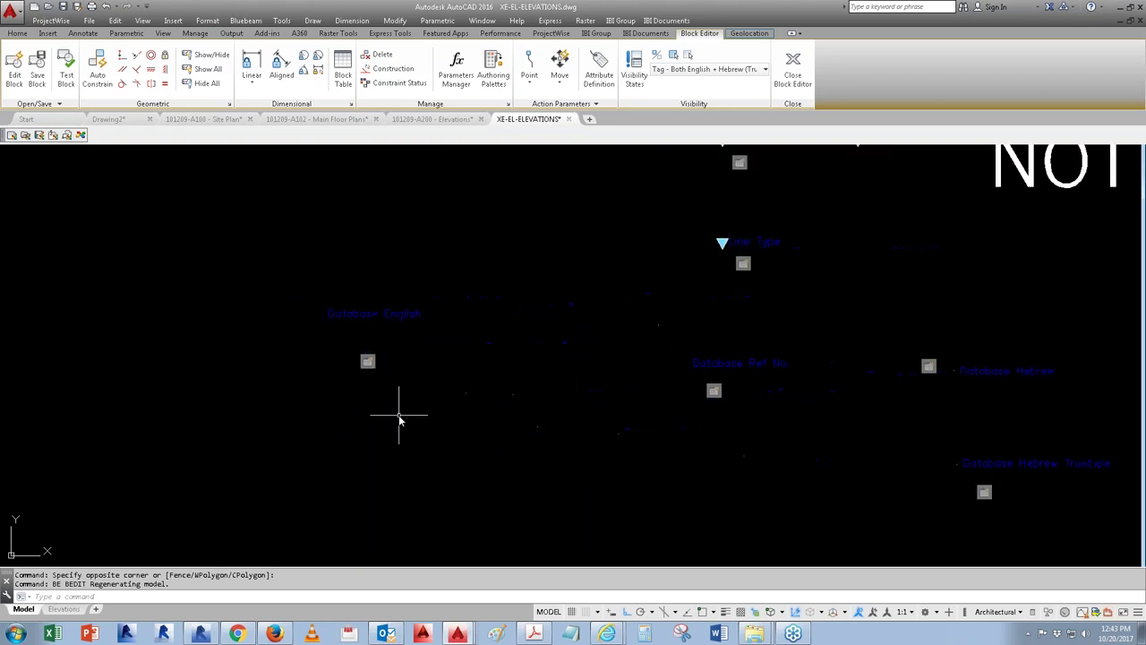
{"action": "middle_click_drag", "start_coordinate": [441, 398], "coordinate": [391, 491]}
{"action": "right_click", "coordinate": [683, 272]}
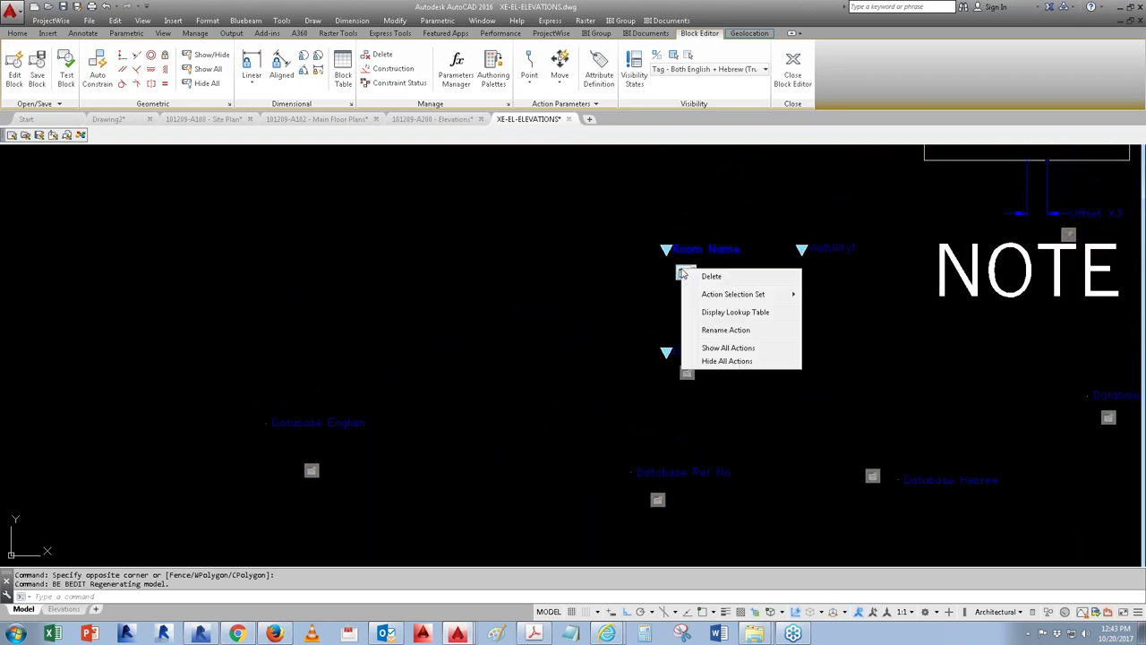
{"action": "left_click", "coordinate": [719, 310]}
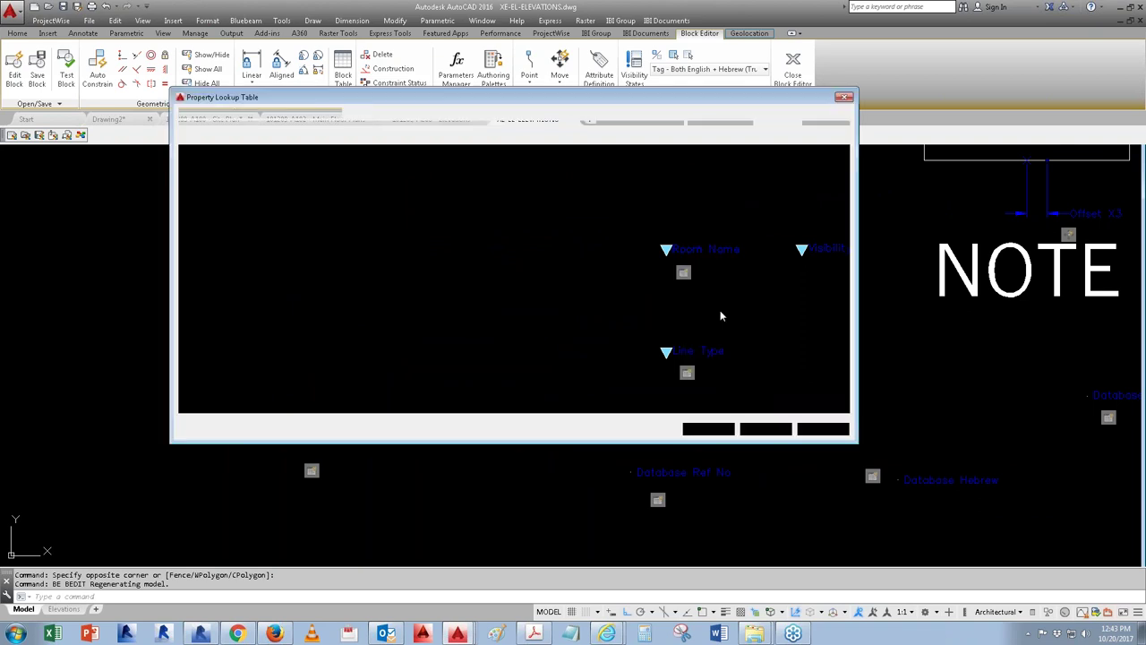
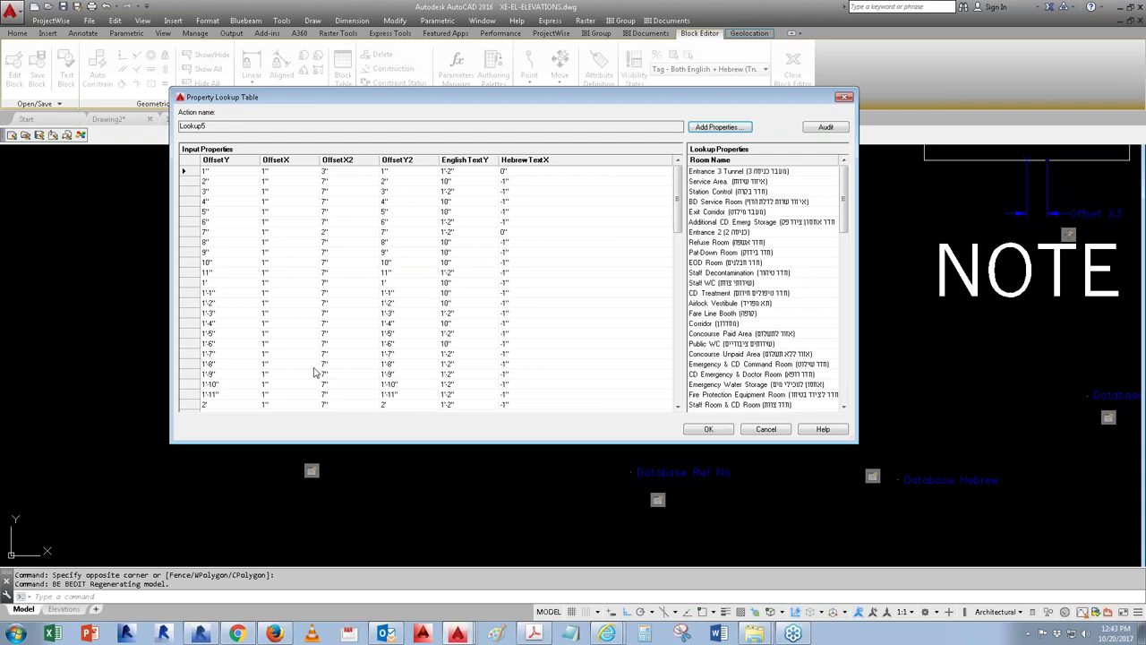
{"action": "key", "text": "Escape"}
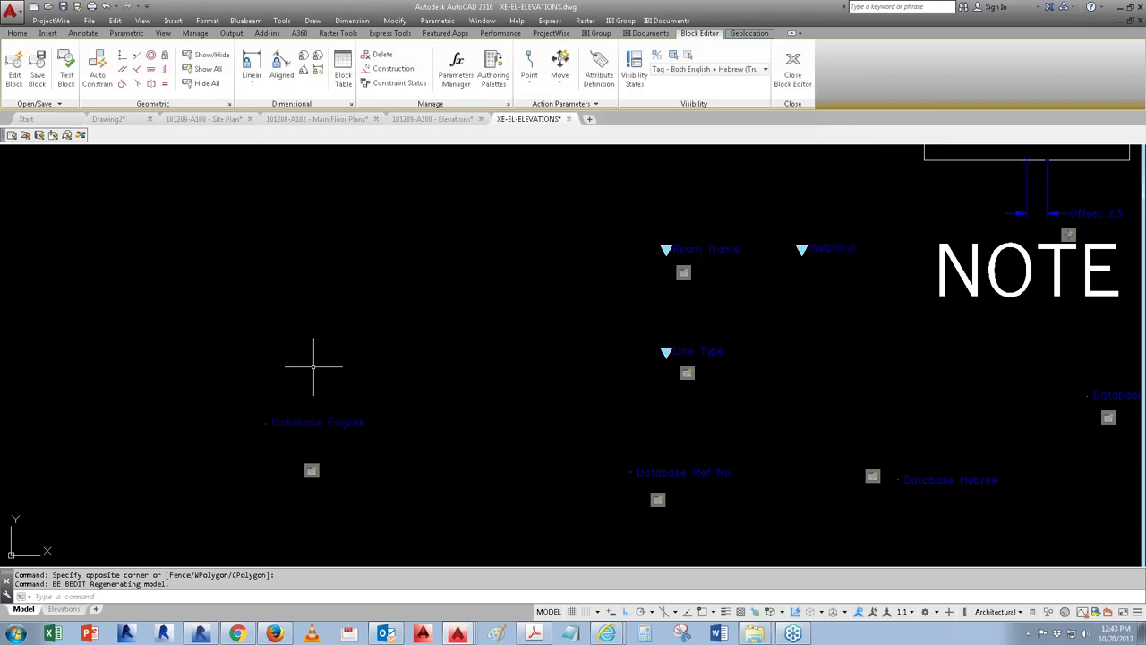
Step: Close the Block Editor and discard the changes to the room tag block
{"action": "scroll", "coordinate": [313, 366], "scroll_direction": "down", "scroll_amount": 3}
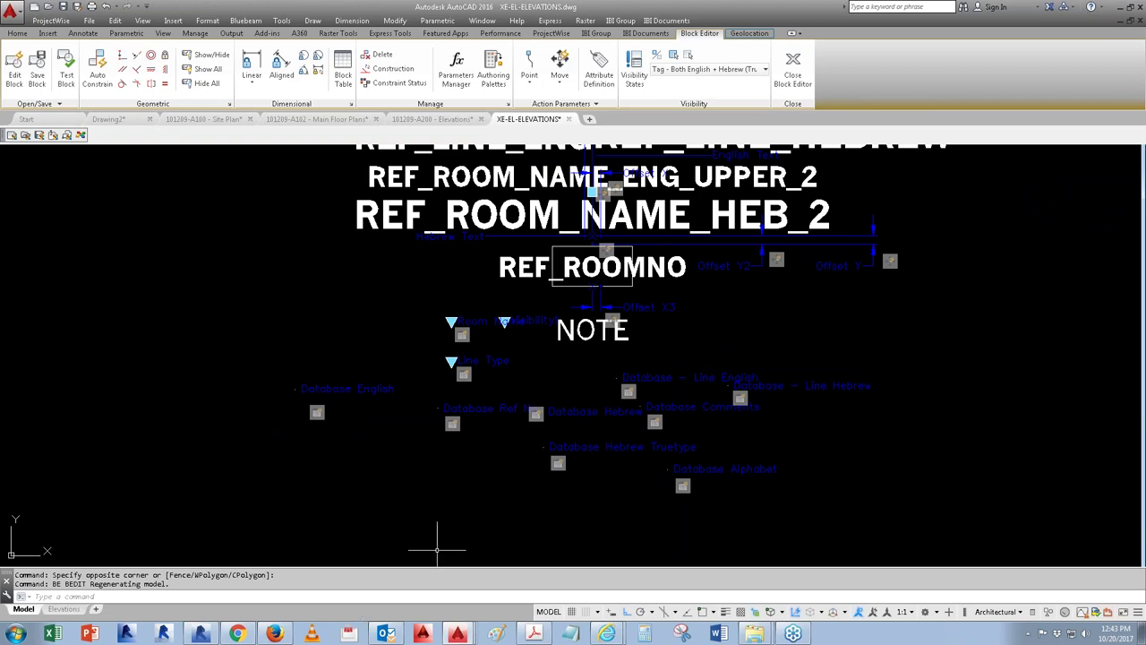
{"action": "left_click", "coordinate": [792, 72]}
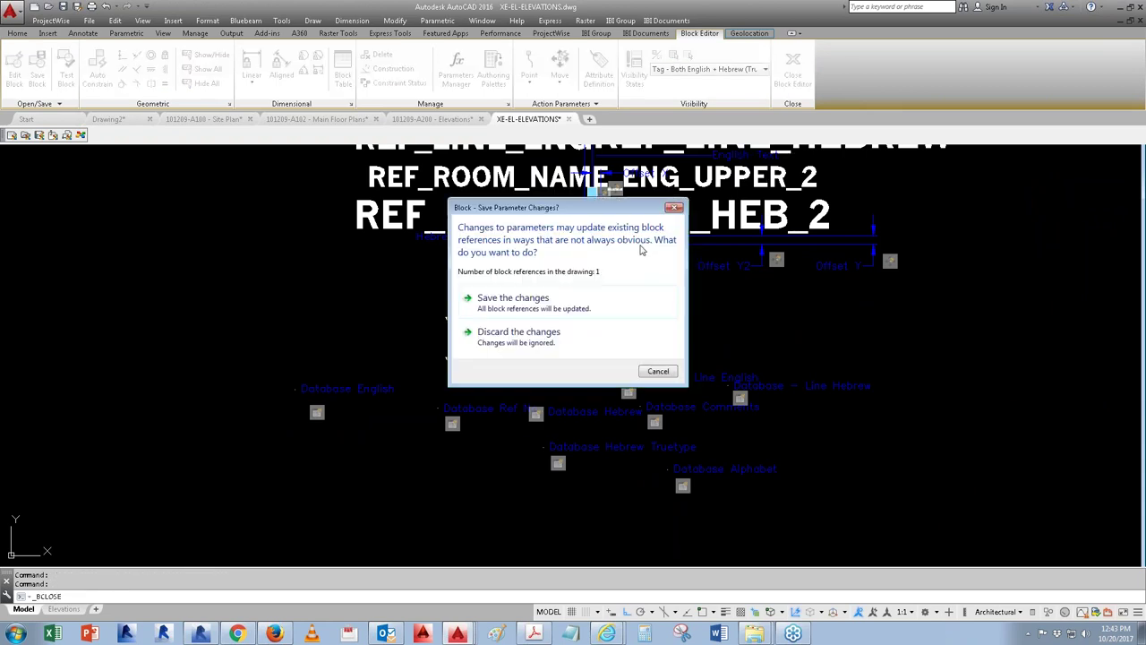
{"action": "left_click", "coordinate": [511, 353]}
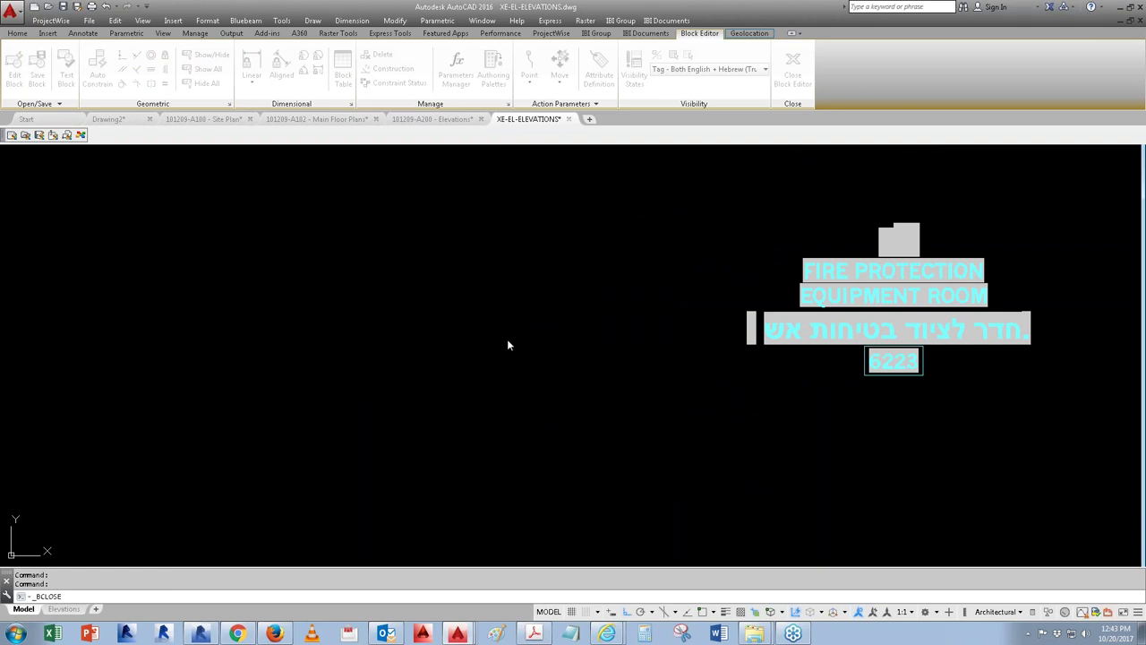
Step: Erase the dual-language room tag from the drawing
{"action": "left_click", "coordinate": [918, 434]}
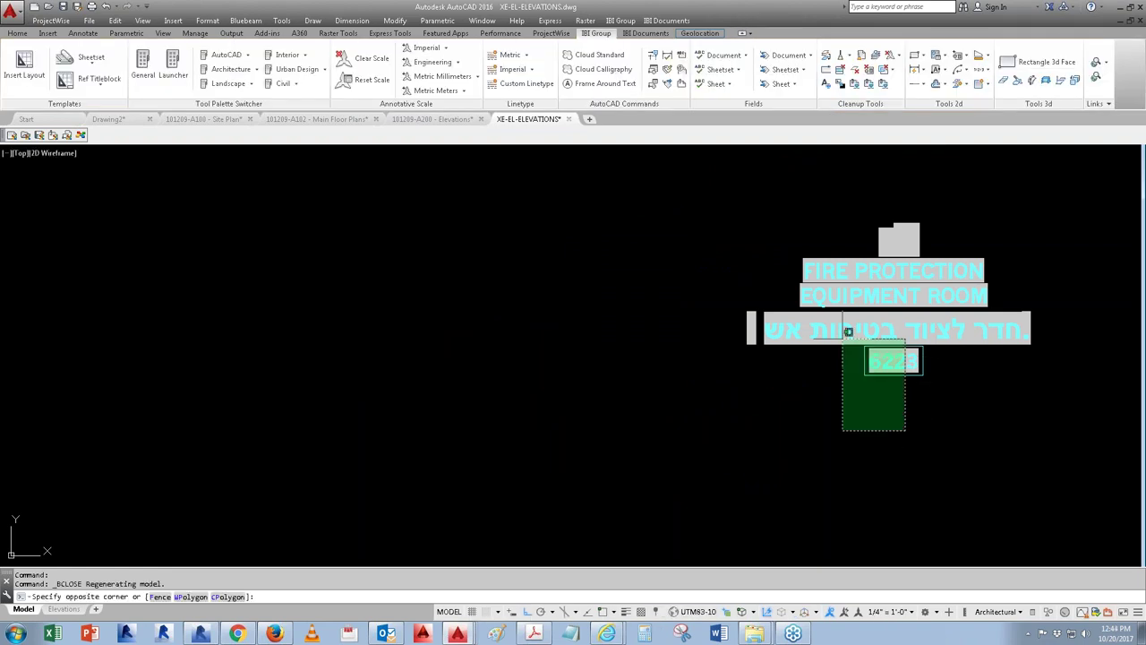
{"action": "left_click", "coordinate": [776, 388]}
{"action": "type", "text": "e"}
{"action": "key", "text": "Return"}
{"action": "key", "text": "Escape"}
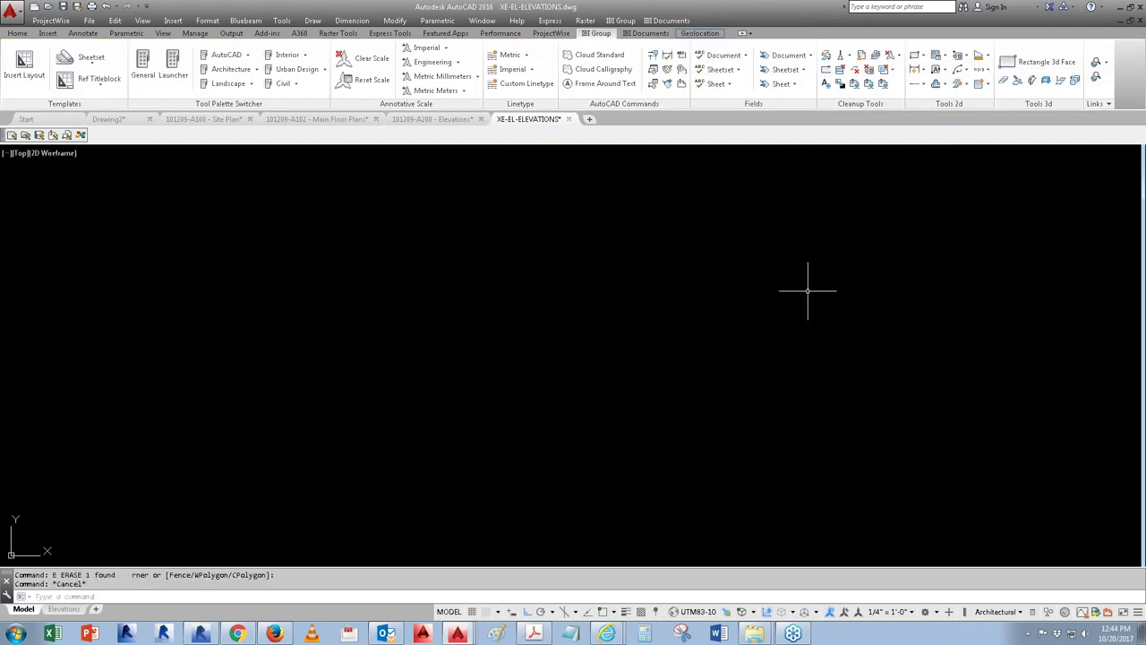
{"action": "key", "text": "Escape"}
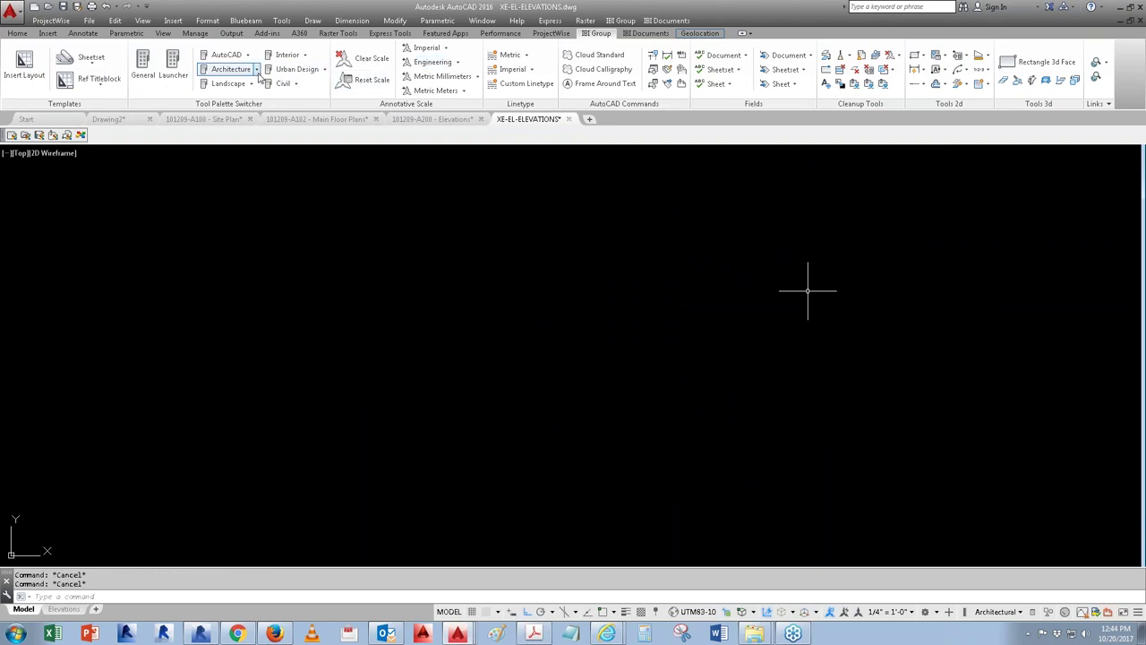
Step: Insert a Door Tag from the Schedule Tag set of the Architectural Imperial Documentation palettes into empty drawing space and select it
{"action": "left_click", "coordinate": [257, 71]}
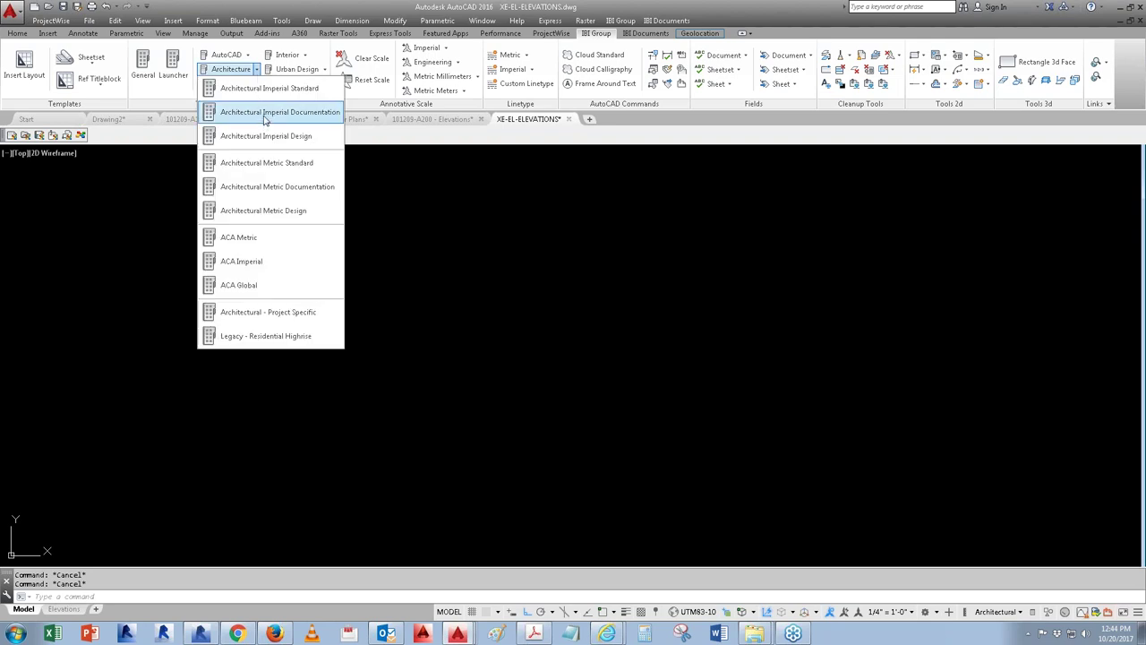
{"action": "left_click", "coordinate": [263, 117]}
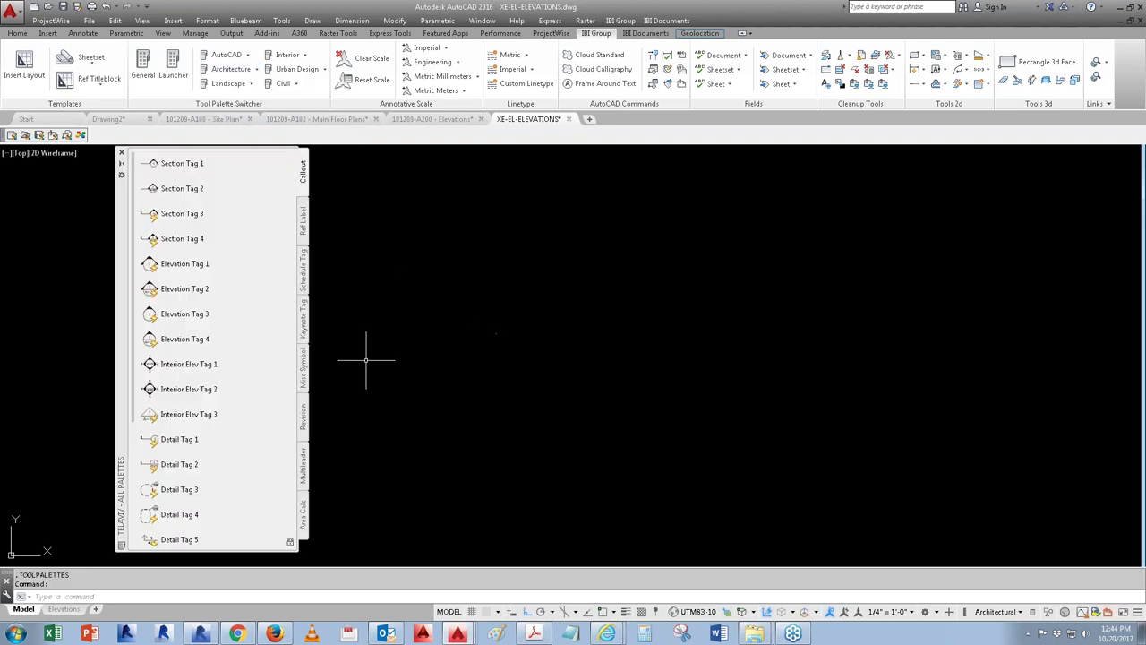
{"action": "left_click", "coordinate": [304, 272]}
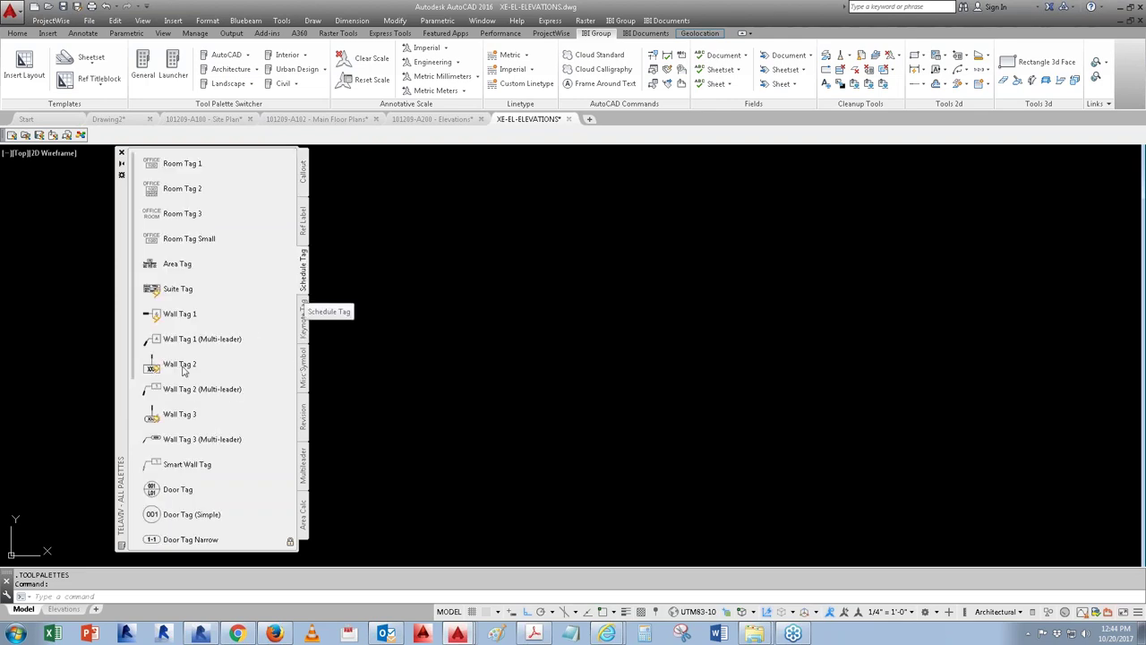
{"action": "left_click", "coordinate": [568, 351]}
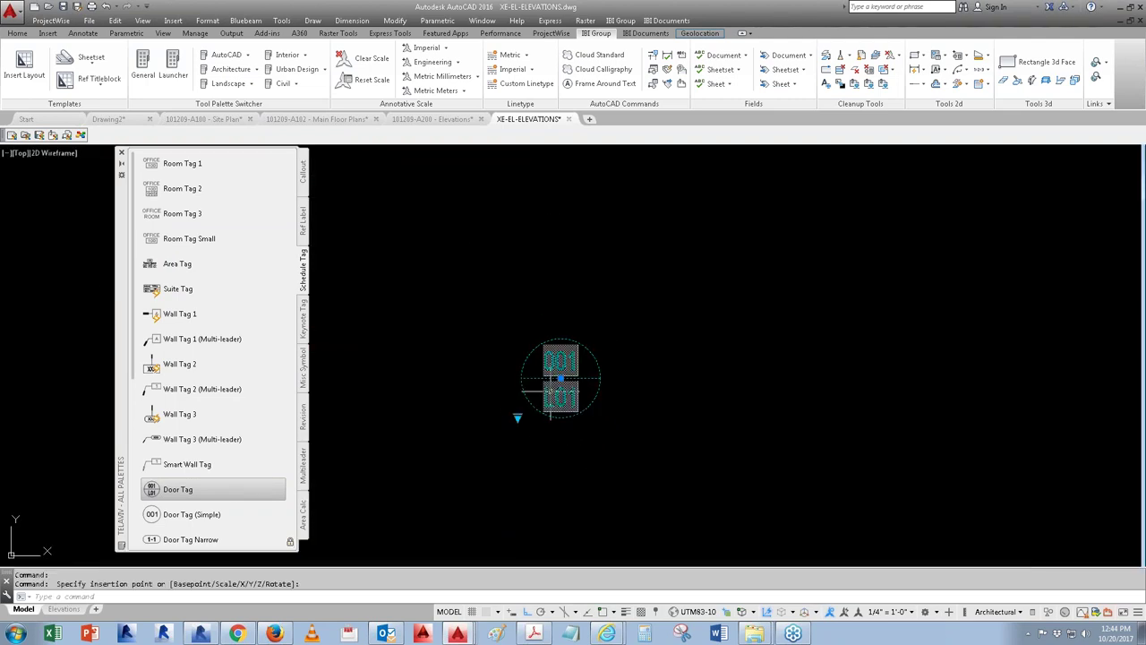
{"action": "left_click", "coordinate": [530, 405]}
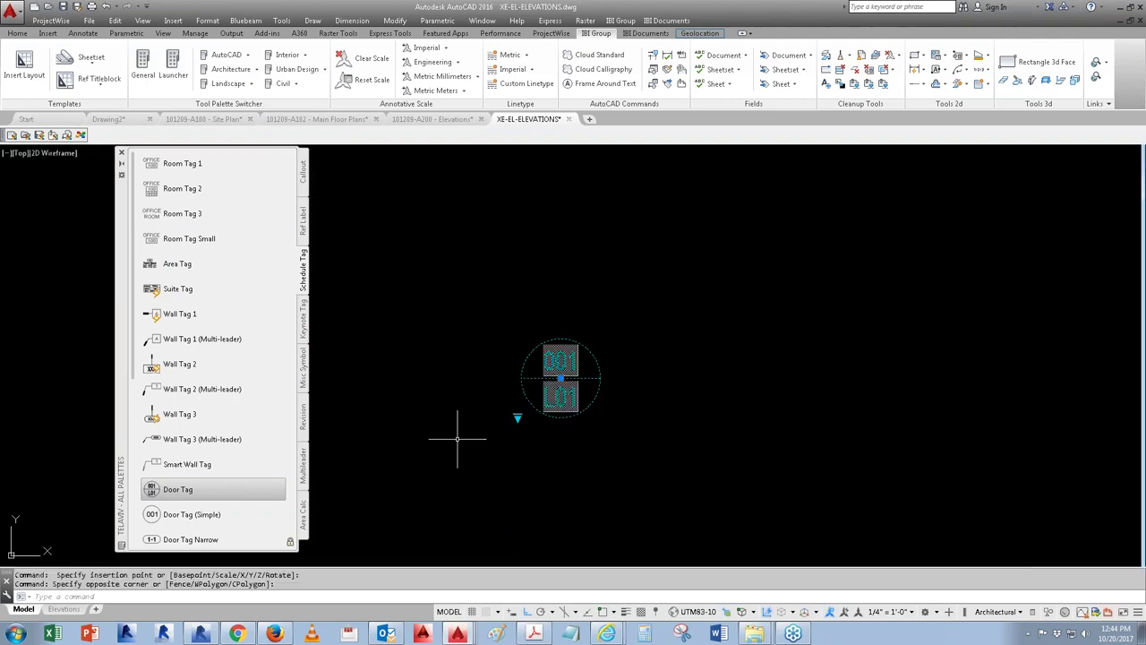
Step: Try the door tag's Slots (Double Value) shape and return it to Circle (Double Value)
{"action": "left_click", "coordinate": [518, 417]}
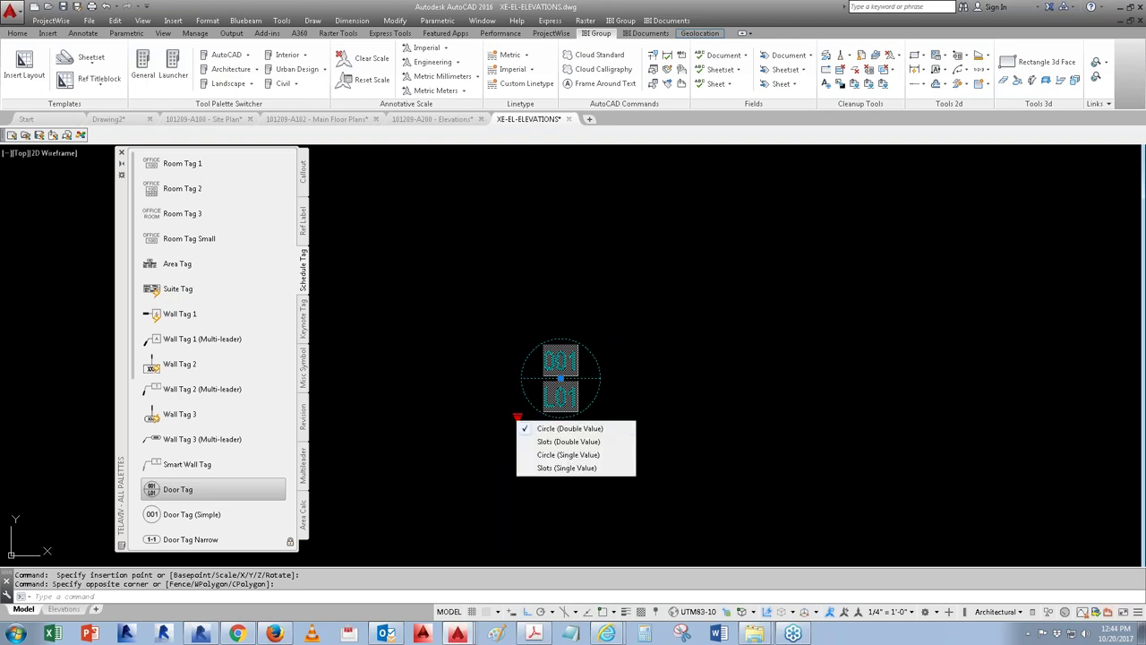
{"action": "left_click", "coordinate": [537, 439]}
{"action": "left_click", "coordinate": [517, 417]}
{"action": "left_click", "coordinate": [530, 429]}
{"action": "key", "text": "Escape"}
{"action": "key", "text": "Escape"}
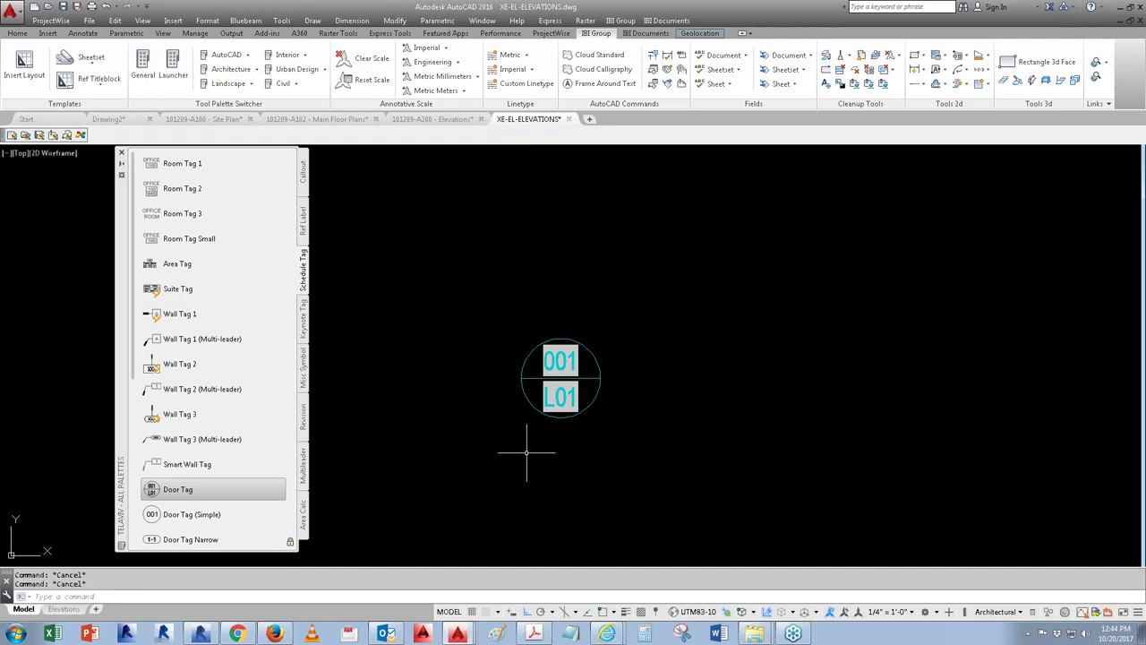
Step: In the door tag's custom properties, set the Door Type to the D2A double door and the Door Material to GL - Glass
{"action": "left_click", "coordinate": [592, 442]}
{"action": "left_click", "coordinate": [544, 402]}
{"action": "type", "text": "pr"}
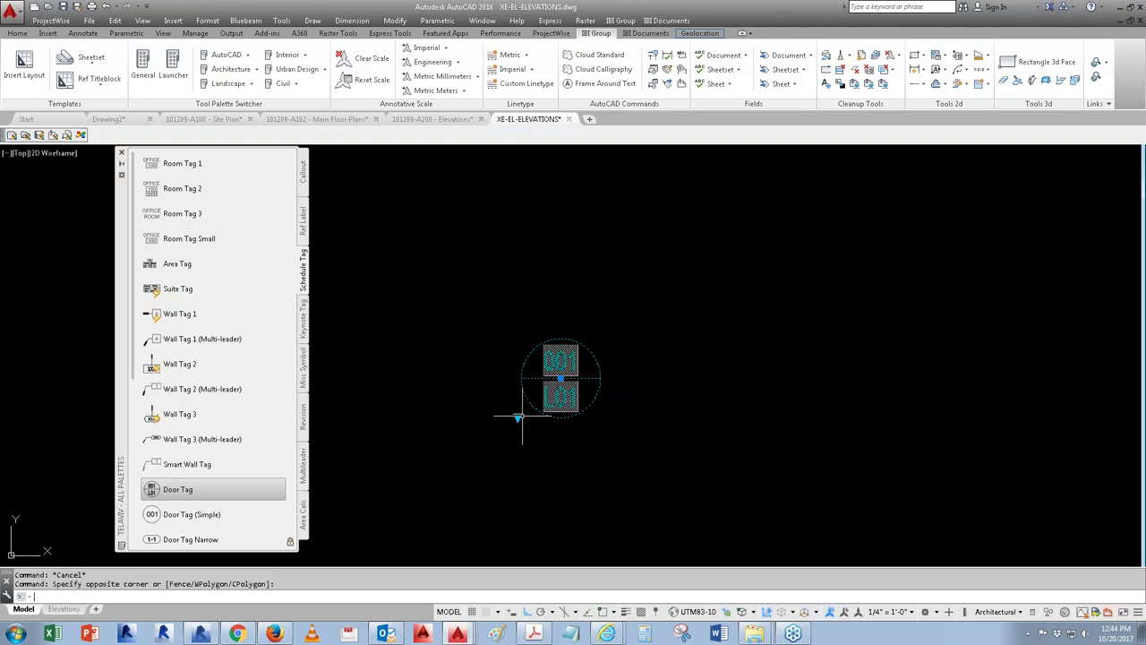
{"action": "key", "text": "Return"}
{"action": "left_click_drag", "start_coordinate": [311, 320], "coordinate": [312, 416]}
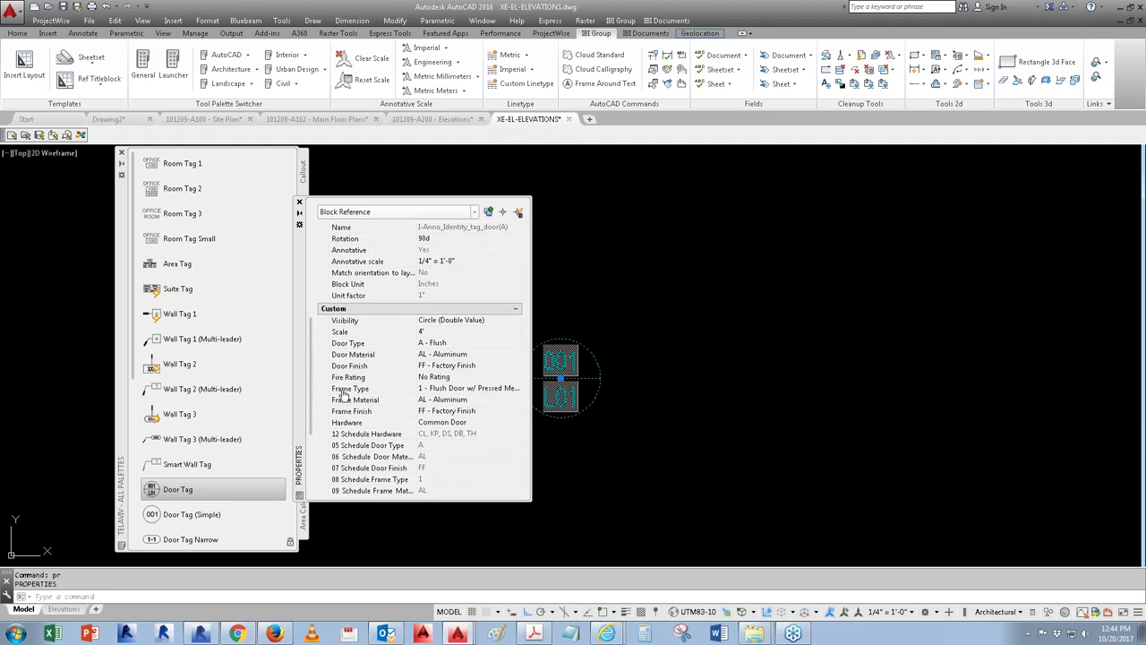
{"action": "left_click", "coordinate": [487, 343]}
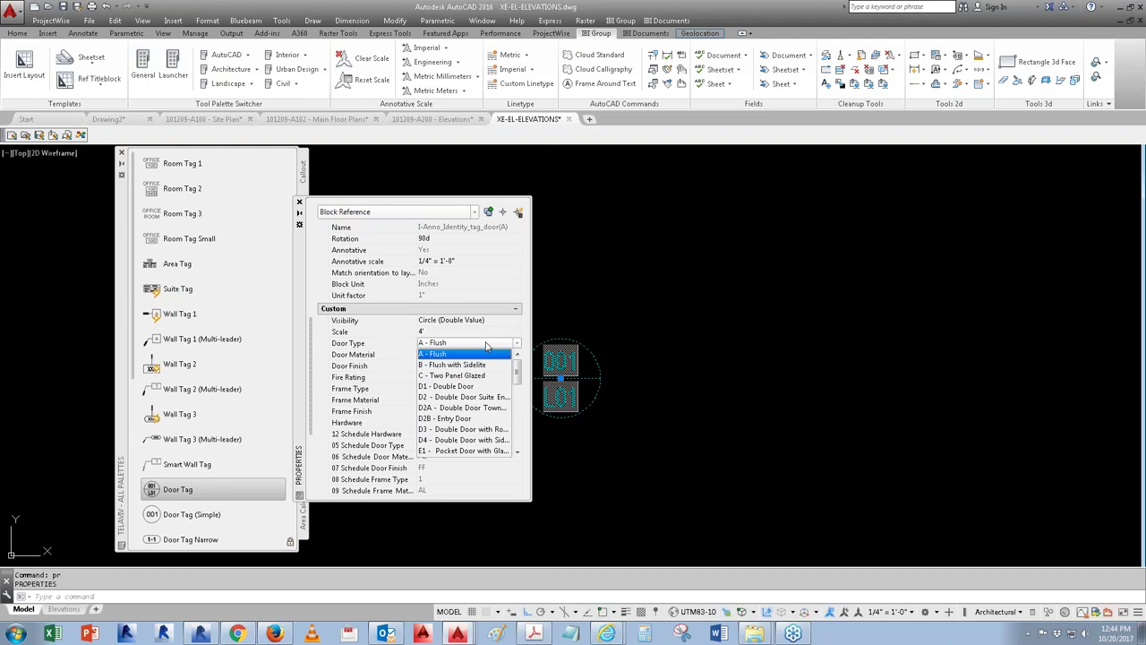
{"action": "left_click", "coordinate": [467, 407]}
{"action": "left_click", "coordinate": [463, 354]}
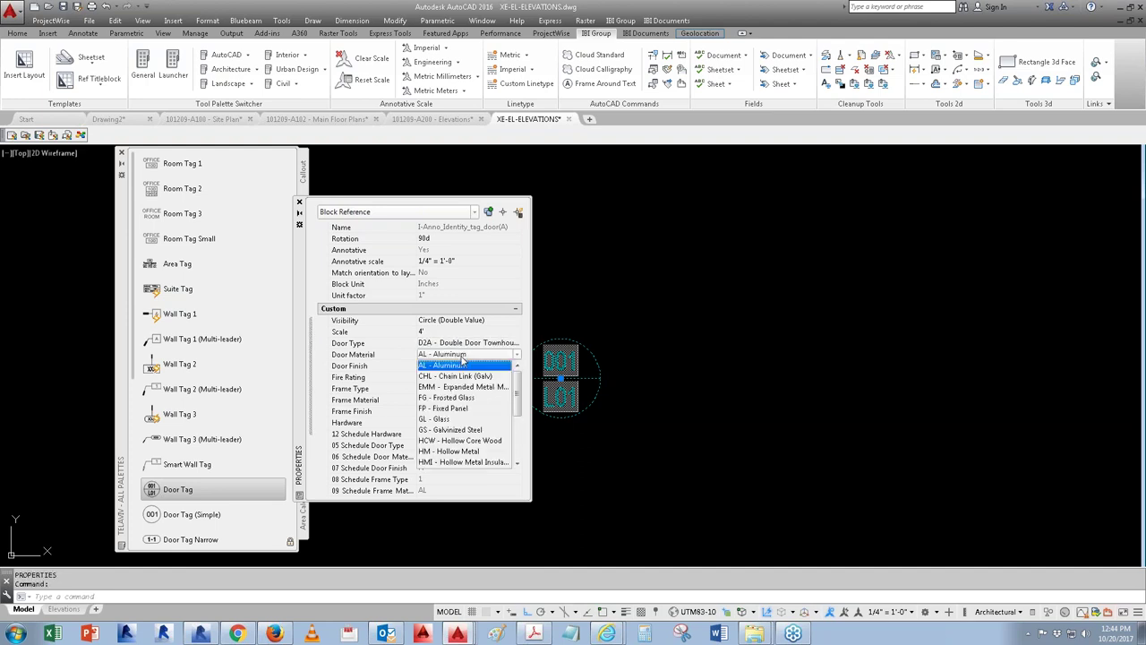
{"action": "left_click", "coordinate": [452, 419]}
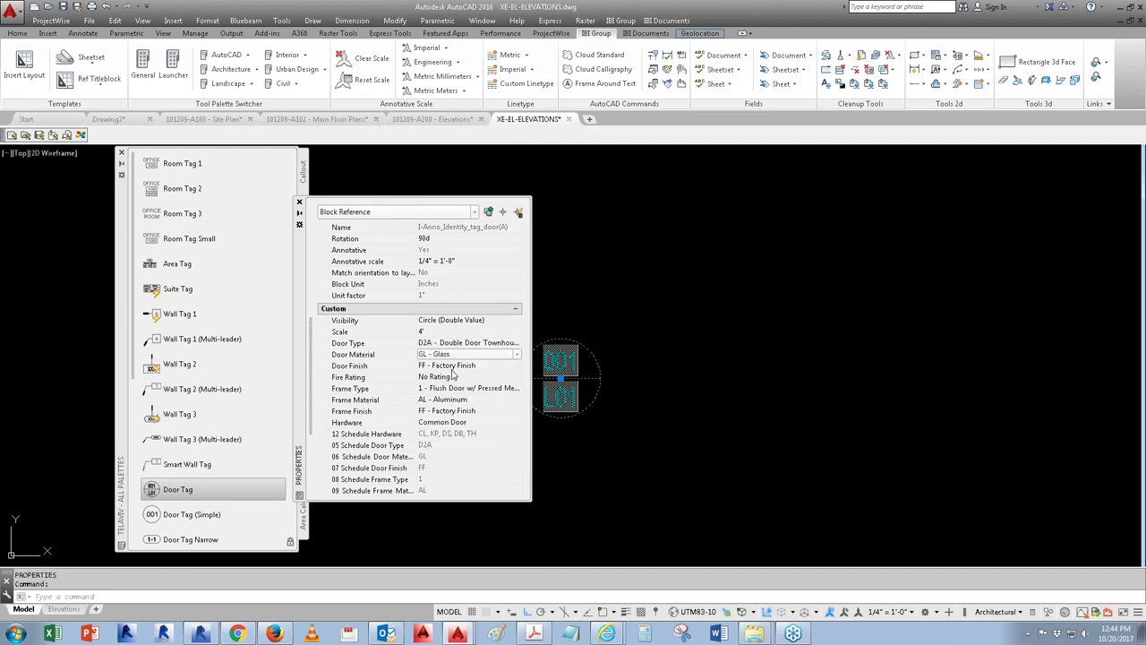
Step: Set the door tag's Fire Rating to 180 Minutes (3 Hour) and its Frame Type to option 3, the glass door with pressed metal frame
{"action": "left_click", "coordinate": [452, 377]}
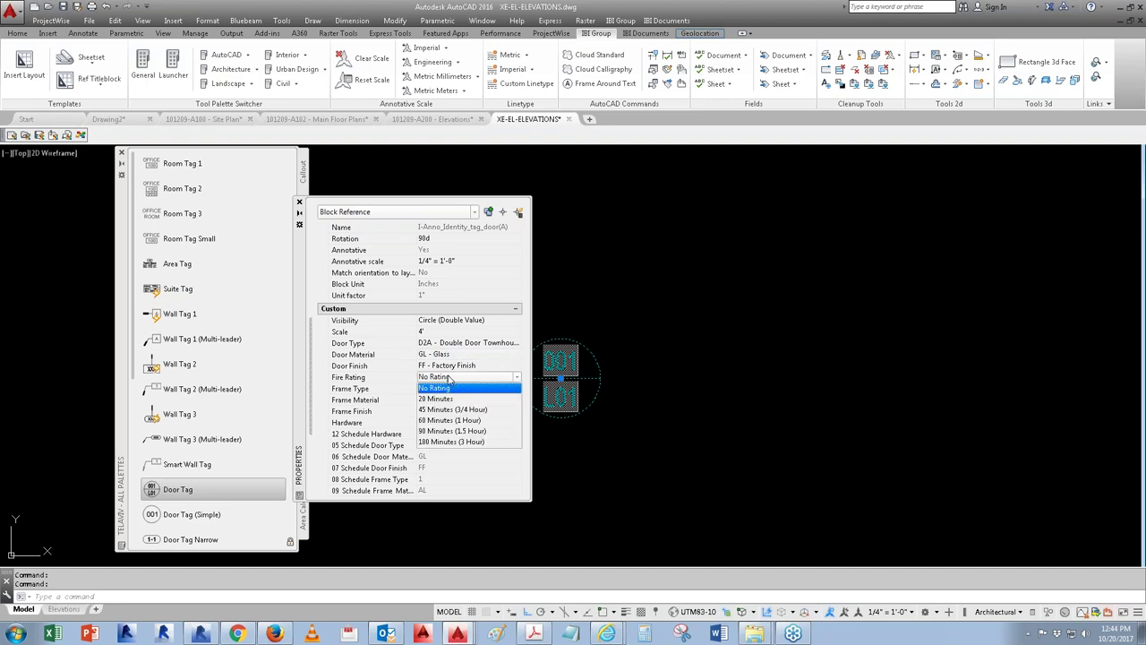
{"action": "left_click", "coordinate": [455, 442]}
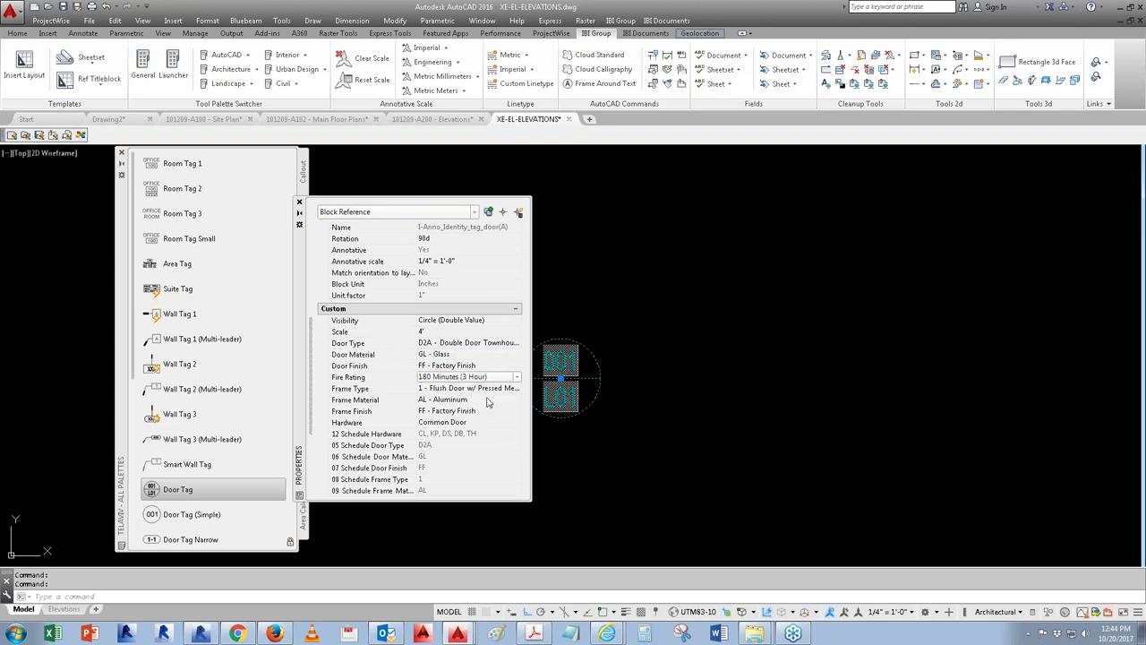
{"action": "left_click", "coordinate": [484, 390]}
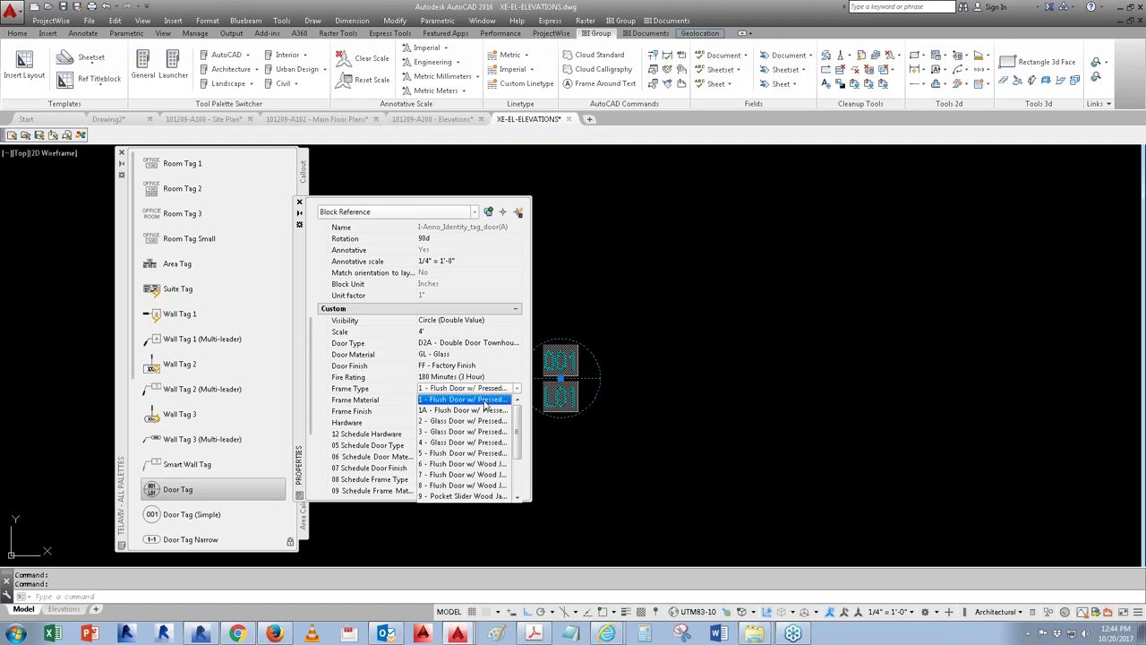
{"action": "left_click", "coordinate": [495, 432]}
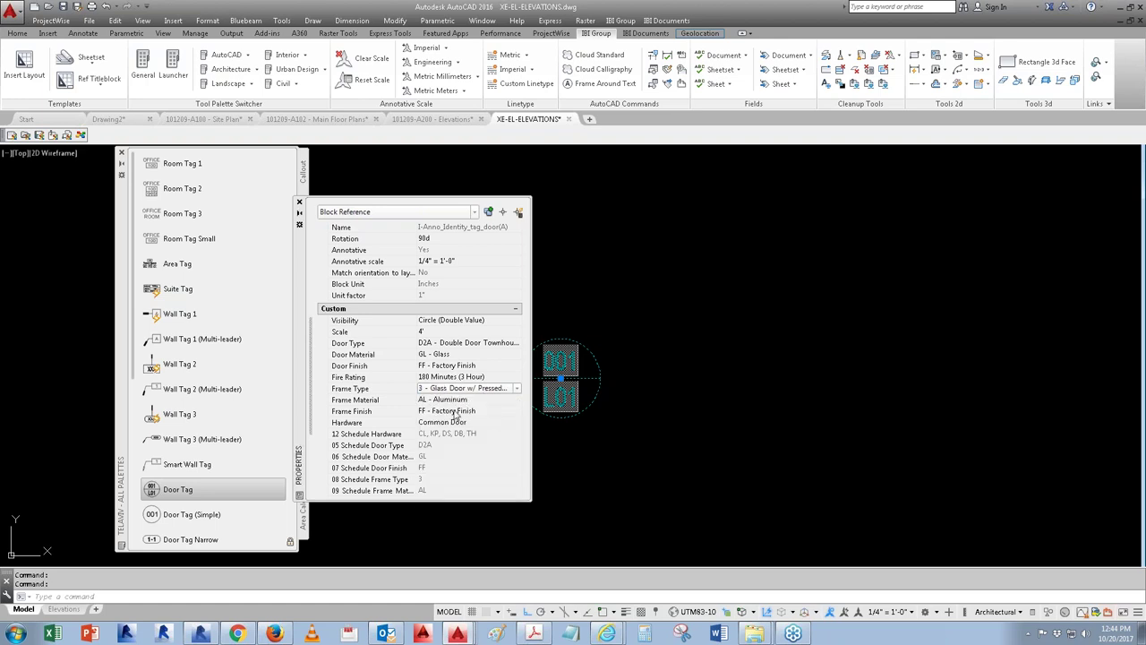
Step: Set the door tag's Frame Material to PM - Pressed Metal and its Frame Finish to PT - Painted
{"action": "left_click", "coordinate": [455, 400]}
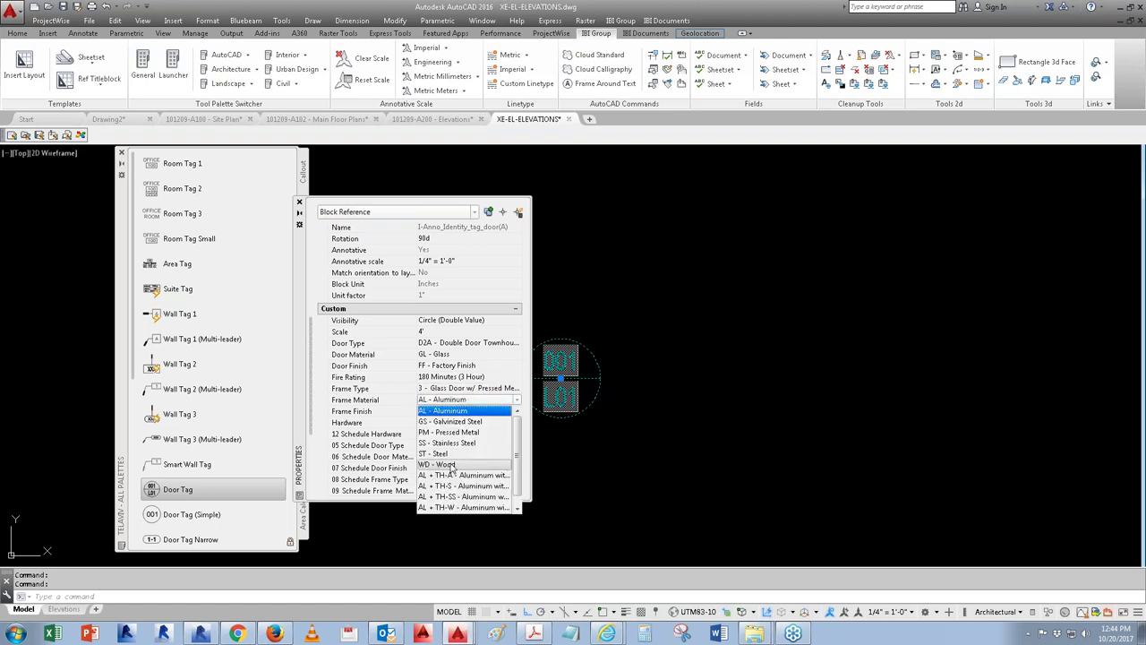
{"action": "left_click", "coordinate": [451, 434]}
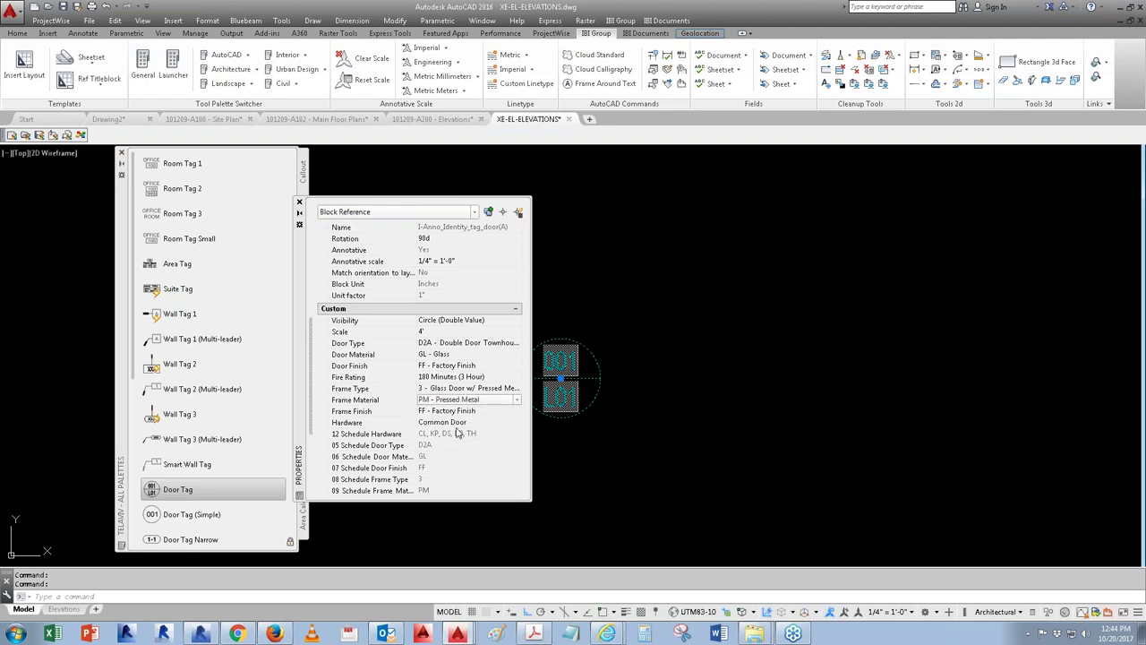
{"action": "left_click", "coordinate": [457, 411]}
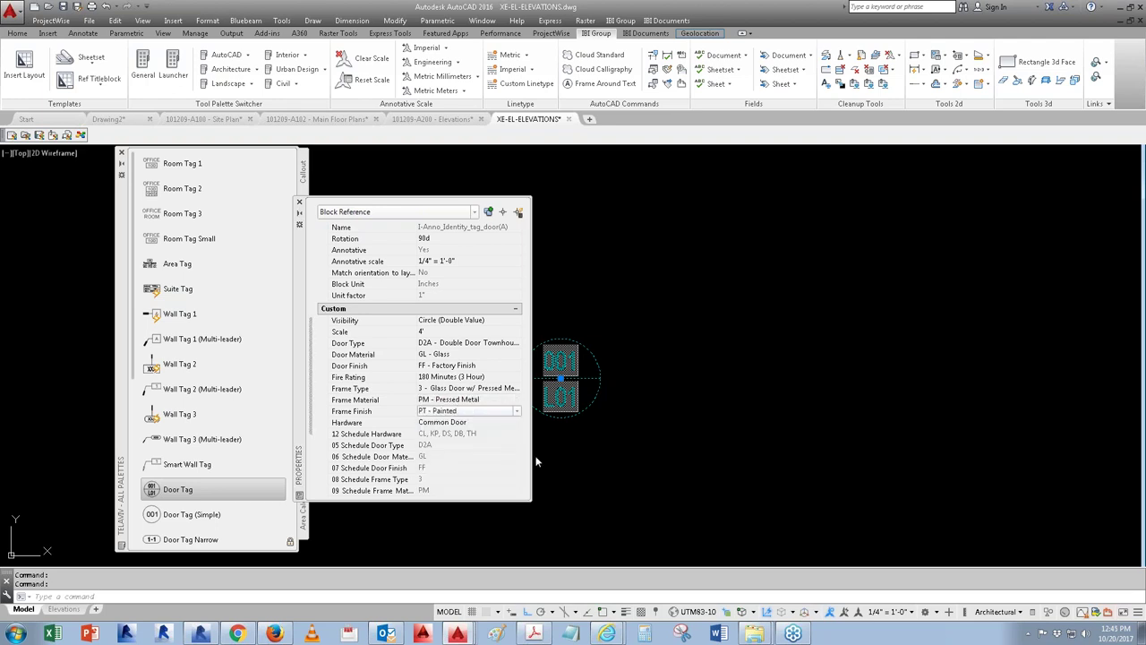
{"action": "key", "text": "Escape"}
Step: Copy the door tag three times in a horizontal row beside the original
{"action": "type", "text": "co"}
{"action": "key", "text": "Return"}
{"action": "left_click", "coordinate": [608, 429]}
{"action": "left_click", "coordinate": [550, 355]}
{"action": "key", "text": "Return"}
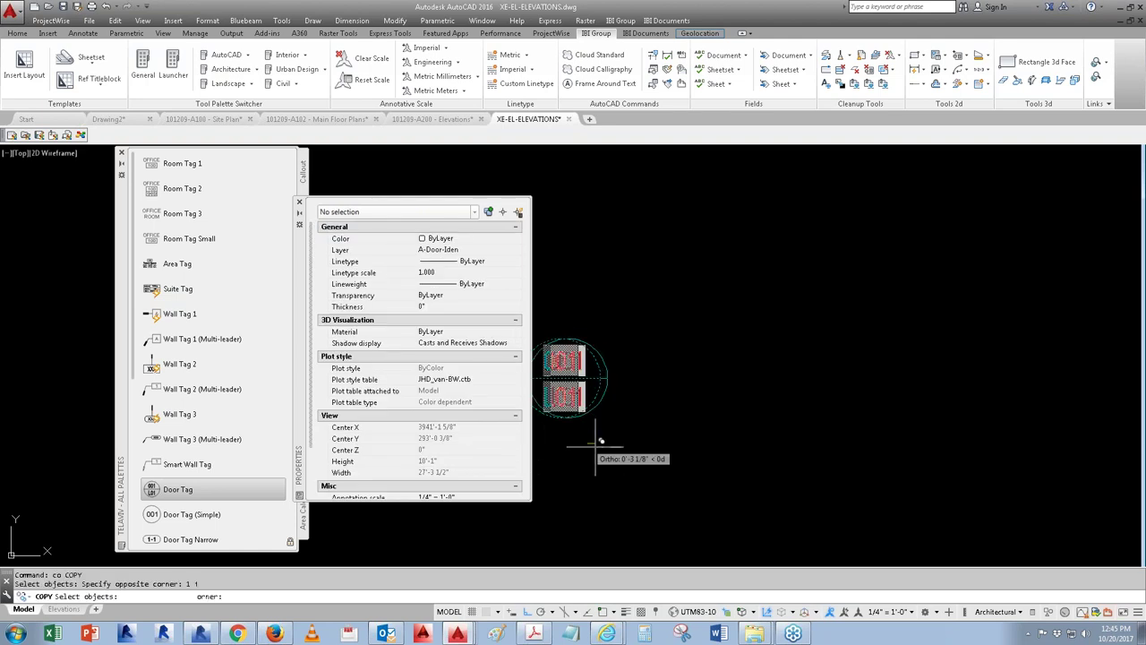
{"action": "left_click", "coordinate": [589, 442]}
{"action": "left_click", "coordinate": [692, 490]}
{"action": "left_click", "coordinate": [840, 461]}
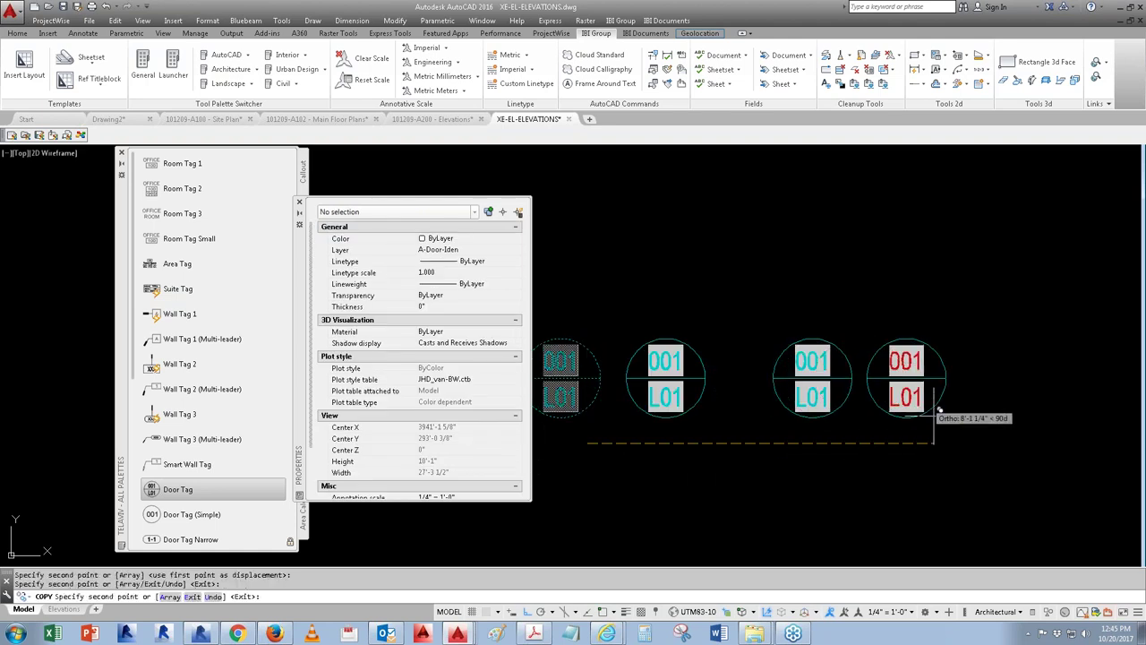
{"action": "left_click", "coordinate": [936, 439]}
{"action": "key", "text": "Escape"}
Step: Set the second tag's door number attribute to 002
{"action": "left_click", "coordinate": [702, 428]}
{"action": "left_click", "coordinate": [660, 407]}
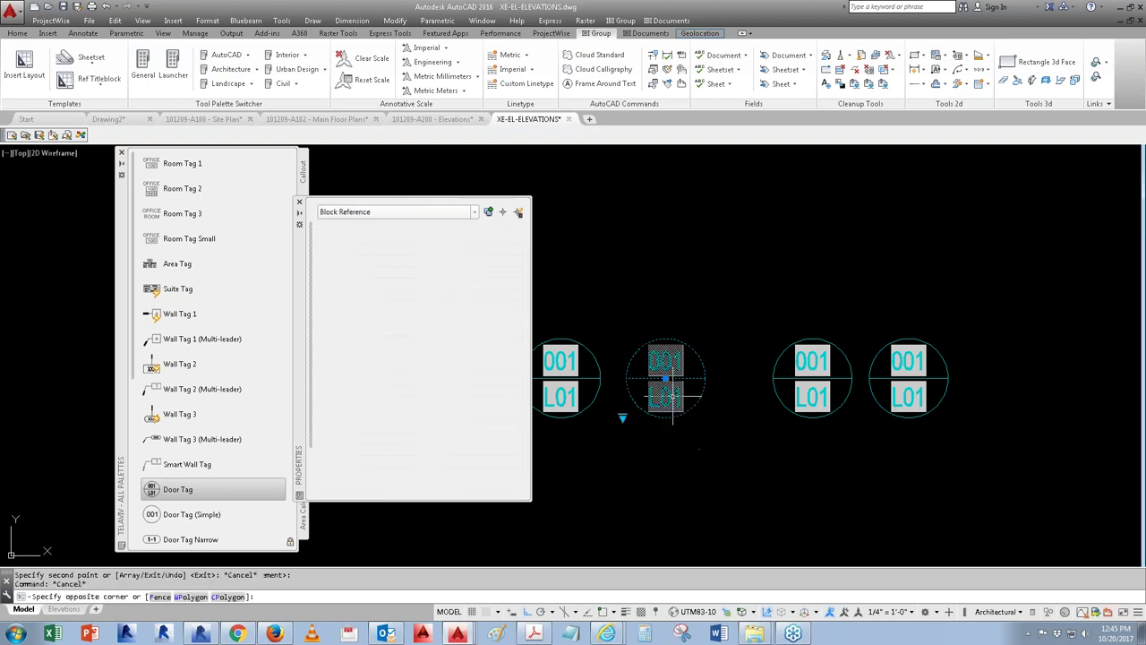
{"action": "key", "text": "Escape"}
{"action": "type", "text": "ate"}
{"action": "key", "text": "Return"}
{"action": "left_click", "coordinate": [690, 406]}
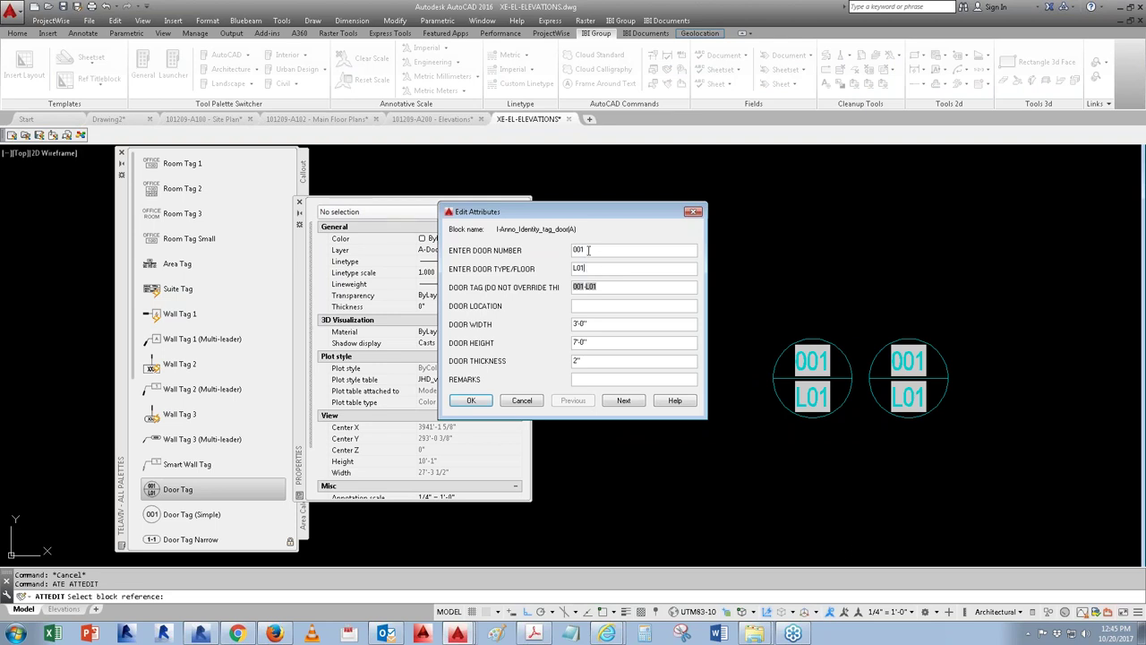
{"action": "type", "text": "002"}
{"action": "left_click", "coordinate": [471, 400]}
Step: Set the third tag's door number attribute to 003
{"action": "type", "text": "ate"}
{"action": "key", "text": "Return"}
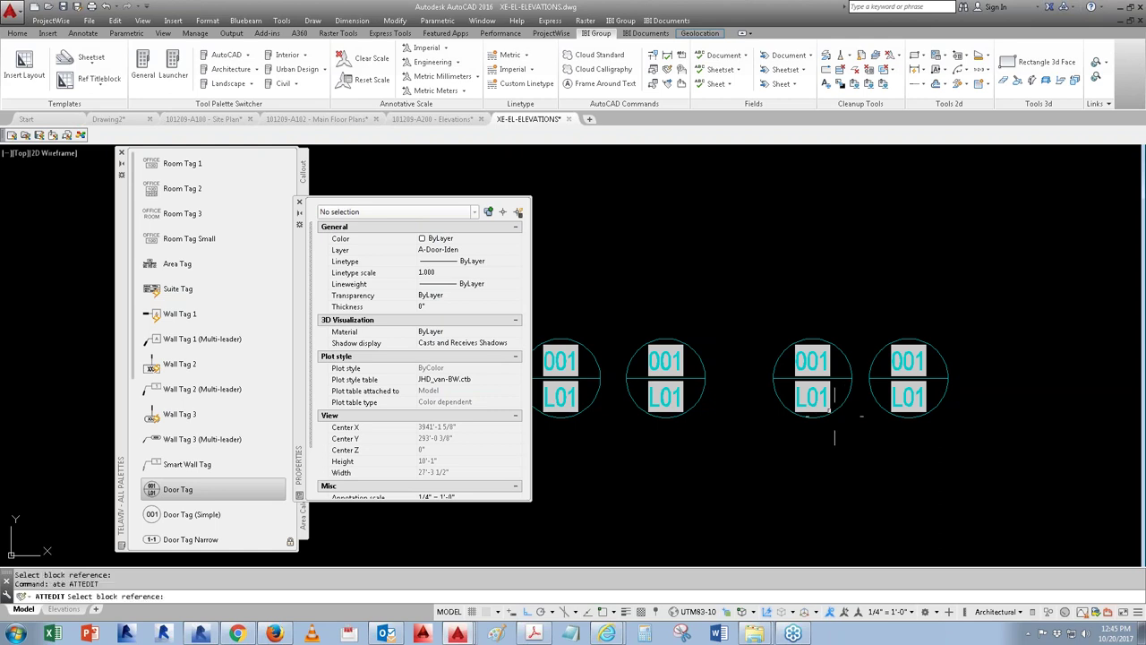
{"action": "left_click", "coordinate": [842, 414]}
{"action": "left_click", "coordinate": [605, 251]}
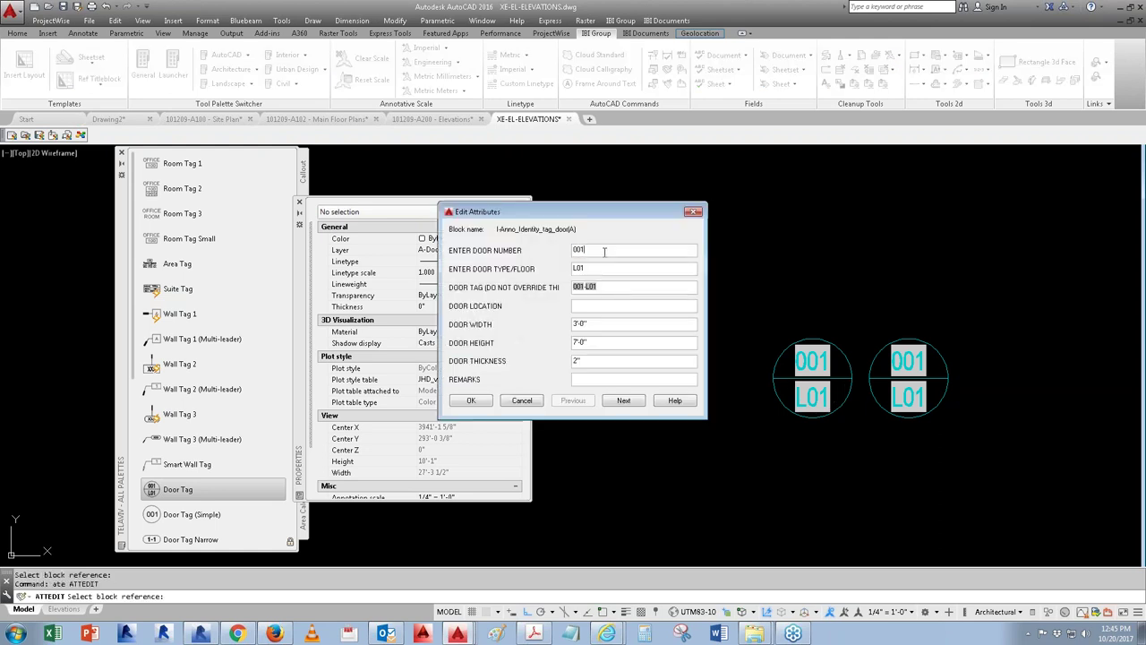
{"action": "left_click", "coordinate": [471, 400]}
Step: Set the fourth tag's door number attribute to 004
{"action": "left_click", "coordinate": [931, 376]}
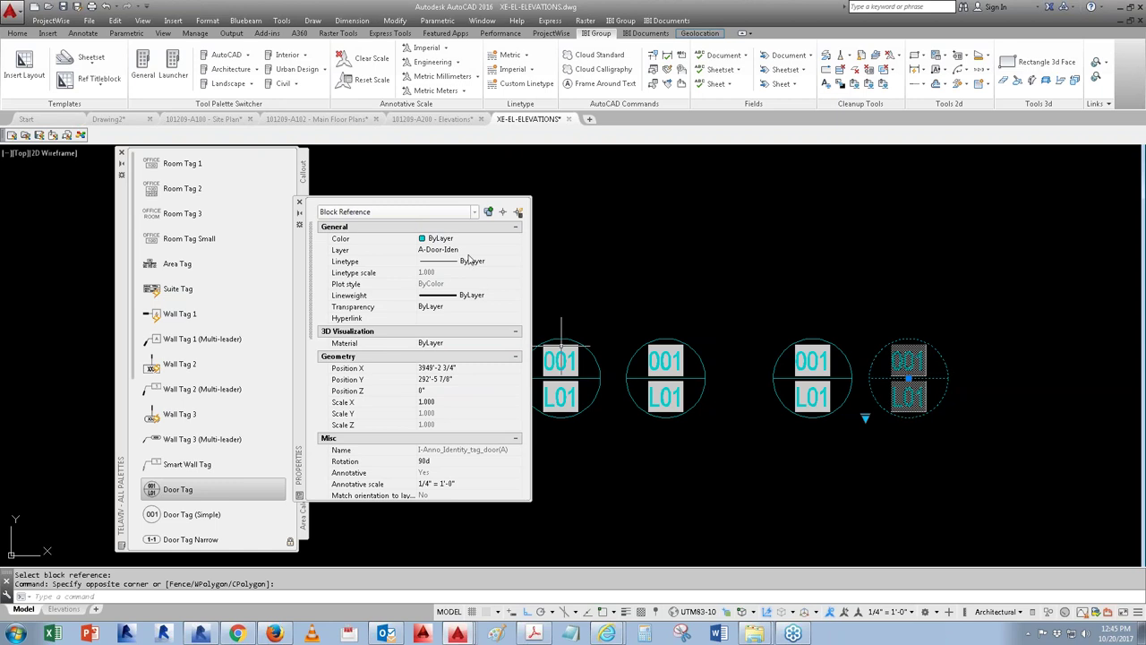
{"action": "key", "text": "Escape"}
{"action": "type", "text": "ate"}
{"action": "key", "text": "Return"}
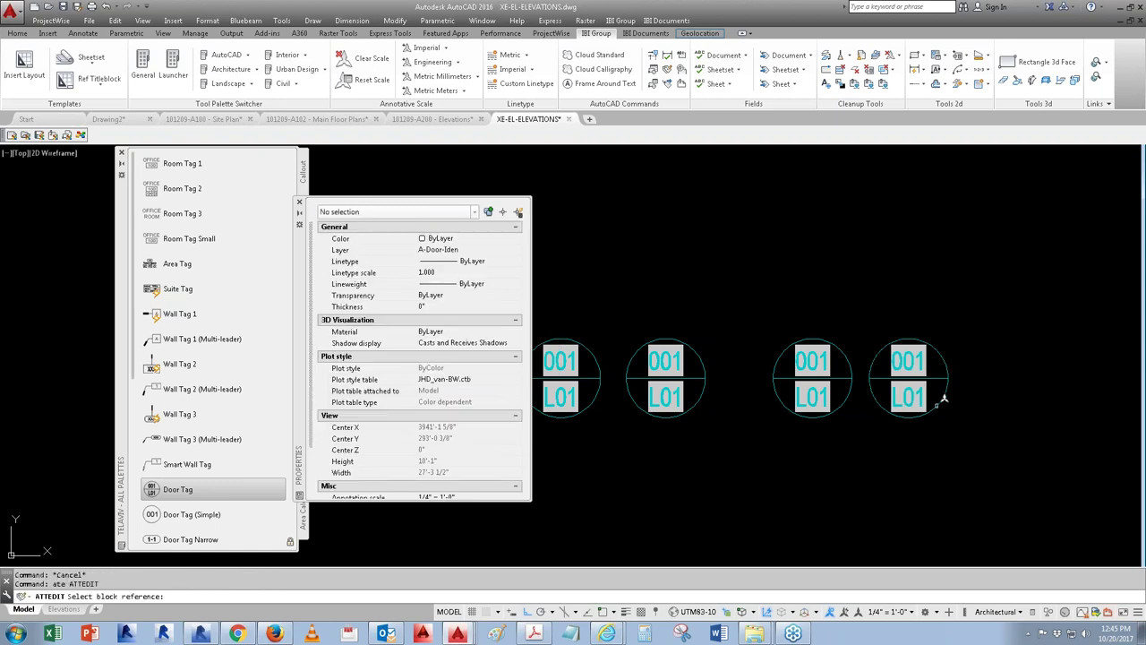
{"action": "left_click", "coordinate": [940, 400]}
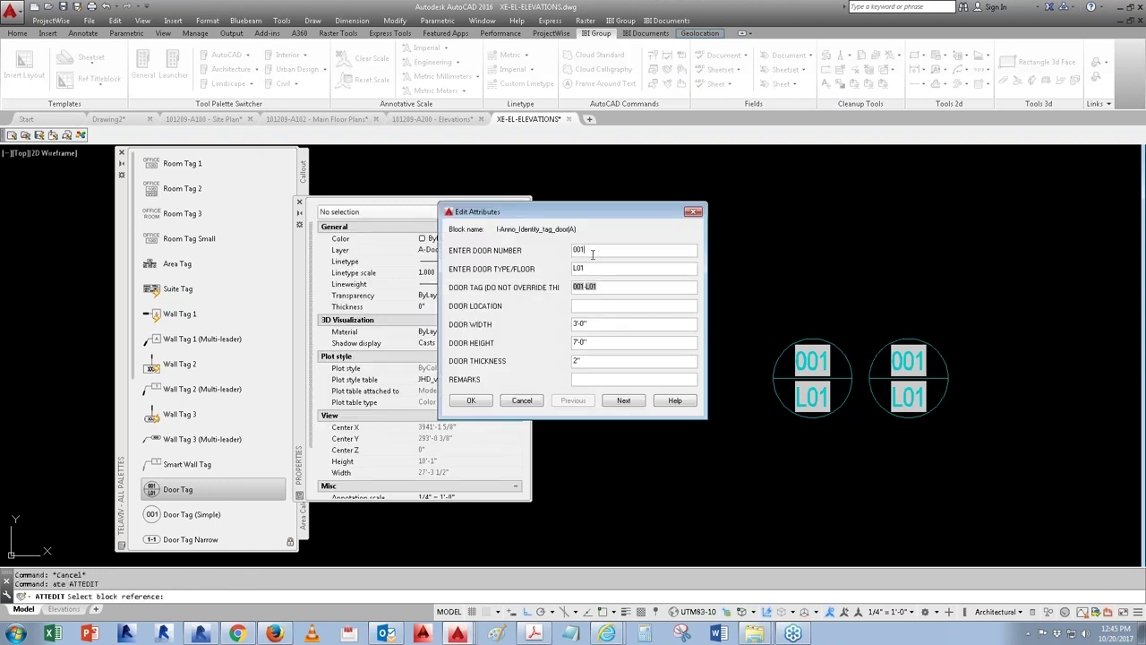
{"action": "left_click", "coordinate": [471, 400]}
Step: Regenerate the whole drawing to refresh the numbers displayed in the four door tags
{"action": "scroll", "coordinate": [727, 420], "scroll_direction": "down", "scroll_amount": 1}
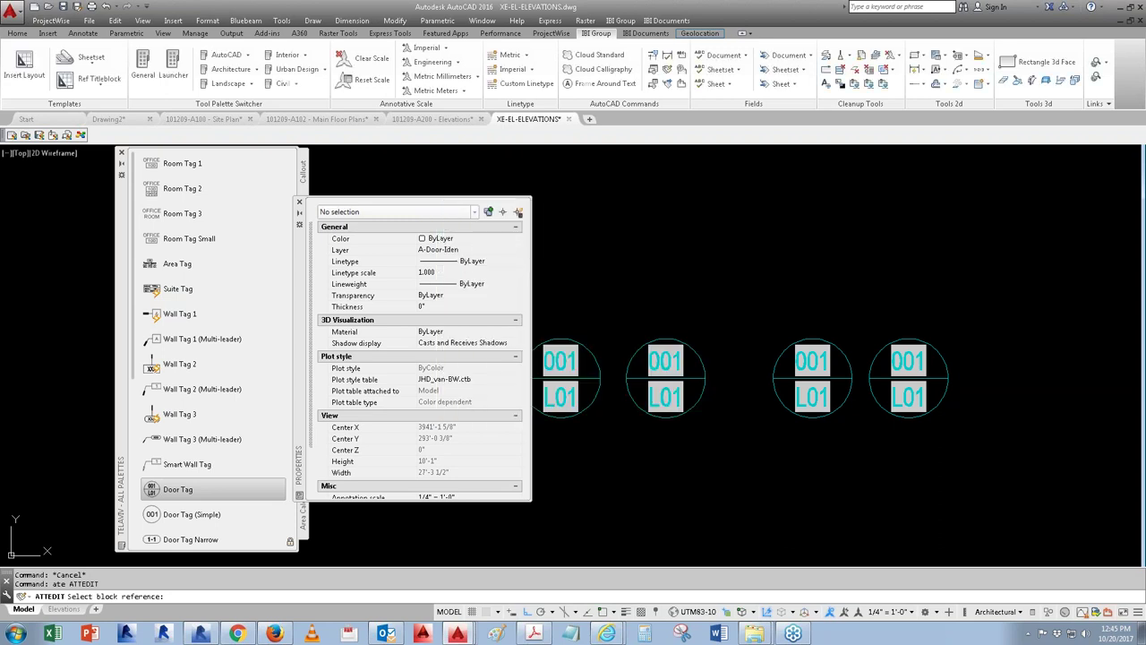
{"action": "scroll", "coordinate": [727, 425], "scroll_direction": "down", "scroll_amount": 2}
{"action": "middle_click_drag", "start_coordinate": [727, 425], "coordinate": [734, 427]}
{"action": "type", "text": "A"}
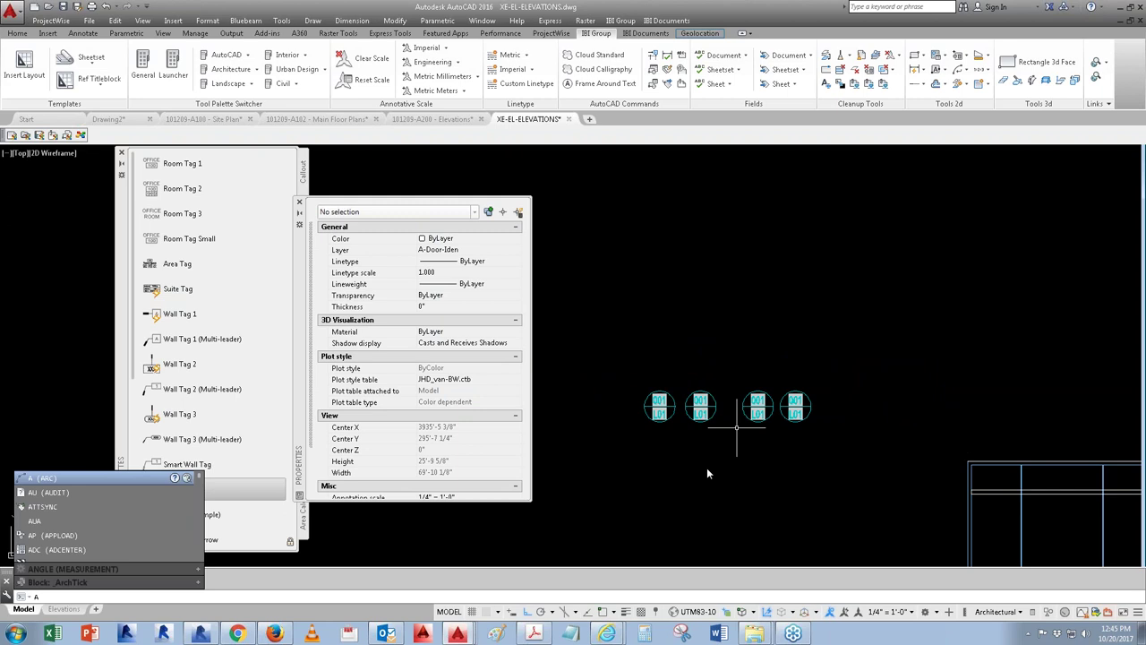
{"action": "key", "text": "Escape"}
{"action": "key", "text": "Escape"}
{"action": "type", "text": "rea"}
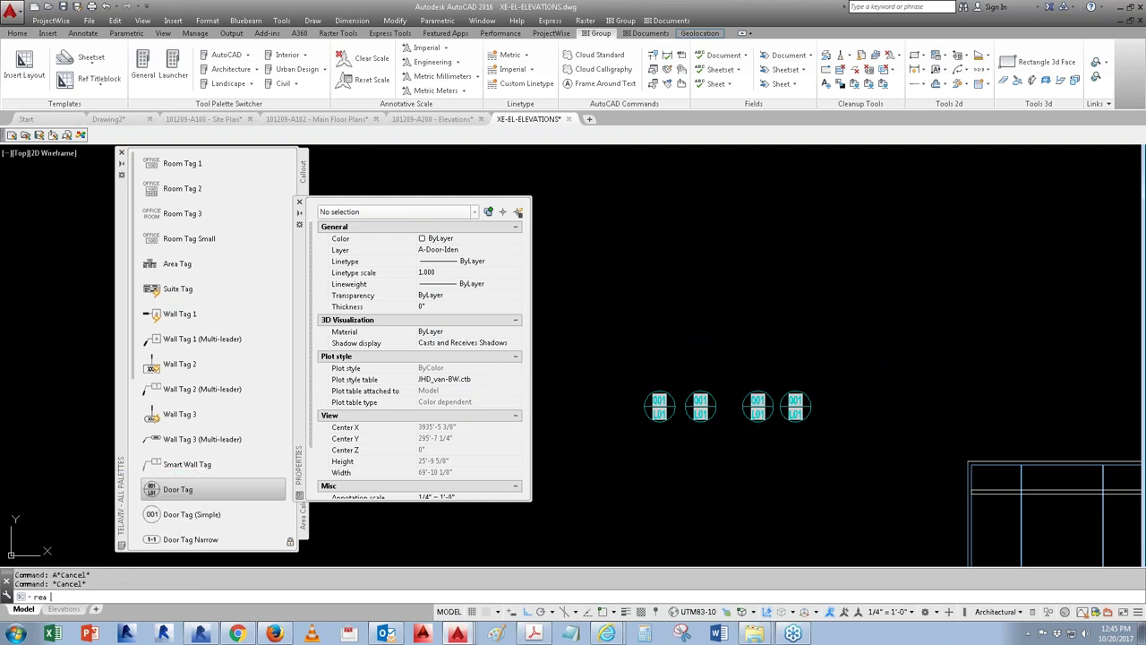
{"action": "key", "text": "Return"}
{"action": "key", "text": "Escape"}
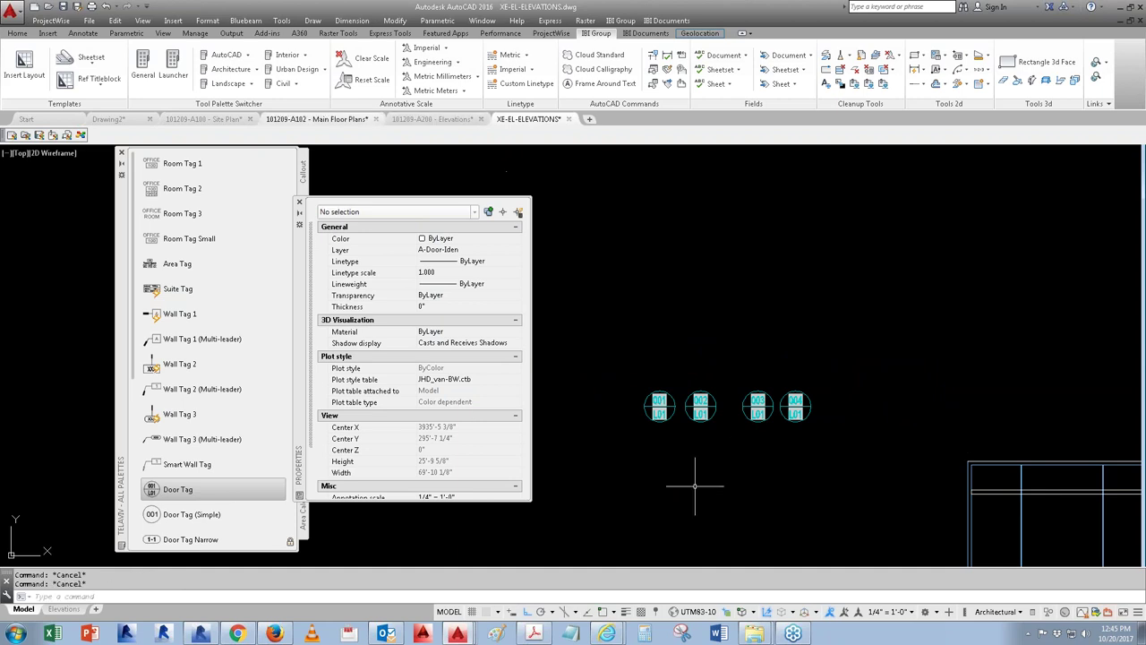
Step: Move the four door tags from XE-EL-ELEVATIONS into Drawing2 by cutting and pasting them into empty space
{"action": "left_click", "coordinate": [864, 466]}
{"action": "left_click", "coordinate": [622, 369]}
{"action": "key", "text": "ctrl+x"}
{"action": "left_click", "coordinate": [109, 119]}
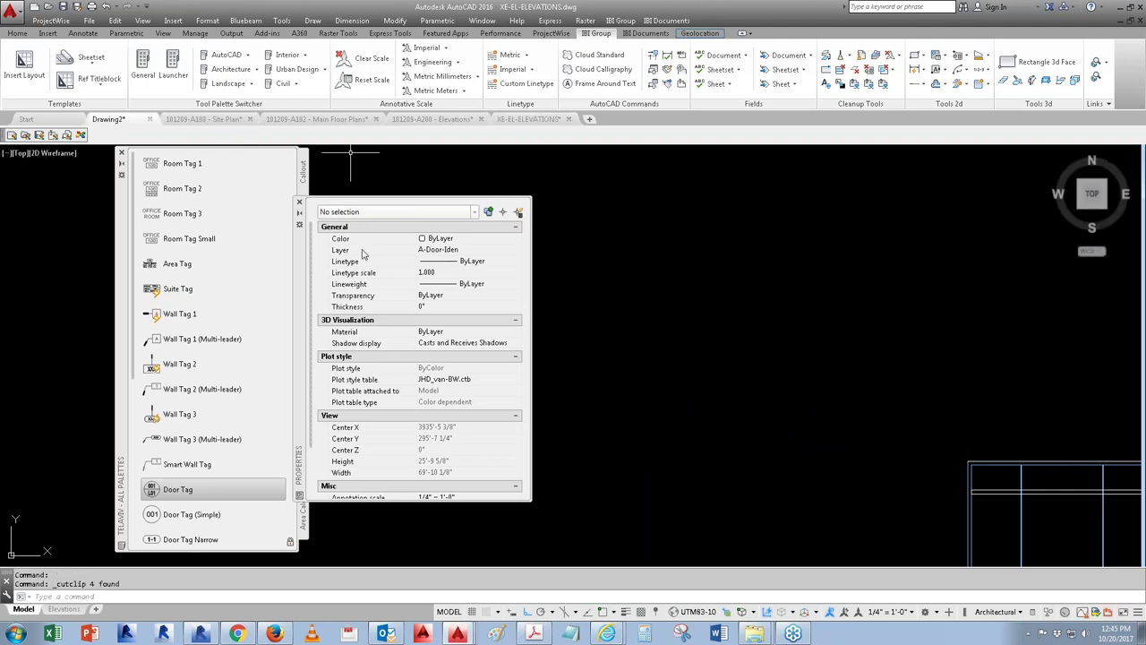
{"action": "key", "text": "ctrl+v"}
{"action": "left_click", "coordinate": [714, 418]}
{"action": "key", "text": "Escape"}
{"action": "key", "text": "Escape"}
Step: Save the drawing with the door tags as Drawing1.dwg in My Documents, replacing the existing file of that name
{"action": "left_click", "coordinate": [8, 15]}
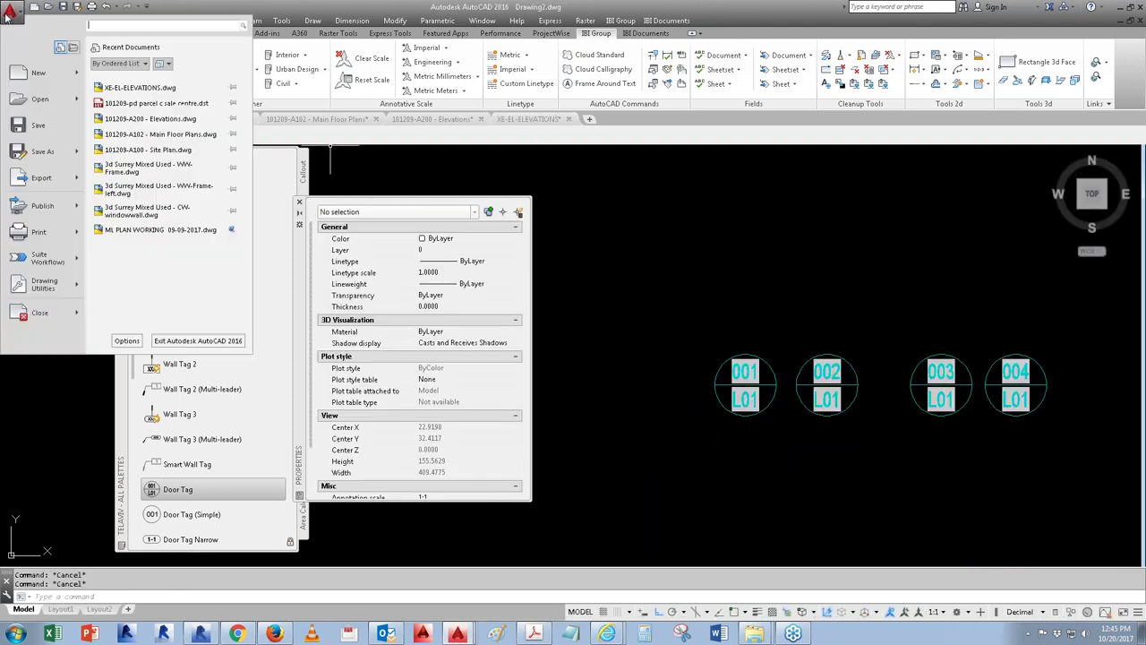
{"action": "key", "text": "Escape"}
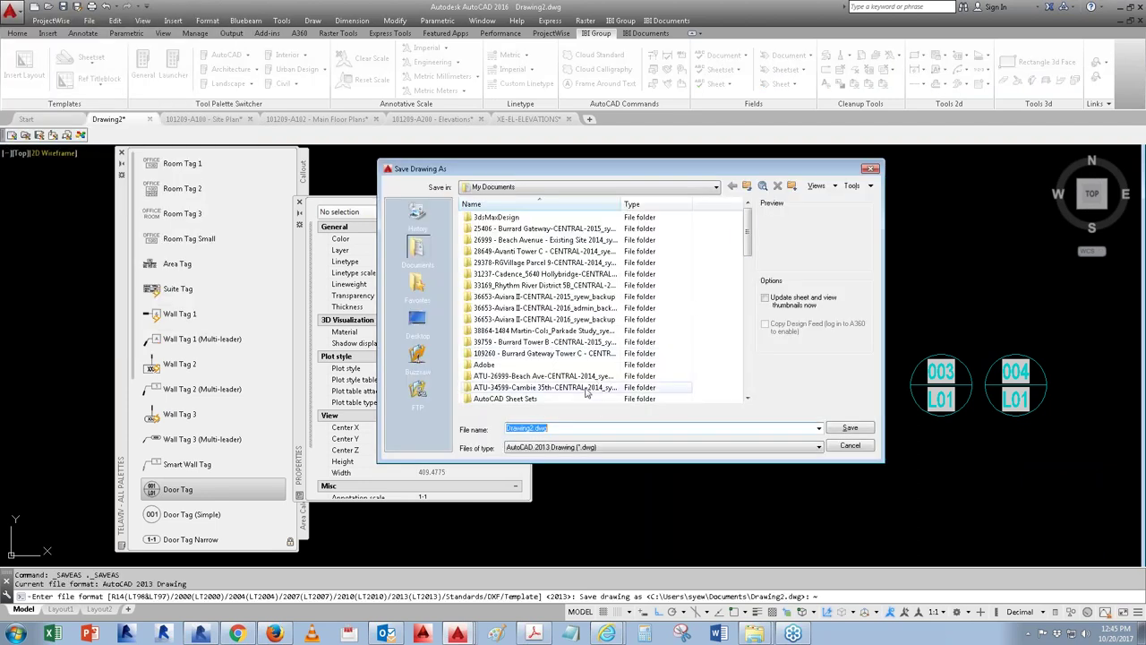
{"action": "type", "text": "dr"}
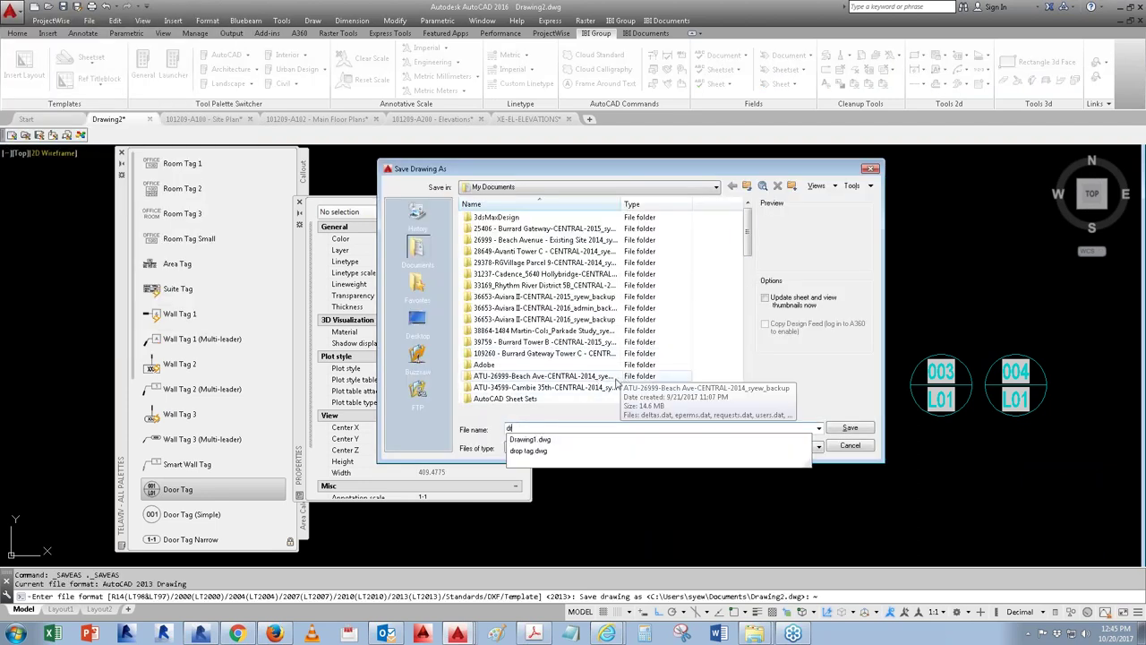
{"action": "type", "text": "aw"}
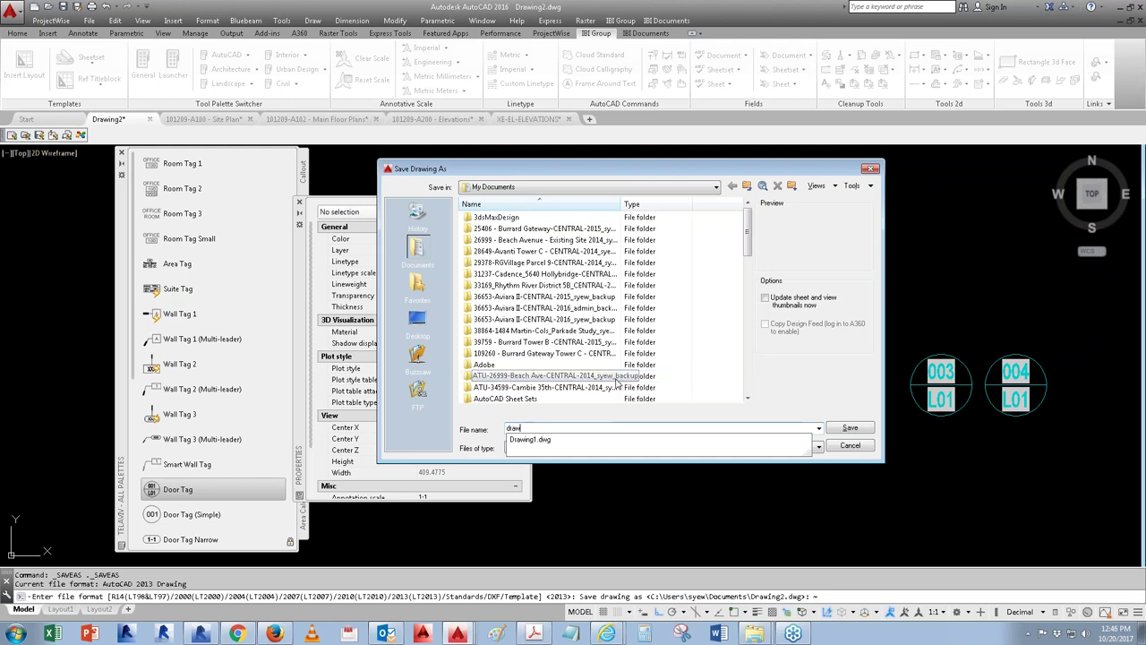
{"action": "left_click", "coordinate": [538, 439]}
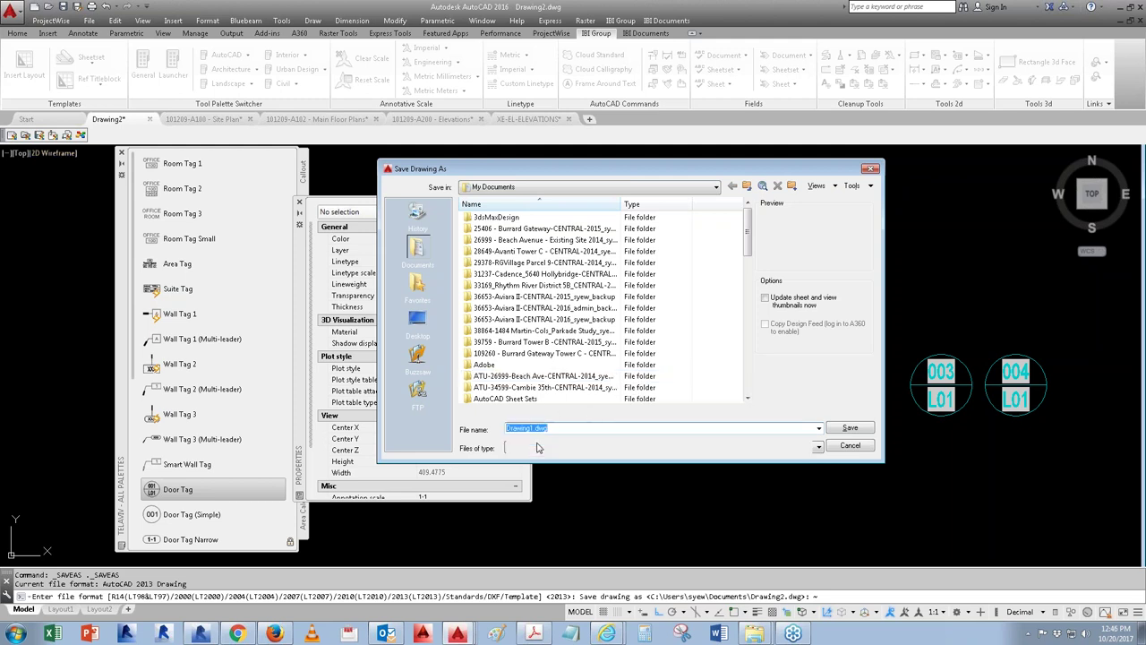
{"action": "left_click", "coordinate": [846, 430]}
{"action": "left_click", "coordinate": [621, 341]}
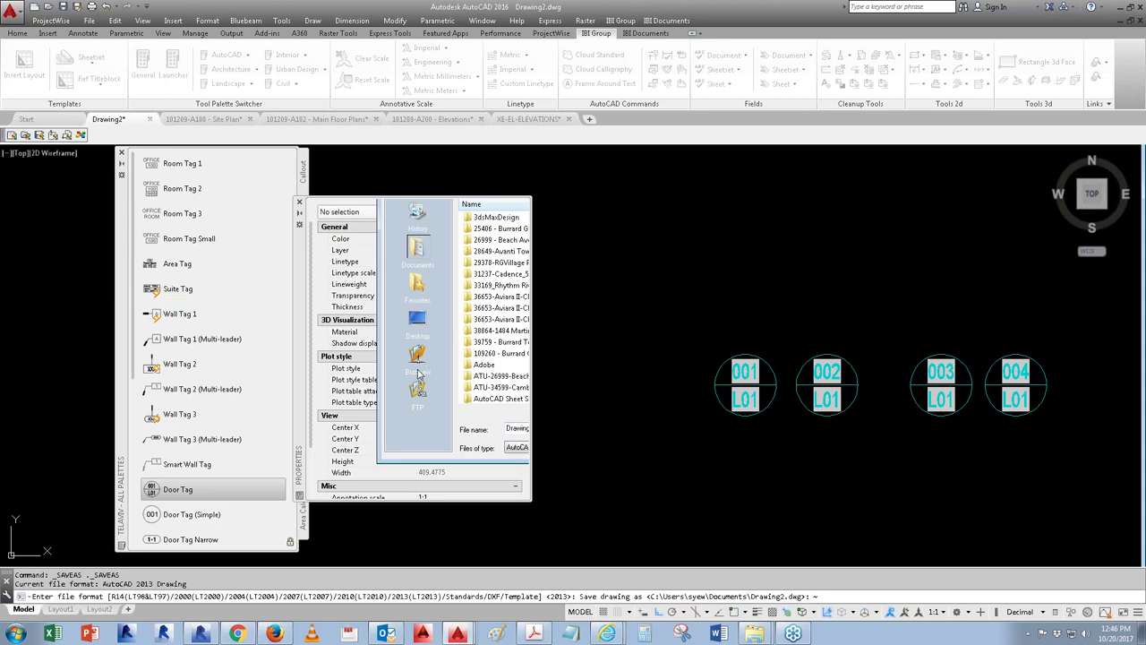
Step: Start the data extraction wizard with the EATTEXT command
{"action": "type", "text": "eattext"}
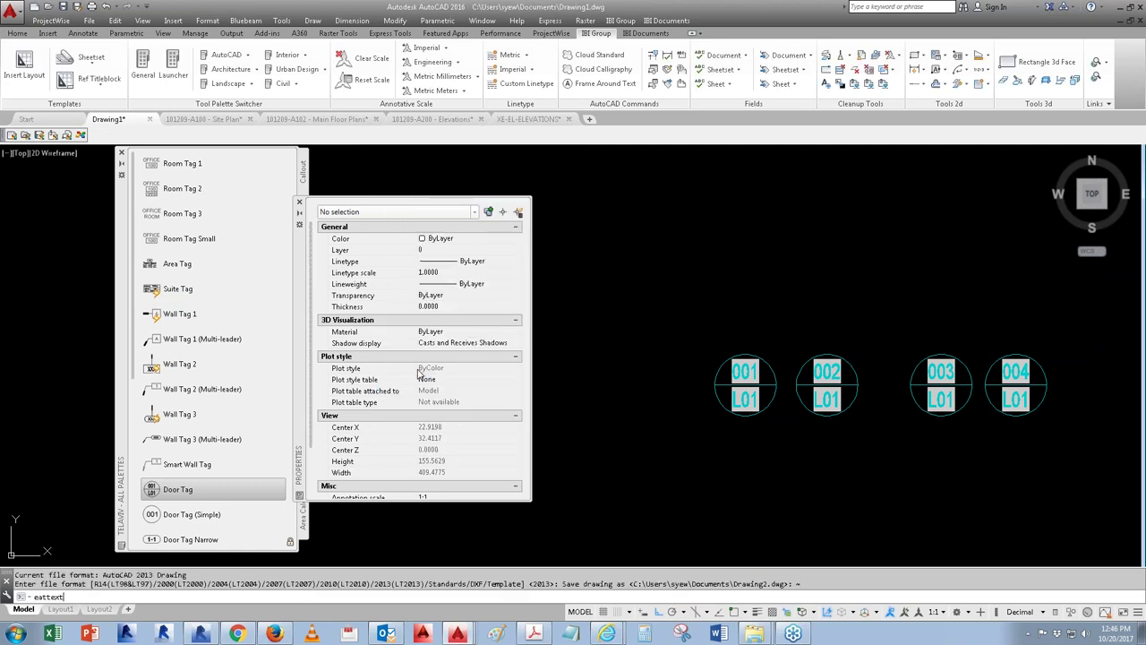
{"action": "key", "text": "Return"}
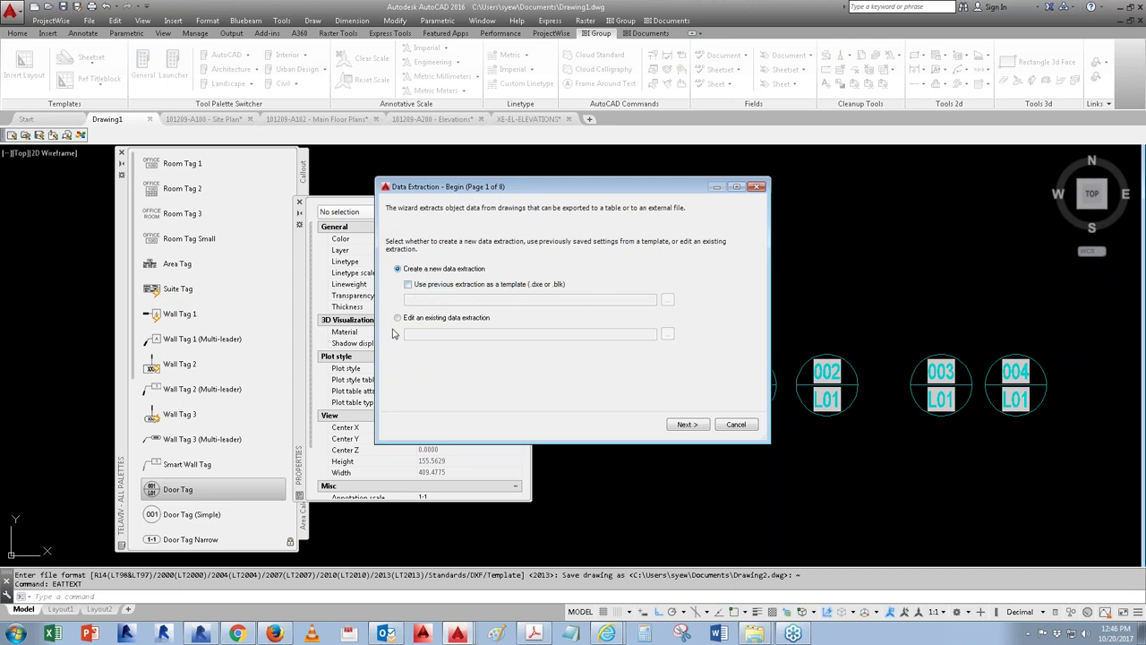
Step: Enable using a previous extraction as a template and browse the Groups (I:) drive to _TechSTND, acad2016, Templates, SSM
{"action": "left_click", "coordinate": [407, 285]}
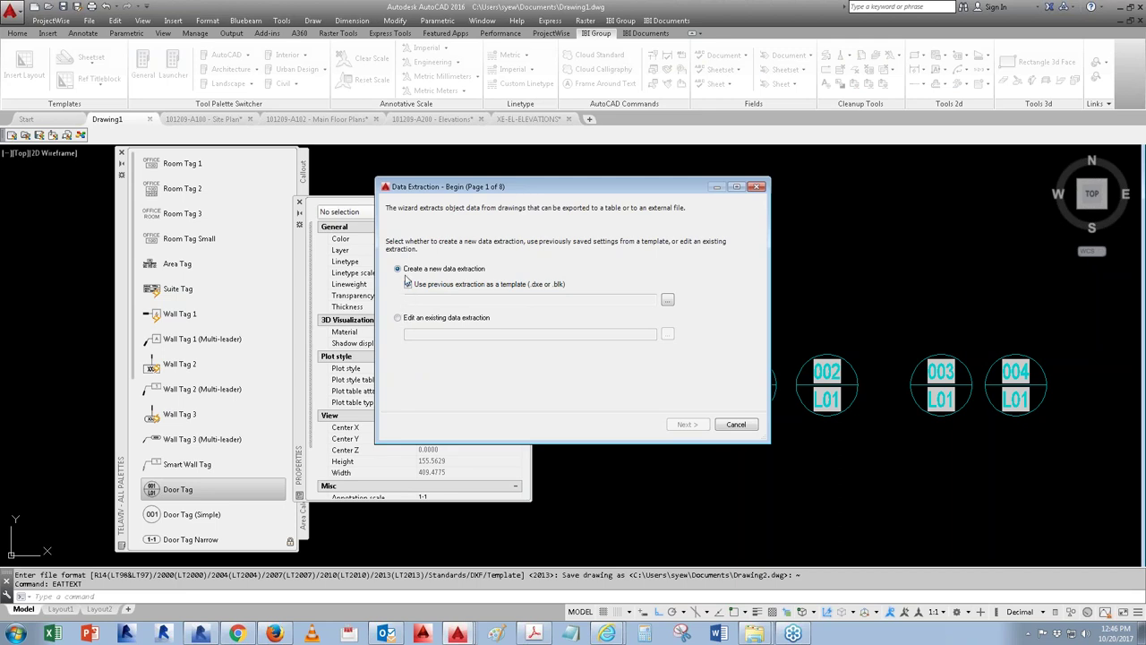
{"action": "left_click", "coordinate": [408, 286]}
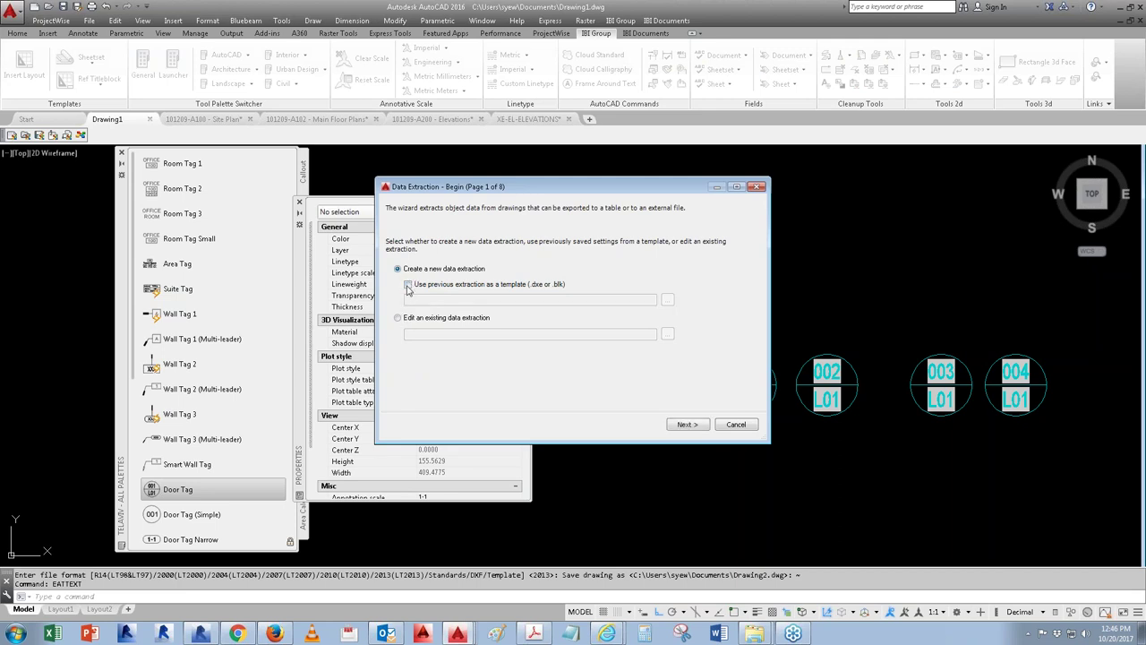
{"action": "left_click", "coordinate": [408, 286]}
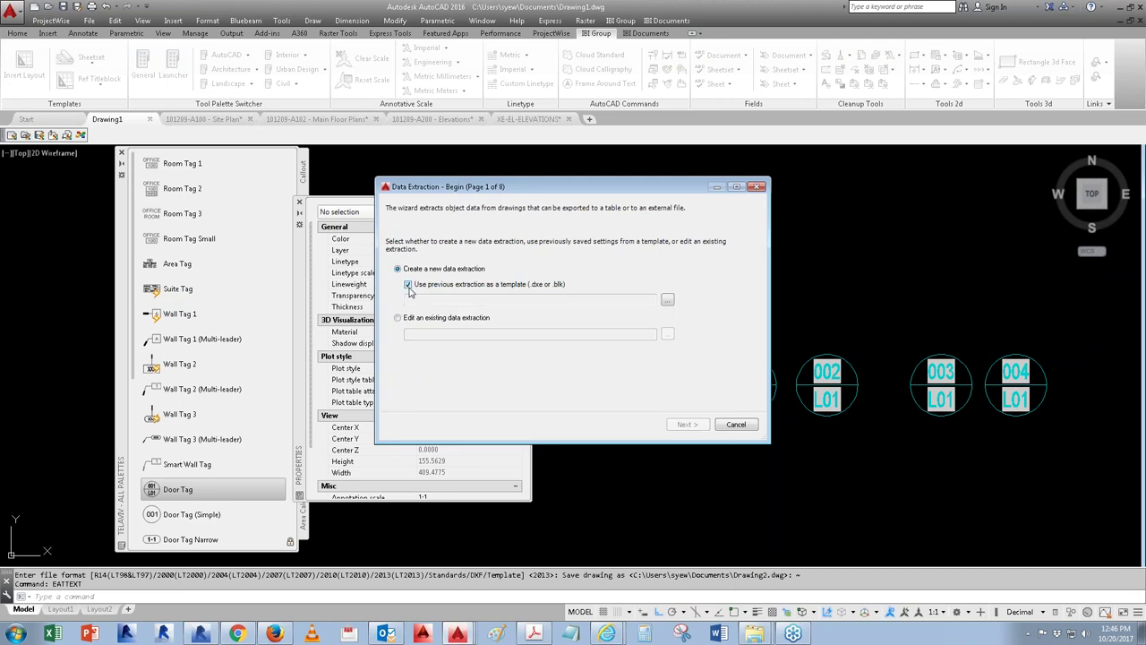
{"action": "left_click", "coordinate": [667, 300]}
{"action": "left_click", "coordinate": [519, 190]}
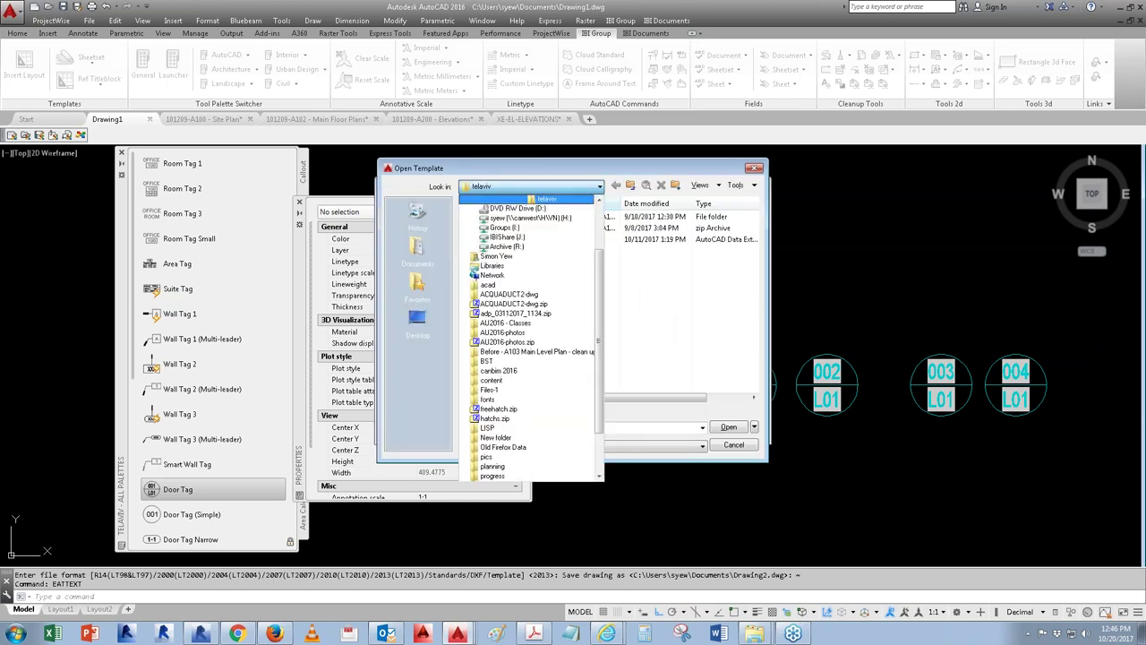
{"action": "scroll", "coordinate": [529, 229], "scroll_direction": "up", "scroll_amount": 3}
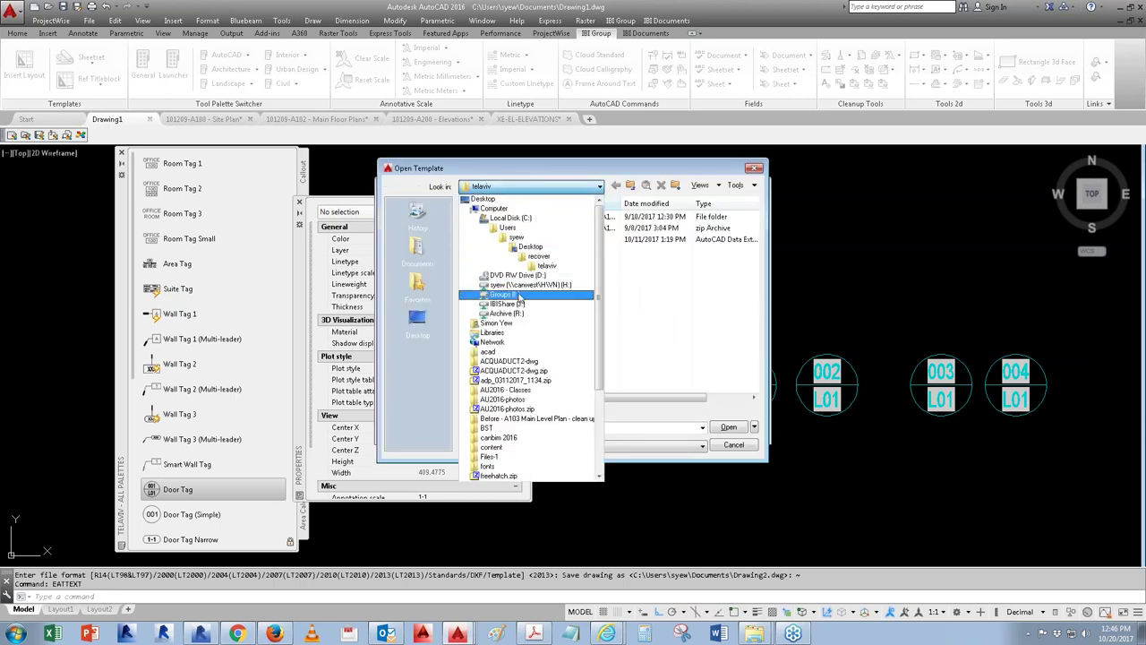
{"action": "left_click", "coordinate": [515, 294]}
{"action": "double_click", "coordinate": [492, 216]}
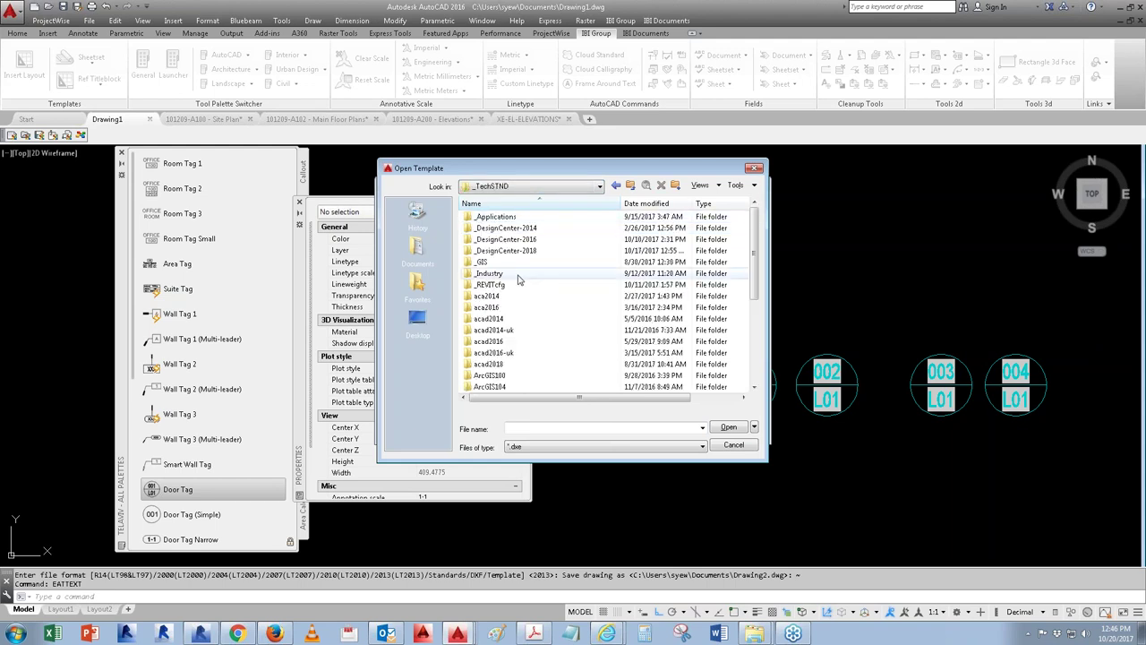
{"action": "double_click", "coordinate": [497, 344]}
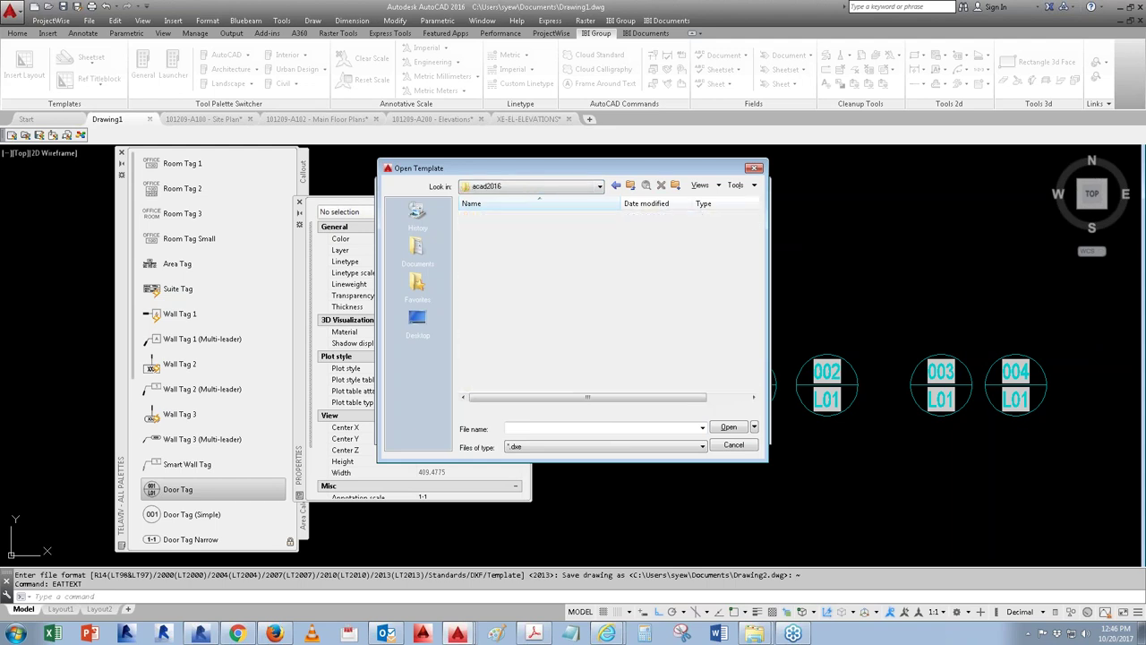
{"action": "double_click", "coordinate": [494, 319]}
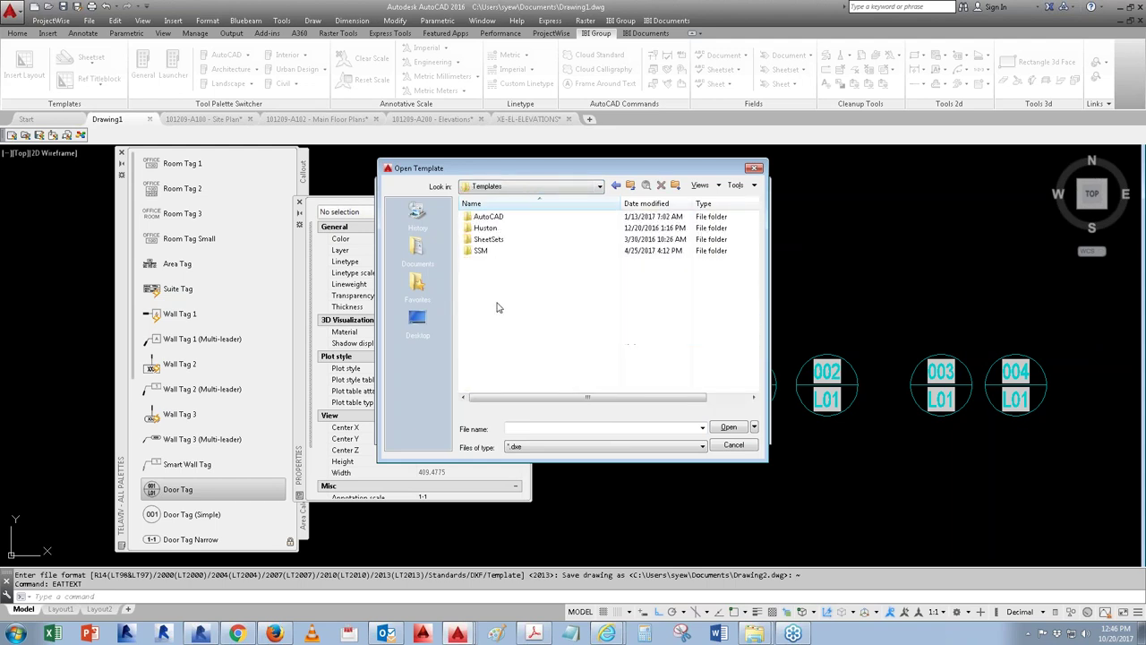
{"action": "double_click", "coordinate": [492, 251]}
Step: Look through the Architectural, Stage All standards to the Data Extraction folder's schedule templates, then cancel and turn the template option off
{"action": "double_click", "coordinate": [489, 228]}
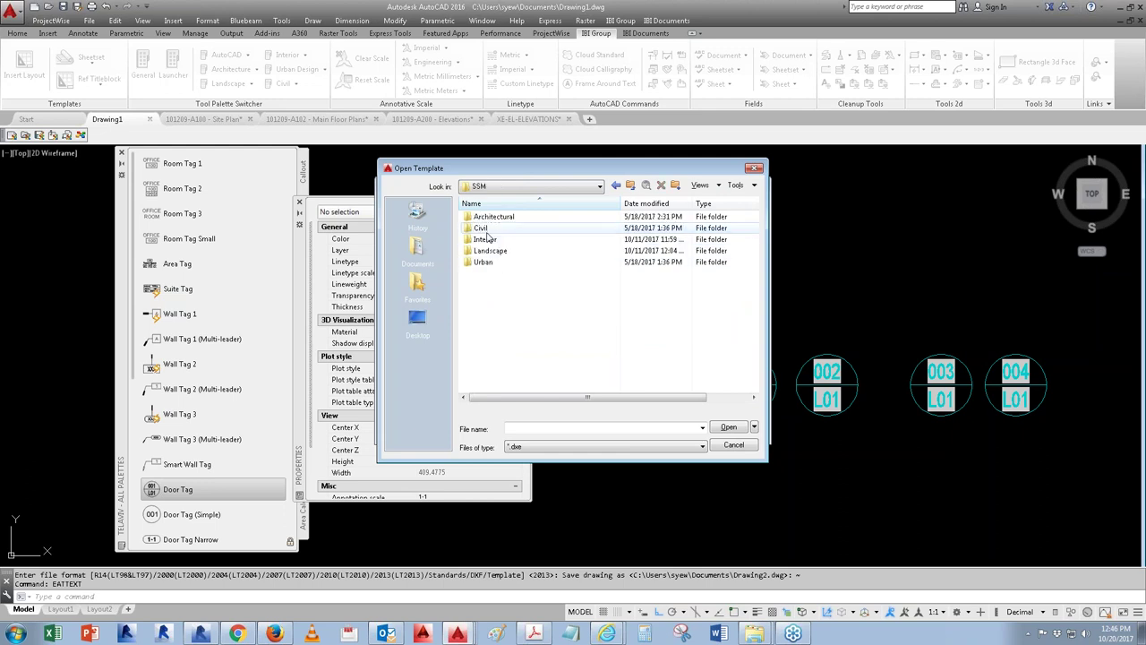
{"action": "double_click", "coordinate": [484, 220]}
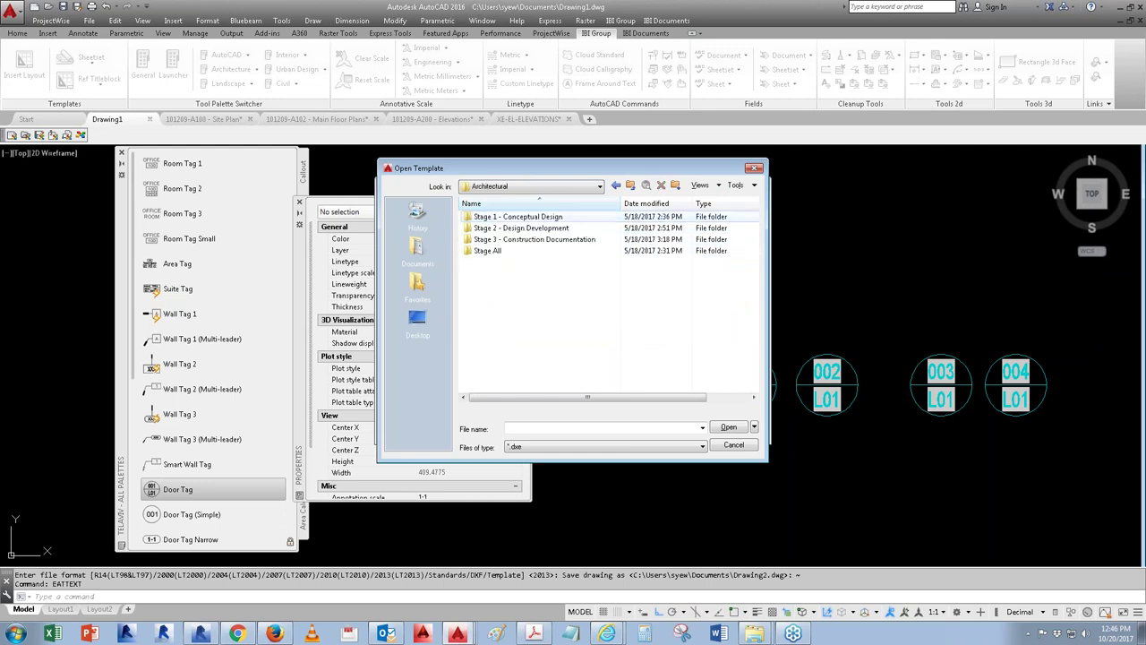
{"action": "double_click", "coordinate": [494, 251]}
{"action": "double_click", "coordinate": [491, 217]}
{"action": "double_click", "coordinate": [489, 240]}
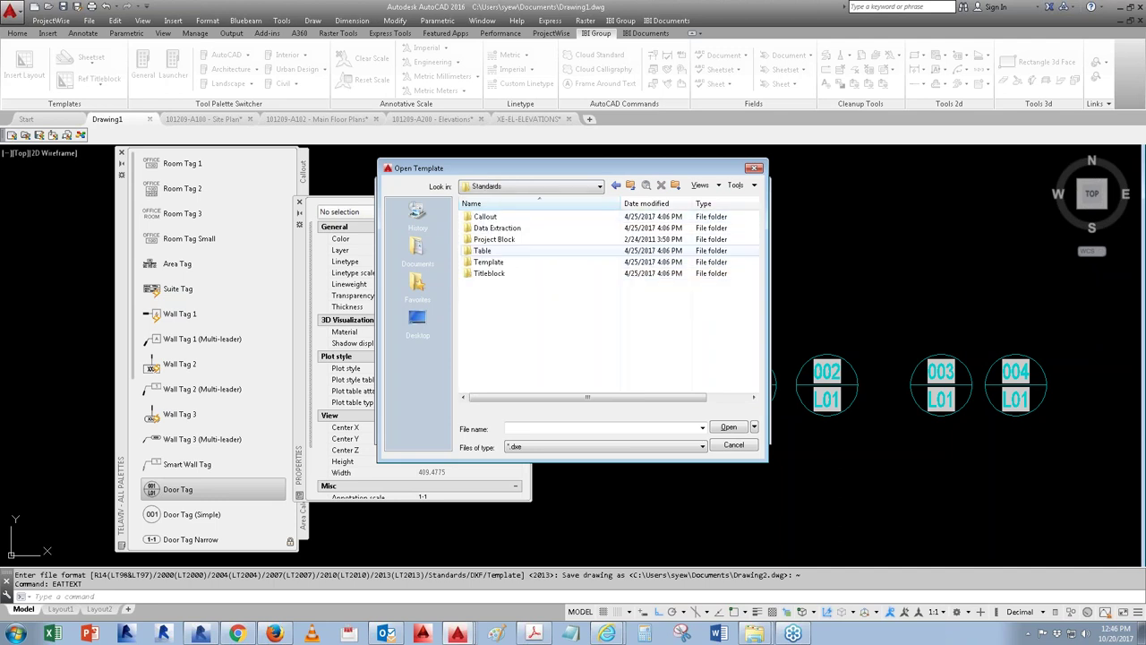
{"action": "double_click", "coordinate": [496, 229]}
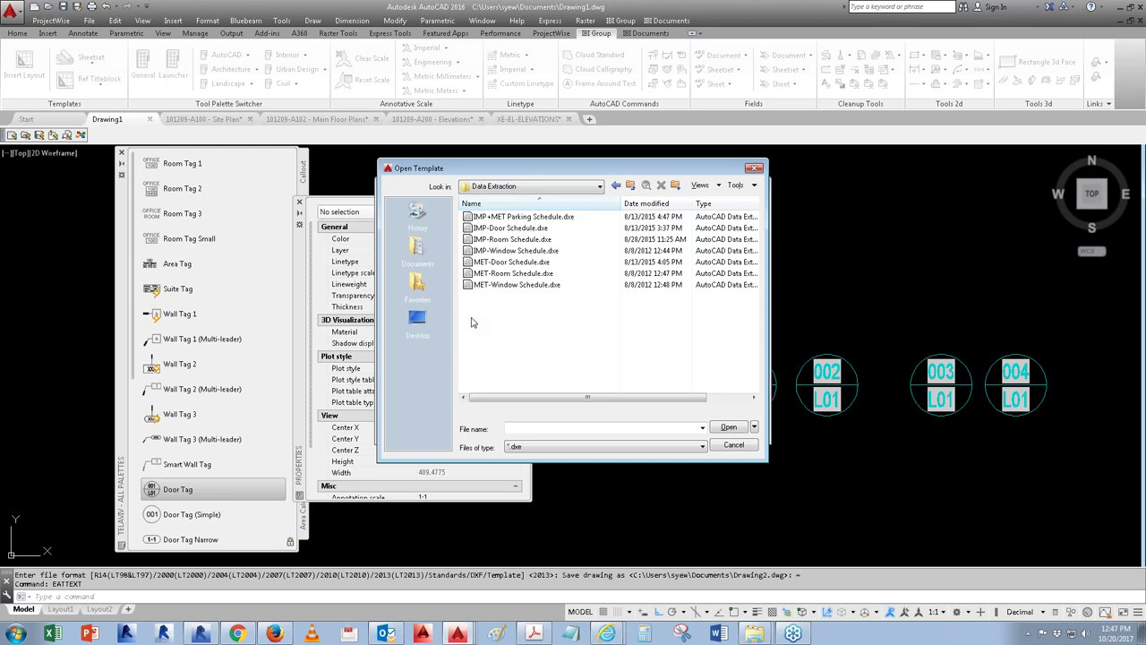
{"action": "left_click", "coordinate": [733, 446]}
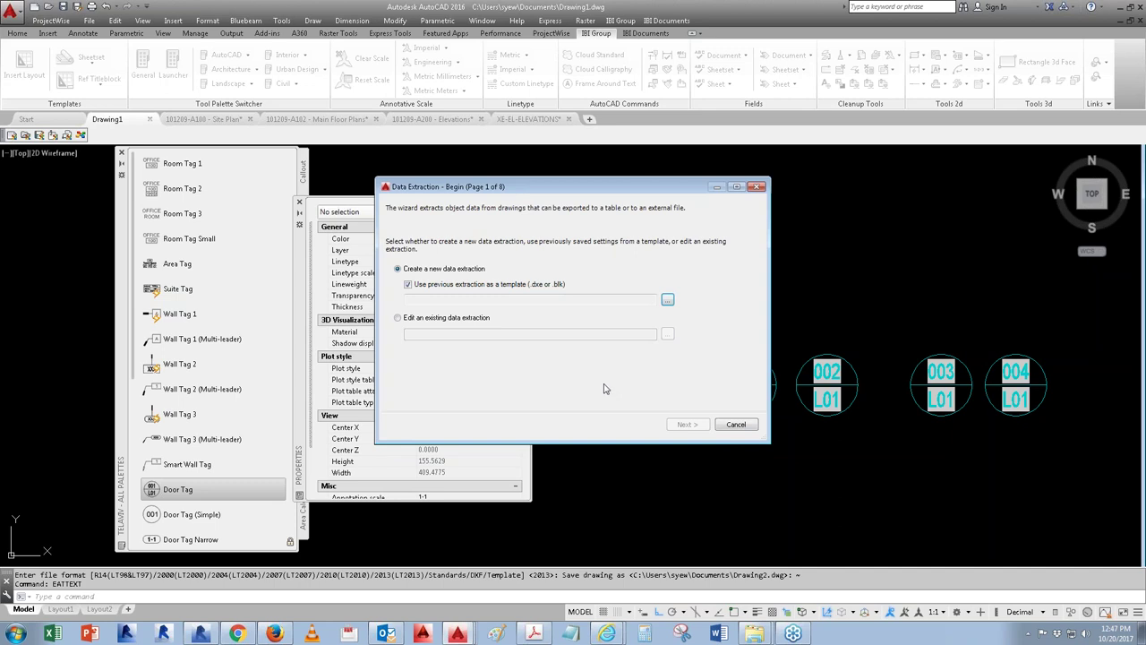
{"action": "left_click", "coordinate": [408, 284]}
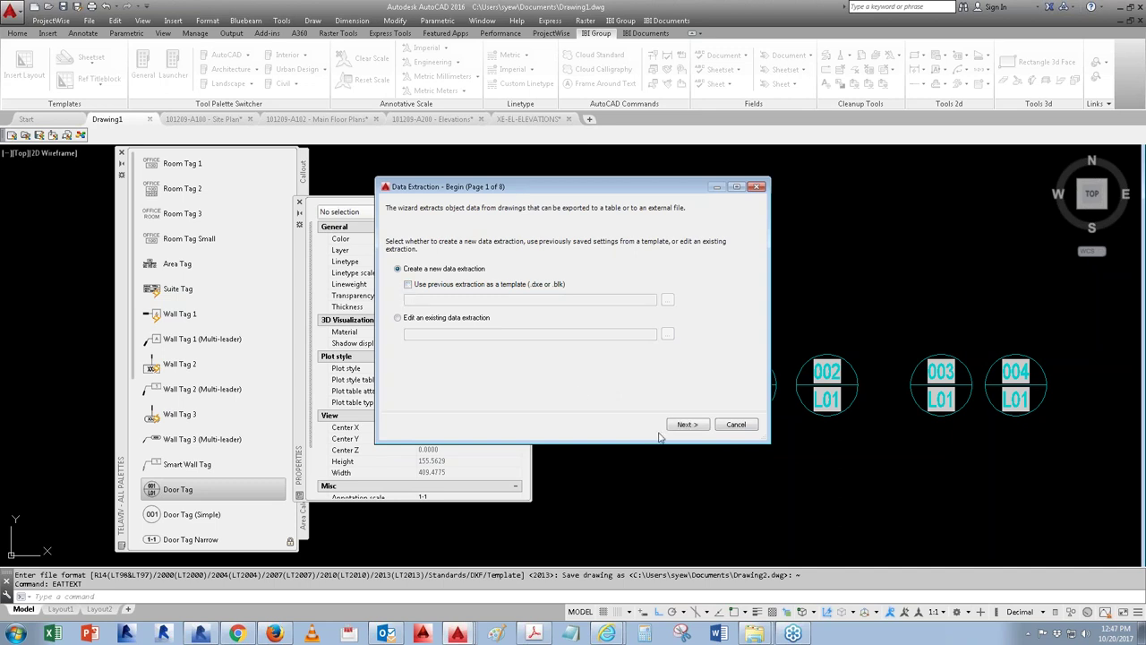
Step: Create a new data extraction saved as "door schedule sample", using the current drawing as its data source
{"action": "left_click", "coordinate": [687, 425]}
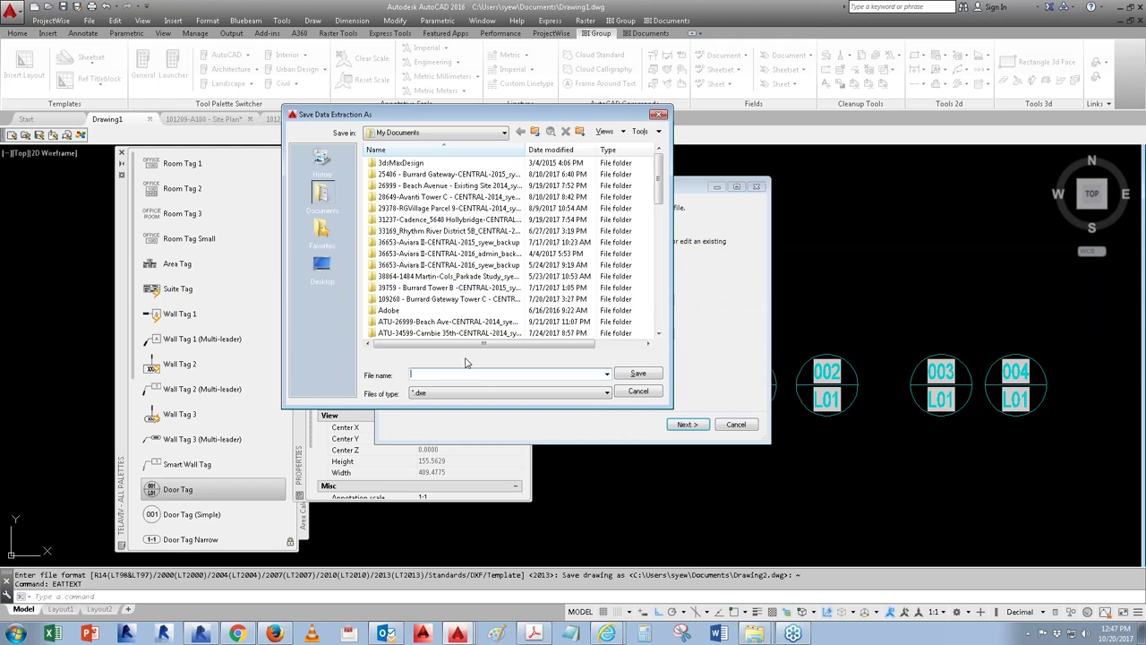
{"action": "type", "text": "door schedule sample"}
{"action": "key", "text": "Return"}
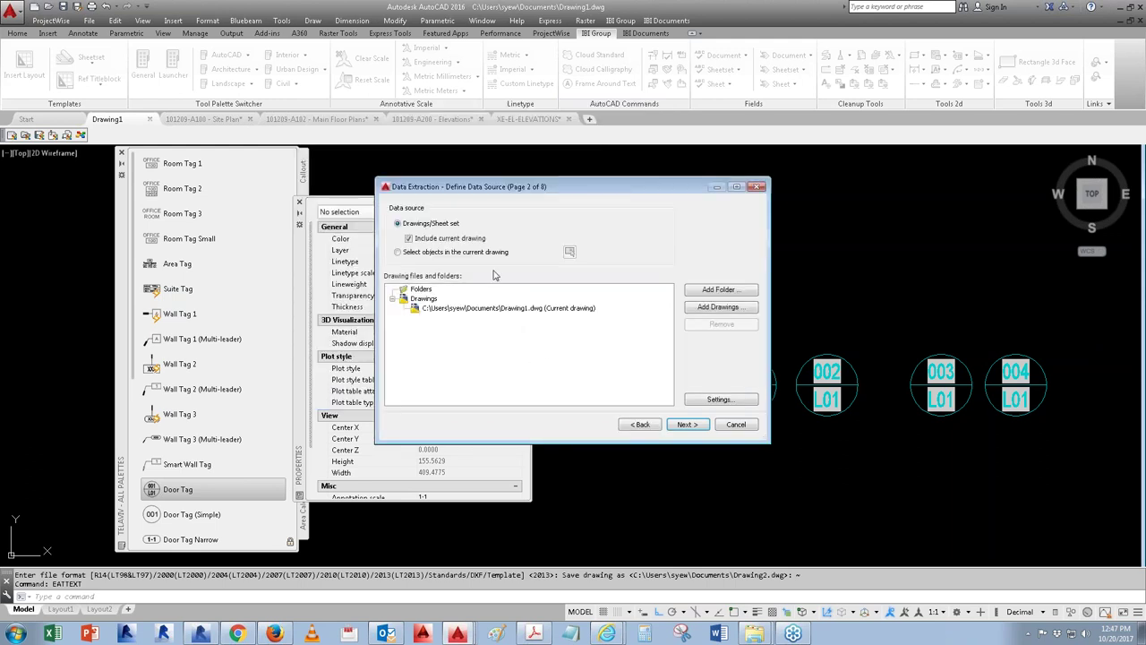
{"action": "left_click", "coordinate": [687, 425]}
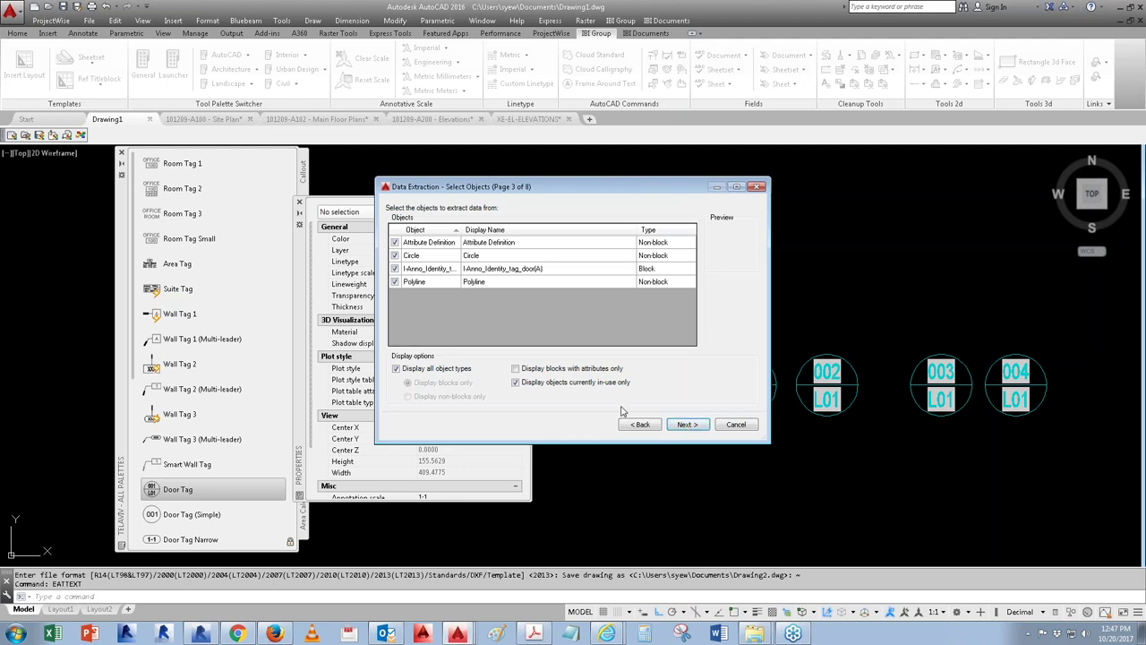
Step: Limit the extraction to the I-Anno_Identity_tag_door(A) block by excluding Polyline, Circle and Attribute Definition objects, and continue to the properties
{"action": "left_click", "coordinate": [396, 282]}
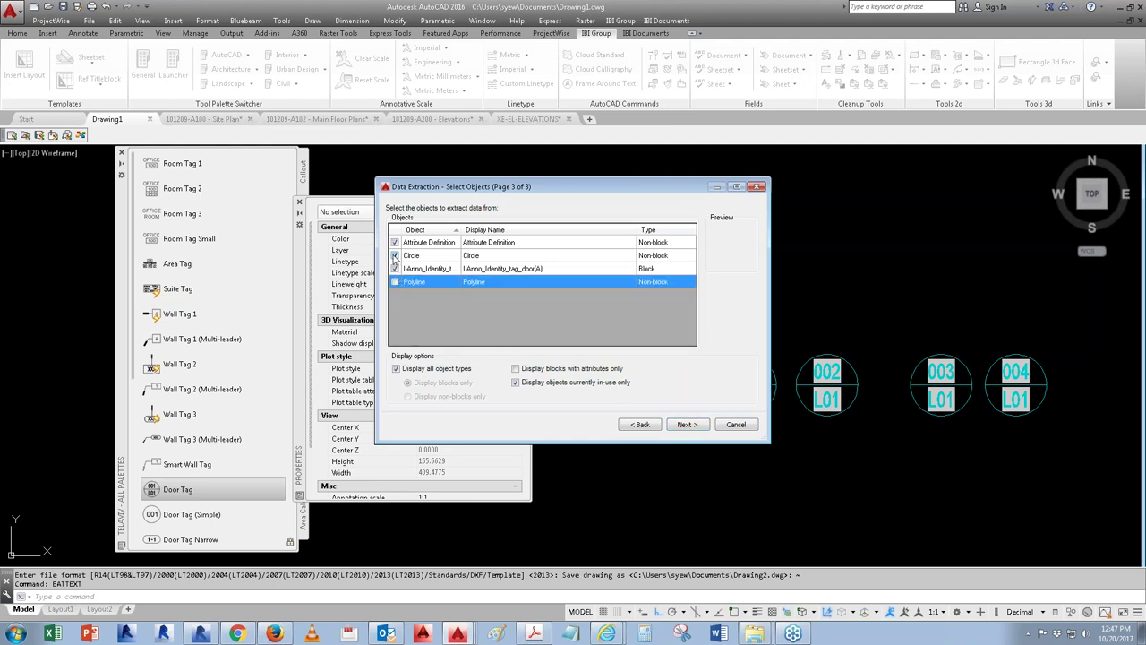
{"action": "left_click", "coordinate": [395, 255]}
{"action": "left_click", "coordinate": [394, 242]}
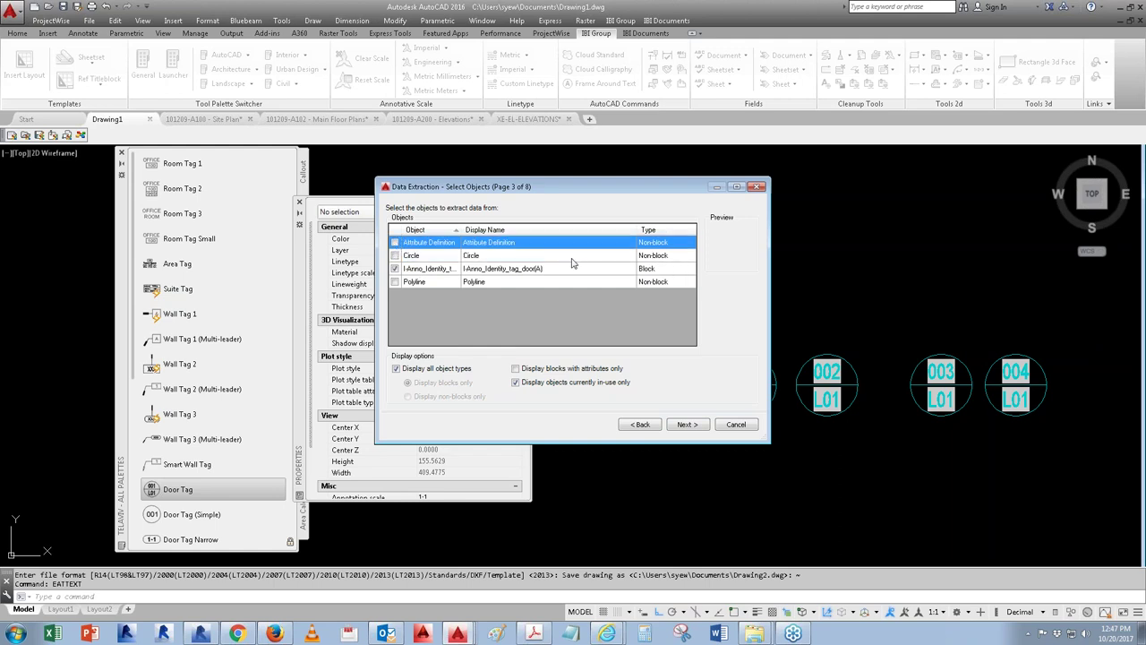
{"action": "left_click", "coordinate": [687, 425]}
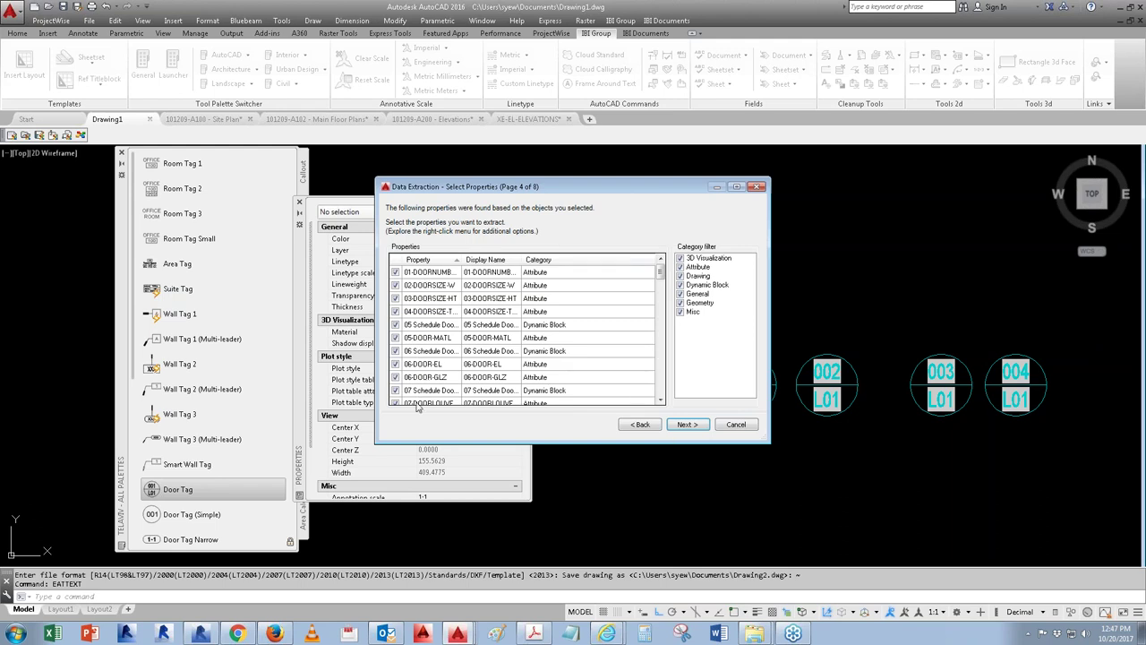
Step: Filter the extractable properties to the Attribute category only, turning off 3D Visualization, Drawing, Dynamic Block, General, Geometry and Misc
{"action": "left_click", "coordinate": [685, 259]}
{"action": "left_click", "coordinate": [680, 258]}
{"action": "left_click", "coordinate": [679, 276]}
{"action": "left_click", "coordinate": [680, 285]}
{"action": "left_click", "coordinate": [679, 294]}
{"action": "left_click", "coordinate": [679, 302]}
{"action": "left_click", "coordinate": [680, 311]}
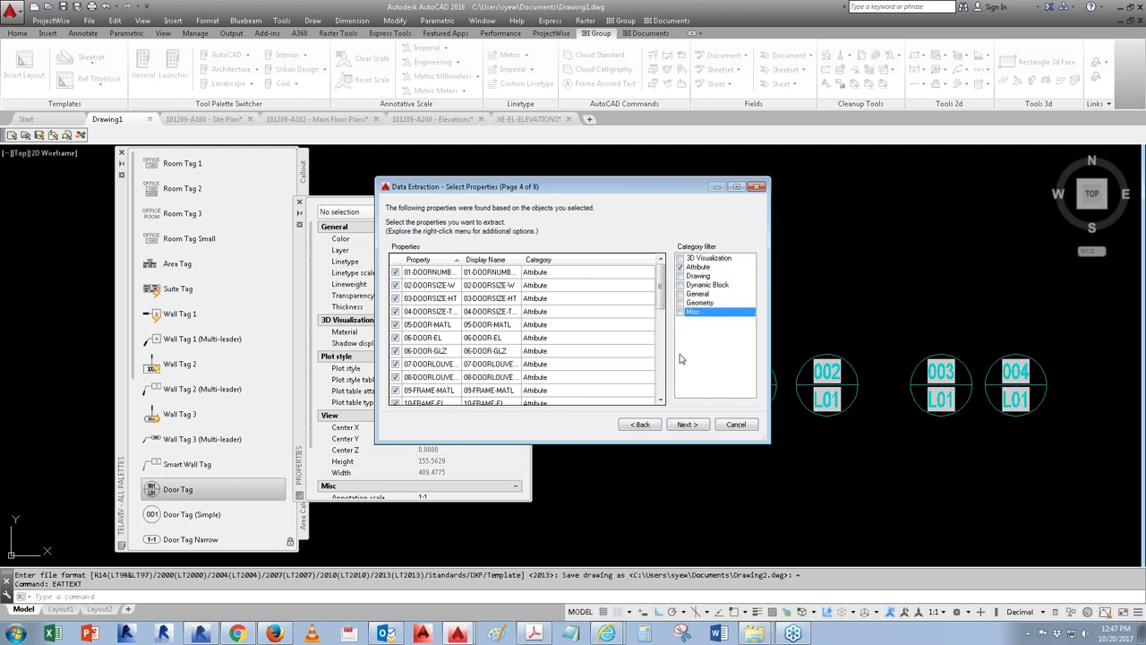
Step: Widen the property names column and exclude COST, DOOR-LOCATION, DOOR-NO, DOORSTYLES:TYPE and DOOR-TYP from the extraction
{"action": "left_click_drag", "start_coordinate": [660, 283], "coordinate": [662, 313]}
{"action": "scroll", "coordinate": [459, 385], "scroll_direction": "down", "scroll_amount": 2}
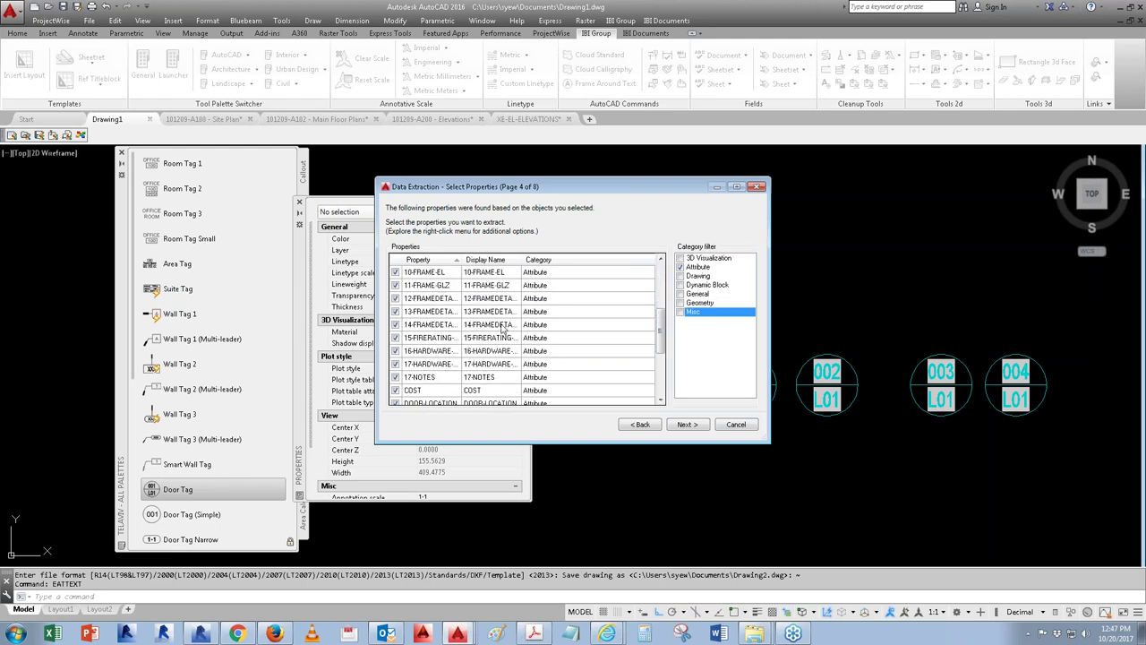
{"action": "left_click_drag", "start_coordinate": [458, 260], "coordinate": [508, 260]}
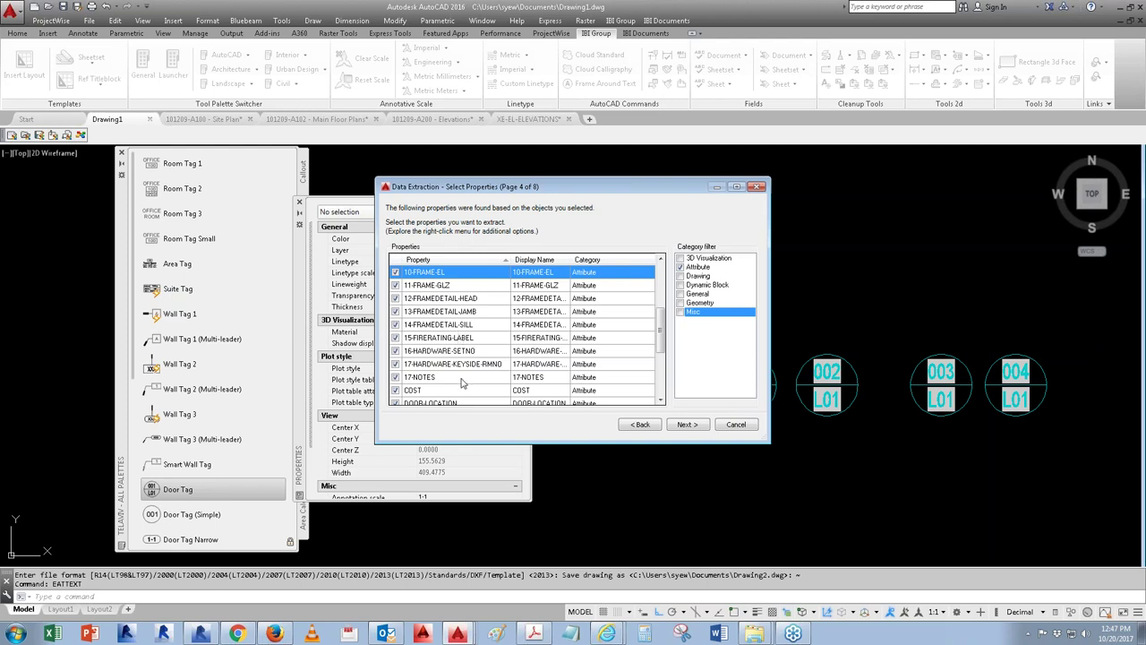
{"action": "left_click", "coordinate": [411, 392]}
{"action": "scroll", "coordinate": [409, 392], "scroll_direction": "down", "scroll_amount": 1}
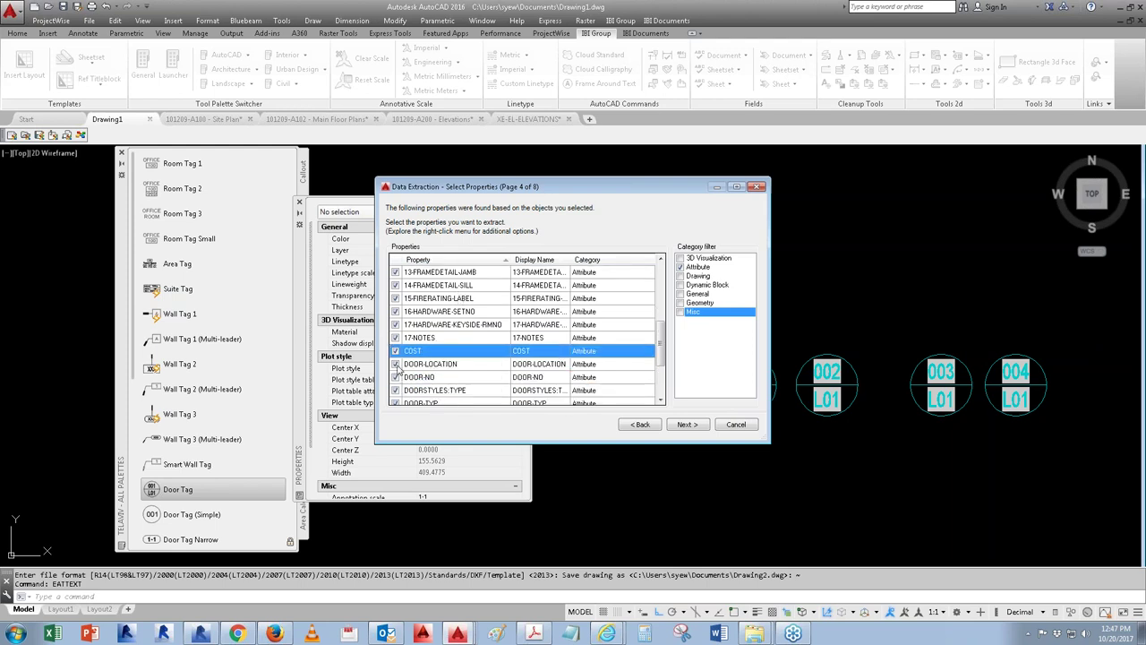
{"action": "left_click", "coordinate": [395, 351]}
{"action": "left_click", "coordinate": [398, 366]}
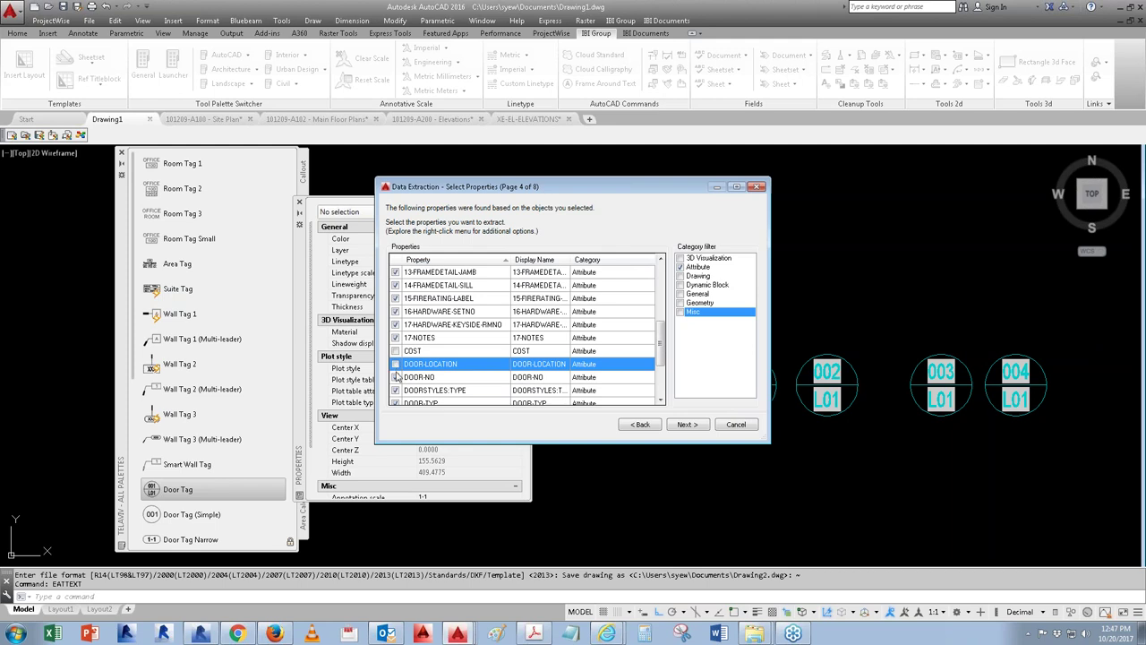
{"action": "left_click", "coordinate": [398, 377], "text": "shift"}
{"action": "left_click", "coordinate": [402, 392]}
{"action": "scroll", "coordinate": [405, 394], "scroll_direction": "down", "scroll_amount": 2}
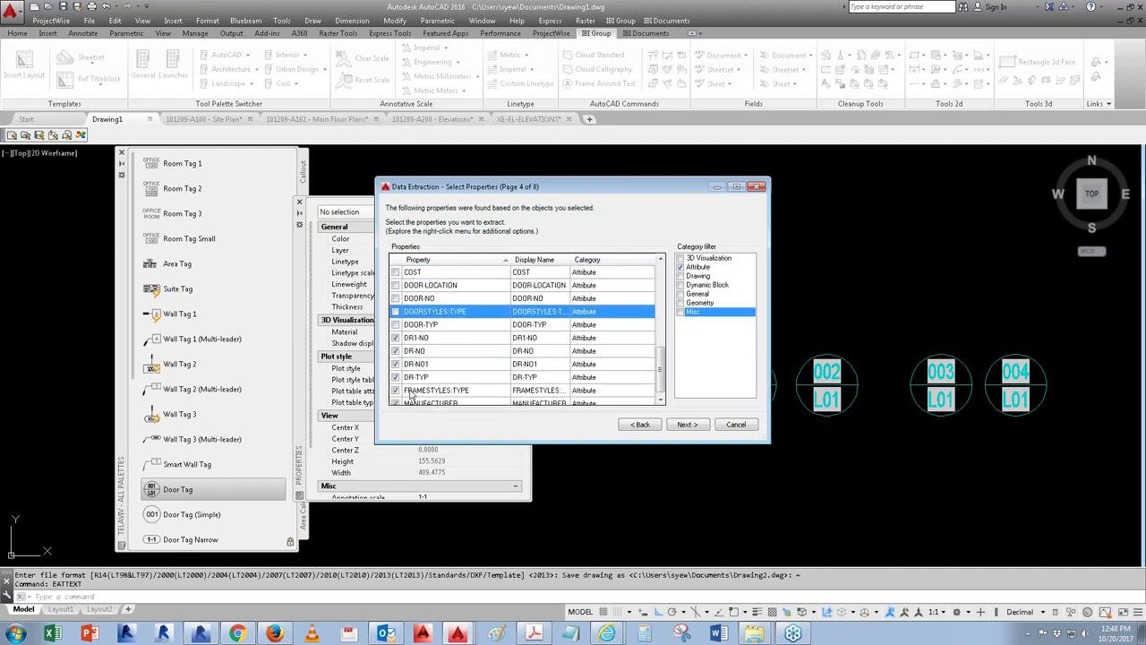
Step: Exclude the DR1-NO, DR-NO, DR-NO1, DR-TYP, FRAMESTYLES:TYPE and MANUFACTURER properties from the extraction
{"action": "left_click", "coordinate": [397, 340]}
{"action": "left_click", "coordinate": [398, 354]}
{"action": "left_click", "coordinate": [396, 350]}
{"action": "left_click", "coordinate": [397, 338]}
{"action": "left_click", "coordinate": [396, 363]}
{"action": "left_click", "coordinate": [396, 377]}
{"action": "left_click", "coordinate": [397, 390]}
{"action": "left_click", "coordinate": [397, 403]}
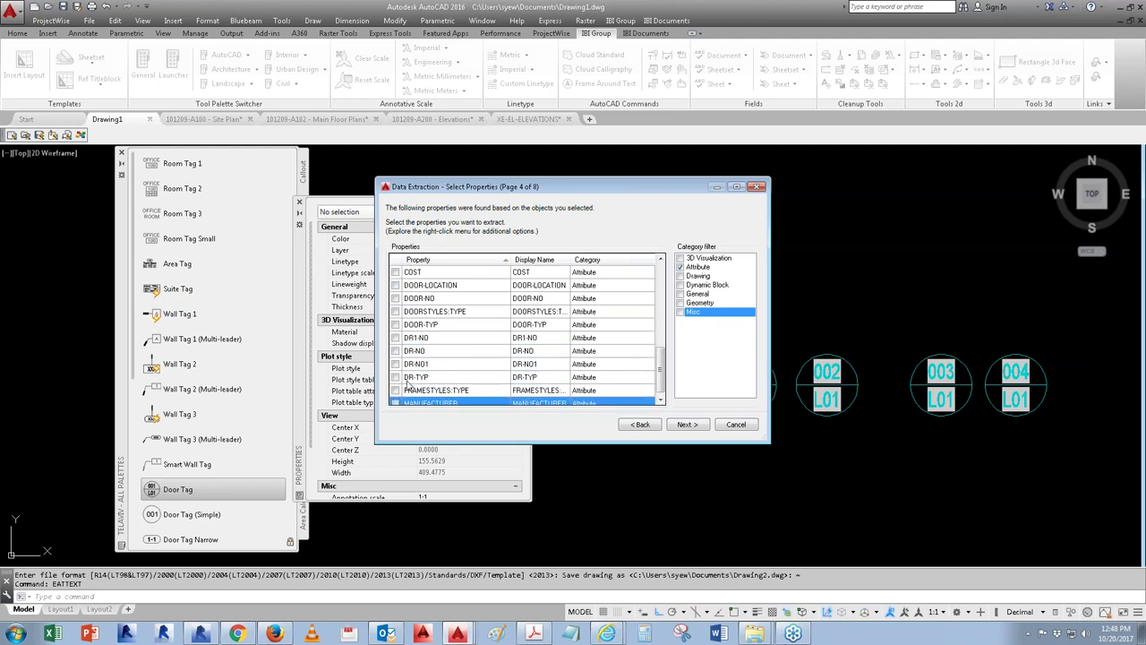
Step: Hide the name and count columns from the extracted door data and continue to the output options
{"action": "left_click", "coordinate": [683, 426]}
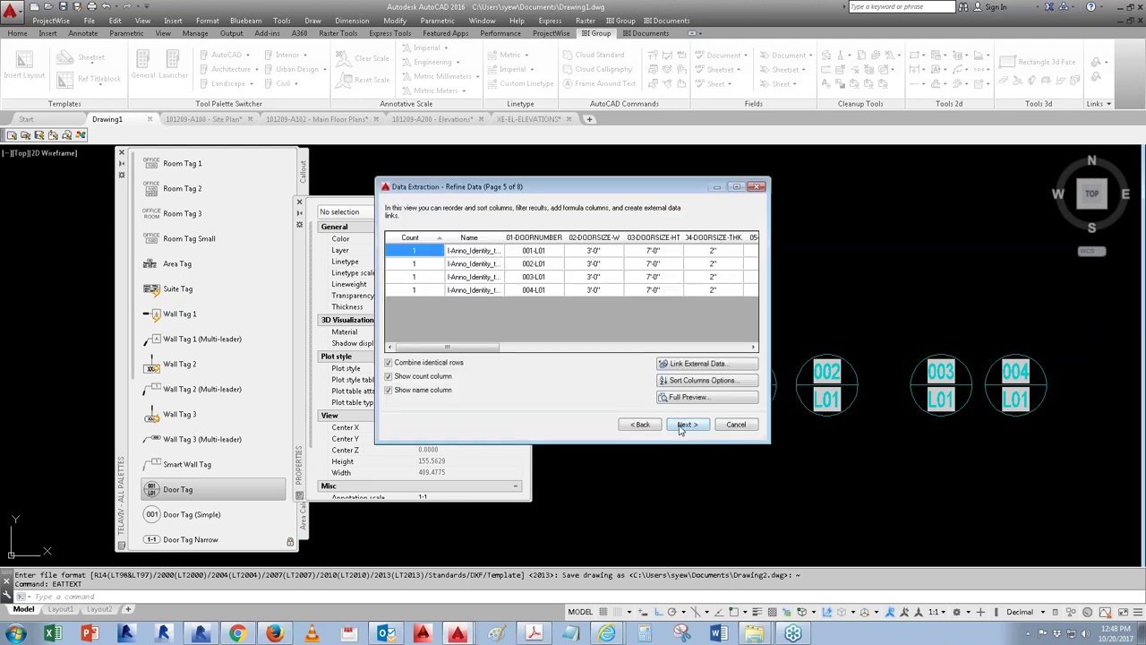
{"action": "left_click", "coordinate": [389, 390]}
{"action": "left_click", "coordinate": [388, 376]}
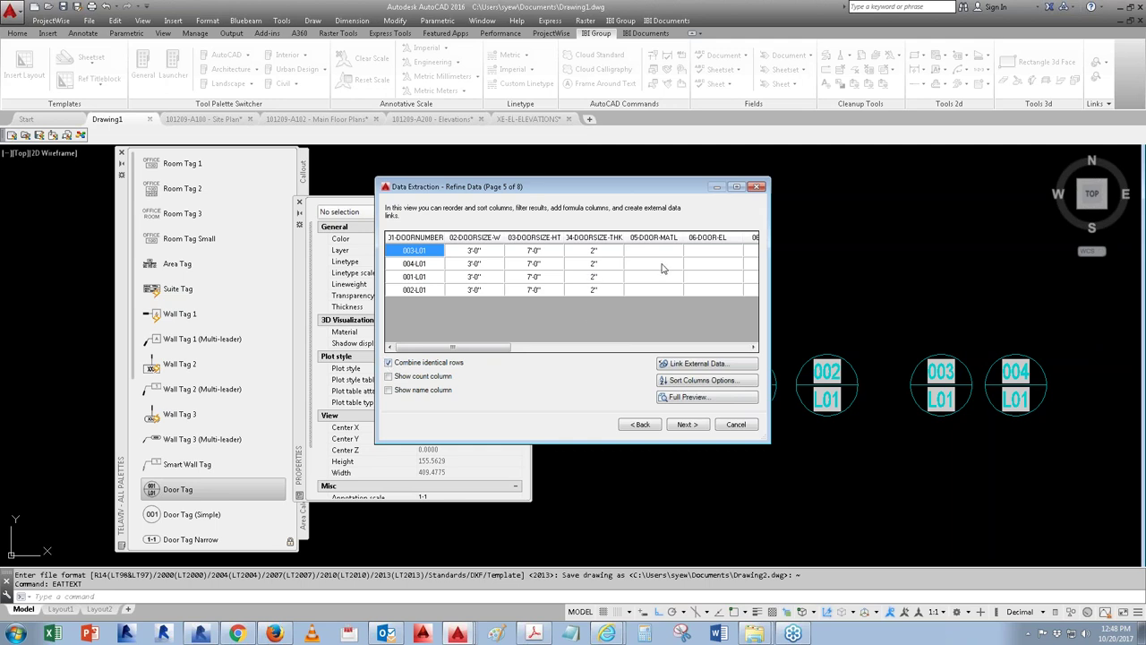
{"action": "left_click", "coordinate": [691, 427]}
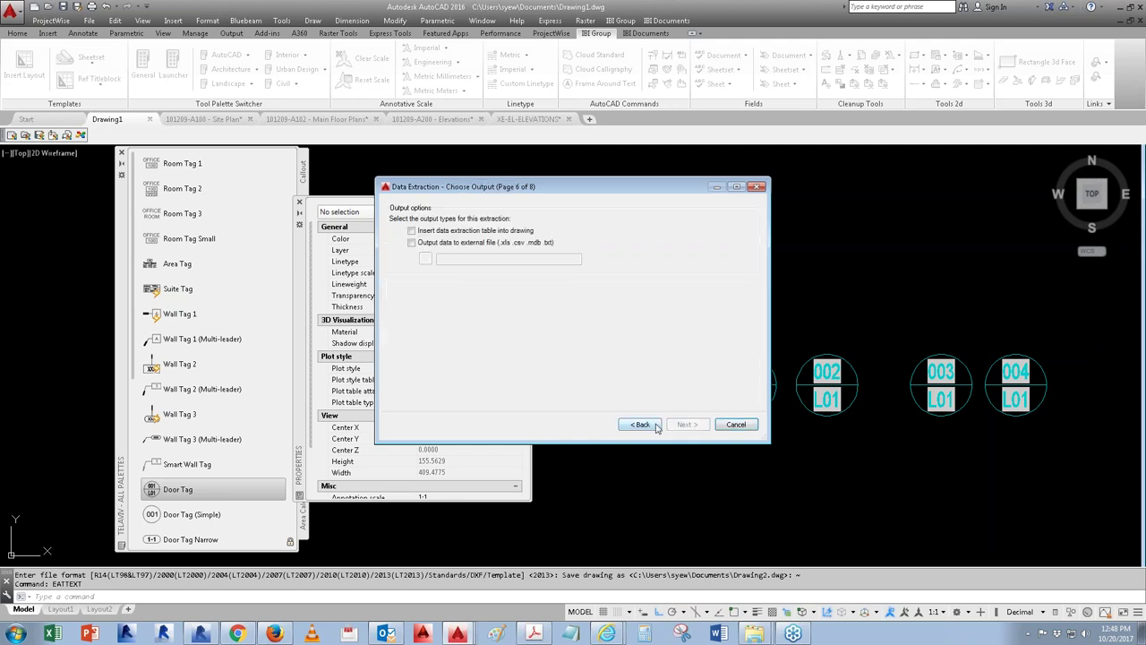
Step: Output the extraction as a table titled "door schedule" and insert it in the drawing below the door tags
{"action": "left_click", "coordinate": [412, 231]}
{"action": "left_click", "coordinate": [691, 426]}
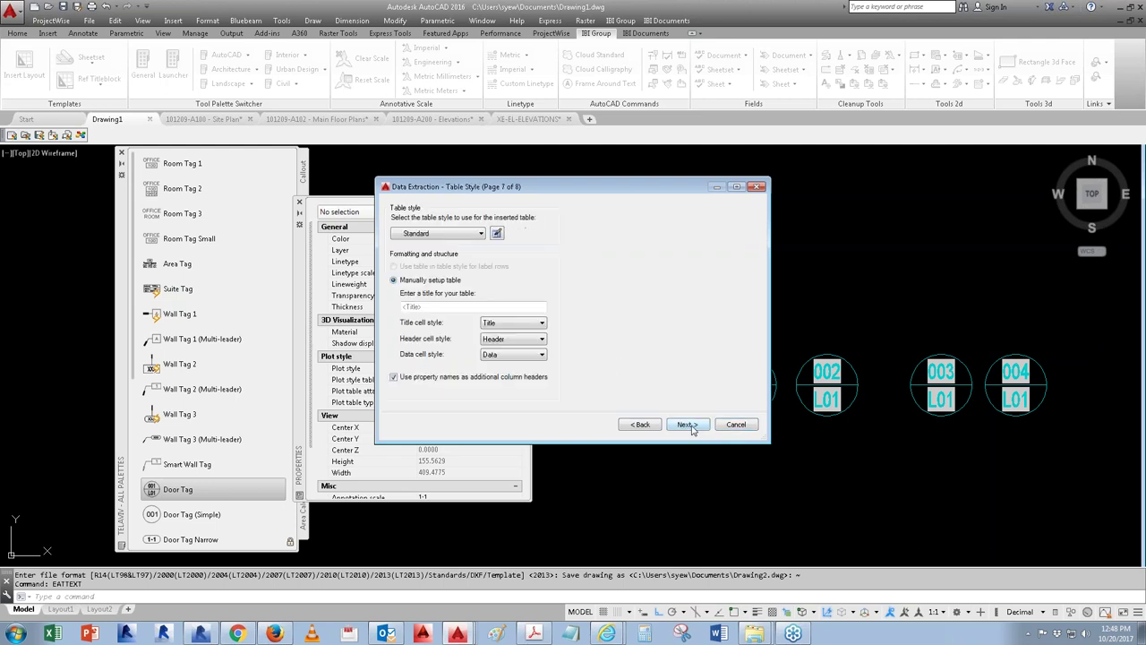
{"action": "left_click", "coordinate": [431, 308]}
{"action": "type", "text": "door schedule"}
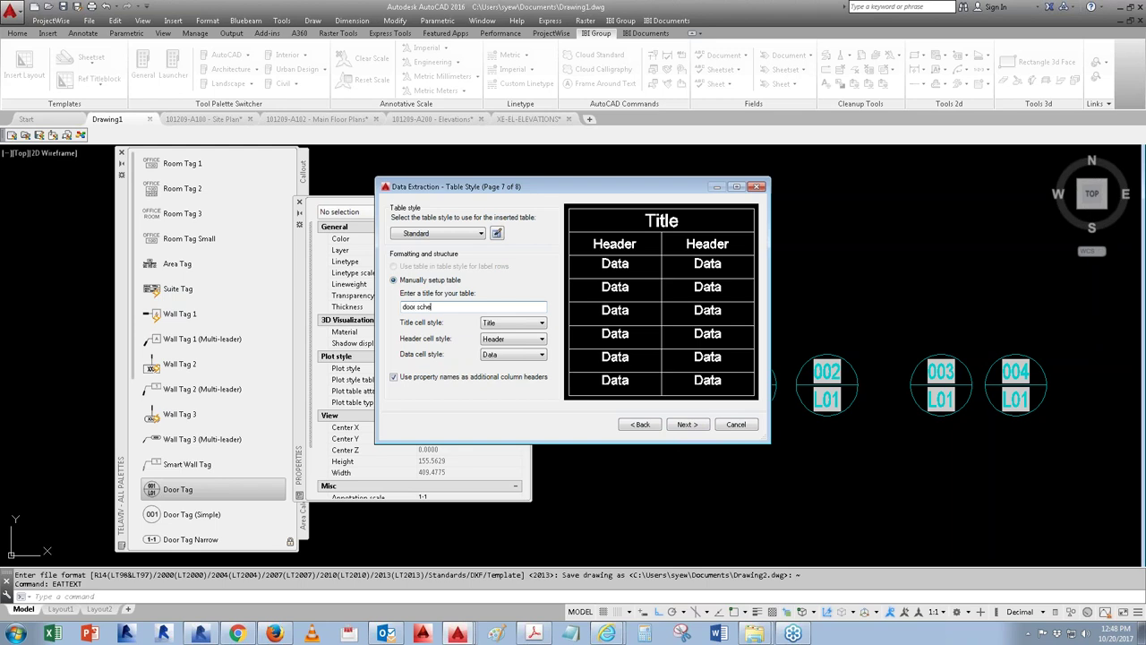
{"action": "left_click", "coordinate": [687, 424]}
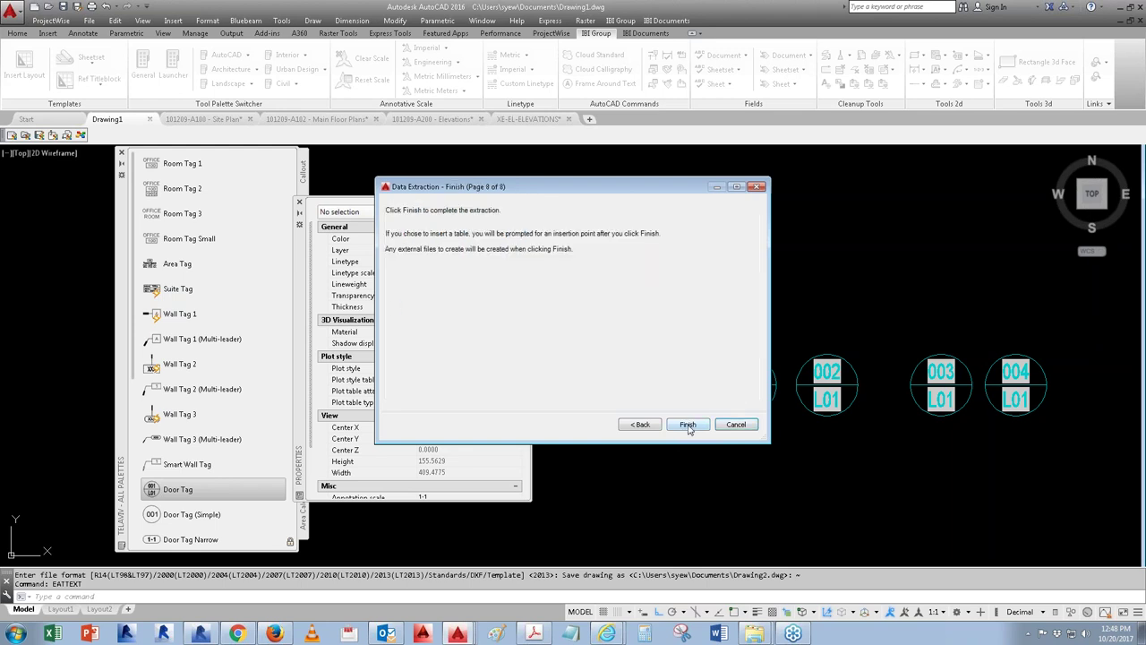
{"action": "left_click", "coordinate": [688, 425]}
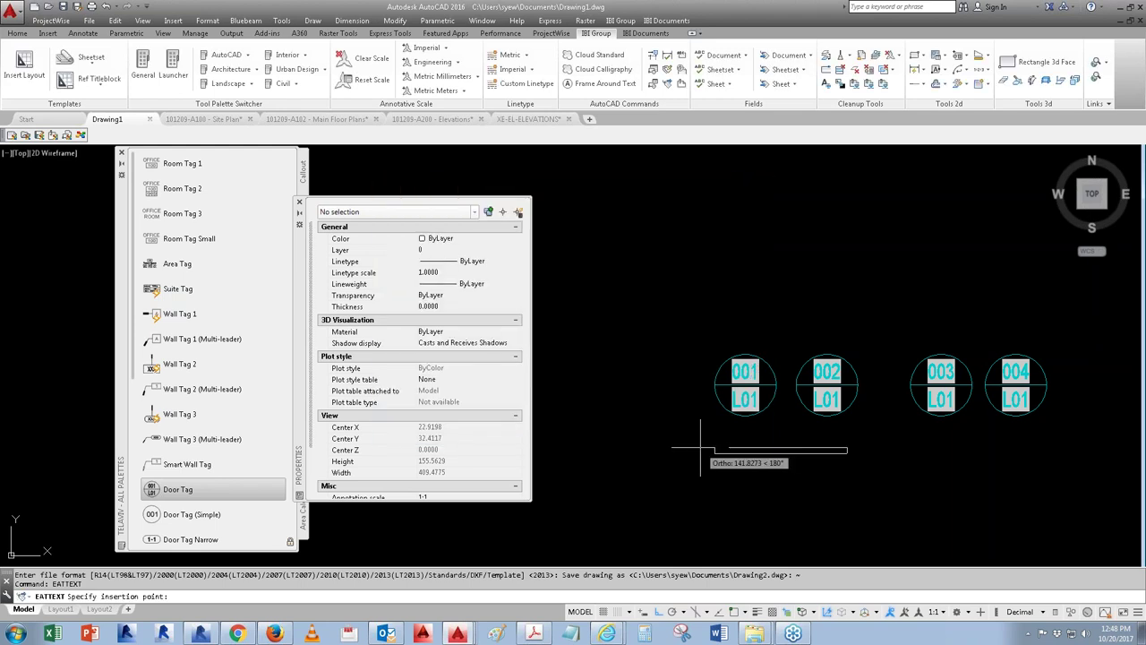
{"action": "scroll", "coordinate": [660, 476], "scroll_direction": "up", "scroll_amount": 4}
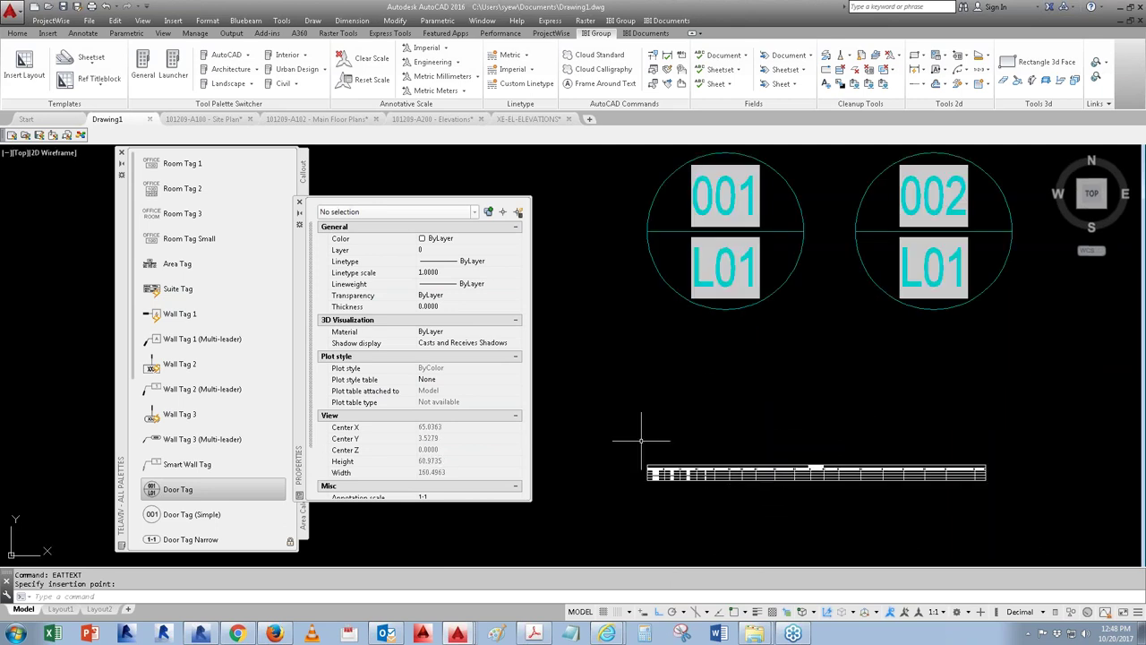
Step: Copy door tag 004 straight down to a spot below the original
{"action": "scroll", "coordinate": [660, 415], "scroll_direction": "down", "scroll_amount": 2}
{"action": "scroll", "coordinate": [651, 418], "scroll_direction": "up", "scroll_amount": 1}
{"action": "left_click", "coordinate": [651, 418]}
{"action": "type", "text": "co"}
{"action": "key", "text": "Return"}
{"action": "left_click", "coordinate": [1100, 404]}
{"action": "key", "text": "Return"}
{"action": "left_click", "coordinate": [1062, 304]}
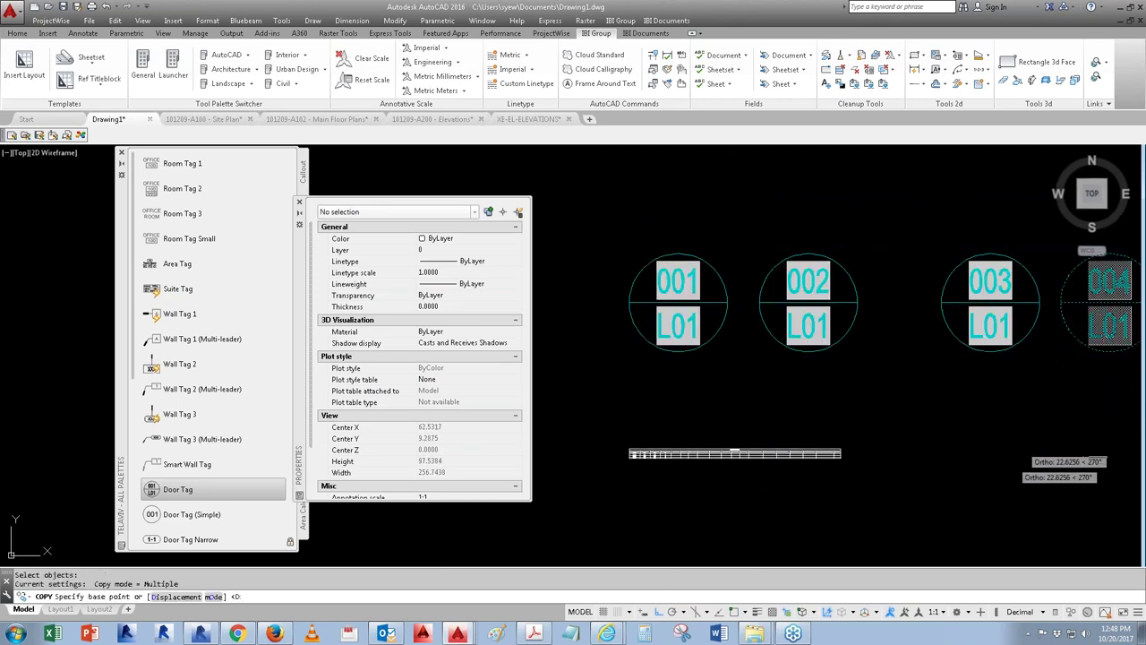
{"action": "left_click", "coordinate": [1062, 418]}
{"action": "key", "text": "Escape"}
{"action": "key", "text": "Escape"}
Step: Edit the copied door tag's attributes and set its door number to 005
{"action": "type", "text": "ate"}
{"action": "key", "text": "Return"}
{"action": "left_click", "coordinate": [1099, 472]}
{"action": "left_click", "coordinate": [1096, 460]}
{"action": "left_click", "coordinate": [1093, 458]}
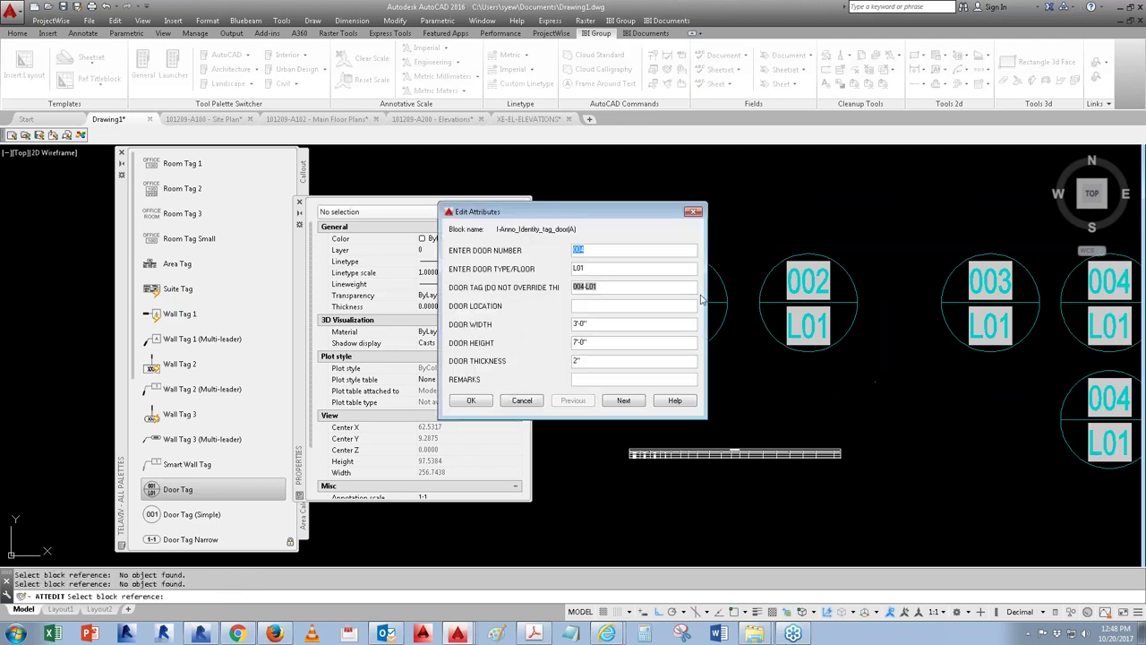
{"action": "left_click", "coordinate": [597, 251]}
{"action": "key", "text": "BackSpace"}
{"action": "type", "text": "5"}
{"action": "left_click", "coordinate": [472, 401]}
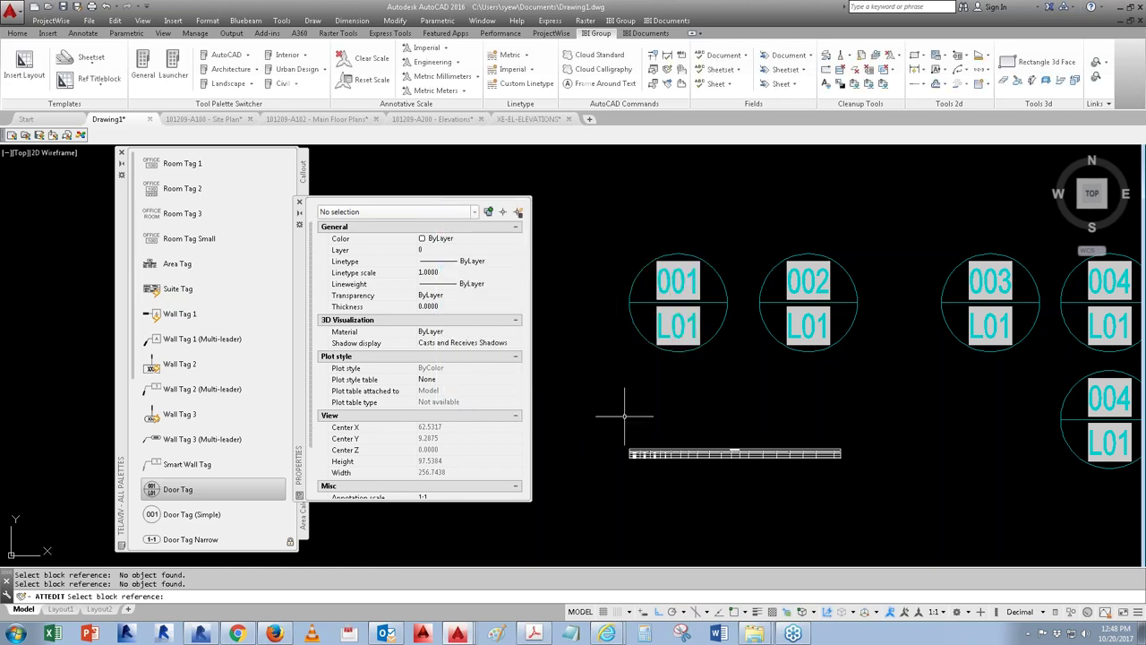
Step: Regenerate the drawing and update the door schedule table's data links
{"action": "scroll", "coordinate": [627, 409], "scroll_direction": "up", "scroll_amount": 3}
{"action": "type", "text": "rea"}
{"action": "key", "text": "Return"}
{"action": "middle_click_drag", "start_coordinate": [991, 567], "coordinate": [996, 551]}
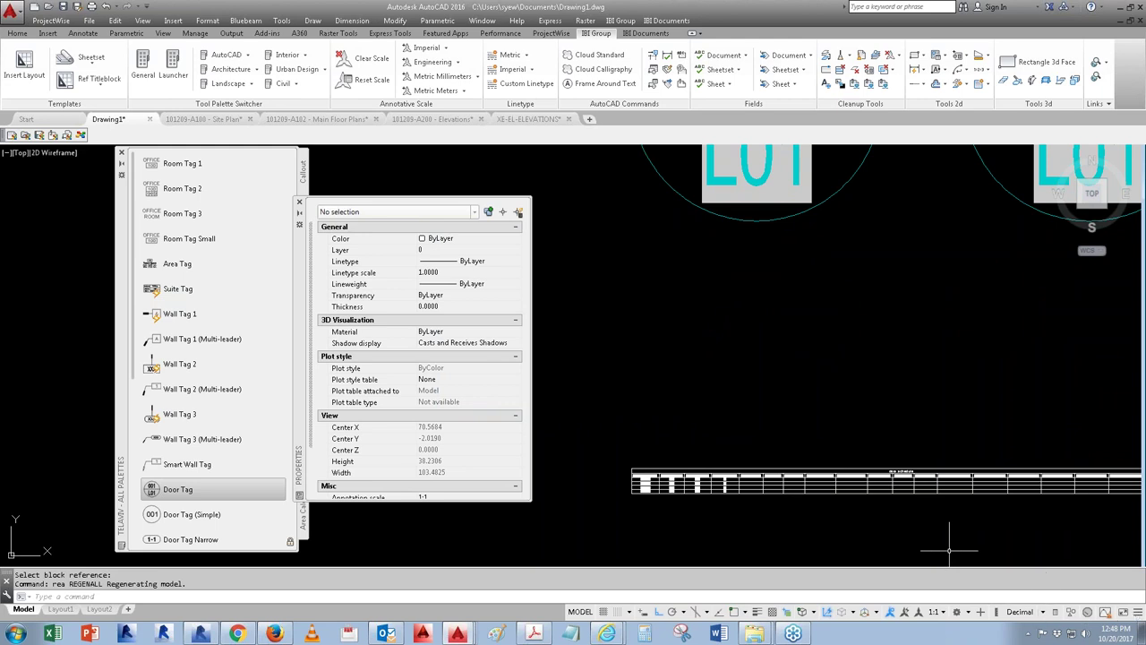
{"action": "left_click", "coordinate": [895, 484]}
{"action": "right_click", "coordinate": [707, 460]}
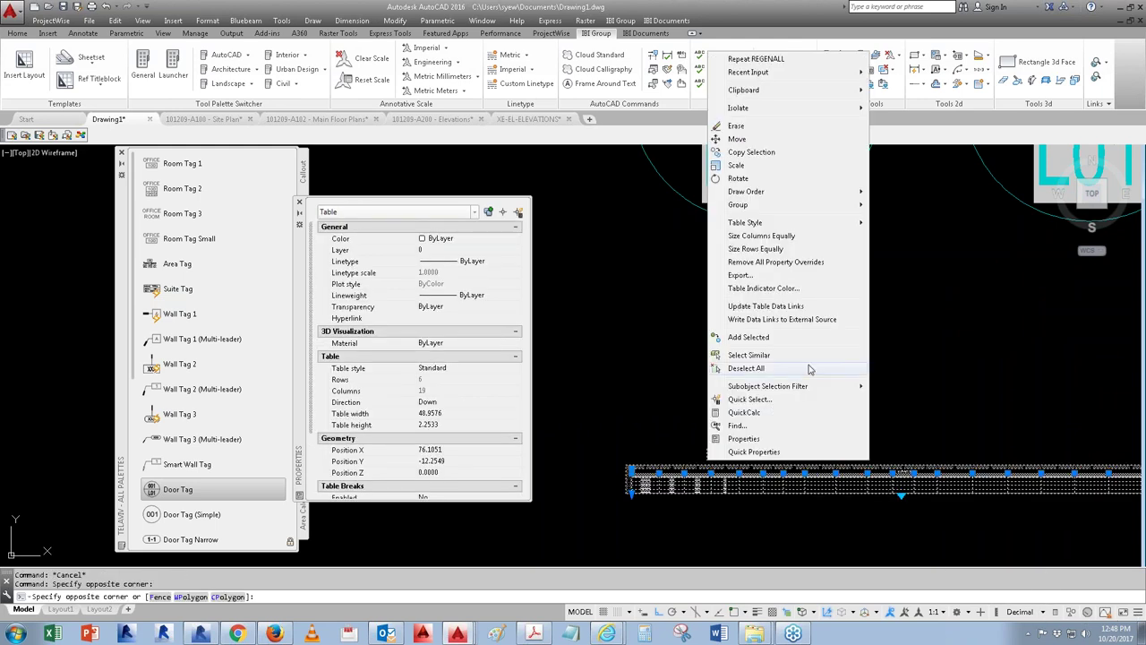
{"action": "left_click", "coordinate": [759, 311]}
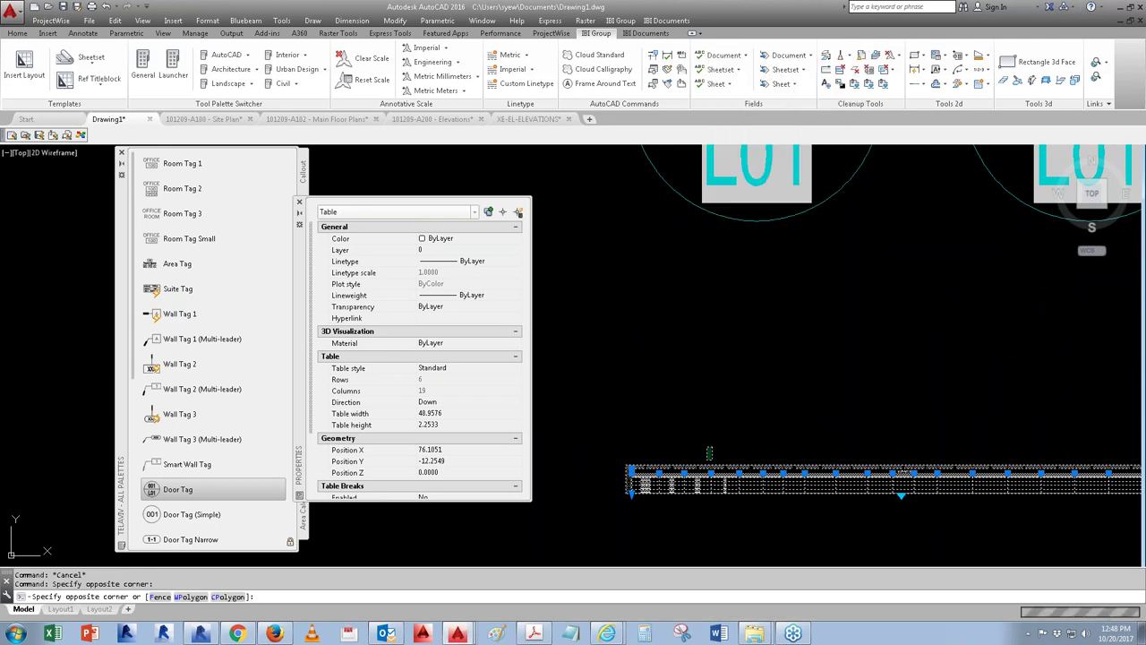
{"action": "left_click", "coordinate": [713, 446]}
{"action": "key", "text": "Escape"}
{"action": "key", "text": "Escape"}
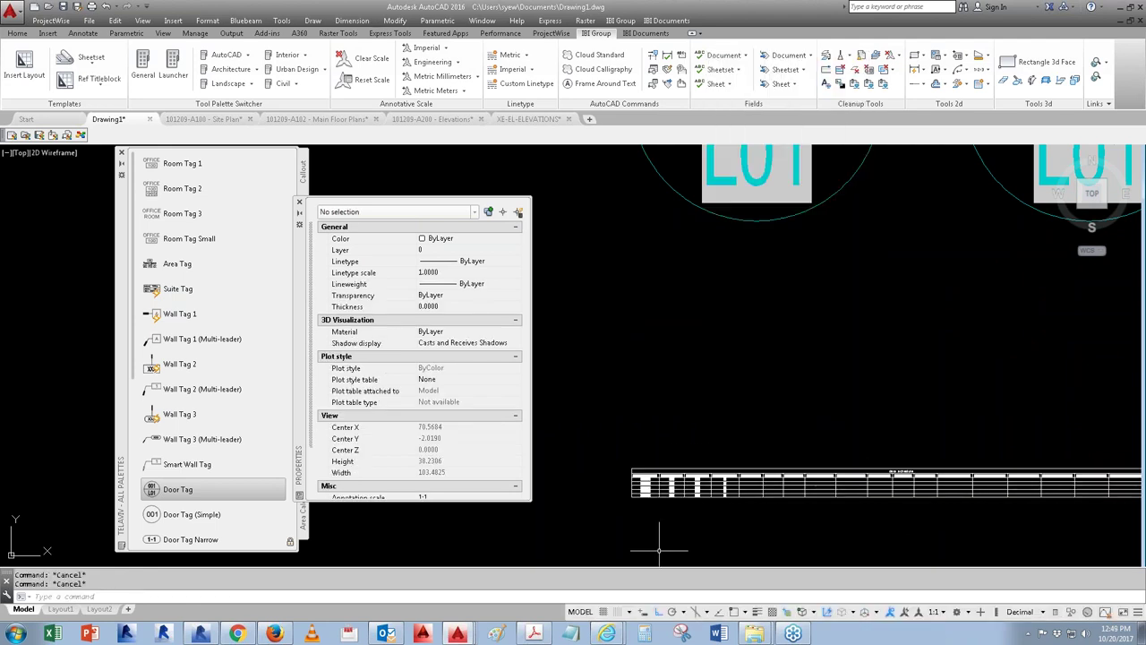
Step: Examine the custom properties of door tag 001, such as door type, material, finish and hardware
{"action": "scroll", "coordinate": [659, 550], "scroll_direction": "down", "scroll_amount": 5}
{"action": "left_click", "coordinate": [673, 484]}
{"action": "left_click", "coordinate": [654, 500]}
{"action": "left_click", "coordinate": [663, 489]}
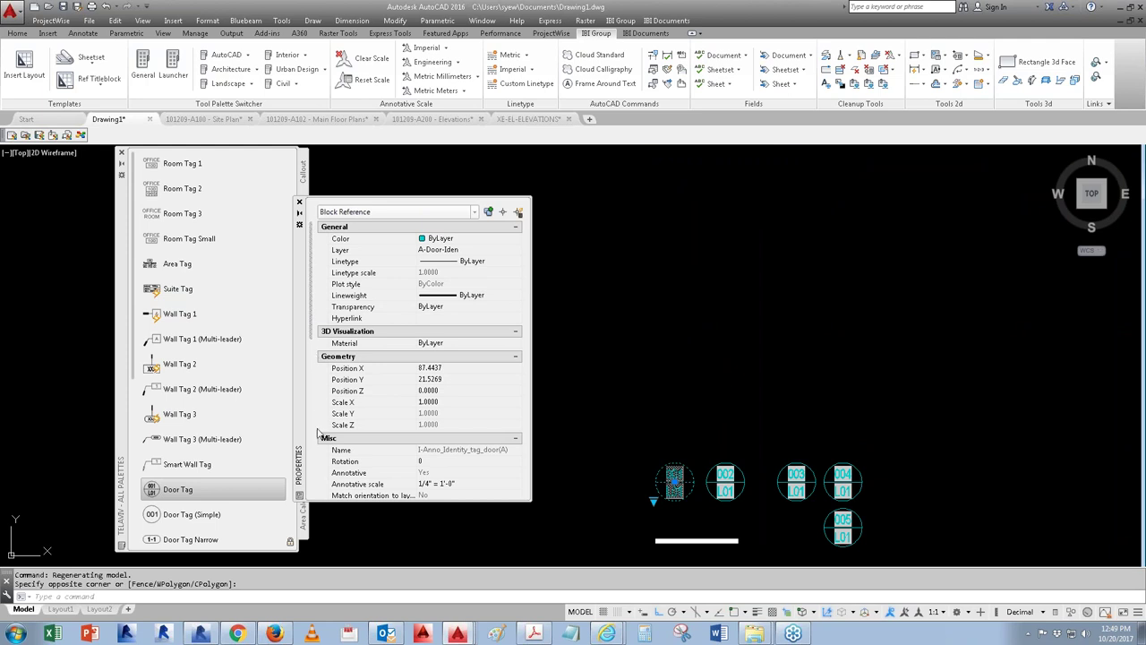
{"action": "left_click_drag", "start_coordinate": [313, 312], "coordinate": [313, 388]}
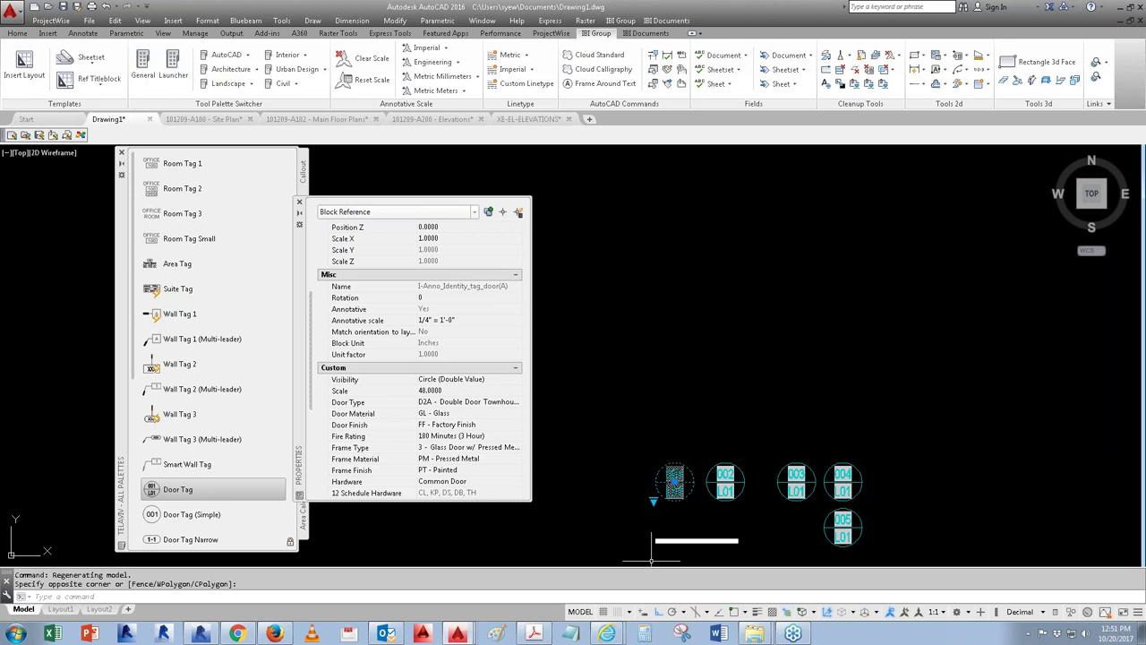
{"action": "key", "text": "Escape"}
{"action": "key", "text": "Escape"}
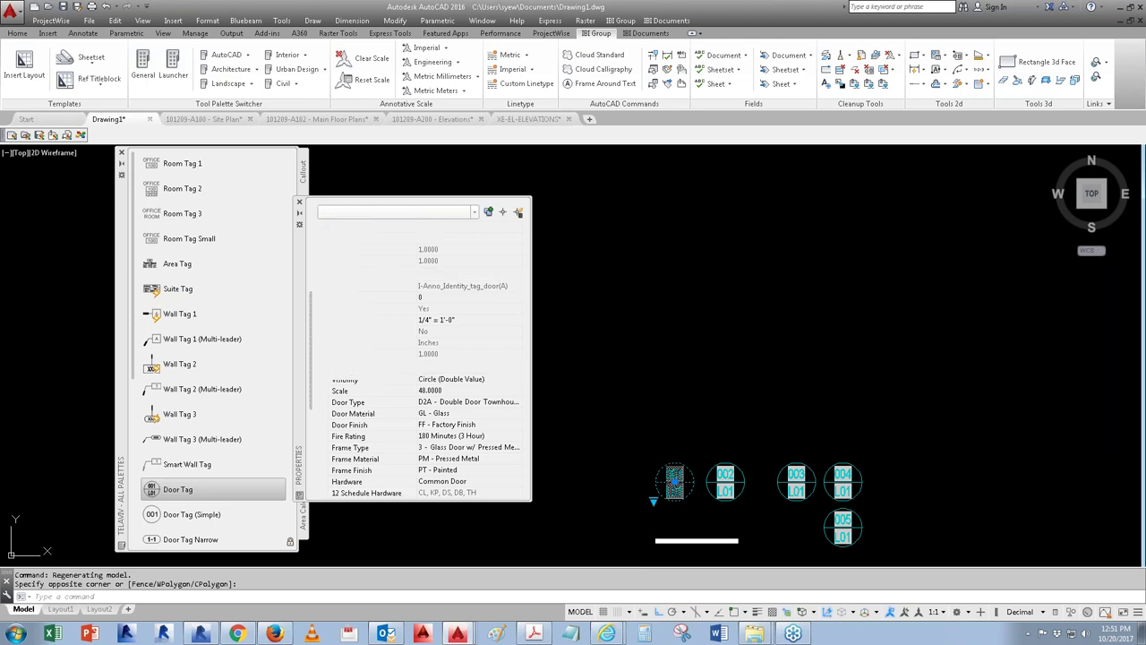
{"action": "middle_click_drag", "start_coordinate": [721, 462], "coordinate": [721, 434]}
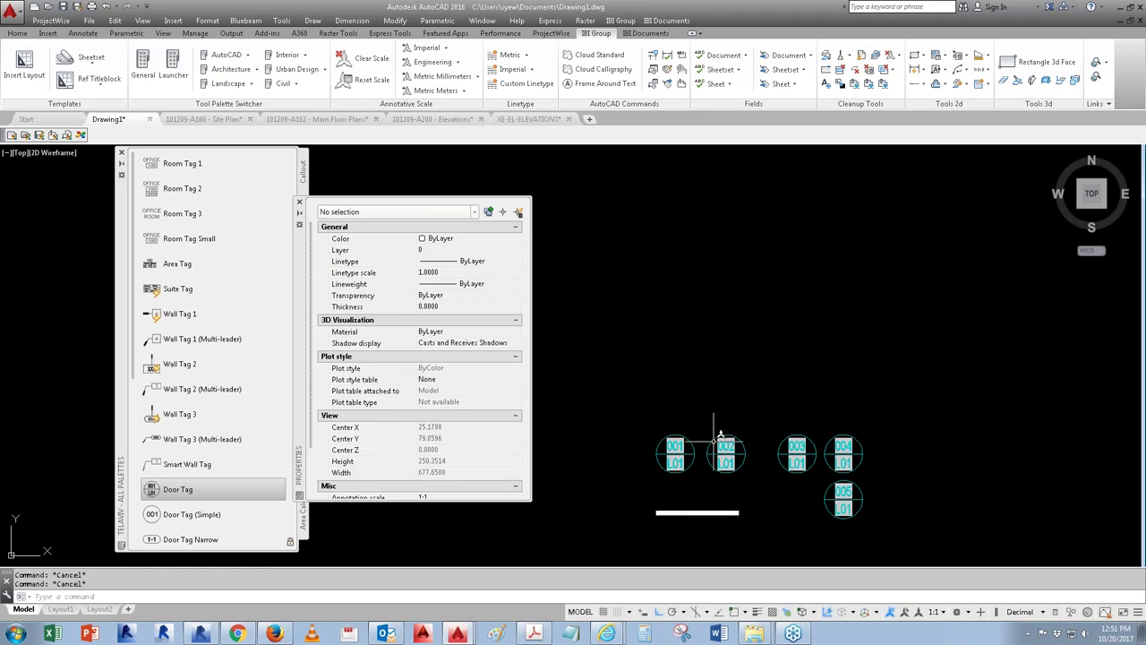
Step: Run ATTOUT and save the attribute output as Drawing1.txt in My Documents
{"action": "type", "text": "aa"}
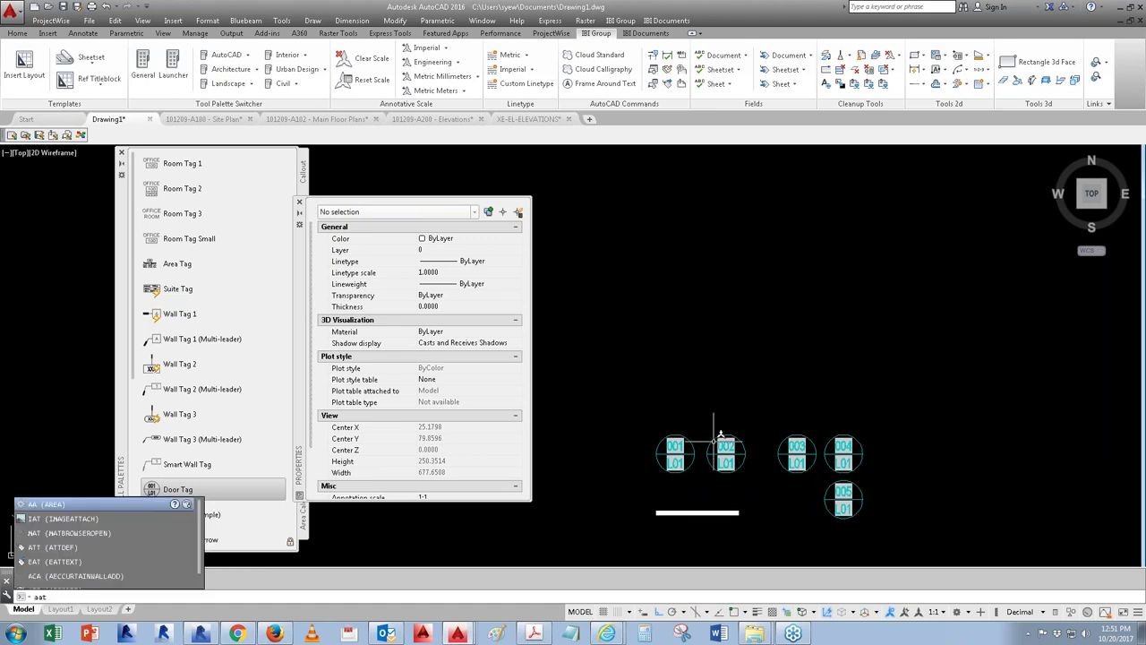
{"action": "key", "text": "BackSpace"}
{"action": "type", "text": "ttd"}
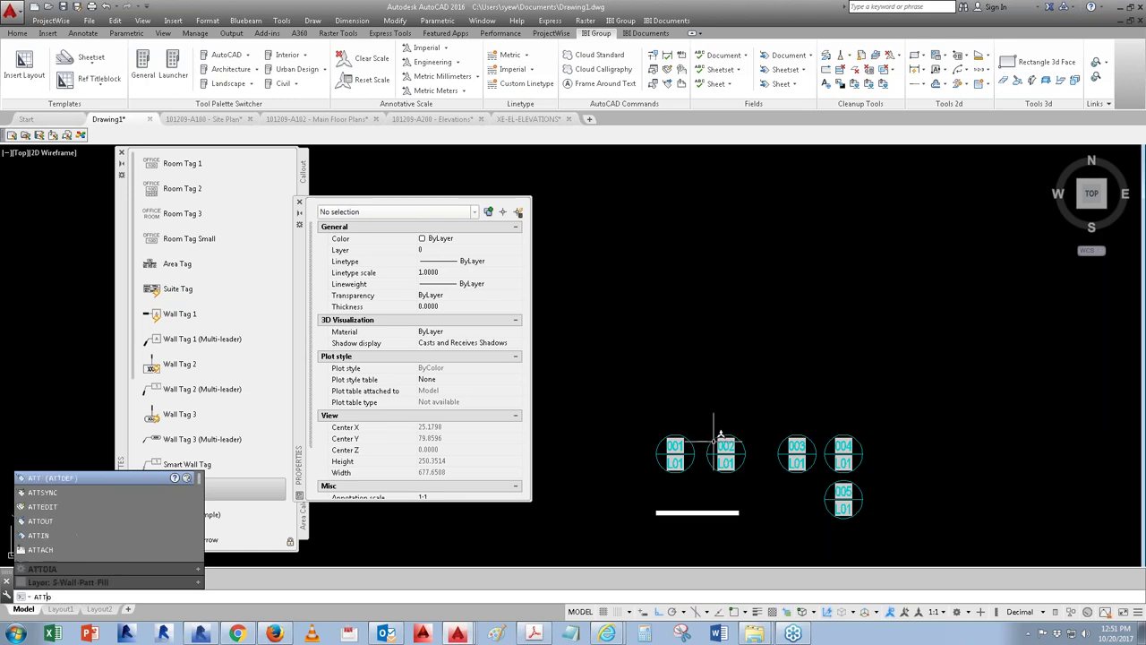
{"action": "key", "text": "Return"}
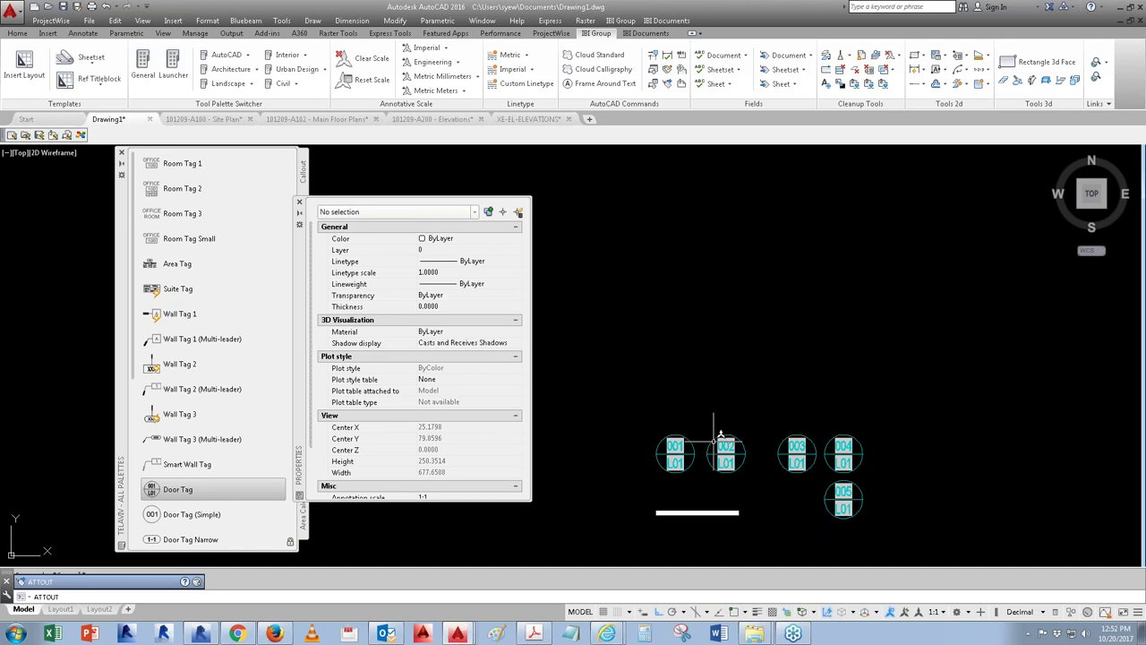
{"action": "key", "text": "Return"}
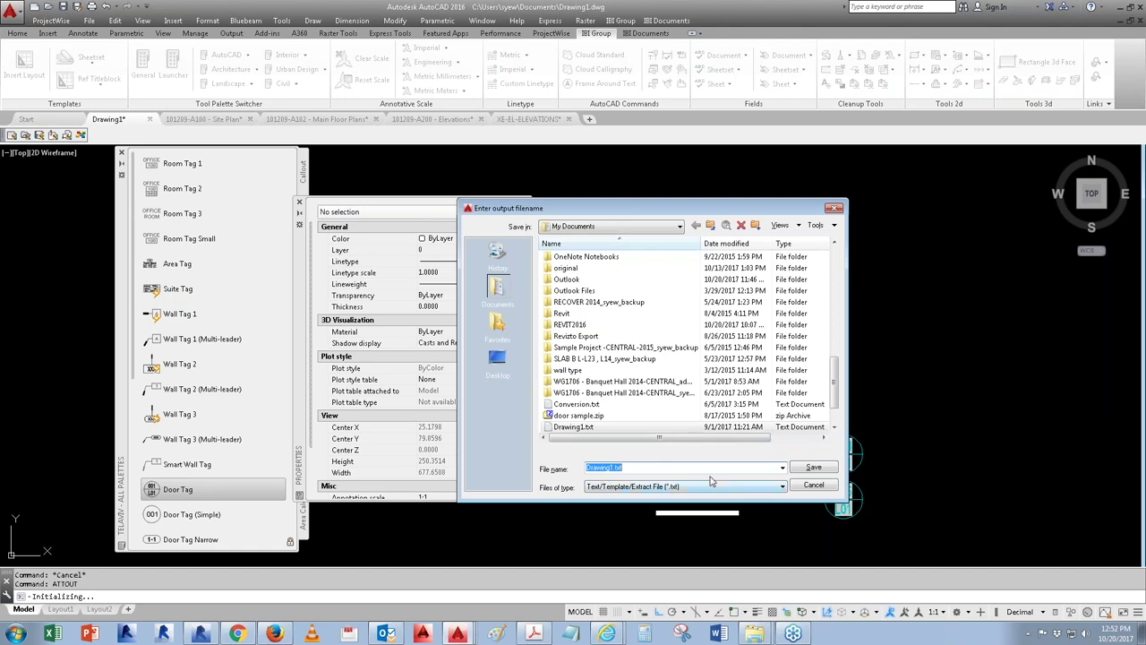
{"action": "left_click", "coordinate": [812, 473]}
Step: Select all five door tags, 001 to 005, and complete the attribute export
{"action": "left_click", "coordinate": [637, 379]}
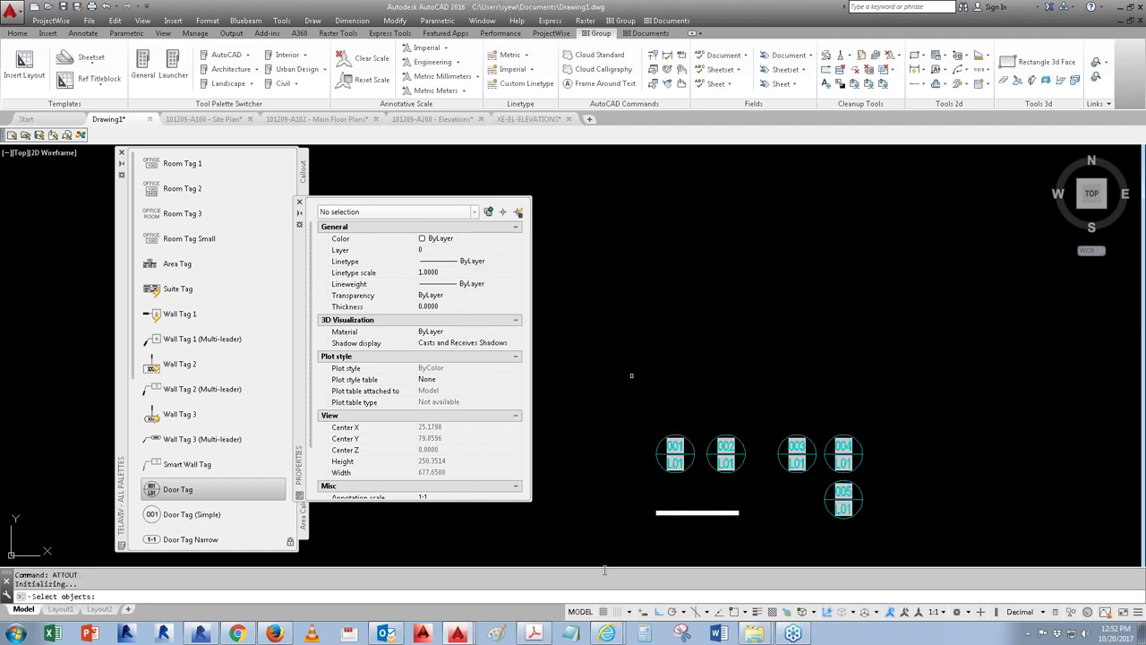
{"action": "left_click", "coordinate": [863, 531]}
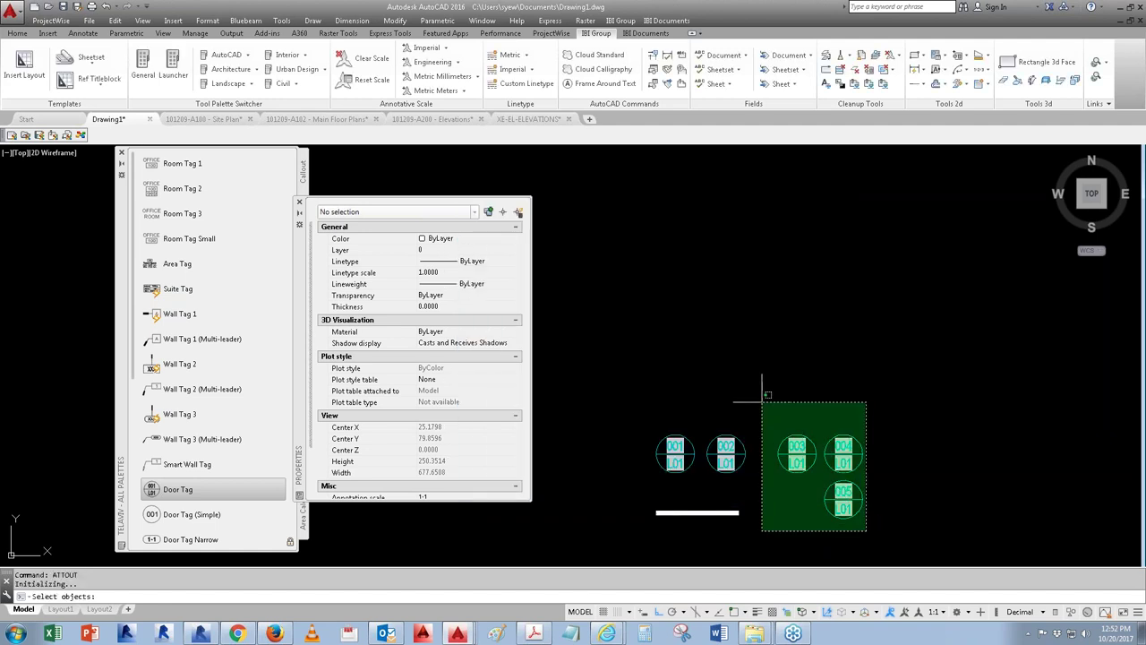
{"action": "left_click", "coordinate": [752, 407]}
{"action": "left_click", "coordinate": [780, 400]}
{"action": "left_click", "coordinate": [661, 486]}
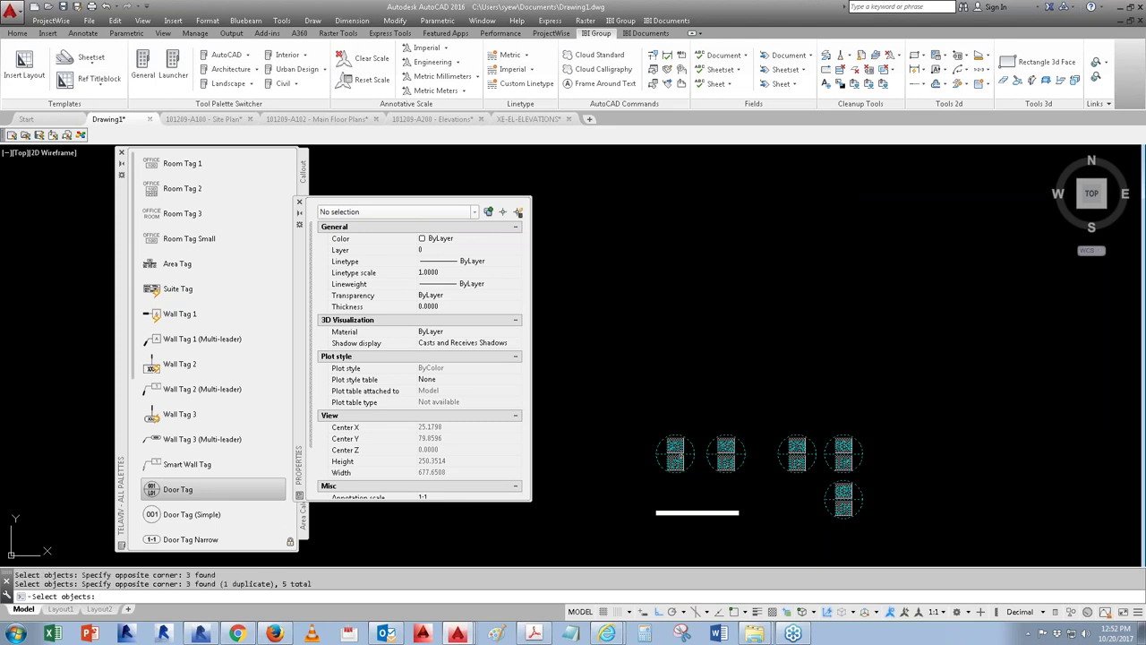
{"action": "key", "text": "Return"}
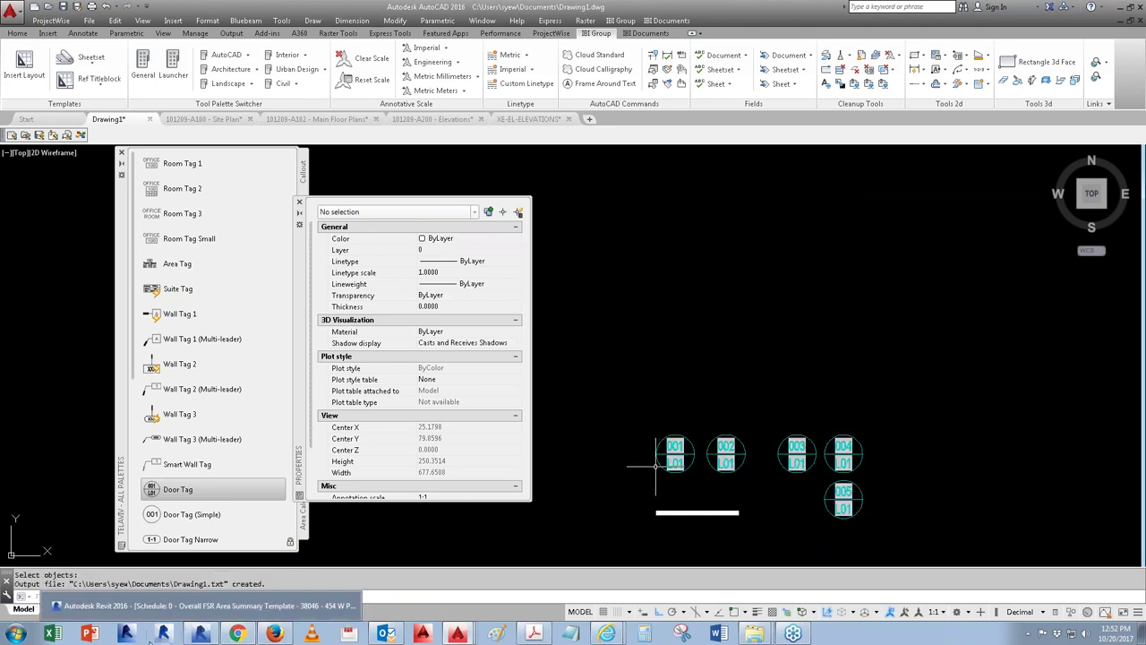
Step: Switch to Excel, decline making it the default spreadsheet program, and create a blank workbook
{"action": "left_click", "coordinate": [54, 634]}
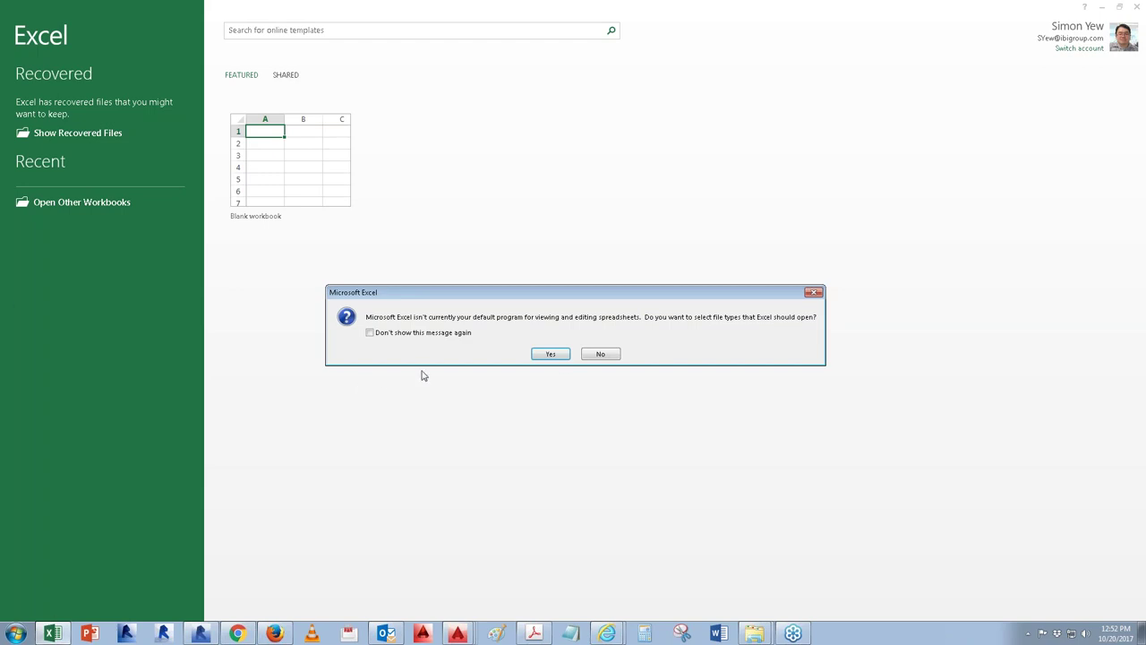
{"action": "left_click", "coordinate": [591, 354]}
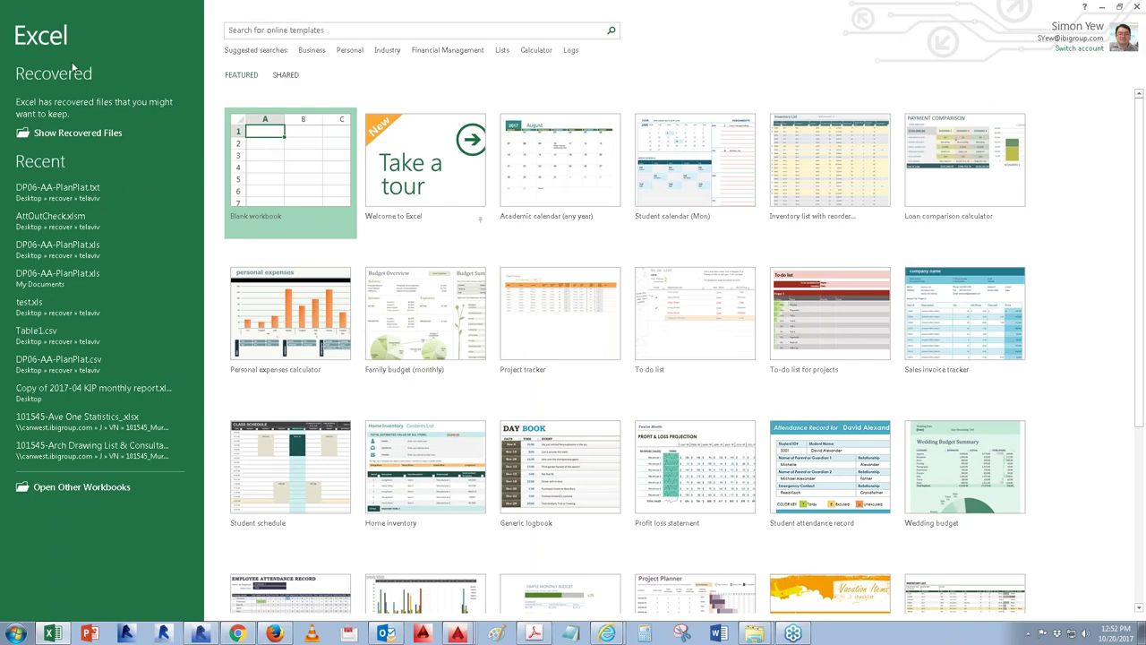
{"action": "left_click", "coordinate": [284, 141]}
{"action": "left_click", "coordinate": [284, 140]}
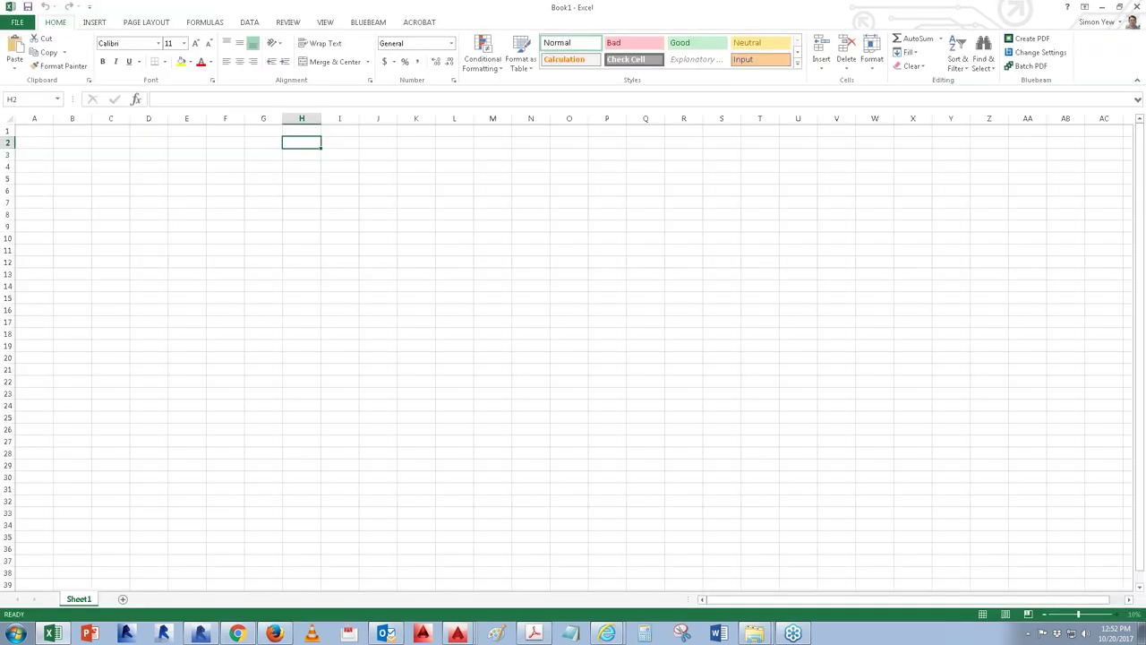
Step: Open Drawing1.txt from the Documents library as a text file and finish the text import with the default delimited settings
{"action": "left_click", "coordinate": [34, 20]}
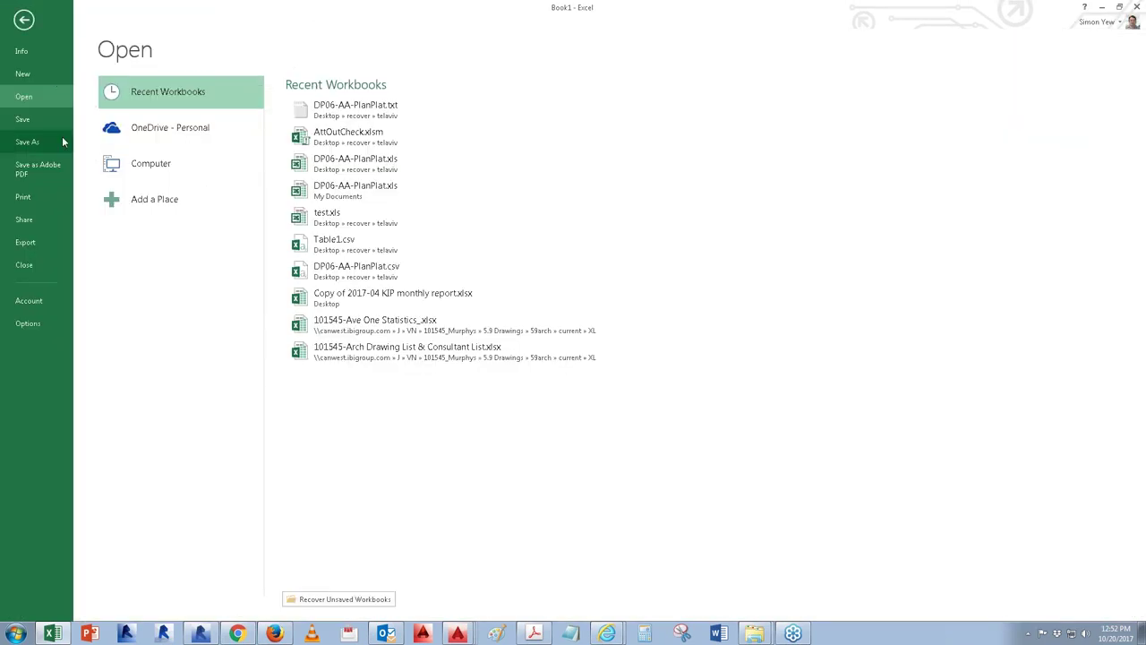
{"action": "left_click", "coordinate": [144, 170]}
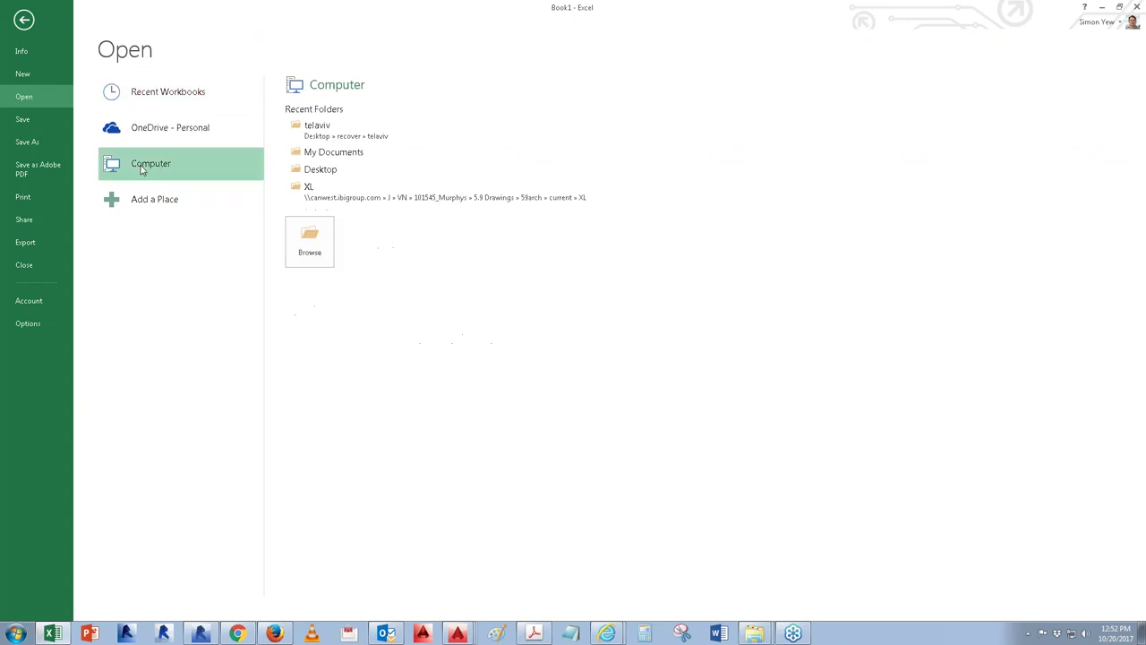
{"action": "left_click", "coordinate": [305, 241]}
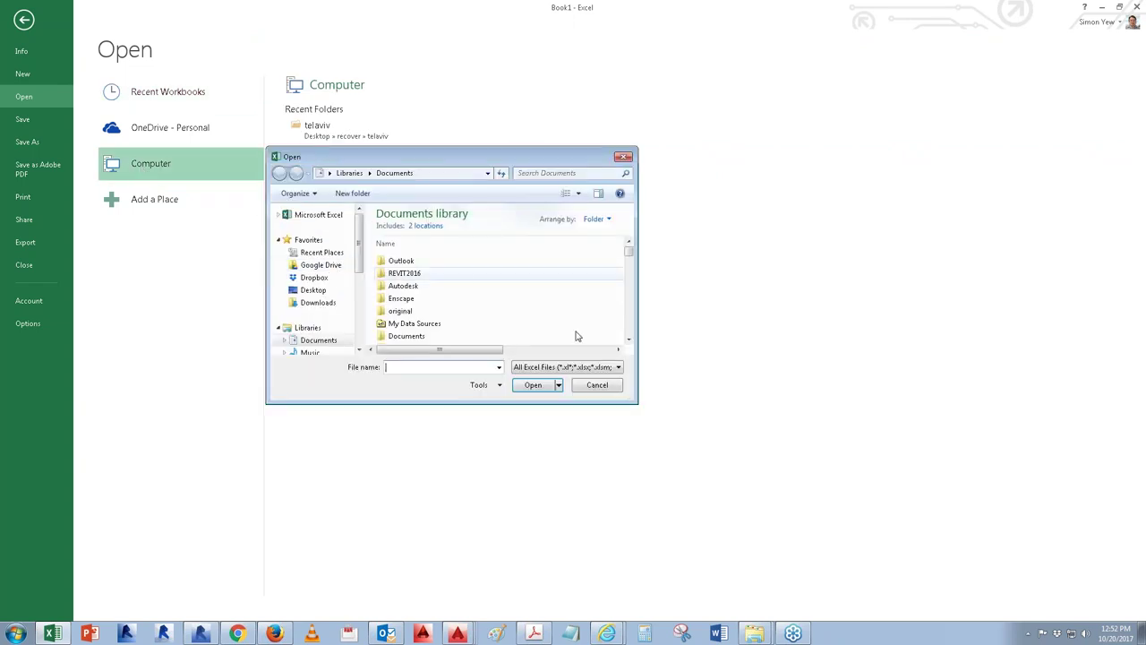
{"action": "left_click_drag", "start_coordinate": [638, 404], "coordinate": [834, 592]}
{"action": "left_click", "coordinate": [731, 555]}
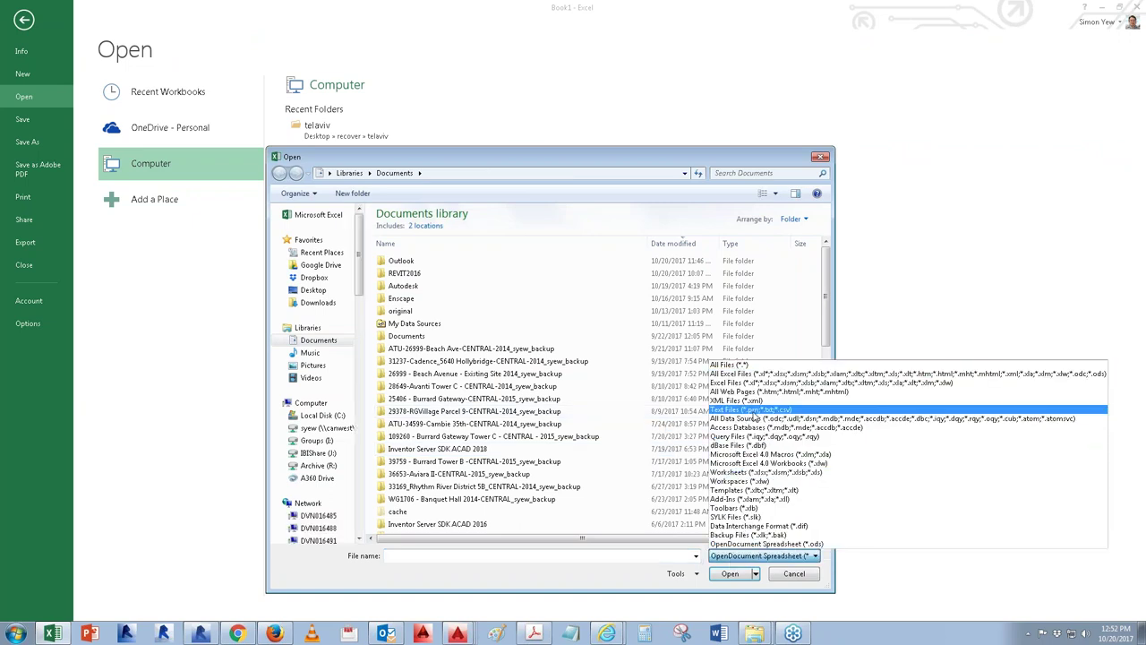
{"action": "left_click", "coordinate": [752, 410]}
{"action": "left_click_drag", "start_coordinate": [825, 345], "coordinate": [828, 535]}
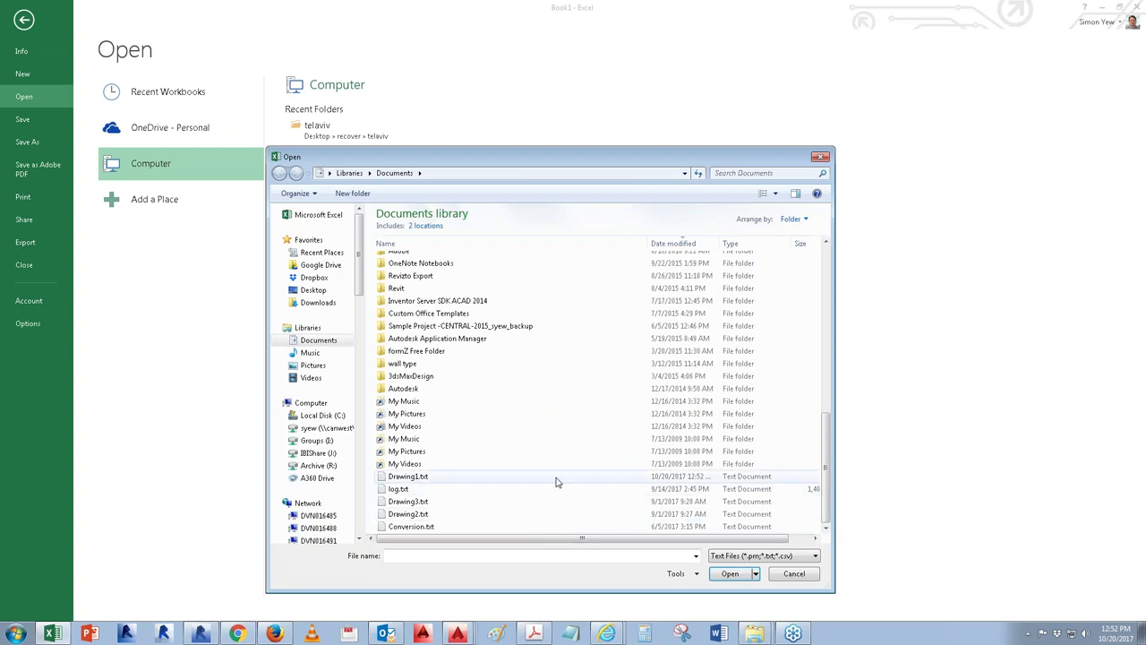
{"action": "left_click", "coordinate": [428, 478]}
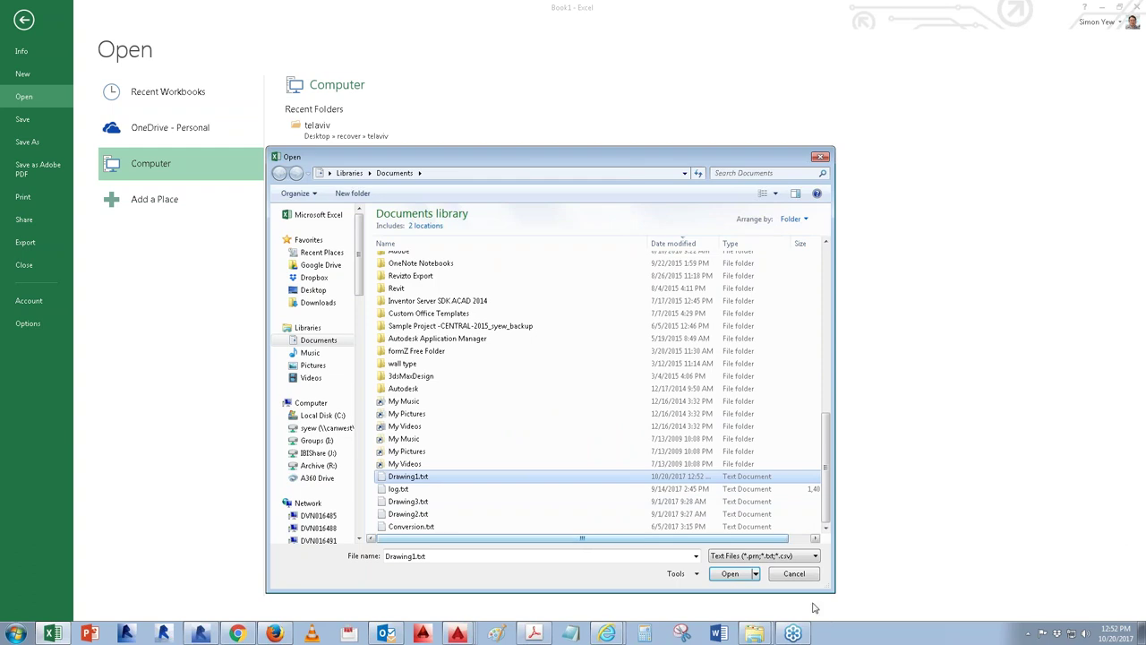
{"action": "left_click", "coordinate": [730, 574]}
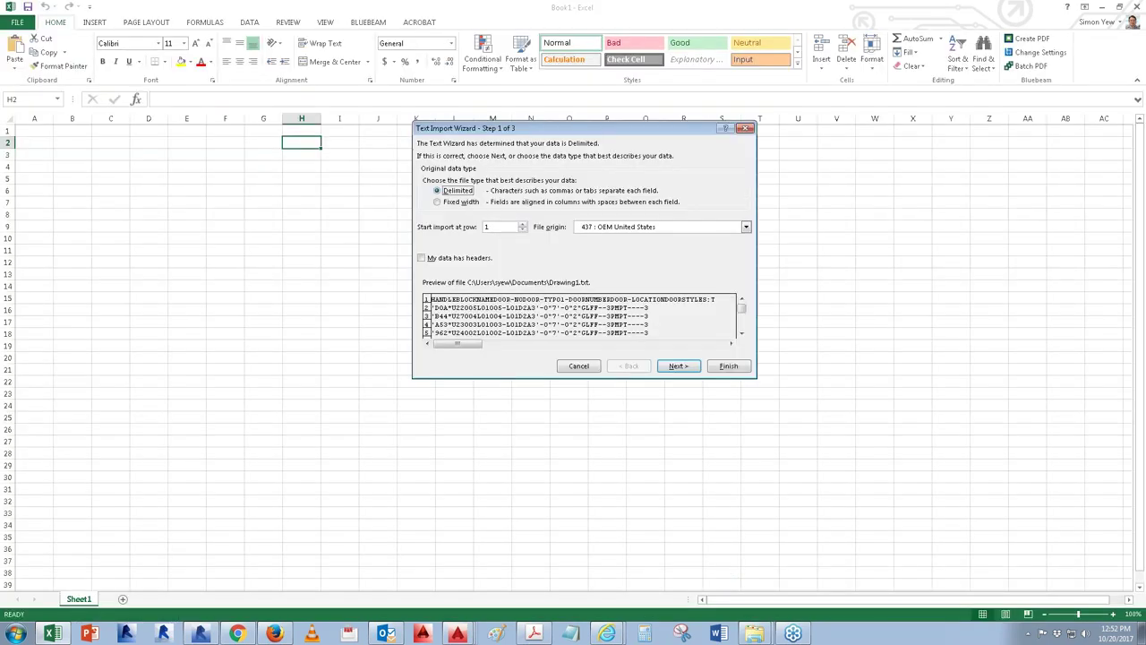
{"action": "left_click", "coordinate": [736, 367]}
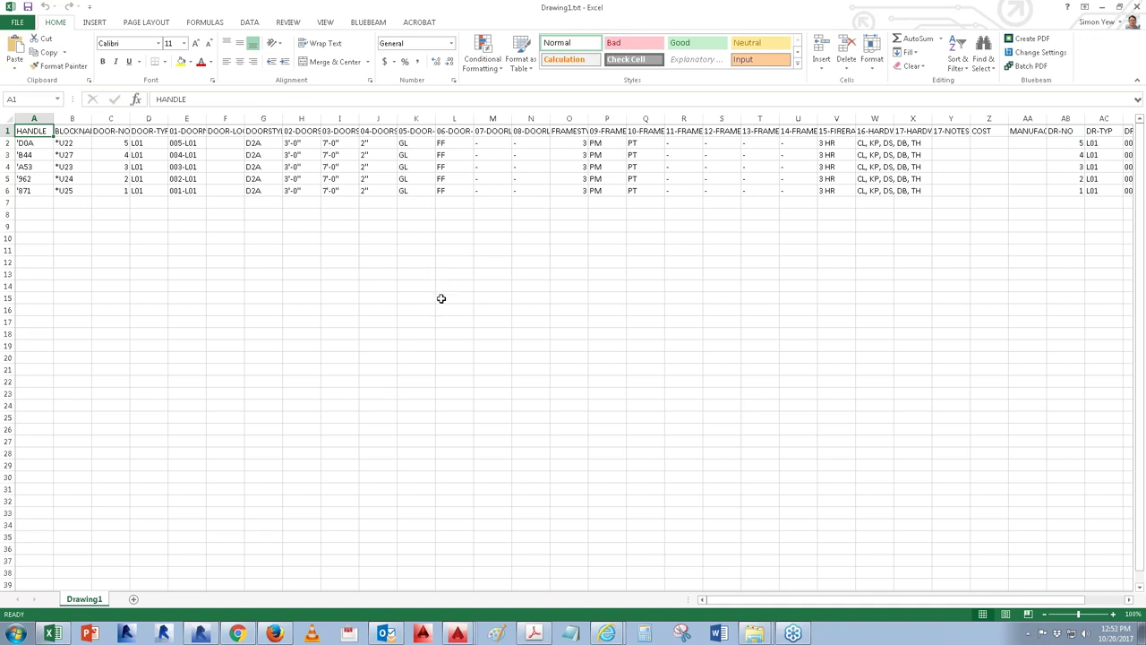
Step: Auto-fit the widths of the 16-HARDWARE-SETNO, 07-DOORLOUVER-W, 08-DOORLOUVER-HT and FRAMESTYLES:TYPE columns
{"action": "double_click", "coordinate": [896, 120]}
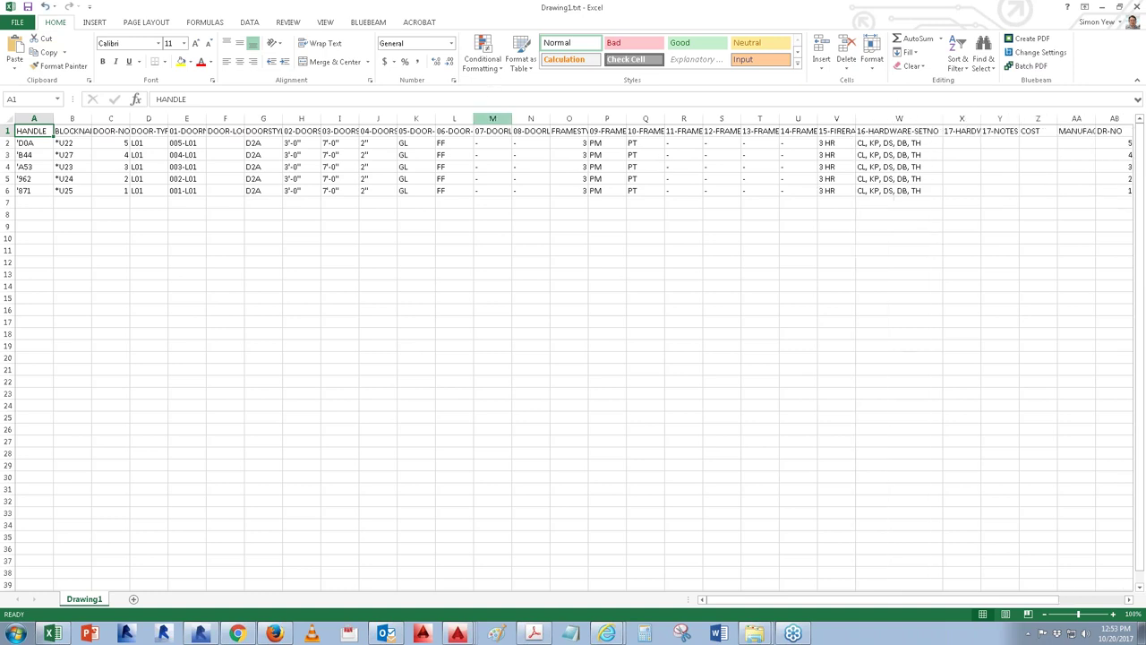
{"action": "double_click", "coordinate": [510, 118]}
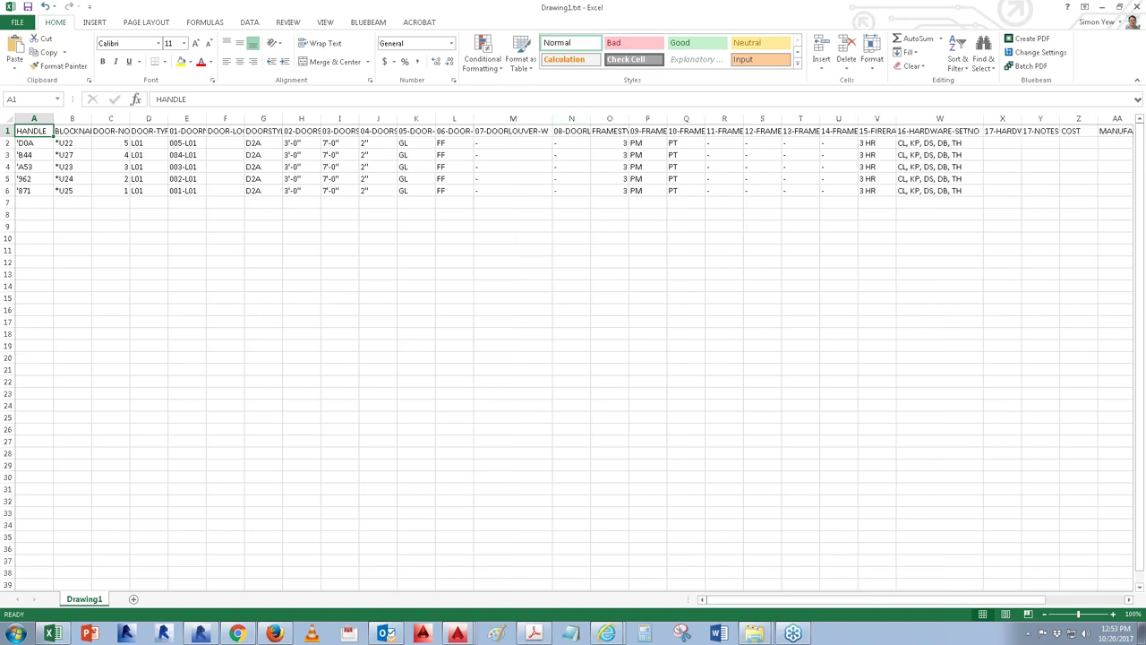
{"action": "double_click", "coordinate": [590, 118]}
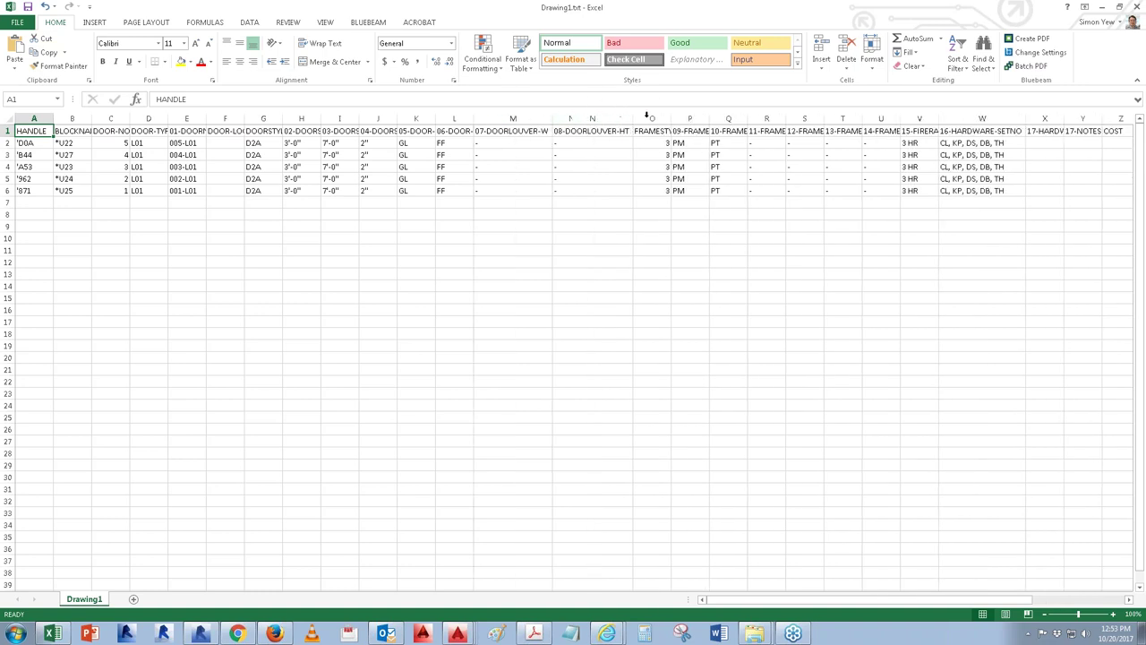
{"action": "double_click", "coordinate": [672, 118]}
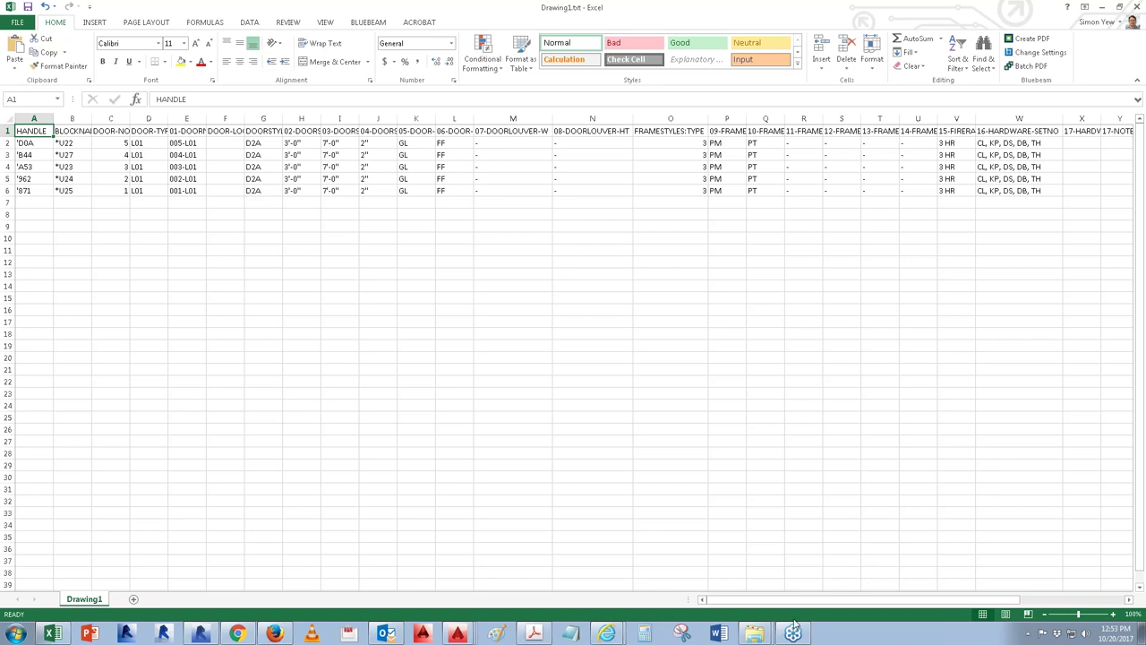
Step: Copy the hardware set from W2 into the 17-HARDWARE-KEYSIDE-RMNO column for all five doors and auto-fit that column
{"action": "left_click_drag", "start_coordinate": [788, 606], "coordinate": [896, 606]}
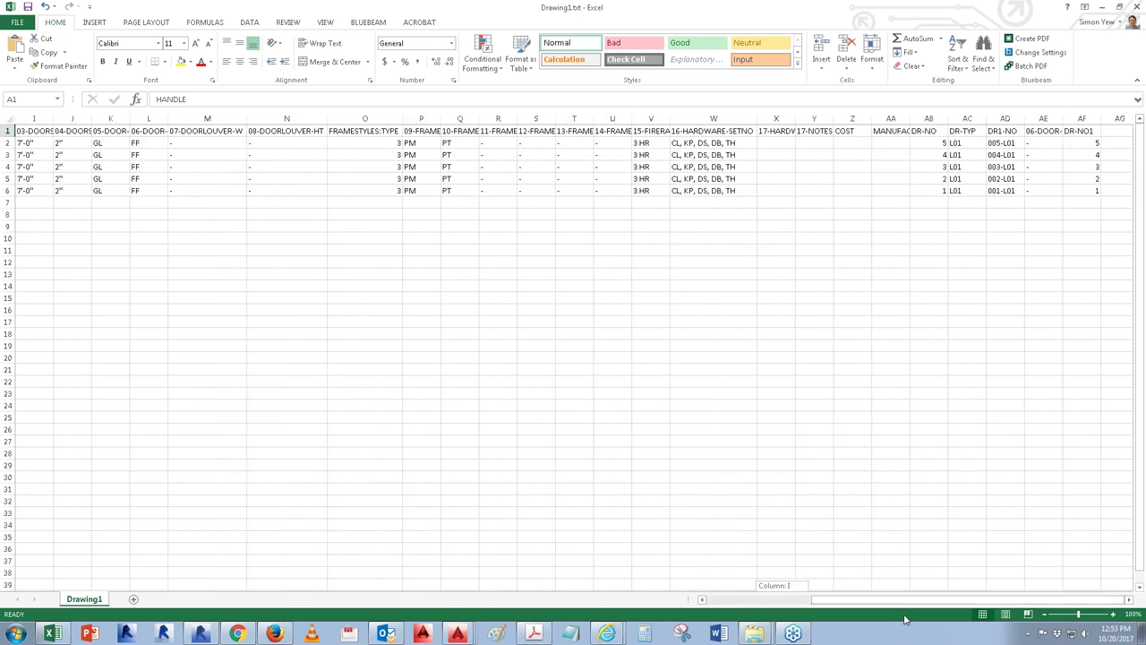
{"action": "left_click", "coordinate": [731, 143]}
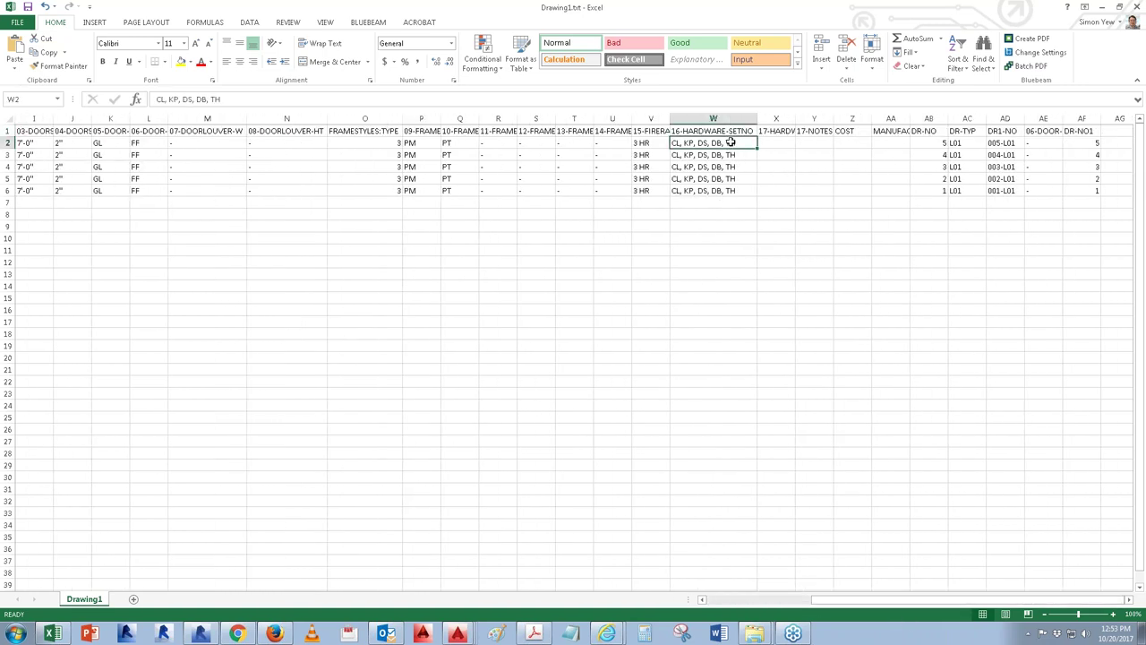
{"action": "key", "text": "ctrl+c"}
{"action": "left_click", "coordinate": [785, 141]}
{"action": "key", "text": "ctrl+v"}
{"action": "left_click_drag", "start_coordinate": [795, 147], "coordinate": [795, 197]}
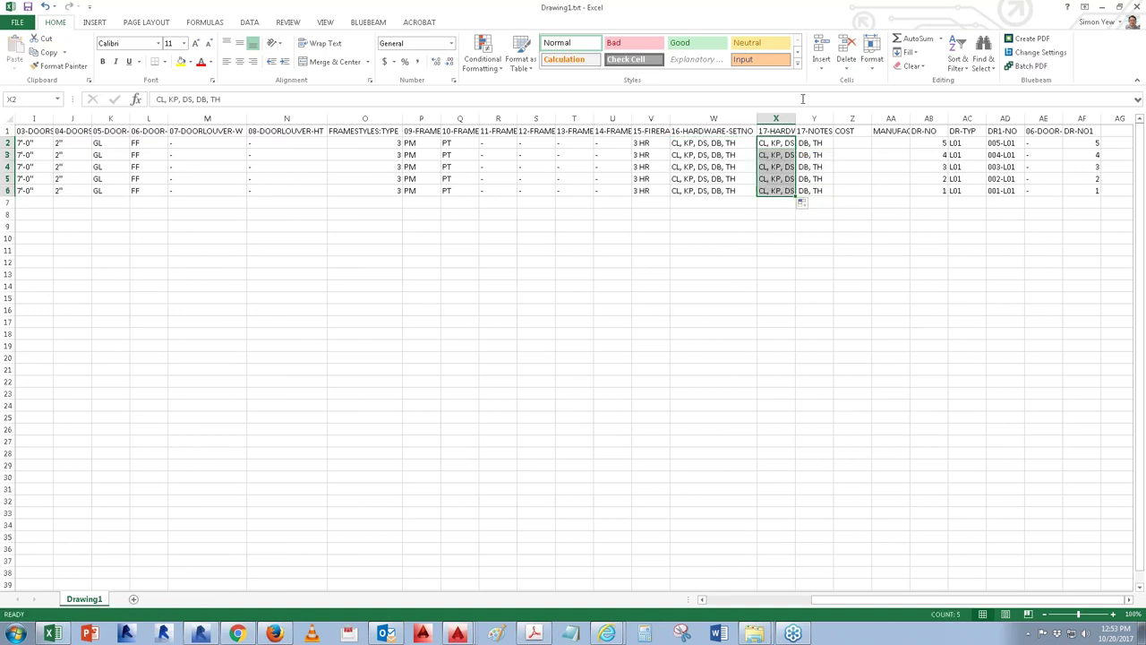
{"action": "double_click", "coordinate": [795, 118]}
Step: Enter "this is a demo" in the 17-NOTES column for all five doors and auto-fit that column
{"action": "left_click", "coordinate": [898, 145]}
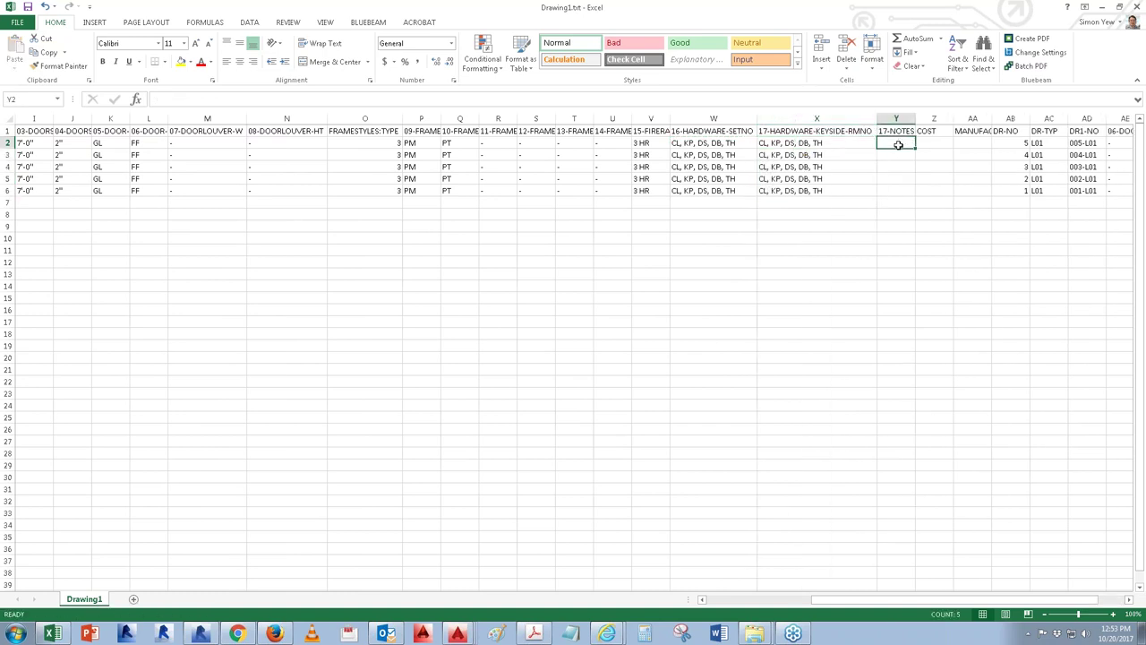
{"action": "type", "text": "this is"}
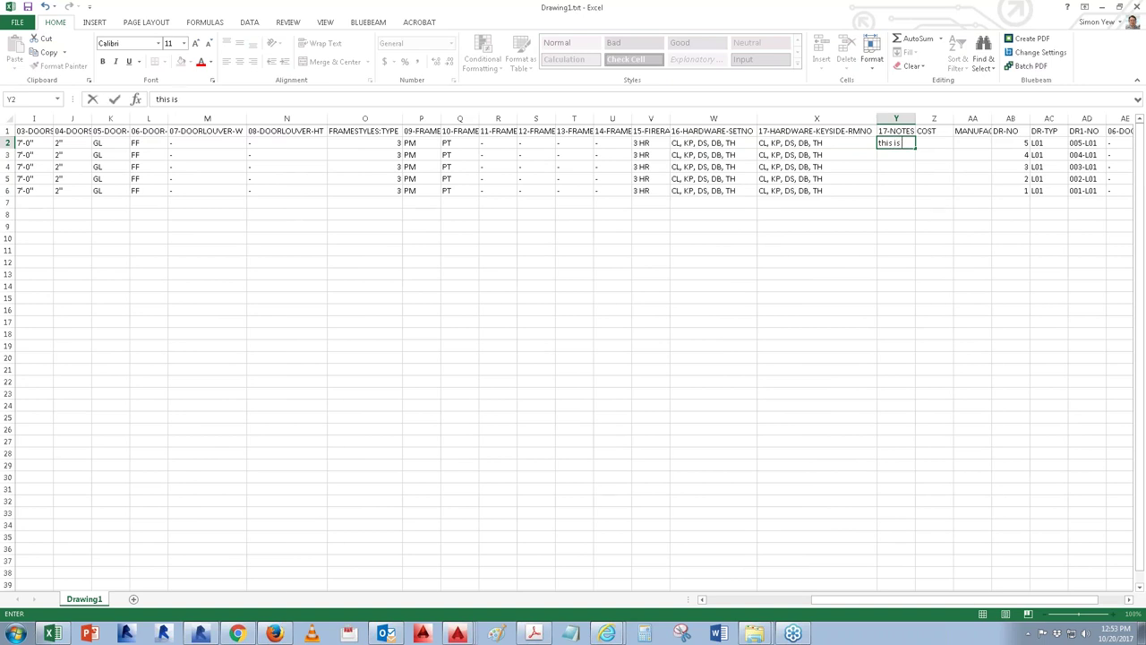
{"action": "type", "text": " a demo"}
{"action": "key", "text": "Return"}
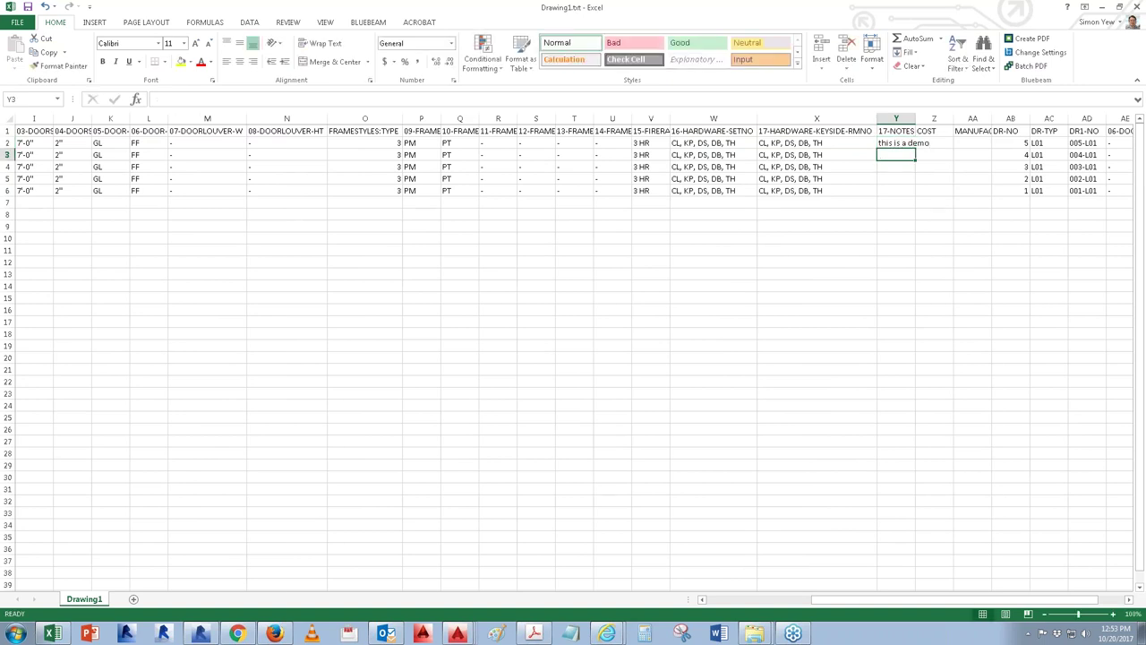
{"action": "left_click_drag", "start_coordinate": [915, 149], "coordinate": [913, 192]}
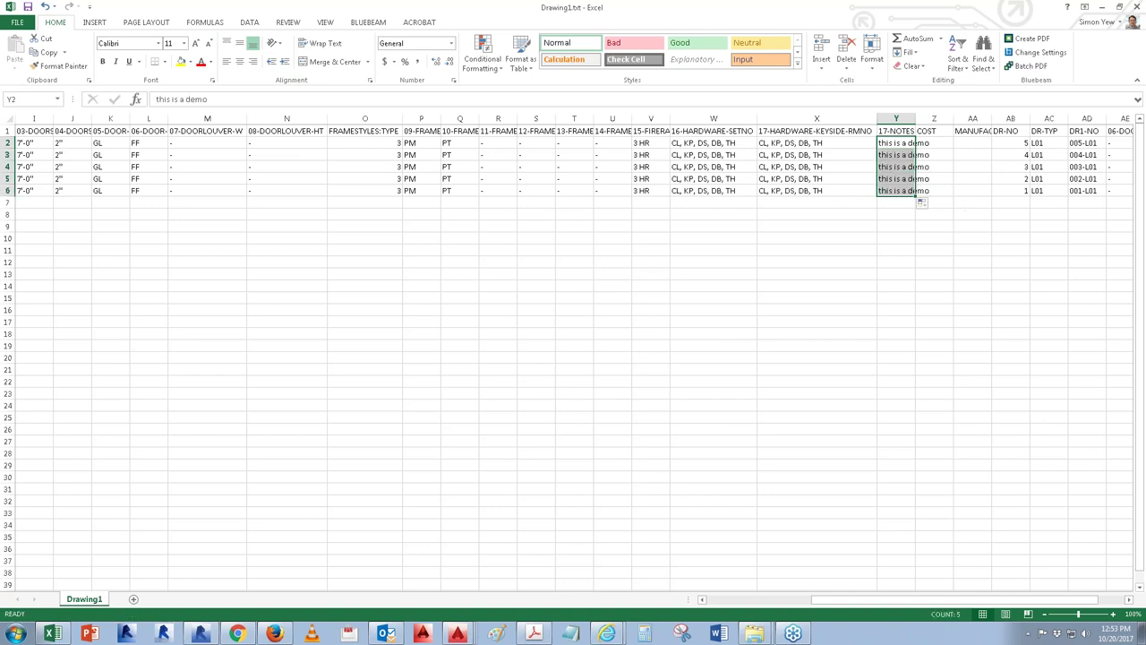
{"action": "double_click", "coordinate": [912, 118]}
Step: Fill in door louver values: 1212 in M2, 151251 in M4, and 5aa in N3 and N4, leaving N7 empty
{"action": "left_click_drag", "start_coordinate": [900, 605], "coordinate": [726, 598]}
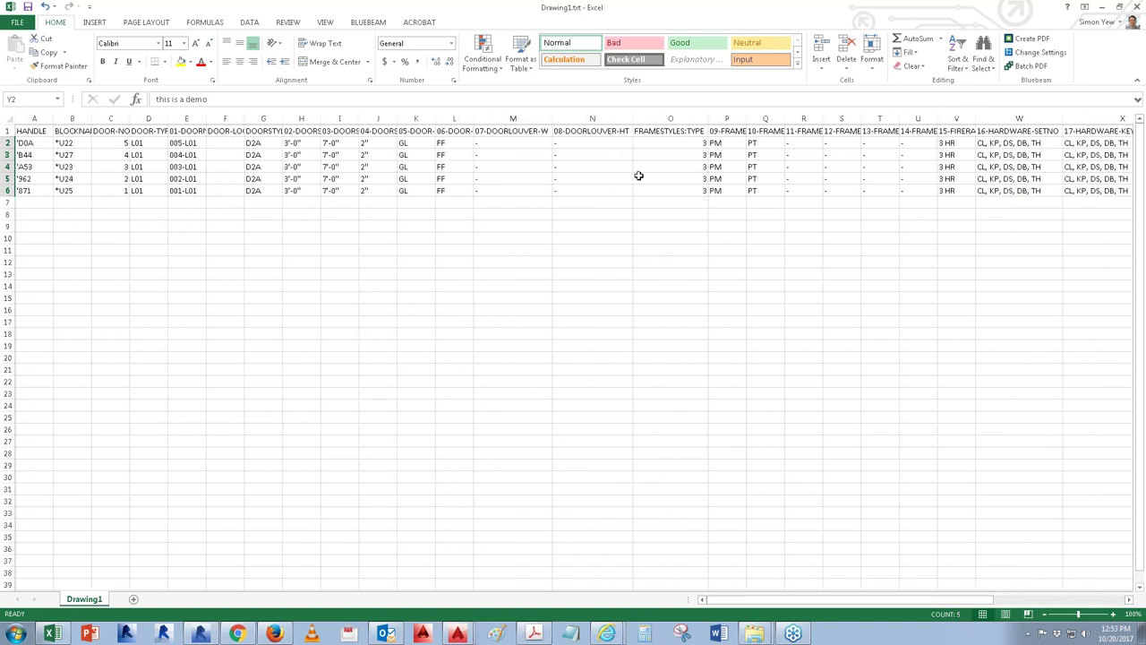
{"action": "left_click", "coordinate": [520, 143]}
{"action": "type", "text": "1212"}
{"action": "left_click", "coordinate": [506, 165]}
{"action": "type", "text": "151251"}
{"action": "left_click", "coordinate": [591, 155]}
{"action": "type", "text": "5aa"}
{"action": "left_click", "coordinate": [597, 203]}
{"action": "type", "text": "a"}
{"action": "left_click", "coordinate": [581, 166]}
{"action": "type", "text": "5aa"}
{"action": "left_click", "coordinate": [569, 208]}
{"action": "left_click", "coordinate": [570, 204]}
{"action": "key", "text": "Delete"}
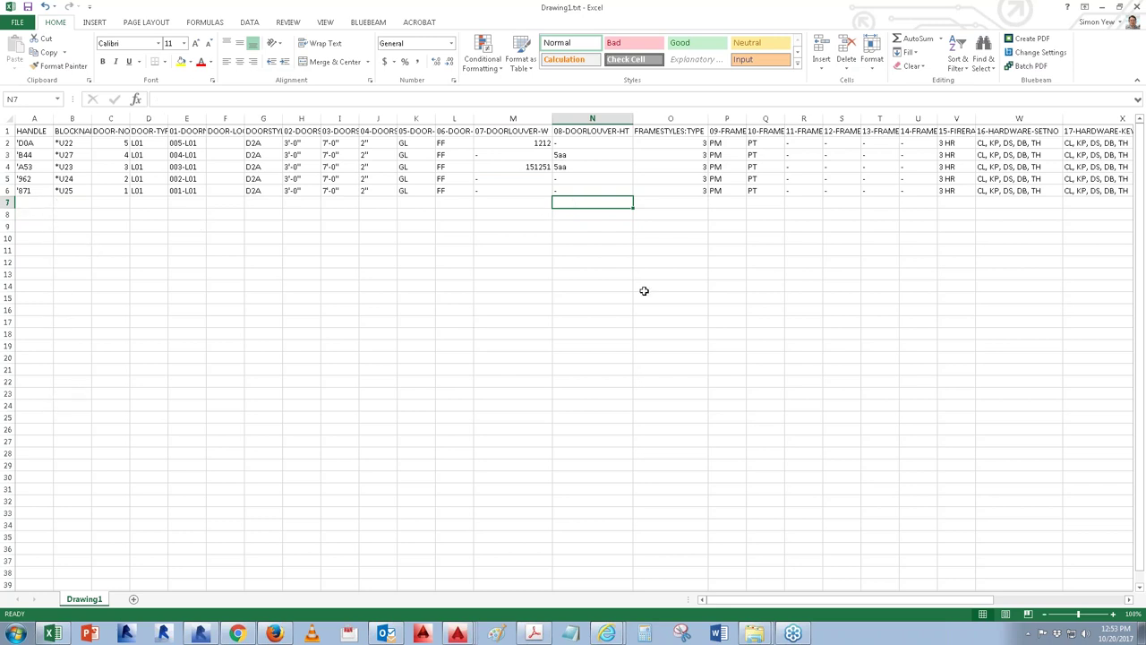
Step: Enter sample frame values: 12 in R2, 1a in S2, a in R4, 1 in T4 and a in U3
{"action": "left_click", "coordinate": [796, 139]}
{"action": "type", "text": "12"}
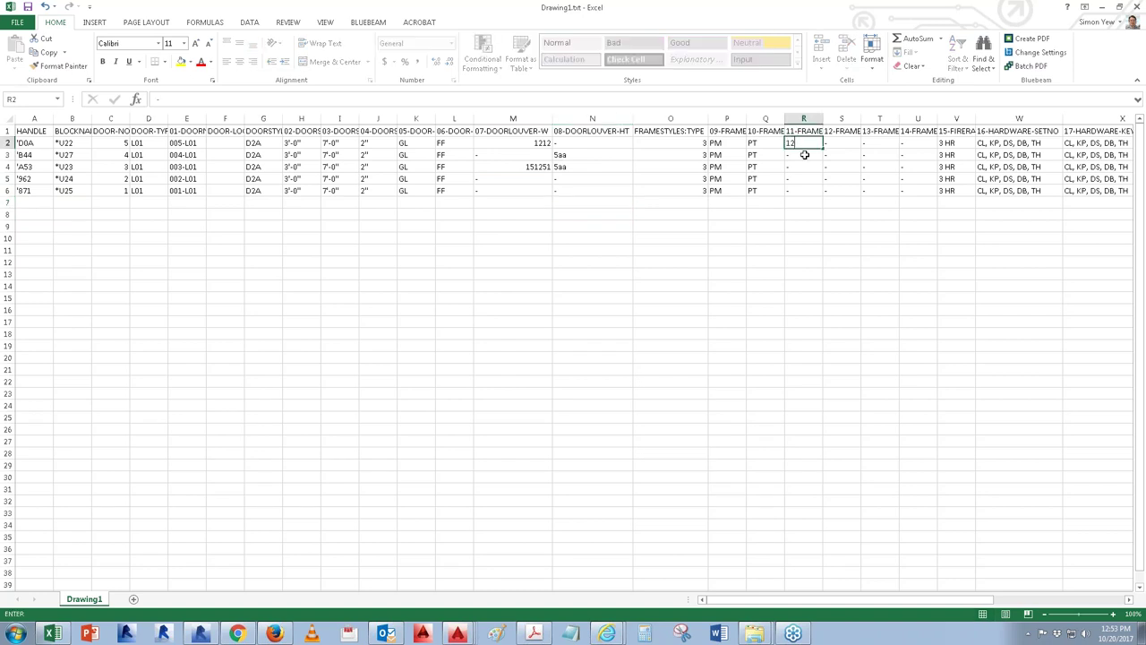
{"action": "key", "text": "Tab"}
{"action": "type", "text": "1a"}
{"action": "left_click", "coordinate": [802, 167]}
{"action": "type", "text": "a"}
{"action": "left_click", "coordinate": [803, 154]}
{"action": "left_click", "coordinate": [879, 166]}
{"action": "type", "text": "1"}
{"action": "left_click", "coordinate": [918, 154]}
{"action": "type", "text": "a"}
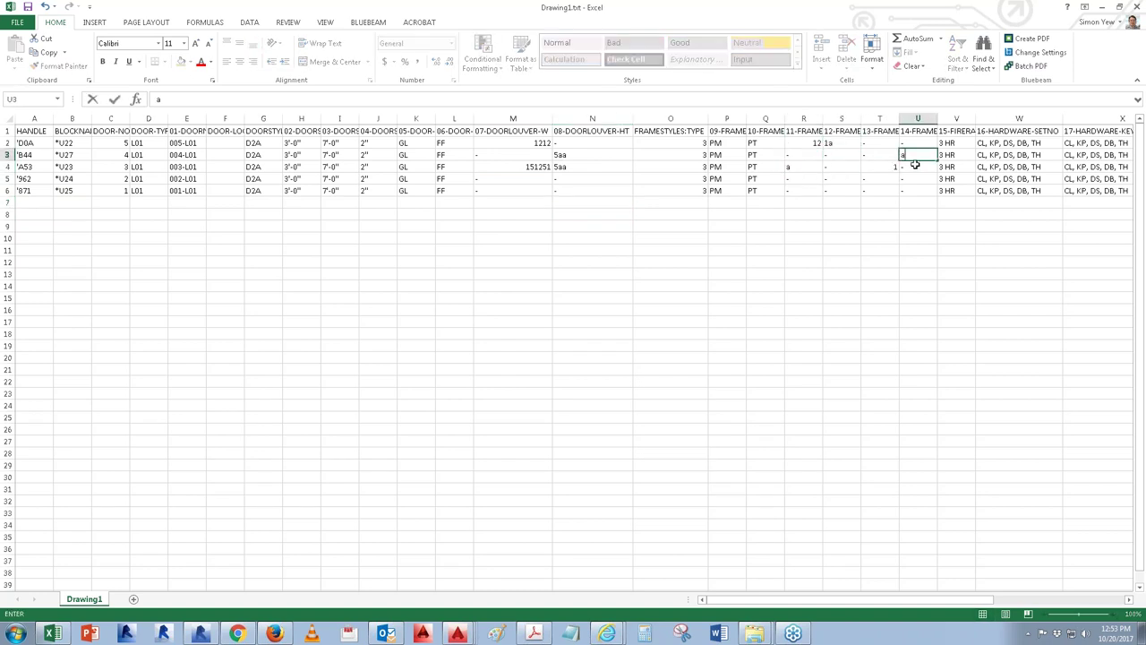
Step: Set the 13-FRAME column cells T2 to 1, T4 to a and T6 to a
{"action": "left_click", "coordinate": [880, 143]}
{"action": "type", "text": "1"}
{"action": "left_click", "coordinate": [880, 167]}
{"action": "type", "text": "1"}
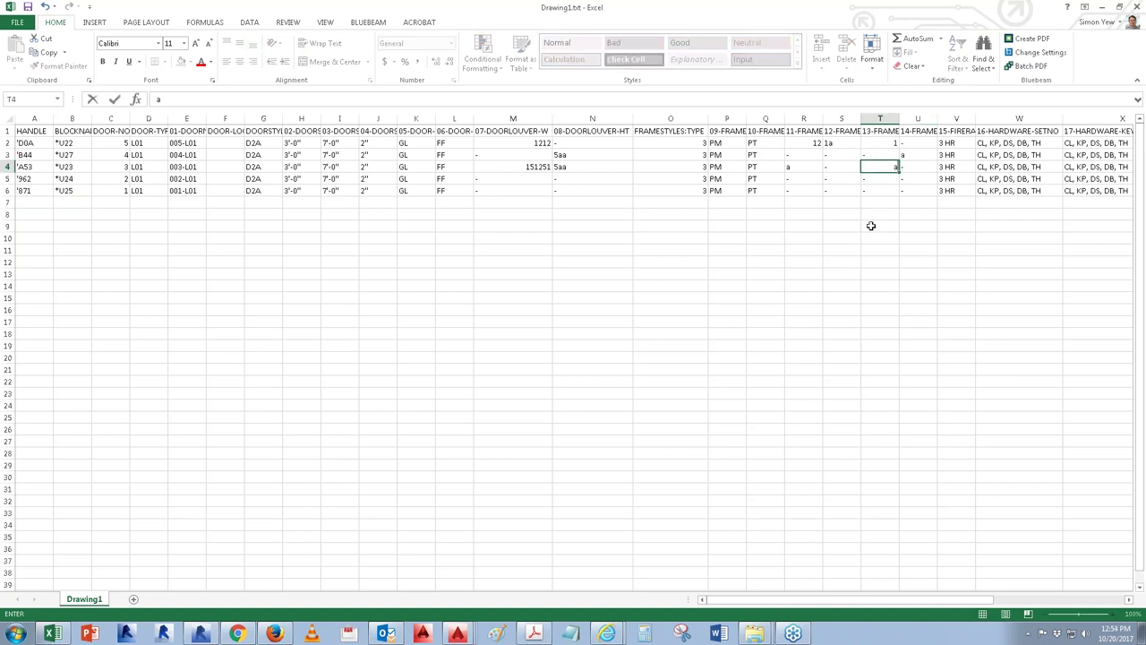
{"action": "left_click", "coordinate": [873, 191]}
{"action": "type", "text": "-"}
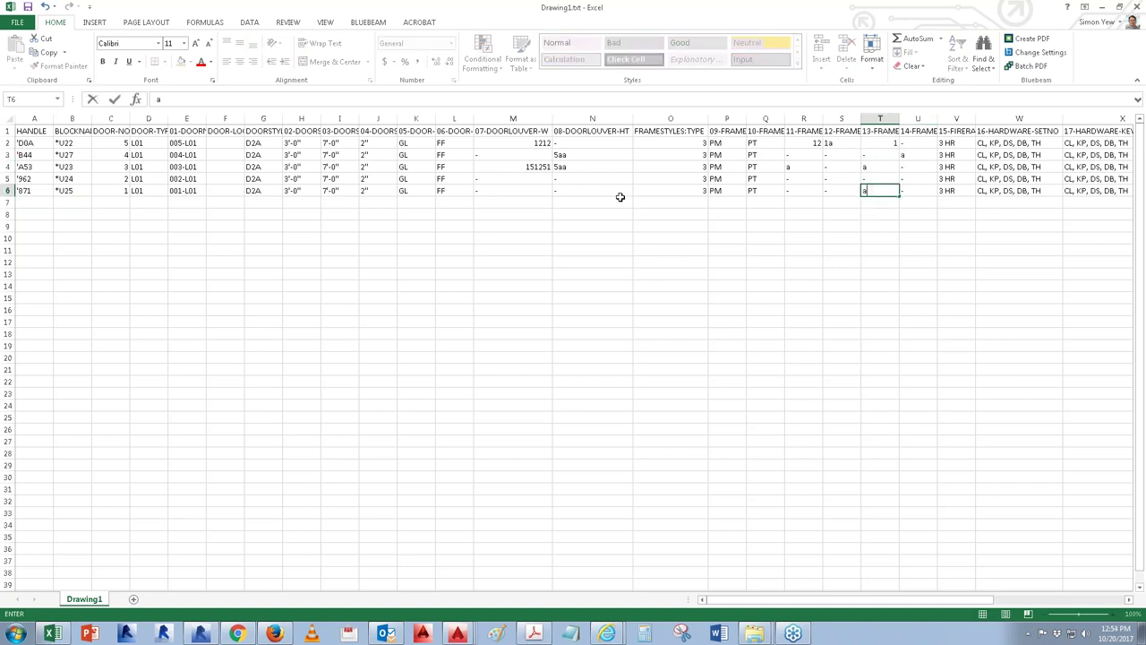
{"action": "left_click", "coordinate": [515, 237]}
Step: Save Drawing1.txt in its tab-delimited text format, close Excel and return to AutoCAD
{"action": "left_click_drag", "start_coordinate": [865, 601], "coordinate": [988, 615]}
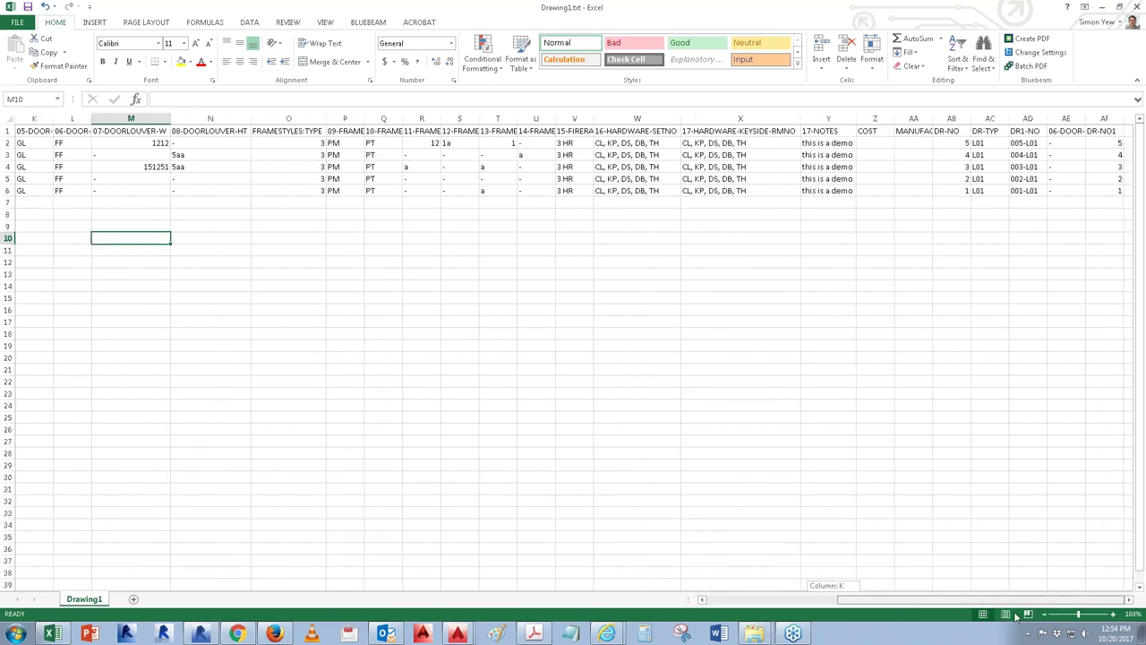
{"action": "key", "text": "ctrl+s"}
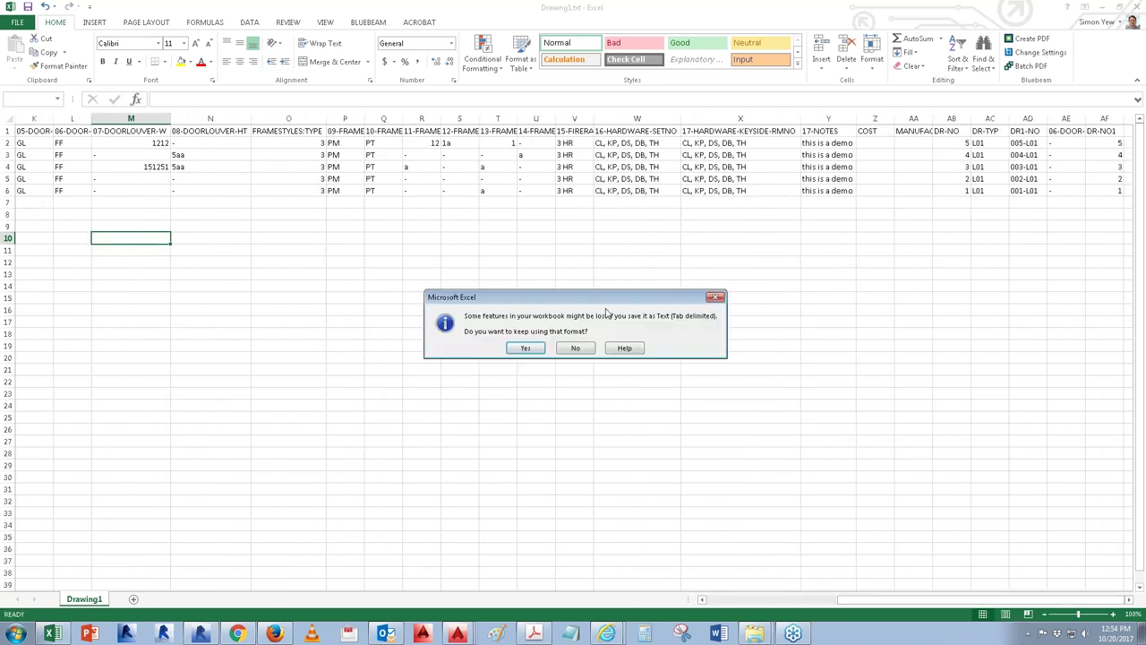
{"action": "left_click", "coordinate": [528, 349]}
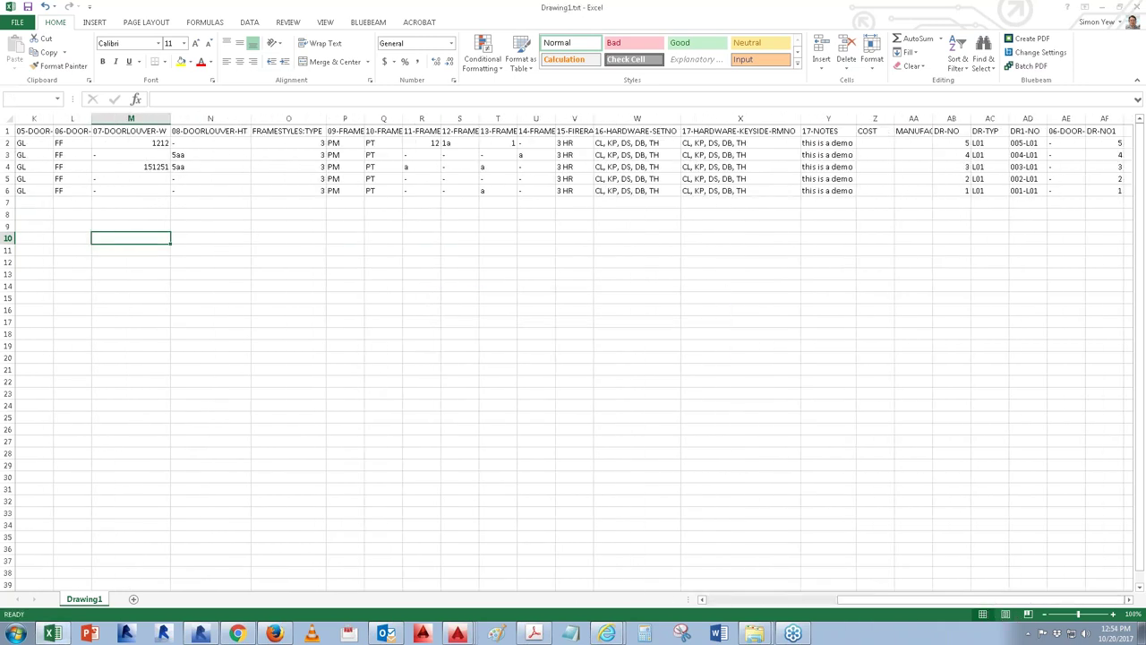
{"action": "left_click", "coordinate": [1135, 7]}
{"action": "left_click", "coordinate": [583, 331]}
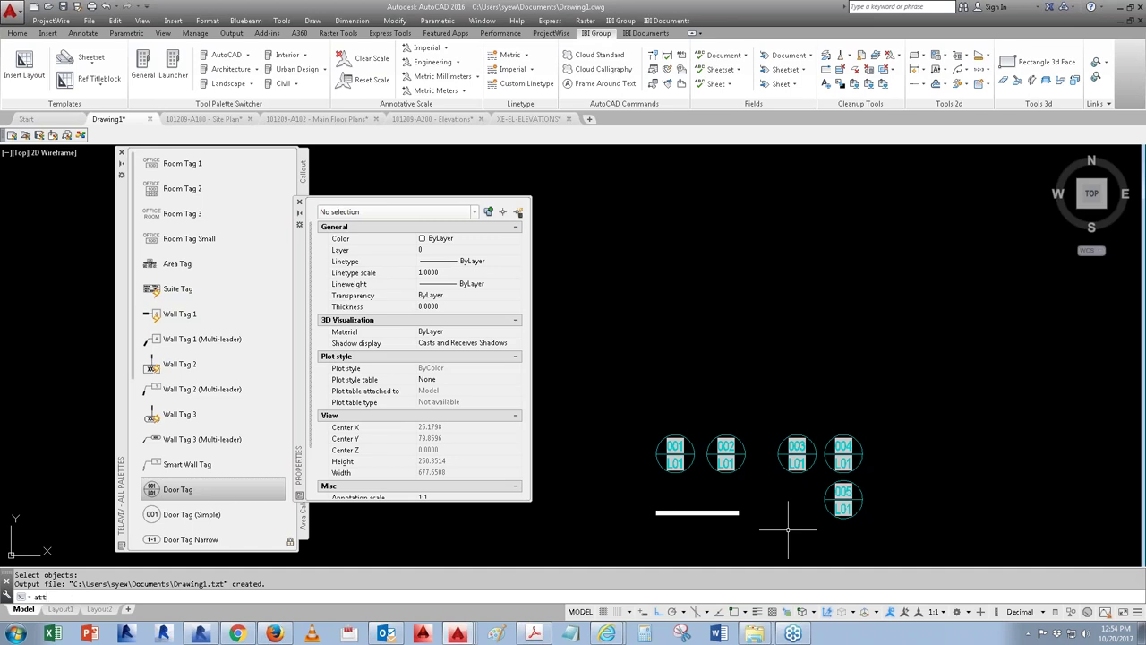
Step: Run ATTIN and import the edited attributes from Drawing1.txt into the door tags
{"action": "type", "text": "n"}
{"action": "key", "text": "Return"}
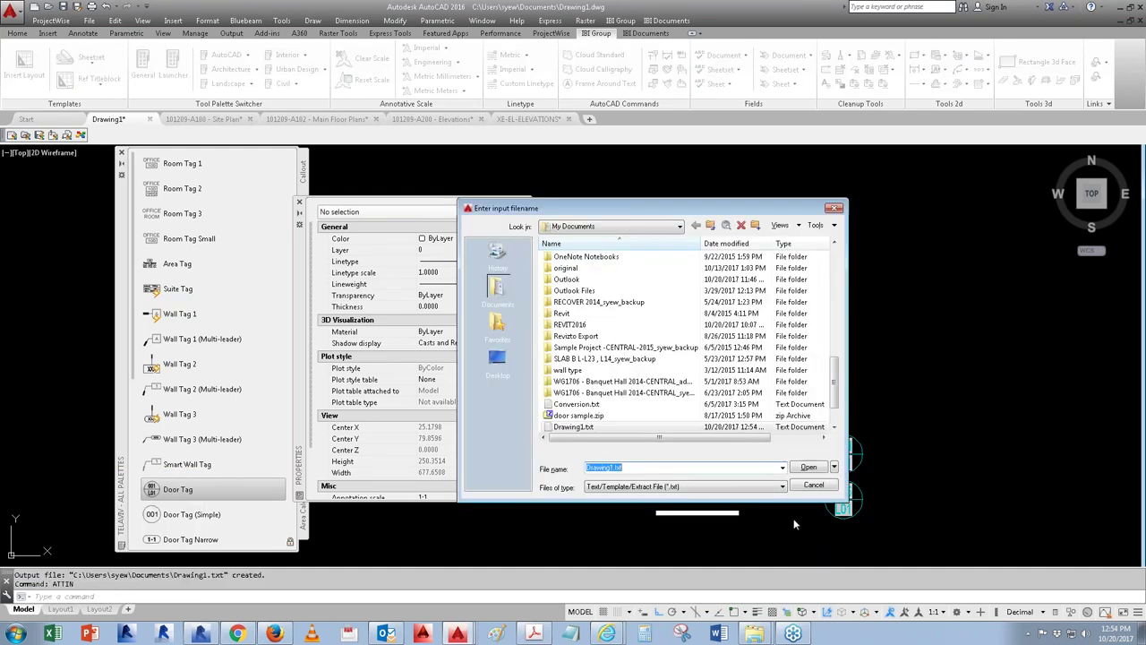
{"action": "left_click", "coordinate": [807, 468]}
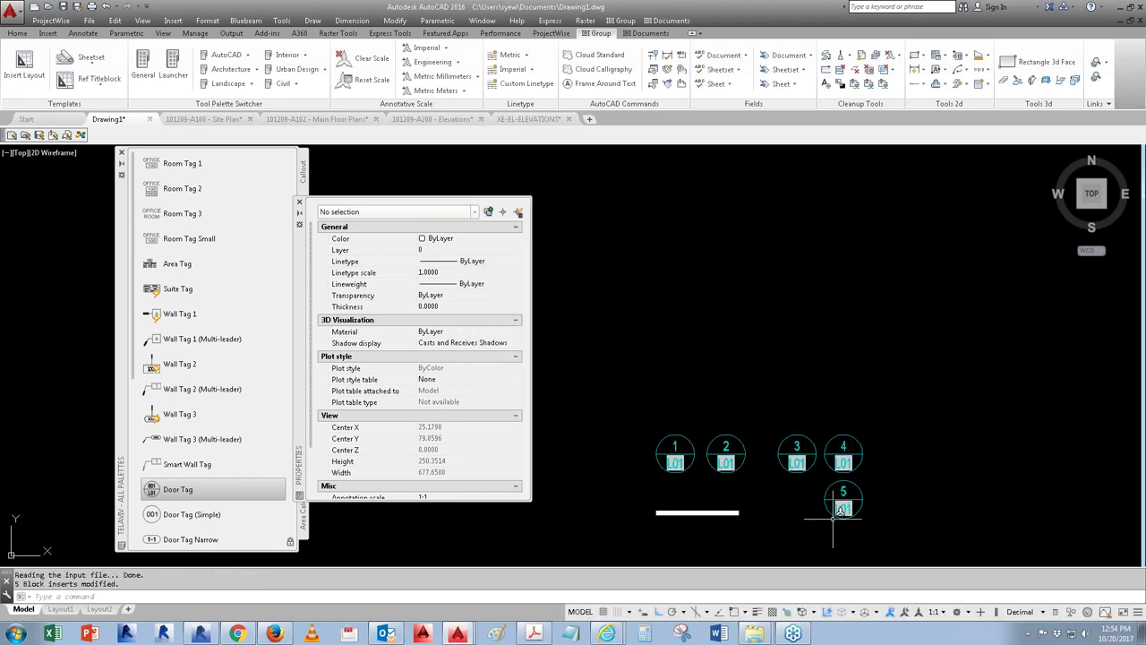
{"action": "type", "text": "ate"}
{"action": "key", "text": "Return"}
{"action": "scroll", "coordinate": [738, 513], "scroll_direction": "up", "scroll_amount": 4}
{"action": "key", "text": "Escape"}
Step: Select the door schedule table below the tags and update its table data links
{"action": "left_click", "coordinate": [695, 493]}
{"action": "left_click", "coordinate": [648, 501]}
{"action": "right_click", "coordinate": [648, 501]}
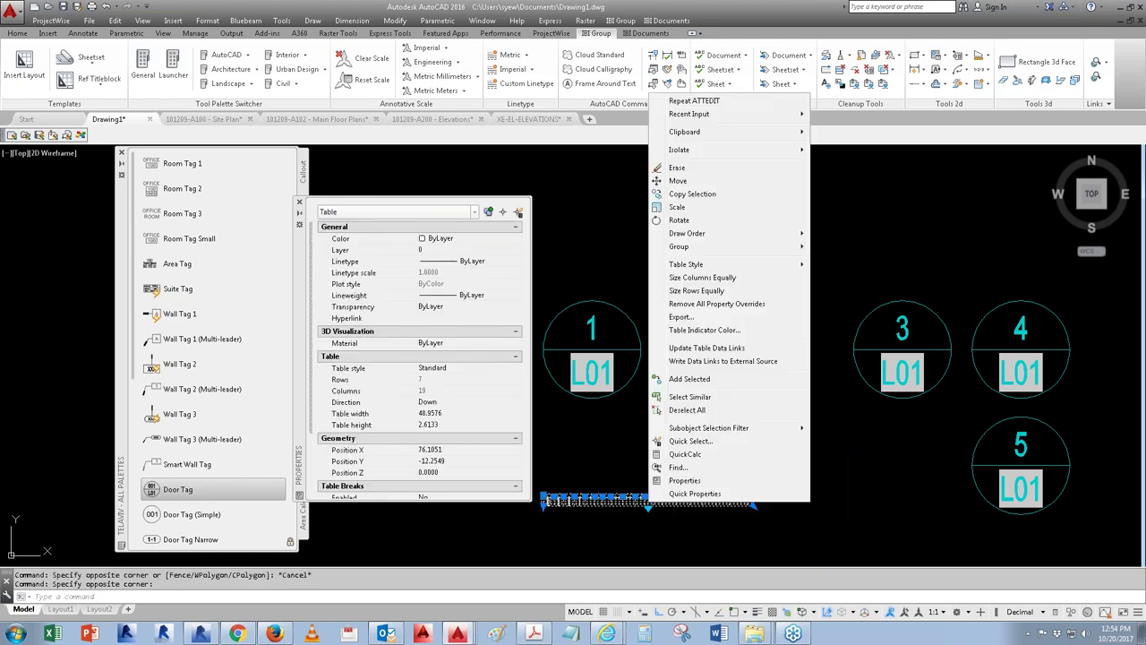
{"action": "key", "text": "Escape"}
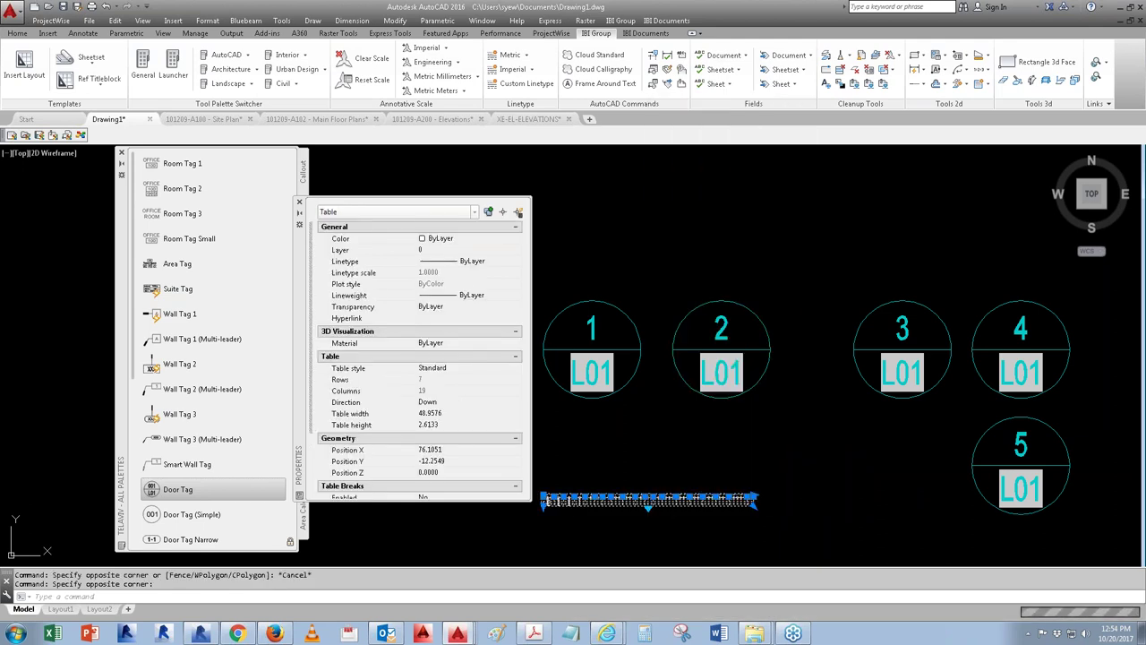
Step: Examine the updated door schedule across its columns, from the door sizes to the hardware and 17-NOTES entries
{"action": "scroll", "coordinate": [631, 499], "scroll_direction": "up", "scroll_amount": 4}
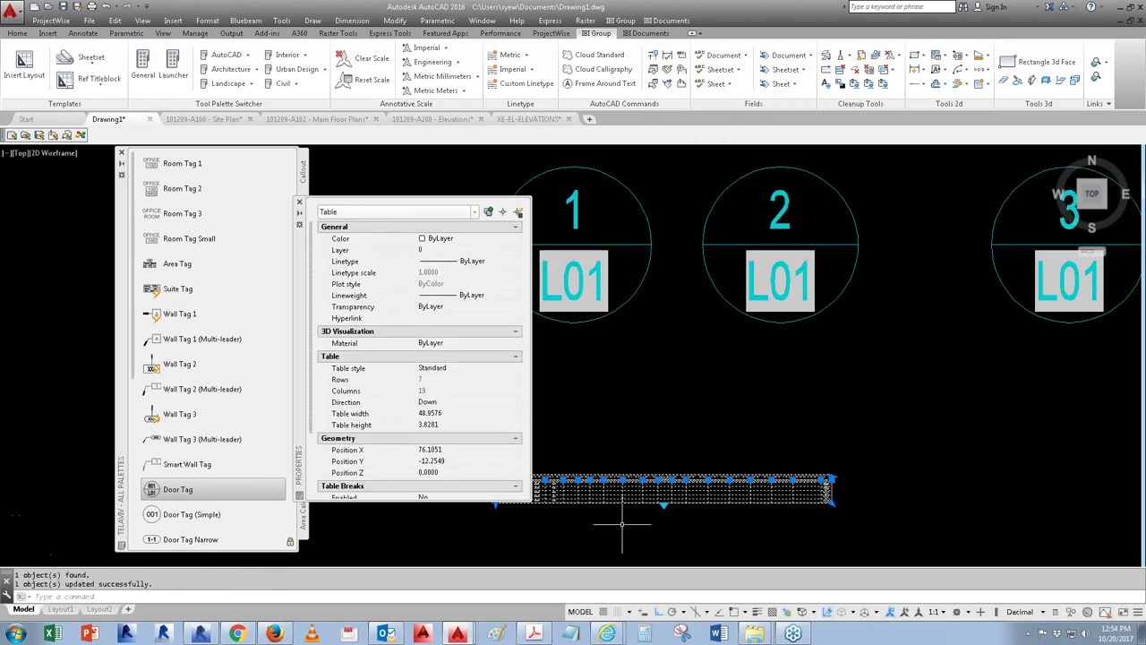
{"action": "middle_click_drag", "start_coordinate": [678, 544], "coordinate": [779, 553]}
{"action": "scroll", "coordinate": [781, 479], "scroll_direction": "up", "scroll_amount": 3}
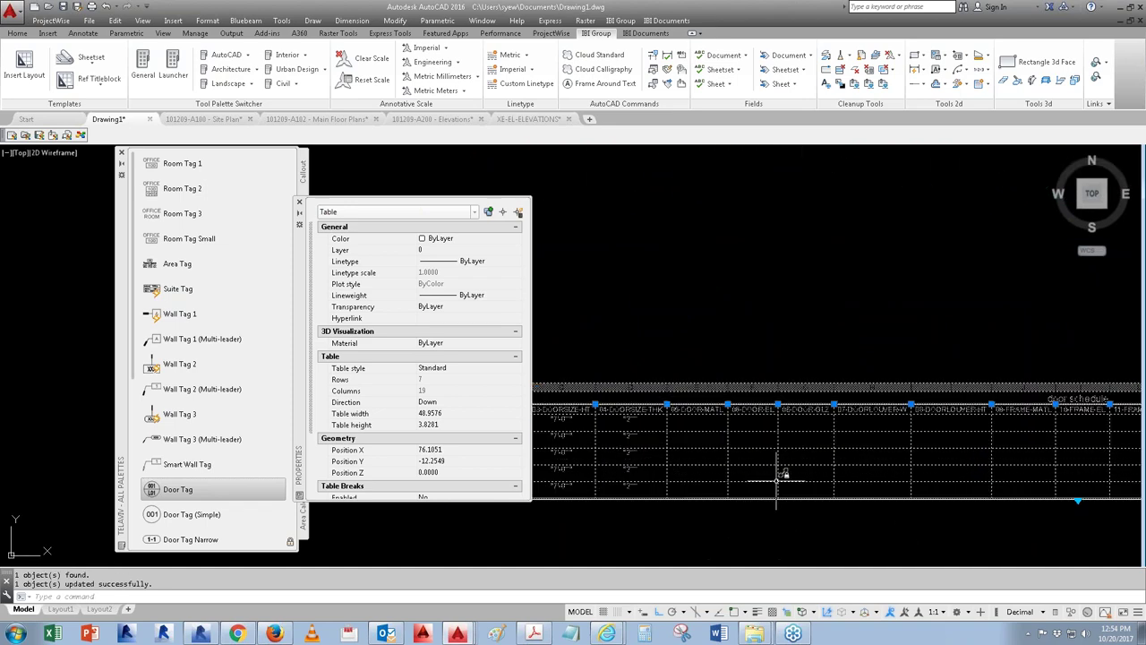
{"action": "middle_click_drag", "start_coordinate": [1030, 519], "coordinate": [761, 480]}
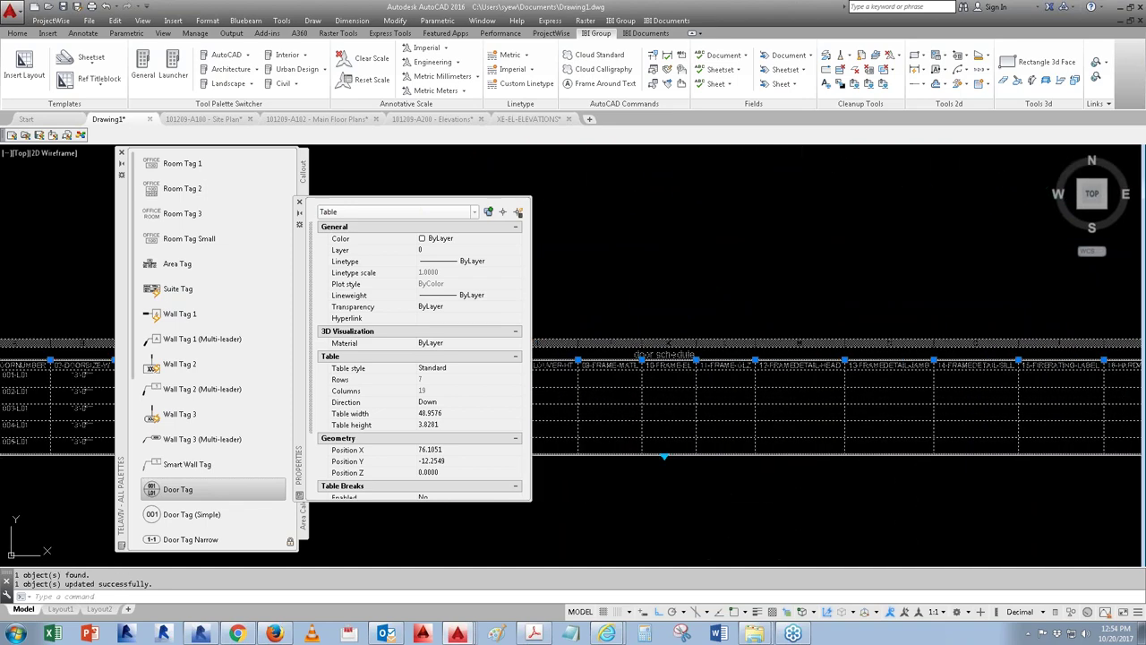
{"action": "middle_click_drag", "start_coordinate": [1101, 483], "coordinate": [655, 480]}
{"action": "scroll", "coordinate": [1038, 394], "scroll_direction": "up", "scroll_amount": 5}
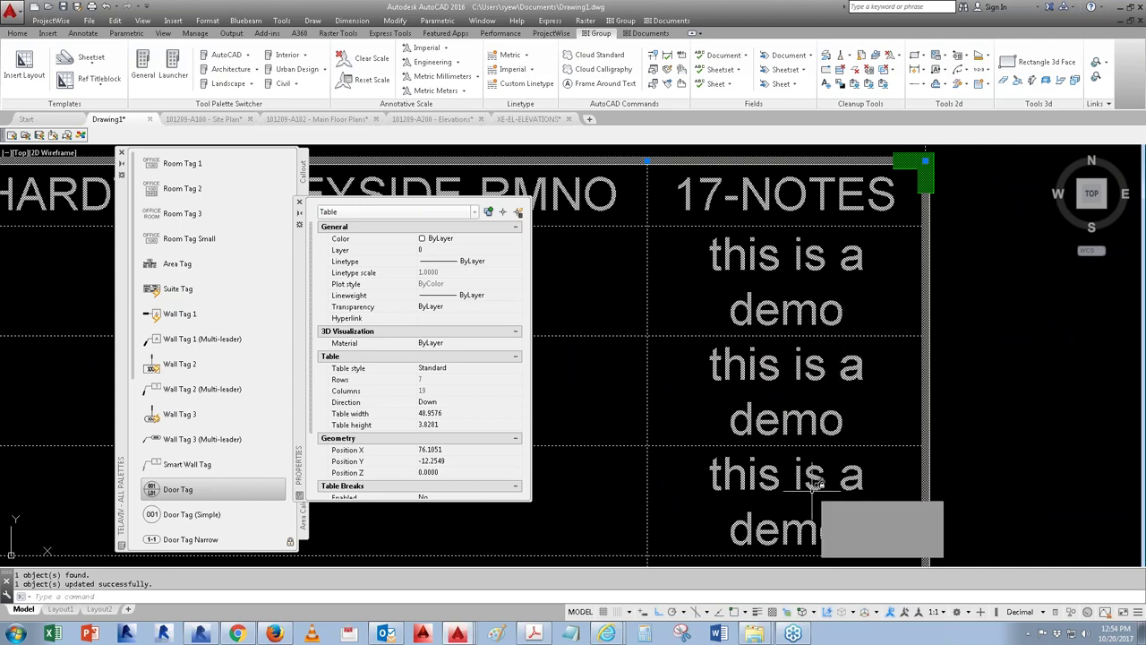
{"action": "scroll", "coordinate": [810, 481], "scroll_direction": "down", "scroll_amount": 8}
{"action": "key", "text": "Escape"}
{"action": "scroll", "coordinate": [810, 481], "scroll_direction": "up", "scroll_amount": 5}
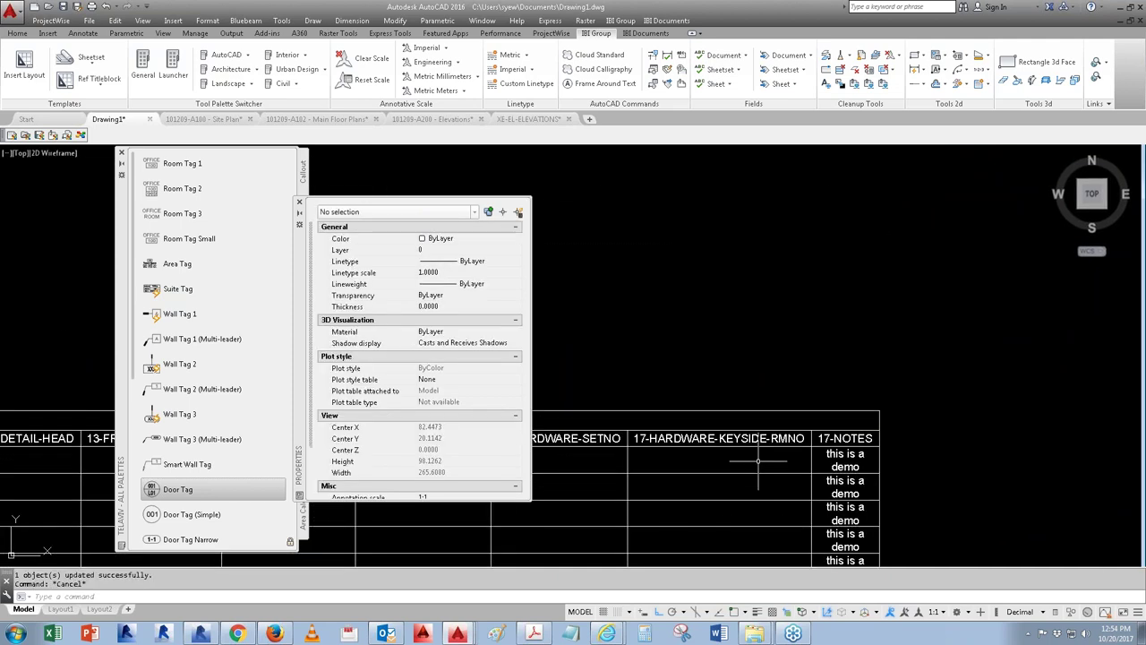
{"action": "middle_click_drag", "start_coordinate": [694, 447], "coordinate": [804, 428]}
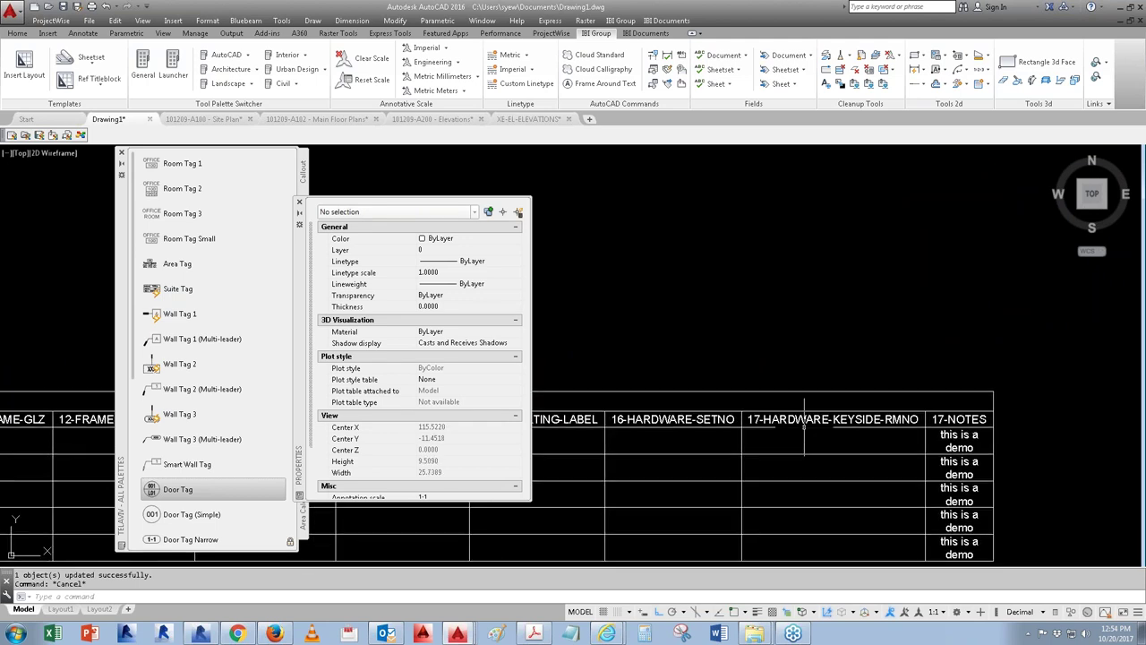